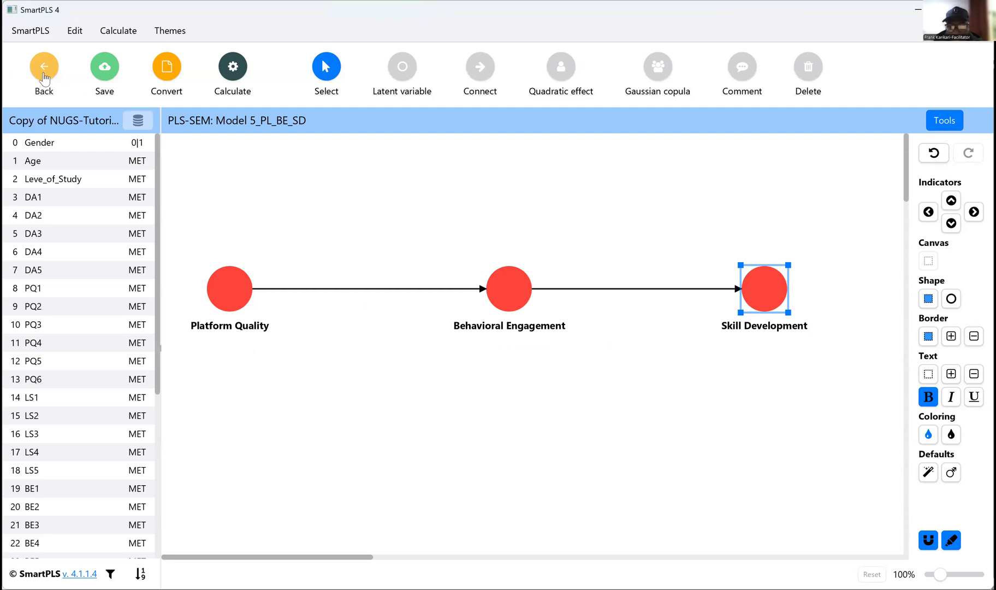
Step: Save Model 5_PL_BE_SD and open Model 2_DA_SD_assign from the workspace
{"action": "left_click", "coordinate": [107, 74]}
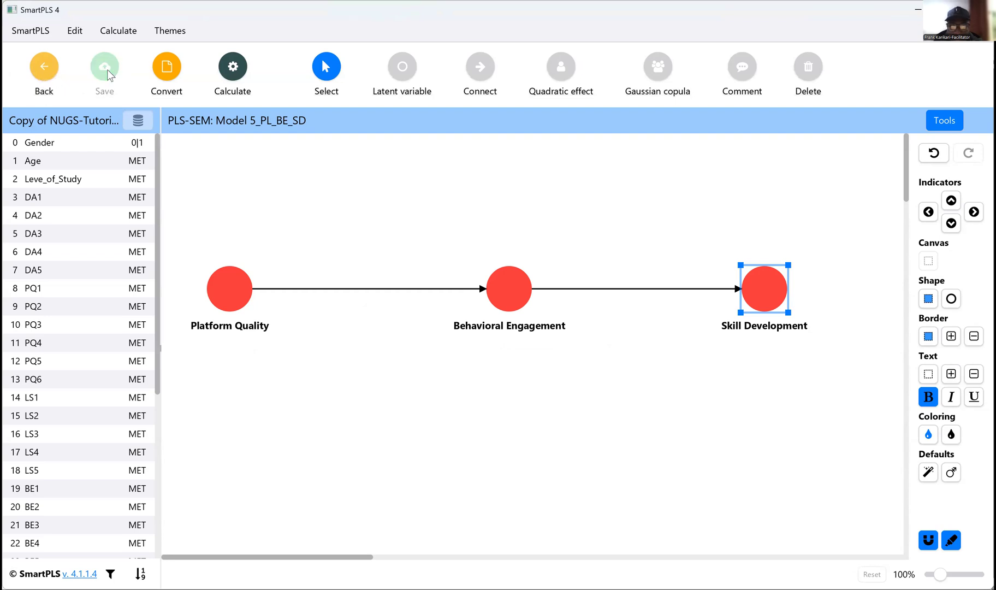
{"action": "left_click", "coordinate": [47, 74]}
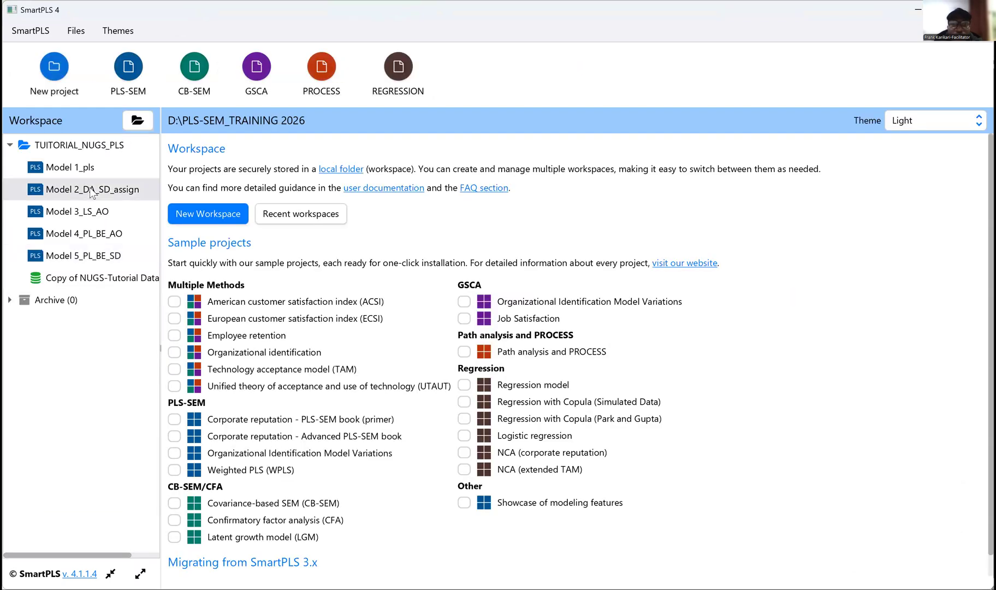
{"action": "double_click", "coordinate": [88, 189]}
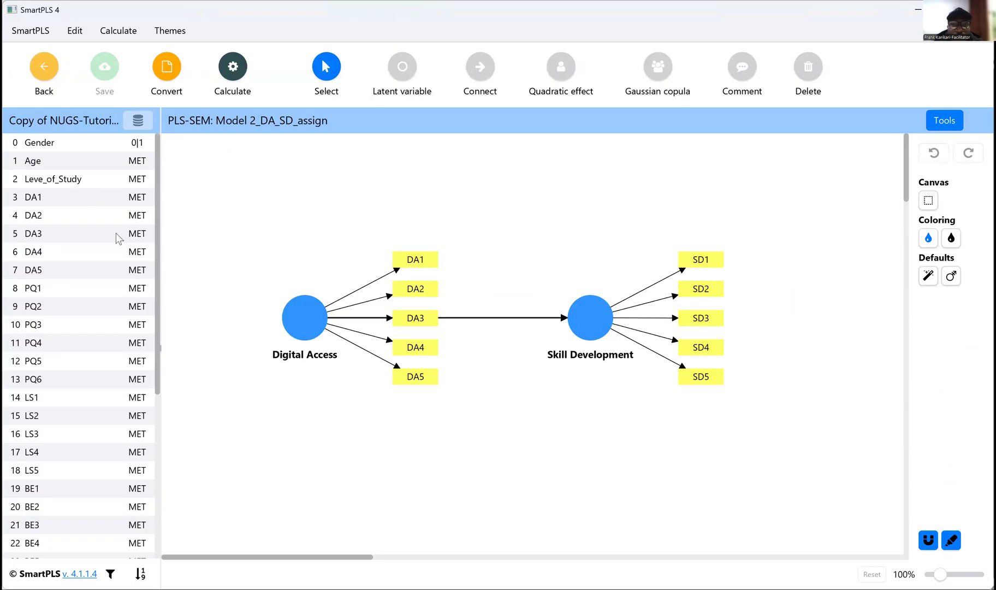
Step: Run the PLS-SEM algorithm on Model 2_DA_SD_assign with the Path weighting scheme, standardized results and default initial weight
{"action": "left_click", "coordinate": [232, 89]}
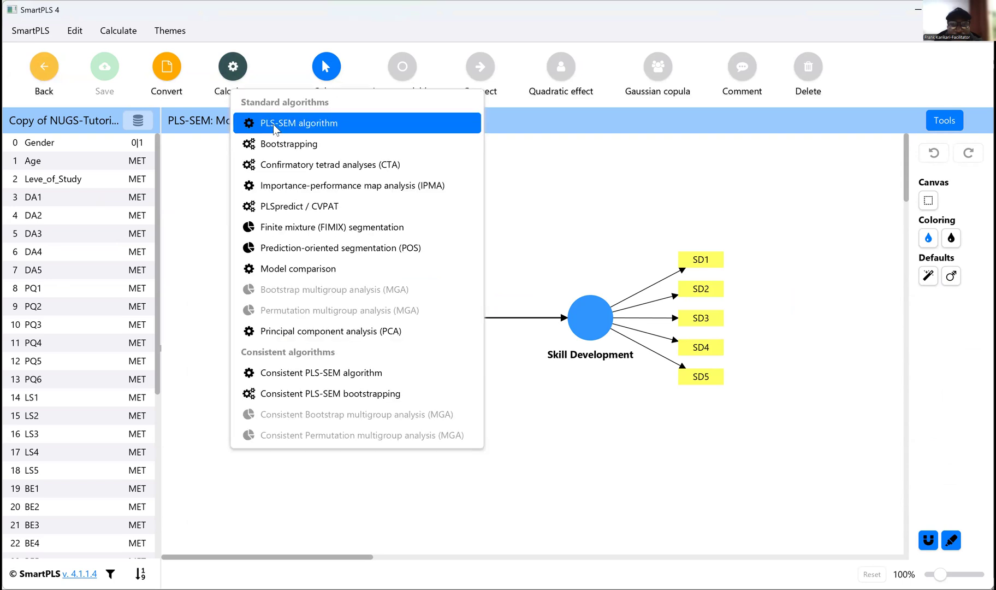
{"action": "left_click", "coordinate": [274, 124]}
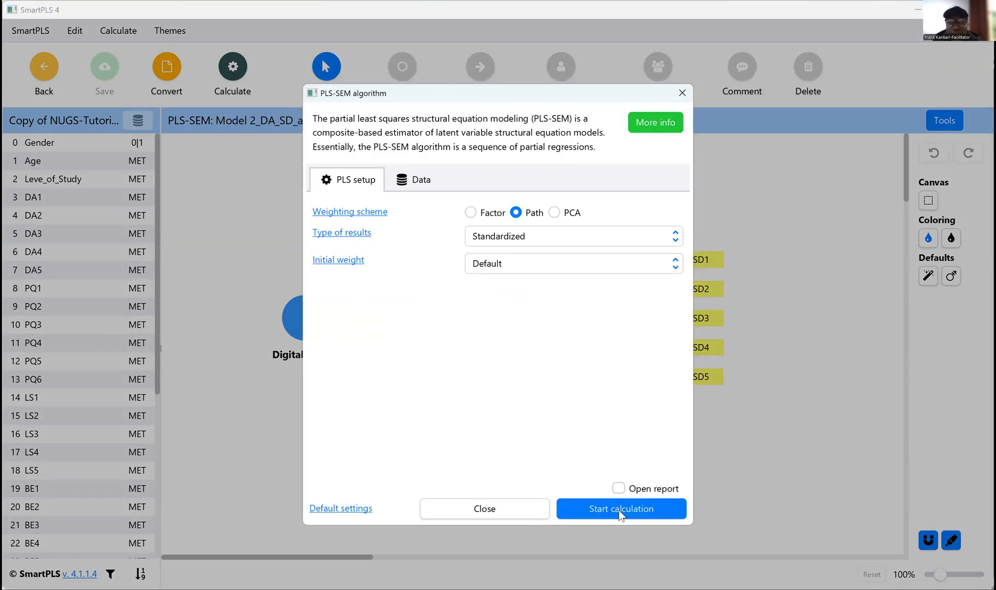
{"action": "left_click", "coordinate": [594, 504]}
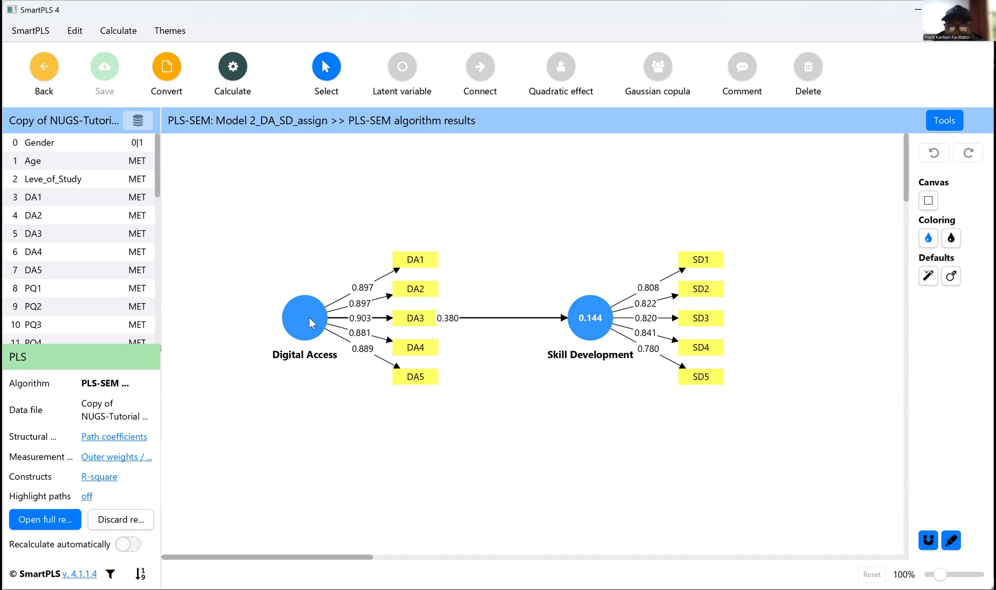
Step: Place the DA1–DA5 indicators on the left side of the Digital Access construct and save the model
{"action": "mouse_move", "coordinate": [311, 325]}
{"action": "left_click", "coordinate": [314, 323]}
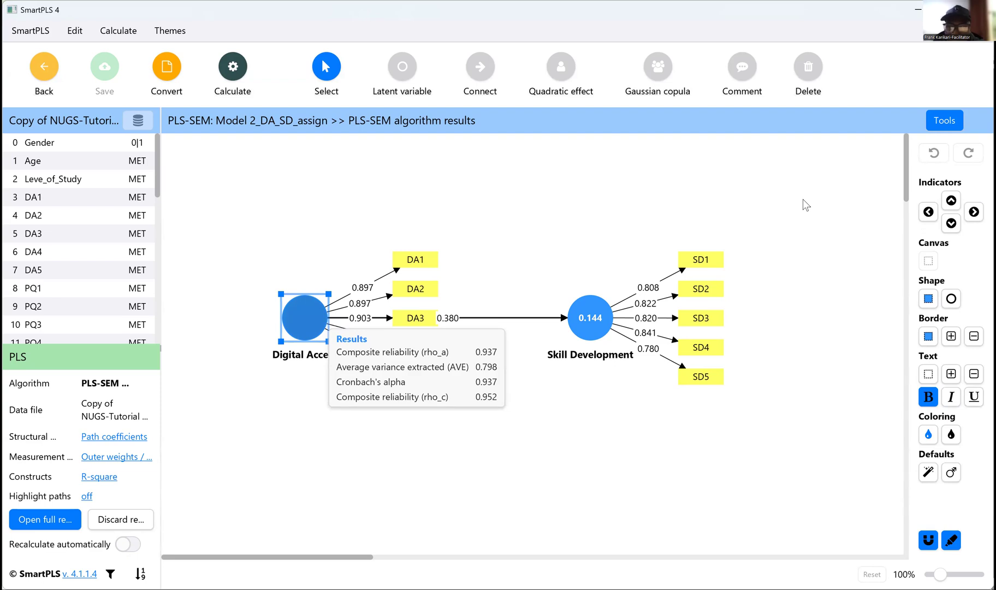
{"action": "left_click", "coordinate": [928, 212]}
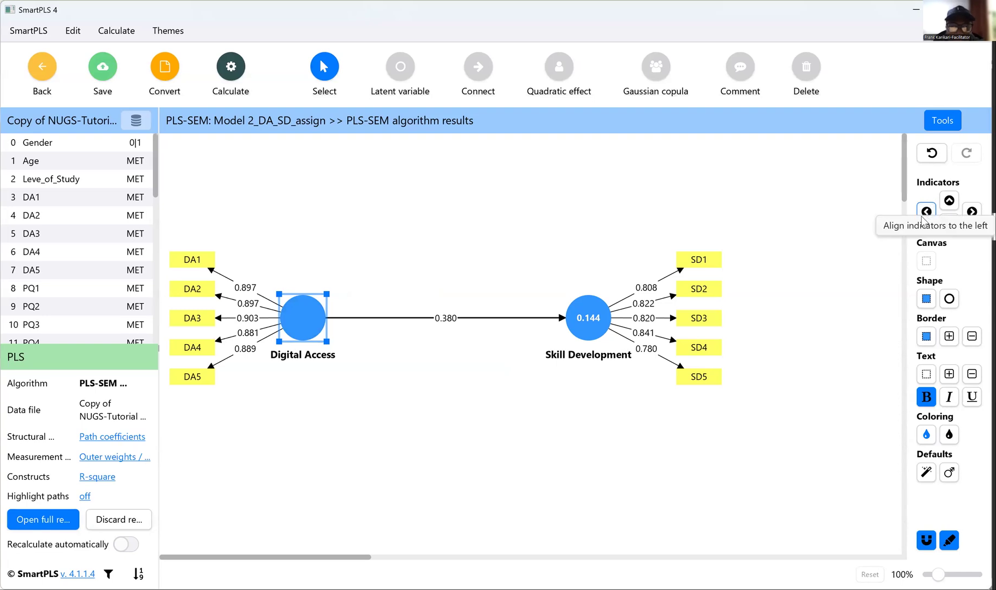
{"action": "left_click", "coordinate": [102, 72]}
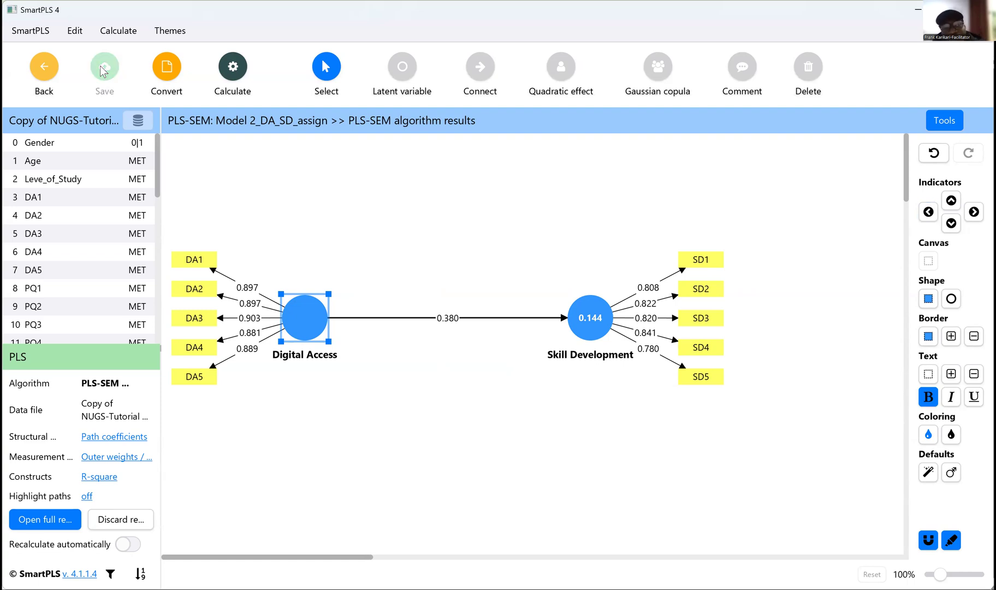
Step: Return to the workspace and reopen Model 2_DA_SD_assign to check its saved indicator layout
{"action": "left_click", "coordinate": [42, 70]}
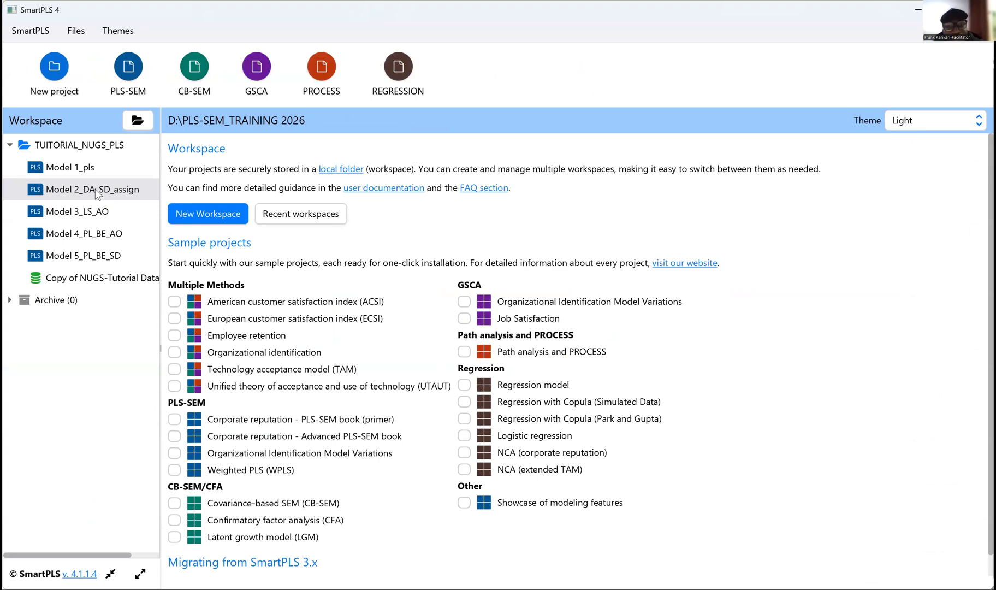
{"action": "double_click", "coordinate": [96, 191]}
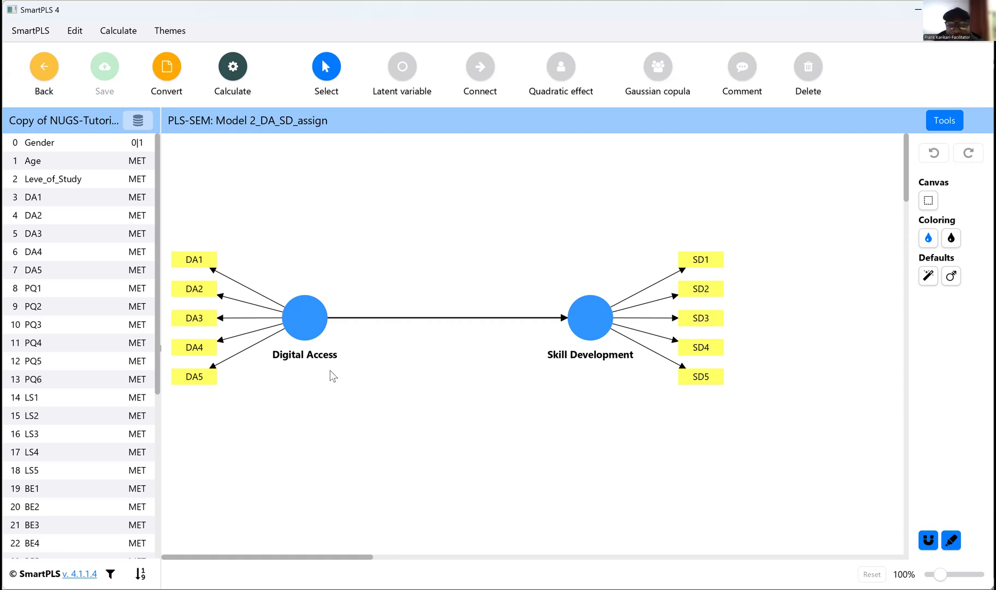
{"action": "mouse_move", "coordinate": [157, 381]}
{"action": "left_mouse_down"}
{"action": "mouse_move", "coordinate": [181, 520]}
{"action": "mouse_move", "coordinate": [206, 263]}
{"action": "left_mouse_up"}
Step: Return to the workspace and open Model 3_LS_AO
{"action": "left_click", "coordinate": [45, 71]}
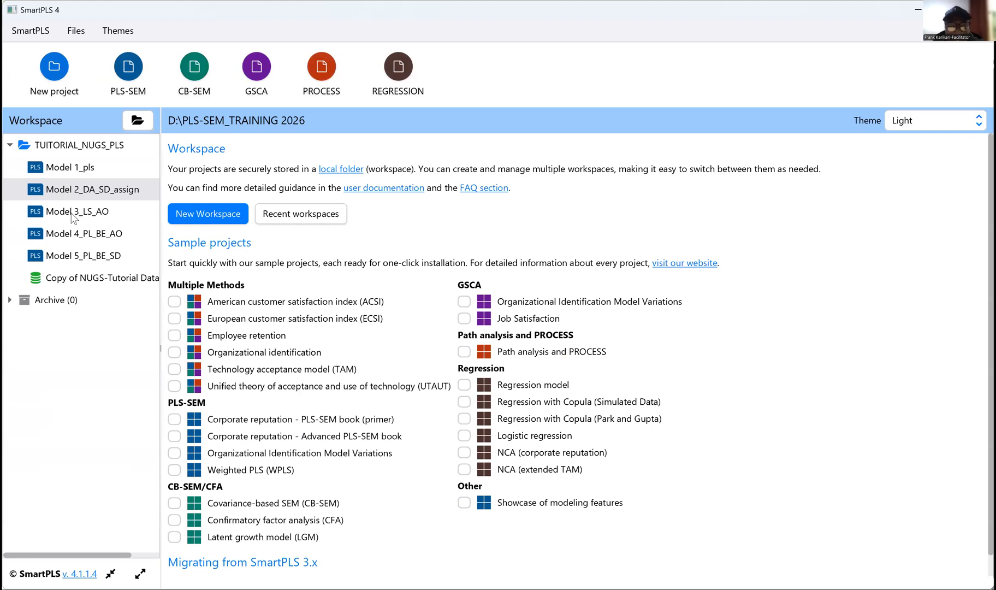
{"action": "left_click", "coordinate": [73, 213]}
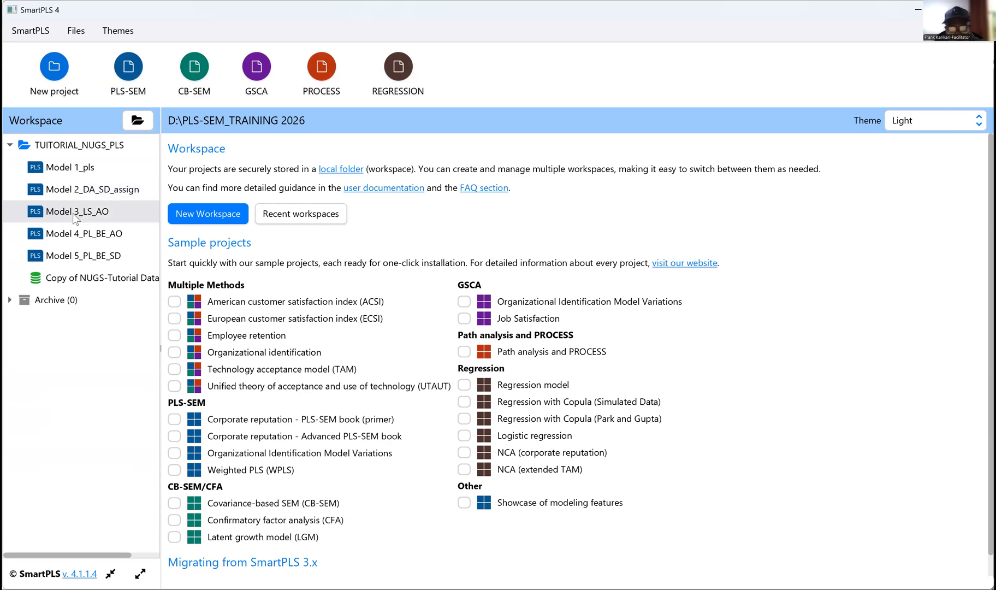
{"action": "double_click", "coordinate": [73, 213]}
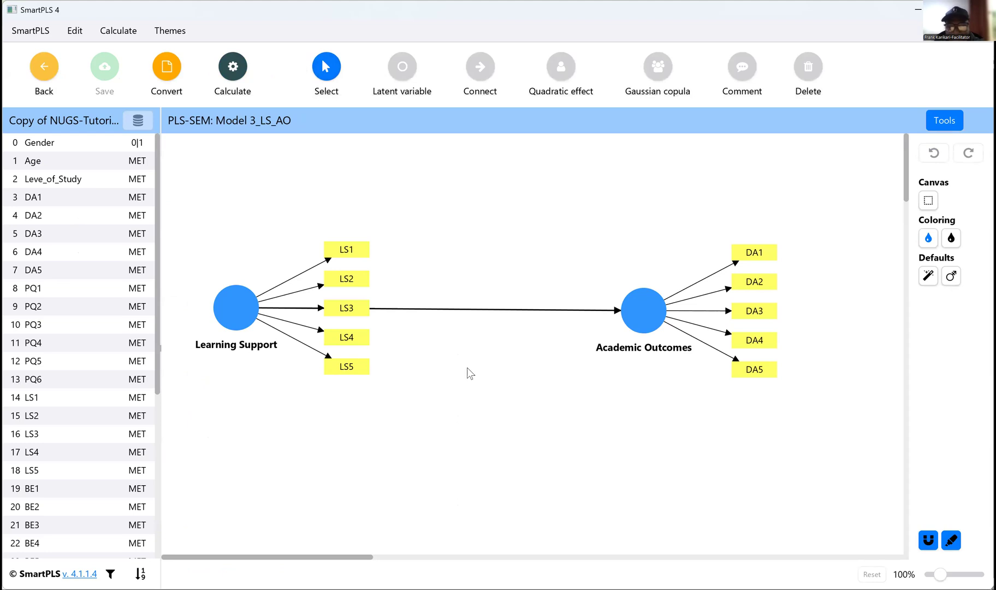
Step: Try the LS1–LS5 indicators to the left of and above the Learning Support construct, and return them to its right side
{"action": "left_click", "coordinate": [236, 317]}
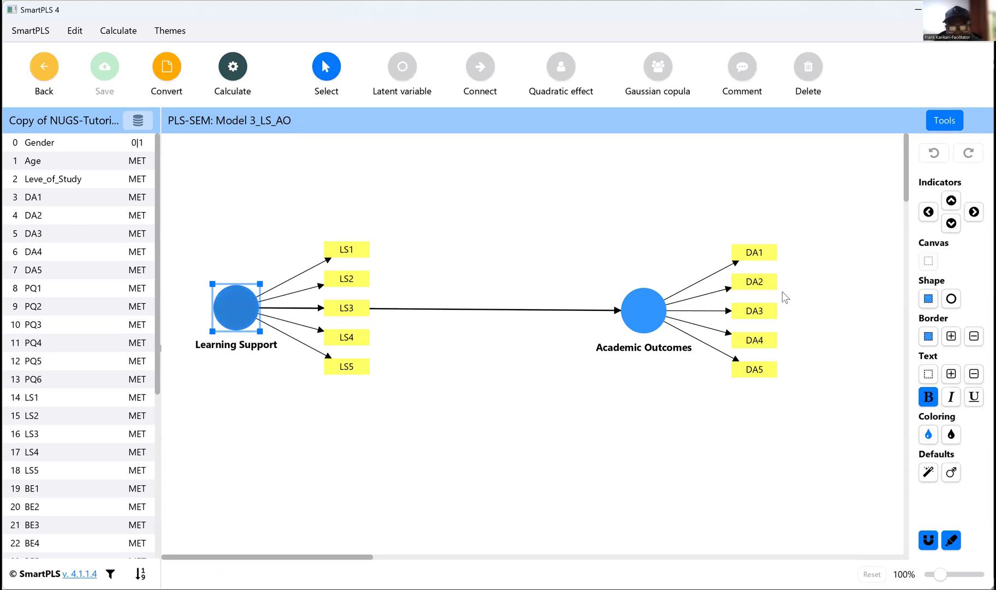
{"action": "left_click", "coordinate": [929, 213]}
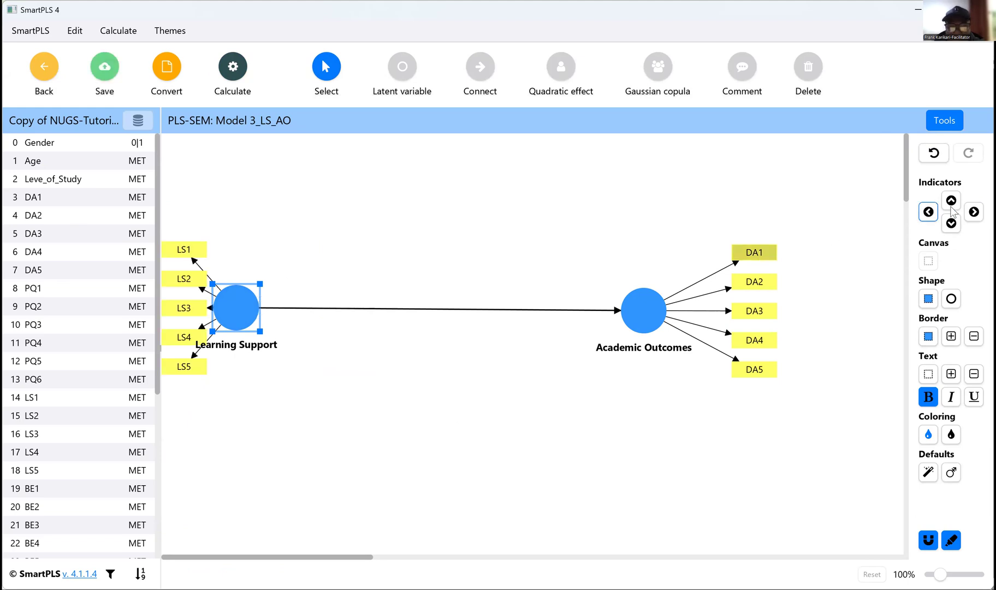
{"action": "left_click", "coordinate": [974, 211]}
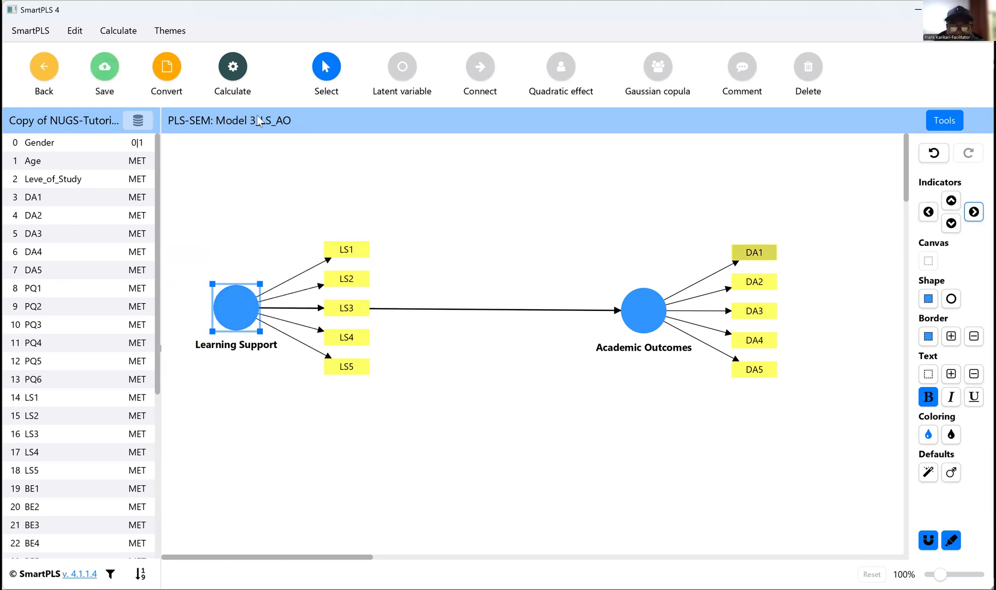
{"action": "left_click", "coordinate": [951, 200]}
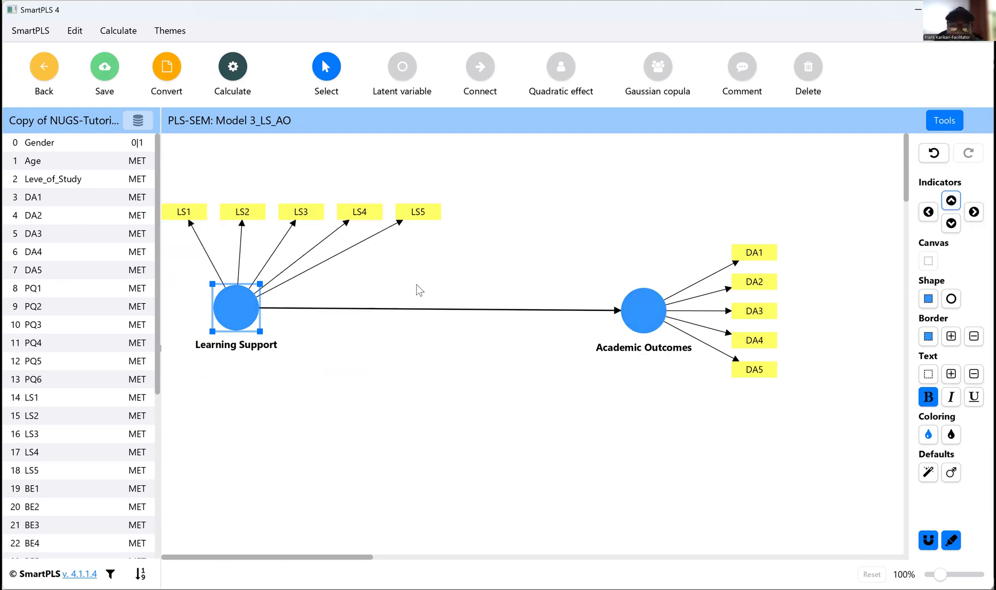
{"action": "left_click", "coordinate": [974, 217]}
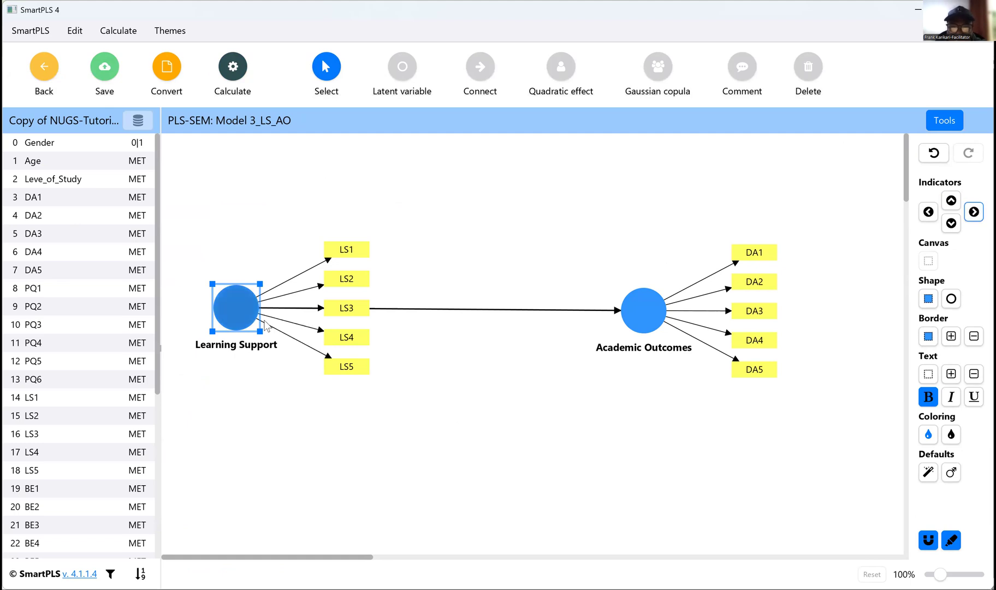
Step: Move Learning Support closer to and level with Academic Outcomes, and place its indicators on the construct's left side
{"action": "left_click_drag", "start_coordinate": [239, 315], "coordinate": [365, 311]}
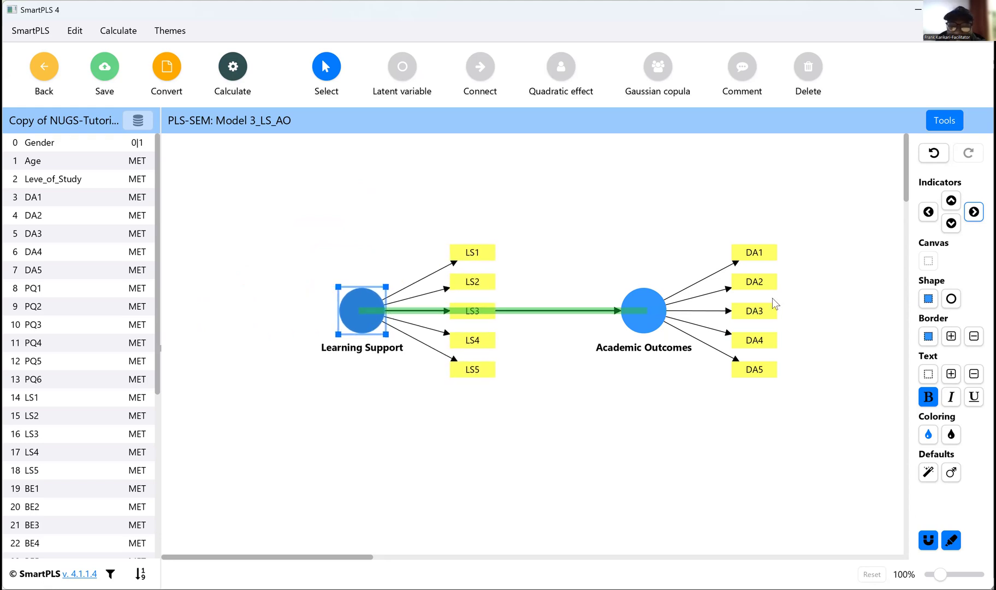
{"action": "left_click", "coordinate": [929, 212]}
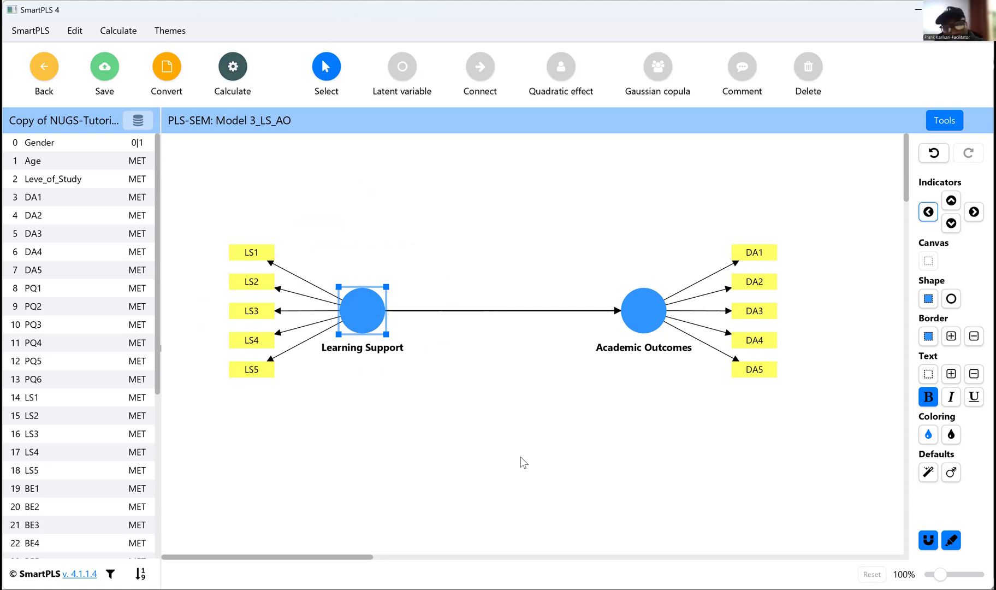
Step: Run the PLS-SEM algorithm on Model 3_LS_AO with the Path weighting scheme, standardized results and default initial weight
{"action": "left_click", "coordinate": [235, 97]}
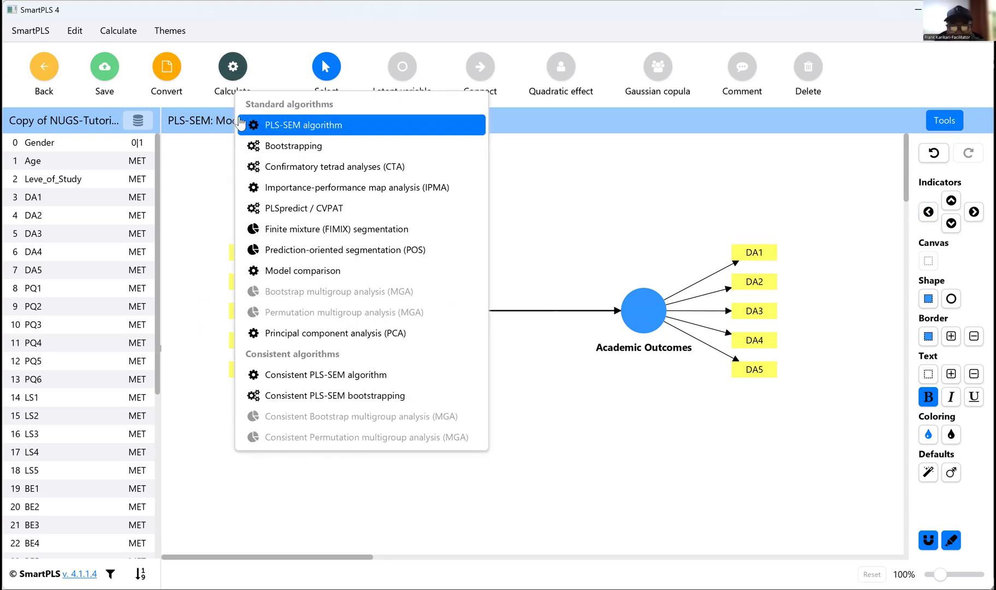
{"action": "left_click", "coordinate": [305, 127]}
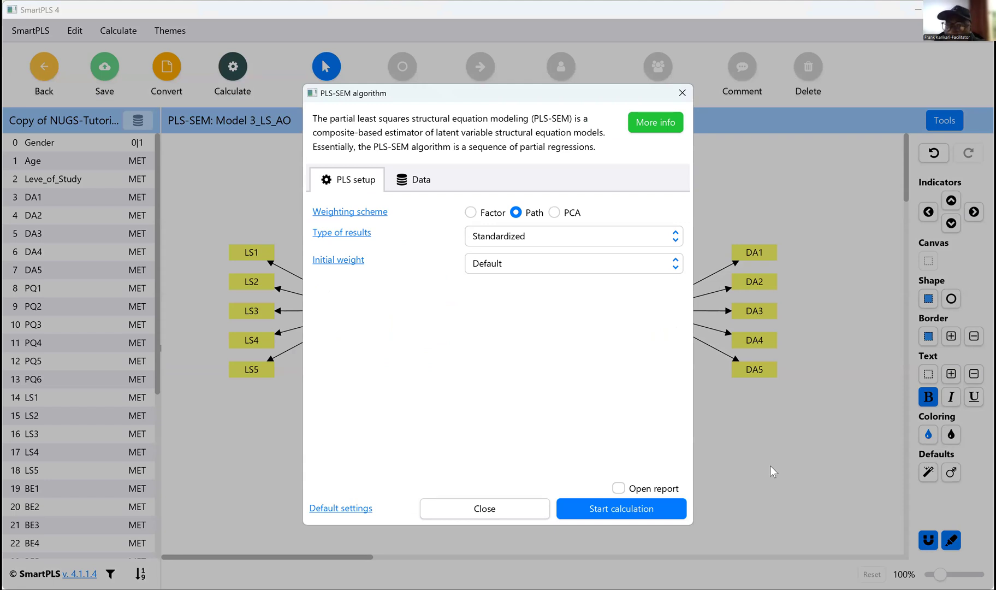
{"action": "left_click", "coordinate": [608, 507]}
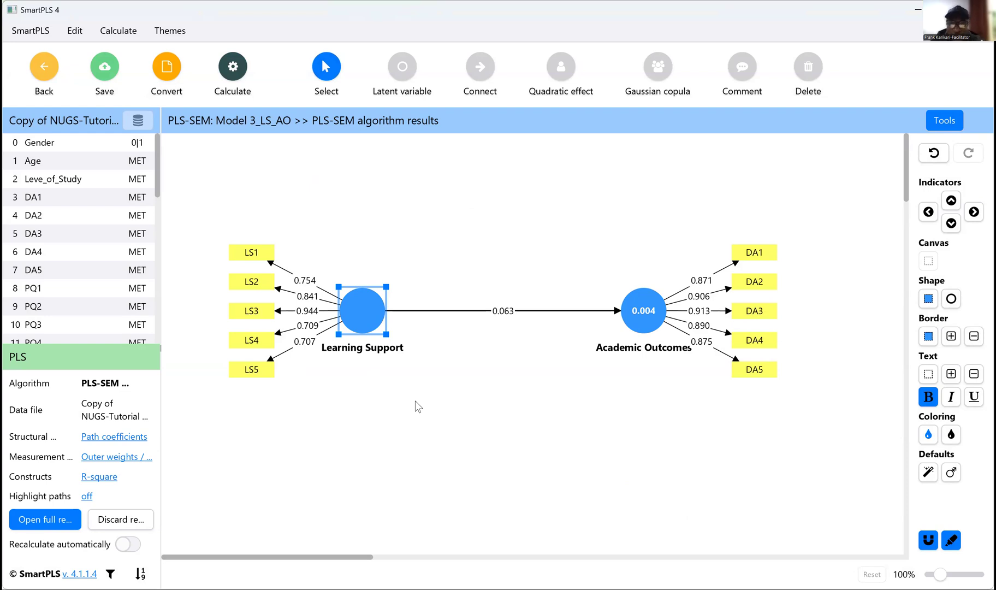
Step: Save Model 3_LS_AO and open Model 4_PL_BE_AO from the workspace
{"action": "left_click", "coordinate": [107, 72]}
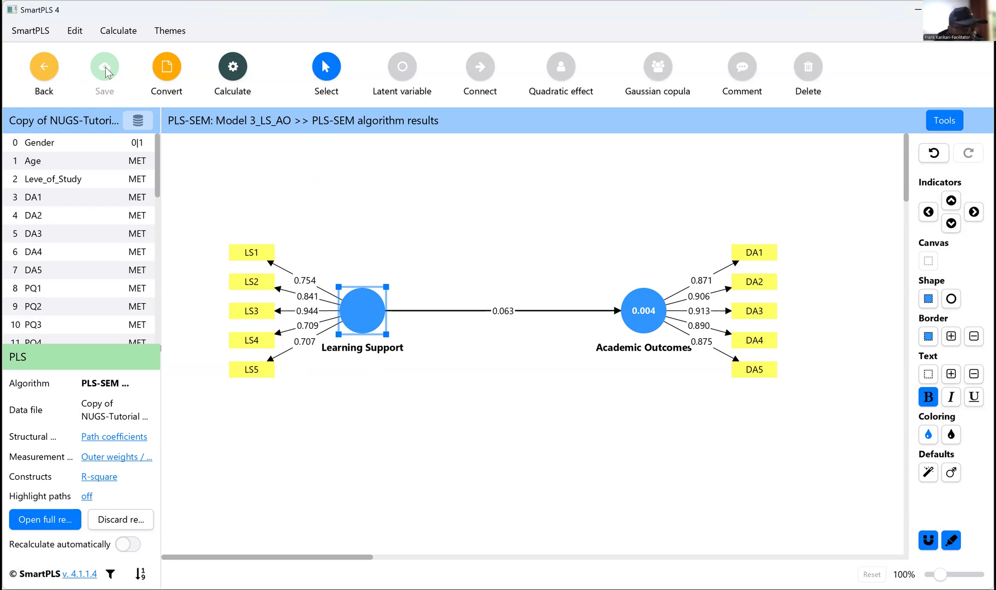
{"action": "left_click", "coordinate": [45, 76]}
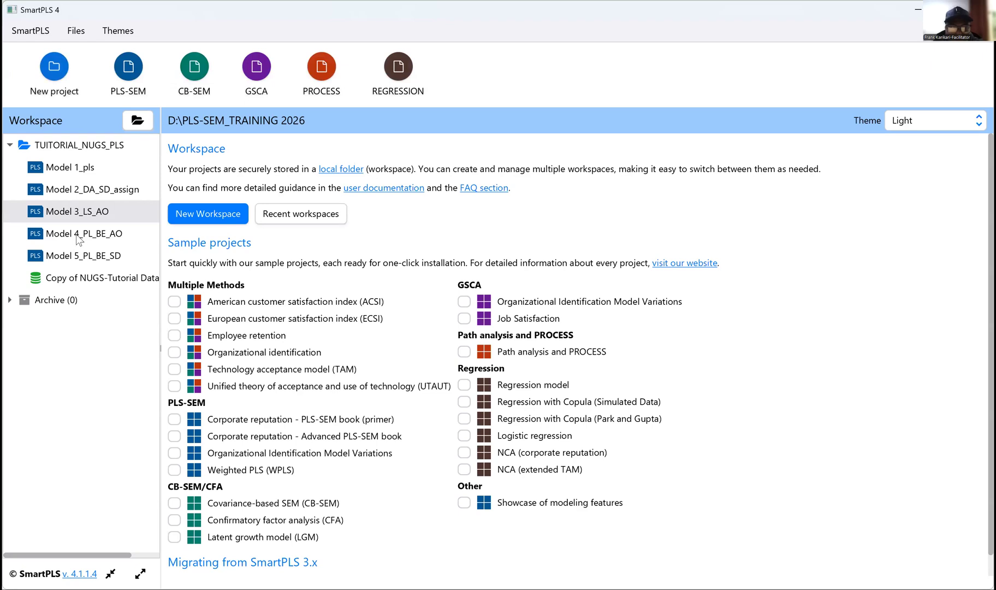
{"action": "double_click", "coordinate": [80, 235]}
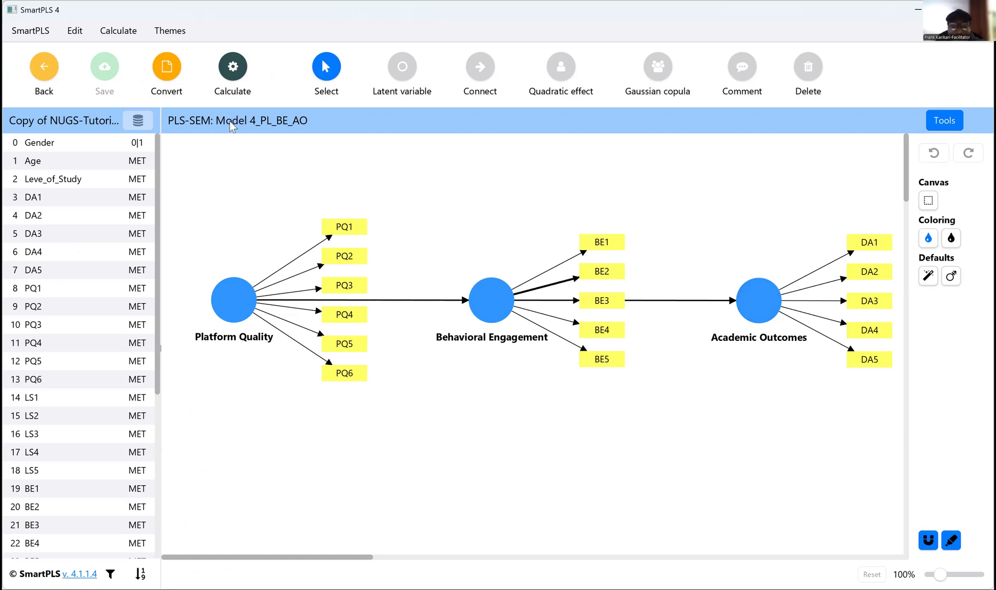
Step: Move the Platform Quality construct slightly toward Behavioral Engagement and place indicators PQ1–PQ6 on its left side
{"action": "left_click", "coordinate": [233, 85]}
{"action": "left_click", "coordinate": [285, 117]}
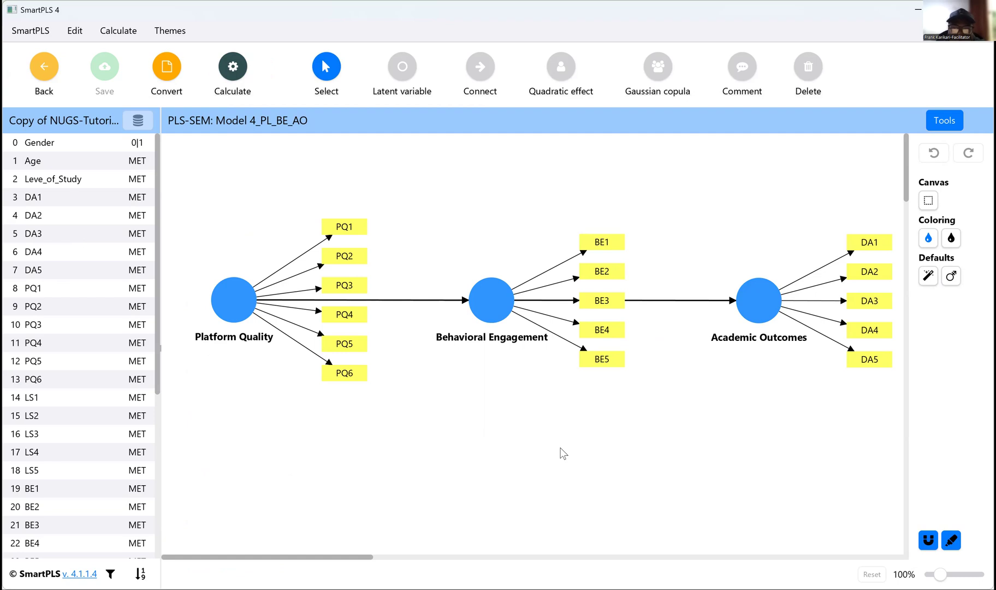
{"action": "left_click", "coordinate": [241, 308]}
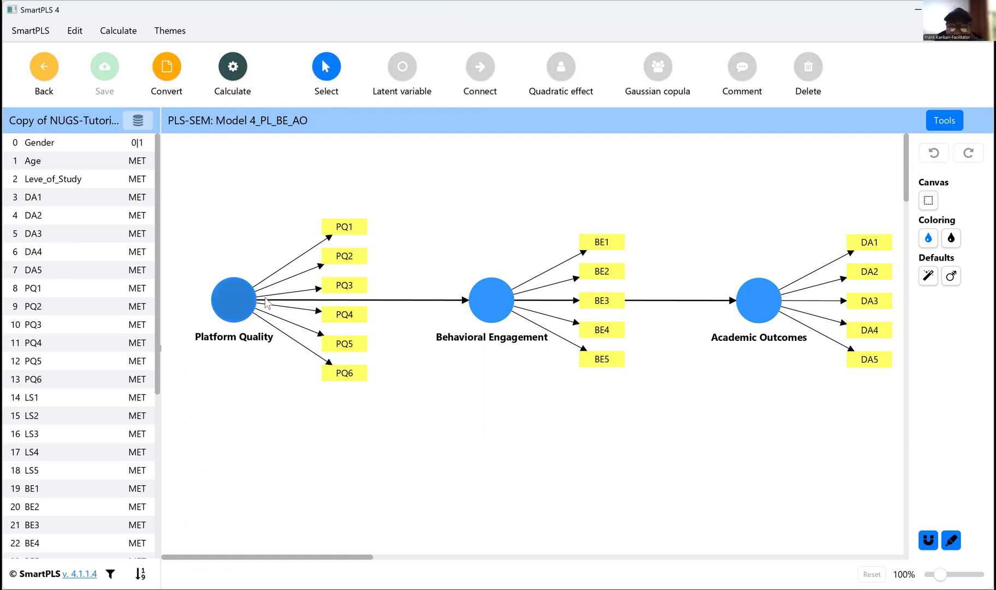
{"action": "left_click_drag", "start_coordinate": [266, 303], "coordinate": [270, 305]}
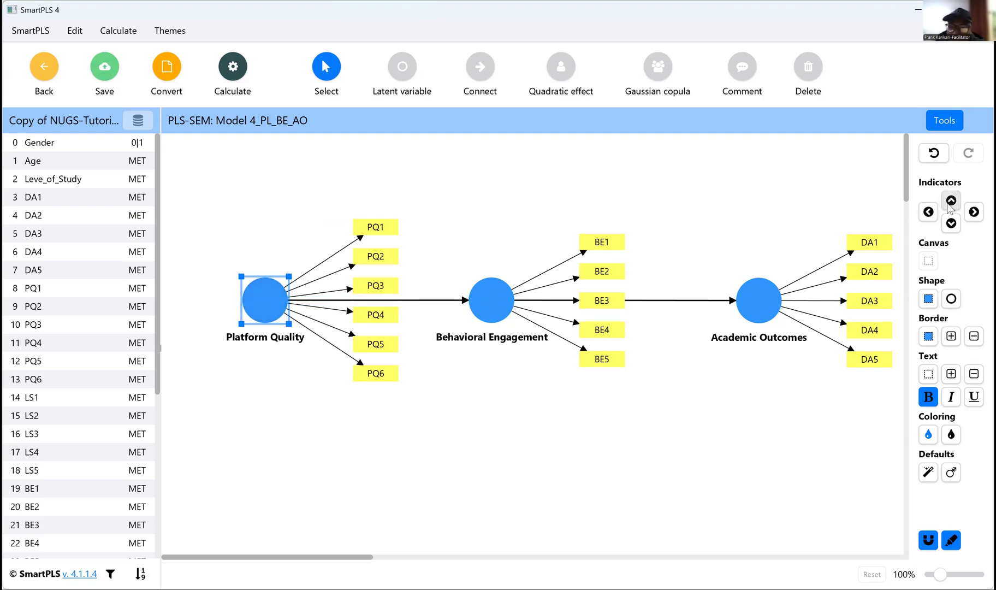
{"action": "left_click", "coordinate": [929, 212]}
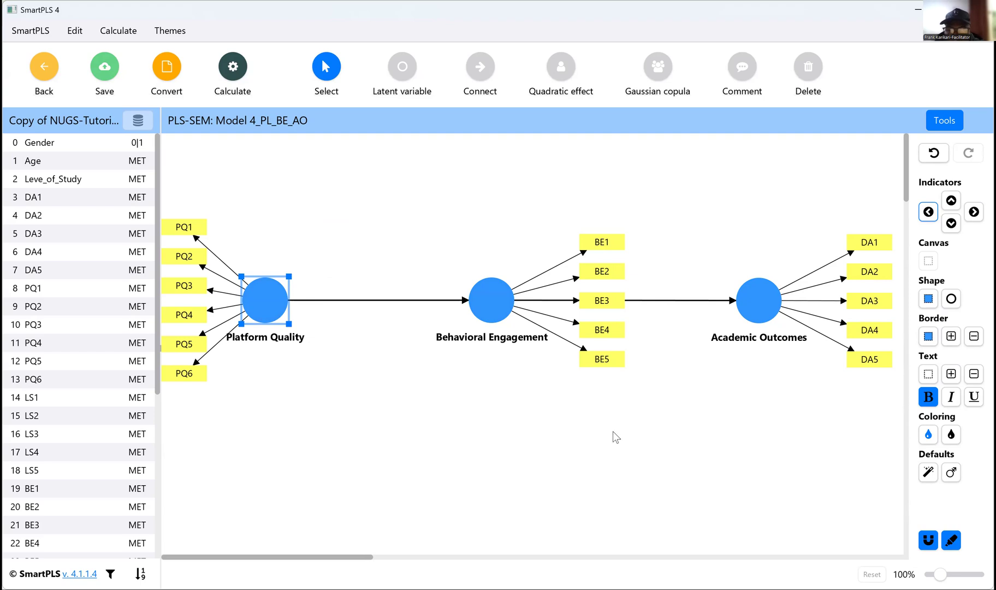
Step: Try to run the PLS-SEM algorithm on Model 4_PL_BE_AO, and save the model
{"action": "scroll", "coordinate": [617, 439], "scroll_direction": "down", "scroll_amount": 1}
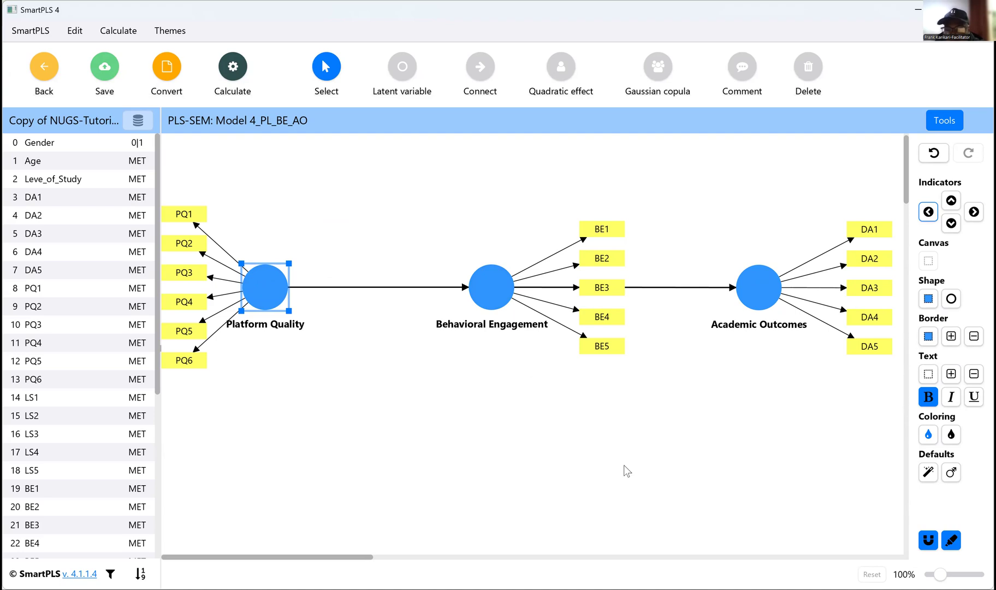
{"action": "left_click", "coordinate": [231, 82]}
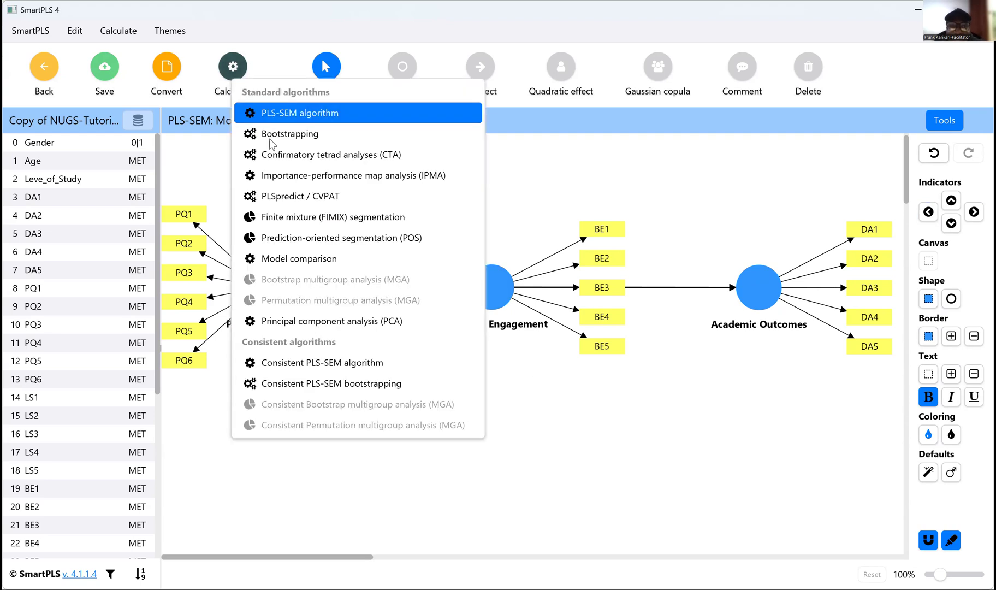
{"action": "left_click", "coordinate": [280, 113]}
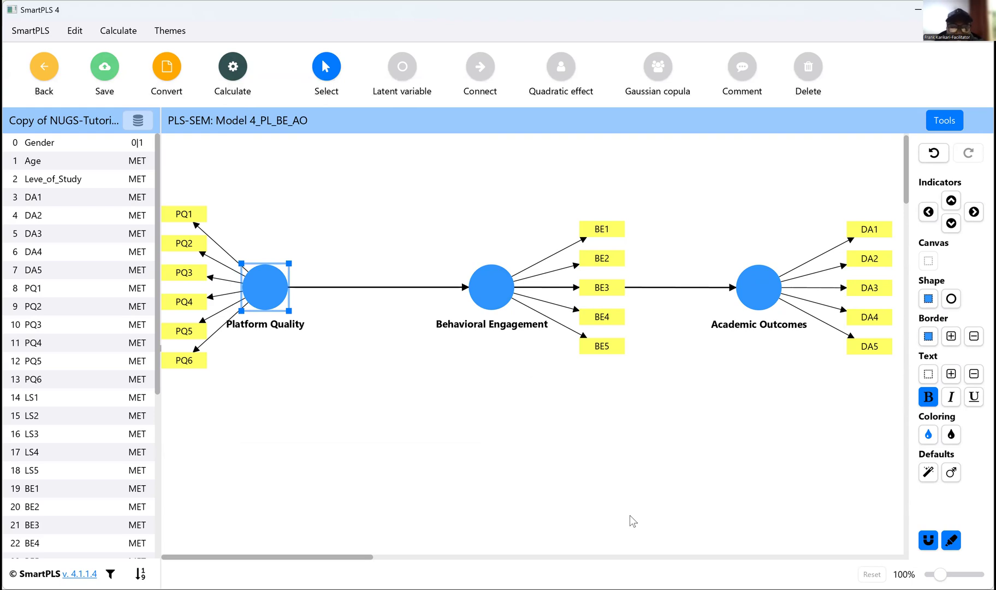
{"action": "left_click", "coordinate": [107, 77]}
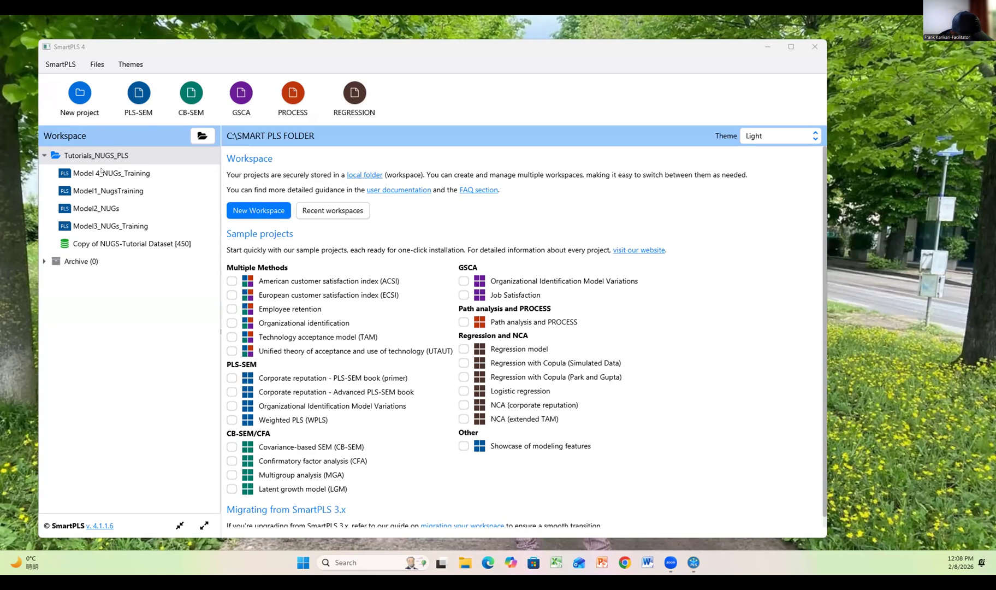
Step: Run the PLS-SEM algorithm on Model1_NugsTraining with the Path weighting scheme, standardized results and default initial weight, and return to the workspace
{"action": "left_click", "coordinate": [95, 193]}
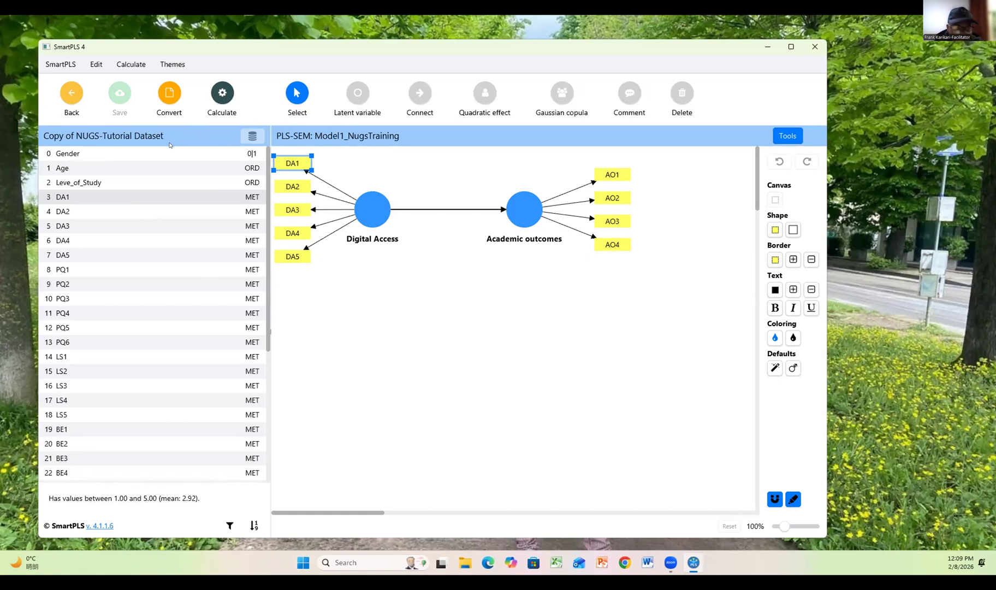
{"action": "left_click", "coordinate": [222, 95]}
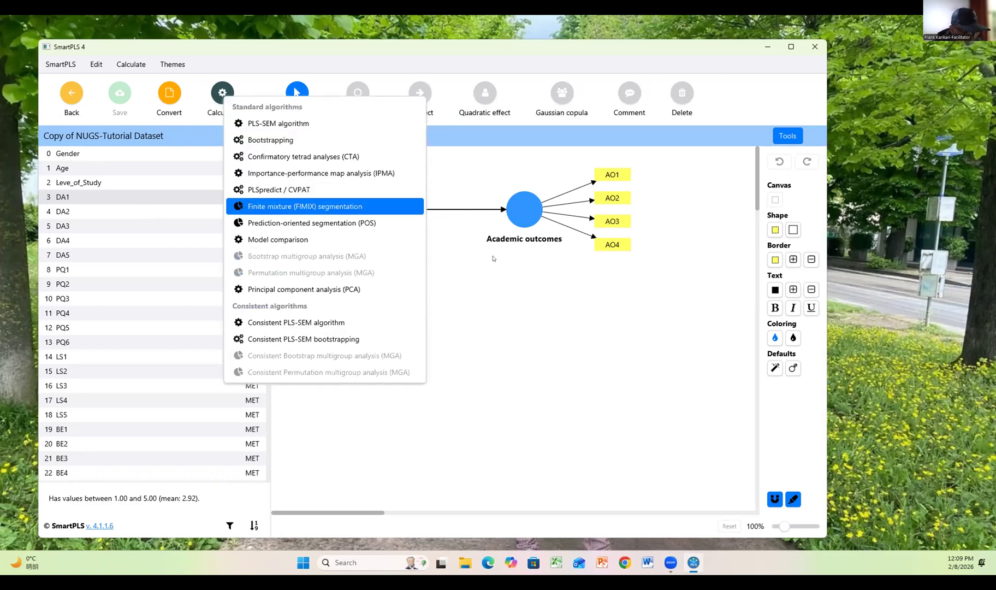
{"action": "left_click", "coordinate": [234, 92]}
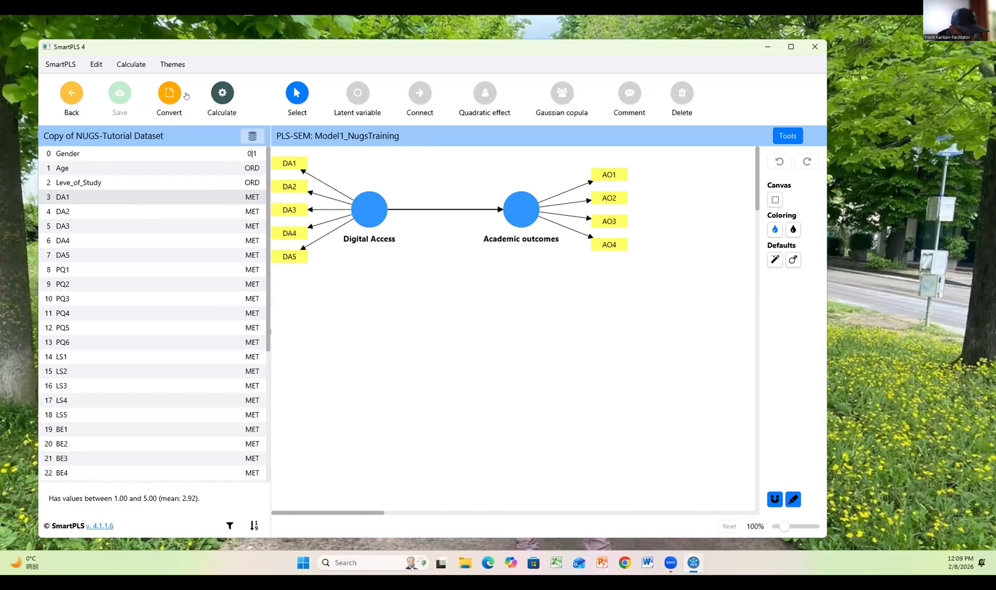
{"action": "left_click", "coordinate": [218, 92]}
{"action": "left_click", "coordinate": [266, 119]}
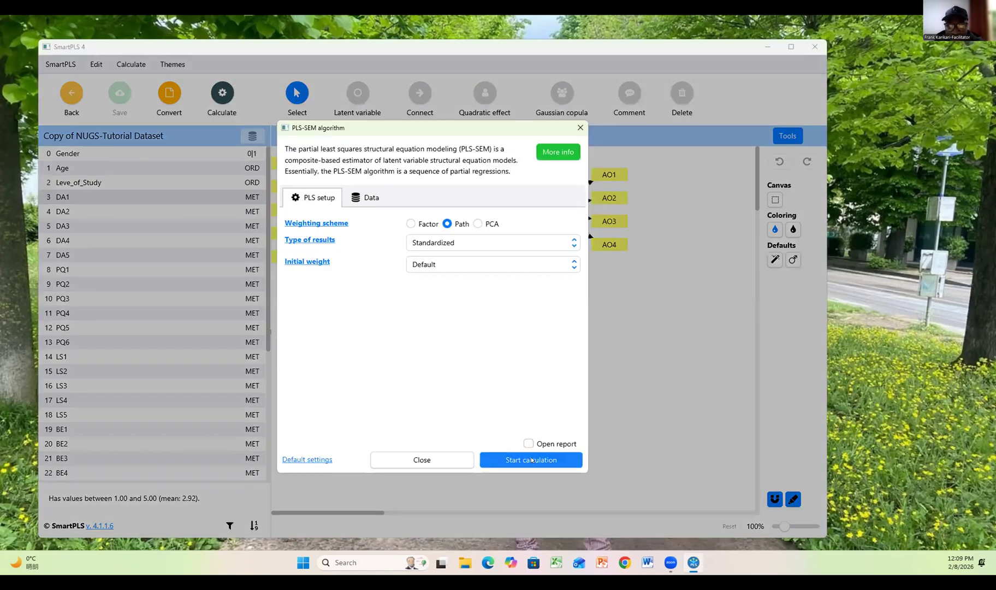
{"action": "left_click", "coordinate": [532, 458]}
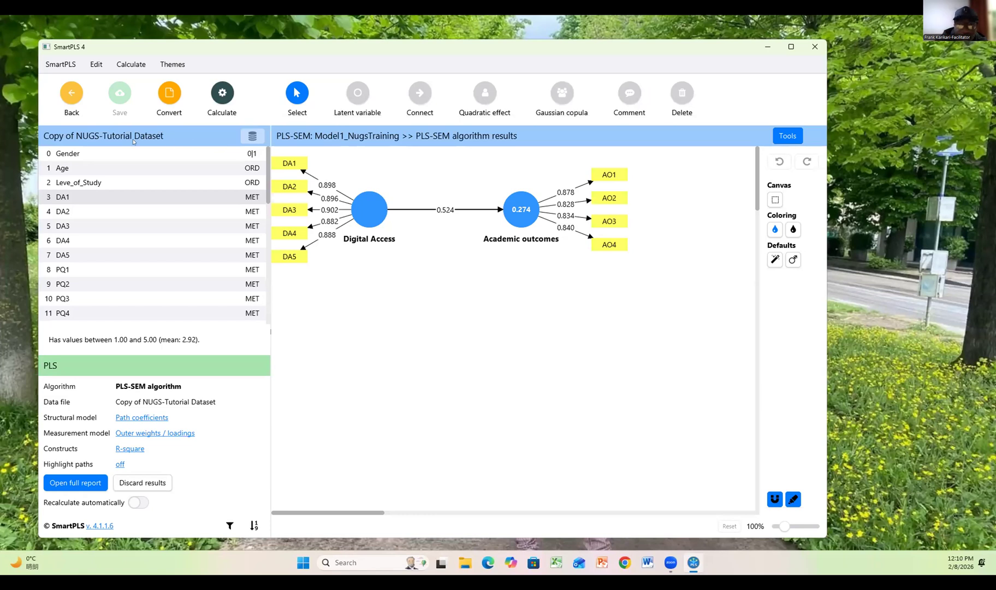
{"action": "left_click", "coordinate": [70, 95]}
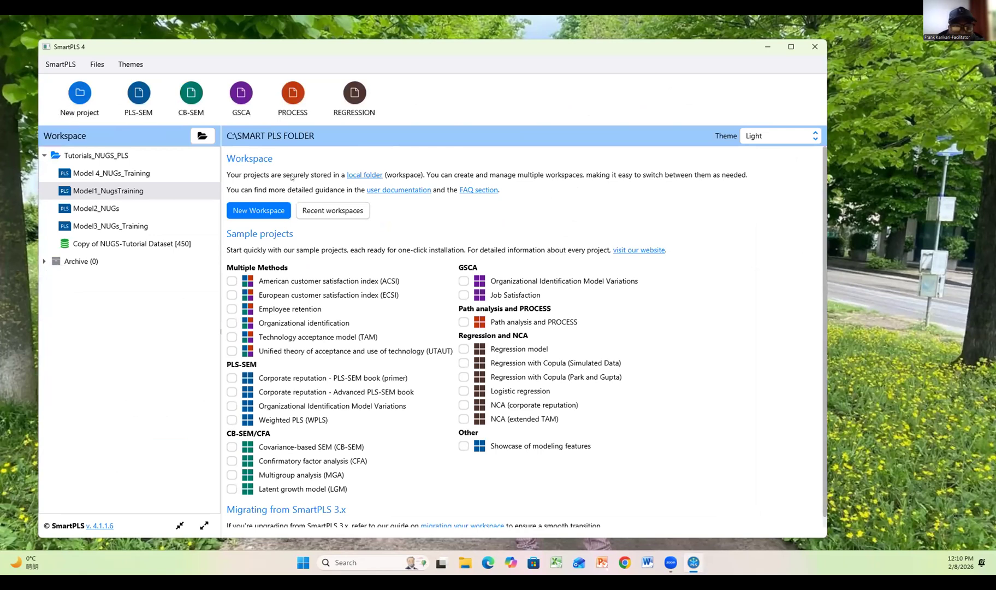
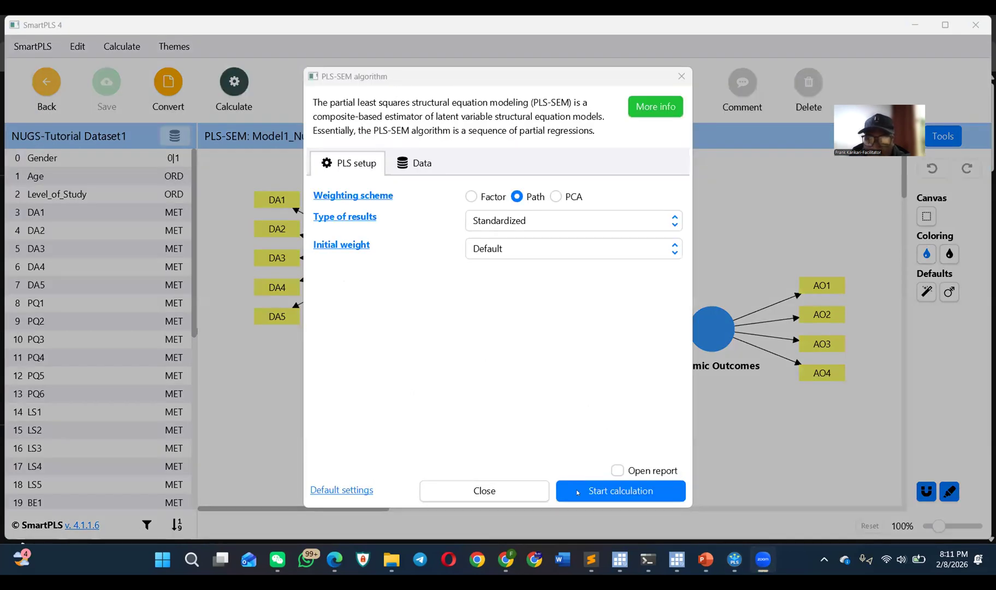
Step: Run the PLS-SEM algorithm on Model1_NugsTraining and move the Digital Access construct closer to Academic Outcomes
{"action": "left_click", "coordinate": [574, 485]}
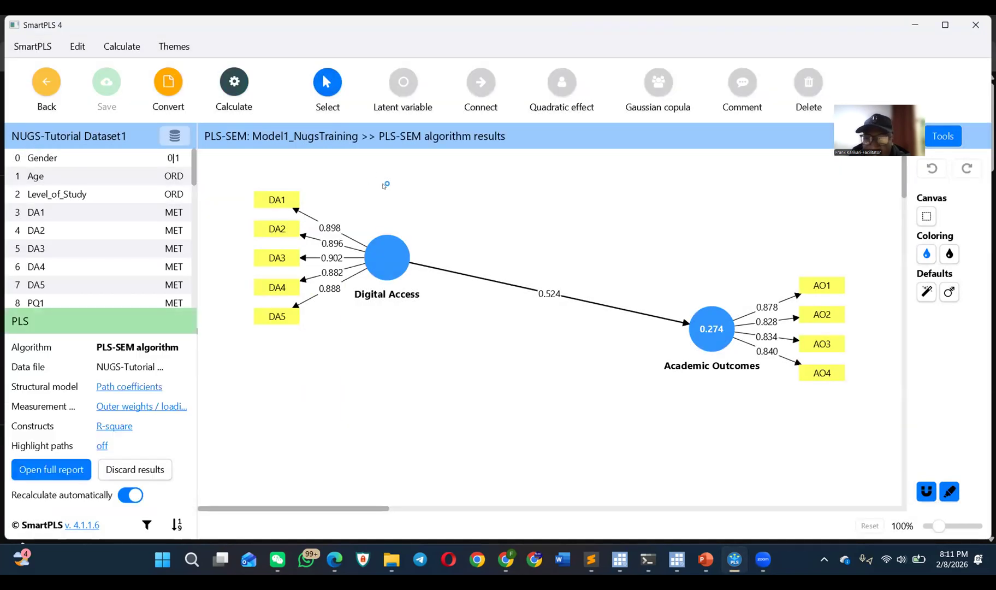
{"action": "mouse_move", "coordinate": [377, 259]}
{"action": "left_click_drag", "start_coordinate": [377, 258], "coordinate": [443, 258]}
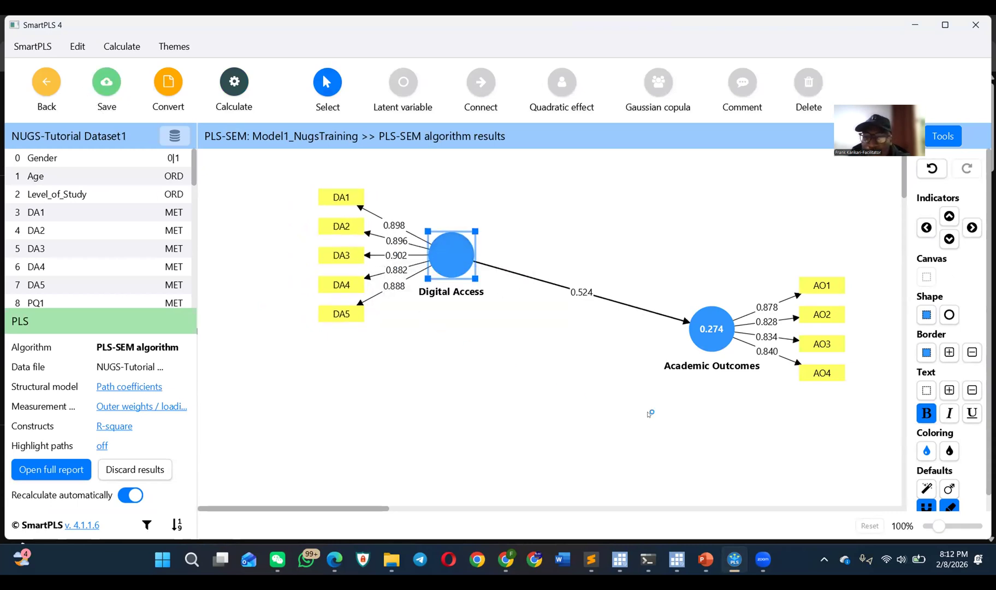
{"action": "mouse_move", "coordinate": [621, 555]}
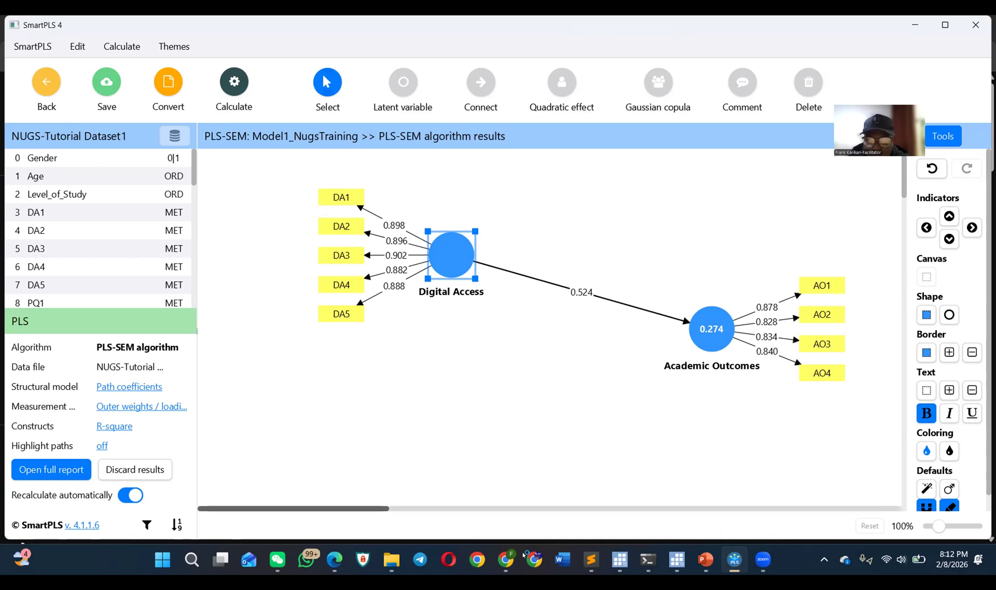
{"action": "mouse_move", "coordinate": [724, 558]}
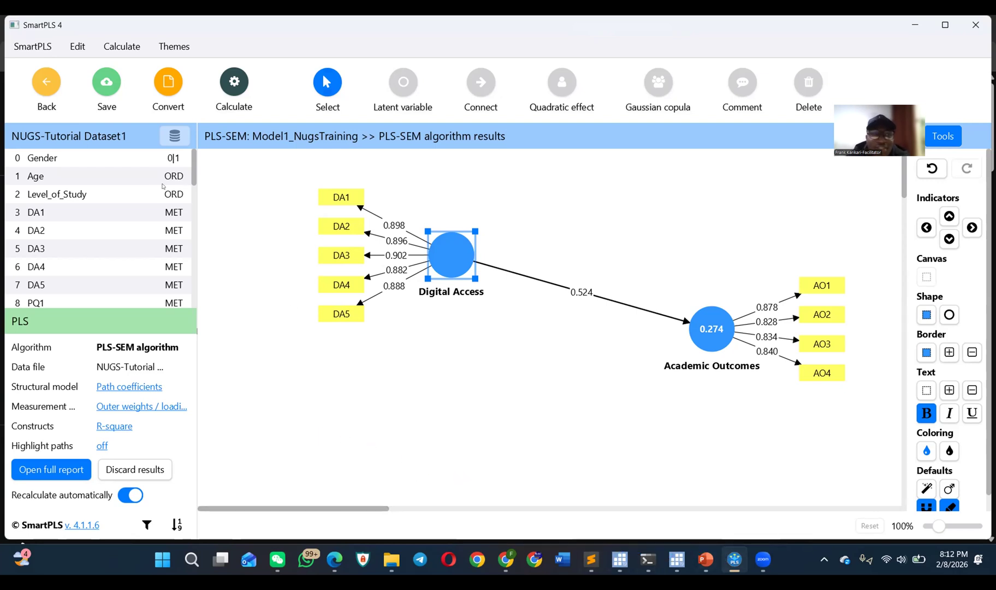
{"action": "left_click", "coordinate": [45, 80]}
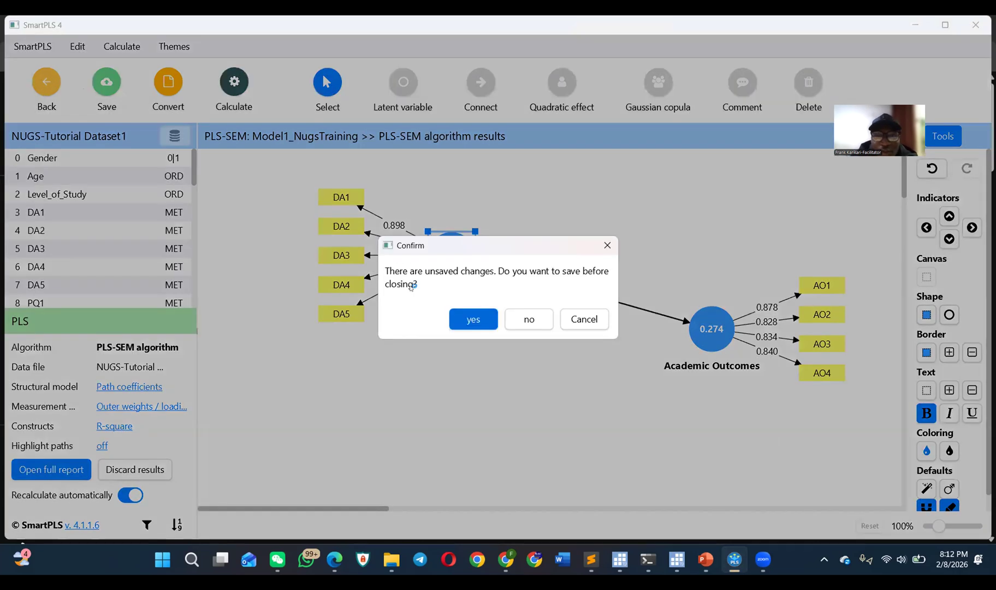
{"action": "left_click", "coordinate": [607, 245]}
{"action": "scroll", "coordinate": [101, 235], "scroll_direction": "down", "scroll_amount": 4}
{"action": "scroll", "coordinate": [88, 227], "scroll_direction": "up", "scroll_amount": 4}
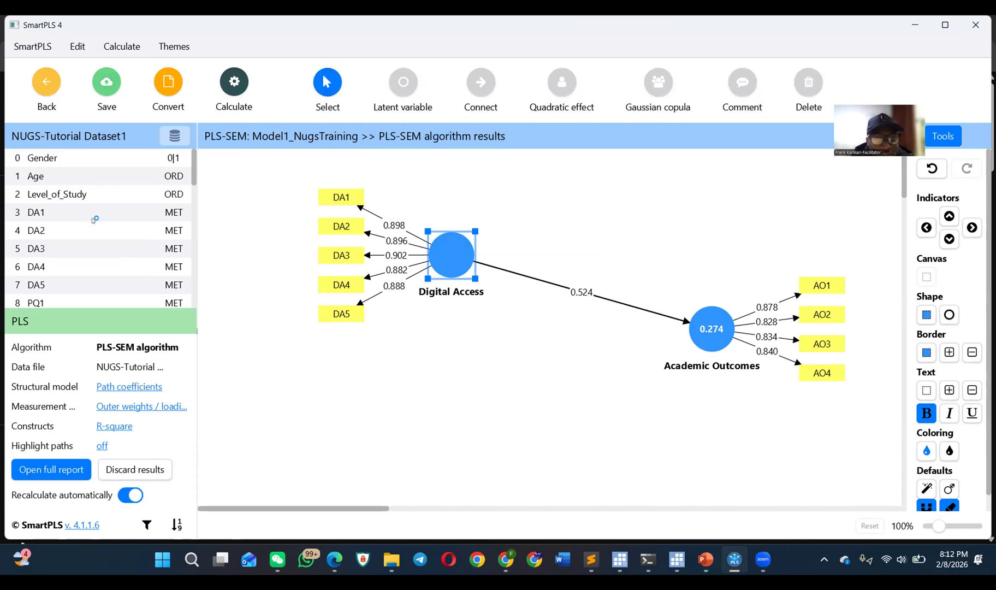
Step: Place indicators PQ1–PQ4 together on the canvas below Digital Access as a new latent variable
{"action": "scroll", "coordinate": [99, 219], "scroll_direction": "down", "scroll_amount": 2}
{"action": "left_click", "coordinate": [68, 198]}
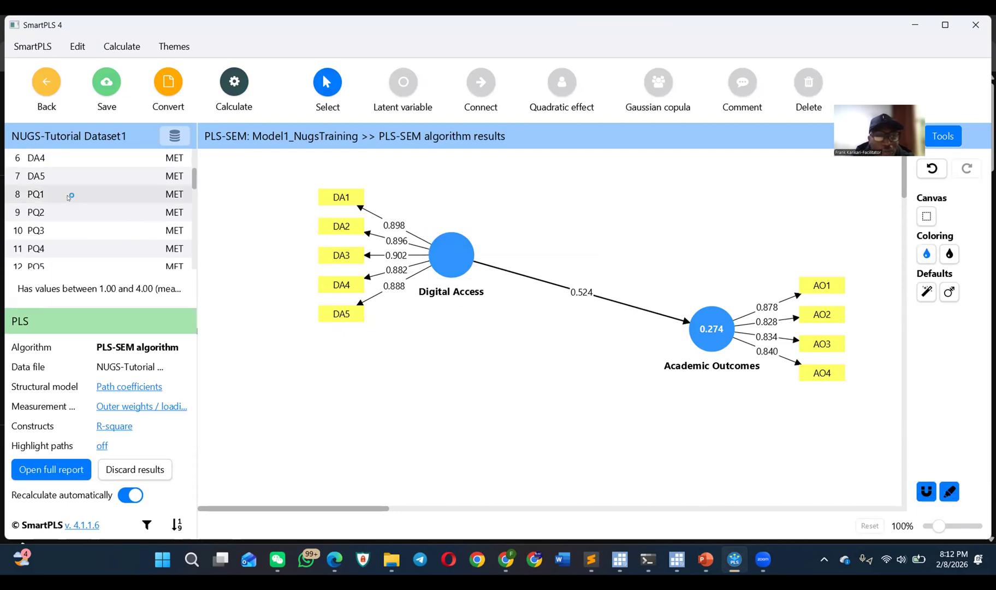
{"action": "scroll", "coordinate": [93, 210], "scroll_direction": "down", "scroll_amount": 2}
{"action": "scroll", "coordinate": [124, 194], "scroll_direction": "up", "scroll_amount": 2}
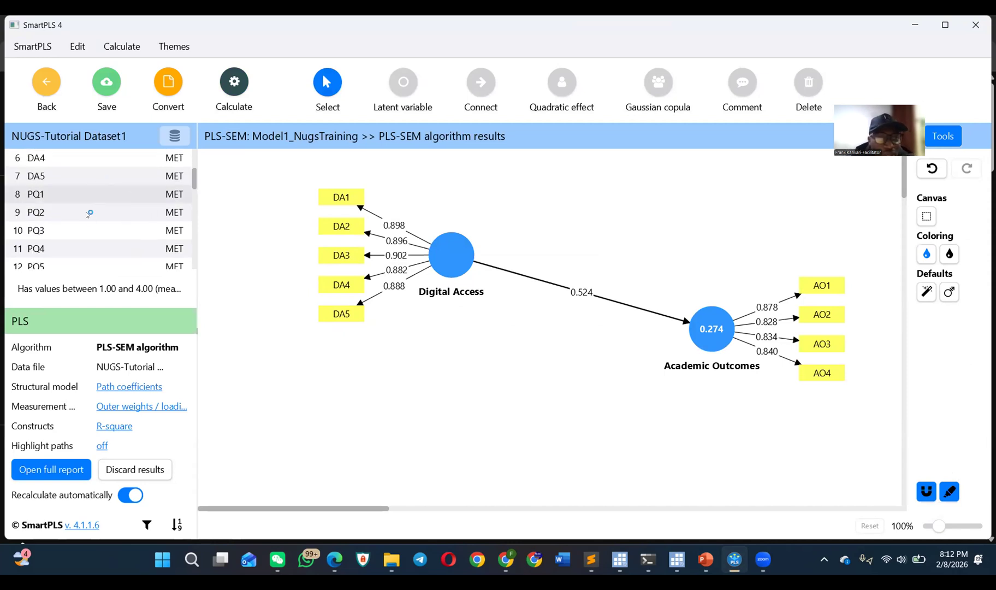
{"action": "scroll", "coordinate": [96, 208], "scroll_direction": "up", "scroll_amount": 2}
{"action": "scroll", "coordinate": [94, 202], "scroll_direction": "down", "scroll_amount": 3}
{"action": "scroll", "coordinate": [94, 200], "scroll_direction": "up", "scroll_amount": 2}
{"action": "left_click", "coordinate": [87, 243], "text": "shift"}
{"action": "left_click_drag", "start_coordinate": [107, 230], "coordinate": [462, 411]}
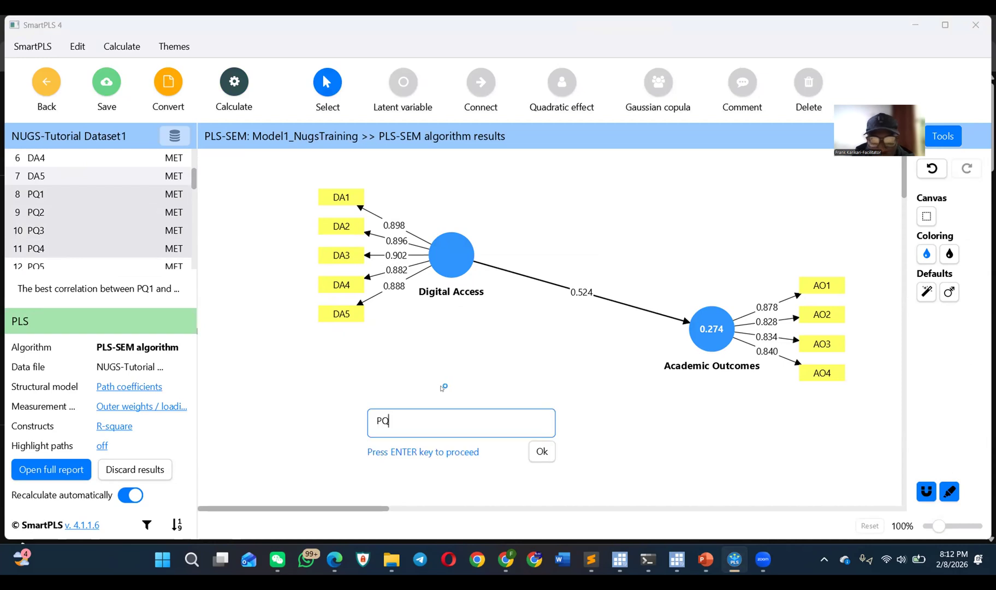
Step: Name the new latent variable with the PQ indicators Platform Quality
{"action": "key", "text": "BackSpace"}
{"action": "type", "text": "latf"}
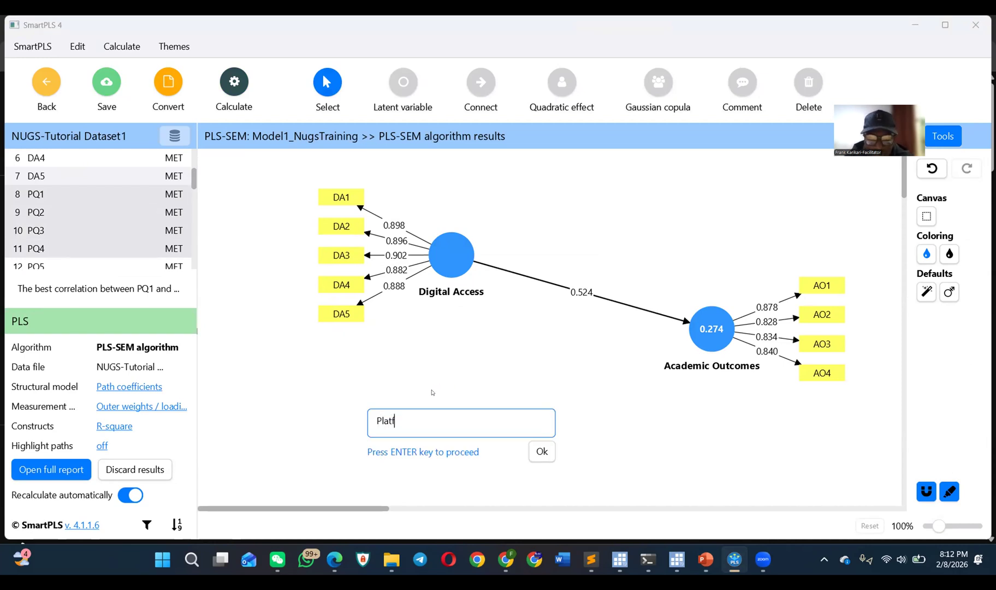
{"action": "type", "text": "orm Quali"}
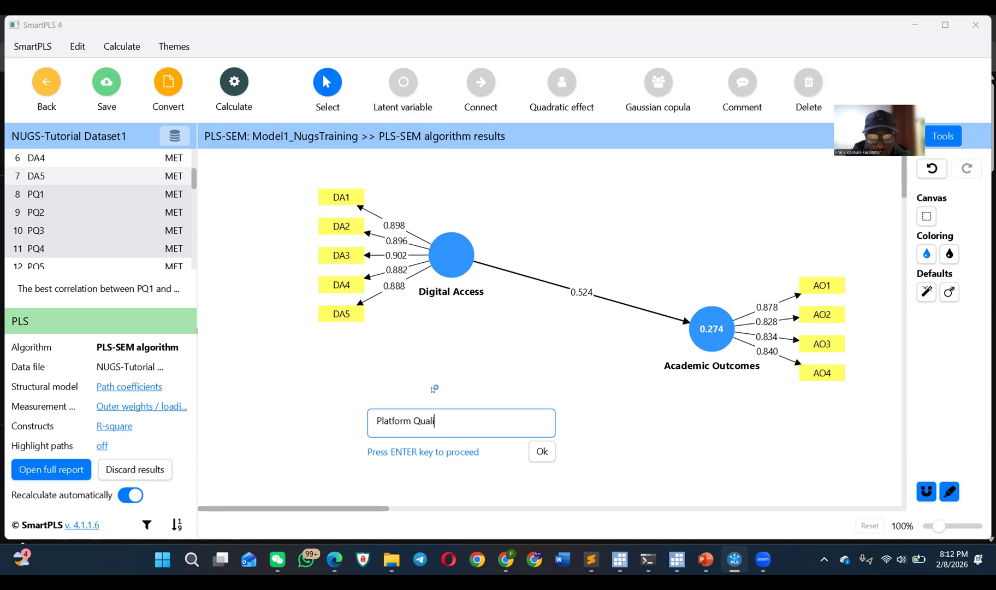
{"action": "type", "text": "ty"}
{"action": "key", "text": "Return"}
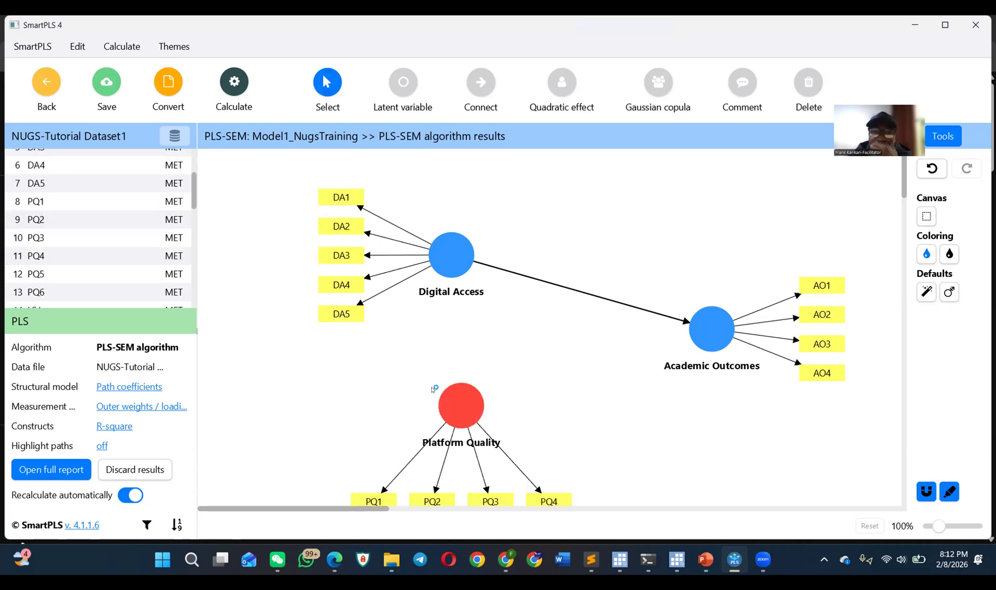
Step: Shift Platform Quality under Digital Access and connect it with a path to Academic Outcomes
{"action": "mouse_move", "coordinate": [469, 403]}
{"action": "left_mouse_down"}
{"action": "mouse_move", "coordinate": [449, 401]}
{"action": "mouse_move", "coordinate": [459, 399]}
{"action": "left_mouse_up"}
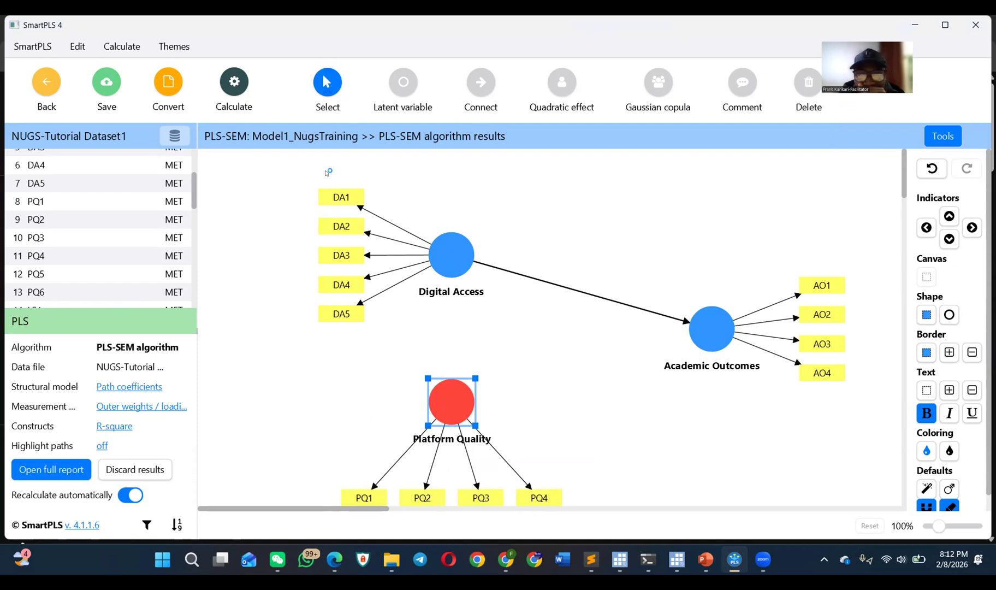
{"action": "left_click", "coordinate": [473, 105]}
{"action": "left_click", "coordinate": [449, 387]}
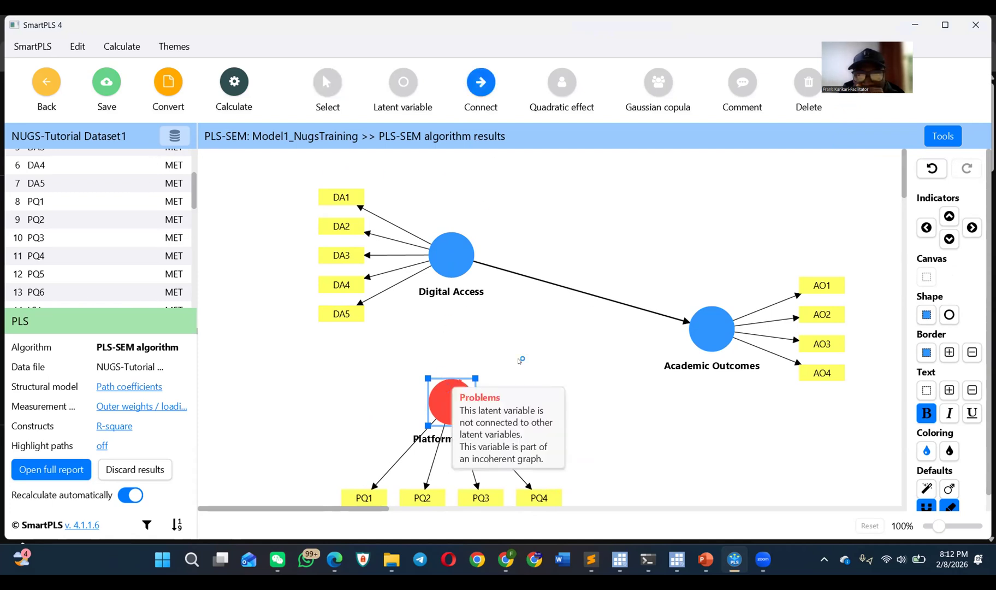
{"action": "left_click", "coordinate": [659, 351]}
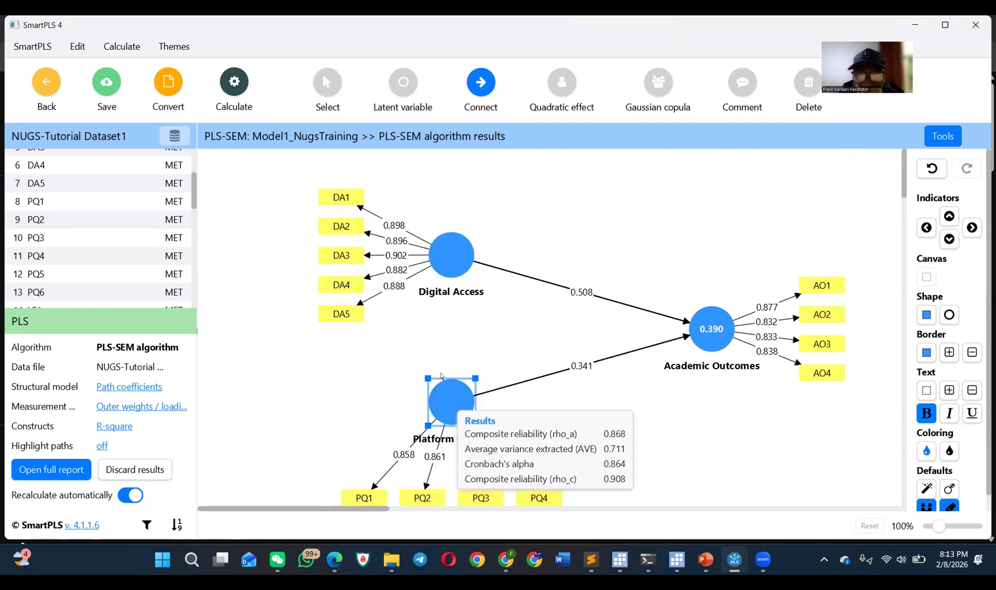
{"action": "mouse_move", "coordinate": [449, 395]}
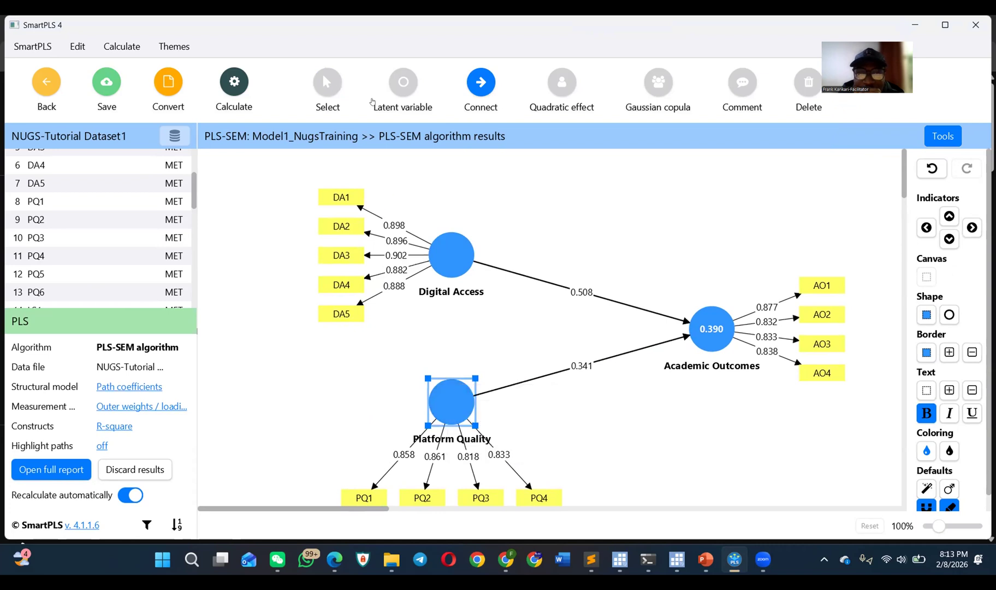
{"action": "key", "text": "Escape"}
Step: Move Platform Quality slightly up toward Digital Access and turn off automatic recalculation of the results
{"action": "left_click_drag", "start_coordinate": [446, 372], "coordinate": [452, 359]}
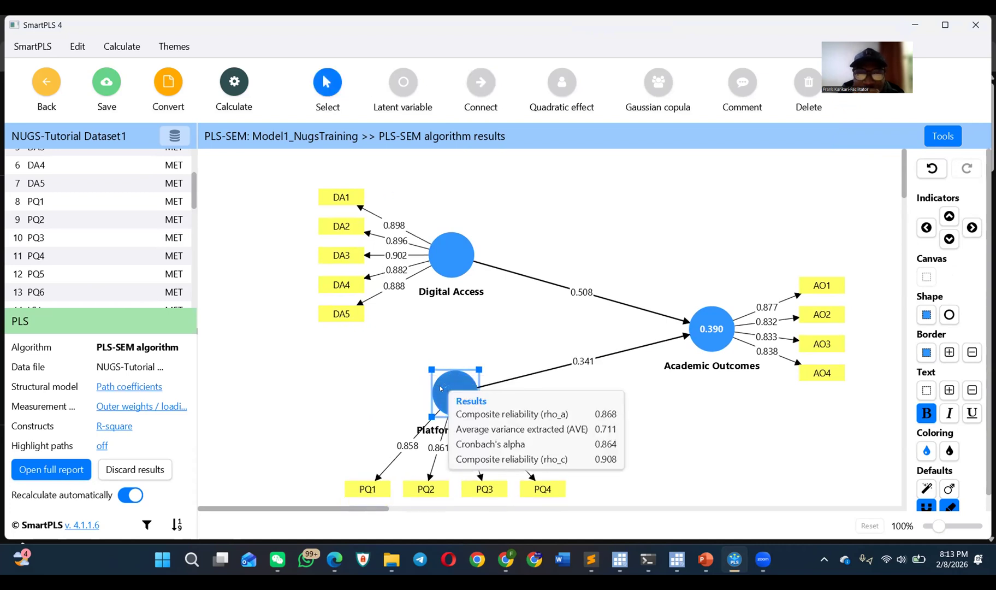
{"action": "left_click", "coordinate": [130, 495]}
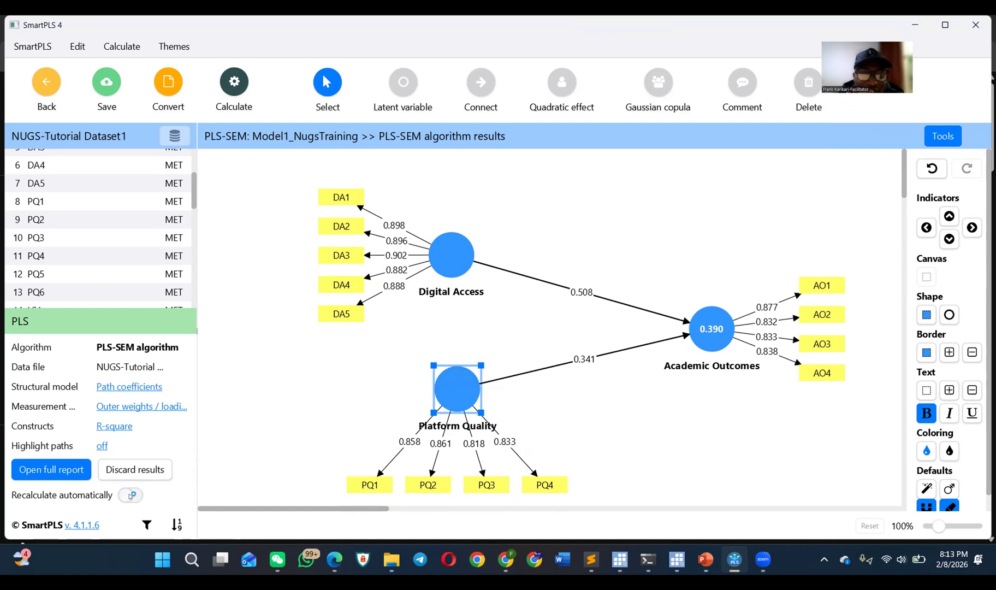
{"action": "left_click", "coordinate": [131, 495]}
{"action": "left_click", "coordinate": [130, 495]}
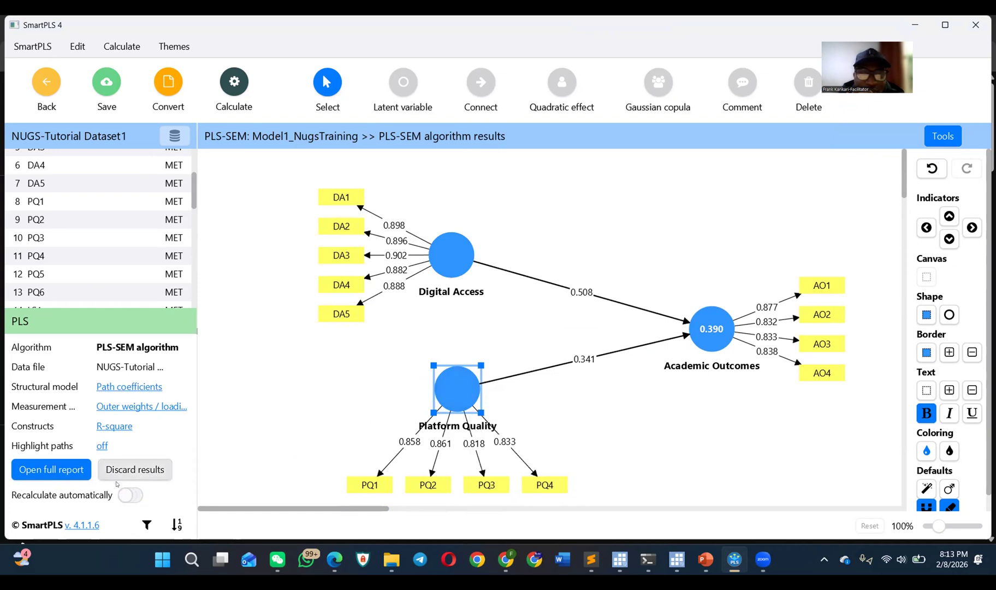
{"action": "left_click_drag", "start_coordinate": [461, 404], "coordinate": [461, 388]}
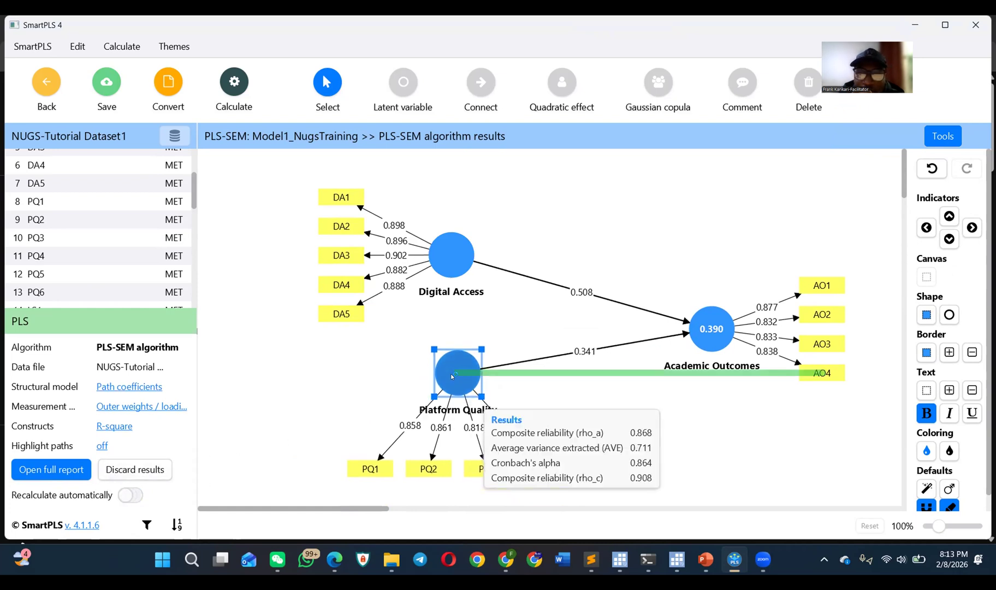
Step: Place indicators LS1–LS5 together on the canvas below and to the right of Platform Quality as a new latent variable
{"action": "scroll", "coordinate": [84, 251], "scroll_direction": "down", "scroll_amount": 2}
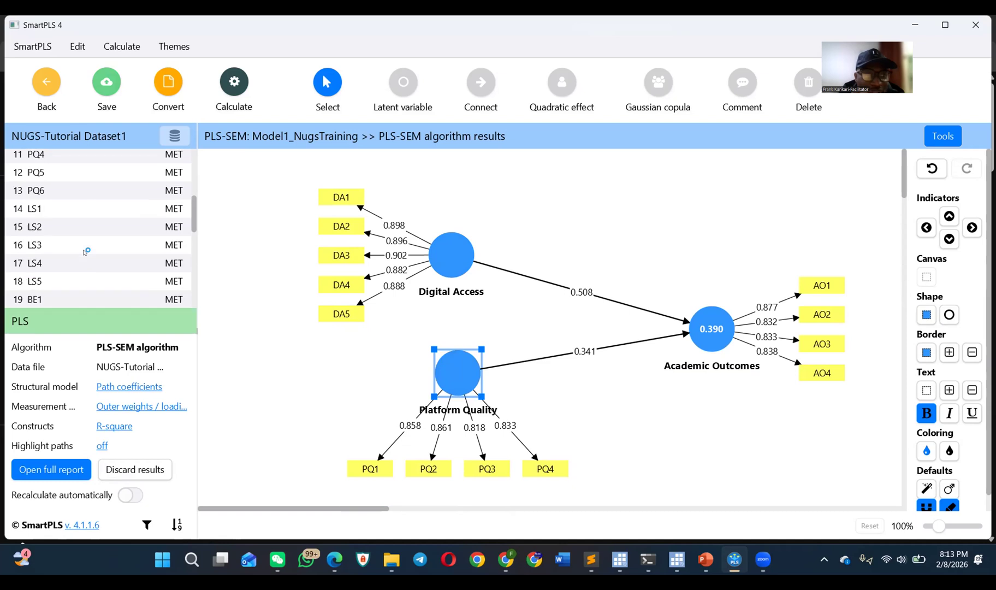
{"action": "scroll", "coordinate": [88, 252], "scroll_direction": "down", "scroll_amount": 2}
{"action": "scroll", "coordinate": [88, 253], "scroll_direction": "down", "scroll_amount": 2}
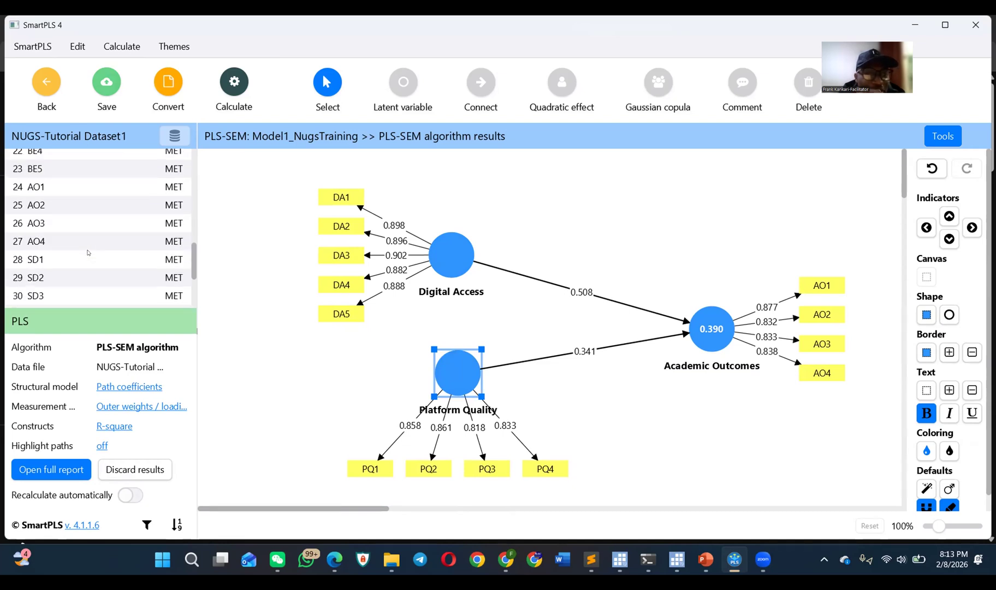
{"action": "scroll", "coordinate": [101, 261], "scroll_direction": "down", "scroll_amount": 3}
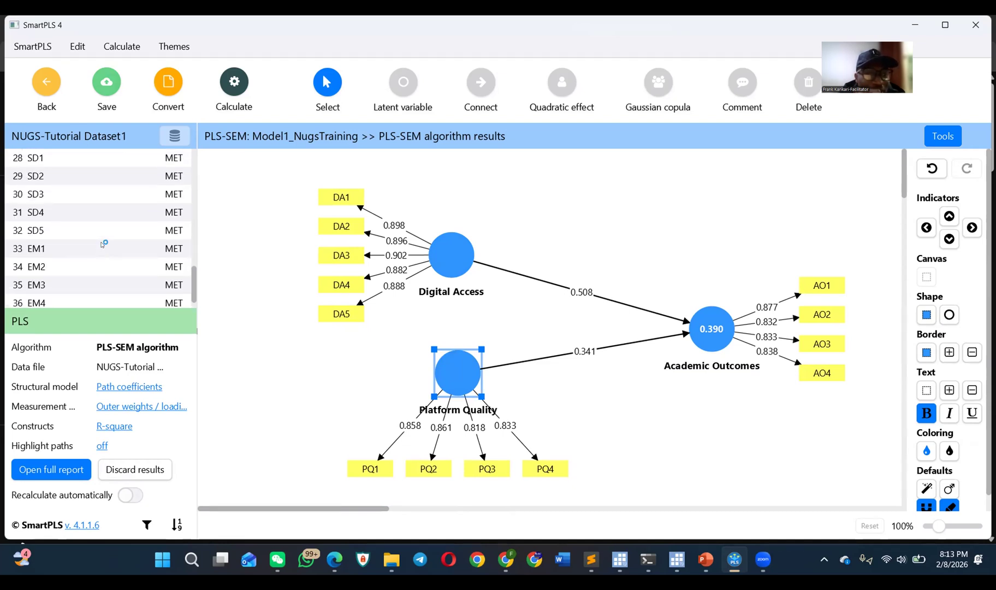
{"action": "scroll", "coordinate": [103, 244], "scroll_direction": "up", "scroll_amount": 4}
{"action": "scroll", "coordinate": [103, 244], "scroll_direction": "up", "scroll_amount": 2}
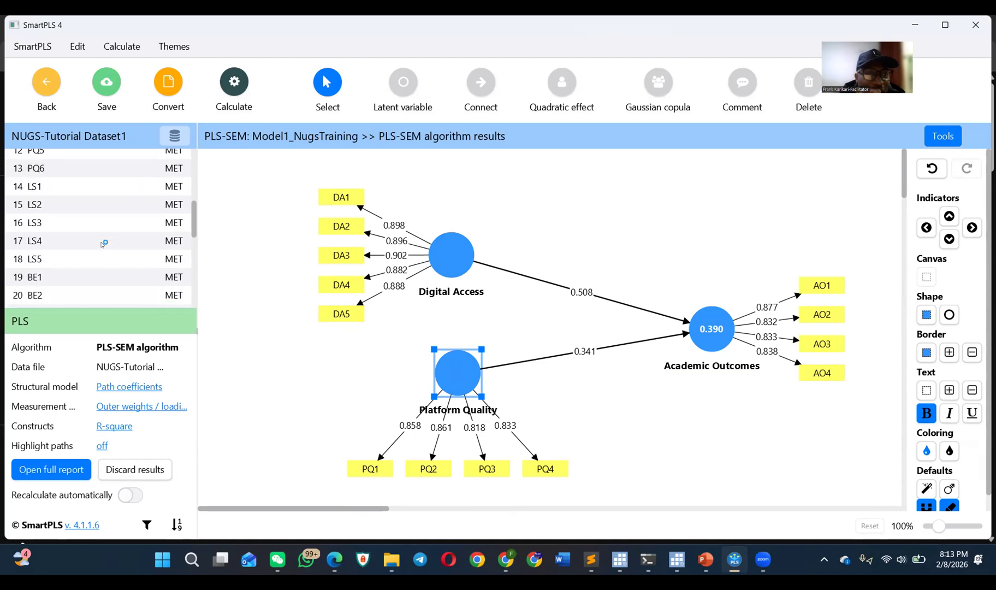
{"action": "left_click", "coordinate": [90, 188]}
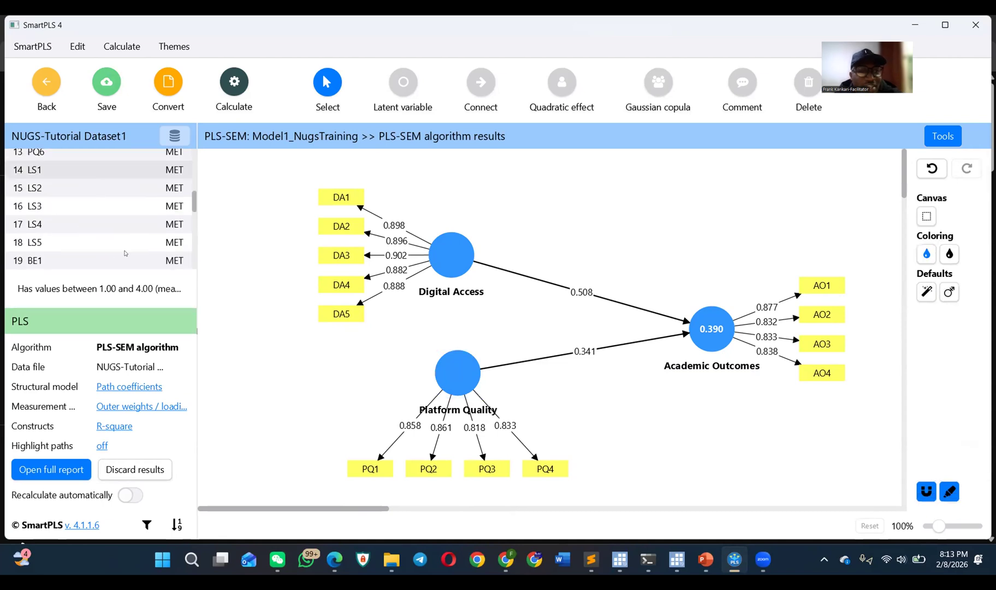
{"action": "left_click", "coordinate": [86, 241], "text": "shift"}
{"action": "left_click_drag", "start_coordinate": [97, 230], "coordinate": [526, 423]}
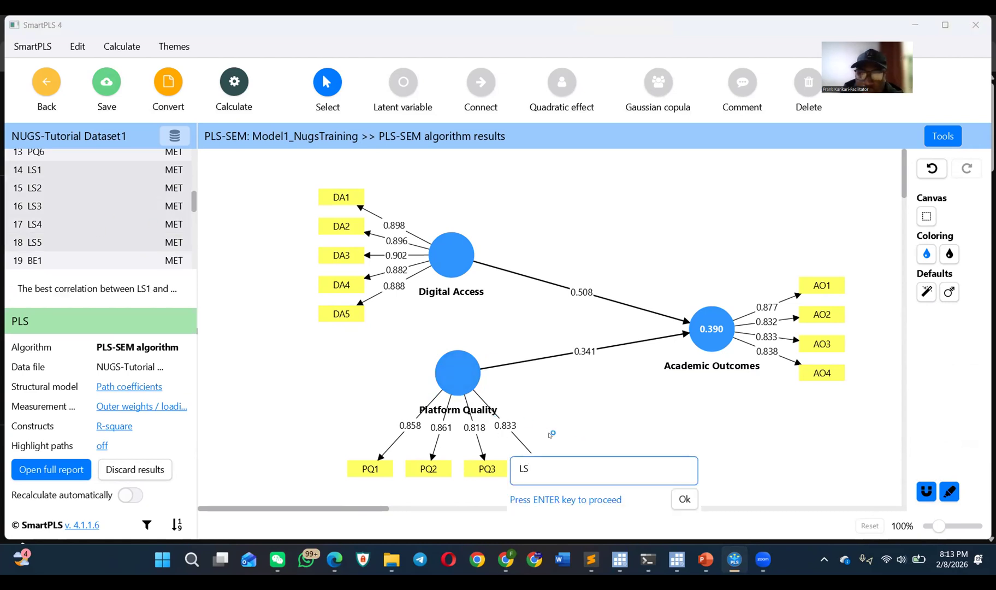
Step: Name the new latent variable with the LS indicators Learning Support
{"action": "type", "text": "Learning Support"}
{"action": "key", "text": "Return"}
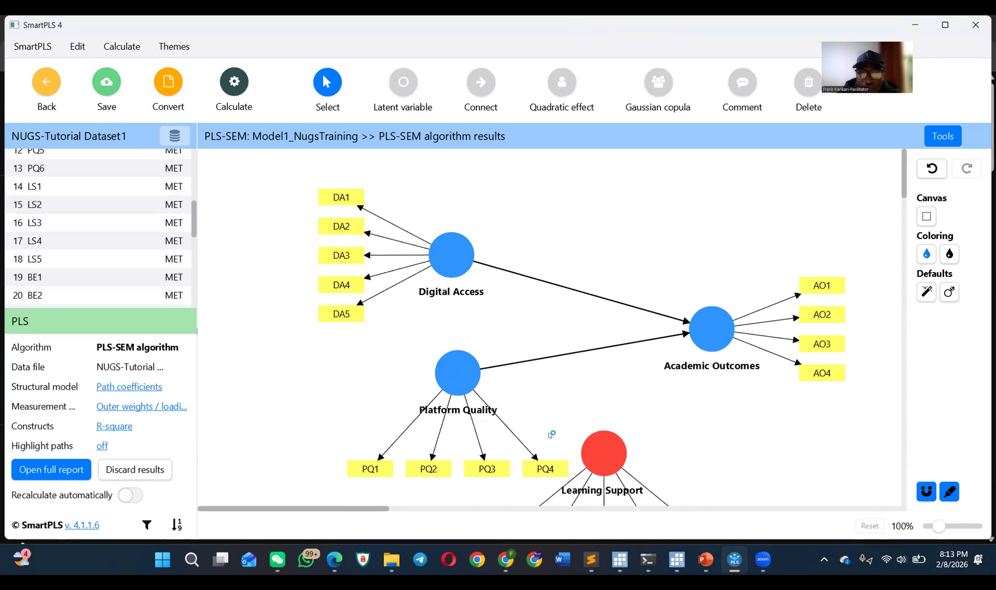
Step: Arrange the Digital Access indicators above their construct, and shift Platform Quality up and left with its indicators on its left side
{"action": "left_click", "coordinate": [451, 257]}
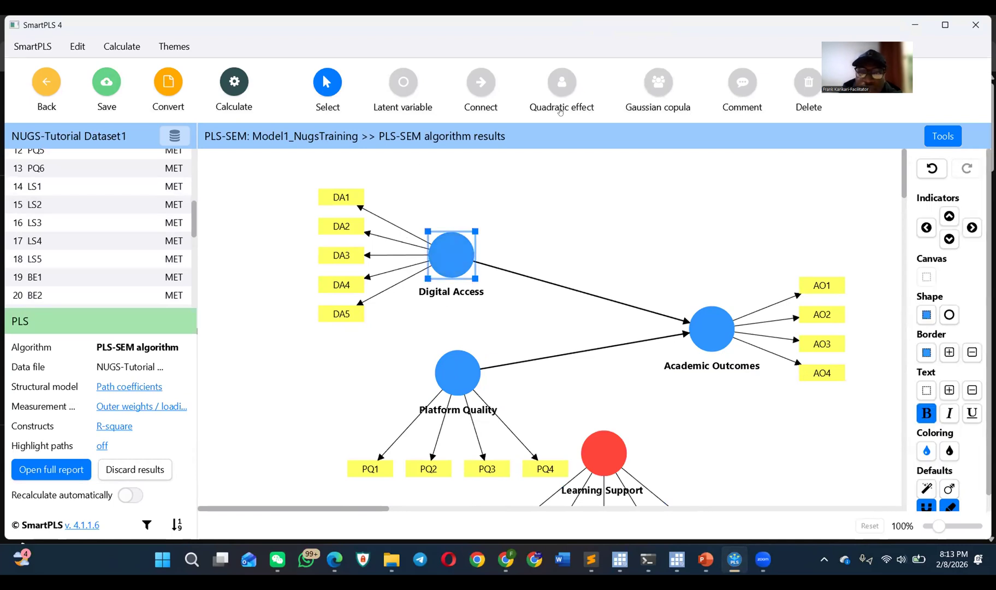
{"action": "left_click", "coordinate": [949, 216]}
{"action": "left_click_drag", "start_coordinate": [454, 383], "coordinate": [409, 354]}
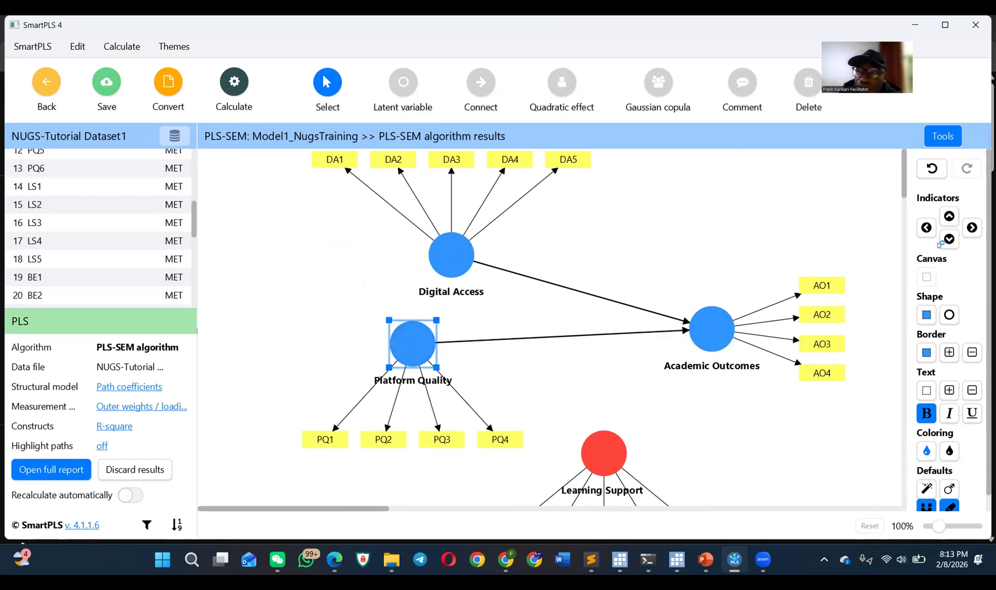
{"action": "left_click", "coordinate": [927, 227]}
Step: Move Learning Support left to sit beneath the other predictors and connect it with a path to Academic Outcomes
{"action": "mouse_move", "coordinate": [600, 459]}
{"action": "left_click_drag", "start_coordinate": [600, 459], "coordinate": [475, 457]}
{"action": "left_click", "coordinate": [481, 82]}
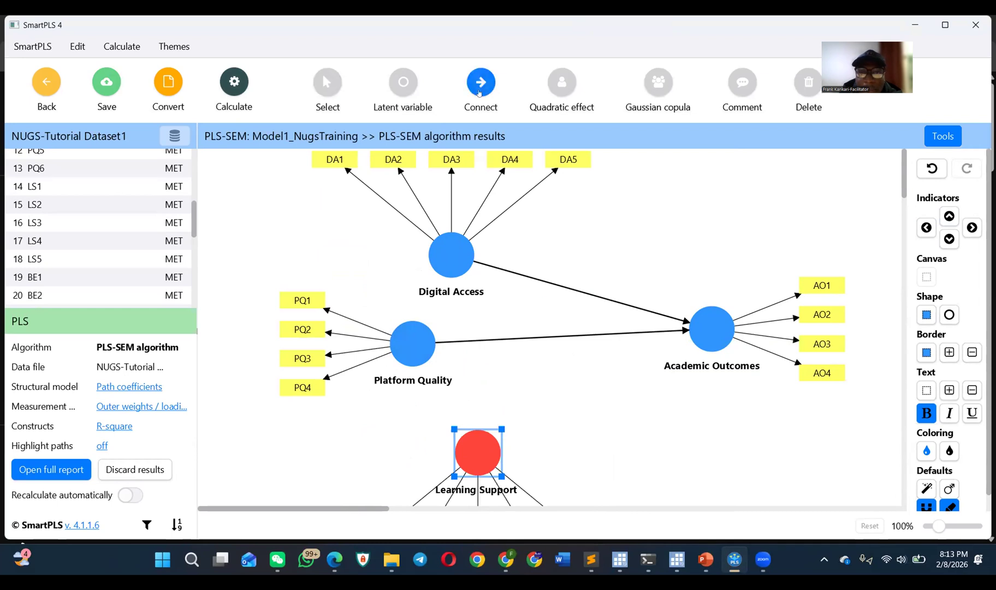
{"action": "left_click", "coordinate": [500, 454]}
{"action": "left_click", "coordinate": [689, 346]}
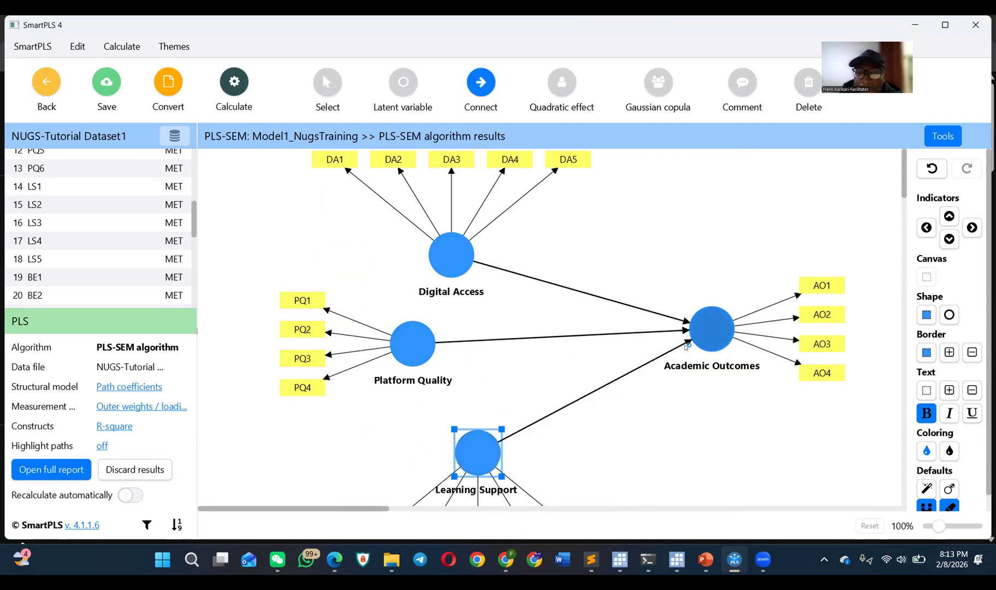
Step: Align Learning Support directly below Digital Access and turn automatic recalculation of the results back on
{"action": "left_click_drag", "start_coordinate": [940, 525], "coordinate": [942, 520]}
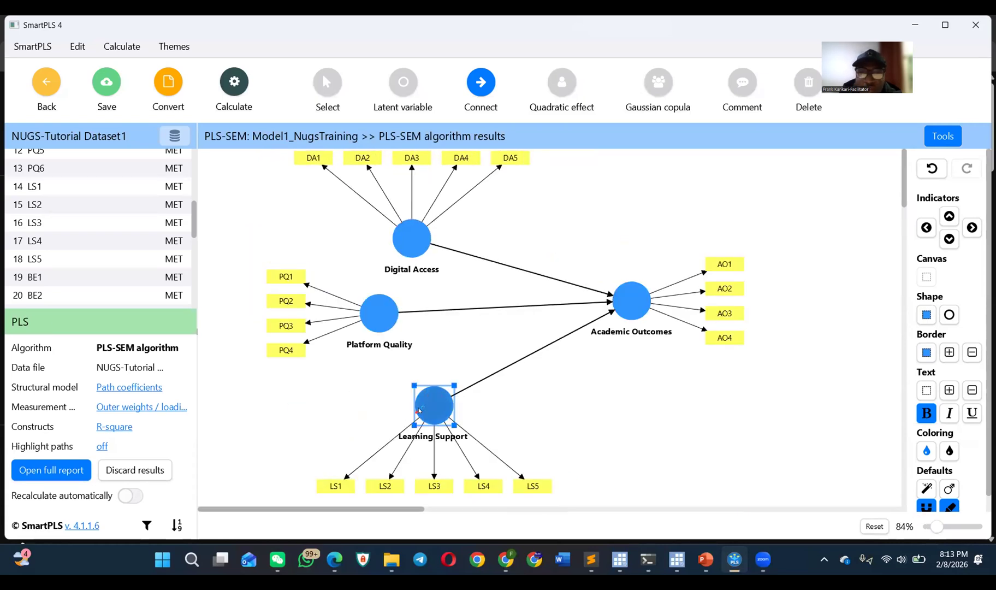
{"action": "left_click", "coordinate": [326, 82]}
{"action": "left_click_drag", "start_coordinate": [434, 395], "coordinate": [413, 404]}
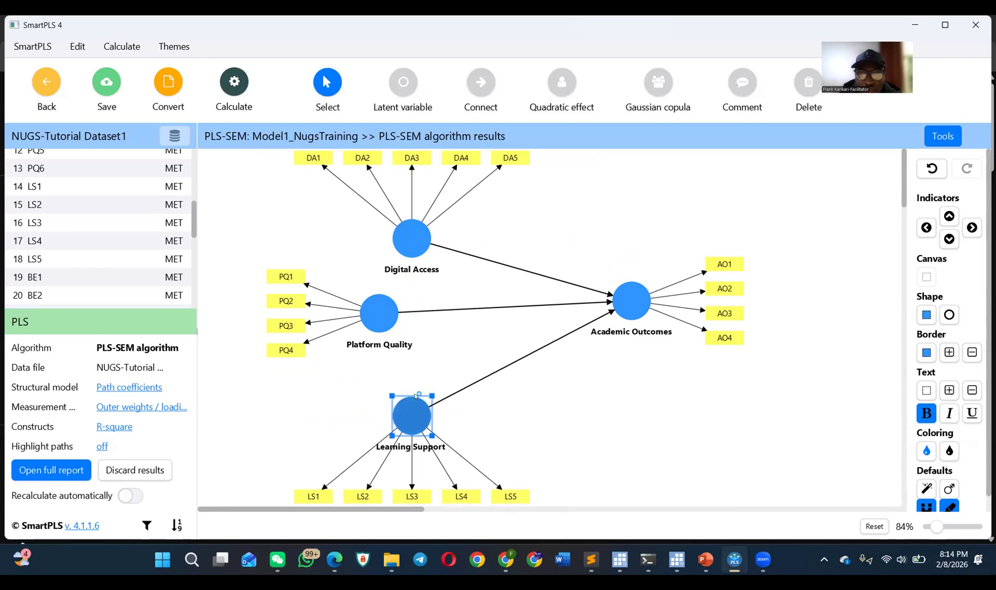
{"action": "left_click", "coordinate": [132, 495]}
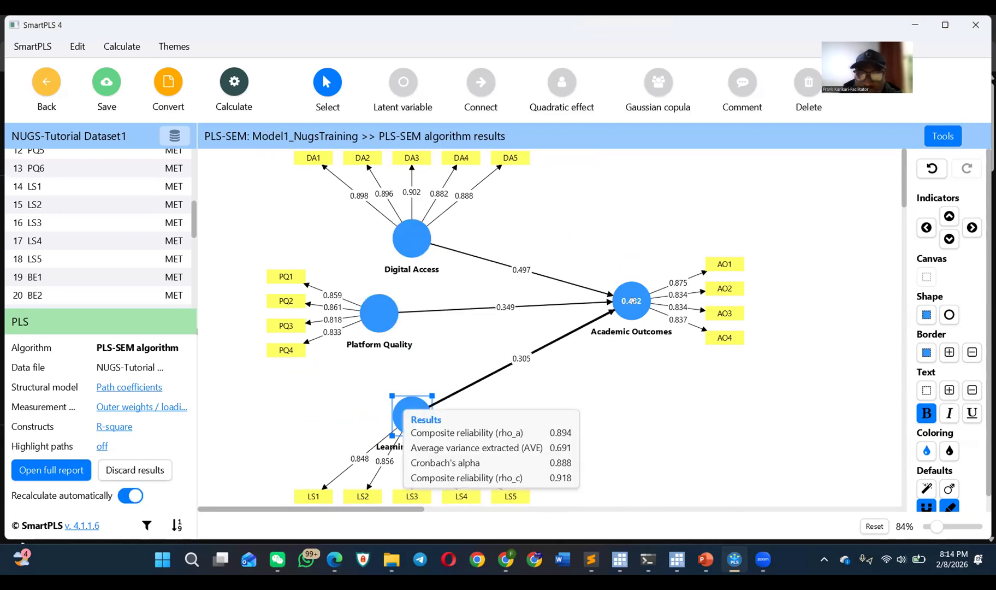
Step: Fine-tune the positions of Platform Quality, Academic Outcomes and Digital Access to even out the model layout
{"action": "left_click_drag", "start_coordinate": [359, 316], "coordinate": [355, 311]}
{"action": "left_click_drag", "start_coordinate": [637, 301], "coordinate": [640, 310]}
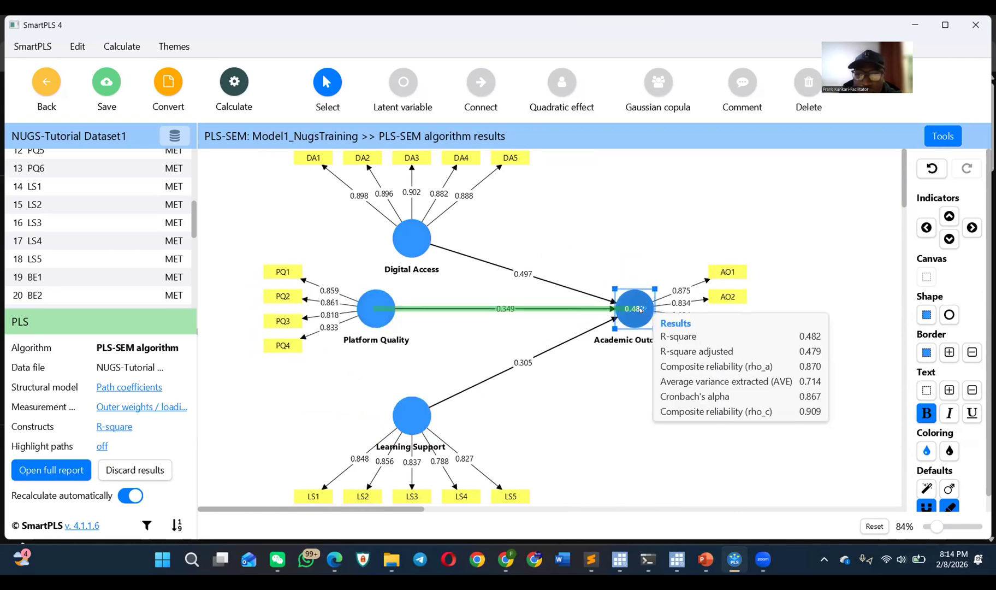
{"action": "left_click_drag", "start_coordinate": [408, 234], "coordinate": [412, 230]}
{"action": "left_click_drag", "start_coordinate": [376, 309], "coordinate": [377, 321]}
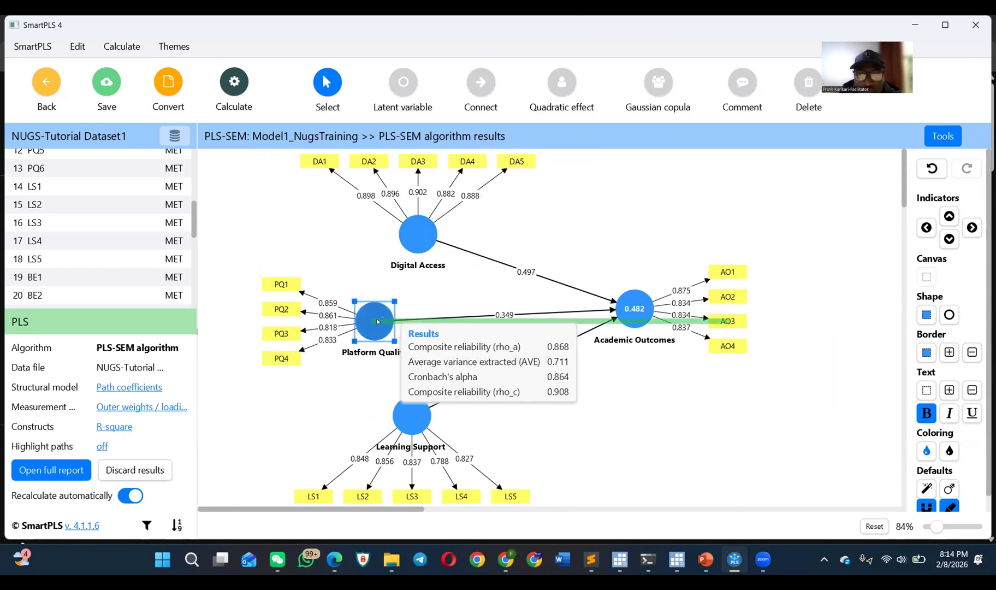
Step: Align Academic Outcomes horizontally with Platform Quality and move Learning Support slightly up with its indicators
{"action": "left_click_drag", "start_coordinate": [634, 307], "coordinate": [634, 320]}
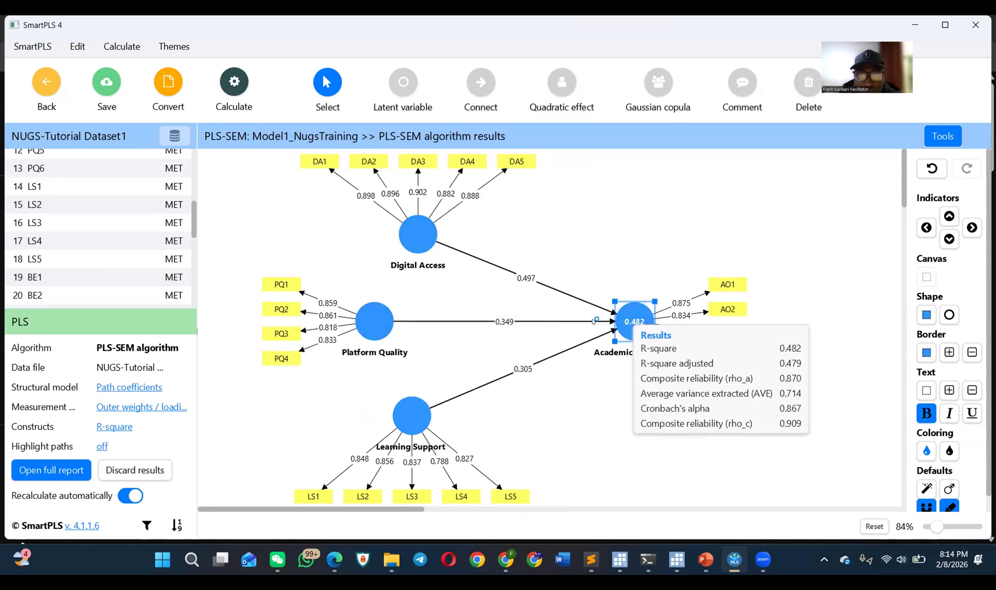
{"action": "left_click_drag", "start_coordinate": [411, 427], "coordinate": [409, 419]}
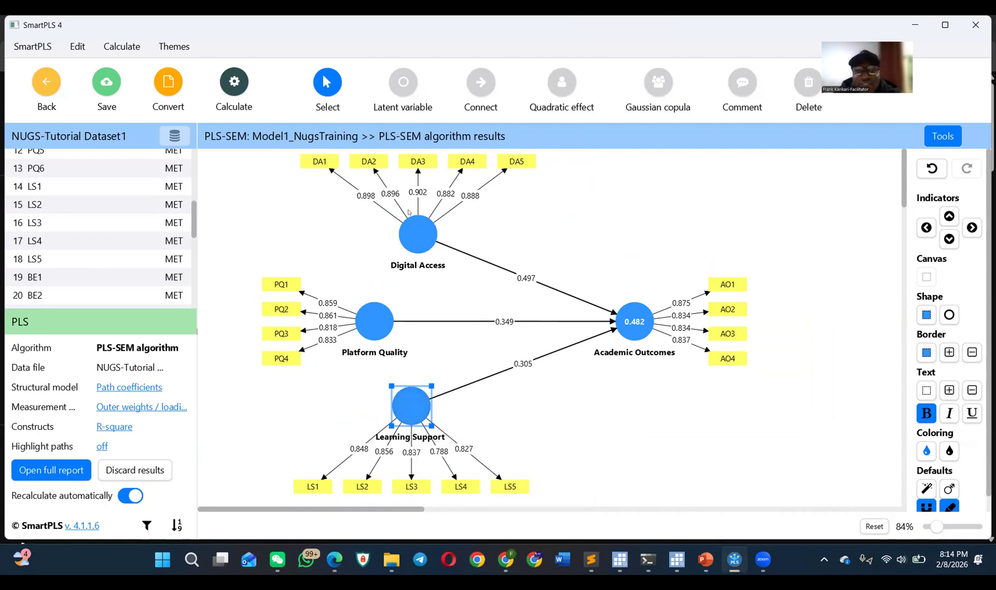
Step: Examine the reliability and AVE results of each predictor construct and the R-square results of Academic Outcomes
{"action": "mouse_move", "coordinate": [424, 221]}
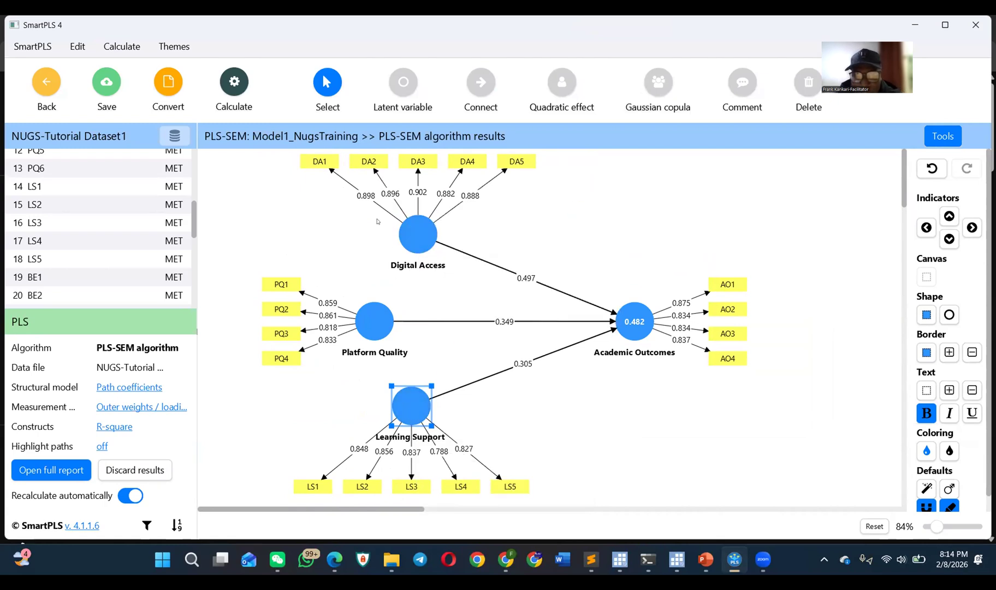
{"action": "mouse_move", "coordinate": [595, 330]}
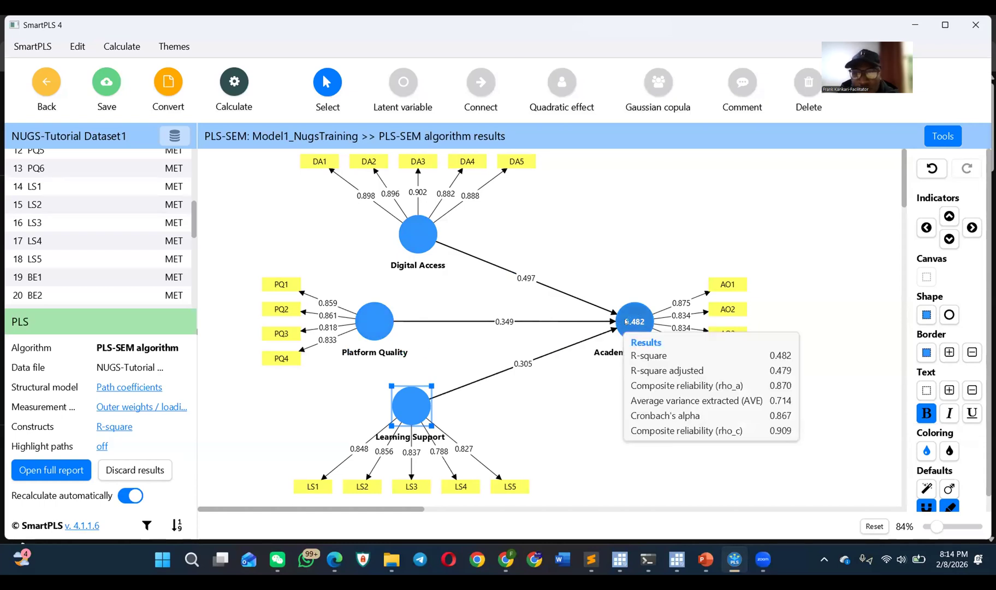
{"action": "mouse_move", "coordinate": [424, 392]}
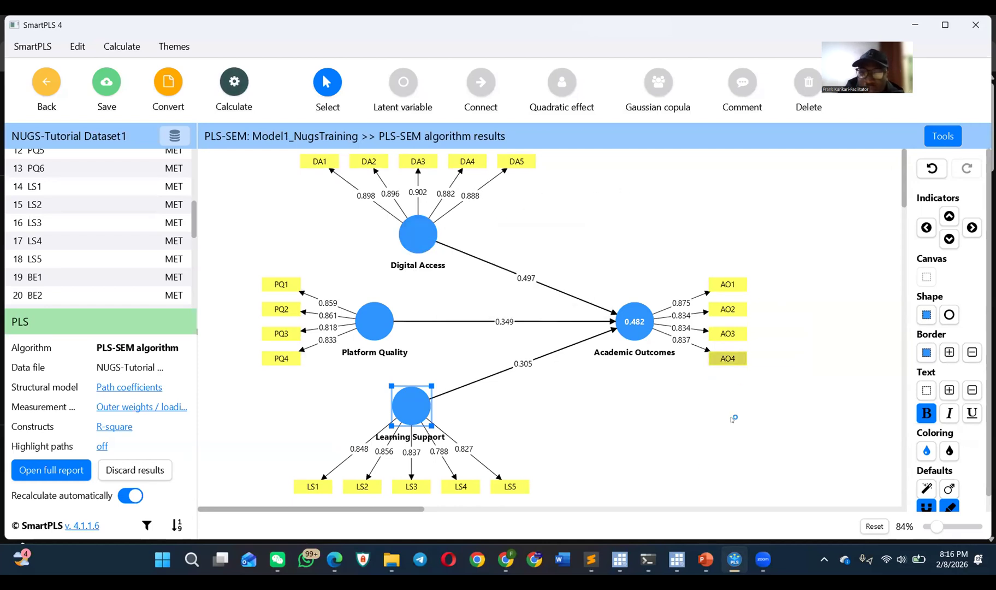
{"action": "mouse_move", "coordinate": [410, 250]}
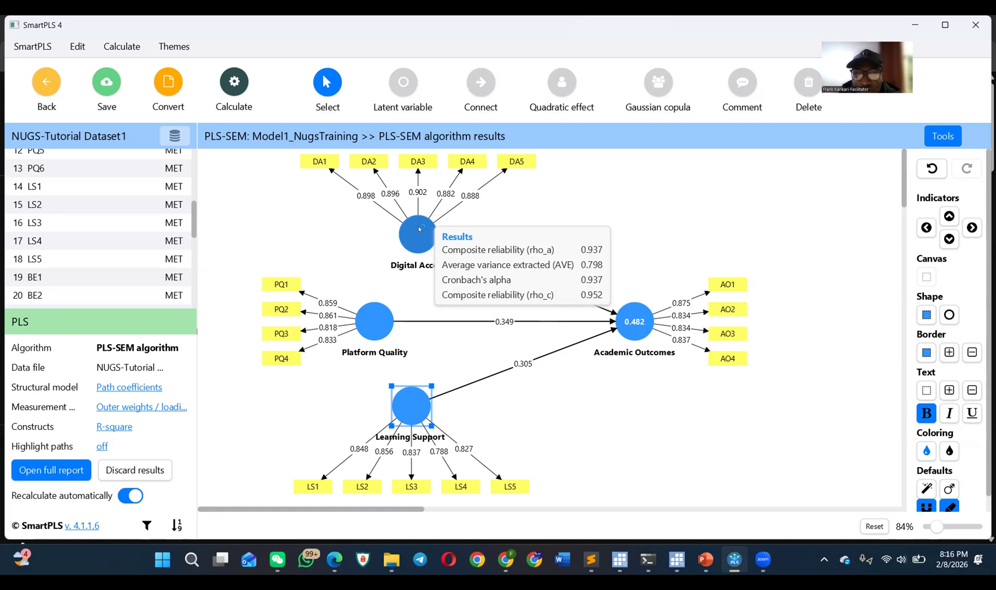
{"action": "mouse_move", "coordinate": [370, 321]}
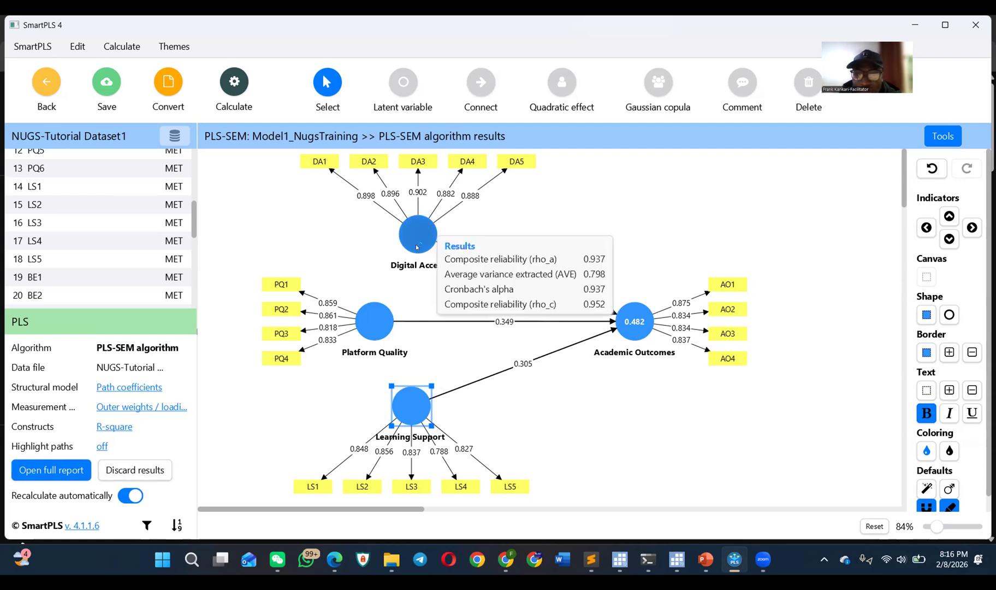
{"action": "mouse_move", "coordinate": [385, 343]}
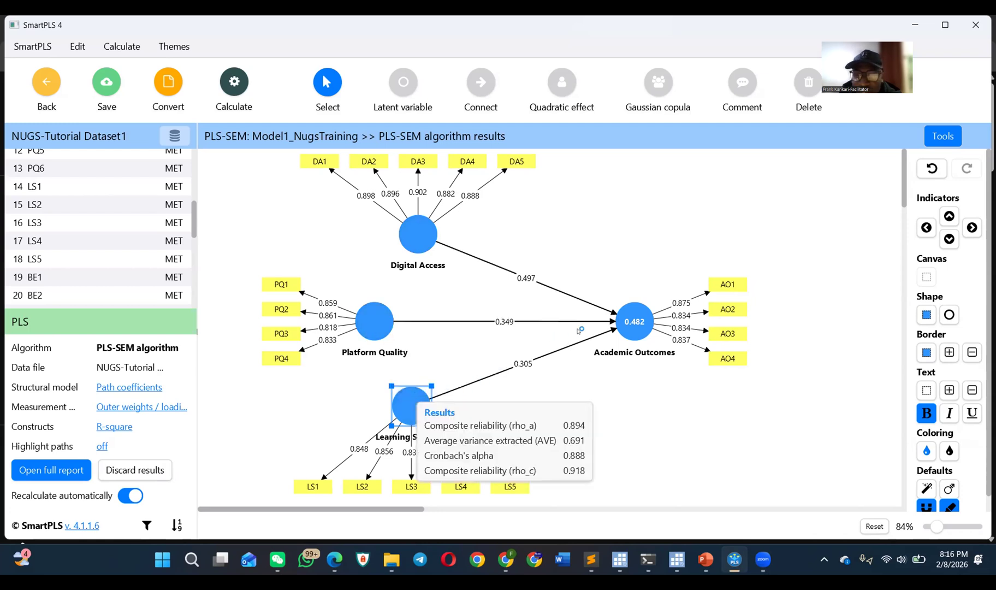
{"action": "mouse_move", "coordinate": [634, 322]}
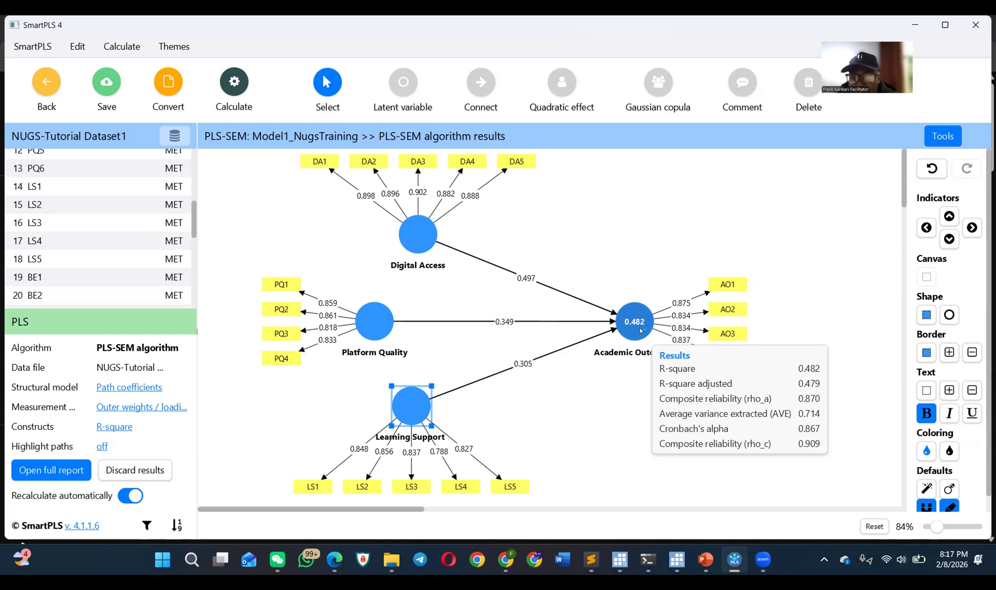
{"action": "mouse_move", "coordinate": [409, 411]}
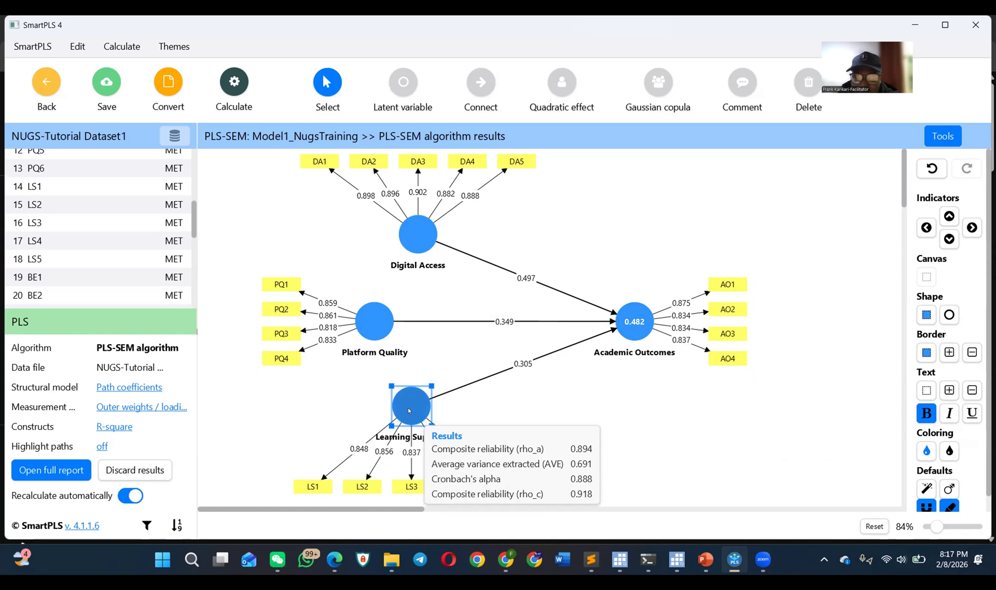
{"action": "mouse_move", "coordinate": [370, 319]}
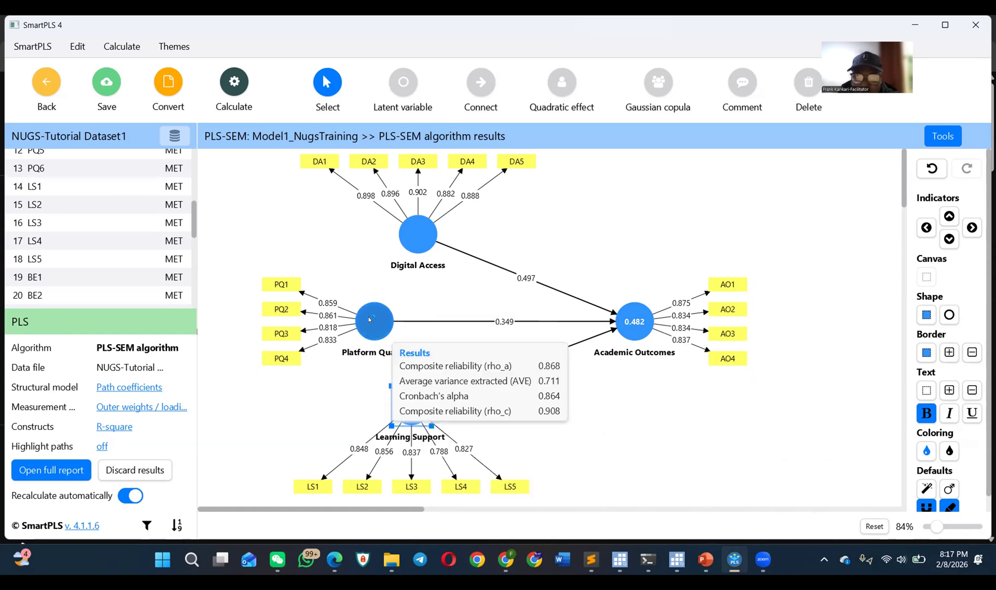
{"action": "mouse_move", "coordinate": [418, 223]}
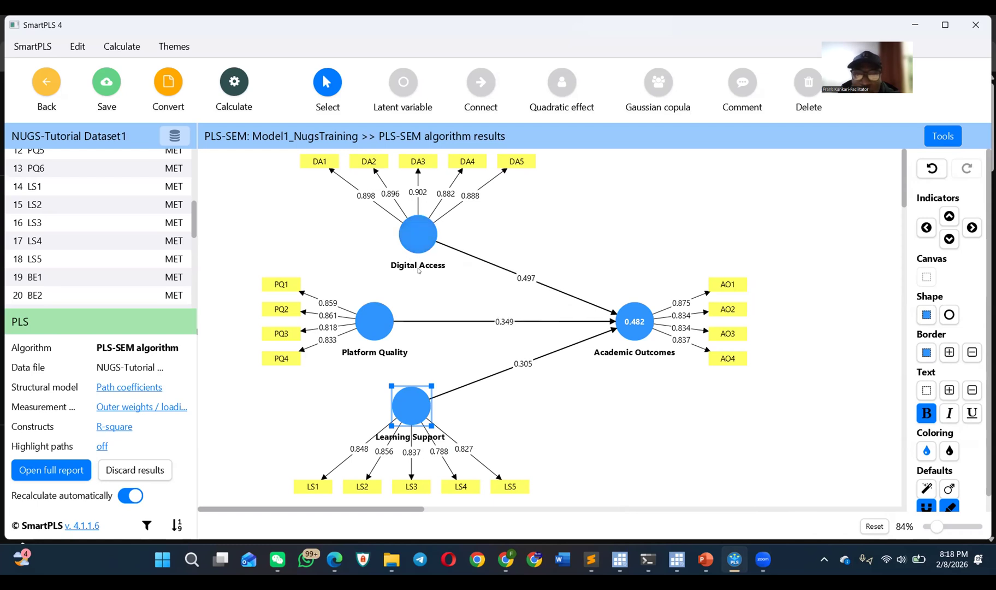
{"action": "mouse_move", "coordinate": [419, 241]}
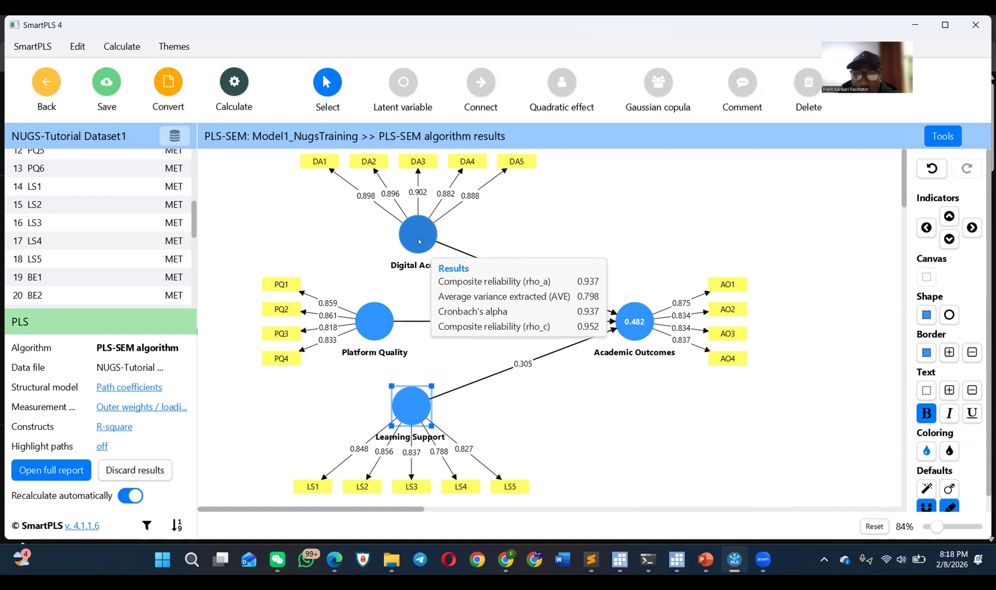
{"action": "mouse_move", "coordinate": [369, 320]}
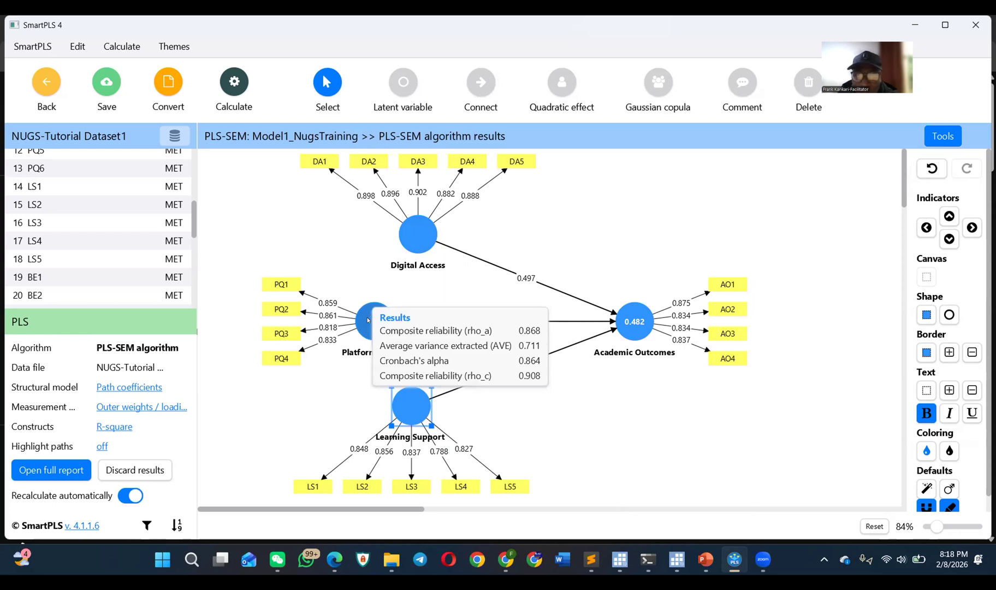
{"action": "mouse_move", "coordinate": [388, 393]}
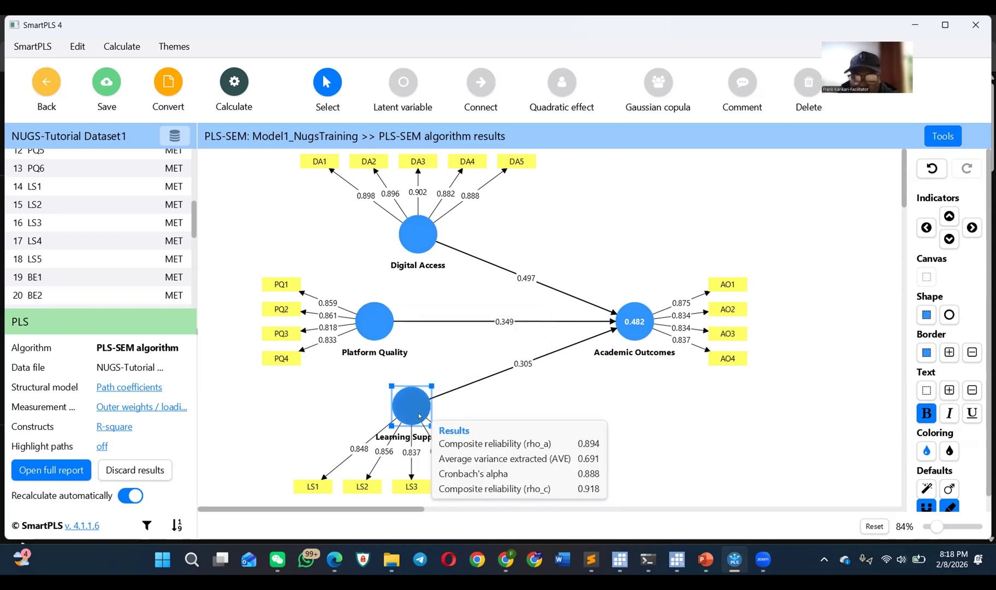
{"action": "mouse_move", "coordinate": [640, 331]}
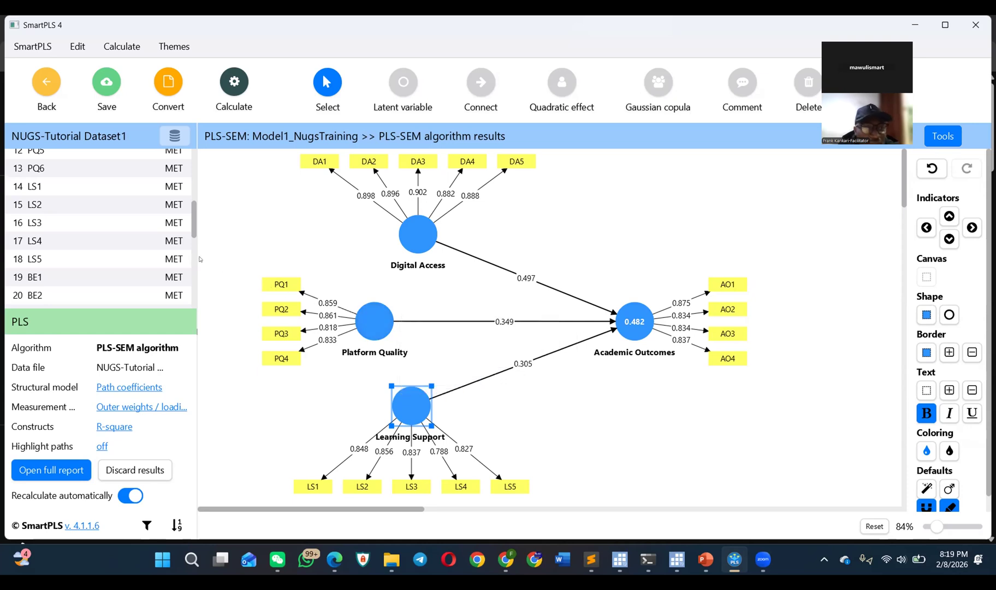
Step: Add the indicators PQ5 and PQ6 from the dataset to the Platform Quality construct
{"action": "scroll", "coordinate": [136, 235], "scroll_direction": "up", "scroll_amount": 3}
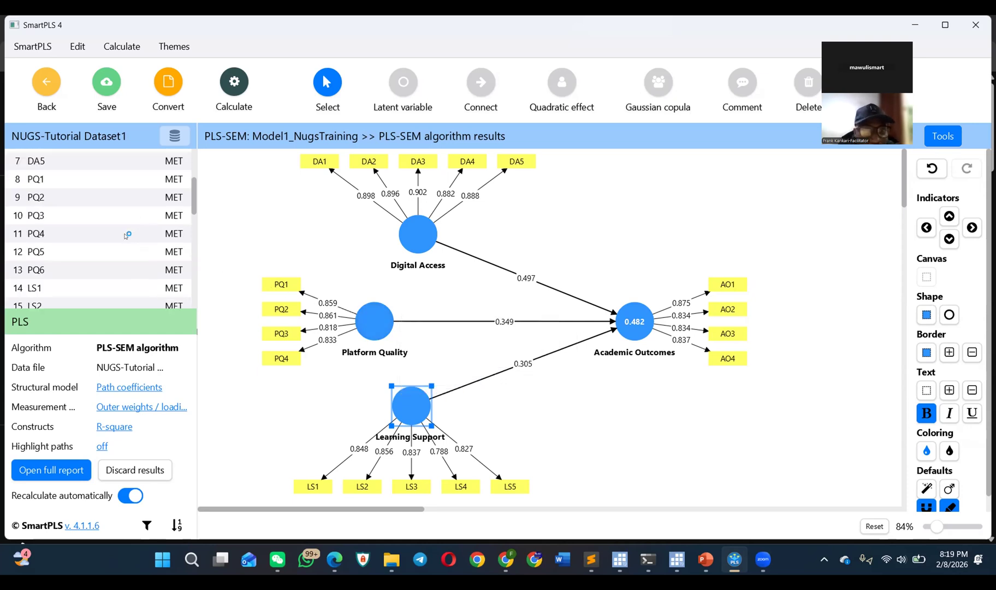
{"action": "left_click", "coordinate": [78, 249]}
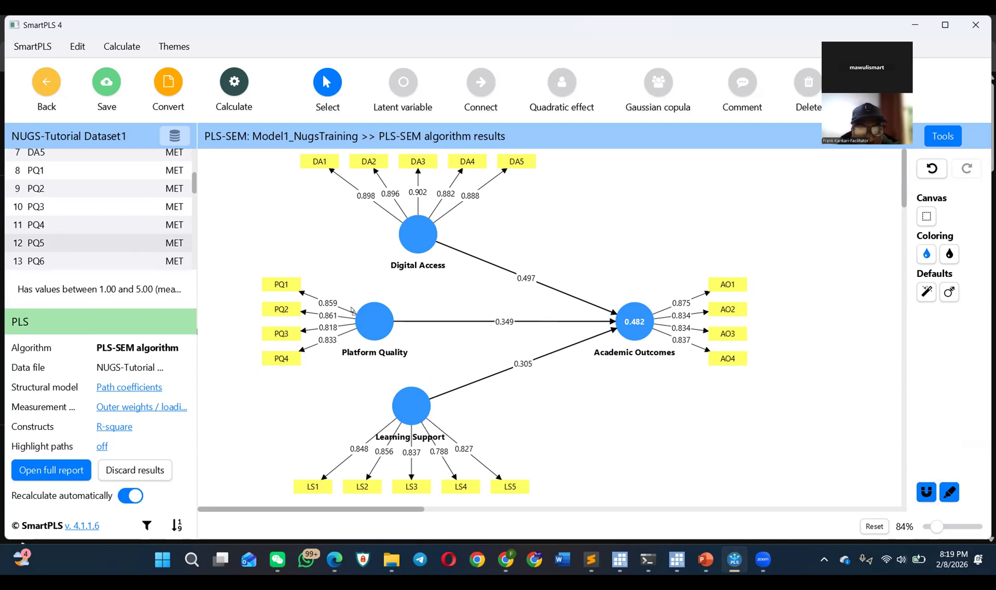
{"action": "left_click_drag", "start_coordinate": [309, 313], "coordinate": [309, 313]}
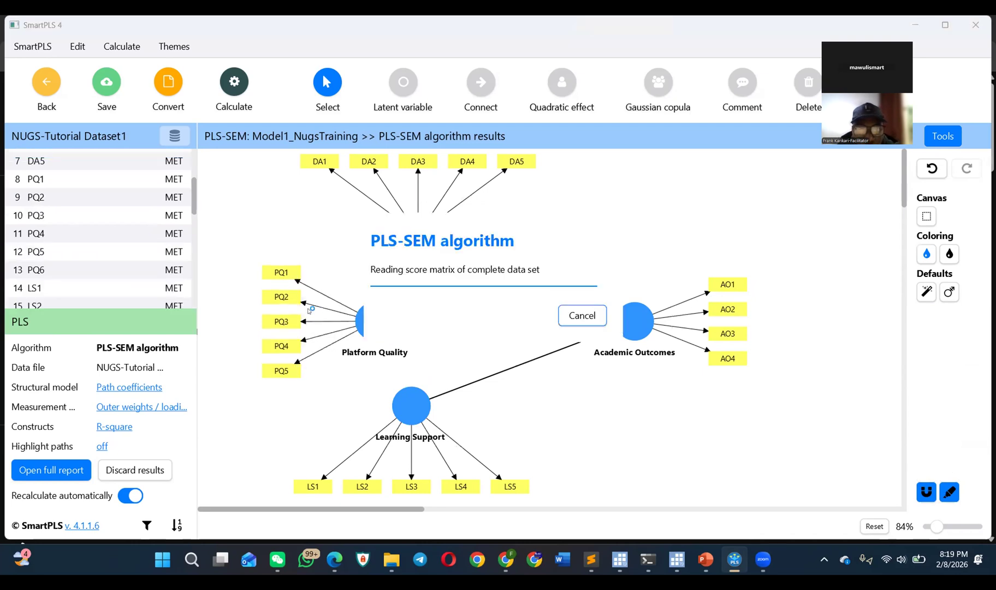
{"action": "left_click", "coordinate": [71, 274]}
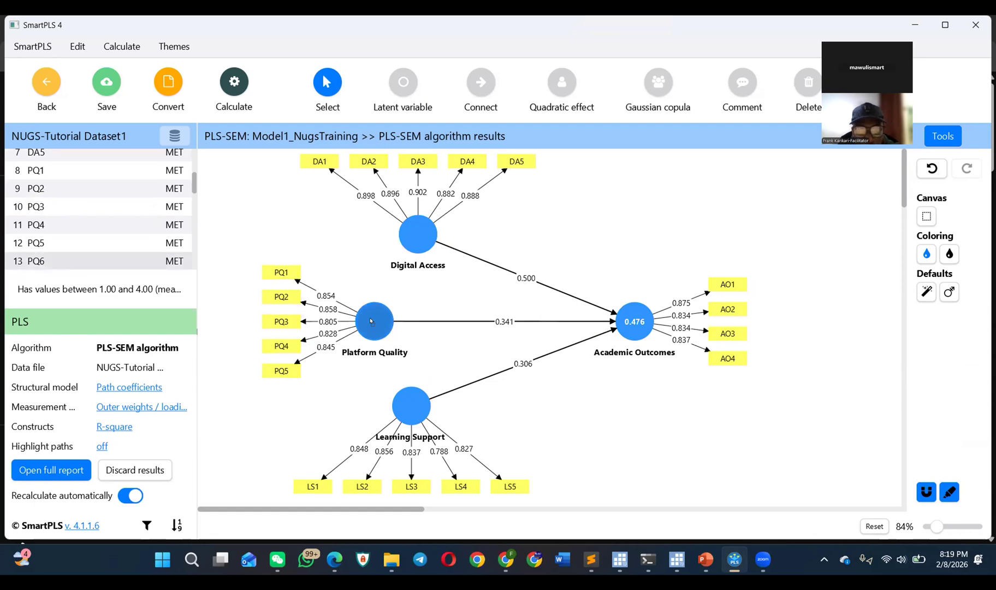
{"action": "left_click_drag", "start_coordinate": [370, 320], "coordinate": [370, 321]}
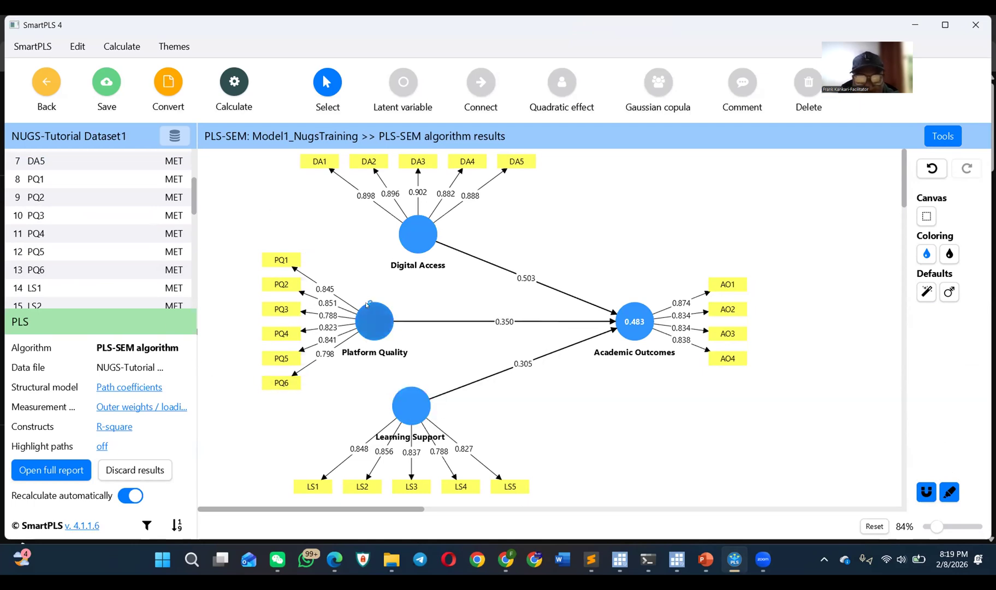
Step: Review Platform Quality's reliability results and compare the dataset's indicator list with the indicators used in the model
{"action": "mouse_move", "coordinate": [374, 322]}
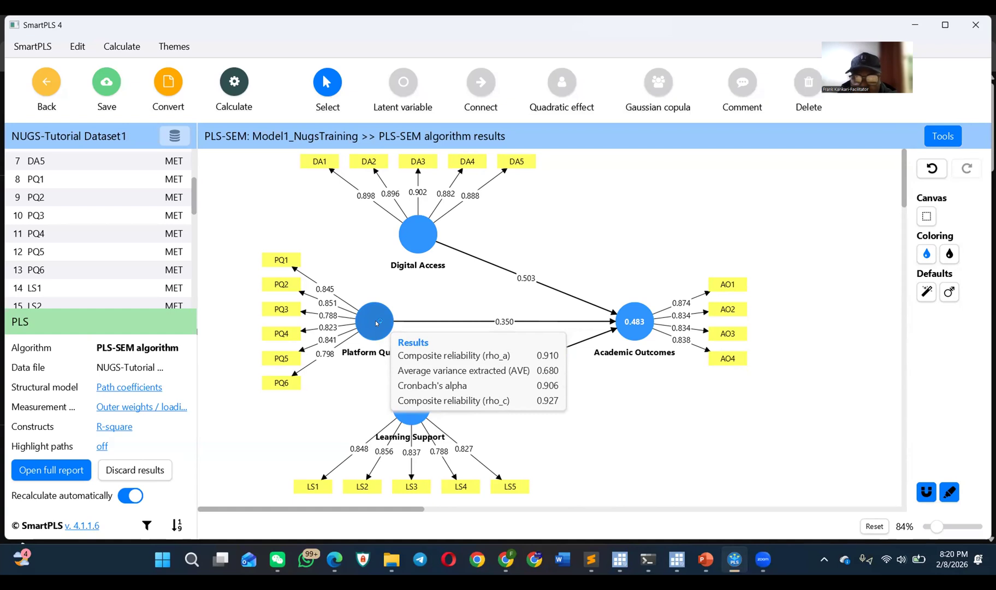
{"action": "scroll", "coordinate": [112, 235], "scroll_direction": "up", "scroll_amount": 2}
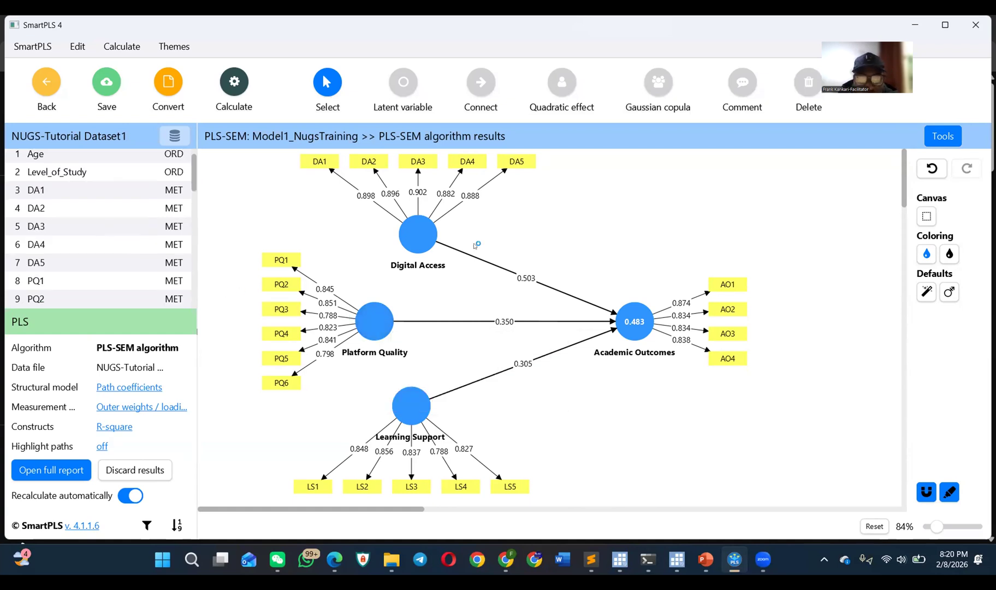
{"action": "scroll", "coordinate": [63, 252], "scroll_direction": "down", "scroll_amount": 2}
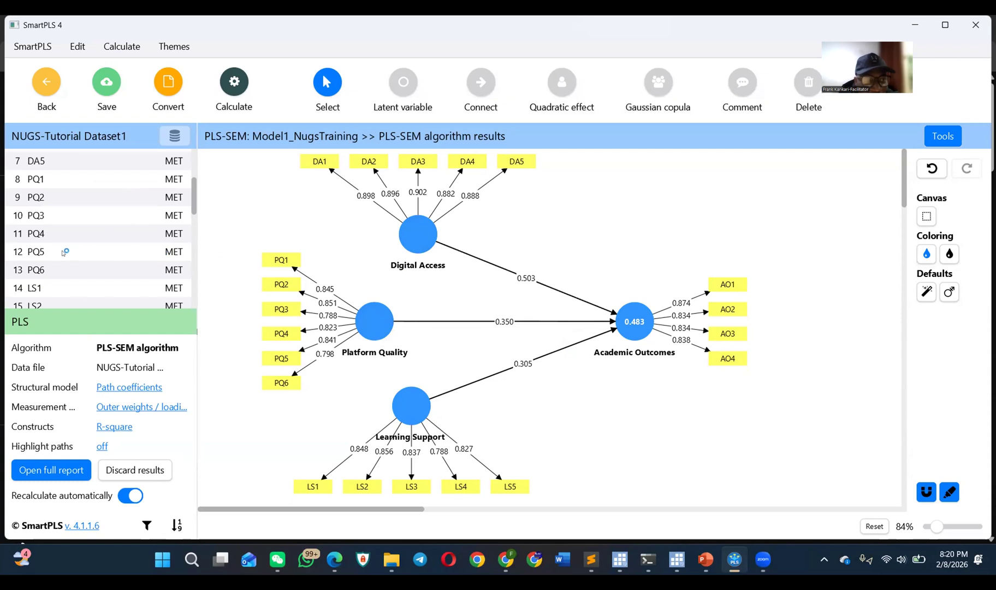
{"action": "scroll", "coordinate": [60, 254], "scroll_direction": "down", "scroll_amount": 2}
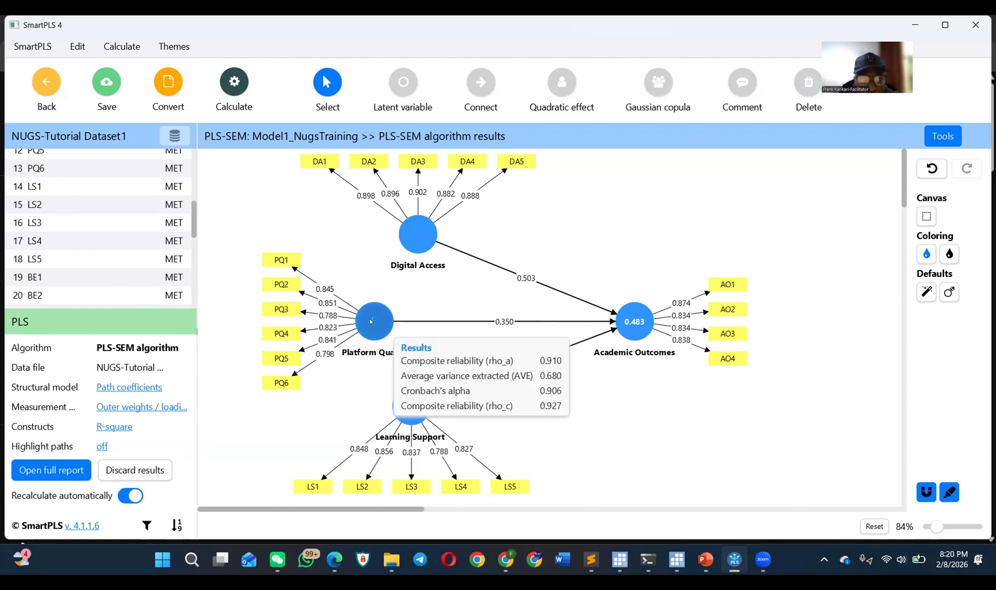
{"action": "left_click", "coordinate": [99, 169]}
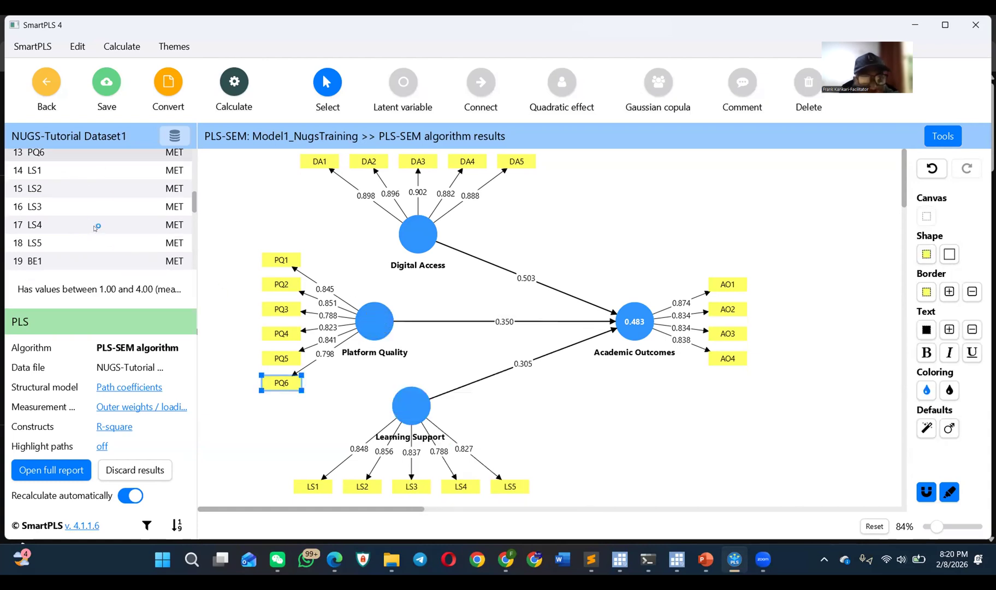
{"action": "scroll", "coordinate": [94, 218], "scroll_direction": "up", "scroll_amount": 4}
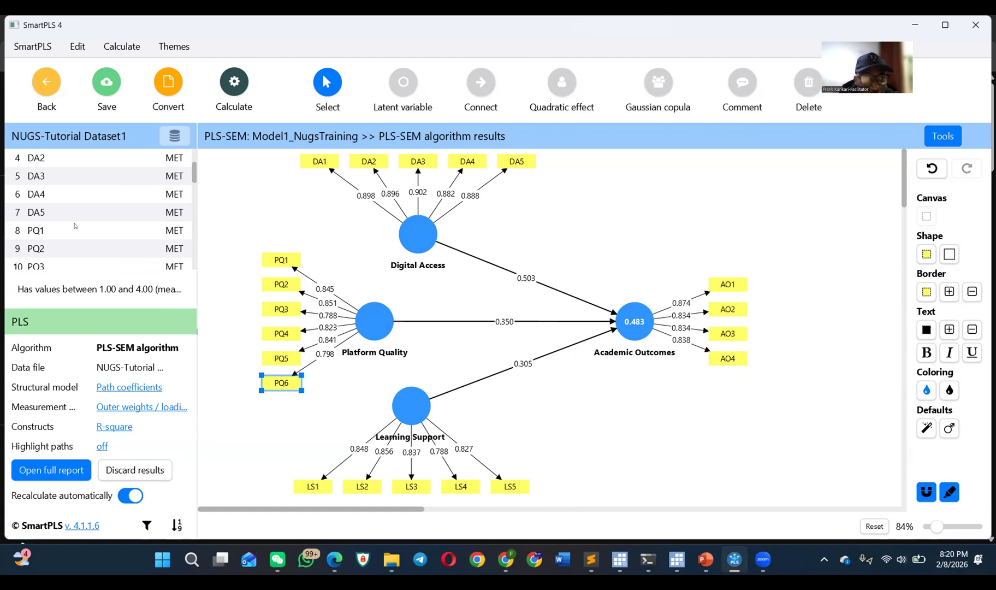
{"action": "left_click", "coordinate": [76, 226]}
{"action": "scroll", "coordinate": [82, 230], "scroll_direction": "down", "scroll_amount": 2}
{"action": "left_click", "coordinate": [87, 200]}
{"action": "left_click", "coordinate": [78, 218]}
{"action": "left_click", "coordinate": [80, 236]}
{"action": "scroll", "coordinate": [97, 202], "scroll_direction": "up", "scroll_amount": 4}
Step: Select the dataset indicators from DA1 through AO4 to check their use in the model, and clear the canvas selection
{"action": "left_click", "coordinate": [93, 218]}
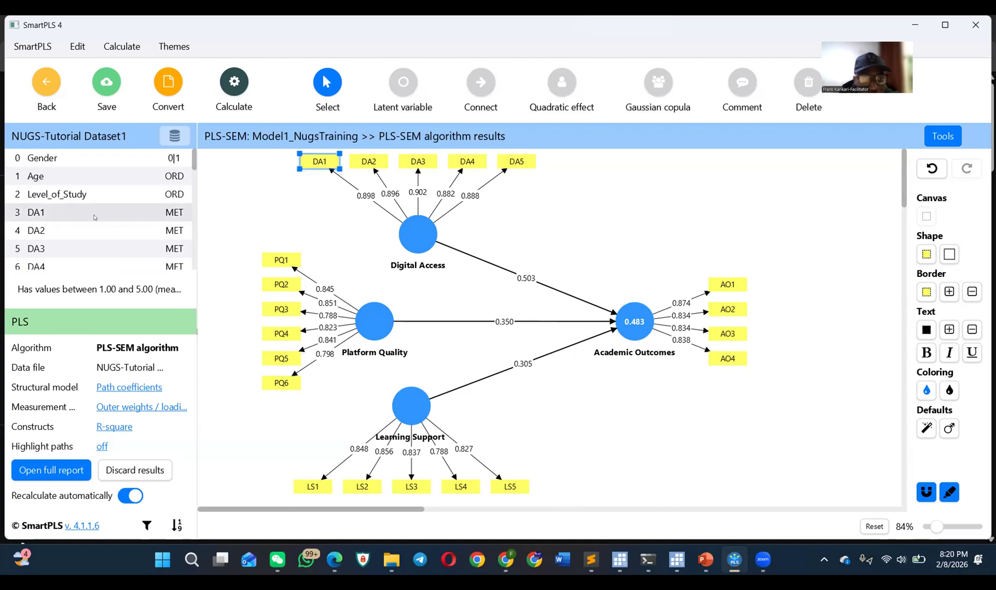
{"action": "key", "text": "shift+Down"}
{"action": "key", "text": "shift+Down"}
{"action": "key", "text": "shift+Down"}
{"action": "key", "text": "shift+Down"}
{"action": "key", "text": "shift+Down"}
{"action": "key", "text": "shift+Down"}
{"action": "key", "text": "shift+Down"}
{"action": "key", "text": "shift+Down"}
{"action": "key", "text": "shift+Down"}
{"action": "key", "text": "shift+Down"}
{"action": "key", "text": "shift+Down"}
{"action": "key", "text": "shift+Down"}
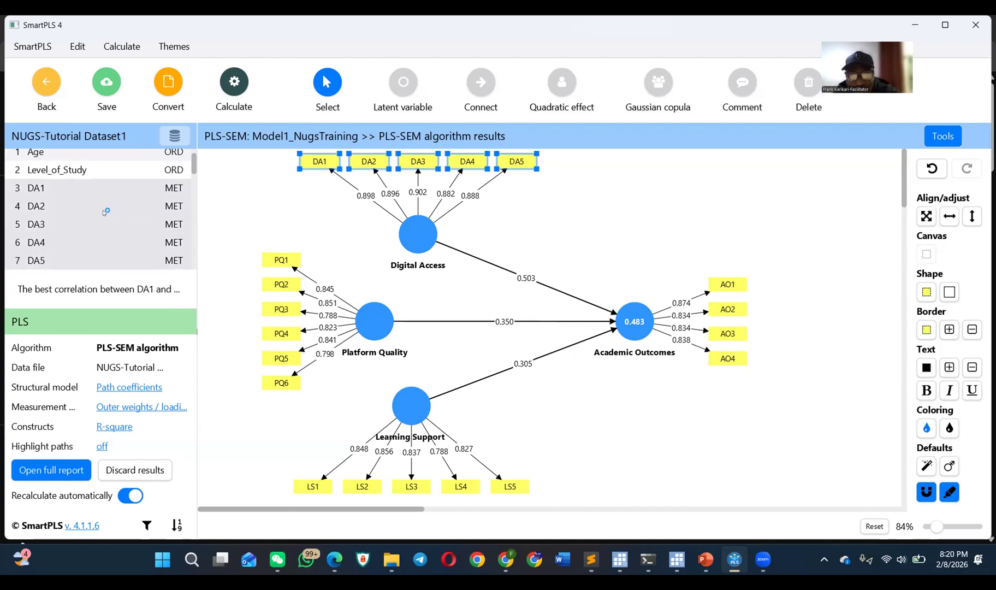
{"action": "key", "text": "shift+Down"}
{"action": "key", "text": "shift+Down"}
{"action": "key", "text": "shift+Down"}
{"action": "key", "text": "shift+Down"}
{"action": "key", "text": "shift+Down"}
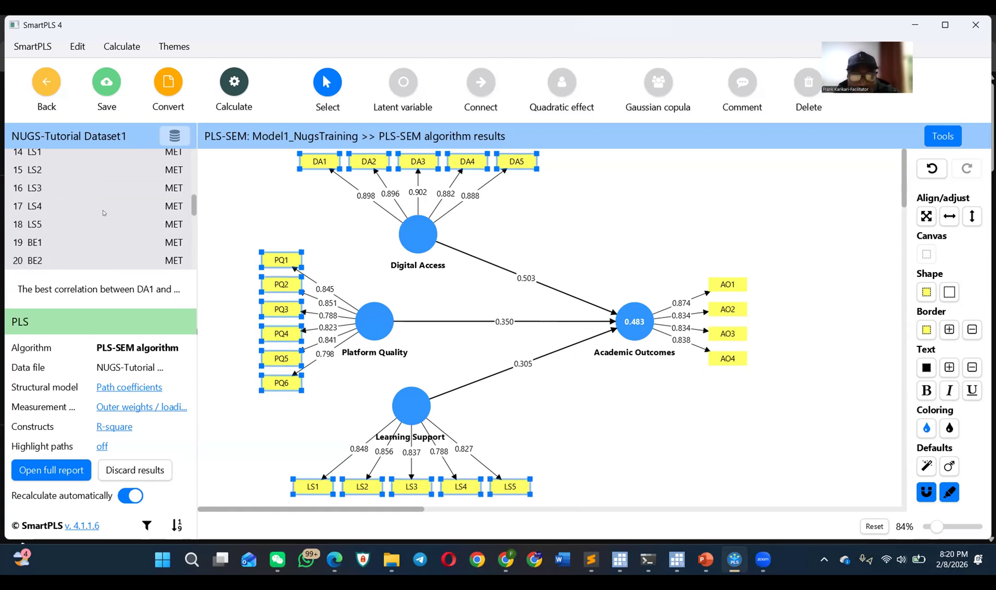
{"action": "key", "text": "shift+Down"}
{"action": "key", "text": "shift+Down"}
{"action": "key", "text": "shift+Down"}
{"action": "key", "text": "shift+Down"}
{"action": "key", "text": "shift+Down"}
{"action": "key", "text": "shift+Down"}
{"action": "key", "text": "shift+Down"}
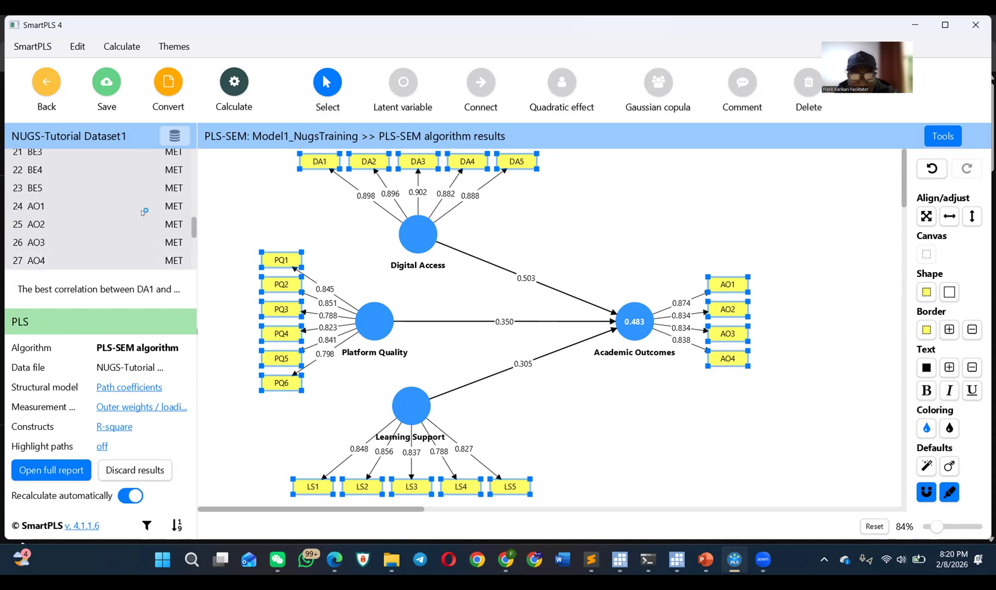
{"action": "left_click", "coordinate": [578, 219]}
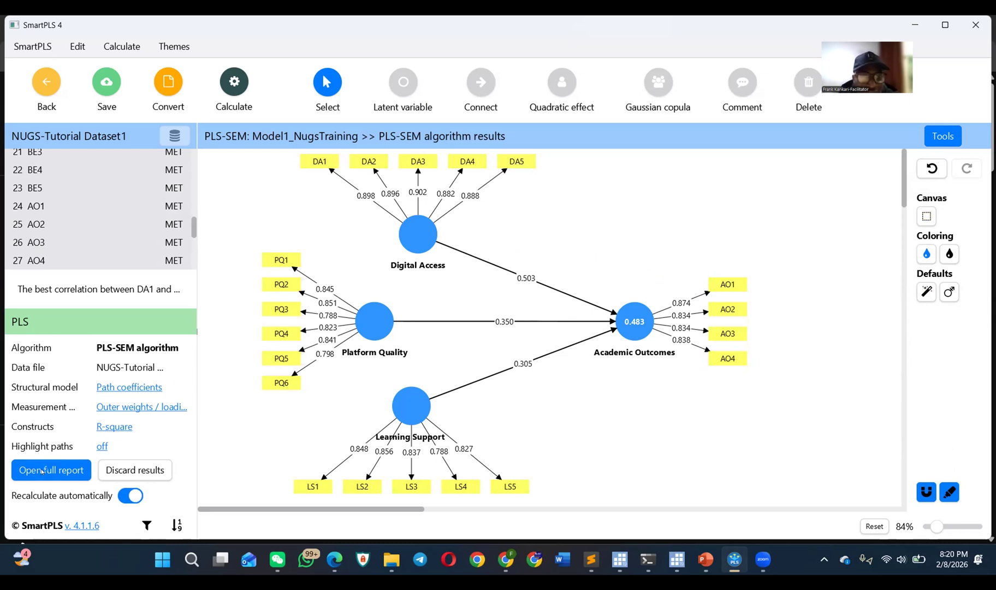
{"action": "left_click", "coordinate": [237, 86]}
{"action": "left_click", "coordinate": [300, 122]}
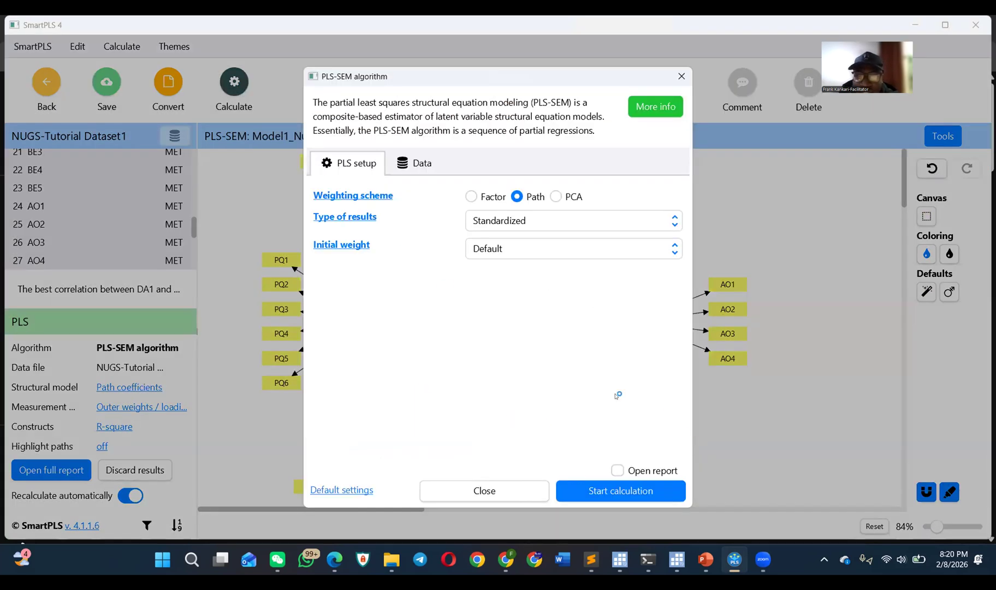
{"action": "left_click", "coordinate": [617, 469]}
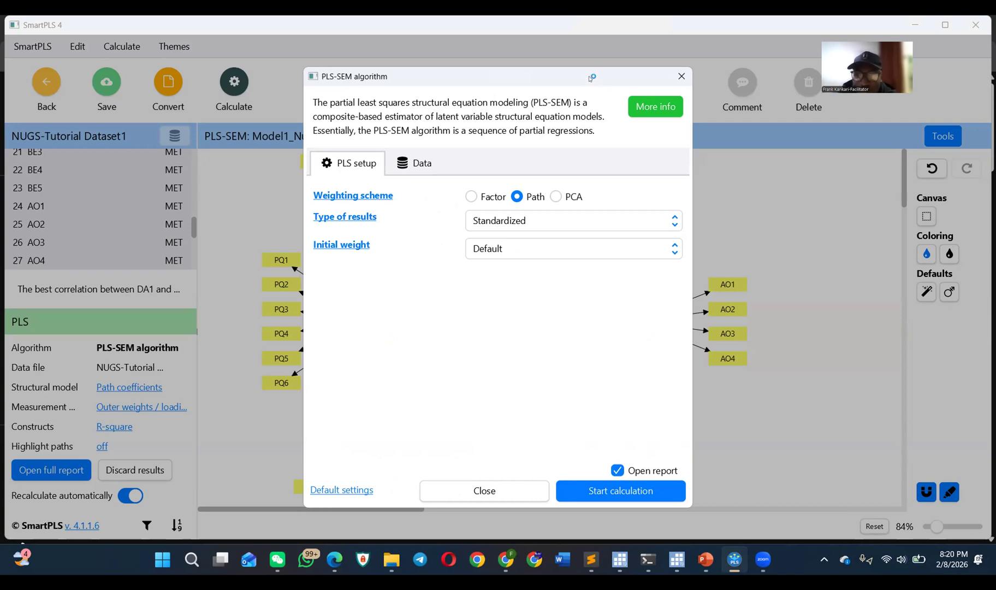
{"action": "left_click_drag", "start_coordinate": [591, 78], "coordinate": [601, 70]}
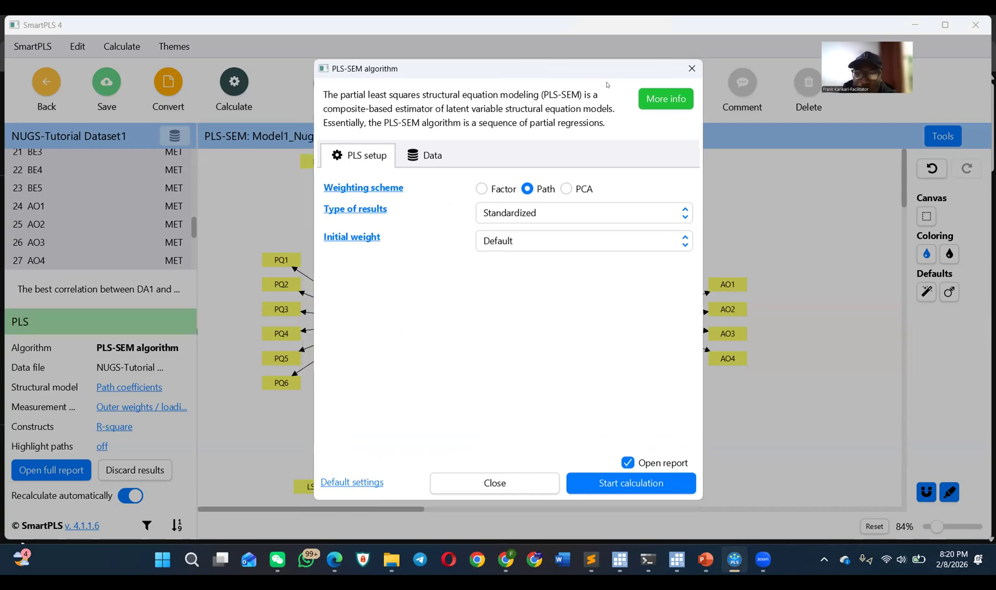
{"action": "left_click", "coordinate": [627, 462]}
{"action": "left_click", "coordinate": [692, 68]}
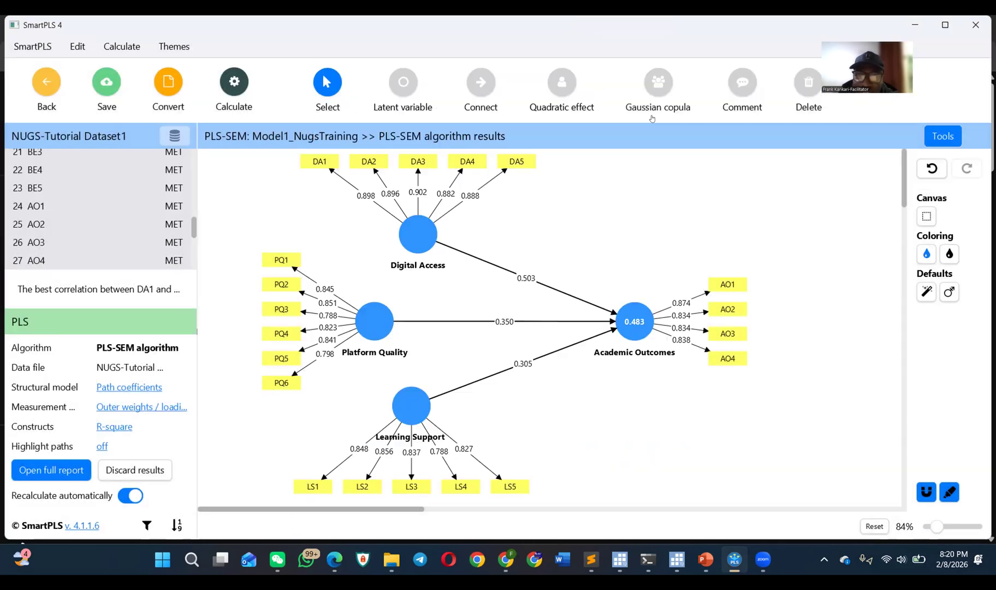
{"action": "left_click", "coordinate": [54, 471]}
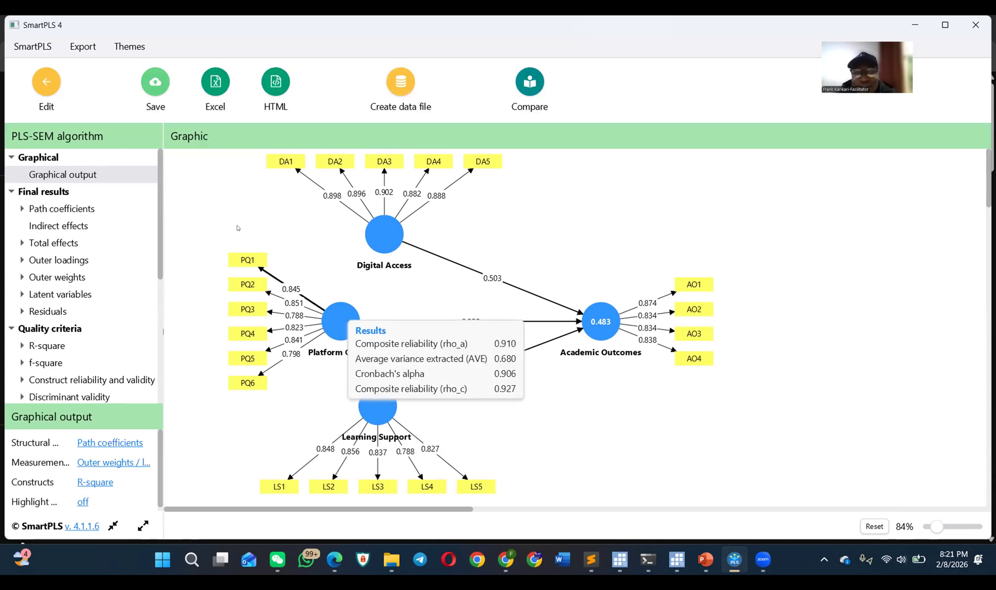
{"action": "left_click", "coordinate": [47, 82]}
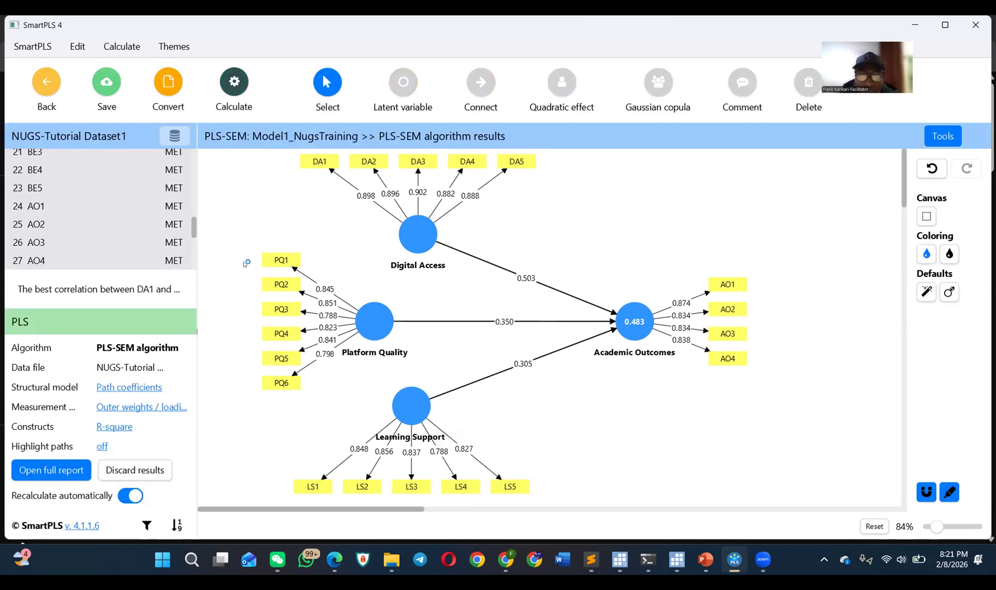
Step: Run the PLS-SEM algorithm on the model with the Path weighting scheme and standardized results, opening the report on completion
{"action": "left_click", "coordinate": [234, 82]}
{"action": "left_click", "coordinate": [392, 120]}
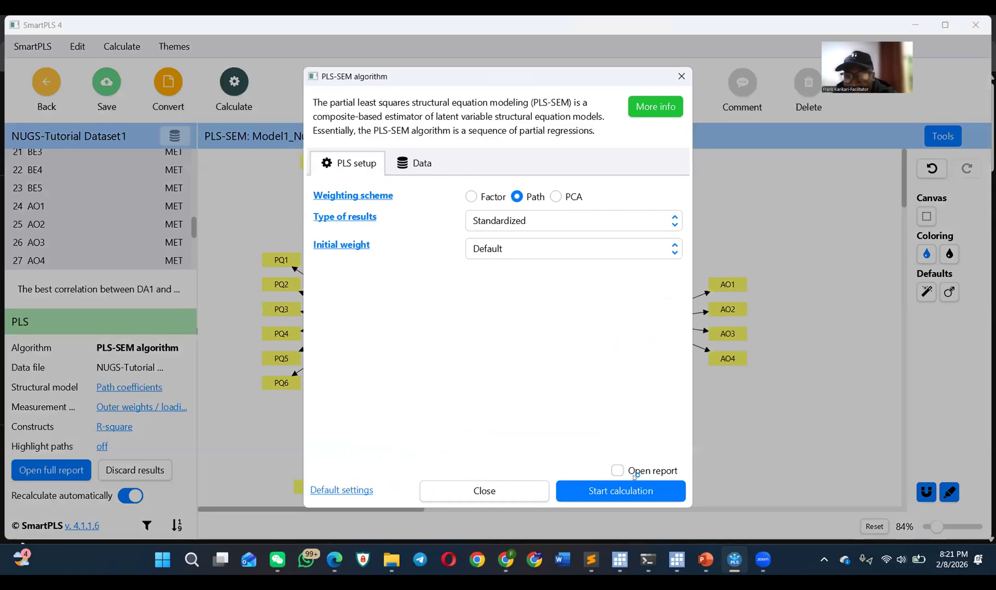
{"action": "left_click", "coordinate": [617, 470]}
{"action": "left_click", "coordinate": [616, 489]}
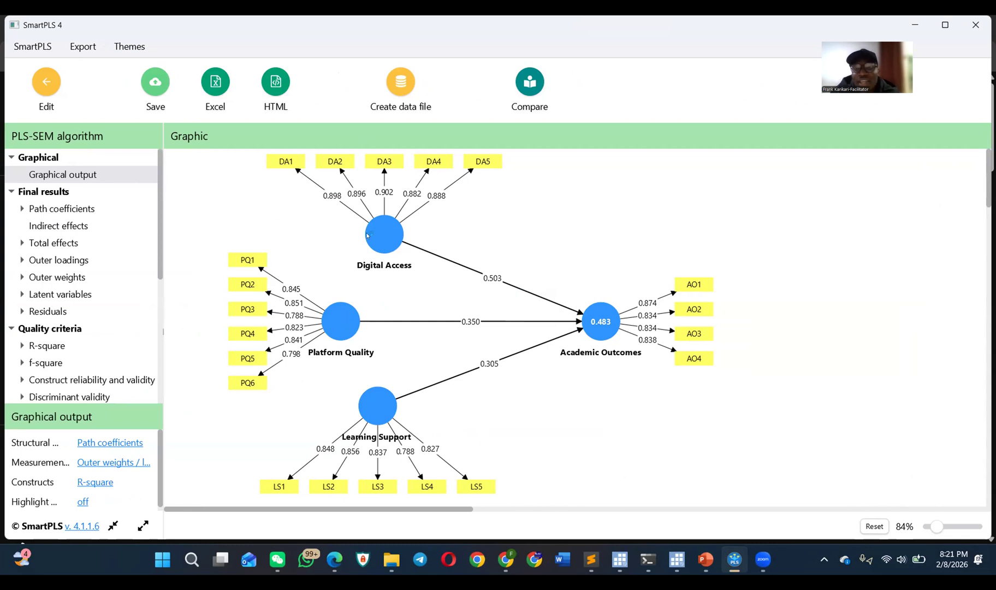
Step: Examine the path coefficients to Academic Outcomes in the graphical output and as a matrix, list and bar chart
{"action": "mouse_move", "coordinate": [383, 249]}
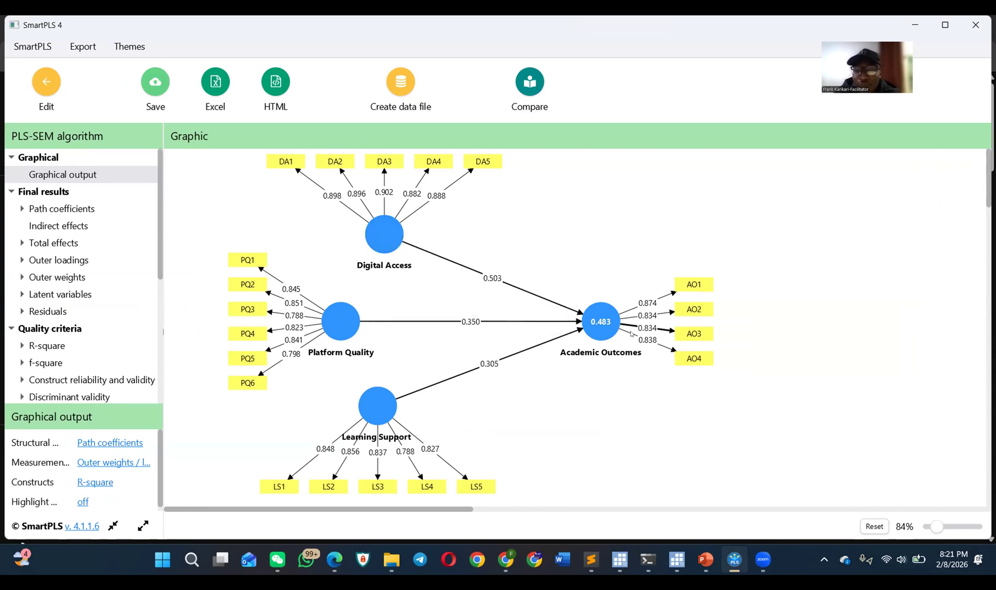
{"action": "mouse_move", "coordinate": [375, 411]}
{"action": "mouse_move", "coordinate": [337, 321]}
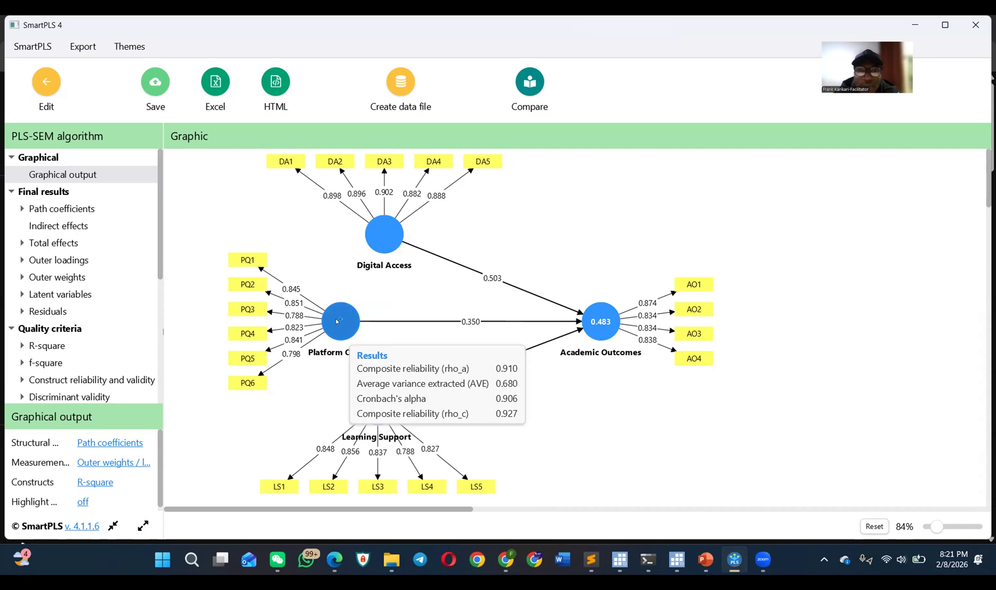
{"action": "left_click", "coordinate": [22, 208]}
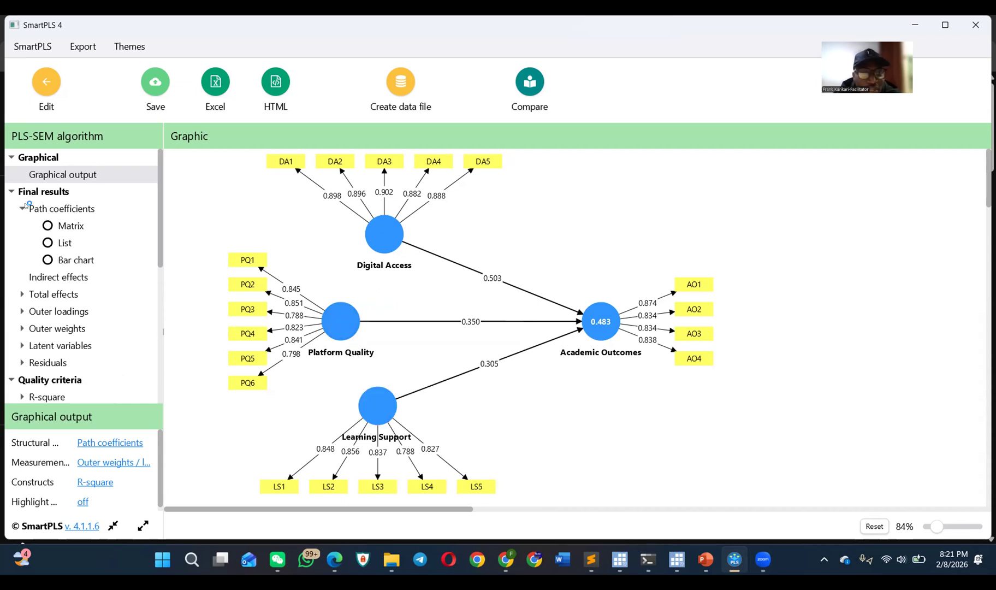
{"action": "left_click", "coordinate": [71, 224]}
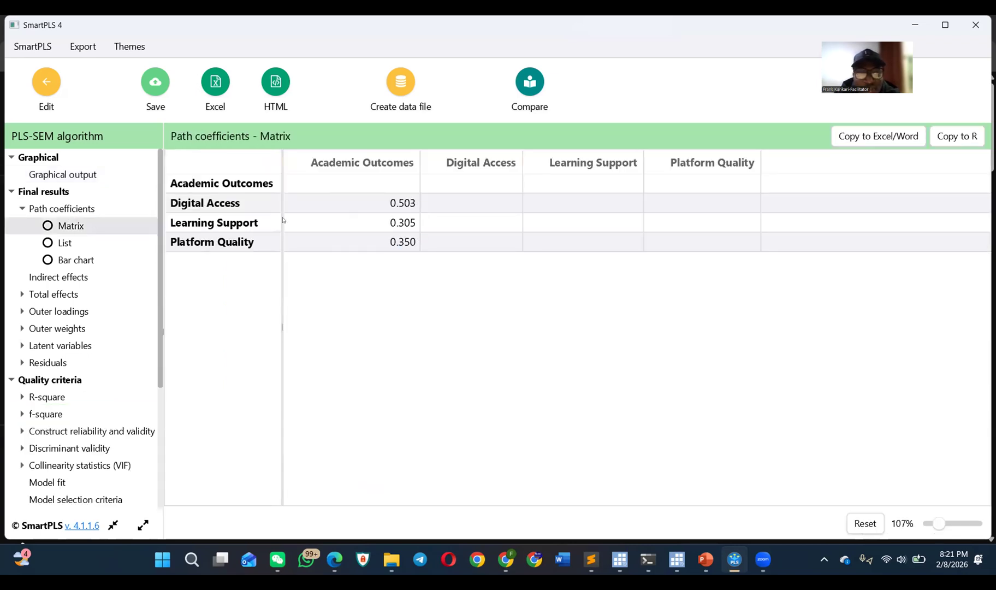
{"action": "left_click", "coordinate": [87, 176]}
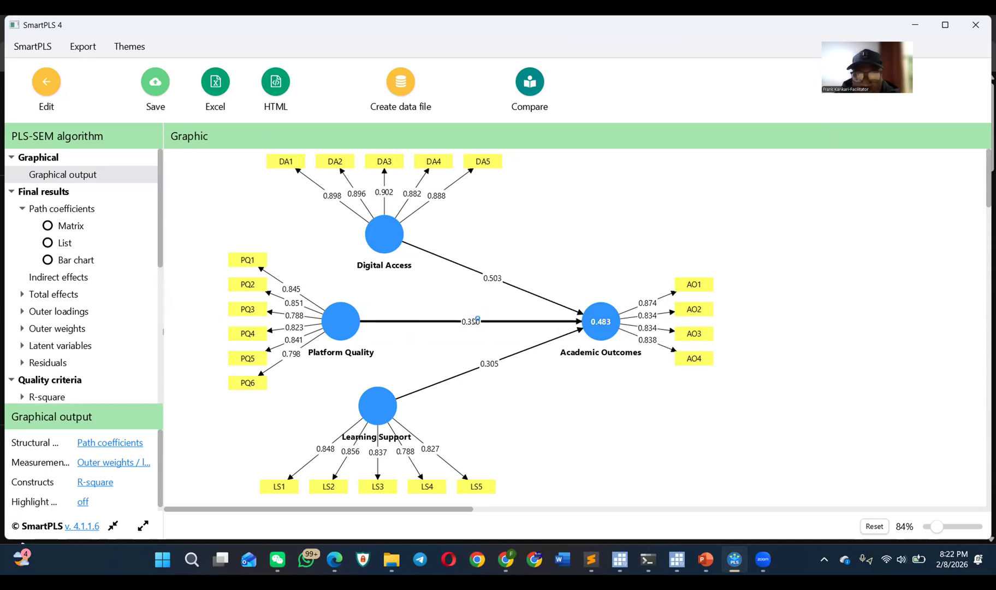
{"action": "left_click", "coordinate": [71, 211]}
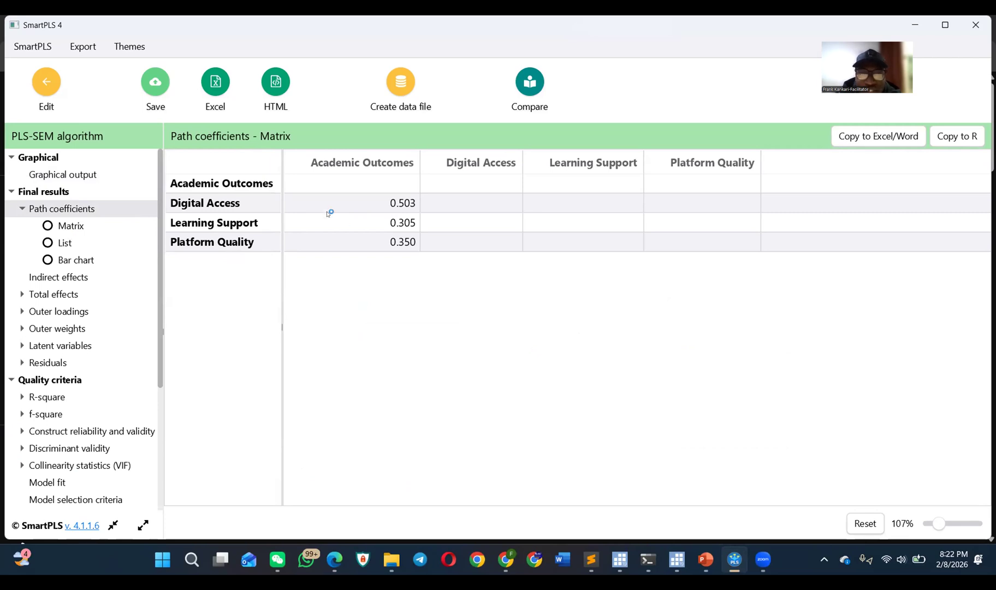
{"action": "left_click", "coordinate": [64, 244]}
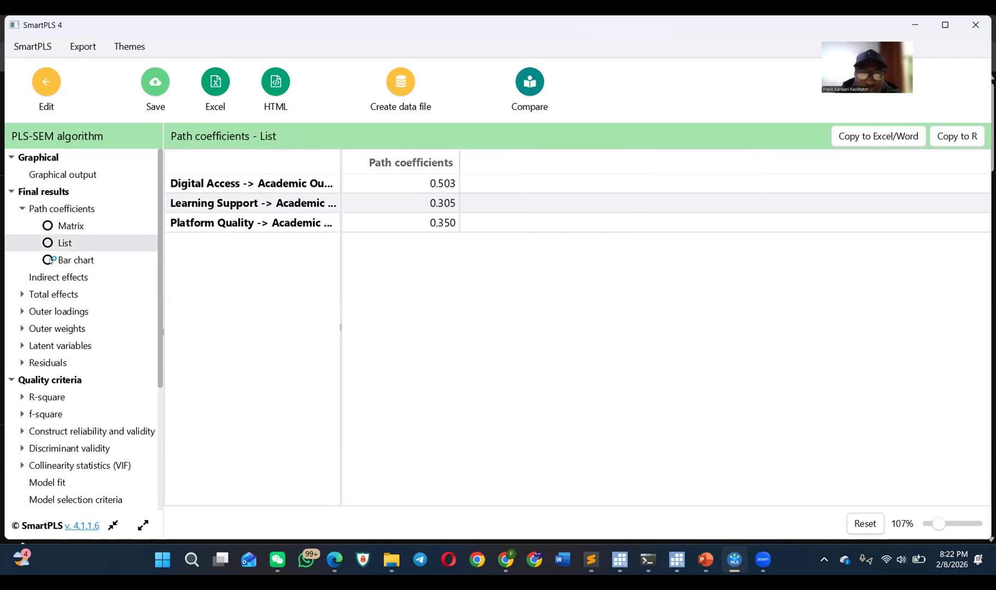
{"action": "left_click", "coordinate": [49, 260]}
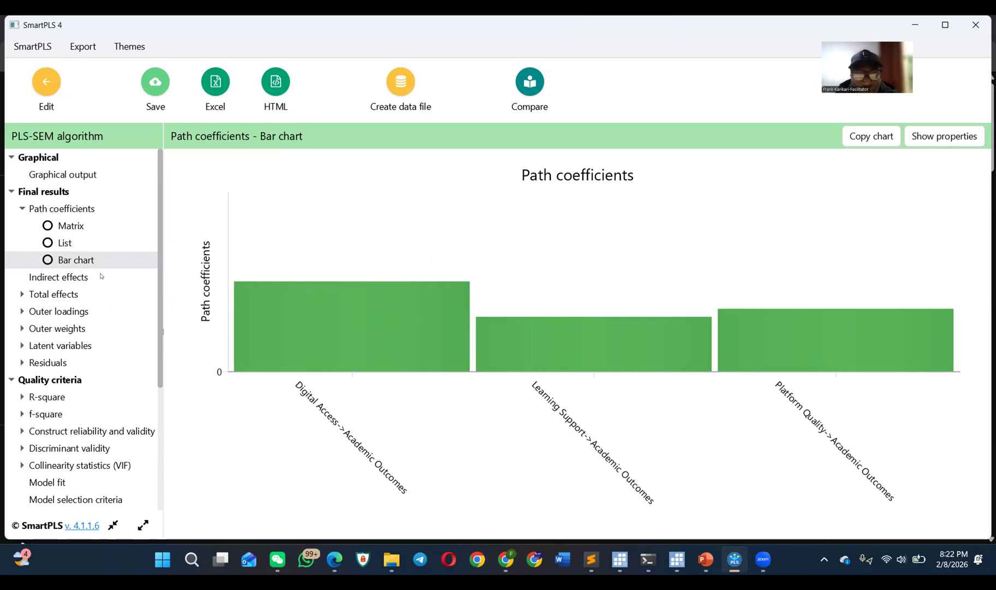
Step: Review the total effects matrix and the outer loadings matrix of all indicators from AO1 through PQ6
{"action": "left_click", "coordinate": [22, 294]}
{"action": "left_click", "coordinate": [62, 304]}
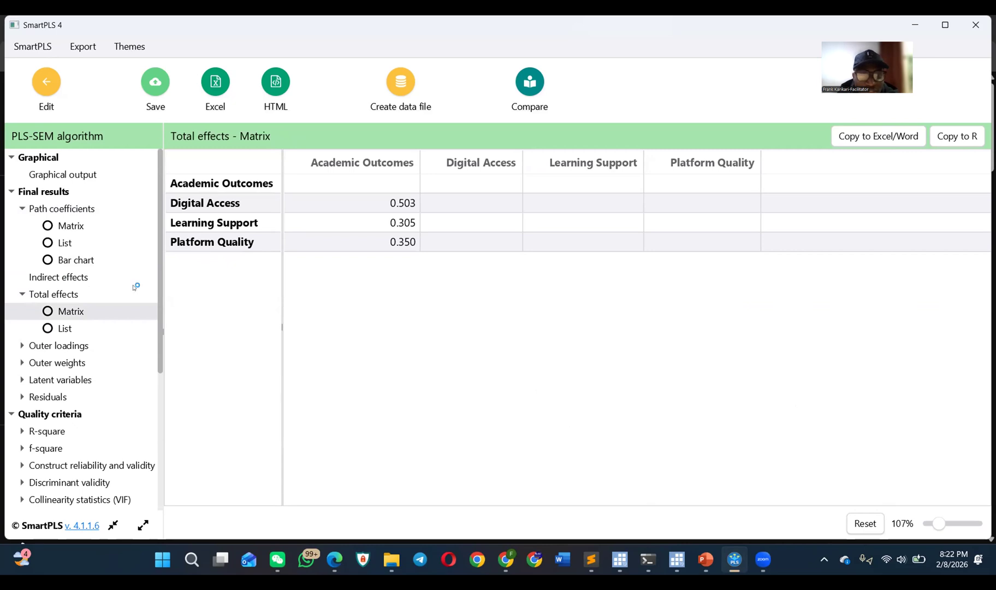
{"action": "left_click", "coordinate": [22, 346]}
{"action": "left_click", "coordinate": [48, 362]}
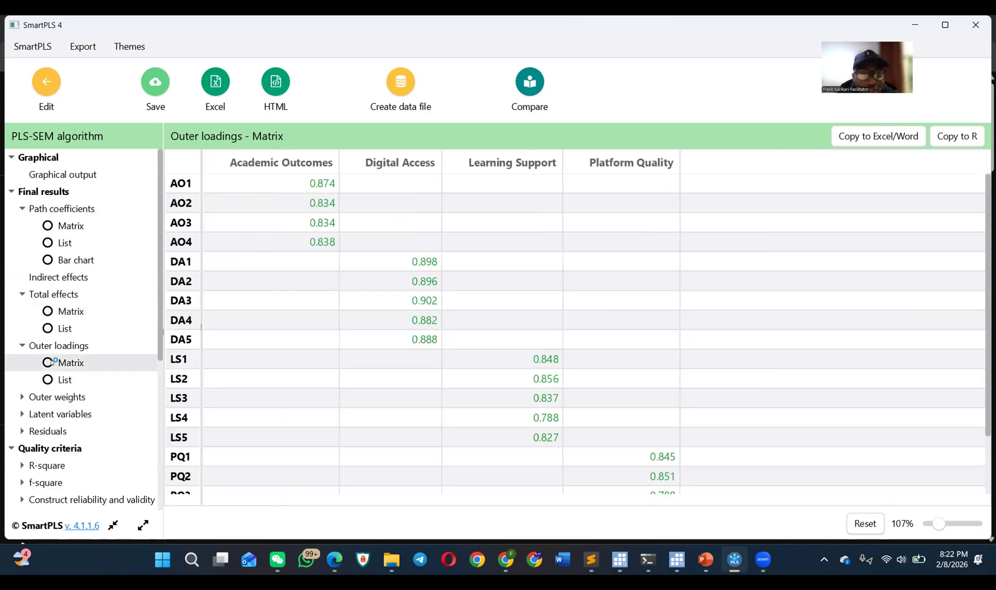
{"action": "scroll", "coordinate": [519, 353], "scroll_direction": "down", "scroll_amount": 3}
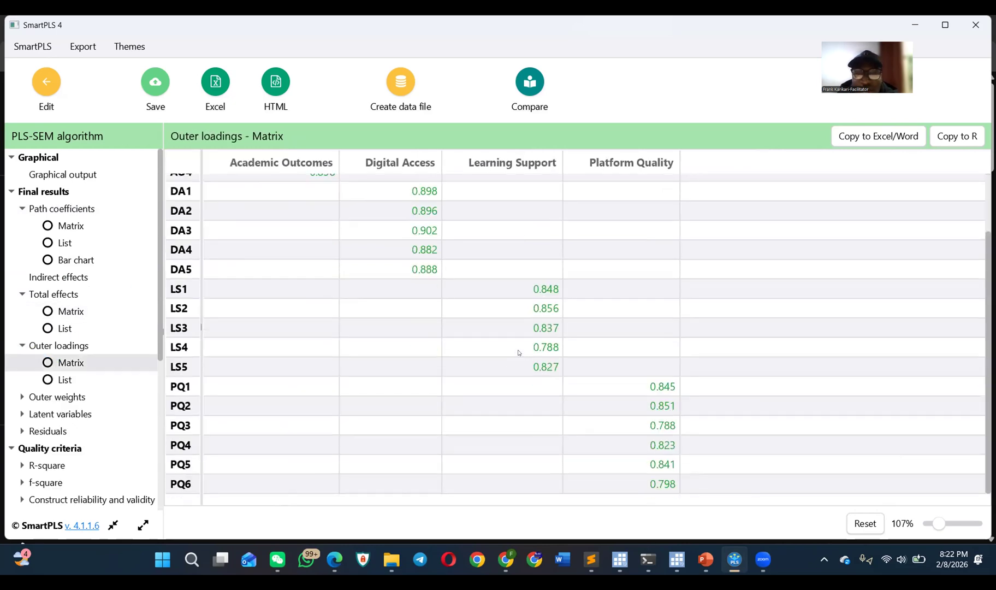
{"action": "scroll", "coordinate": [520, 352], "scroll_direction": "up", "scroll_amount": 3}
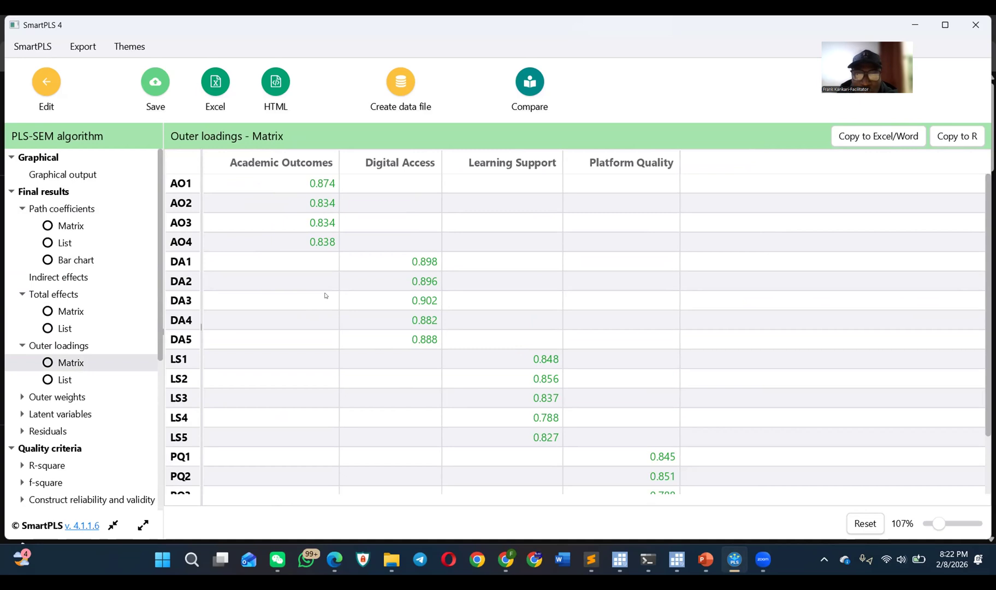
{"action": "scroll", "coordinate": [290, 334], "scroll_direction": "down", "scroll_amount": 3}
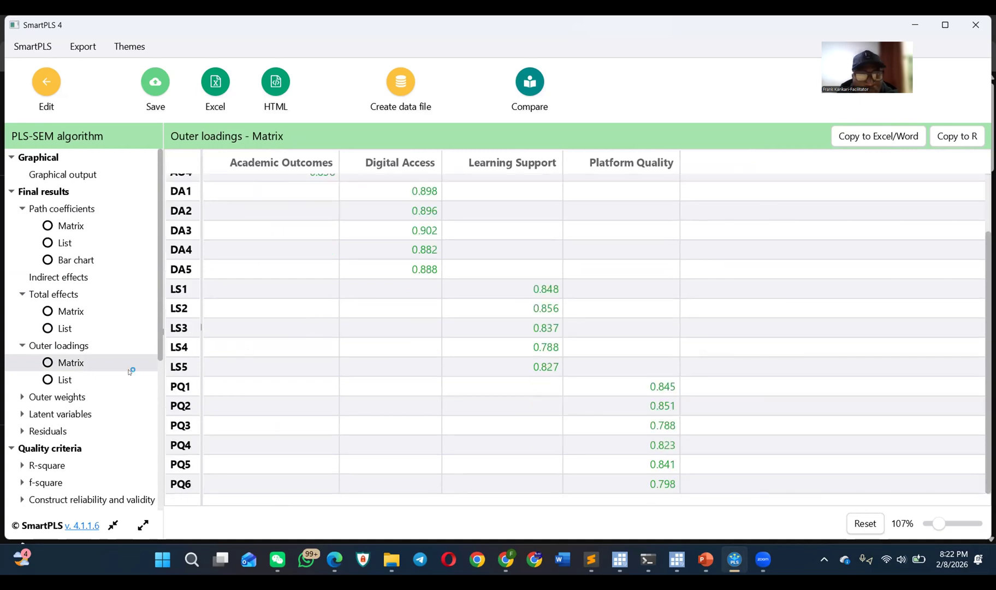
Step: Examine the outer loadings as a list, checking the value of each indicator from AO1 through PQ6
{"action": "left_click", "coordinate": [86, 378]}
{"action": "scroll", "coordinate": [396, 356], "scroll_direction": "down", "scroll_amount": 3}
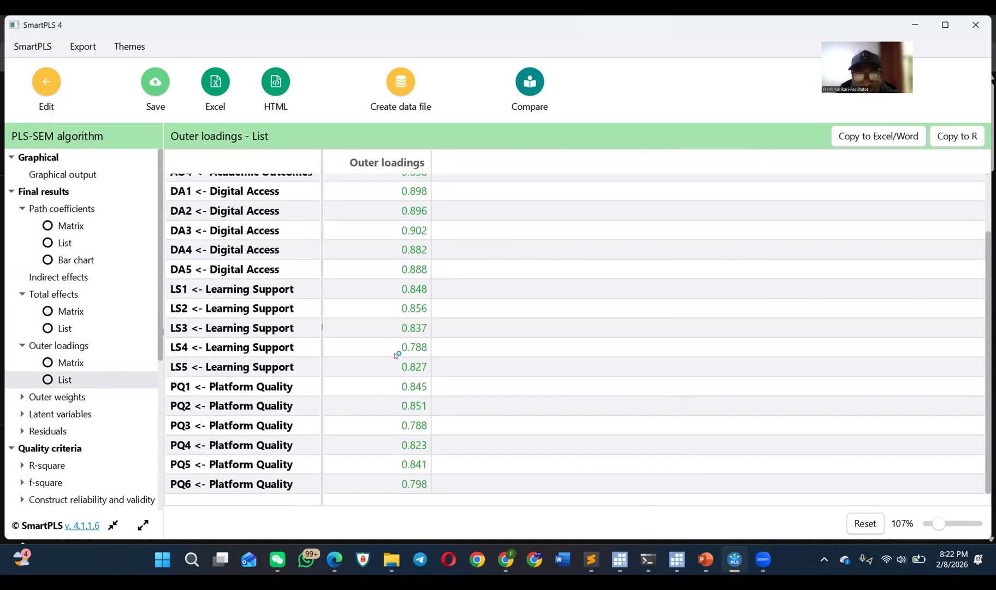
{"action": "scroll", "coordinate": [396, 355], "scroll_direction": "up", "scroll_amount": 3}
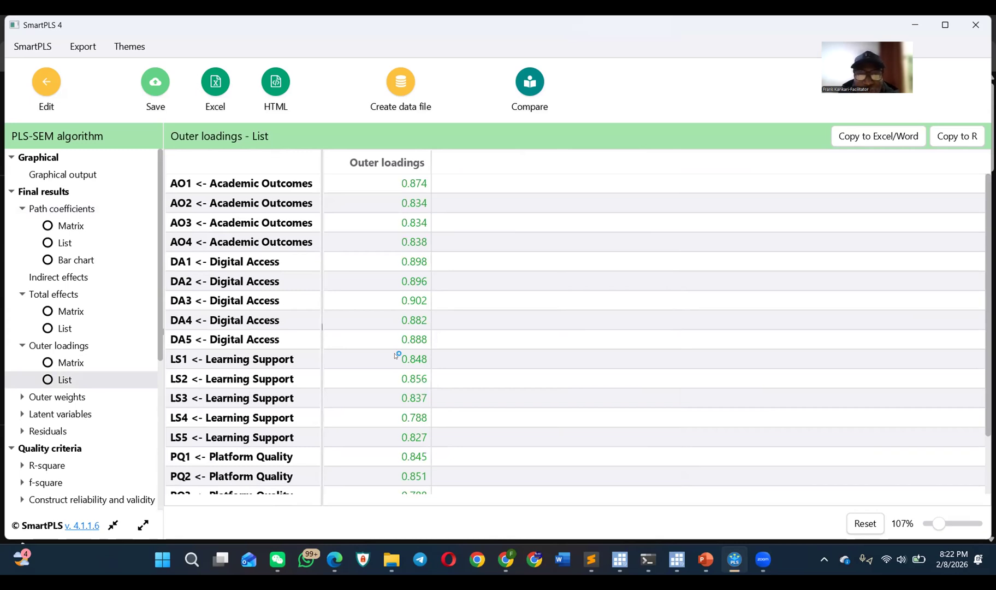
{"action": "scroll", "coordinate": [397, 355], "scroll_direction": "down", "scroll_amount": 3}
{"action": "scroll", "coordinate": [392, 361], "scroll_direction": "up", "scroll_amount": 3}
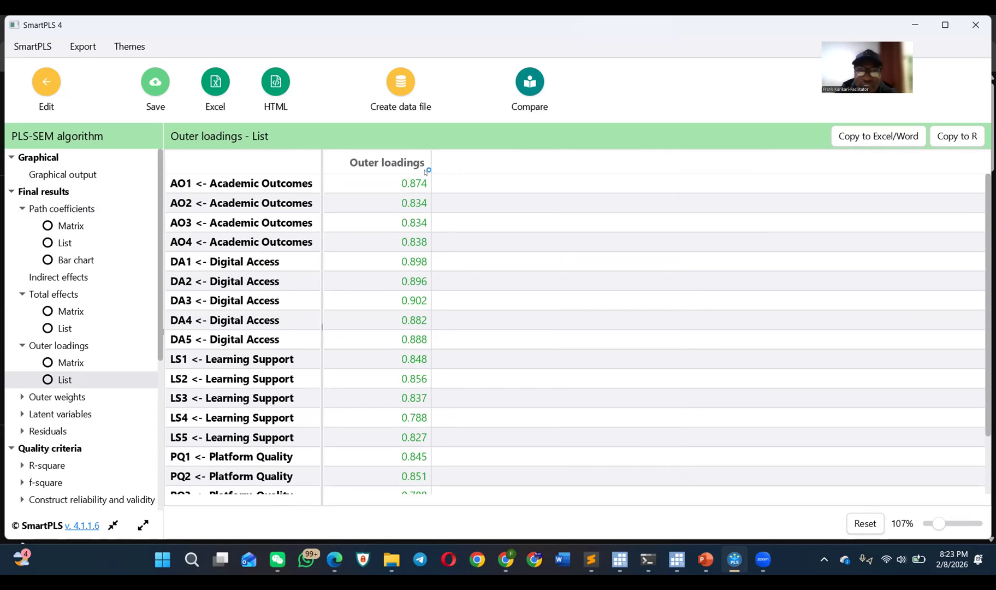
{"action": "scroll", "coordinate": [381, 322], "scroll_direction": "down", "scroll_amount": 3}
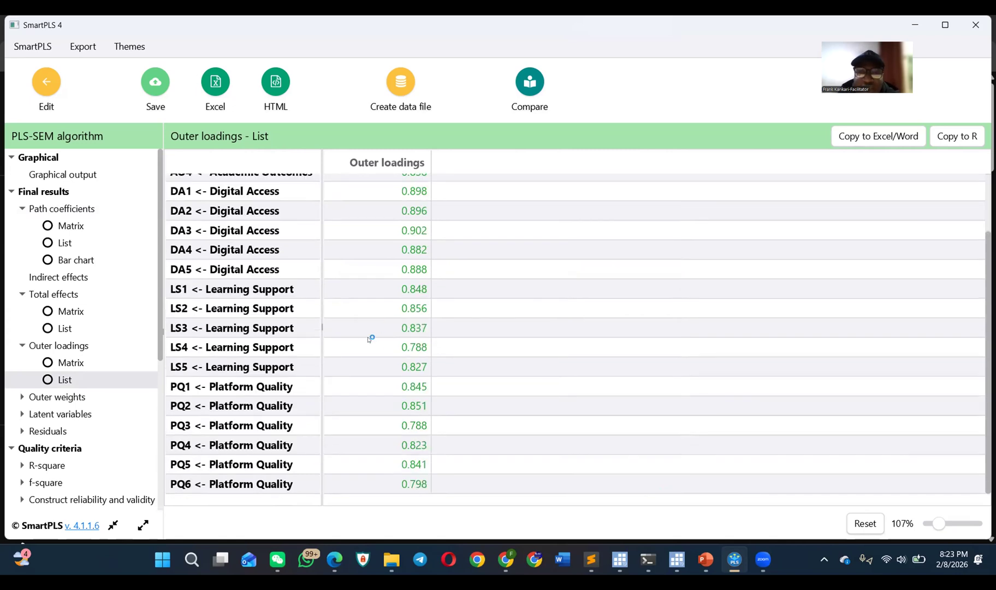
{"action": "scroll", "coordinate": [363, 337], "scroll_direction": "up", "scroll_amount": 3}
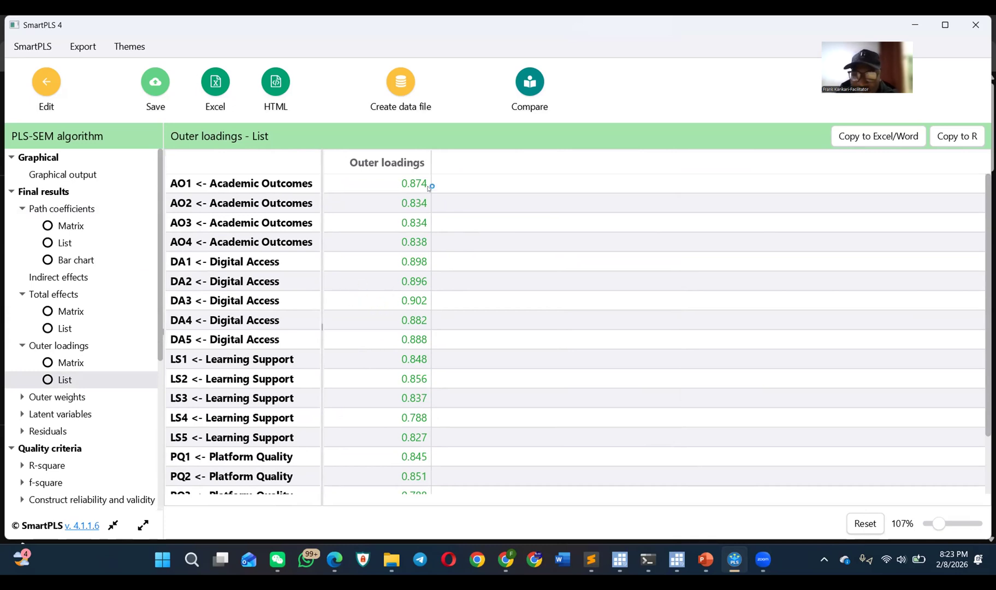
{"action": "scroll", "coordinate": [427, 174], "scroll_direction": "down", "scroll_amount": 3}
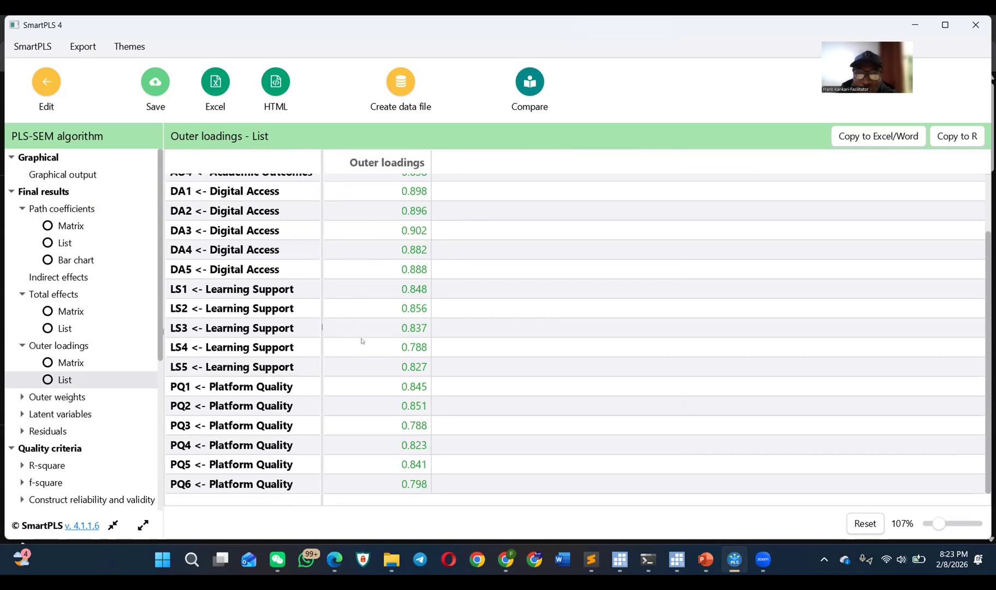
{"action": "scroll", "coordinate": [386, 367], "scroll_direction": "up", "scroll_amount": 3}
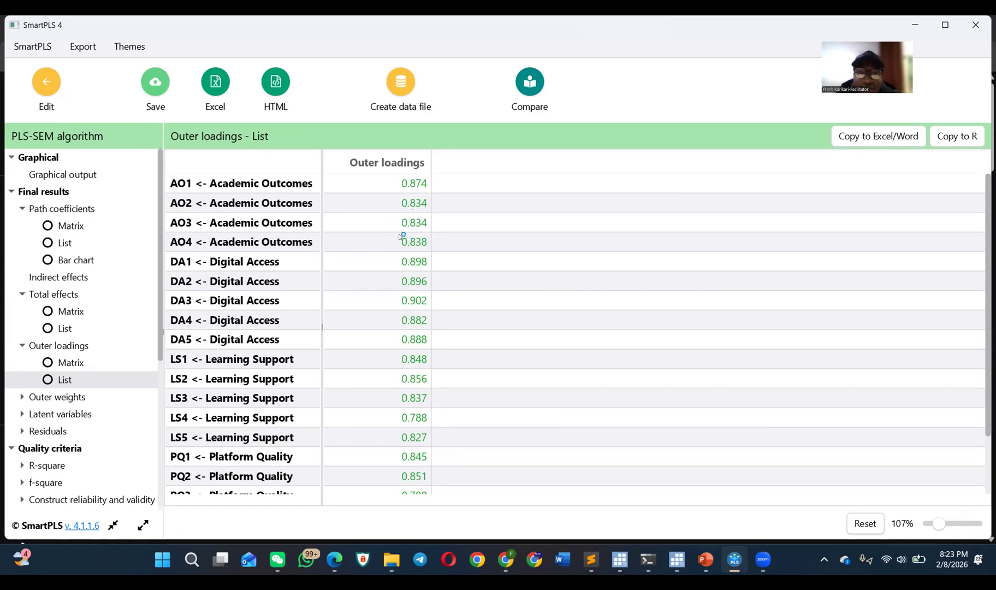
{"action": "scroll", "coordinate": [119, 326], "scroll_direction": "down", "scroll_amount": 2}
{"action": "scroll", "coordinate": [72, 302], "scroll_direction": "up", "scroll_amount": 1}
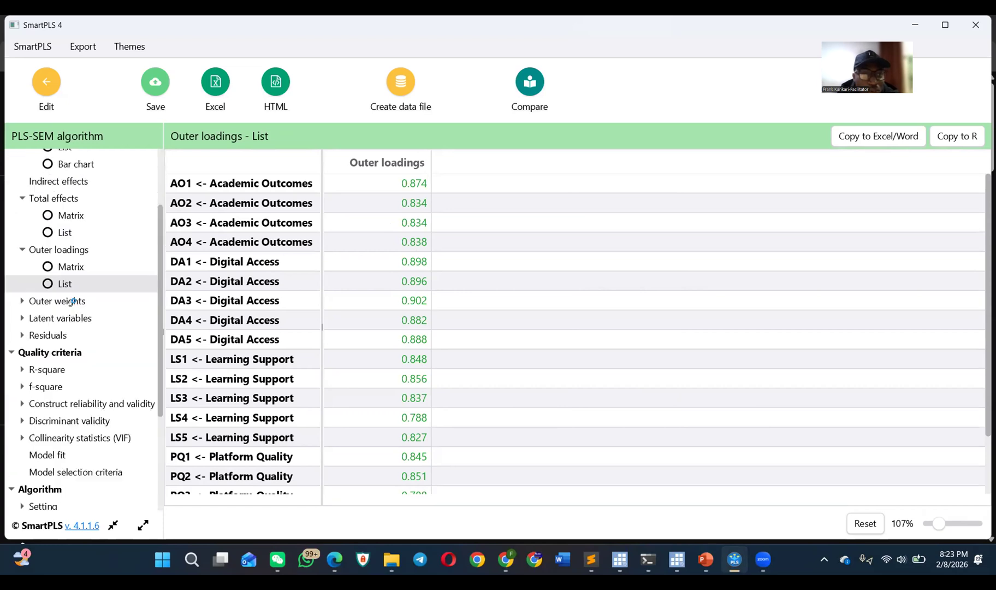
Step: Review the outer weights of all indicators, first as a matrix and again as a list
{"action": "left_click", "coordinate": [21, 301]}
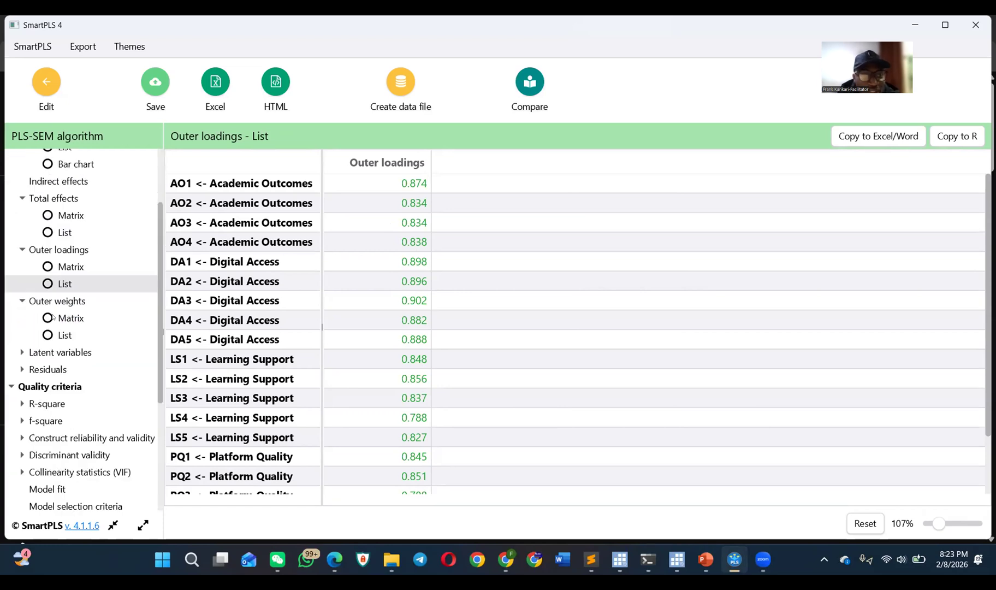
{"action": "left_click", "coordinate": [53, 318]}
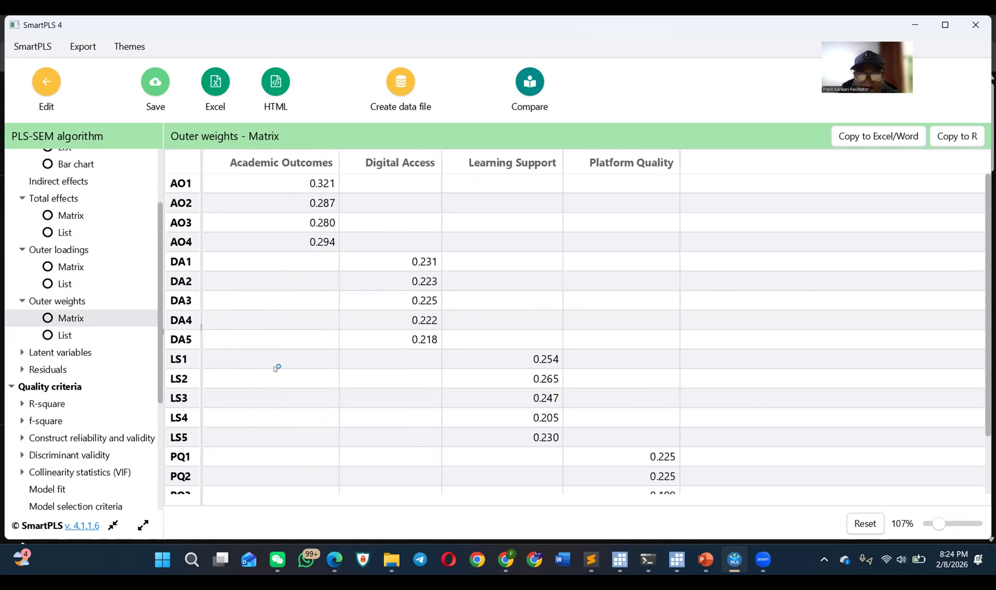
{"action": "scroll", "coordinate": [276, 368], "scroll_direction": "down", "scroll_amount": 2}
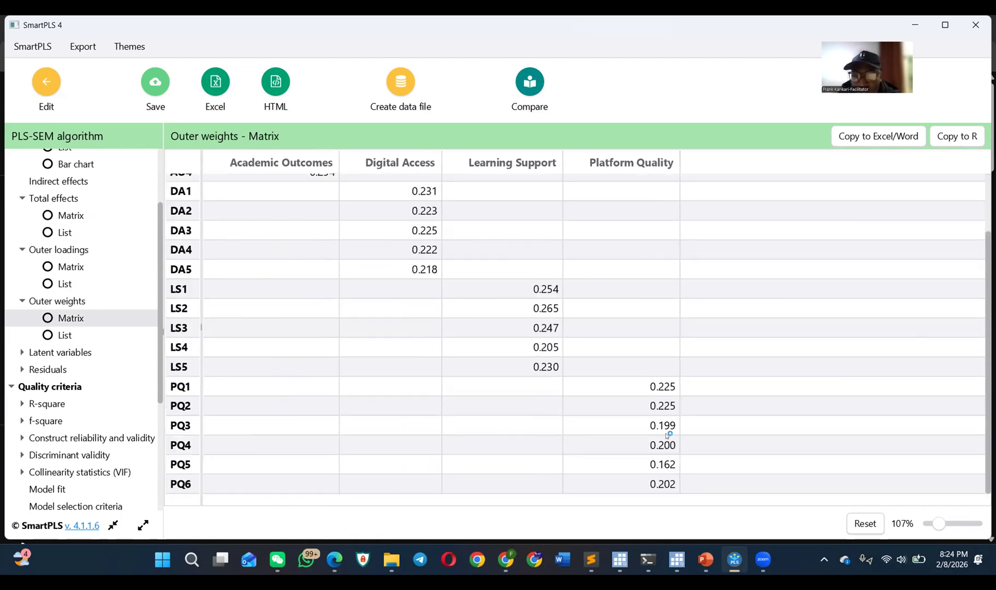
{"action": "scroll", "coordinate": [661, 434], "scroll_direction": "up", "scroll_amount": 2}
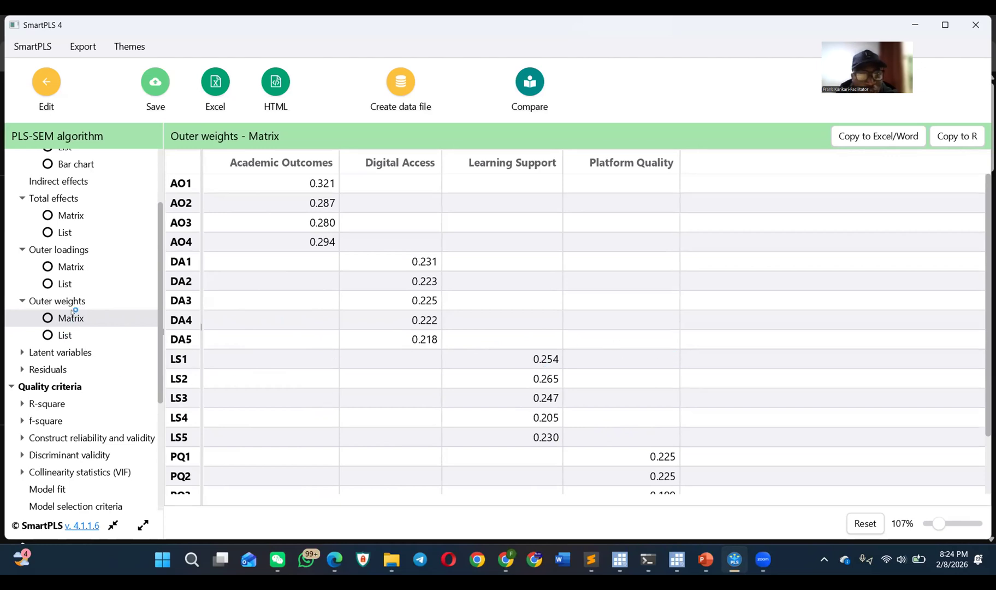
{"action": "left_click", "coordinate": [56, 333]}
{"action": "scroll", "coordinate": [377, 349], "scroll_direction": "down", "scroll_amount": 2}
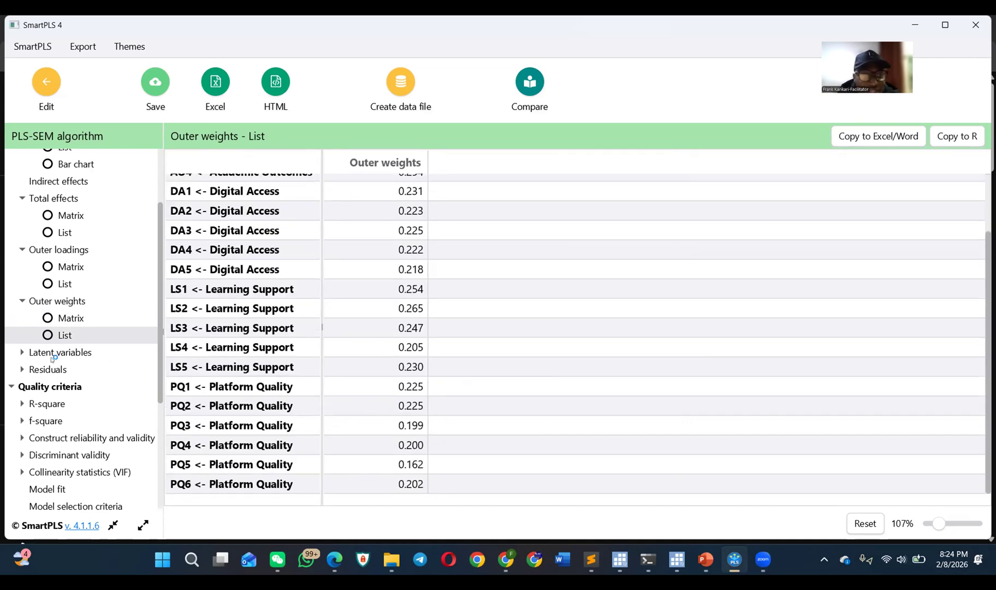
Step: Open the latent variable scores and copy the score table for use in Excel/Word
{"action": "left_click", "coordinate": [23, 353]}
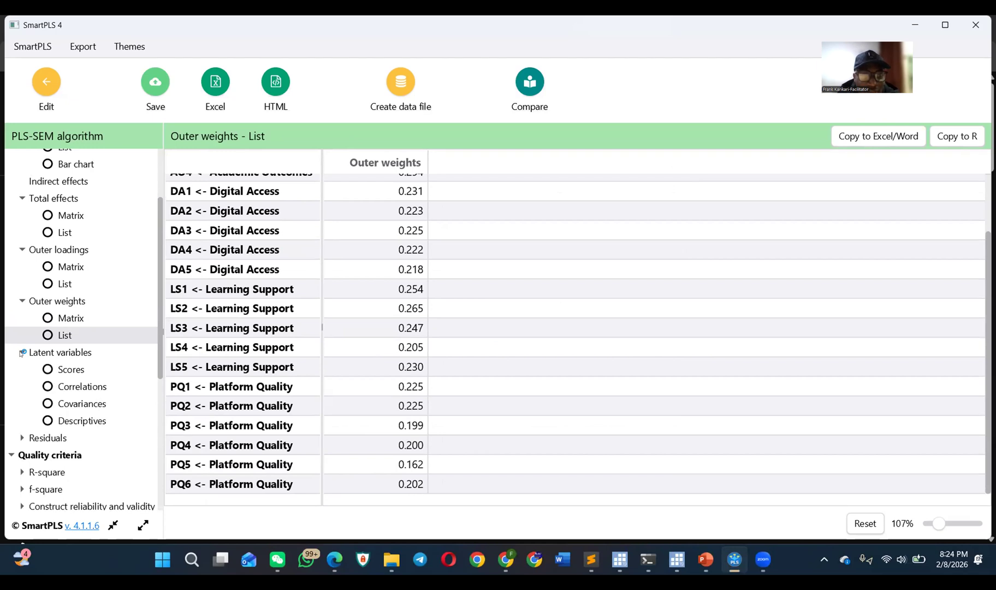
{"action": "left_click", "coordinate": [50, 369]}
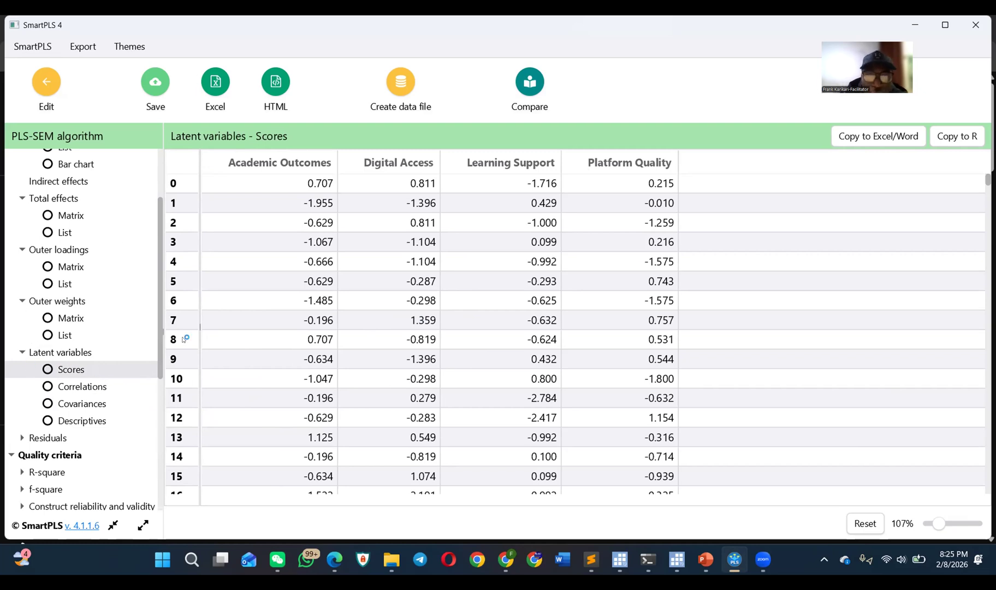
{"action": "left_click", "coordinate": [916, 131]}
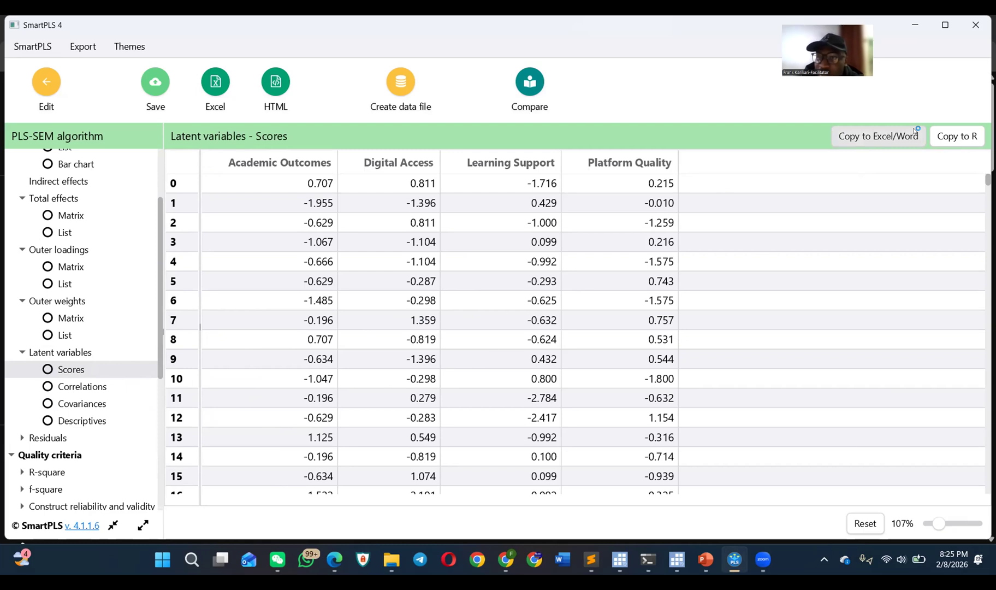
{"action": "left_click", "coordinate": [877, 137]}
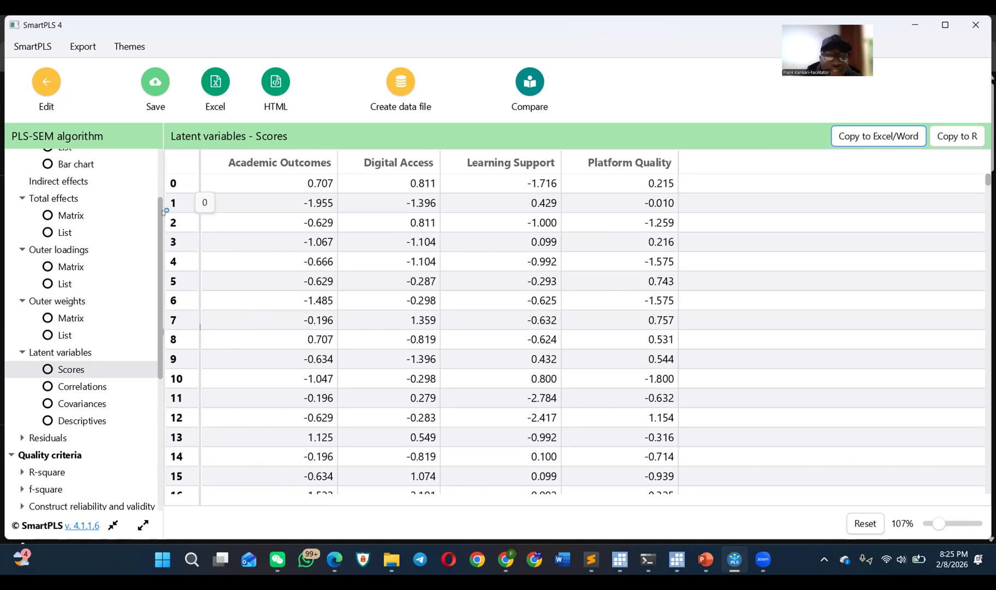
Step: Review the latent variable correlations, covariances and descriptives, including the kurtosis and skewness columns
{"action": "left_click", "coordinate": [79, 385]}
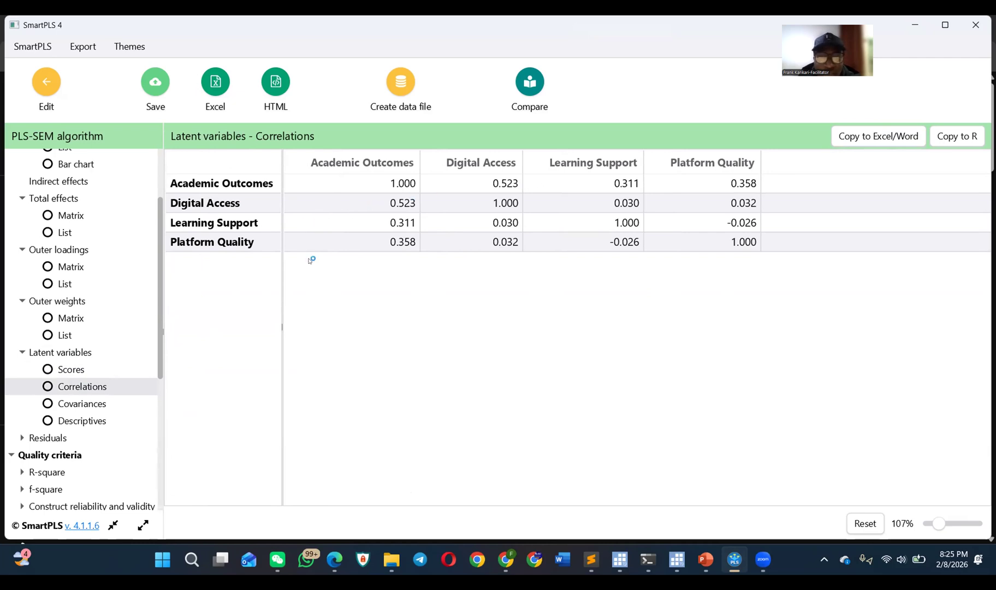
{"action": "left_click", "coordinate": [88, 402]}
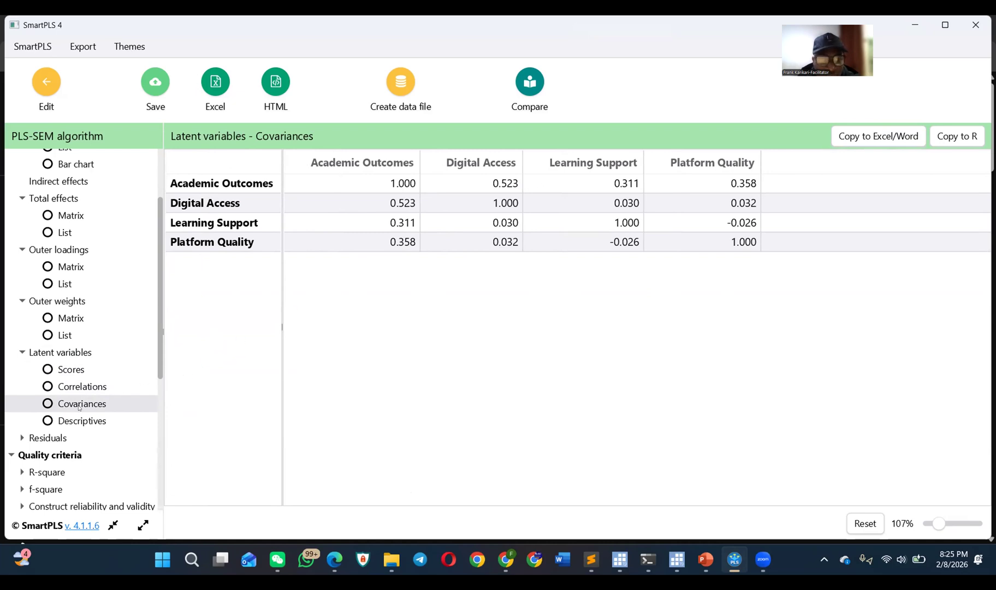
{"action": "left_click", "coordinate": [63, 414]}
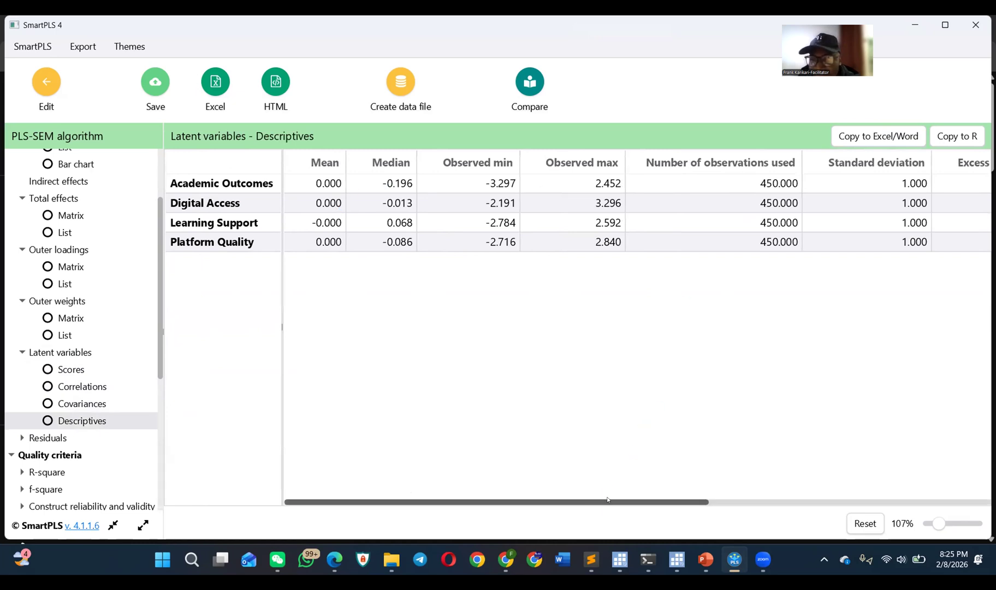
{"action": "left_click_drag", "start_coordinate": [589, 499], "coordinate": [692, 498]}
Step: Look through the residuals for the outer and inner models, covering their scores, correlations and descriptives
{"action": "scroll", "coordinate": [38, 377], "scroll_direction": "down", "scroll_amount": 3}
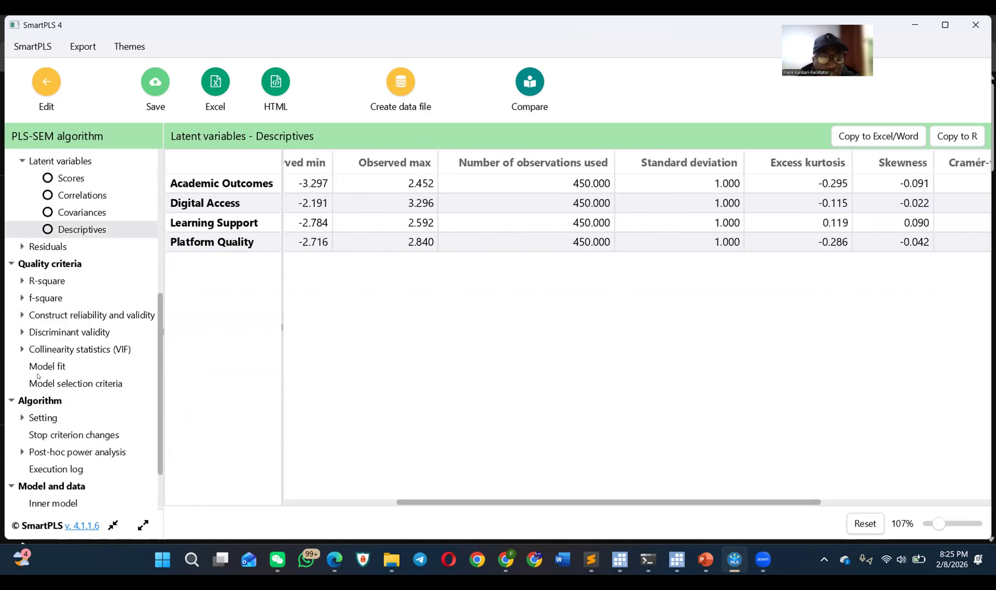
{"action": "left_click", "coordinate": [22, 248]}
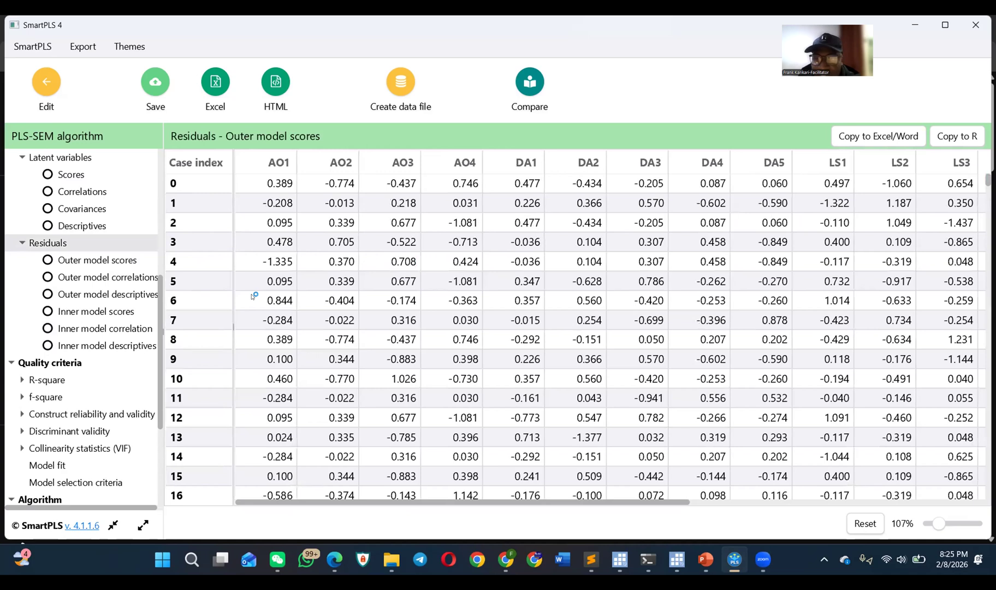
{"action": "scroll", "coordinate": [253, 297], "scroll_direction": "down", "scroll_amount": 20}
{"action": "scroll", "coordinate": [253, 301], "scroll_direction": "down", "scroll_amount": 10}
{"action": "left_click", "coordinate": [109, 260]}
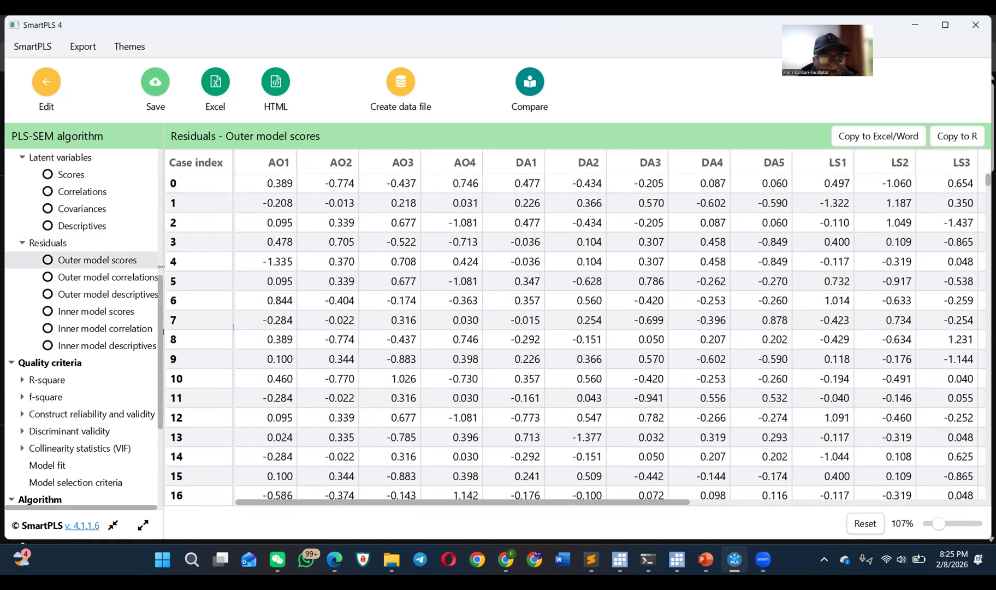
{"action": "left_click", "coordinate": [118, 277]}
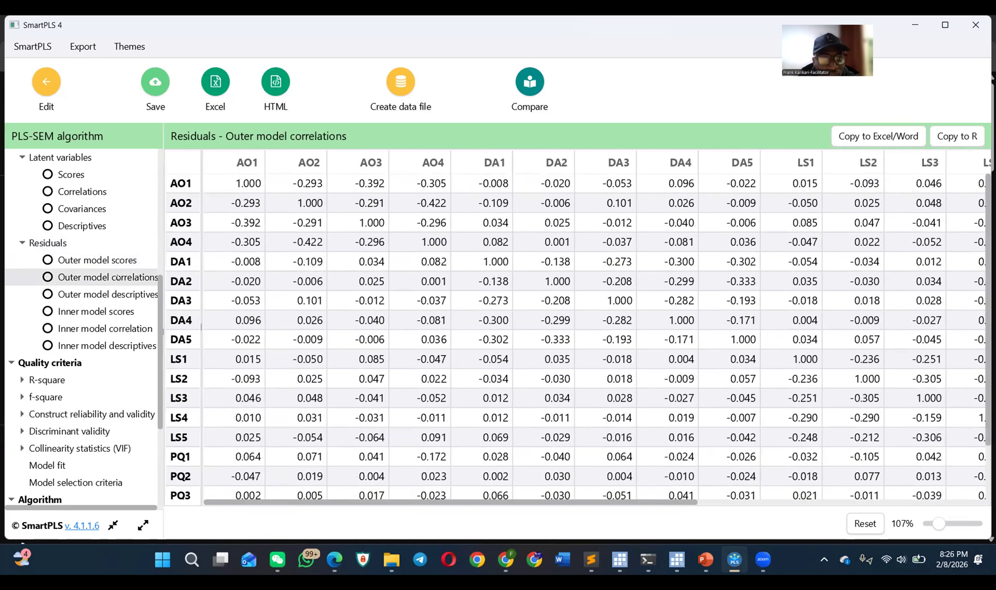
{"action": "left_click", "coordinate": [122, 289]}
{"action": "left_click", "coordinate": [103, 305]}
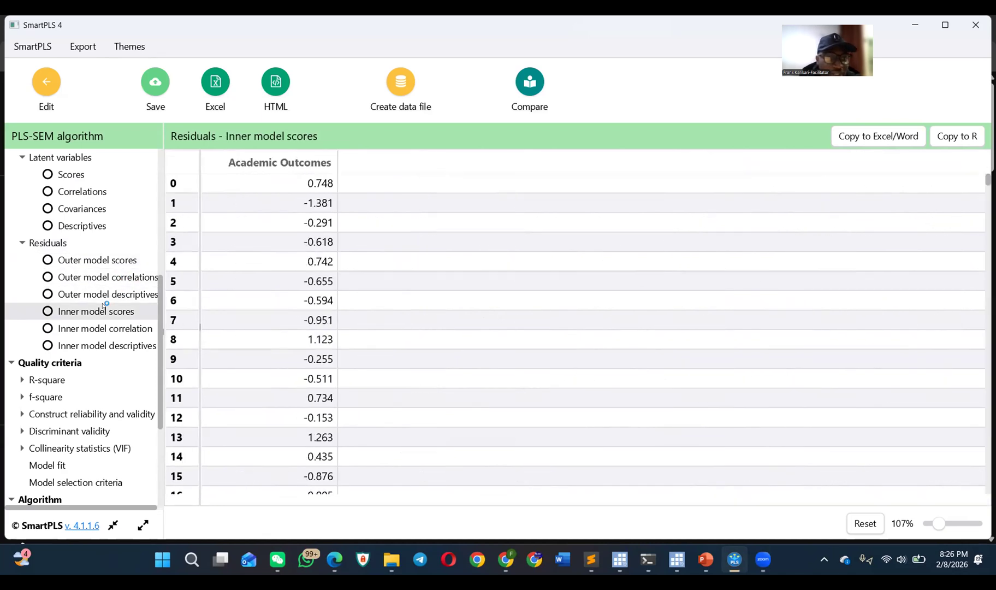
{"action": "left_click", "coordinate": [118, 328]}
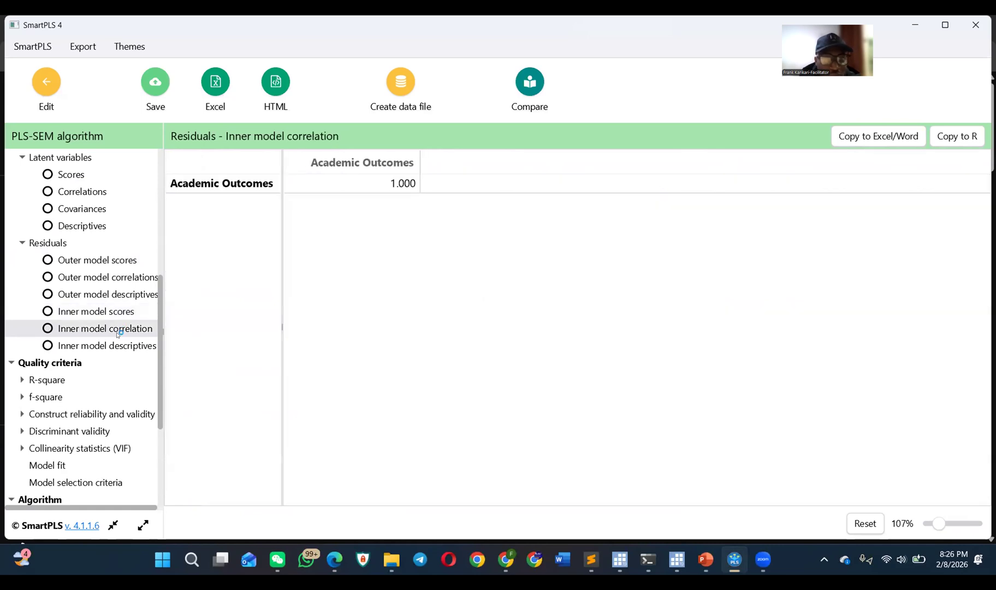
{"action": "left_click", "coordinate": [121, 345]}
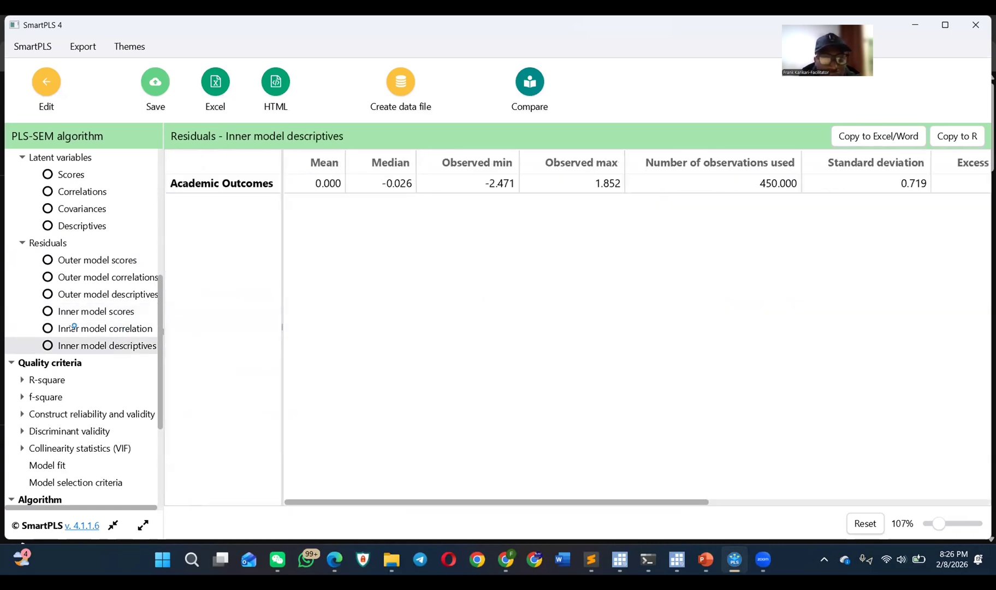
{"action": "left_click", "coordinate": [21, 244]}
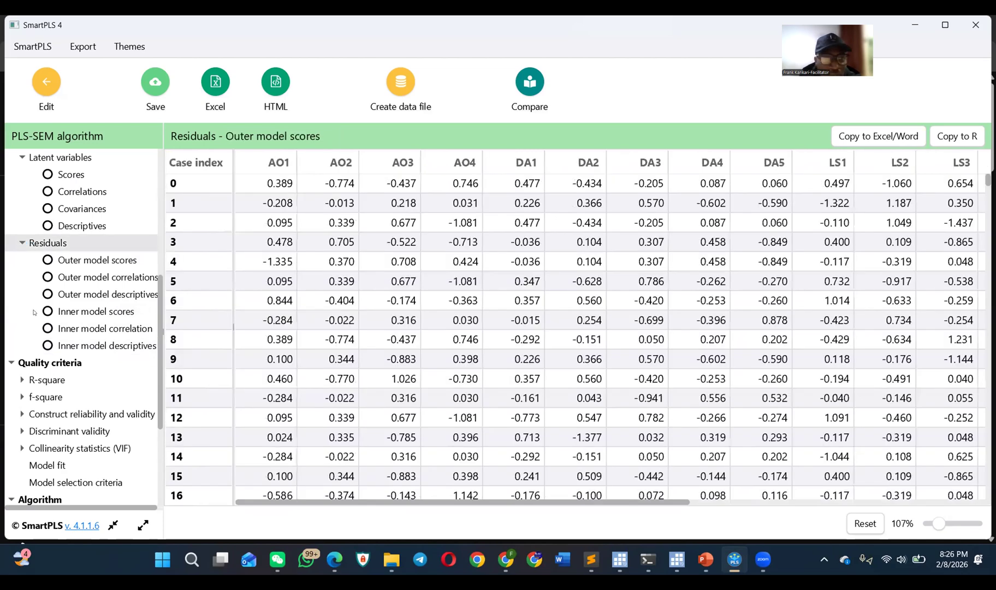
{"action": "left_click", "coordinate": [20, 239]}
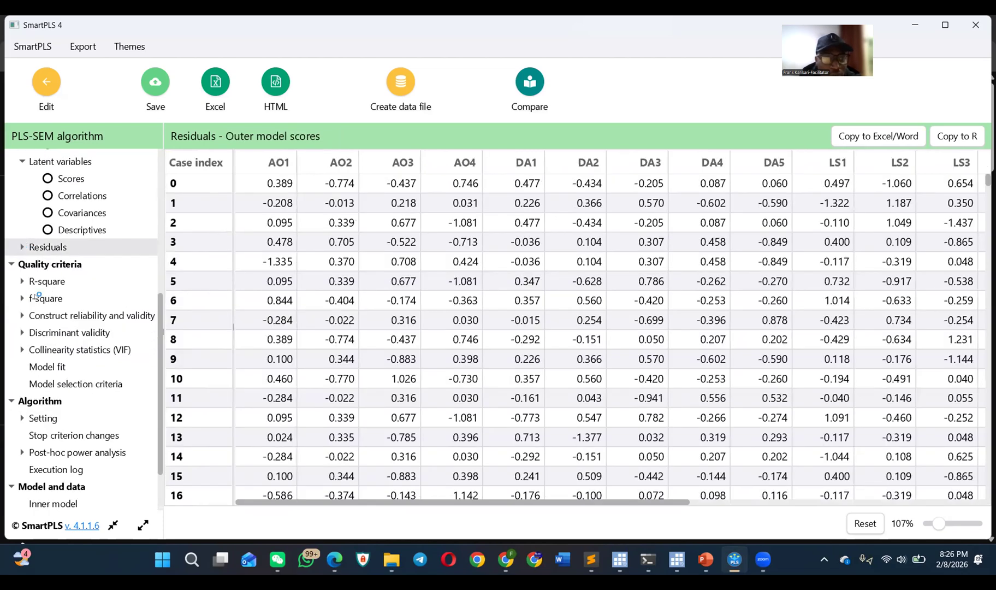
Step: Review the R-square overview, the R-square and adjusted R-square bar charts, and the f-square matrix
{"action": "left_click", "coordinate": [46, 280]}
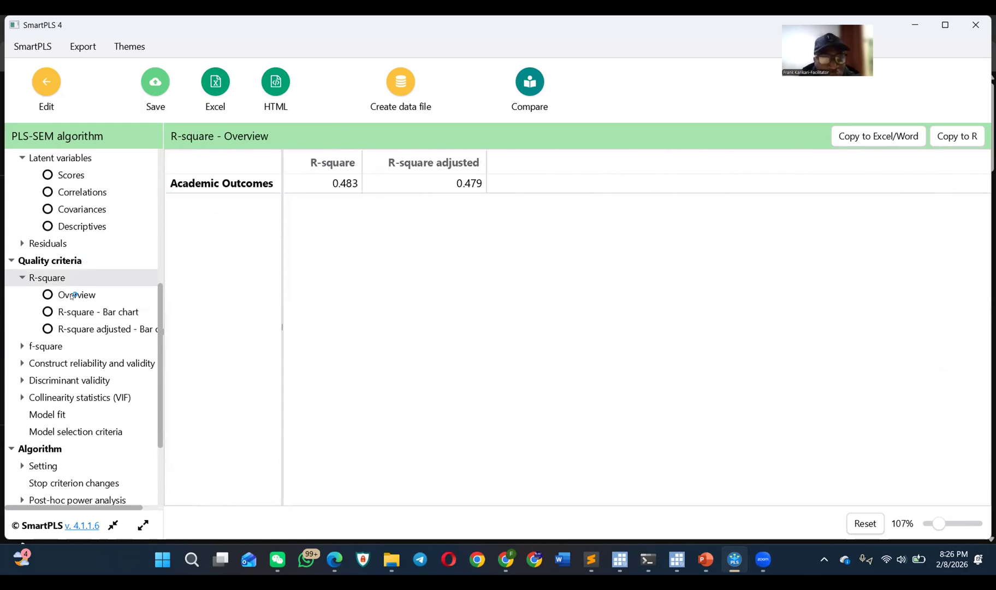
{"action": "left_click", "coordinate": [61, 312]}
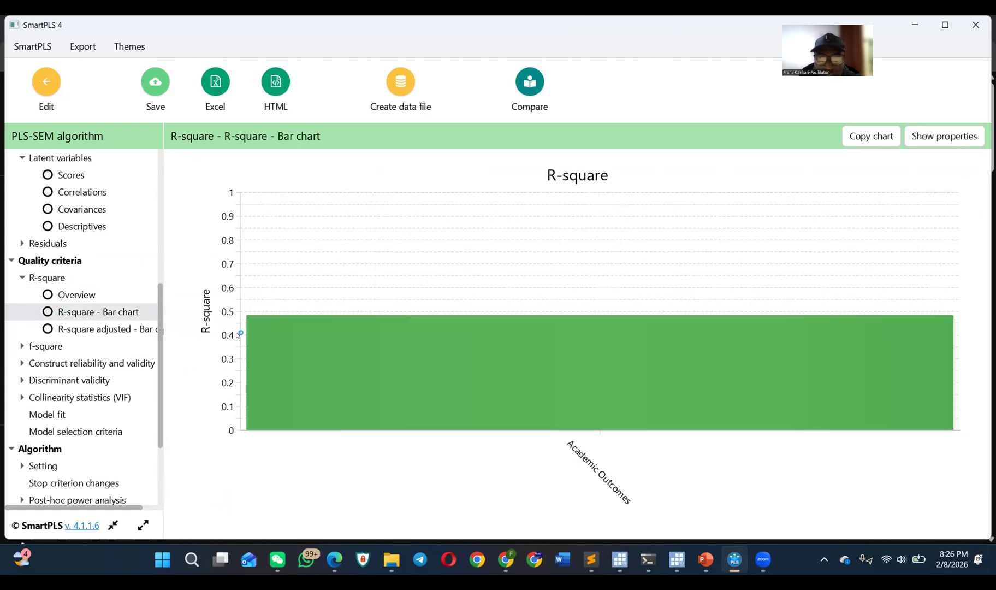
{"action": "left_click", "coordinate": [89, 328]}
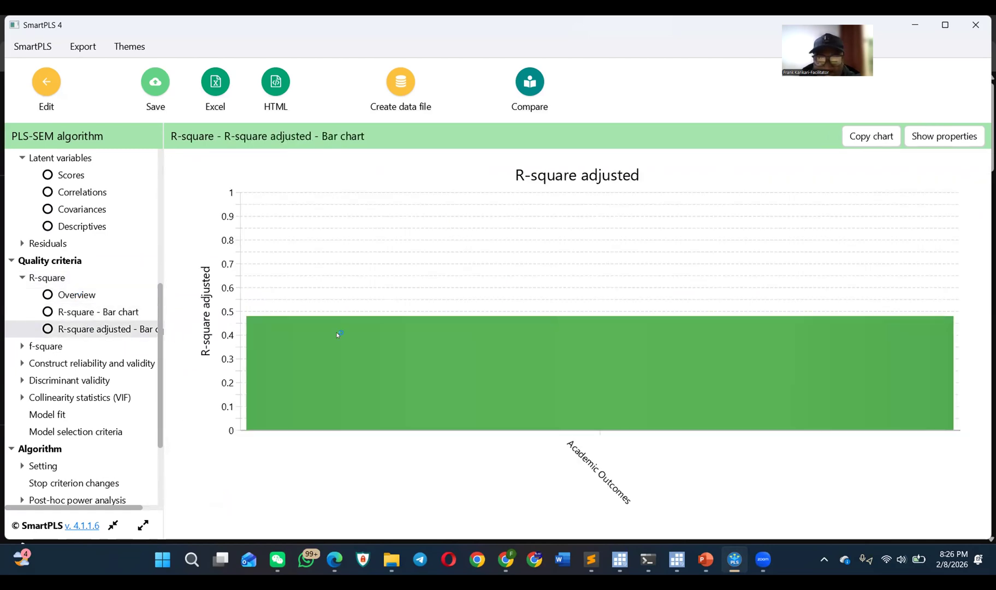
{"action": "left_click", "coordinate": [46, 346]}
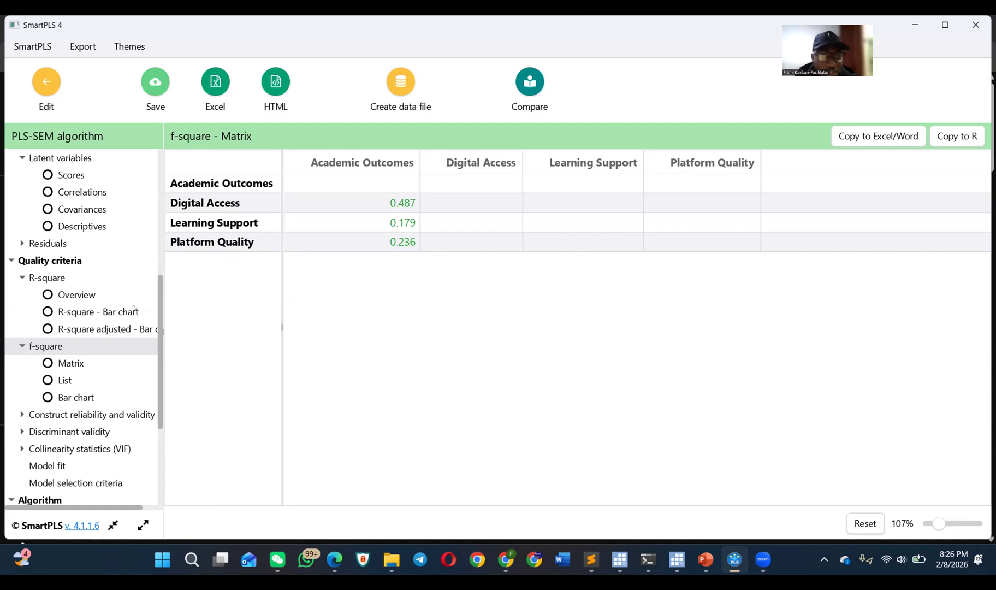
Step: Examine Cronbach's alpha, composite reliability and average variance extracted of each construct in the construct reliability and validity overview
{"action": "scroll", "coordinate": [35, 358], "scroll_direction": "down", "scroll_amount": 3}
{"action": "left_click", "coordinate": [68, 320]}
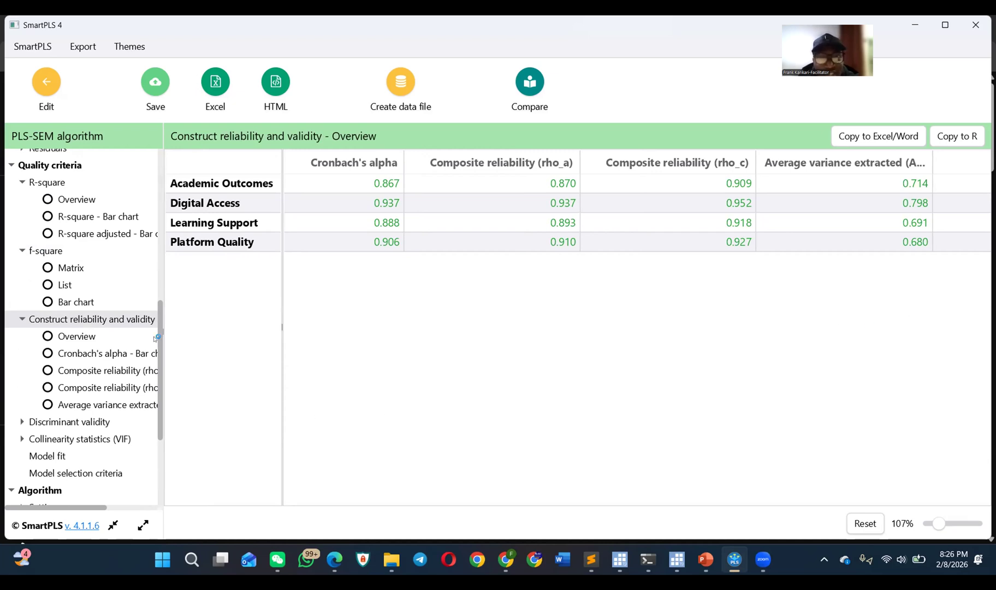
{"action": "scroll", "coordinate": [47, 235], "scroll_direction": "up", "scroll_amount": 6}
{"action": "scroll", "coordinate": [73, 183], "scroll_direction": "down", "scroll_amount": 3}
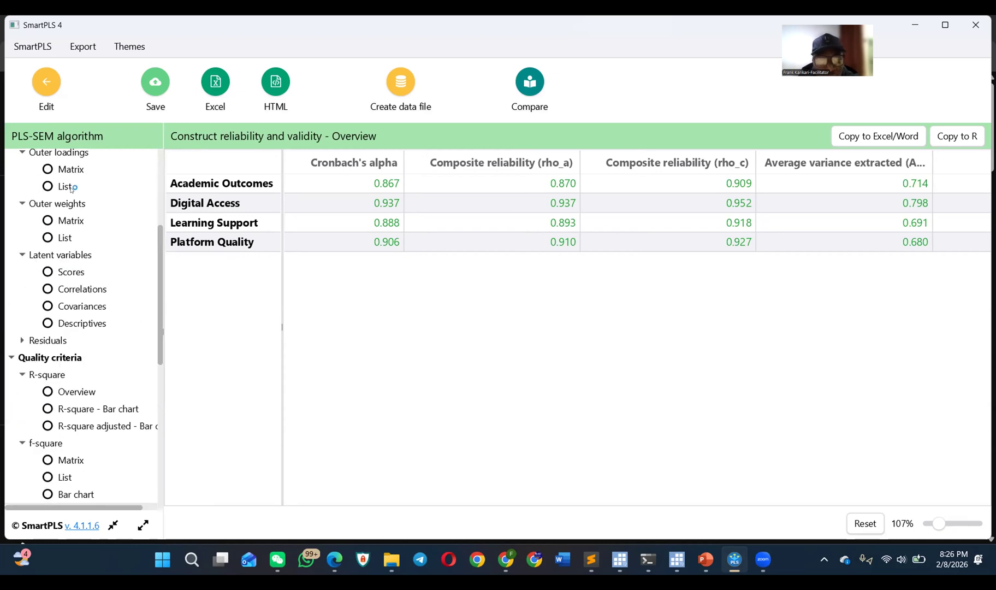
{"action": "scroll", "coordinate": [71, 188], "scroll_direction": "down", "scroll_amount": 5}
{"action": "scroll", "coordinate": [78, 237], "scroll_direction": "up", "scroll_amount": 3}
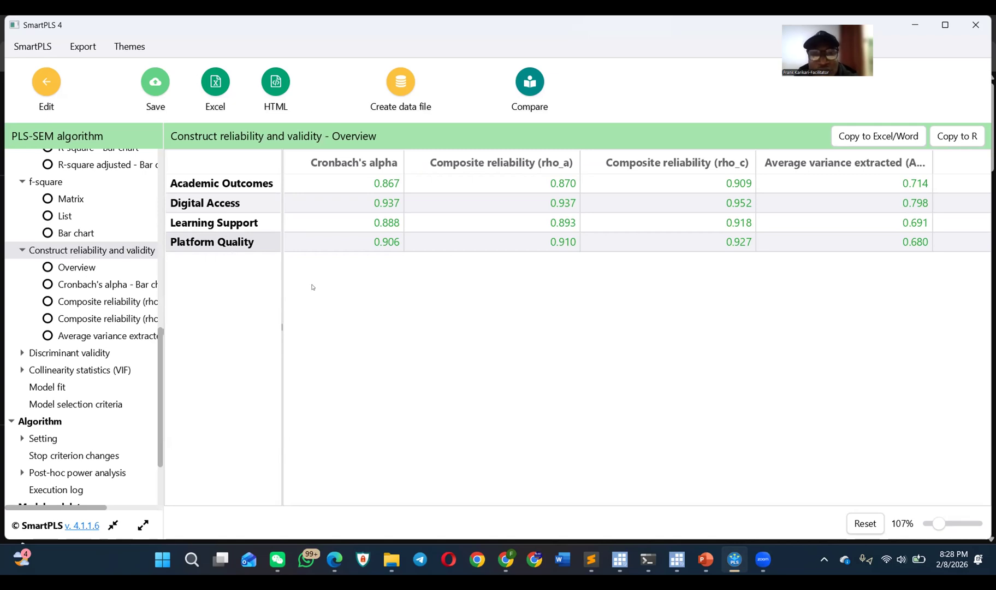
Step: Revisit the latent variable scores and view the composite reliability (rho_c) bar chart of the constructs
{"action": "scroll", "coordinate": [132, 305], "scroll_direction": "up", "scroll_amount": 3}
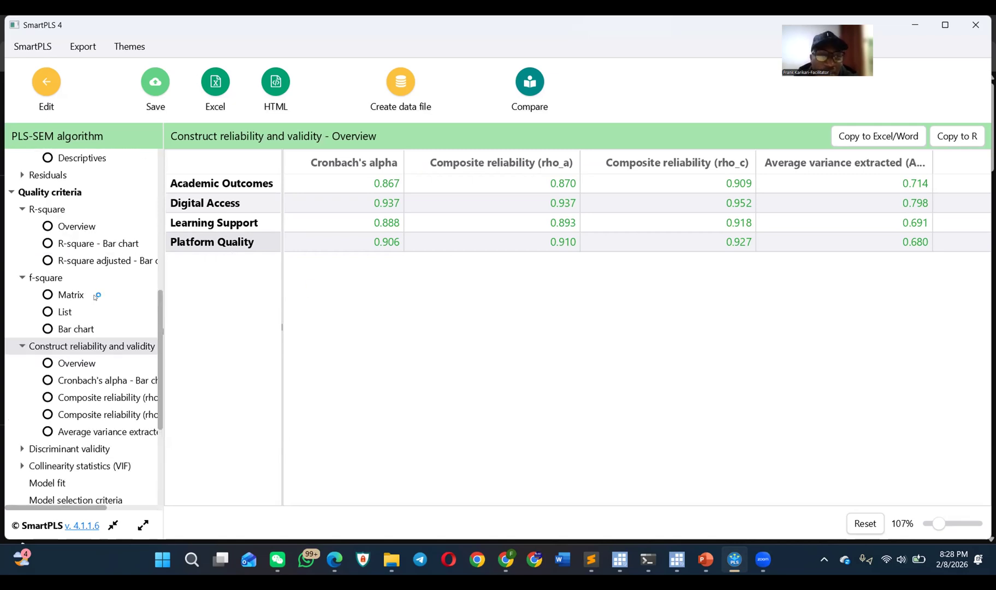
{"action": "scroll", "coordinate": [71, 226], "scroll_direction": "up", "scroll_amount": 3}
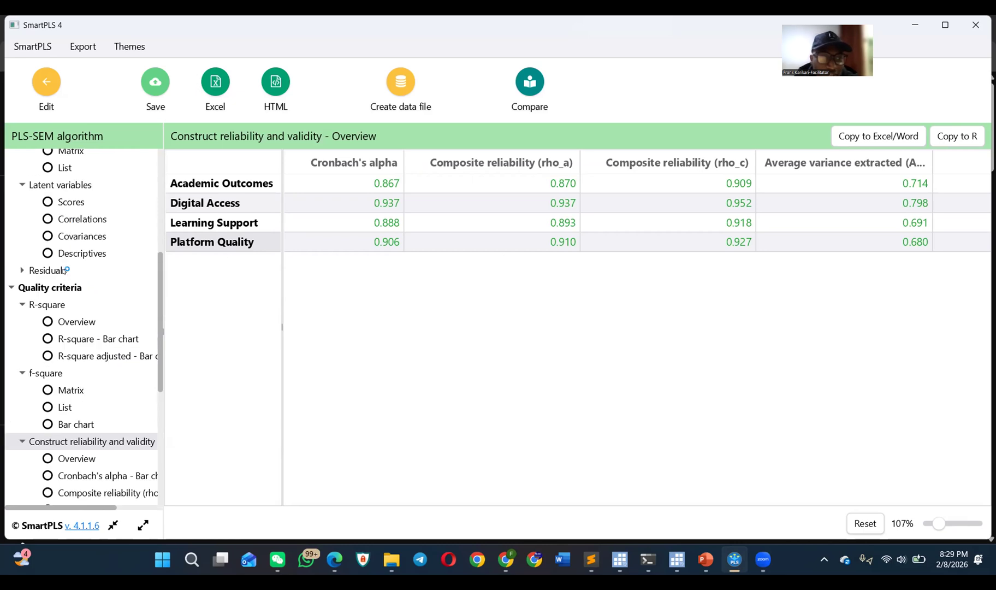
{"action": "left_click", "coordinate": [95, 208]}
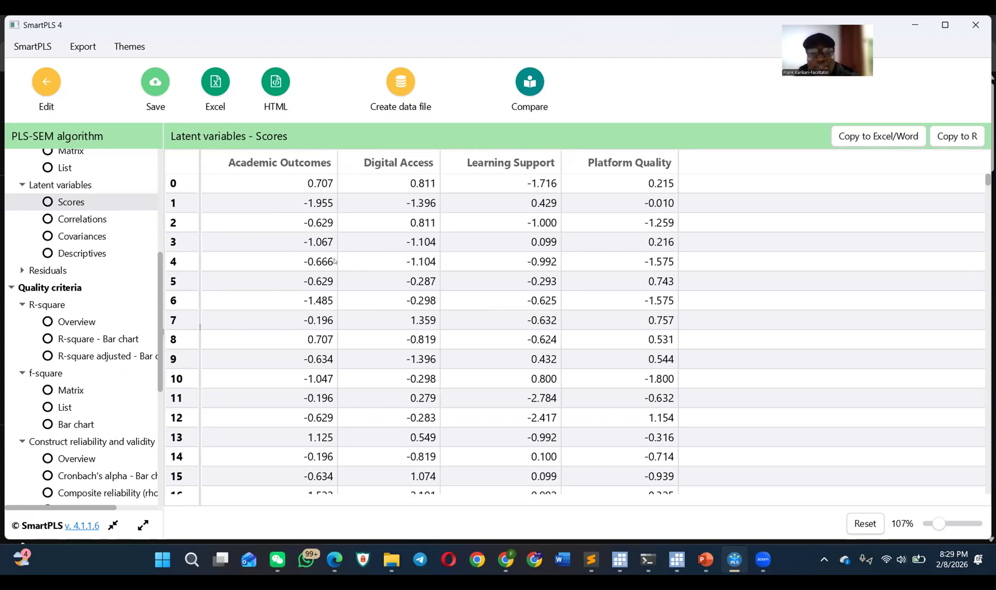
{"action": "scroll", "coordinate": [59, 433], "scroll_direction": "down", "scroll_amount": 3}
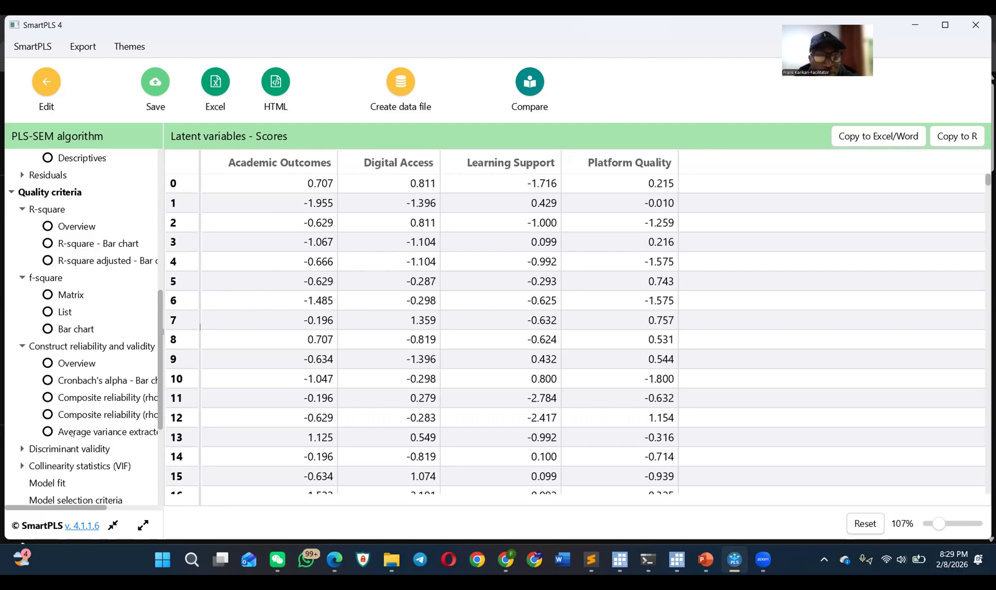
{"action": "left_click", "coordinate": [121, 416]}
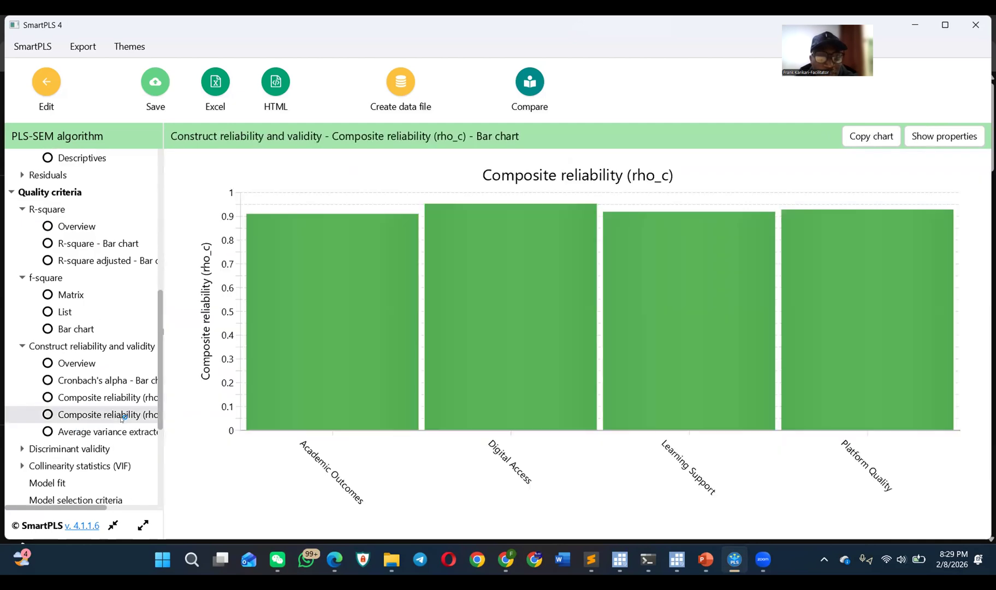
Step: Copy the construct reliability and validity overview for Excel/Word and reduce the table's zoom to 72%
{"action": "scroll", "coordinate": [104, 402], "scroll_direction": "down", "scroll_amount": 6}
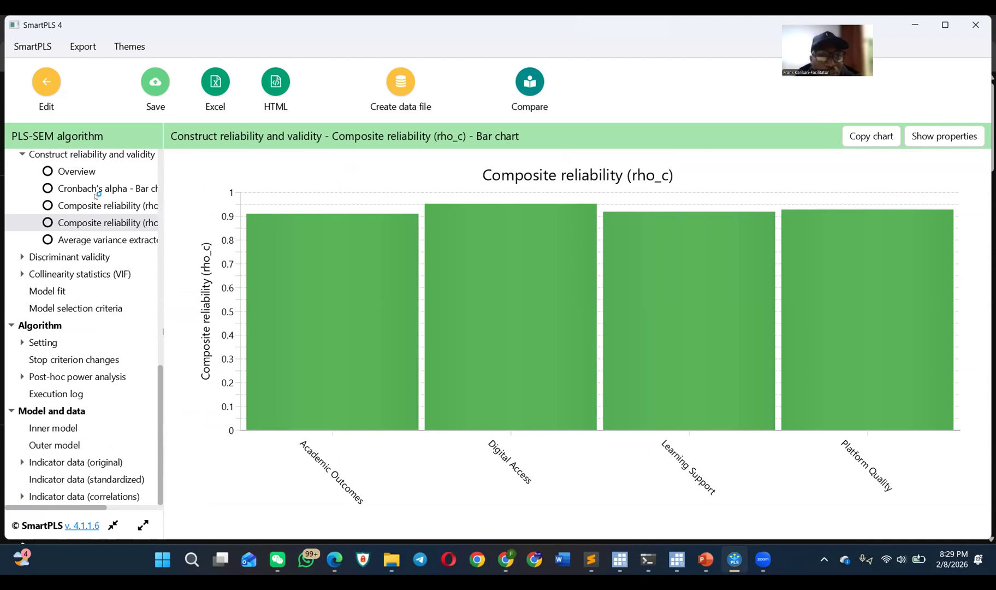
{"action": "left_click", "coordinate": [109, 170]}
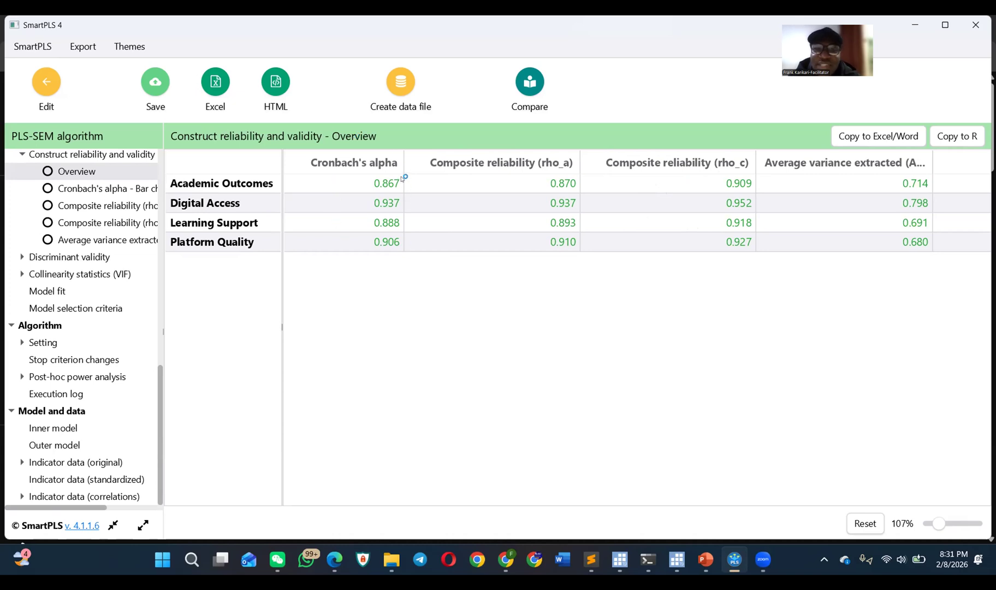
{"action": "scroll", "coordinate": [88, 200], "scroll_direction": "up", "scroll_amount": 3}
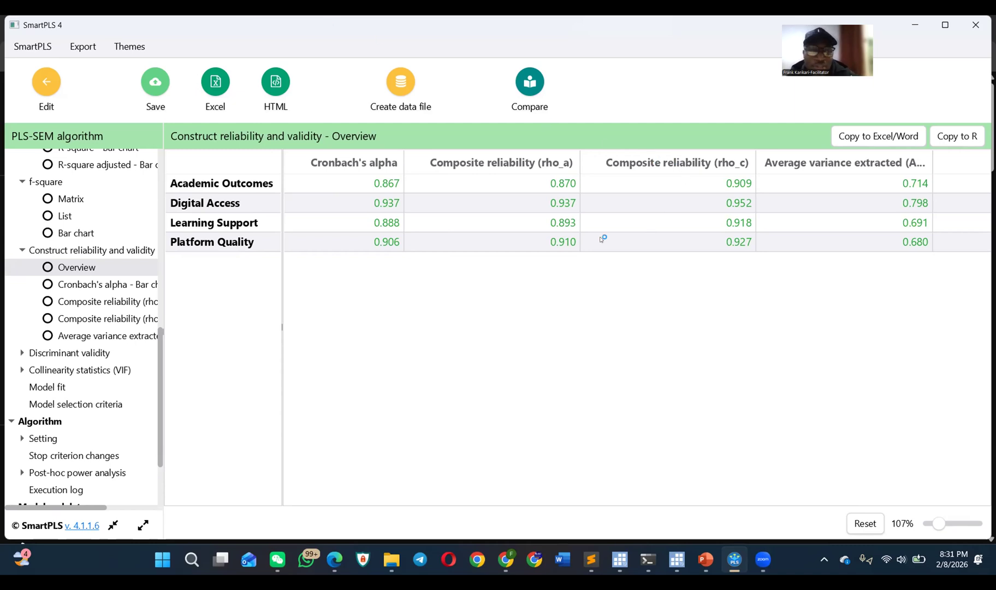
{"action": "scroll", "coordinate": [111, 253], "scroll_direction": "up", "scroll_amount": 2}
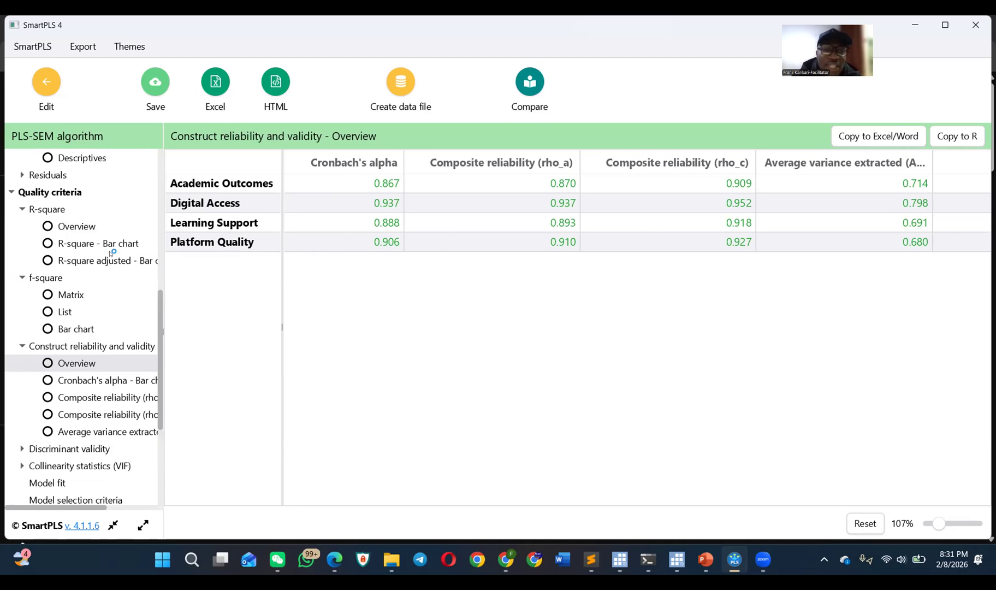
{"action": "scroll", "coordinate": [96, 262], "scroll_direction": "down", "scroll_amount": 3}
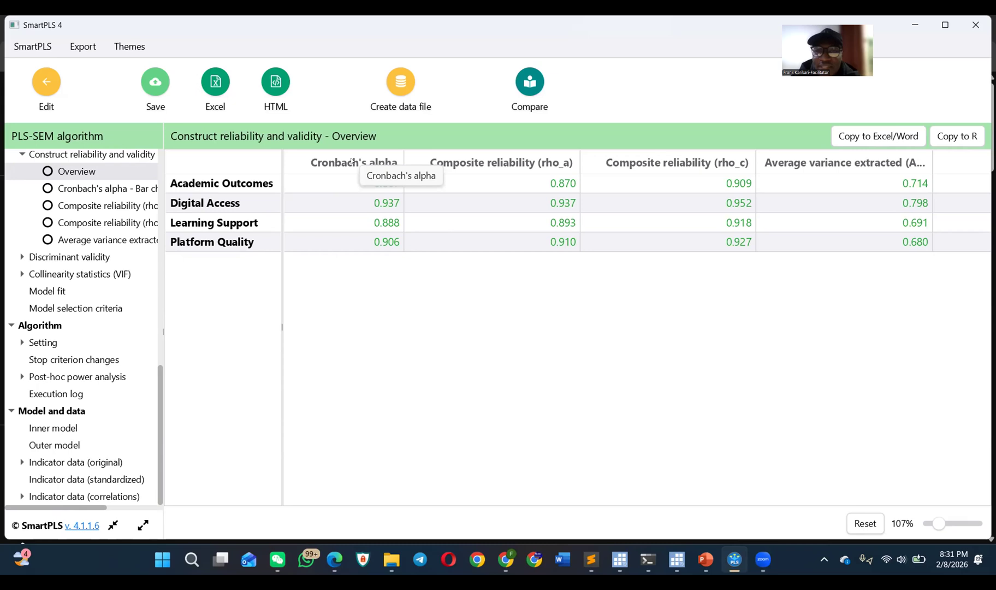
{"action": "left_click", "coordinate": [870, 136]}
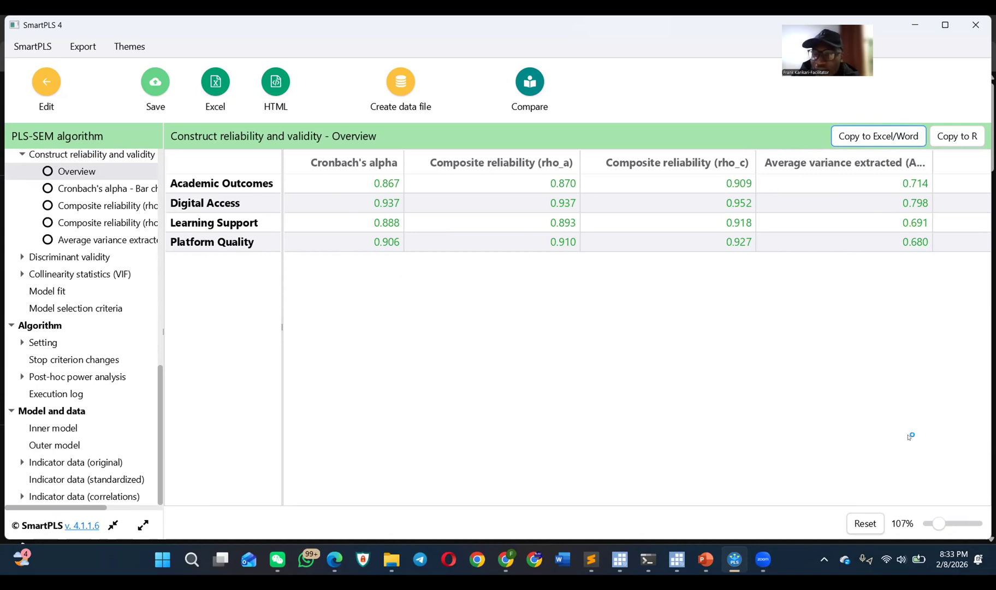
{"action": "left_click", "coordinate": [939, 520]}
{"action": "left_click_drag", "start_coordinate": [939, 520], "coordinate": [933, 520]}
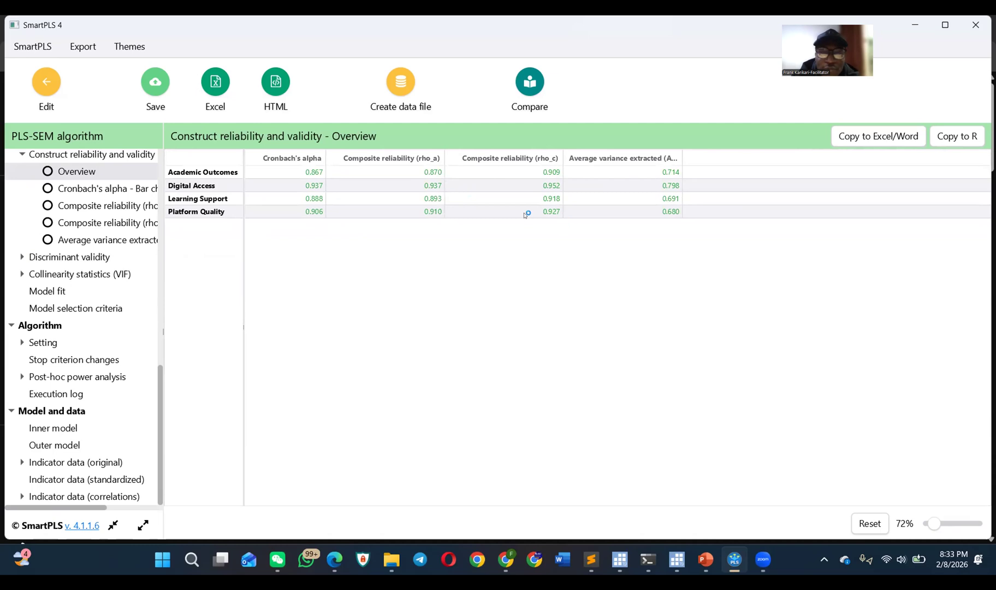
Step: Open the heterotrait-monotrait ratio (HTMT) matrix under Discriminant validity and enlarge the table's zoom to 122%
{"action": "left_click", "coordinate": [20, 256]}
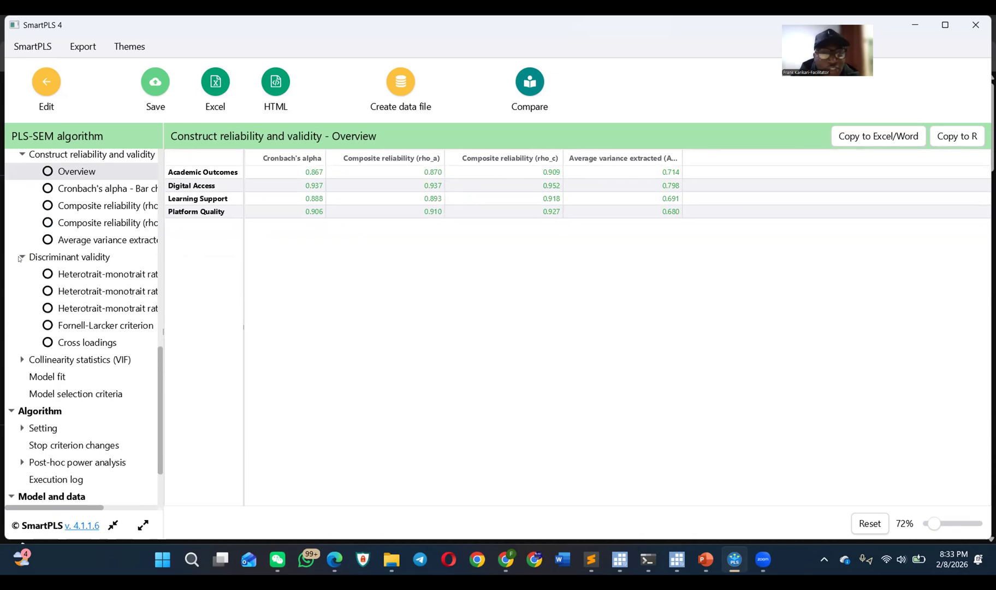
{"action": "left_click", "coordinate": [71, 259]}
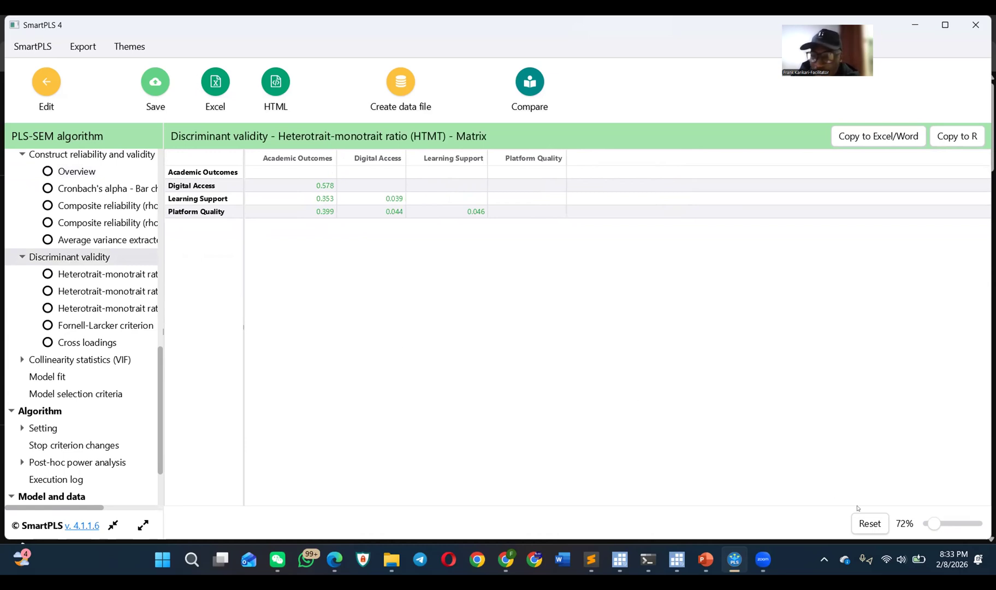
{"action": "left_click_drag", "start_coordinate": [935, 524], "coordinate": [941, 525]}
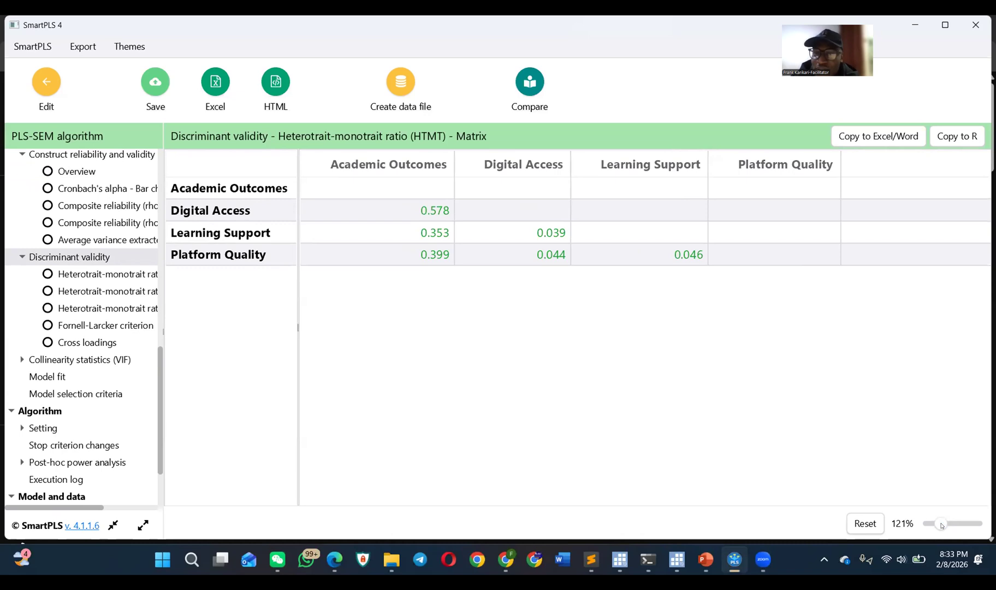
{"action": "left_click_drag", "start_coordinate": [942, 525], "coordinate": [943, 525]}
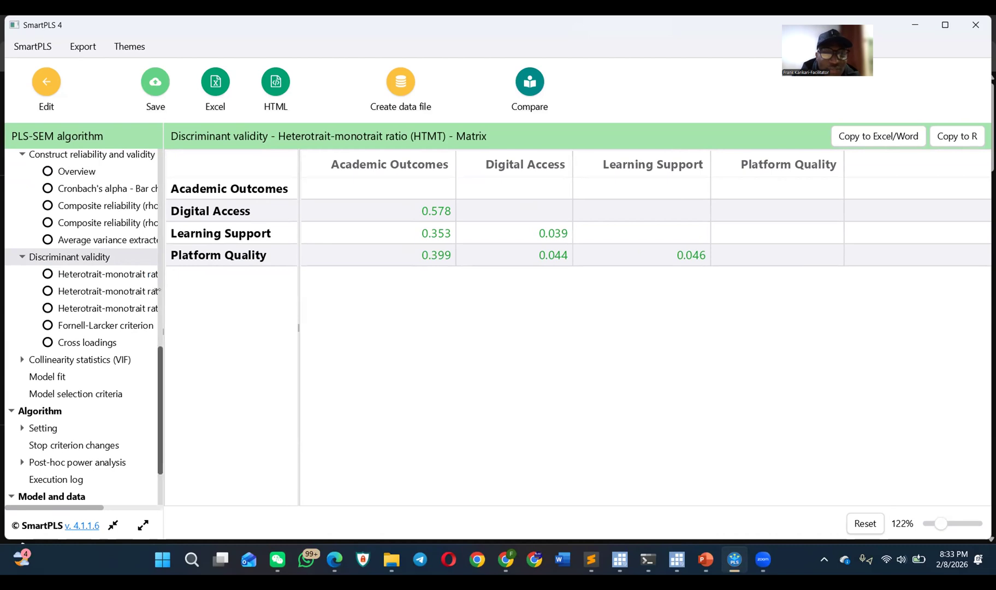
Step: Widen the report's navigation tree to read the full discriminant validity entry names, and narrow it again to slightly above its original width
{"action": "left_click_drag", "start_coordinate": [163, 300], "coordinate": [249, 300]}
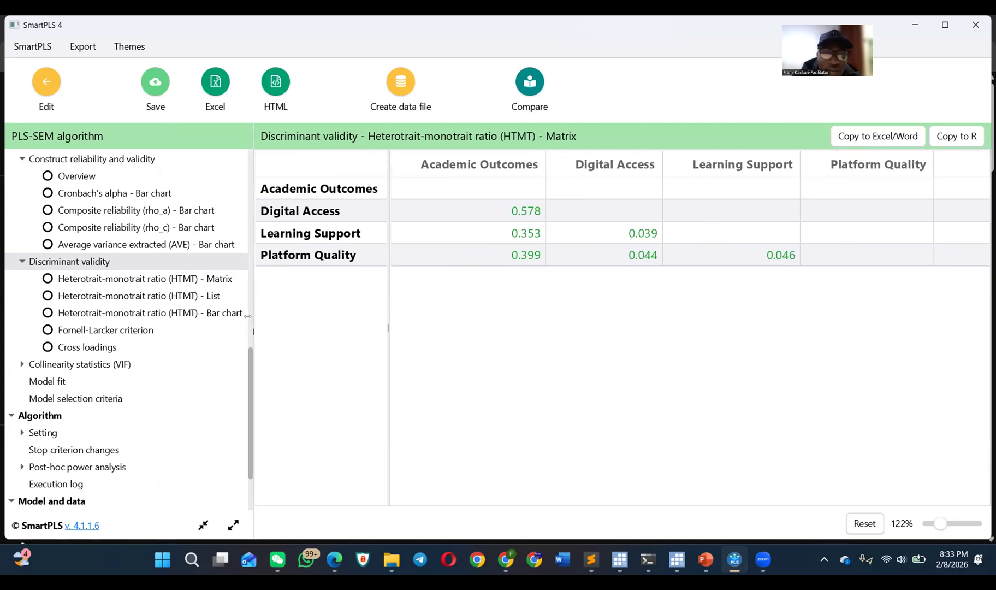
{"action": "left_click_drag", "start_coordinate": [249, 316], "coordinate": [191, 309]}
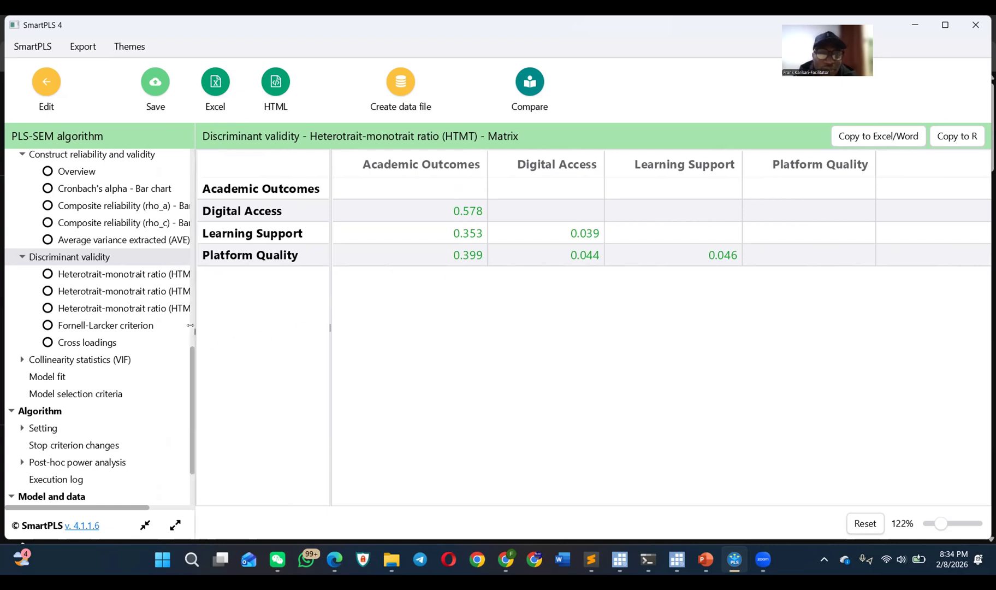
{"action": "left_click_drag", "start_coordinate": [195, 328], "coordinate": [181, 325]}
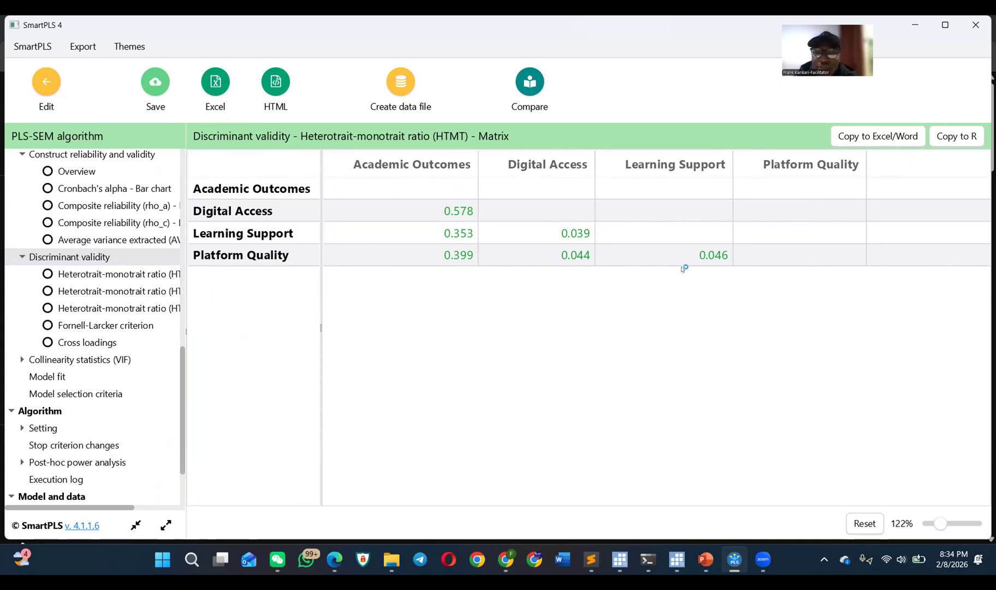
Step: Review the HTMT list, the HTMT bar chart and the Fornell-Larcker criterion table of the constructs
{"action": "left_click", "coordinate": [121, 293]}
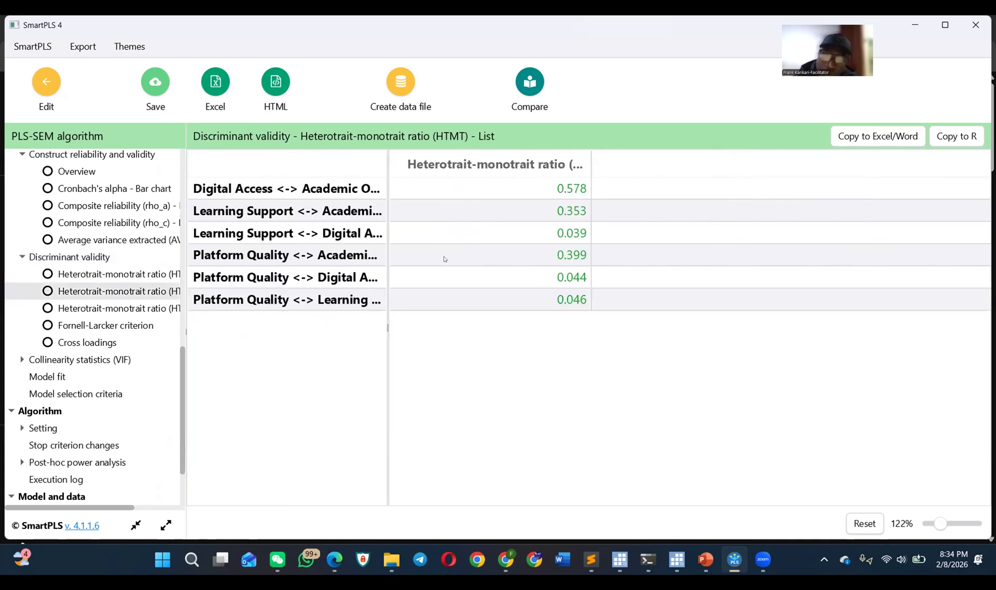
{"action": "left_click", "coordinate": [115, 309]}
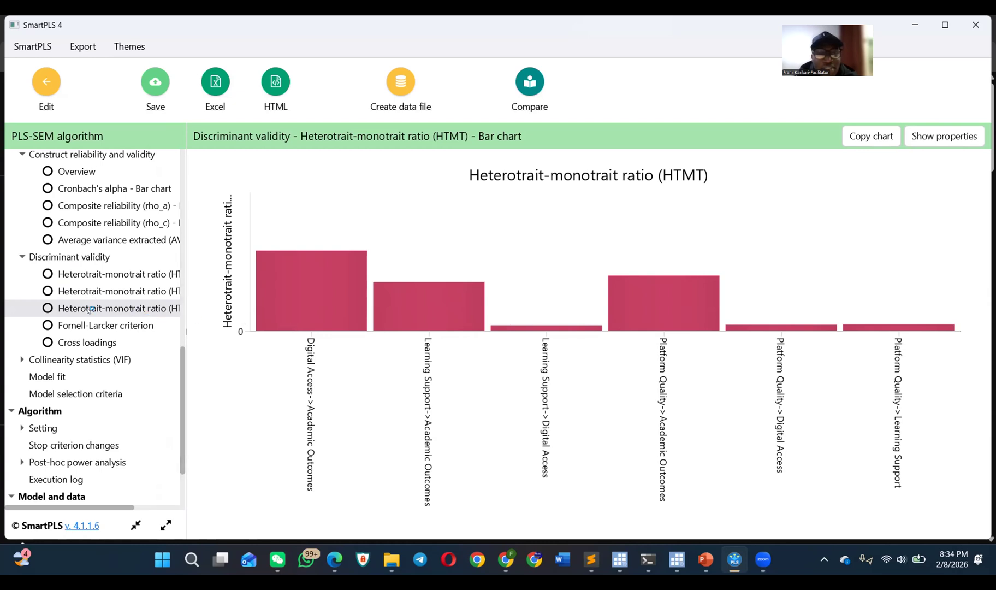
{"action": "left_click", "coordinate": [103, 325]}
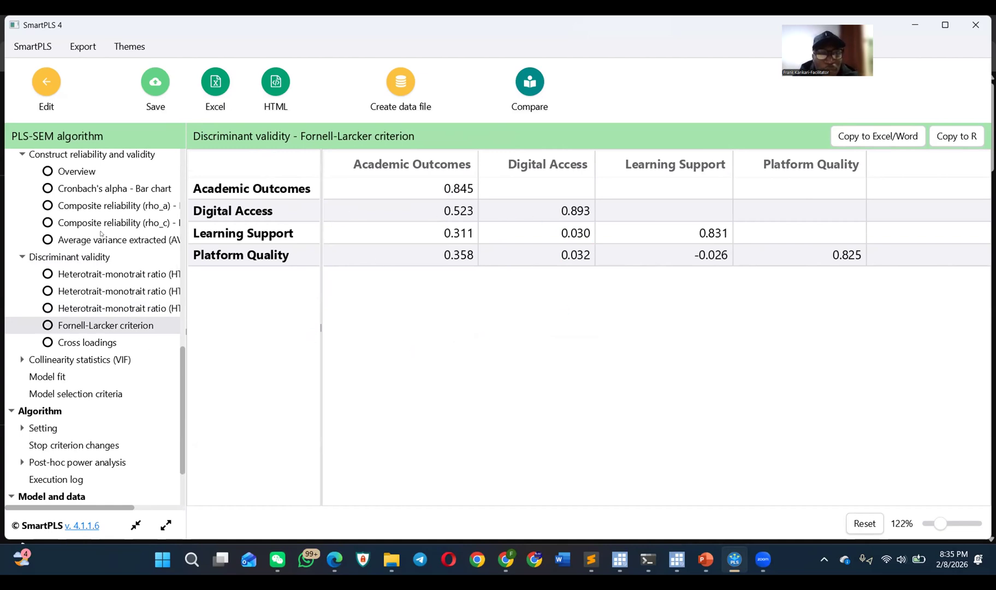
{"action": "scroll", "coordinate": [112, 189], "scroll_direction": "up", "scroll_amount": 3}
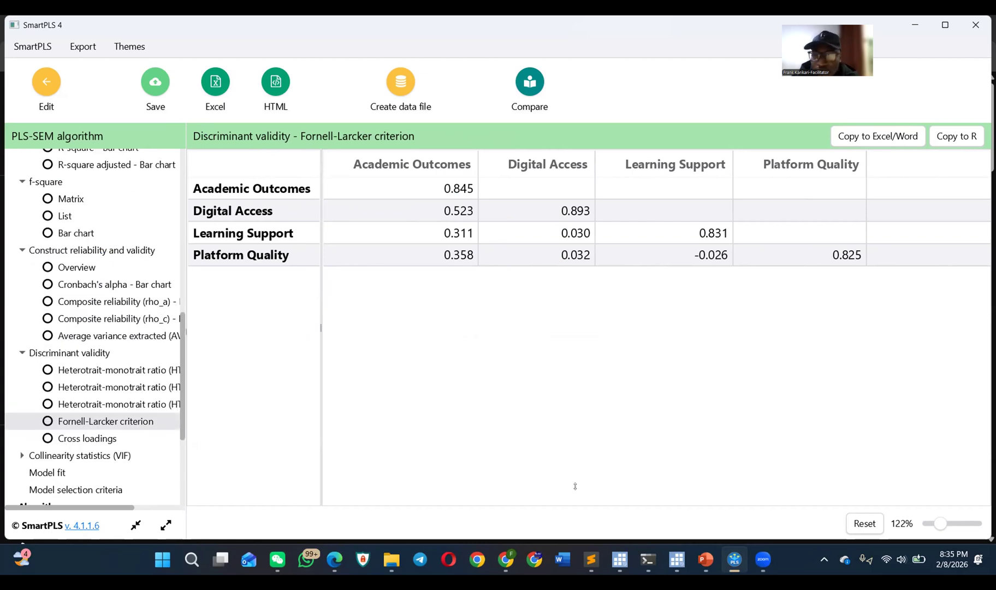
{"action": "mouse_move", "coordinate": [768, 569]}
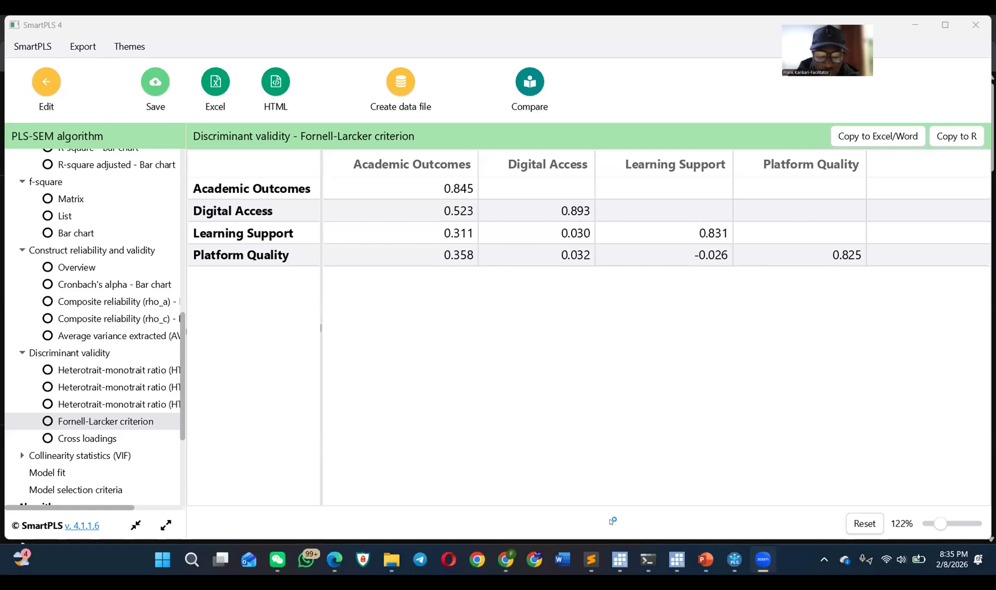
{"action": "left_click", "coordinate": [392, 559]}
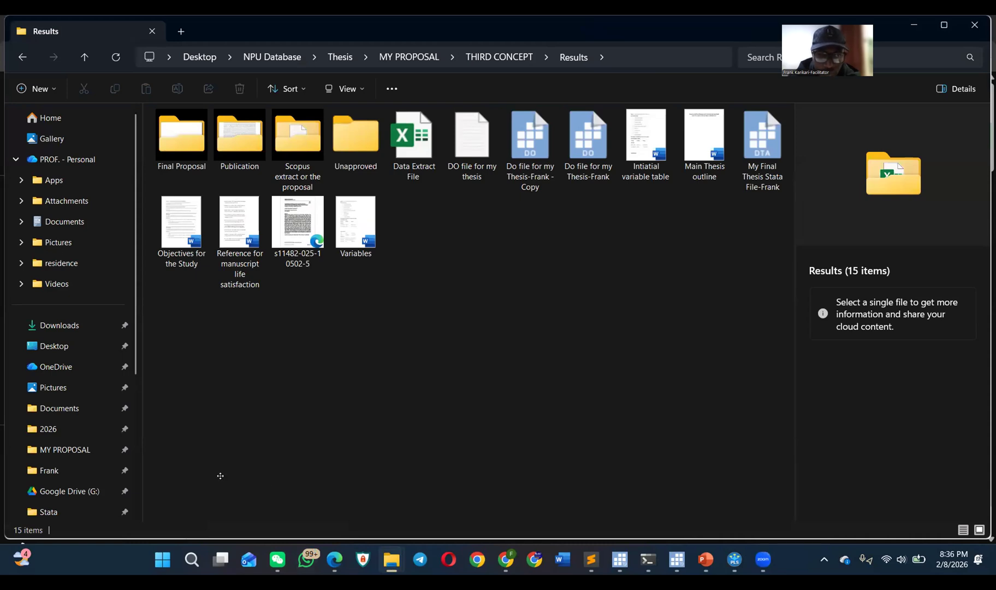
{"action": "left_click", "coordinate": [59, 325]}
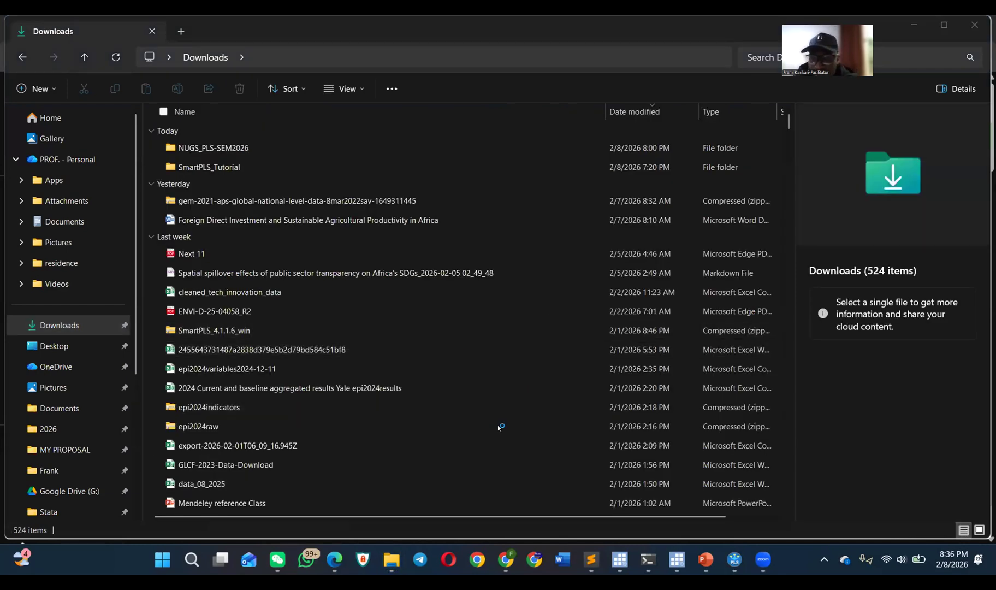
Step: Launch Excel and create a blank workbook
{"action": "key", "text": "super"}
{"action": "type", "text": "excel"}
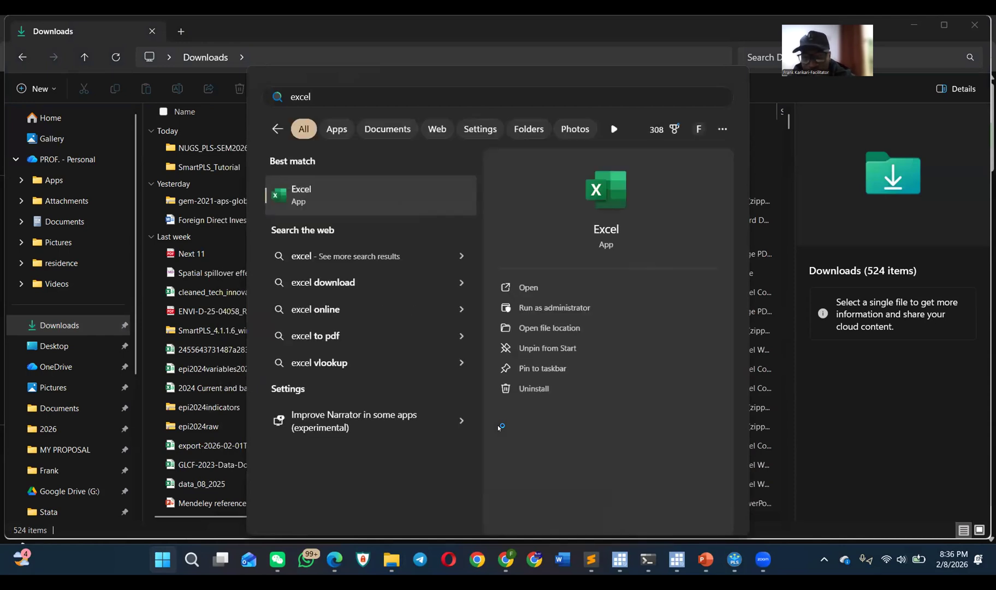
{"action": "key", "text": "Return"}
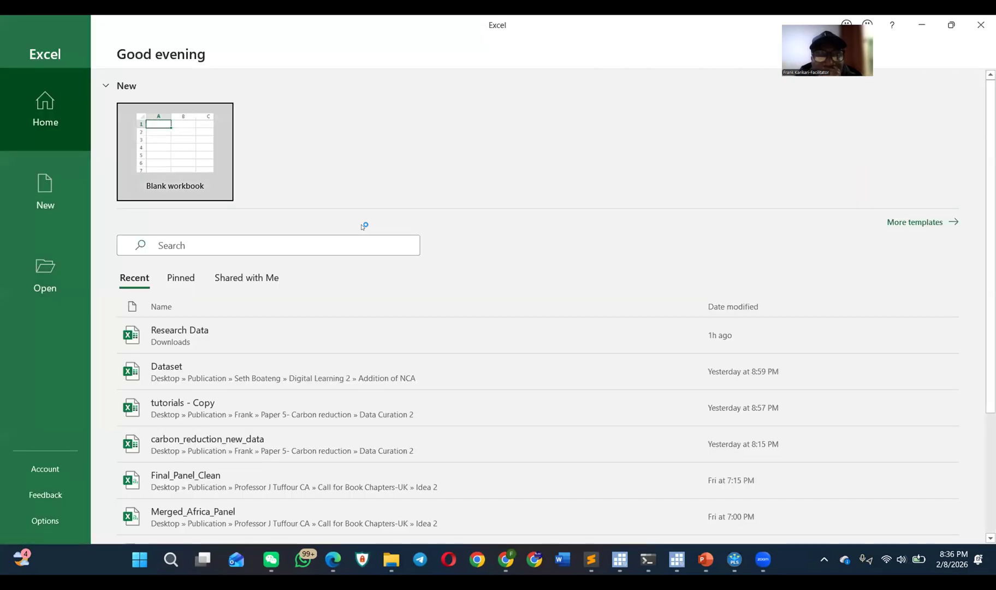
{"action": "left_click", "coordinate": [172, 141]}
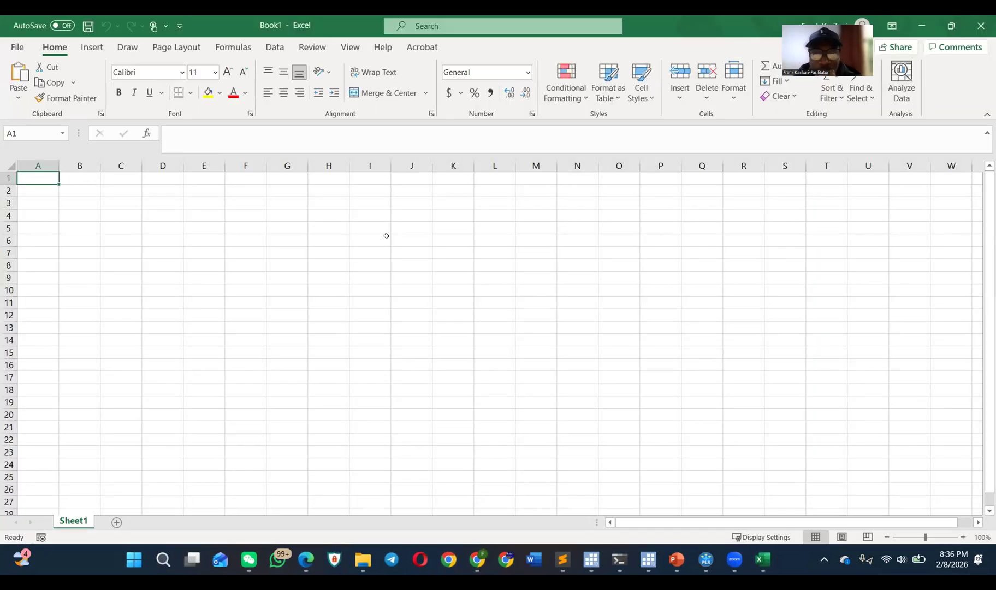
Step: Copy the Fornell-Larcker criterion table from SmartPLS and paste it into the blank Excel sheet at cell A1
{"action": "key", "text": "alt+Tab"}
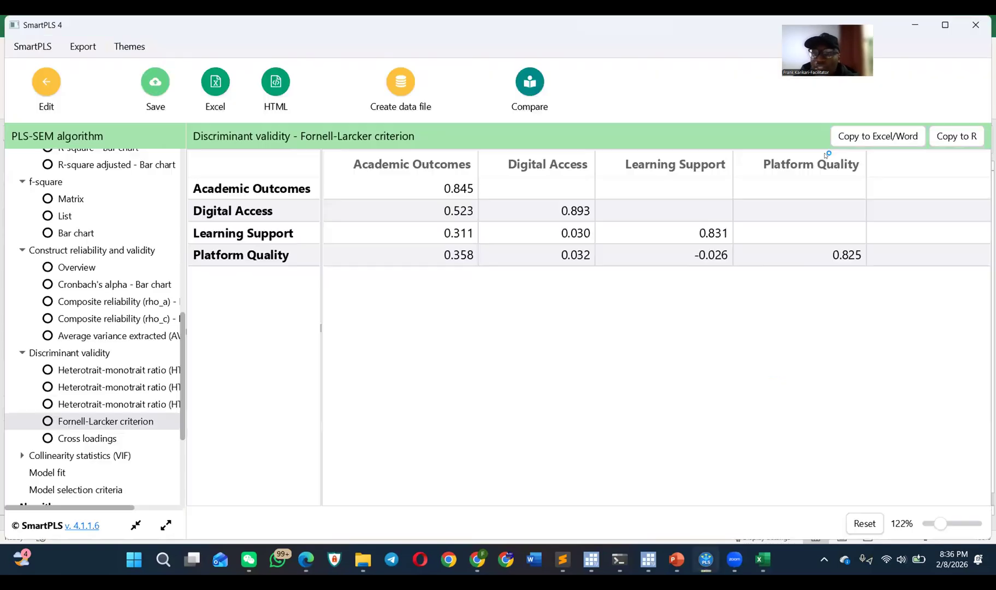
{"action": "left_click", "coordinate": [734, 157]}
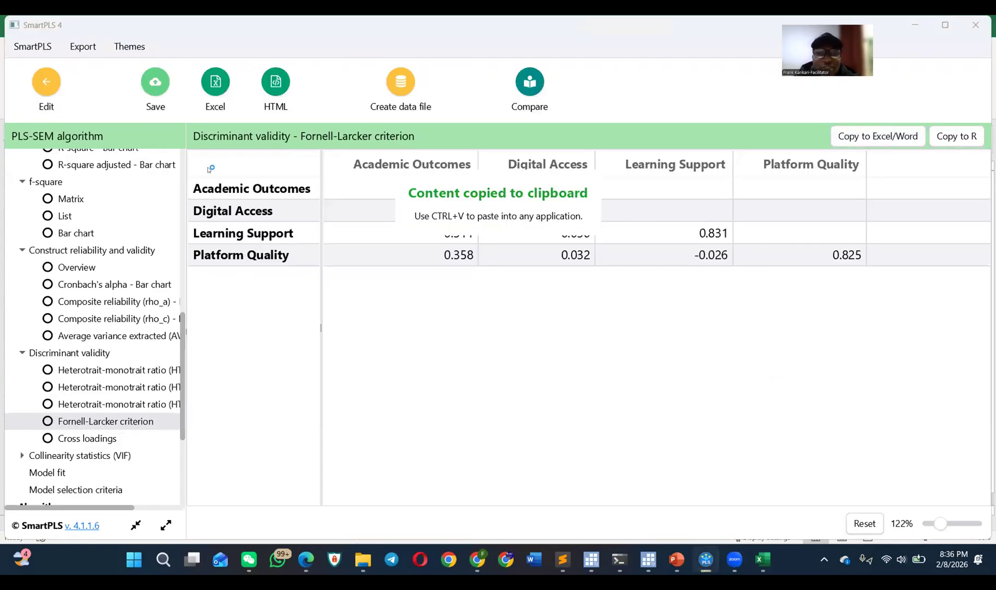
{"action": "key", "text": "alt+Tab"}
{"action": "key", "text": "ctrl+v"}
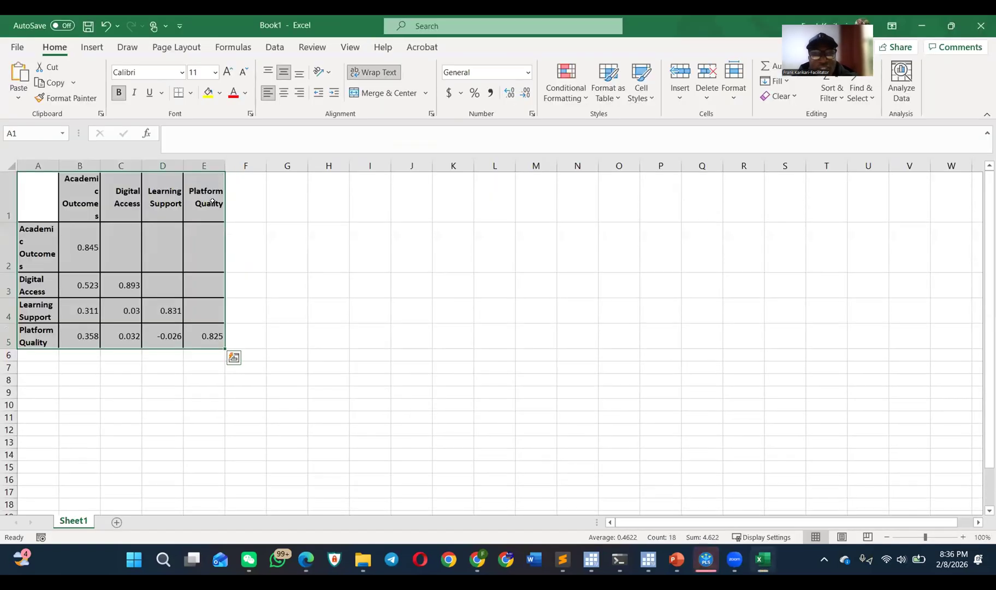
{"action": "left_click", "coordinate": [311, 294]}
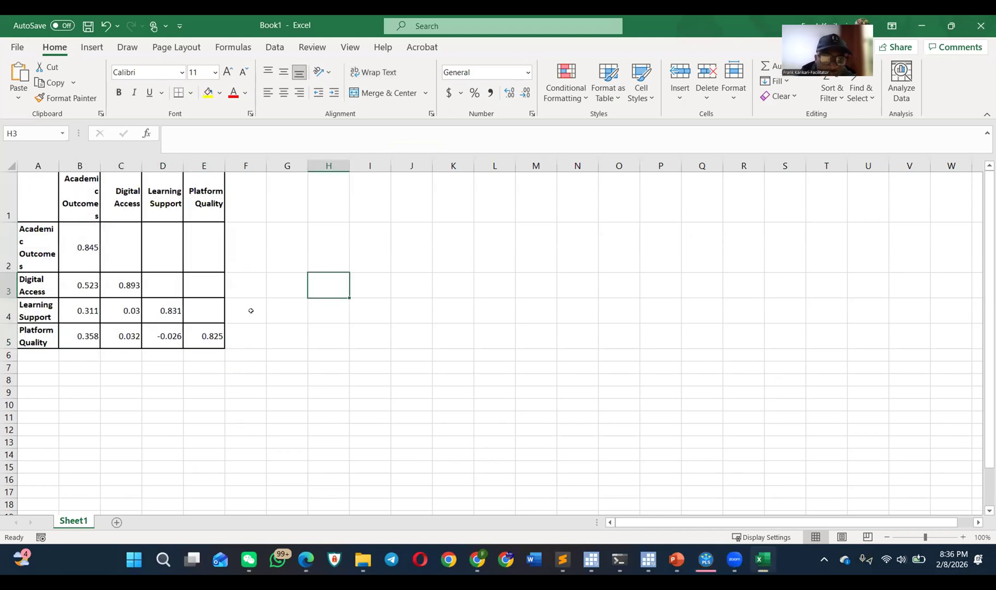
Step: Fill the diagonal cells B2, C3, D4 and E5 of the Fornell-Larcker table with yellow
{"action": "left_click", "coordinate": [70, 236]}
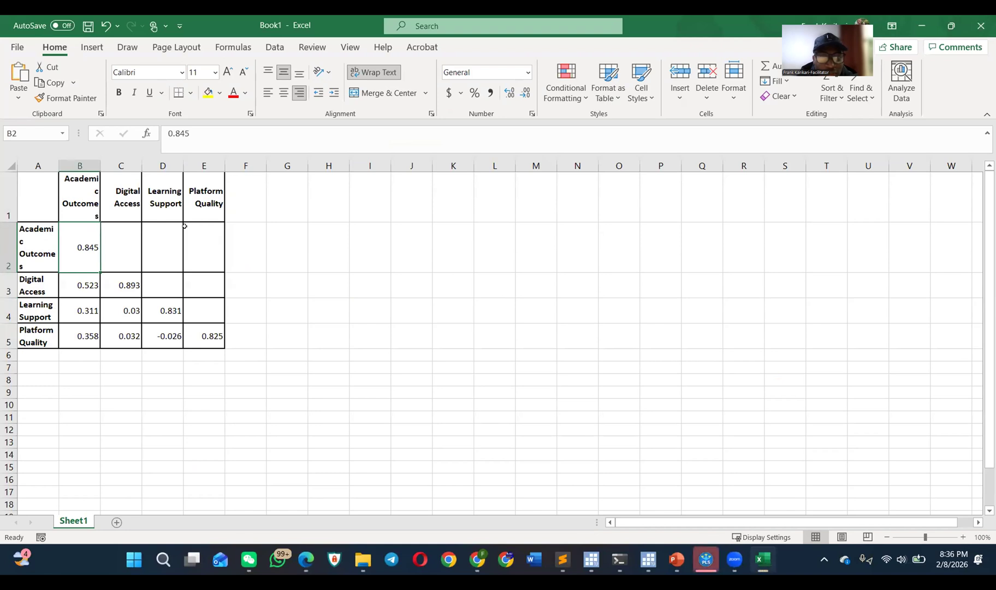
{"action": "left_click", "coordinate": [114, 284], "text": "ctrl"}
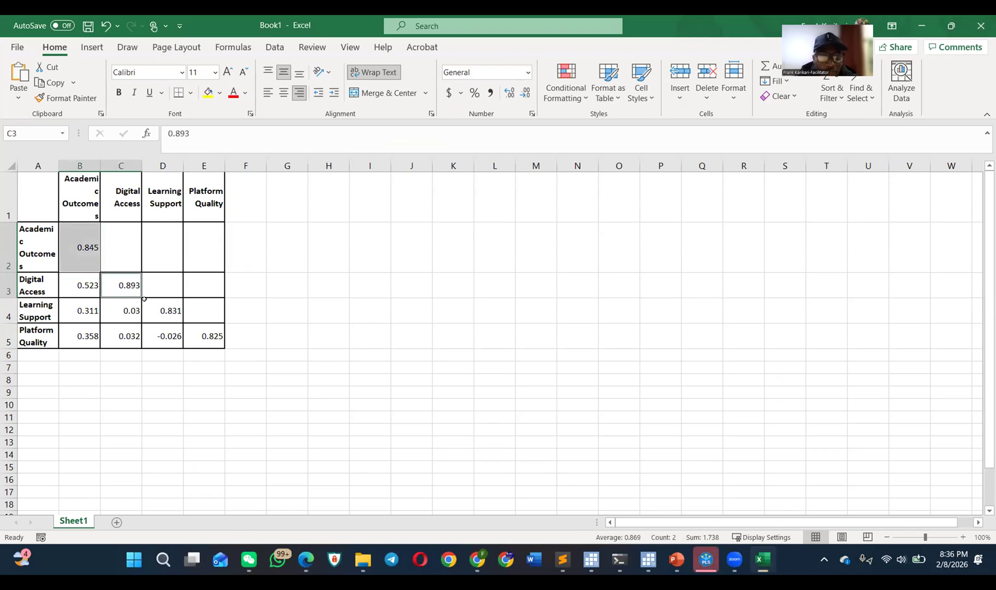
{"action": "left_click", "coordinate": [164, 312], "text": "ctrl"}
{"action": "left_click", "coordinate": [196, 335], "text": "ctrl"}
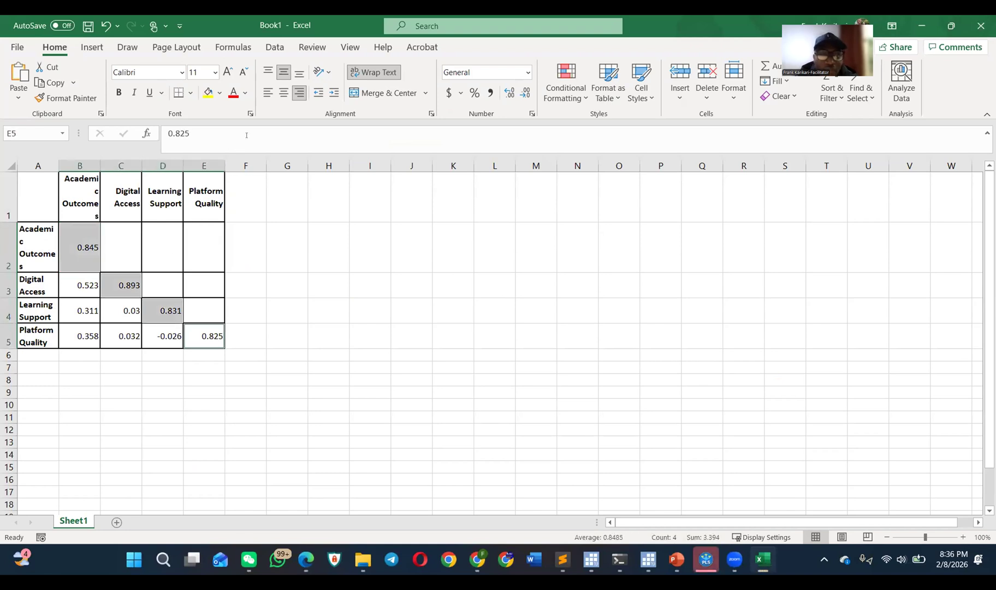
{"action": "left_click", "coordinate": [208, 92]}
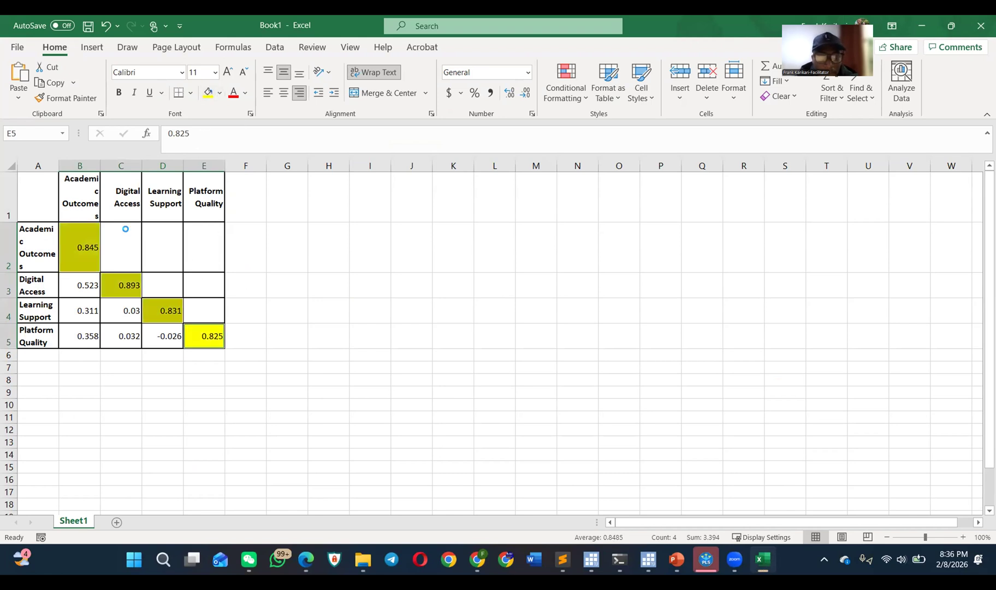
{"action": "scroll", "coordinate": [126, 229], "scroll_direction": "up", "scroll_amount": 4}
{"action": "left_click", "coordinate": [526, 471]}
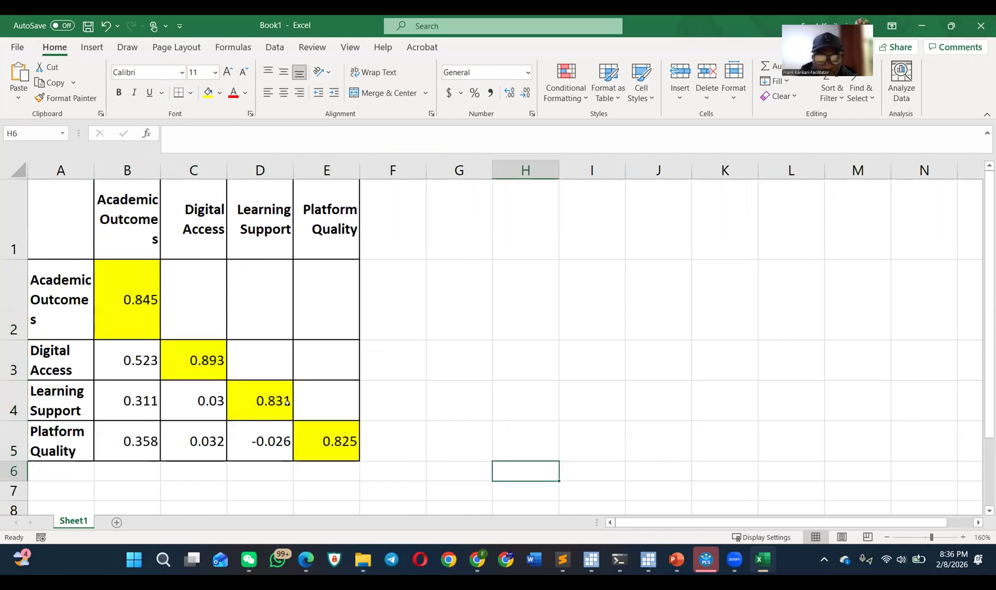
Step: Examine the highlighted Fornell-Larcker table with the worksheet zoomed to 145%
{"action": "scroll", "coordinate": [229, 261], "scroll_direction": "down", "scroll_amount": 3}
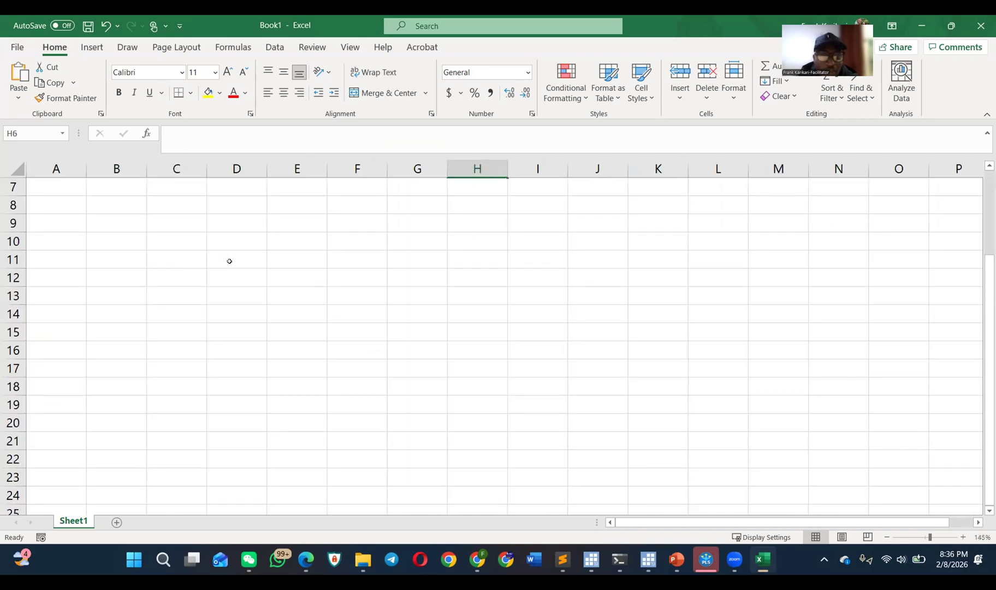
{"action": "scroll", "coordinate": [230, 261], "scroll_direction": "up", "scroll_amount": 2}
{"action": "scroll", "coordinate": [229, 262], "scroll_direction": "up", "scroll_amount": 3}
{"action": "scroll", "coordinate": [230, 262], "scroll_direction": "down", "scroll_amount": 3}
{"action": "scroll", "coordinate": [212, 261], "scroll_direction": "up", "scroll_amount": 3}
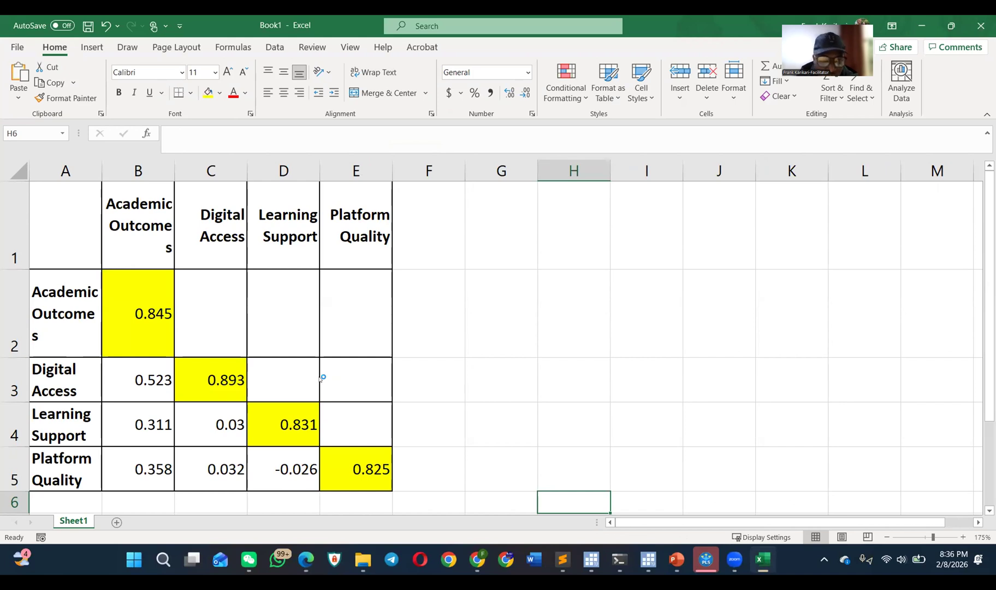
{"action": "scroll", "coordinate": [129, 318], "scroll_direction": "down", "scroll_amount": 3}
{"action": "scroll", "coordinate": [129, 318], "scroll_direction": "up", "scroll_amount": 1}
{"action": "scroll", "coordinate": [129, 318], "scroll_direction": "up", "scroll_amount": 3}
{"action": "scroll", "coordinate": [130, 320], "scroll_direction": "down", "scroll_amount": 3}
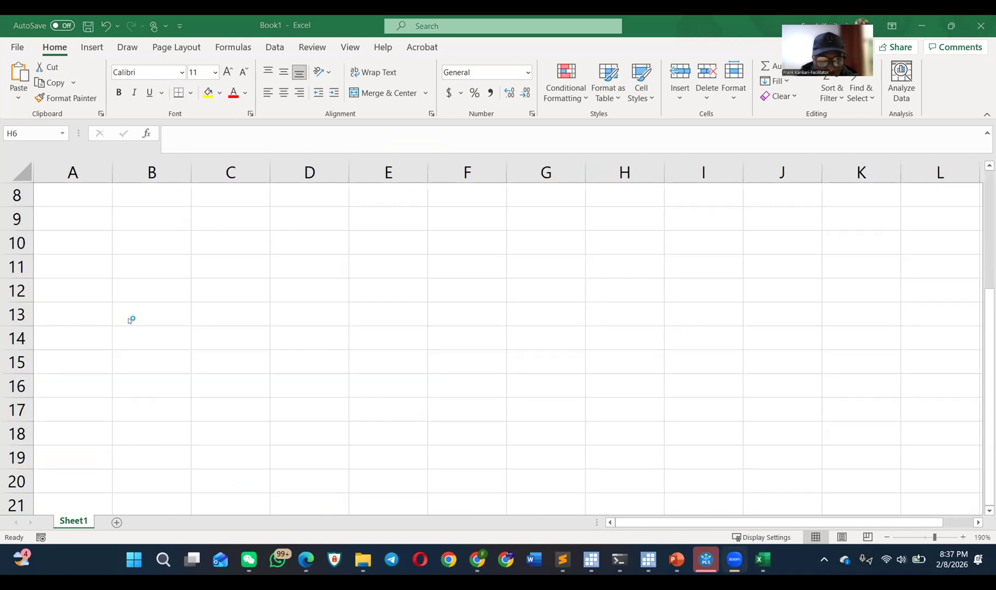
{"action": "scroll", "coordinate": [130, 320], "scroll_direction": "down", "scroll_amount": 1}
{"action": "scroll", "coordinate": [128, 320], "scroll_direction": "up", "scroll_amount": 2}
{"action": "scroll", "coordinate": [130, 320], "scroll_direction": "down", "scroll_amount": 3}
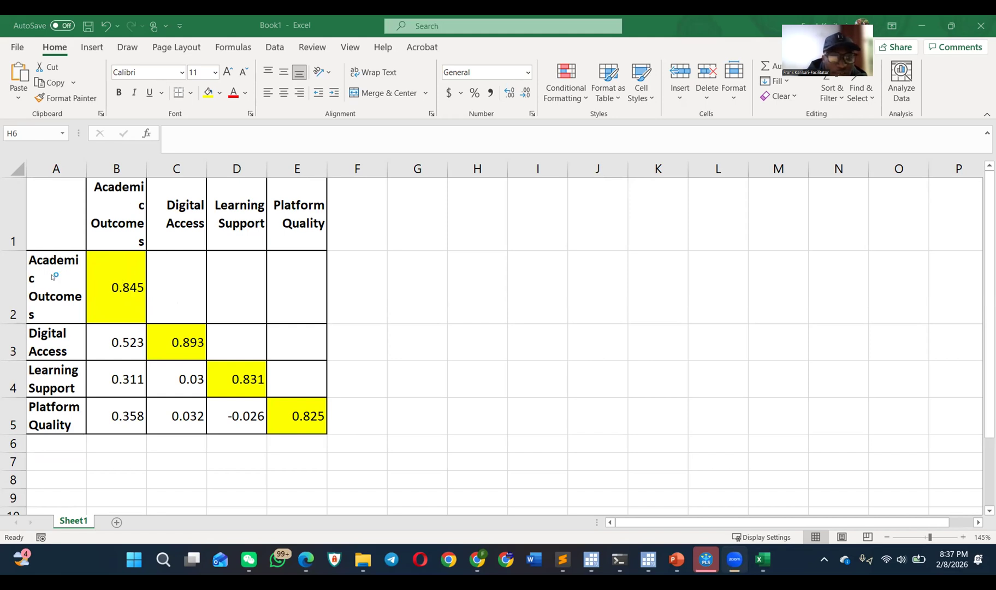
Step: Compare the Academic Outcomes diagonal value in B2 with the correlations below it in B3 to B5
{"action": "left_click", "coordinate": [135, 285]}
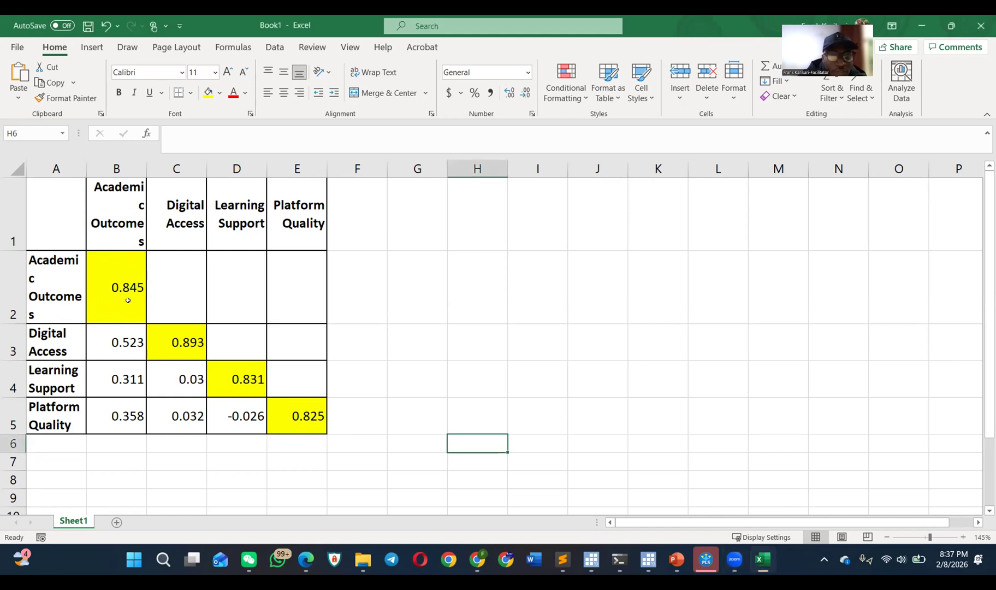
{"action": "left_click", "coordinate": [121, 327]}
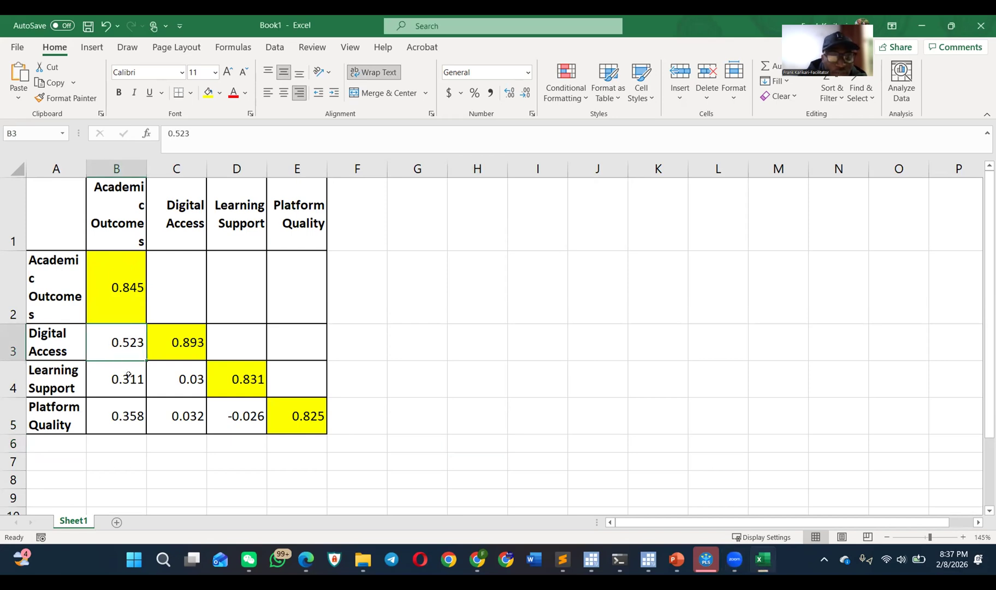
{"action": "left_click", "coordinate": [129, 375]}
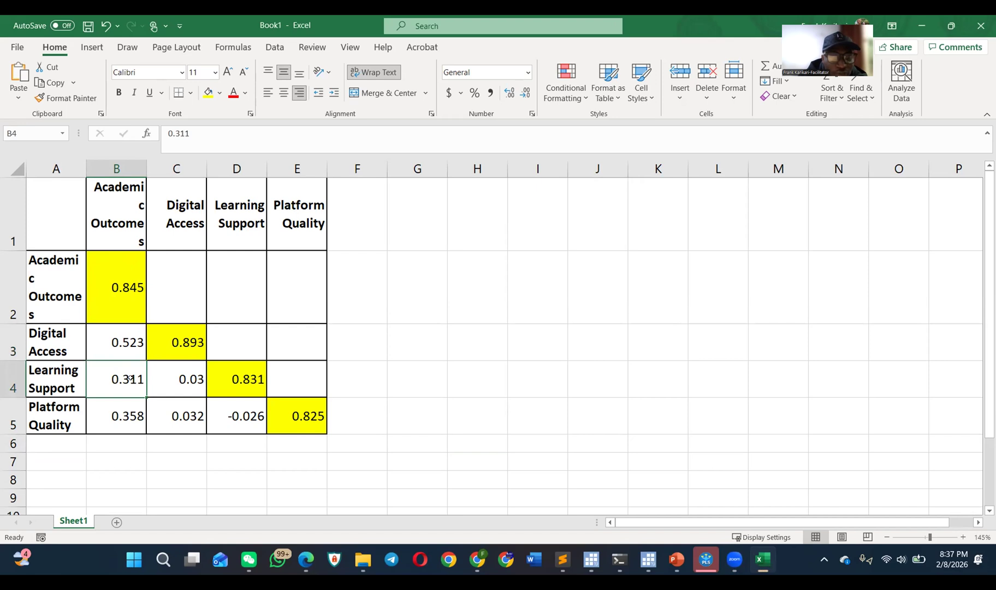
{"action": "key", "text": "Down"}
{"action": "double_click", "coordinate": [119, 284]}
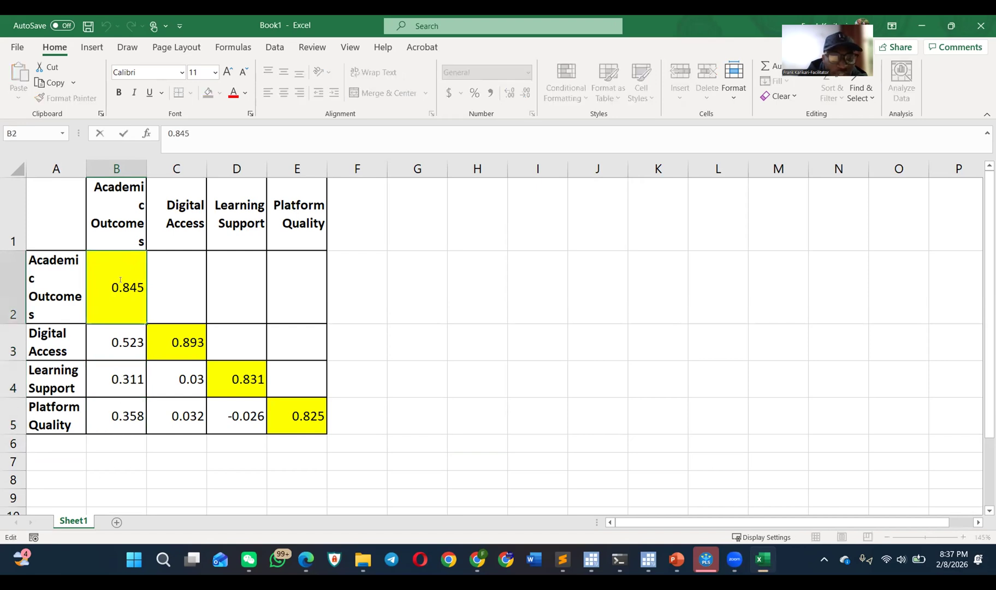
{"action": "left_click_drag", "start_coordinate": [121, 349], "coordinate": [126, 416]}
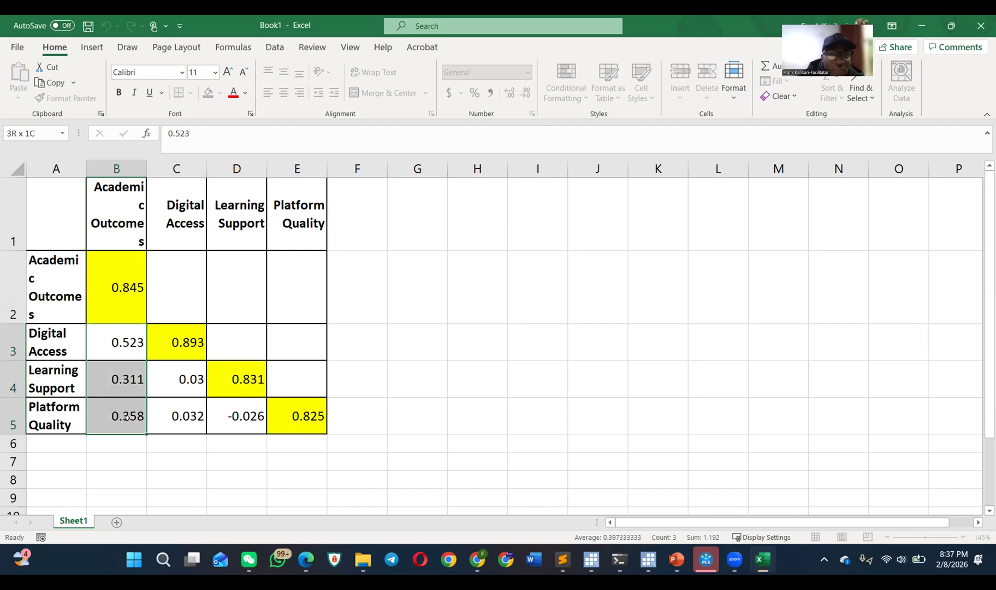
Step: Compare the Digital Access, Learning Support and Platform Quality diagonal values in C3, D4 and E5 with their neighbouring correlations
{"action": "left_click_drag", "start_coordinate": [126, 417], "coordinate": [126, 416]}
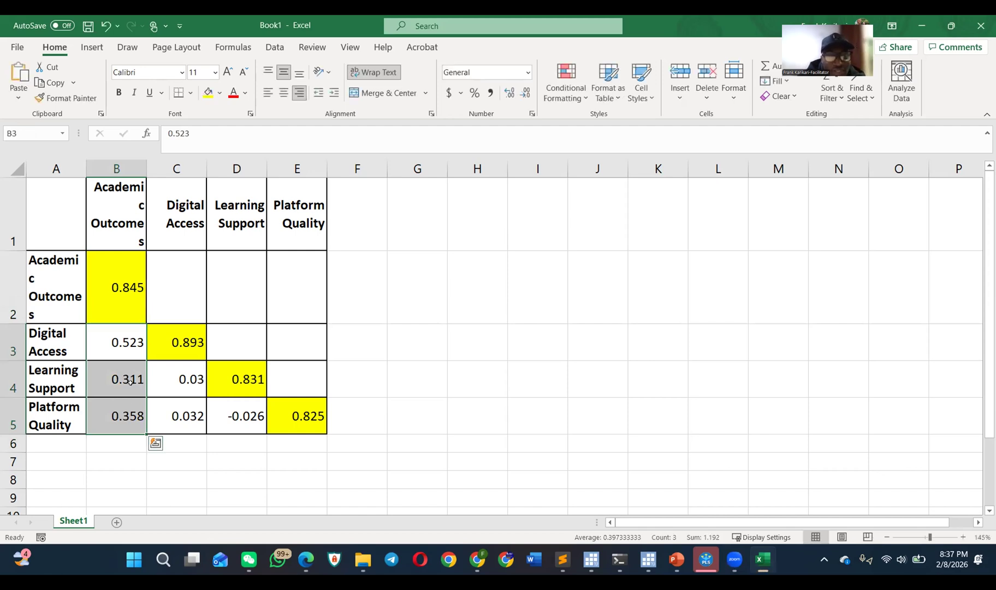
{"action": "left_click", "coordinate": [180, 208]}
{"action": "left_click", "coordinate": [178, 342]}
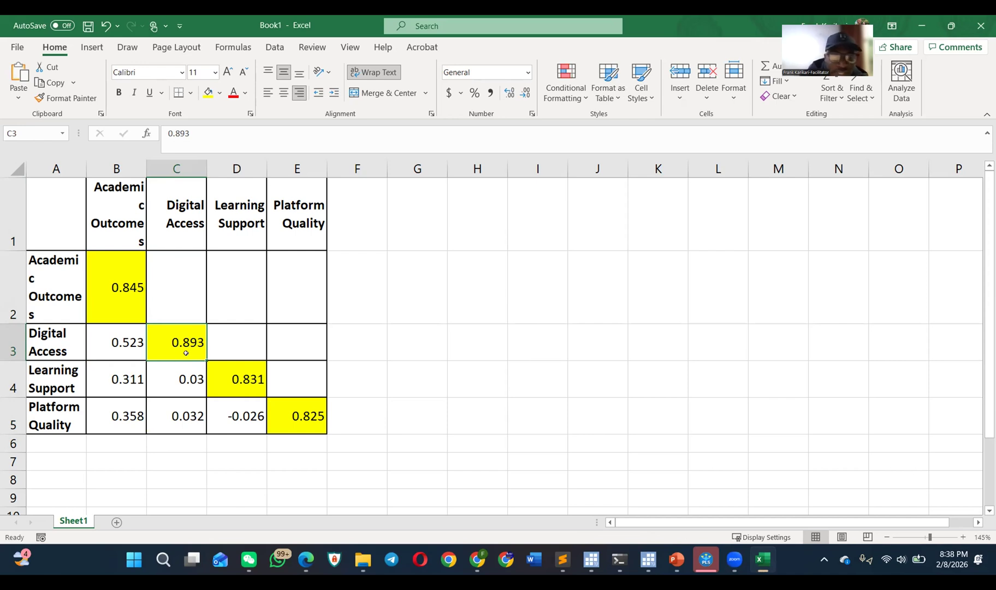
{"action": "left_click", "coordinate": [180, 377]}
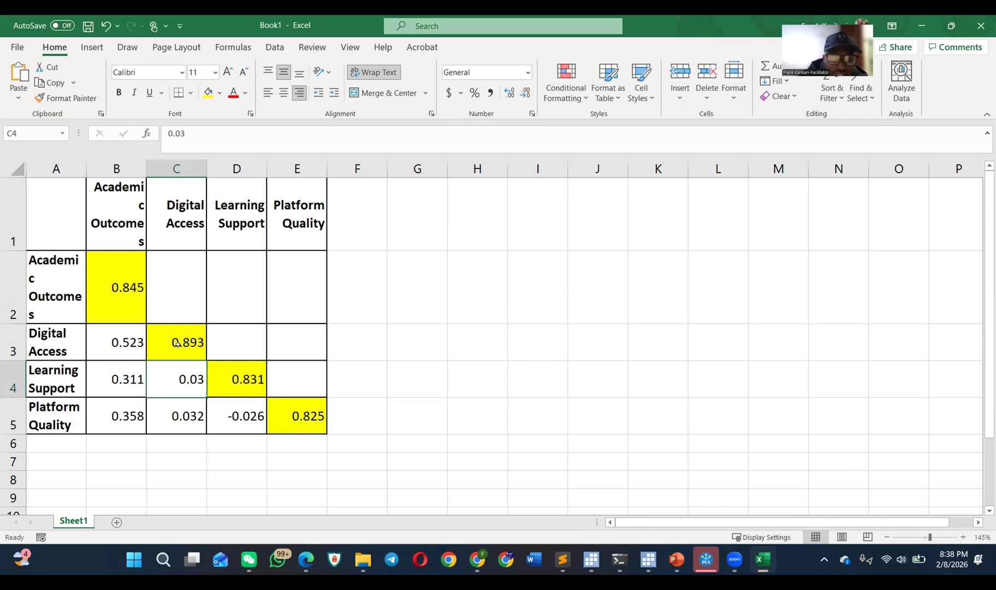
{"action": "left_click", "coordinate": [178, 409]}
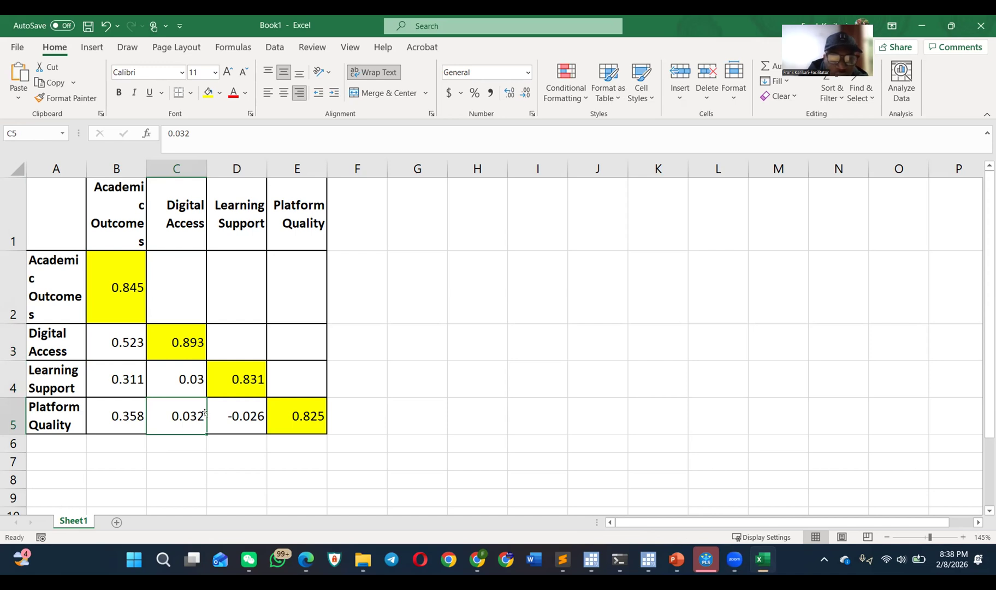
{"action": "left_click", "coordinate": [238, 376]}
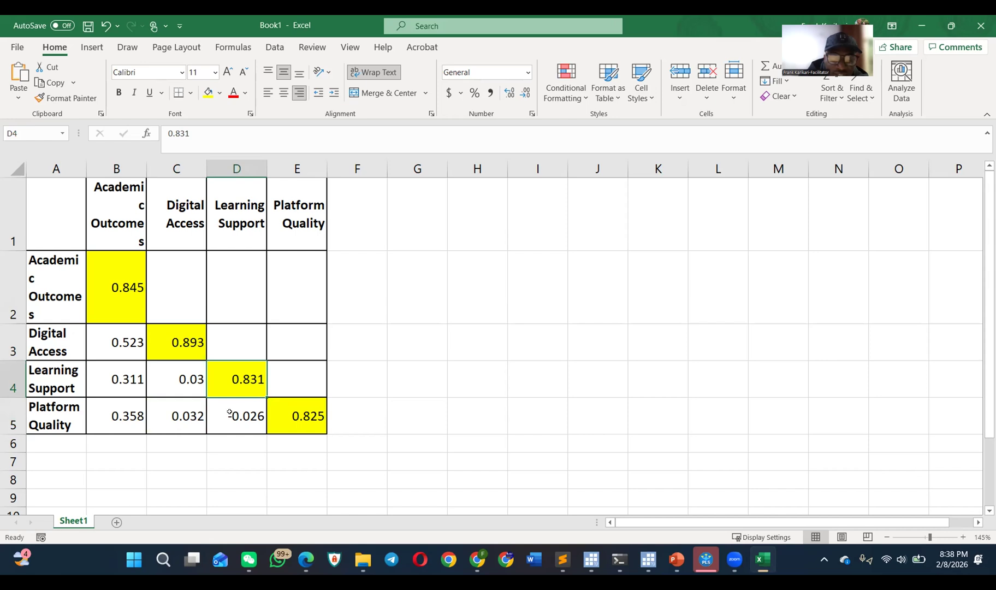
{"action": "left_click", "coordinate": [303, 417]}
{"action": "left_click_drag", "start_coordinate": [254, 417], "coordinate": [103, 360]}
{"action": "left_click", "coordinate": [103, 285]}
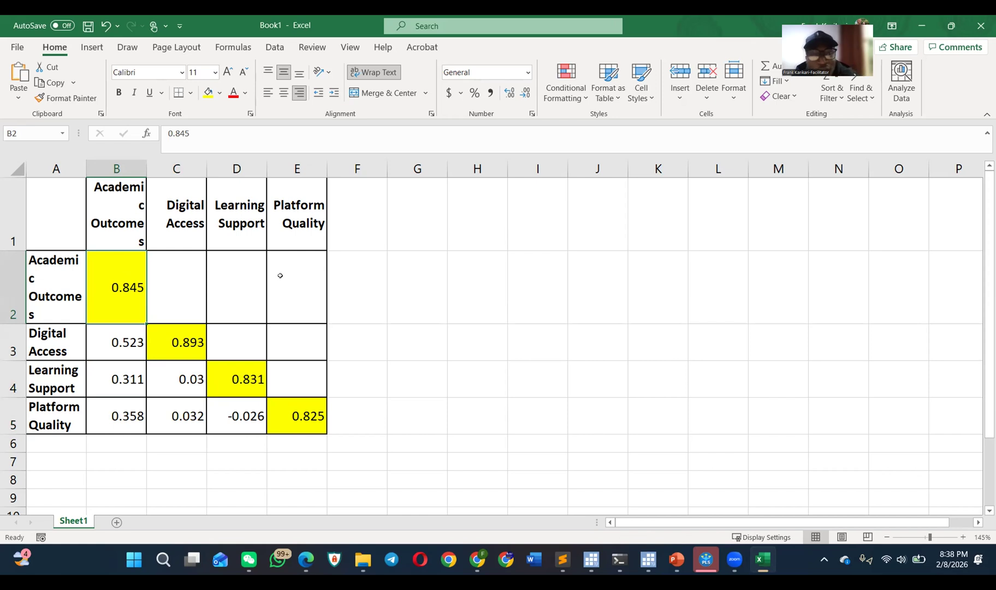
Step: Switch to SmartPLS and examine the average variance extracted values in the construct reliability and validity overview
{"action": "key", "text": "alt+Tab"}
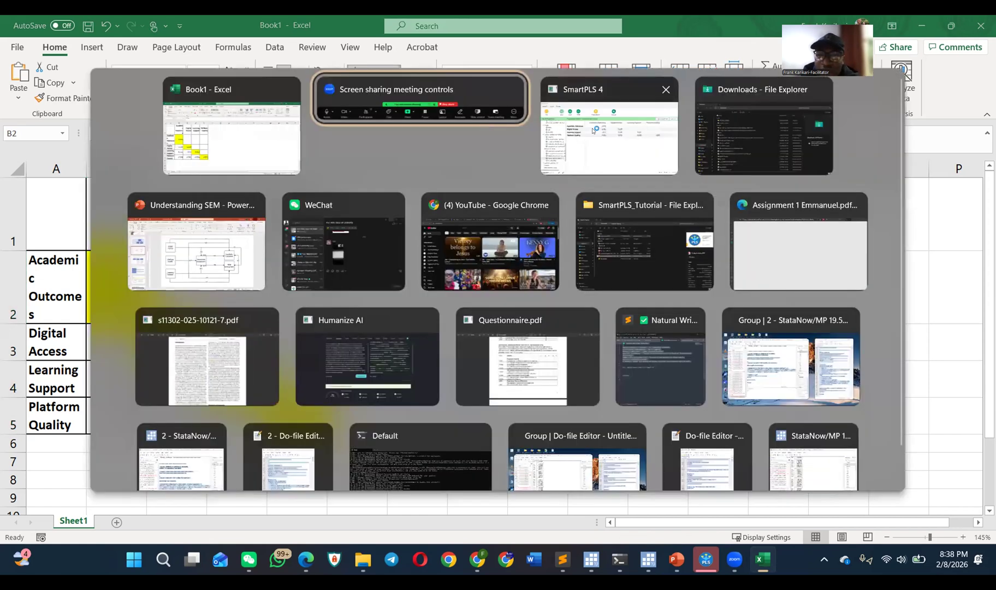
{"action": "left_click", "coordinate": [593, 130]}
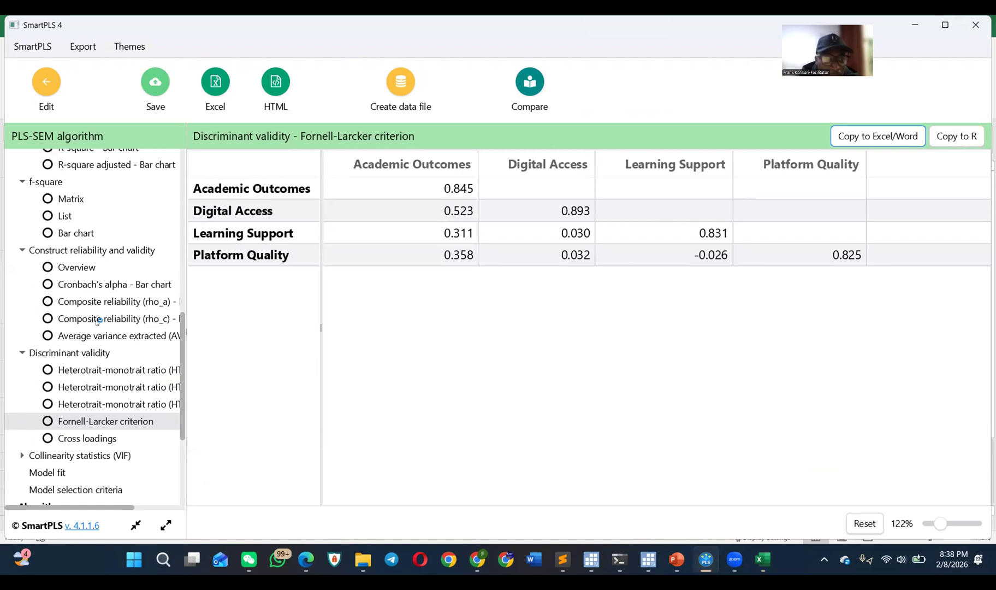
{"action": "left_click", "coordinate": [94, 250]}
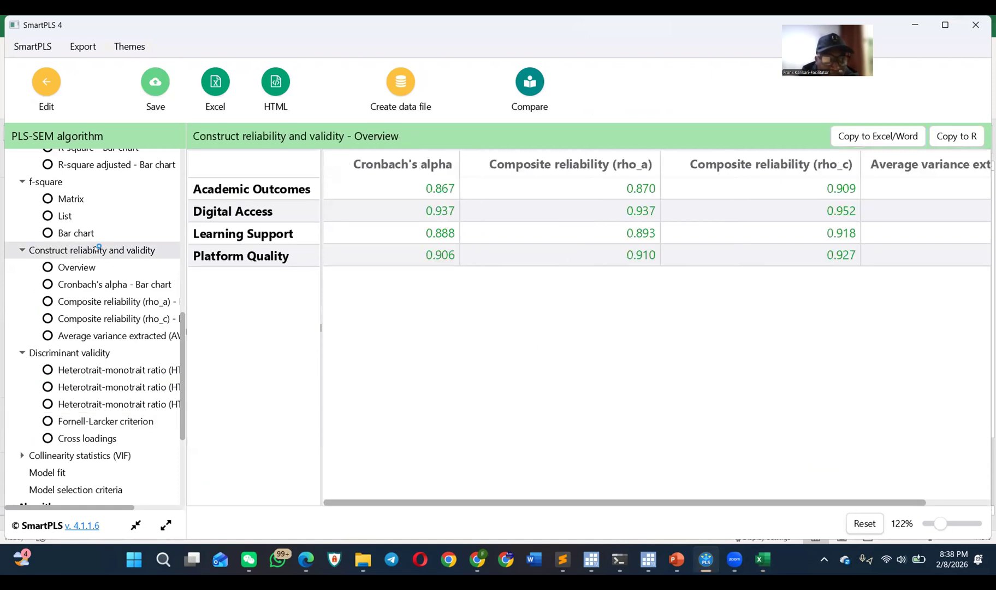
{"action": "mouse_move", "coordinate": [941, 522]}
{"action": "left_mouse_down"}
{"action": "mouse_move", "coordinate": [926, 524]}
{"action": "mouse_move", "coordinate": [937, 522]}
{"action": "left_mouse_up"}
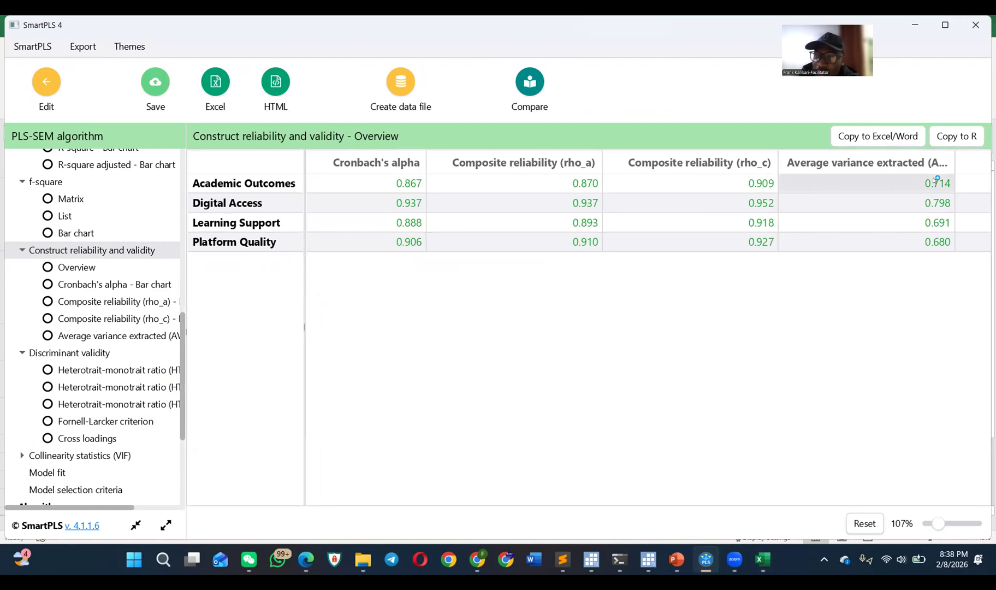
Step: Switch to the Book1 workbook in Excel and calculate the square root of 0.714 in cell I1 with =SQRT(0.714)
{"action": "key", "text": "super+Tab"}
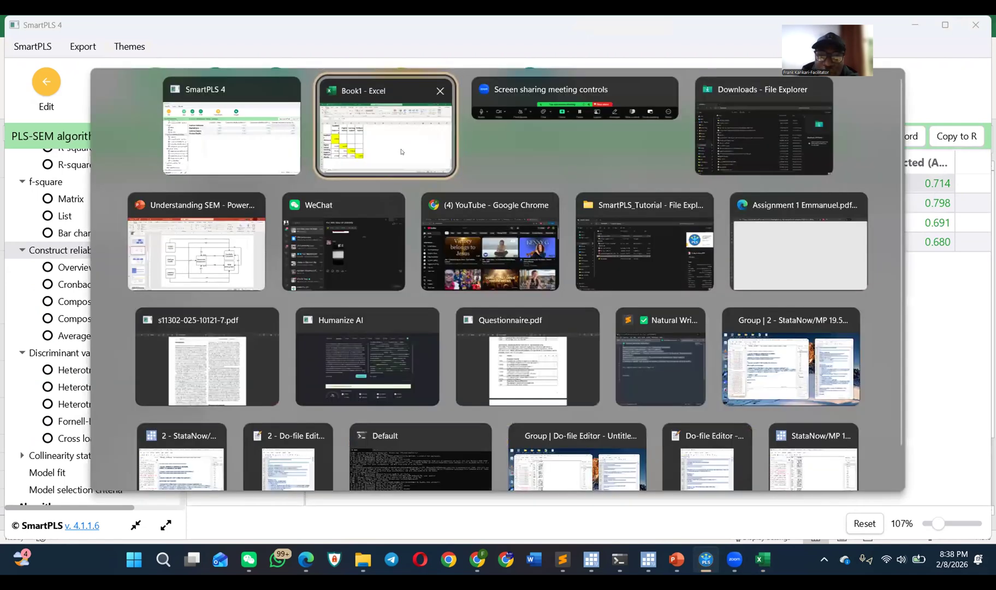
{"action": "left_click", "coordinate": [401, 152]}
{"action": "left_click", "coordinate": [548, 217]}
{"action": "type", "text": "="}
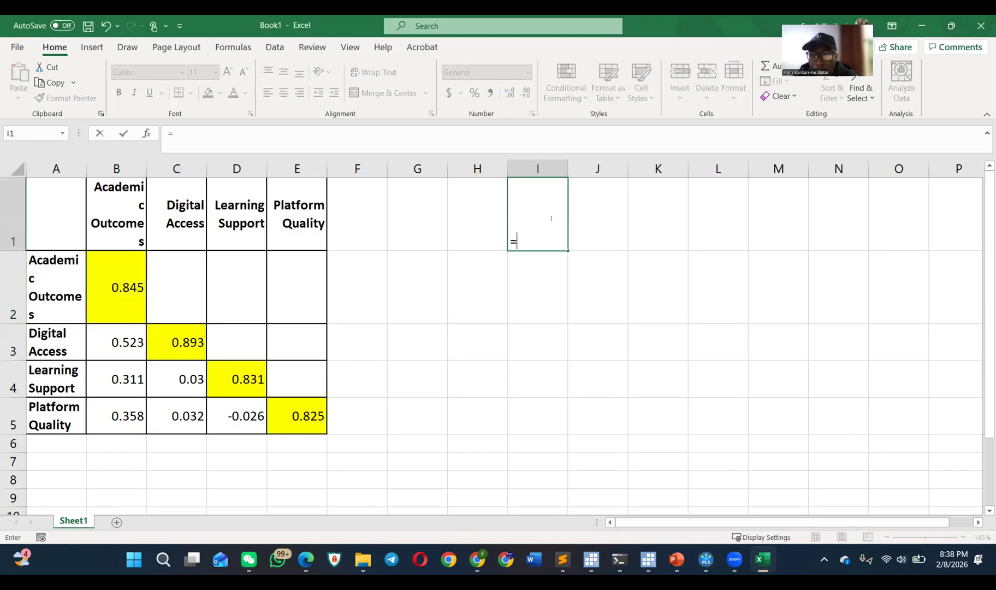
{"action": "type", "text": "s"}
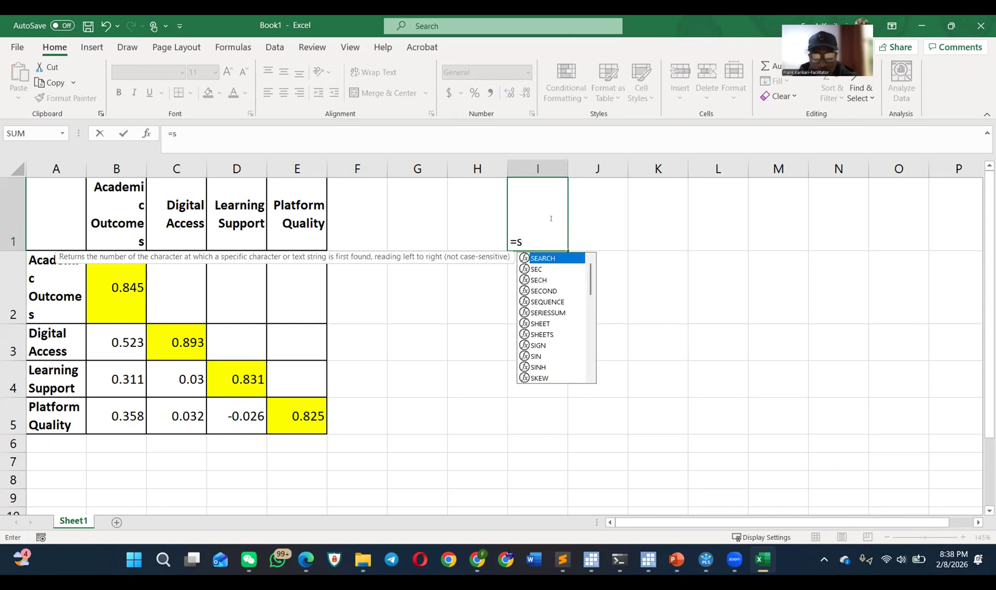
{"action": "type", "text": "q"}
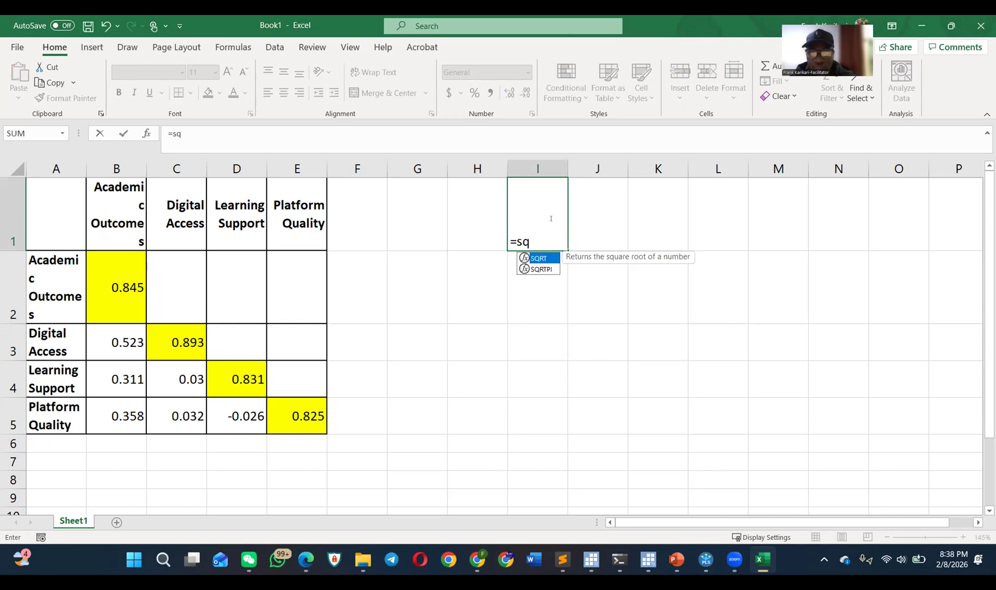
{"action": "double_click", "coordinate": [544, 257]}
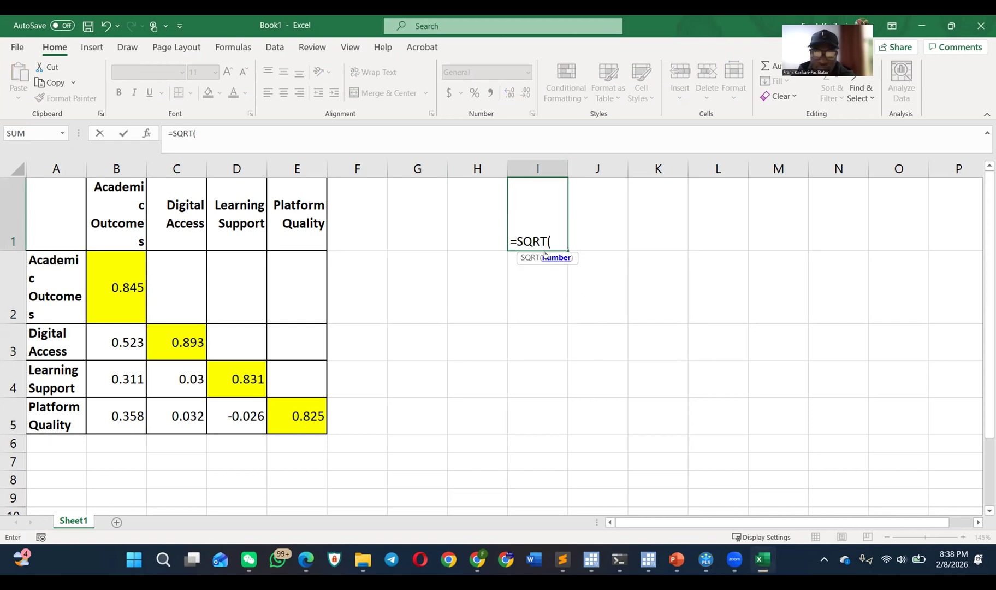
{"action": "type", "text": "0.714)"}
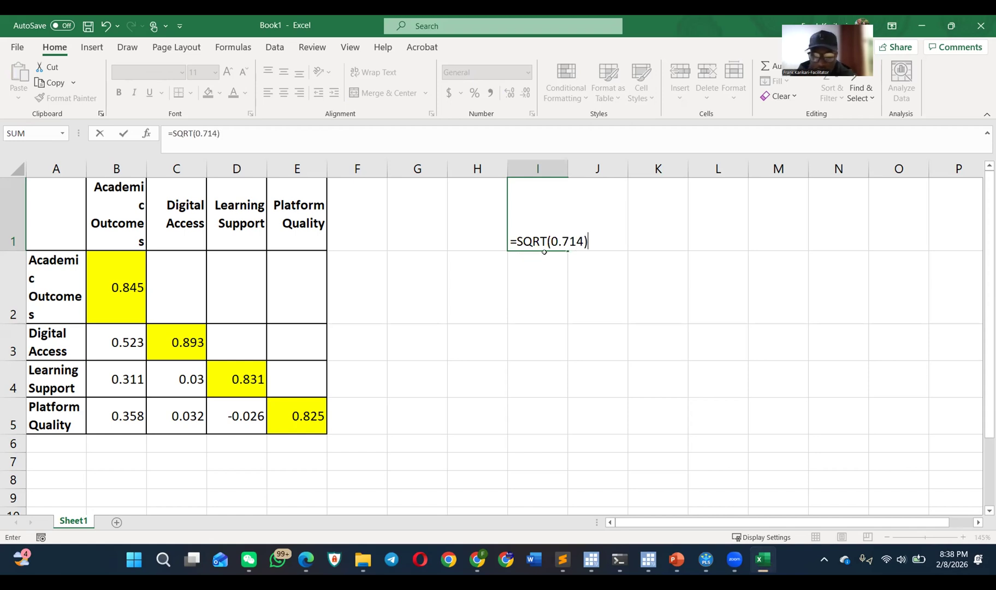
{"action": "key", "text": "Return"}
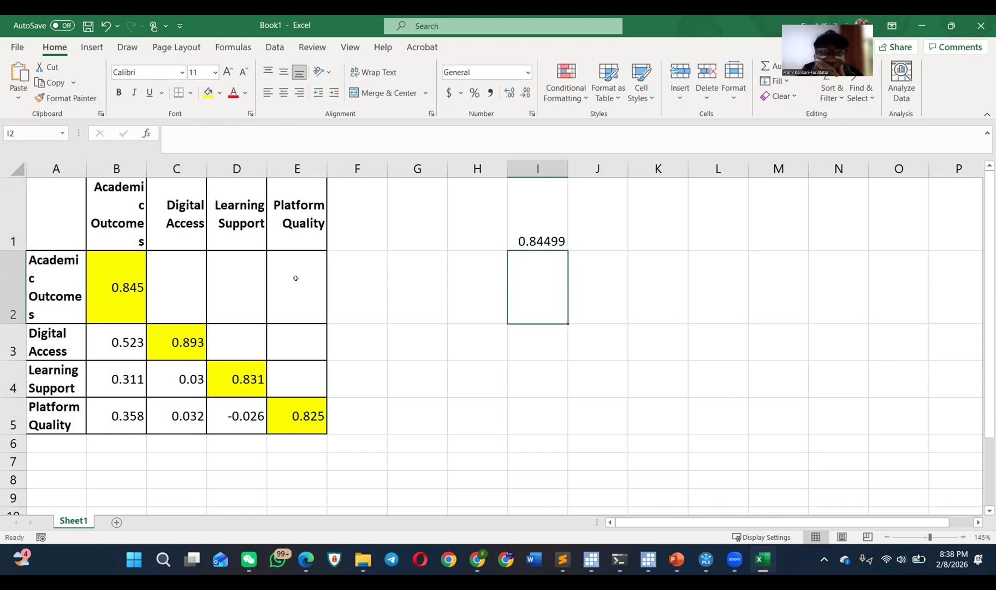
{"action": "left_click", "coordinate": [552, 233]}
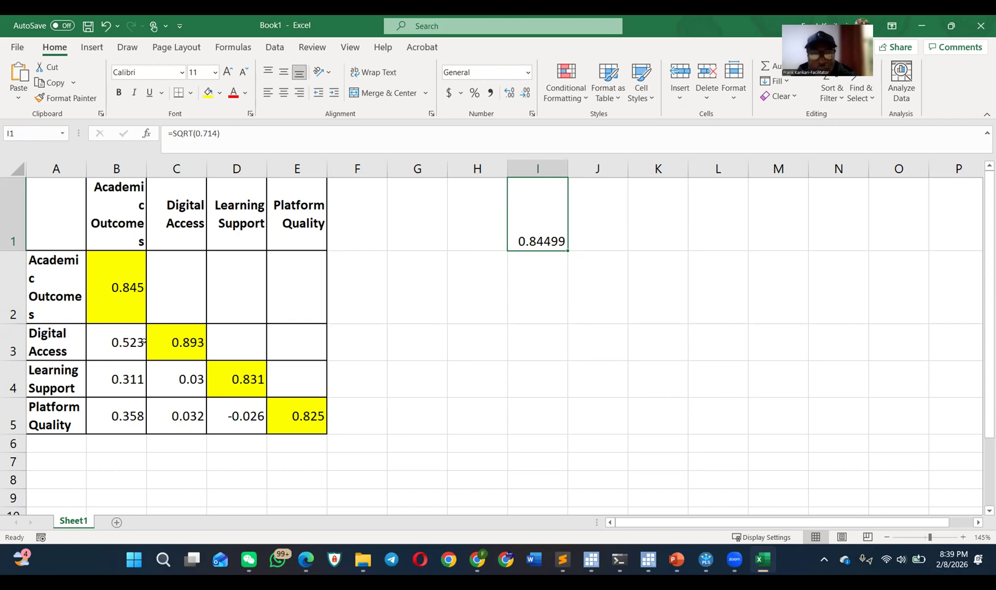
Step: Compare the average variance extracted values in SmartPLS with the square root and diagonal values in the Excel sheet
{"action": "key", "text": "alt+Tab"}
{"action": "key", "text": "alt+Tab"}
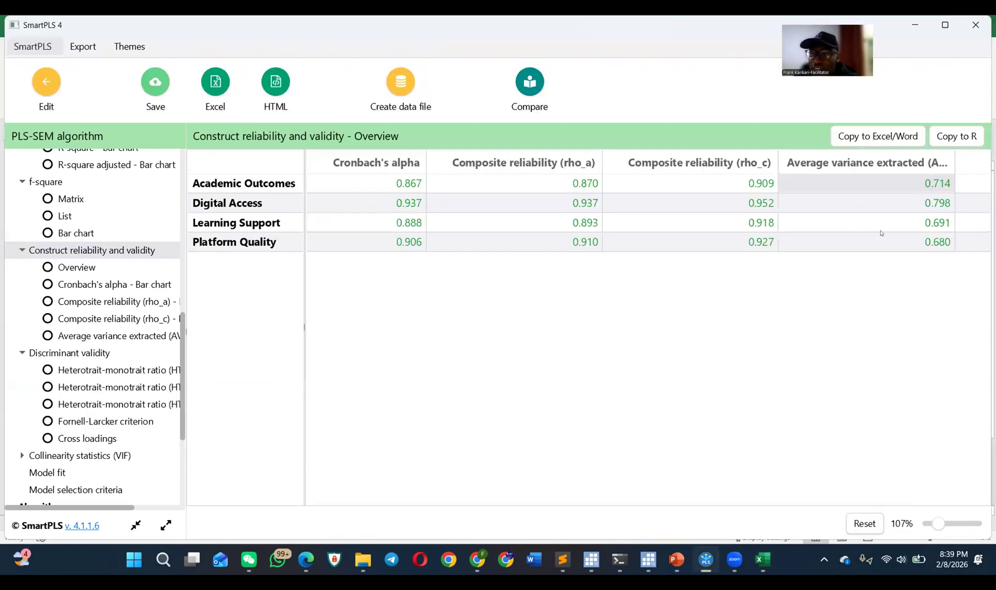
{"action": "key", "text": "alt+Tab"}
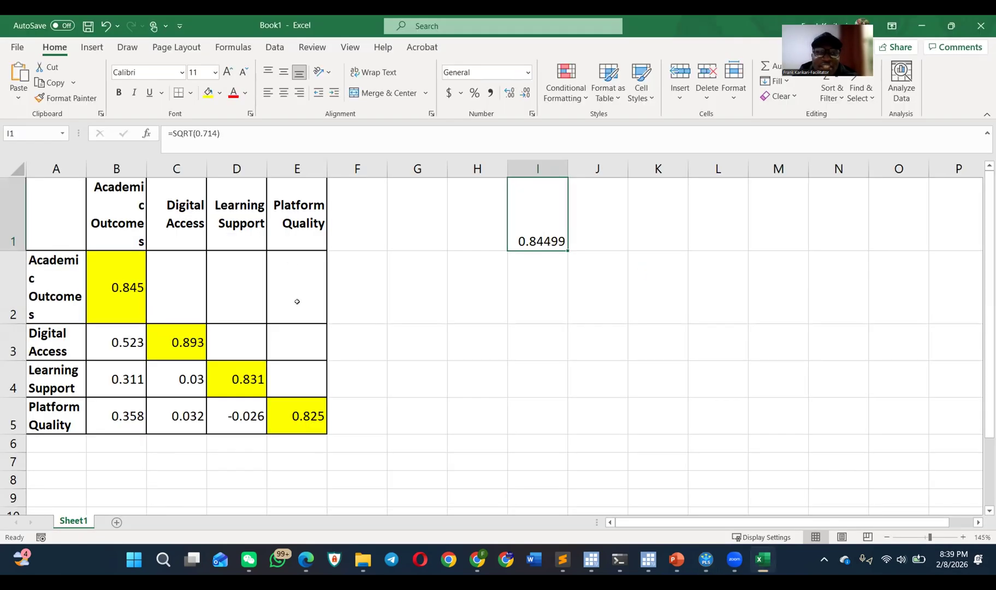
{"action": "key", "text": "alt+Tab"}
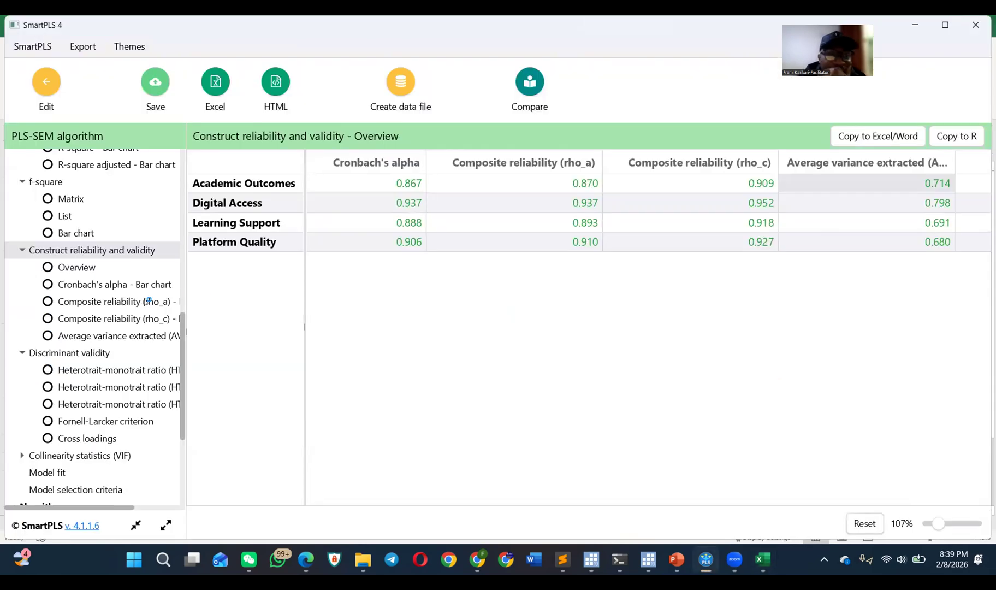
Step: Open the Cross loadings table under discriminant validity and copy it for Excel
{"action": "scroll", "coordinate": [134, 326], "scroll_direction": "down", "scroll_amount": 2}
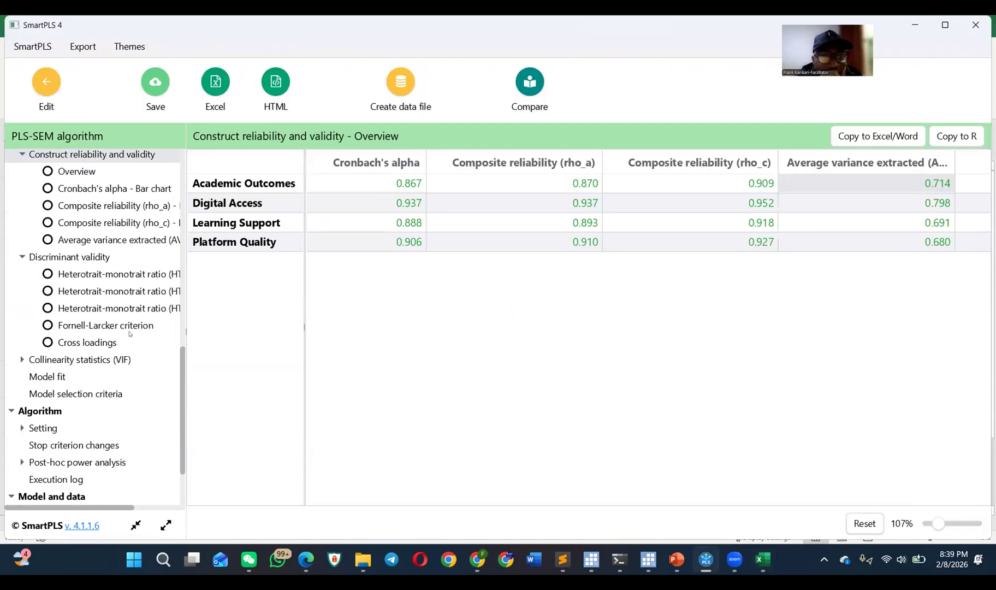
{"action": "left_click", "coordinate": [112, 342]}
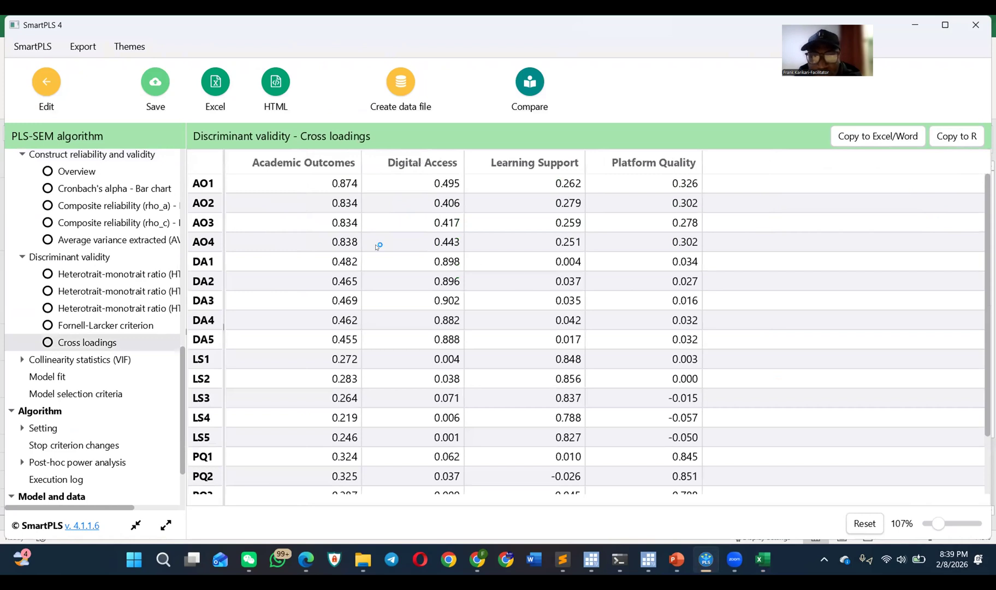
{"action": "left_click", "coordinate": [844, 136]}
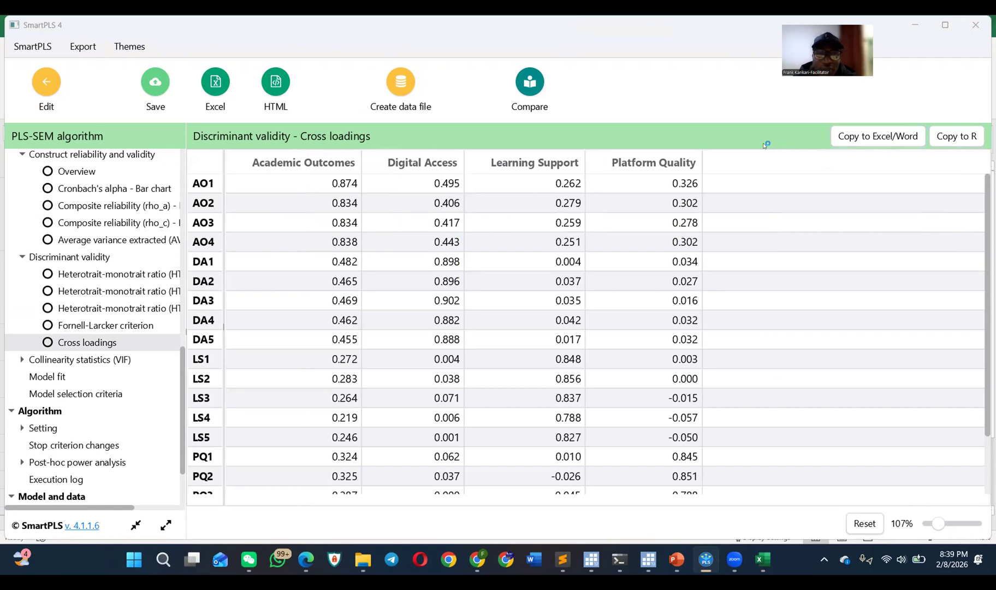
Step: Switch to Excel and undo the square root formula entered in cell I1
{"action": "key", "text": "alt+Tab"}
{"action": "key", "text": "ctrl+z"}
{"action": "key", "text": "ctrl+z"}
{"action": "key", "text": "ctrl+z"}
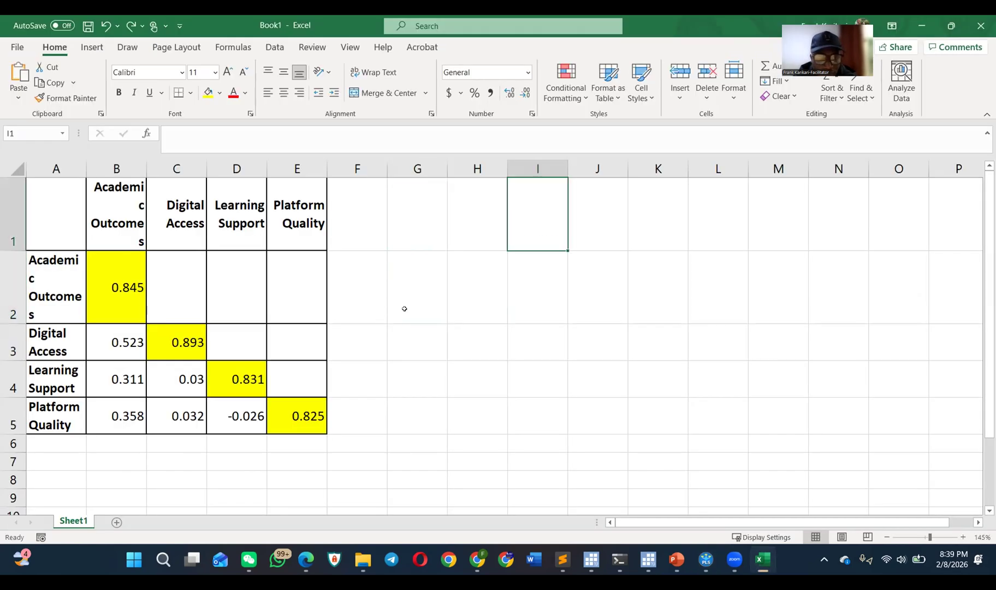
Step: Add a new worksheet to Book1 and paste the copied cross loadings table at cell A1
{"action": "scroll", "coordinate": [405, 309], "scroll_direction": "up", "scroll_amount": 2}
{"action": "scroll", "coordinate": [403, 303], "scroll_direction": "down", "scroll_amount": 1}
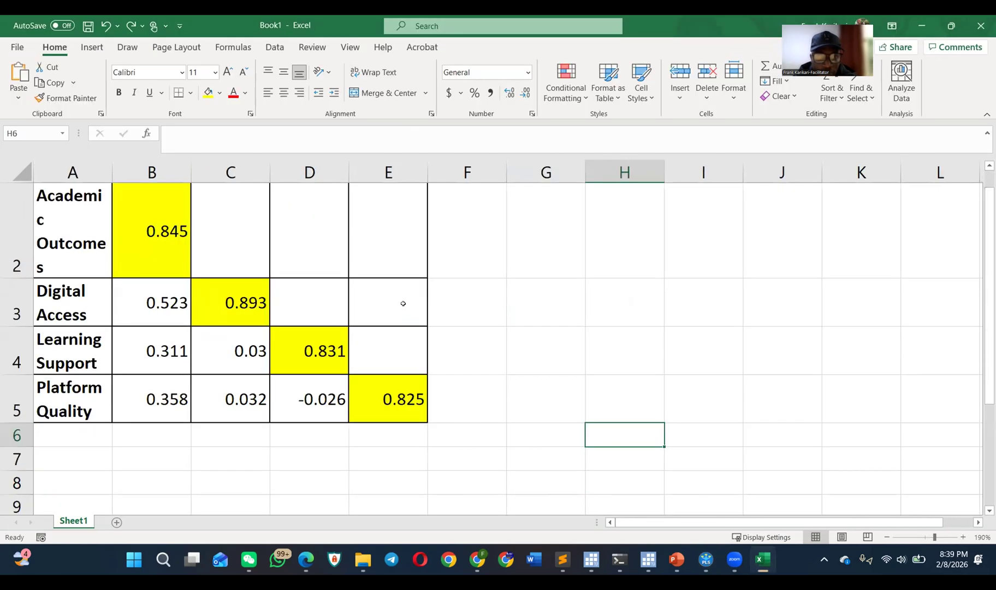
{"action": "key", "text": "ctrl+a"}
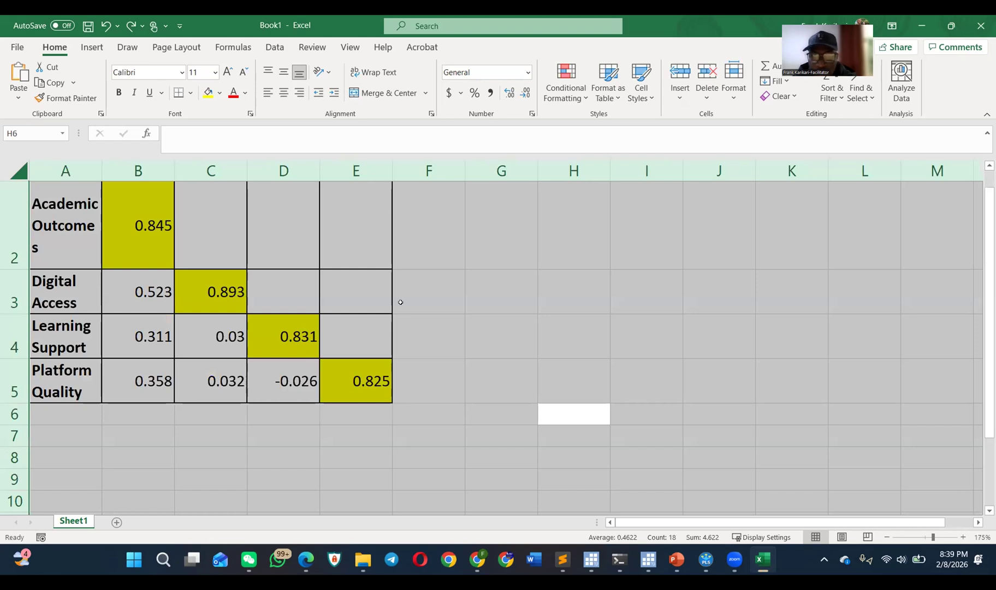
{"action": "left_click", "coordinate": [116, 522]}
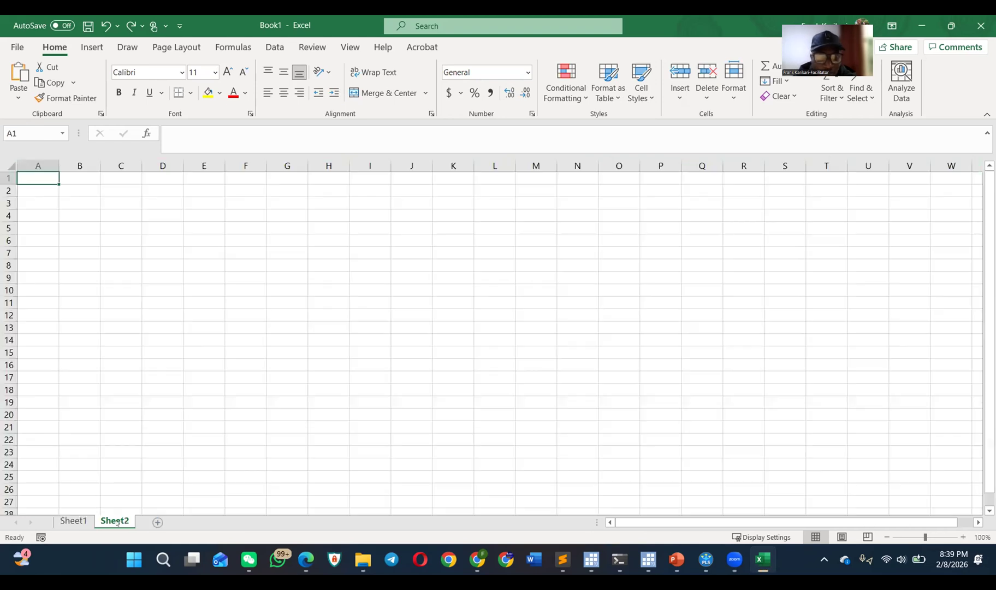
{"action": "key", "text": "ctrl+v"}
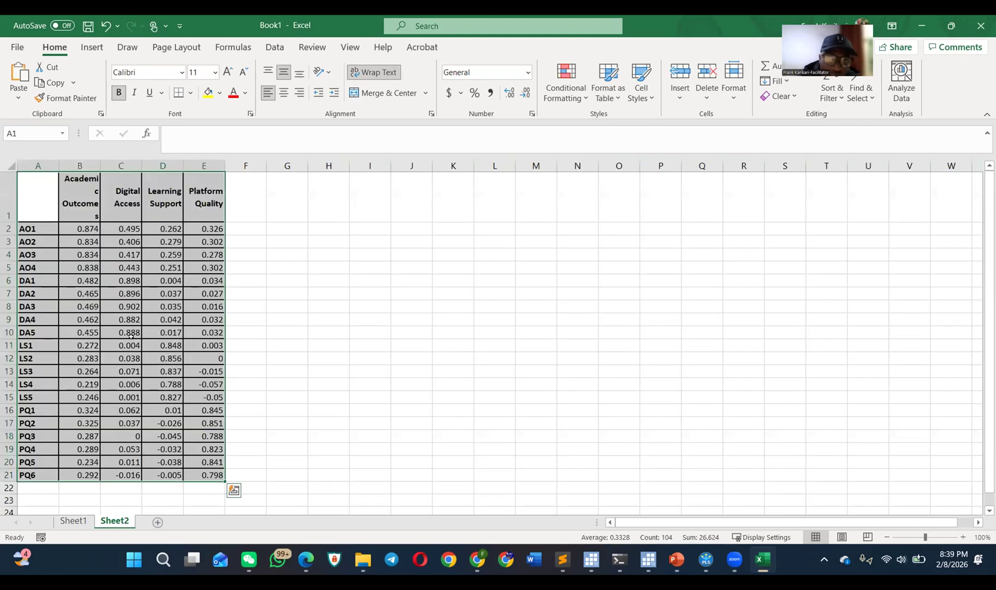
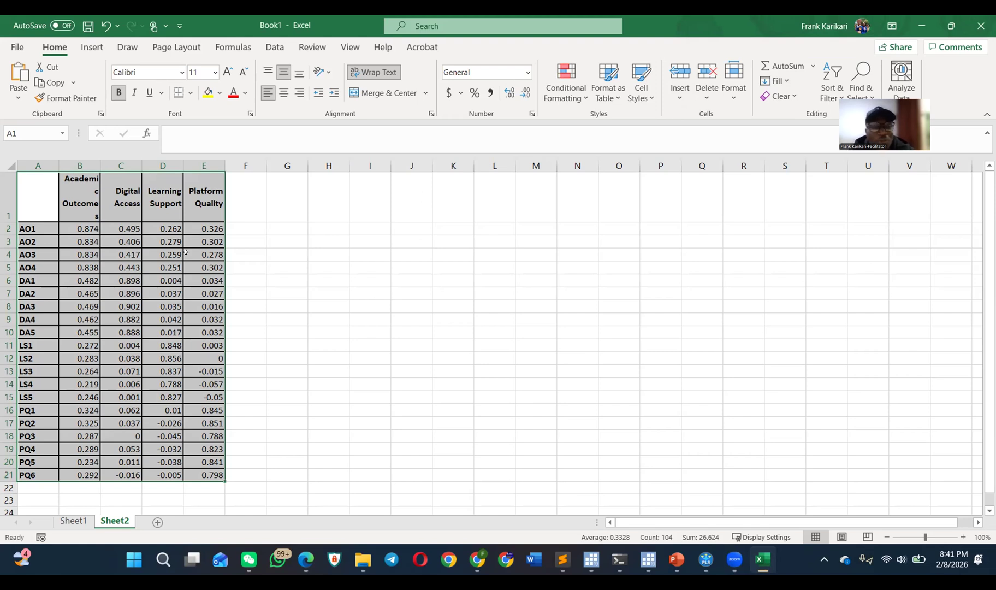
Step: Highlight the cross loadings in B2:E21 that are greater than 0.5 with Light Red Fill with Dark Red Text
{"action": "left_click_drag", "start_coordinate": [78, 228], "coordinate": [180, 468]}
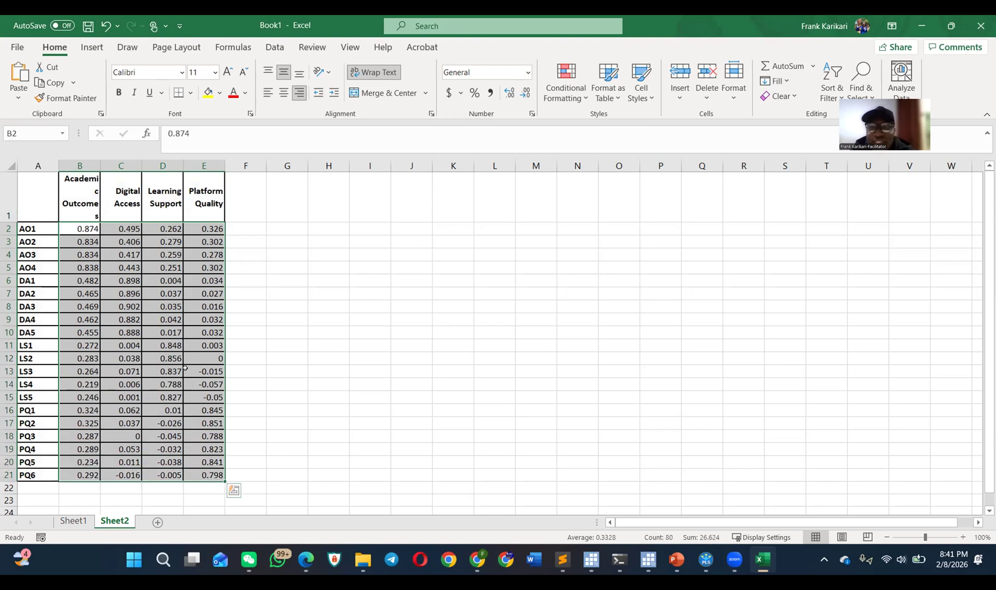
{"action": "left_click", "coordinate": [583, 94]}
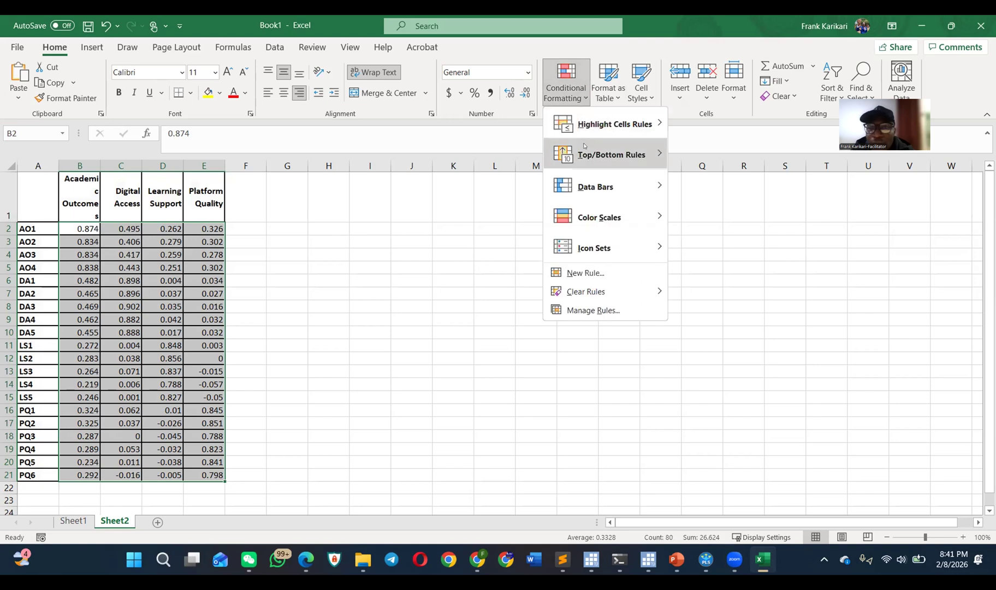
{"action": "mouse_move", "coordinate": [635, 121]}
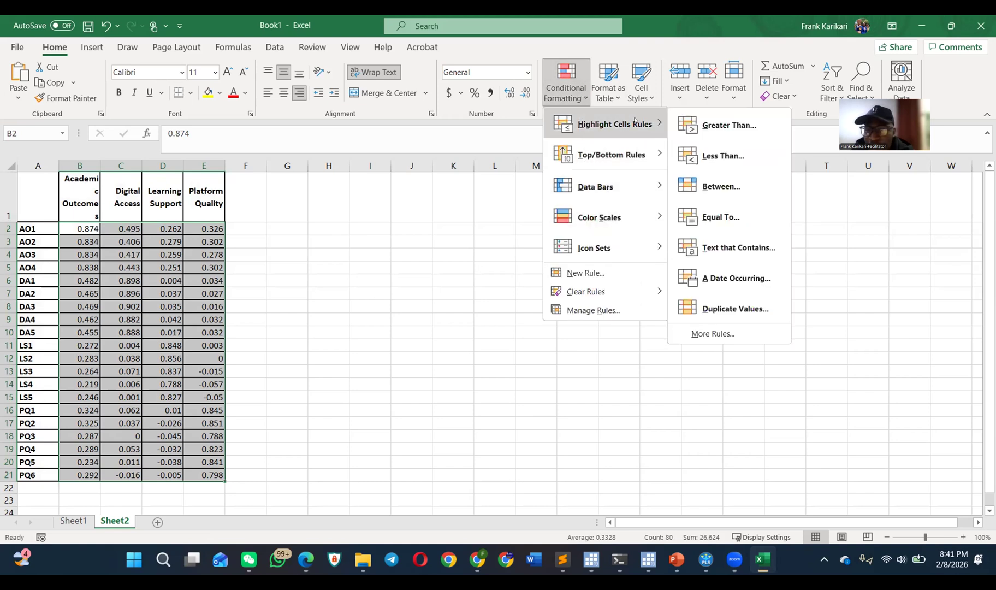
{"action": "left_click", "coordinate": [710, 124]}
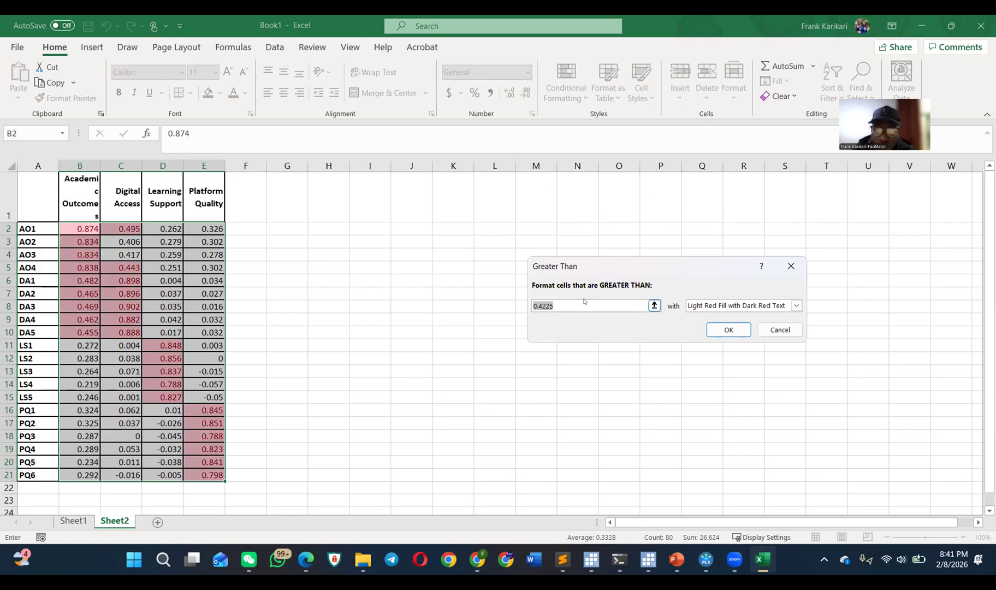
{"action": "type", "text": "0.5"}
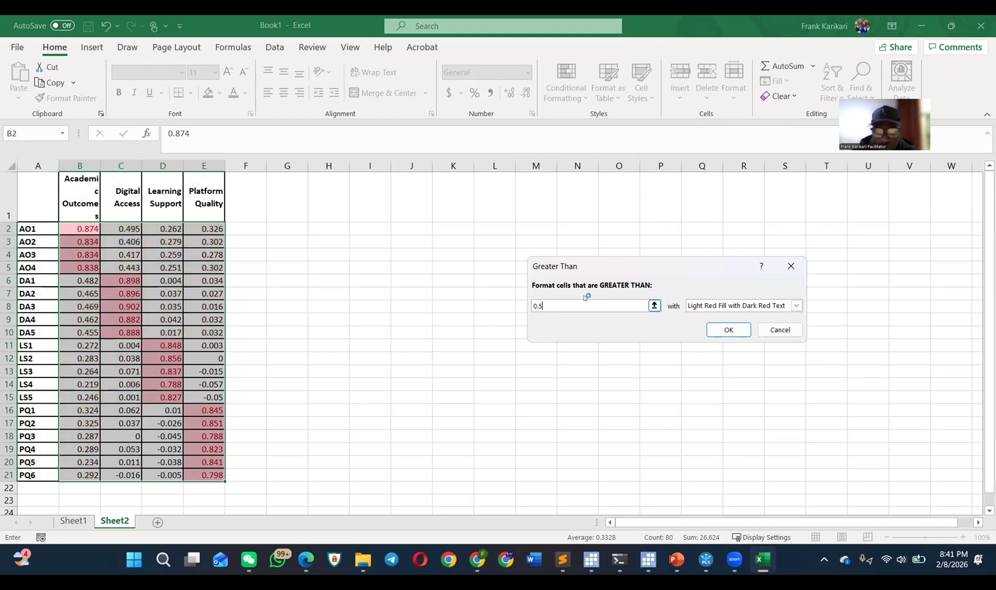
{"action": "key", "text": "Return"}
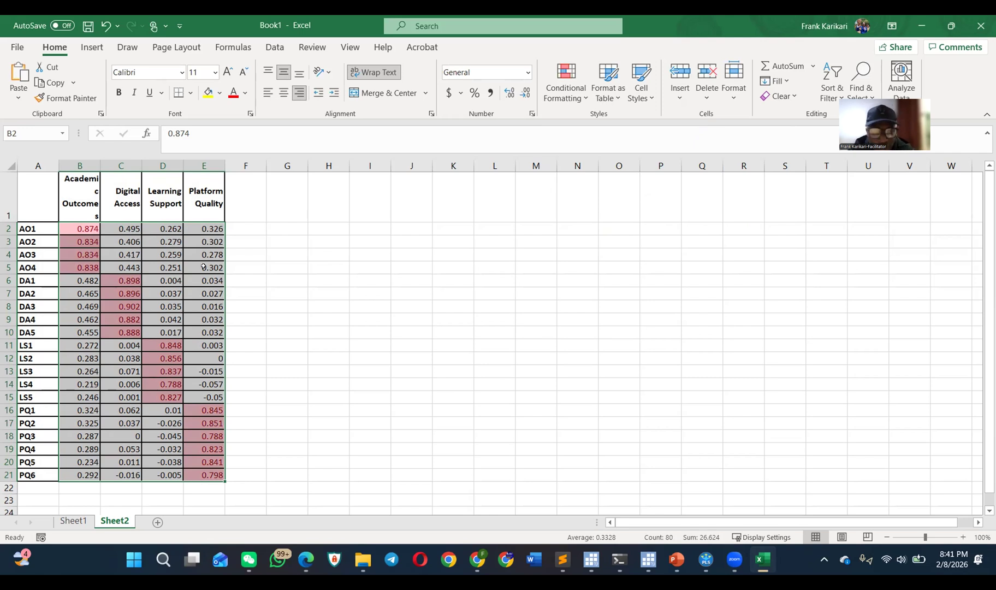
{"action": "left_click", "coordinate": [274, 304]}
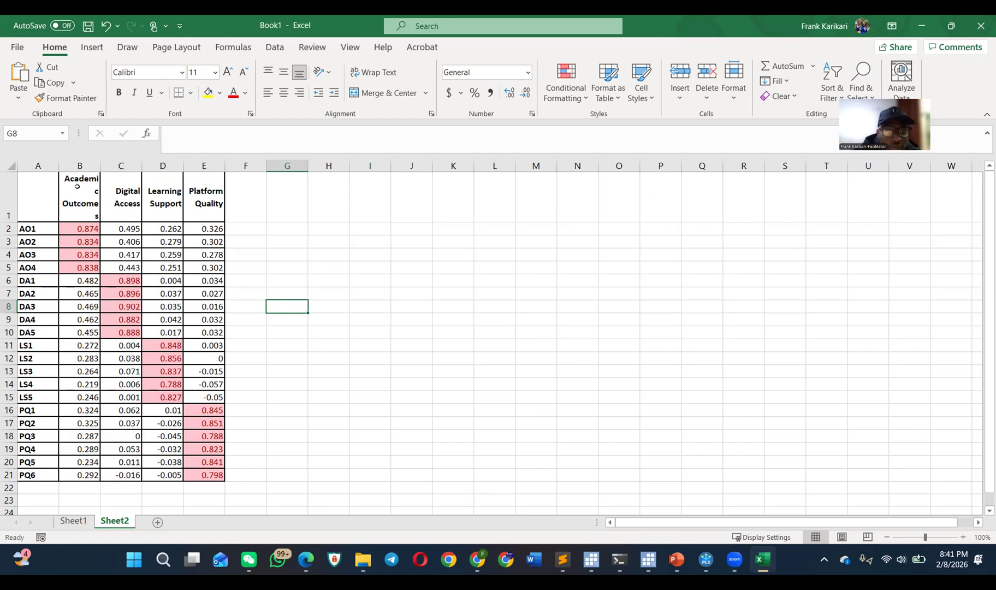
Step: Examine the AO1 to AO4 loadings on Academic Outcomes against their cross loadings on the other constructs
{"action": "left_click_drag", "start_coordinate": [30, 228], "coordinate": [36, 268]}
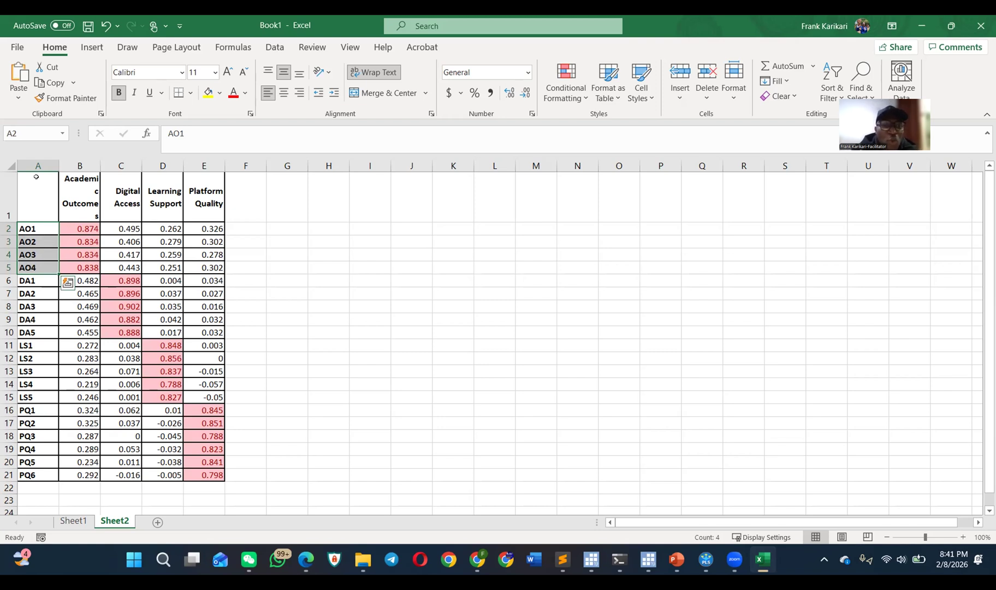
{"action": "left_click_drag", "start_coordinate": [37, 228], "coordinate": [31, 266]}
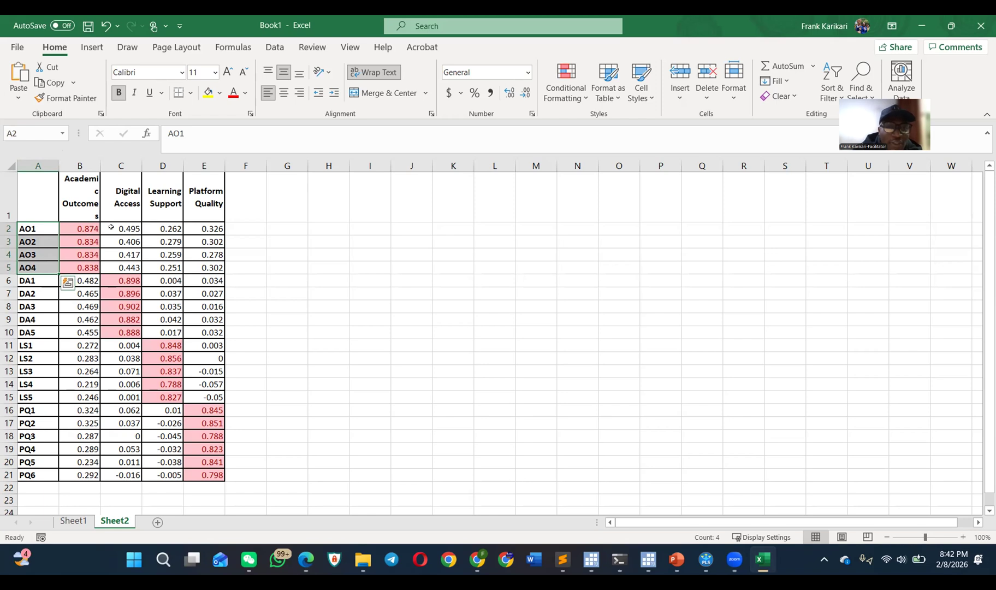
{"action": "left_click", "coordinate": [129, 228]}
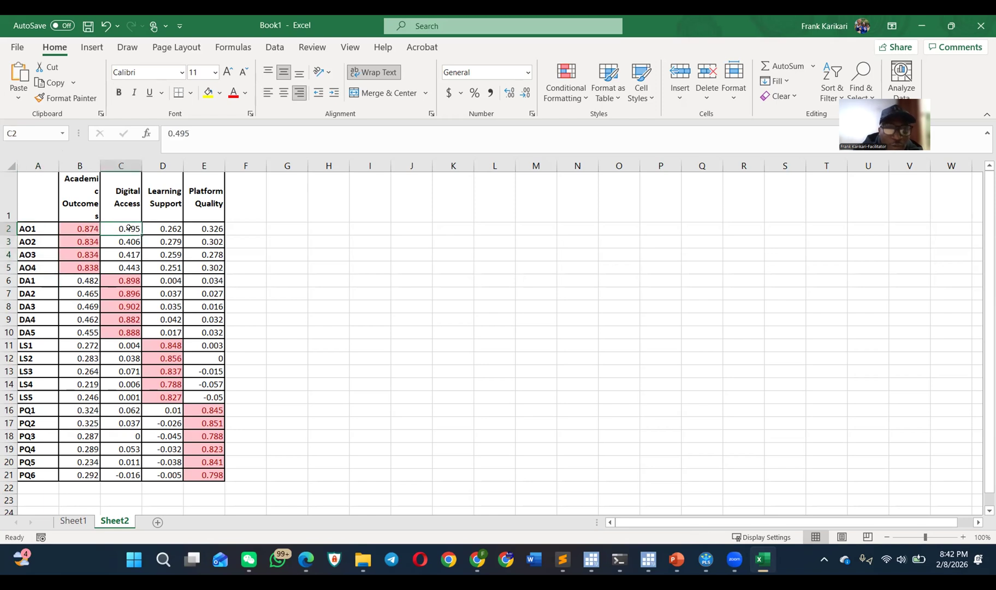
{"action": "left_click", "coordinate": [122, 254]}
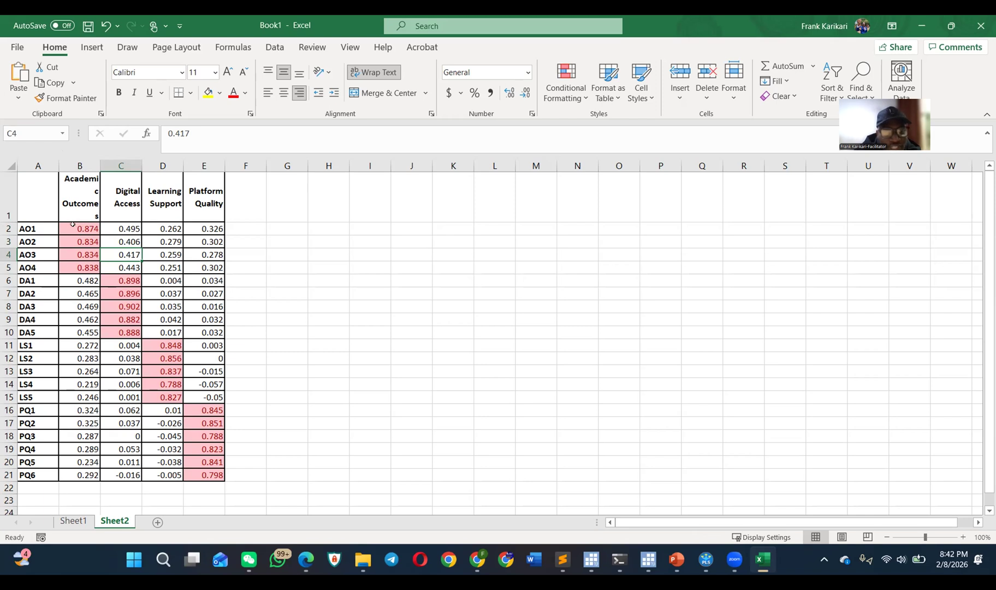
{"action": "left_click_drag", "start_coordinate": [79, 229], "coordinate": [79, 268]}
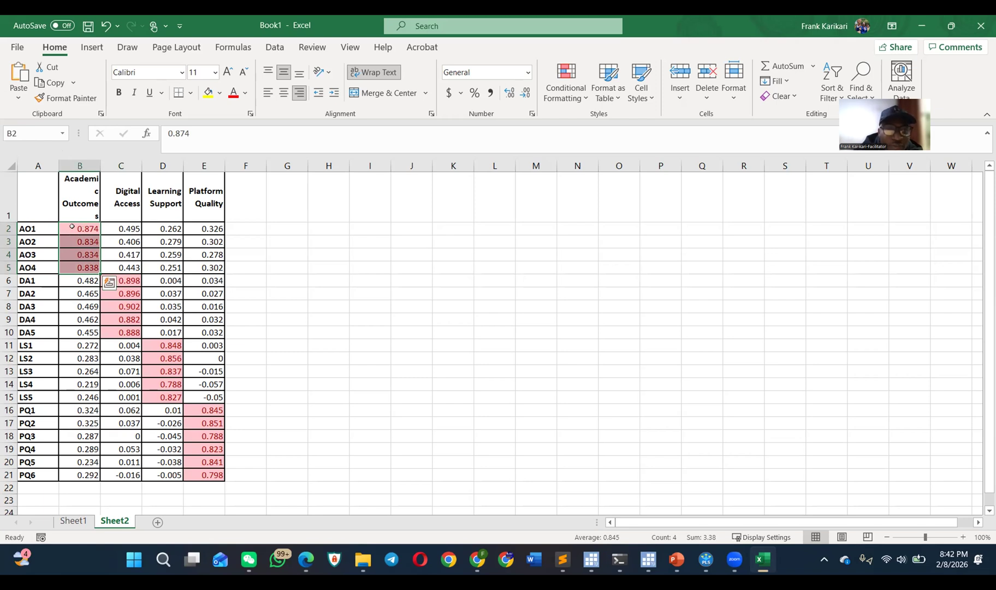
{"action": "left_click", "coordinate": [118, 192]}
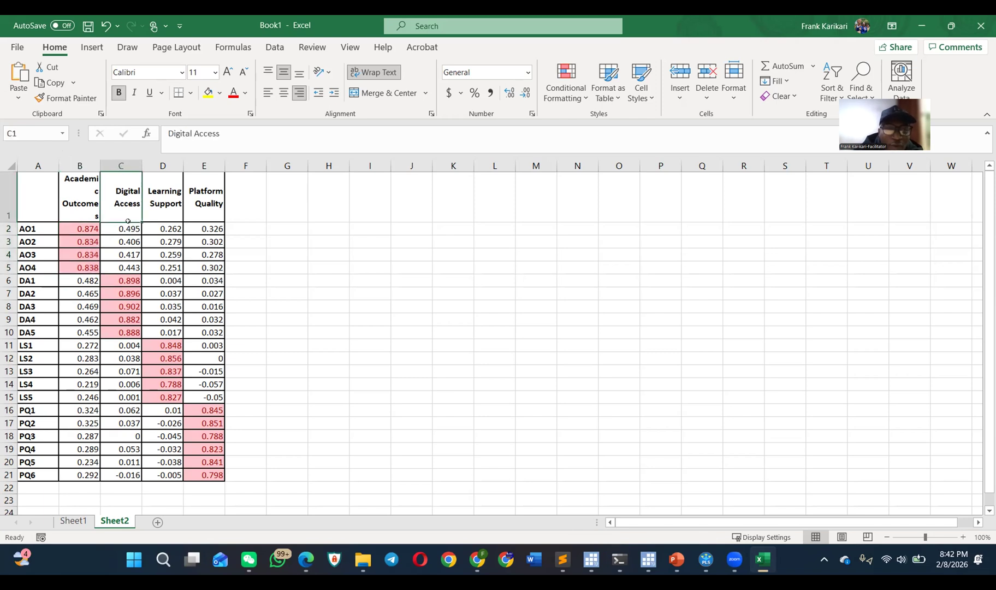
{"action": "left_click", "coordinate": [42, 225]}
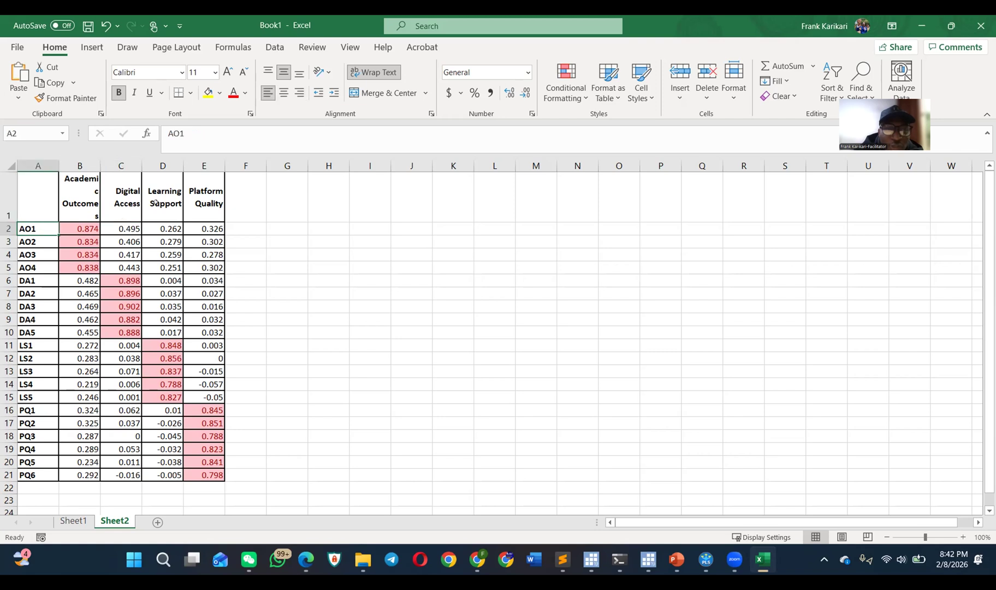
{"action": "left_click", "coordinate": [154, 225]}
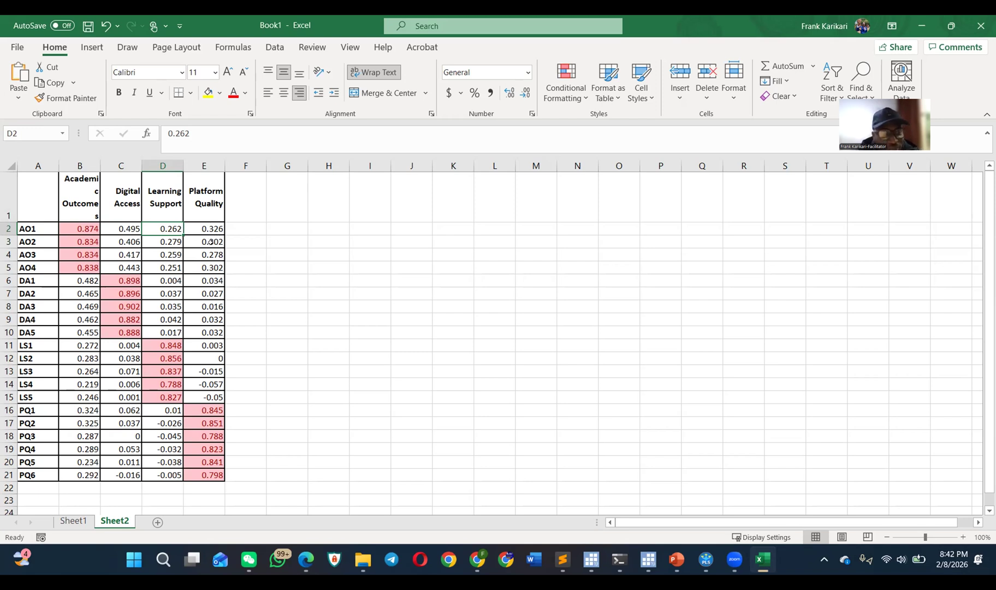
Step: Compare the DA1–DA5 and LS1–LS5 loadings on their own constructs with their cross loadings on the remaining constructs
{"action": "left_click_drag", "start_coordinate": [121, 279], "coordinate": [121, 332]}
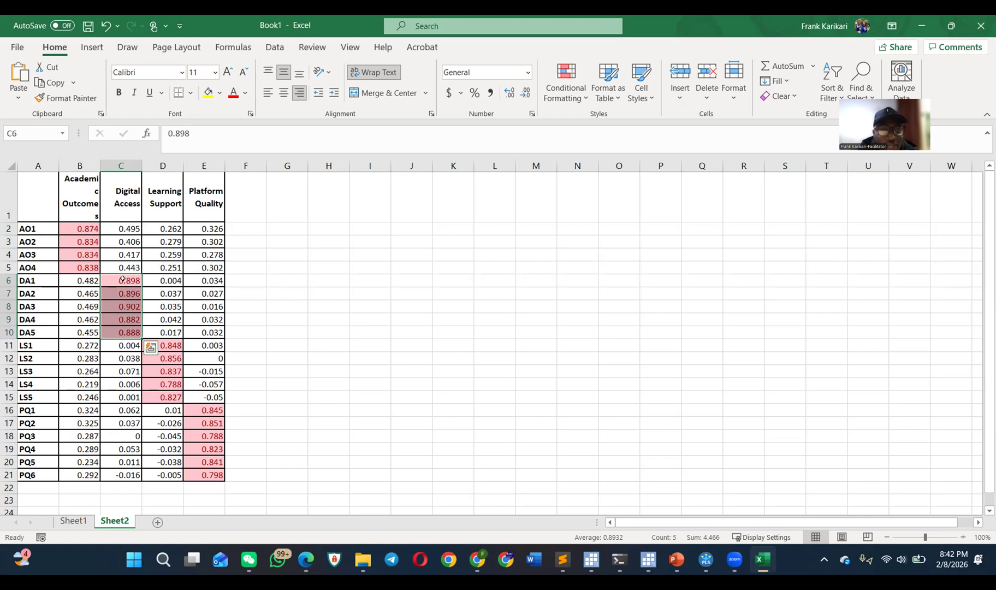
{"action": "left_click_drag", "start_coordinate": [81, 277], "coordinate": [78, 326]}
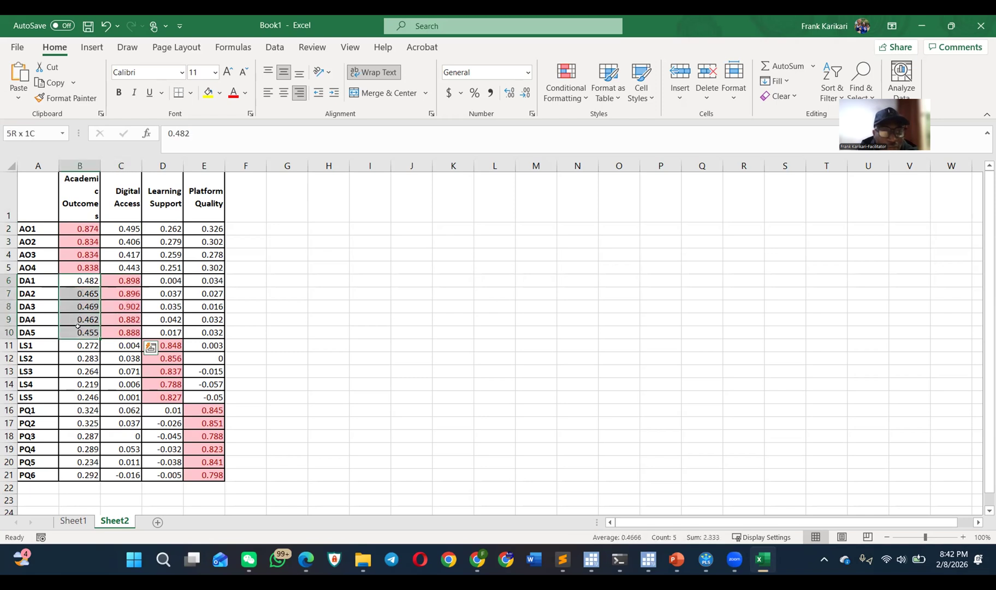
{"action": "left_click_drag", "start_coordinate": [78, 327], "coordinate": [78, 328]}
{"action": "left_click_drag", "start_coordinate": [156, 279], "coordinate": [162, 332]}
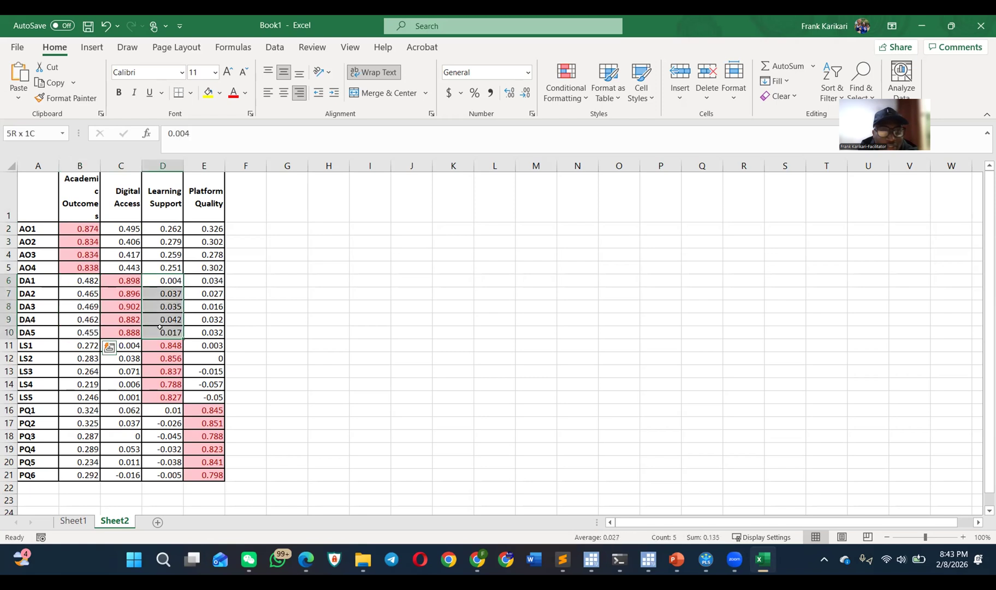
{"action": "left_click_drag", "start_coordinate": [204, 278], "coordinate": [205, 328]}
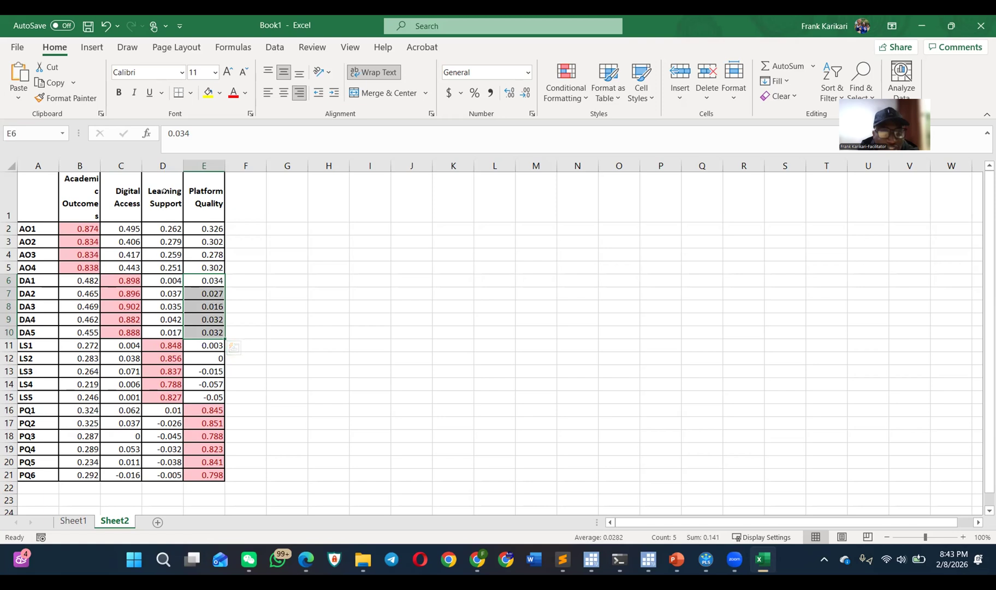
{"action": "left_click_drag", "start_coordinate": [43, 343], "coordinate": [37, 387]}
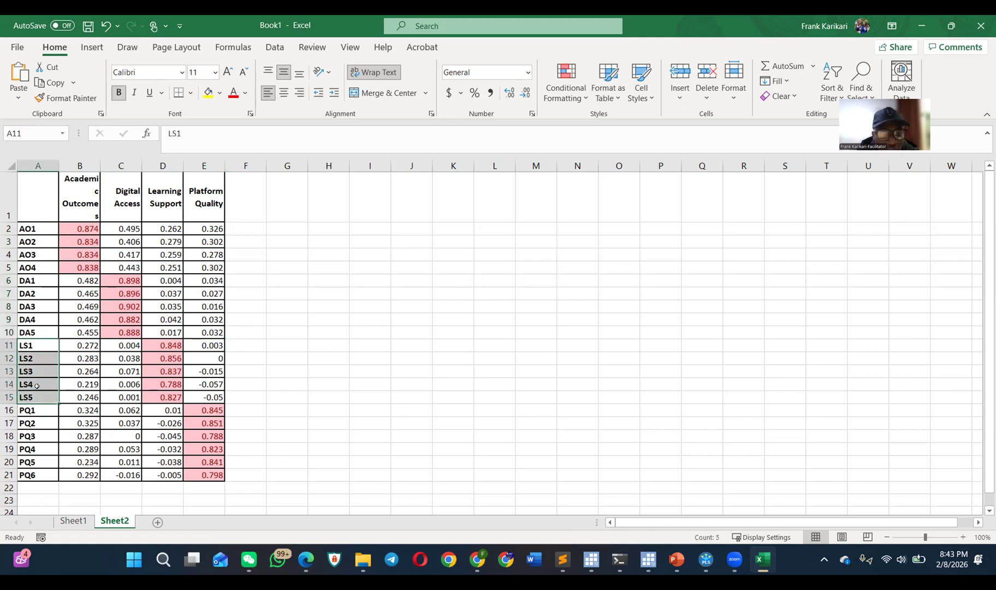
{"action": "left_click_drag", "start_coordinate": [163, 346], "coordinate": [162, 399]}
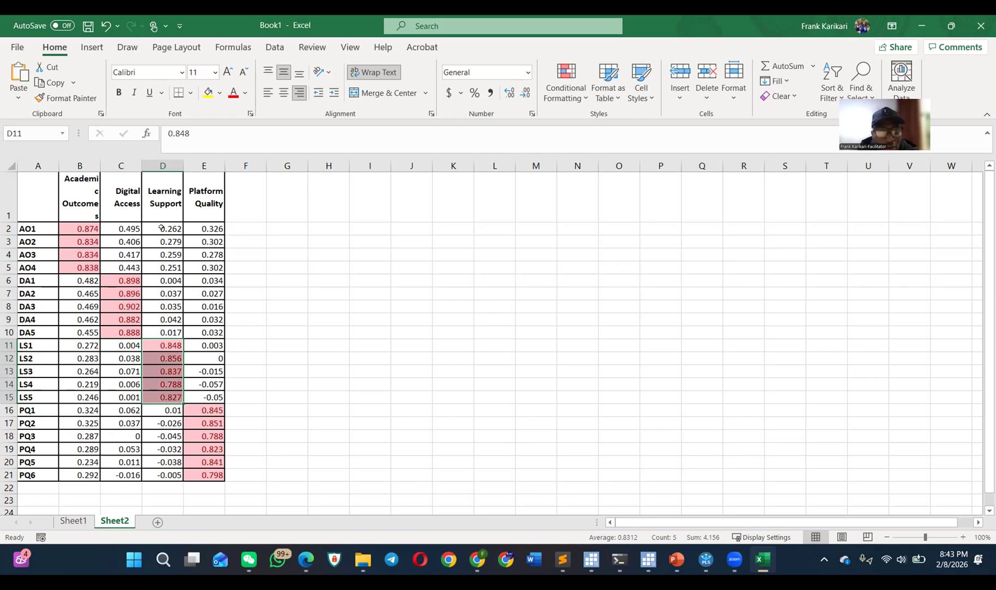
{"action": "left_click_drag", "start_coordinate": [203, 345], "coordinate": [202, 390]}
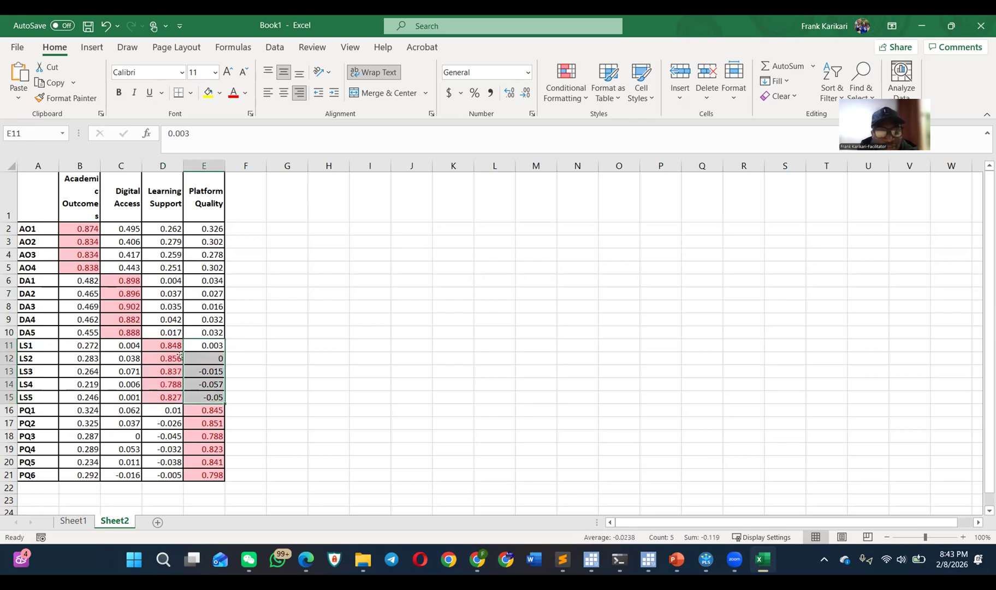
{"action": "left_click_drag", "start_coordinate": [118, 343], "coordinate": [122, 393]}
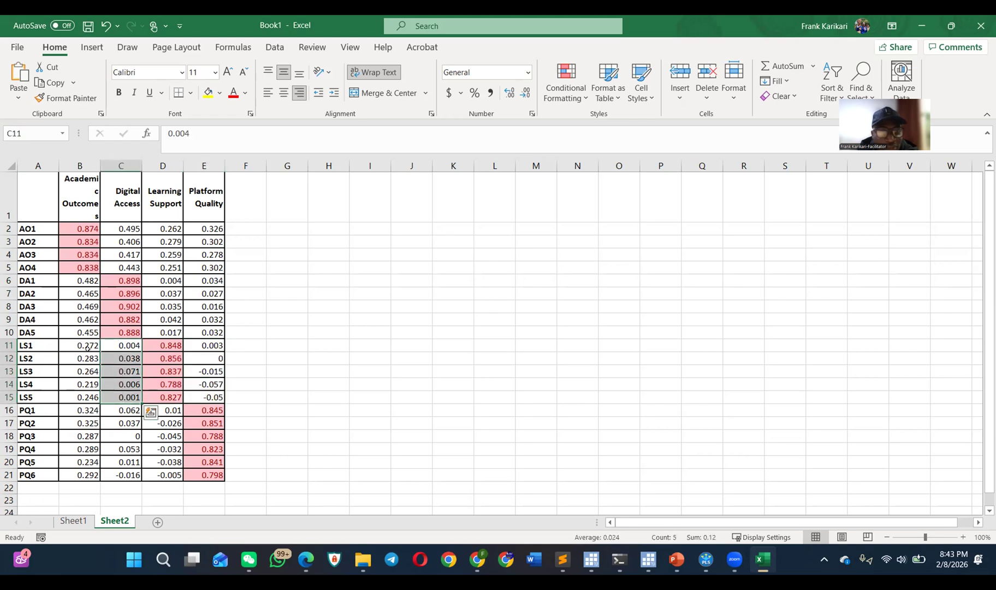
{"action": "left_click_drag", "start_coordinate": [78, 342], "coordinate": [83, 394]}
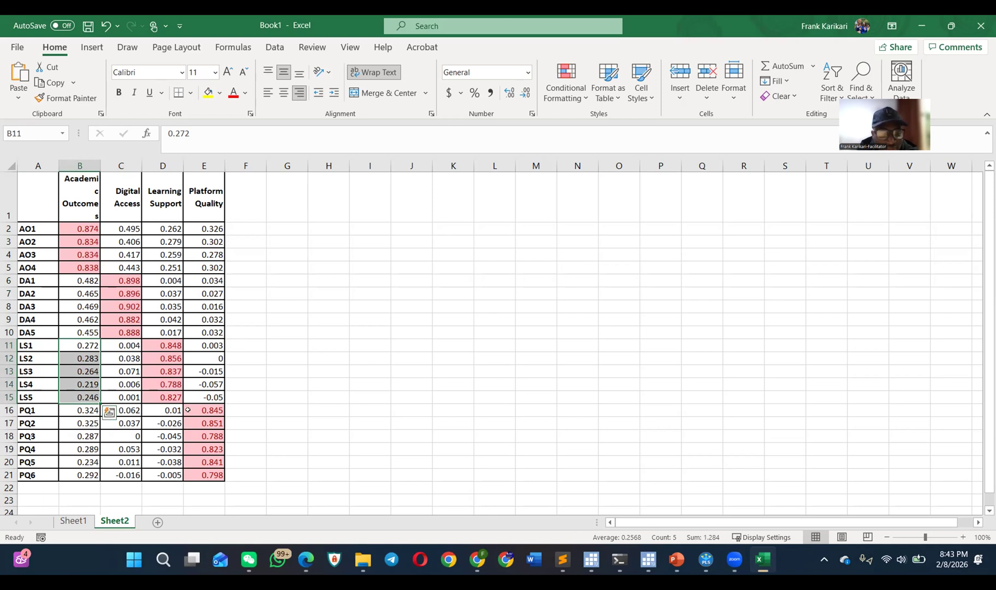
Step: Fill the LS1 to LS5 cross loadings in B11:C15 and E11:E15 with yellow
{"action": "left_click_drag", "start_coordinate": [80, 343], "coordinate": [123, 397]}
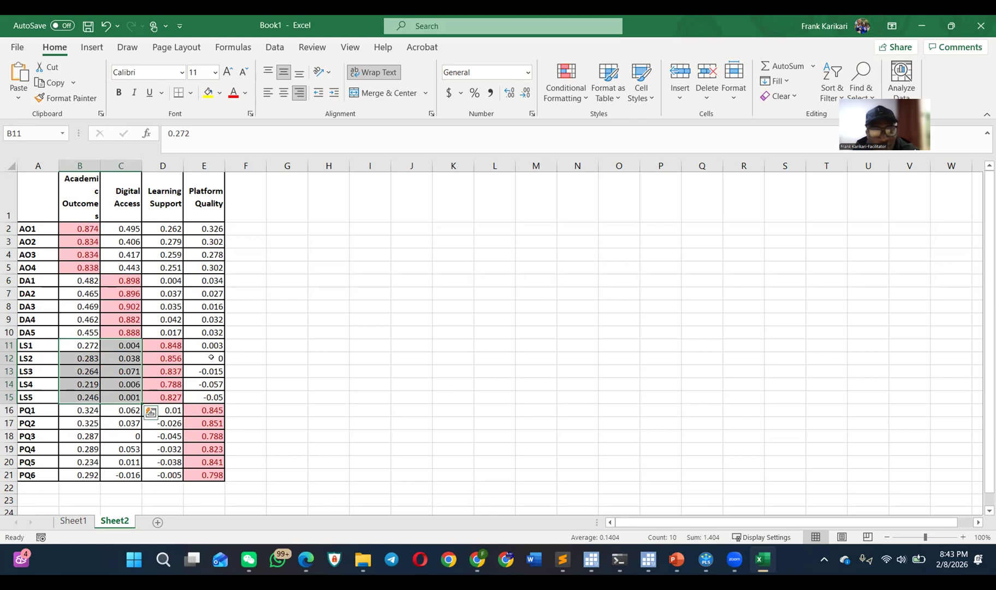
{"action": "left_click_drag", "start_coordinate": [205, 345], "coordinate": [205, 396]}
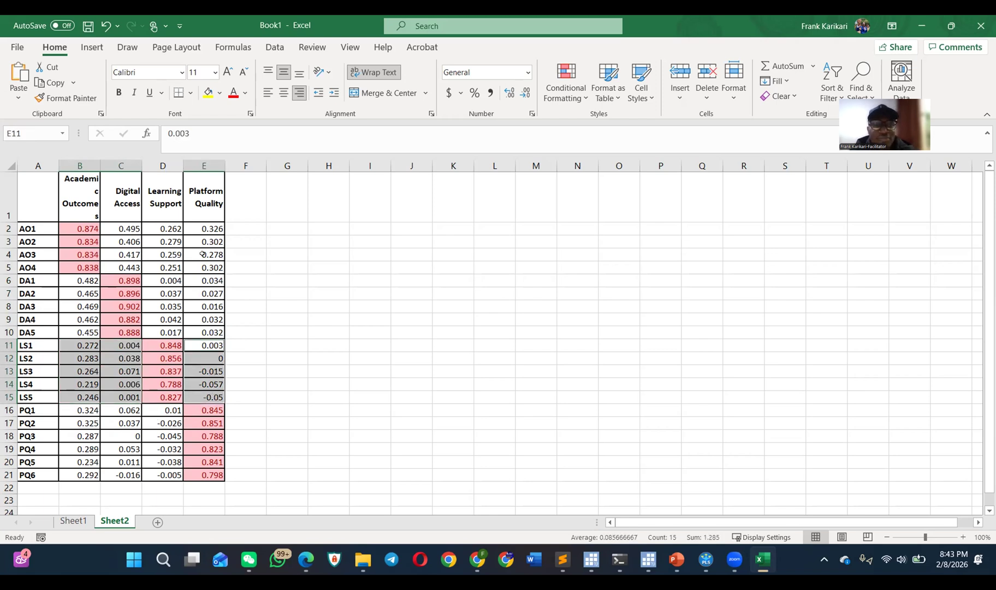
{"action": "left_click", "coordinate": [205, 94]}
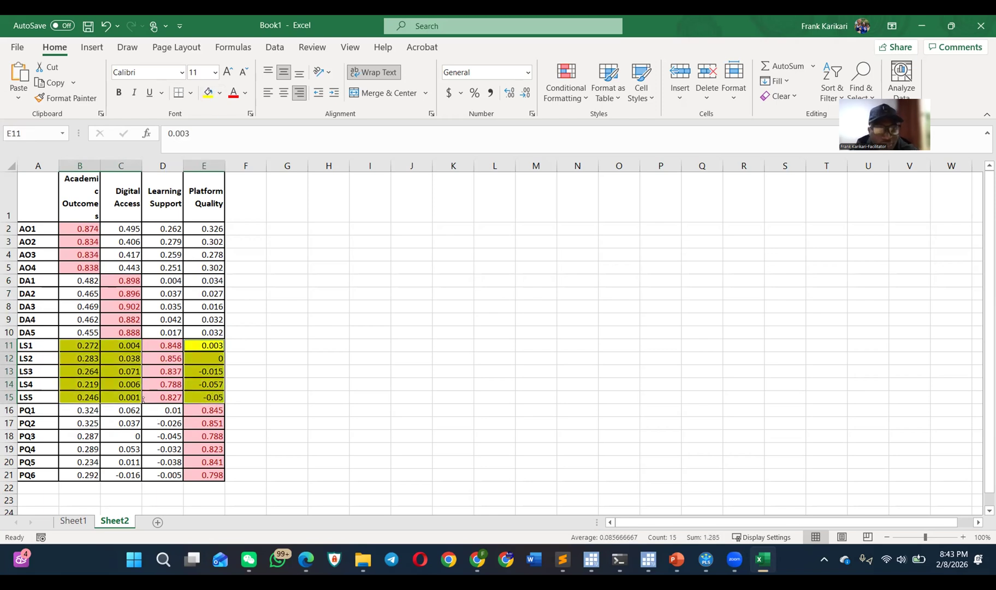
{"action": "left_click", "coordinate": [171, 397]}
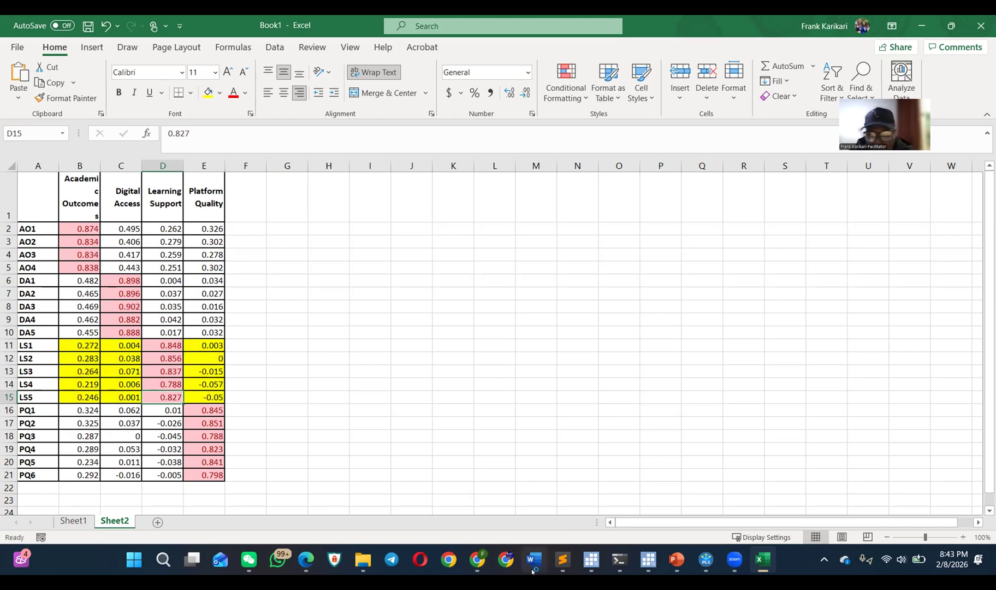
Step: Switch to Chrome, open Google Scholar in a new tab and search for the author's full name
{"action": "left_click", "coordinate": [477, 559]}
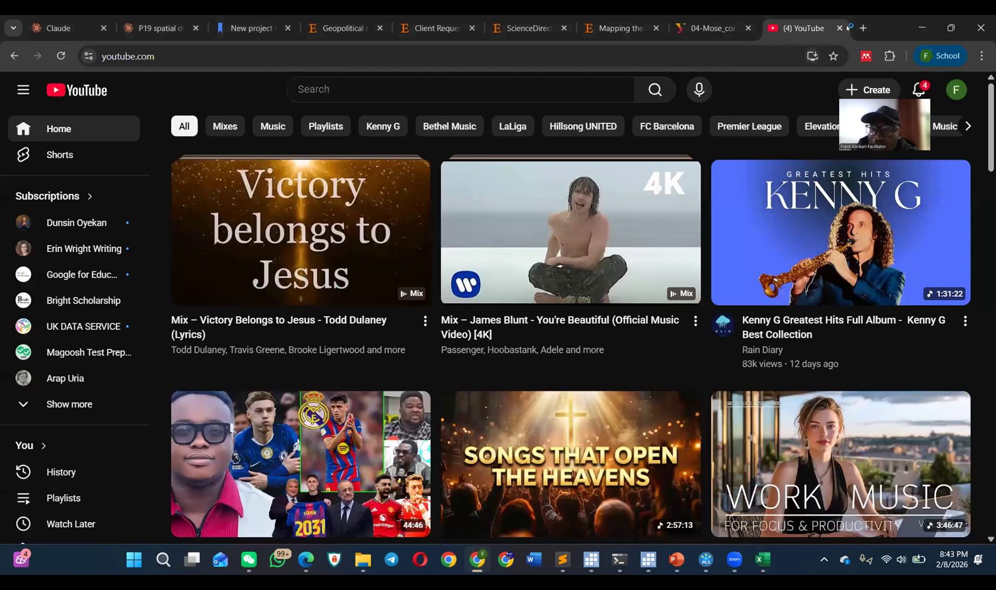
{"action": "left_click", "coordinate": [864, 28]}
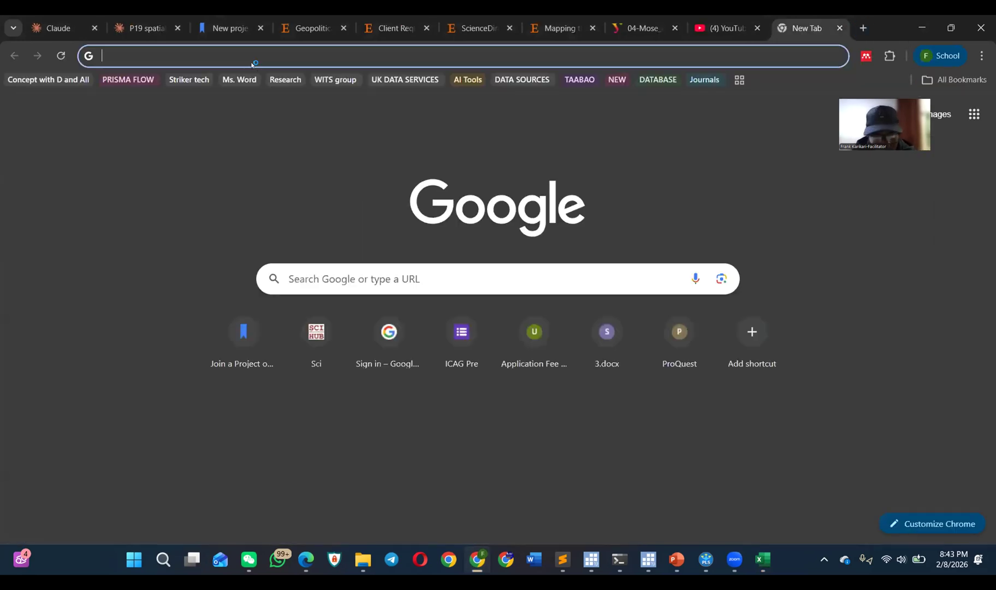
{"action": "type", "text": "sch"}
{"action": "key", "text": "Return"}
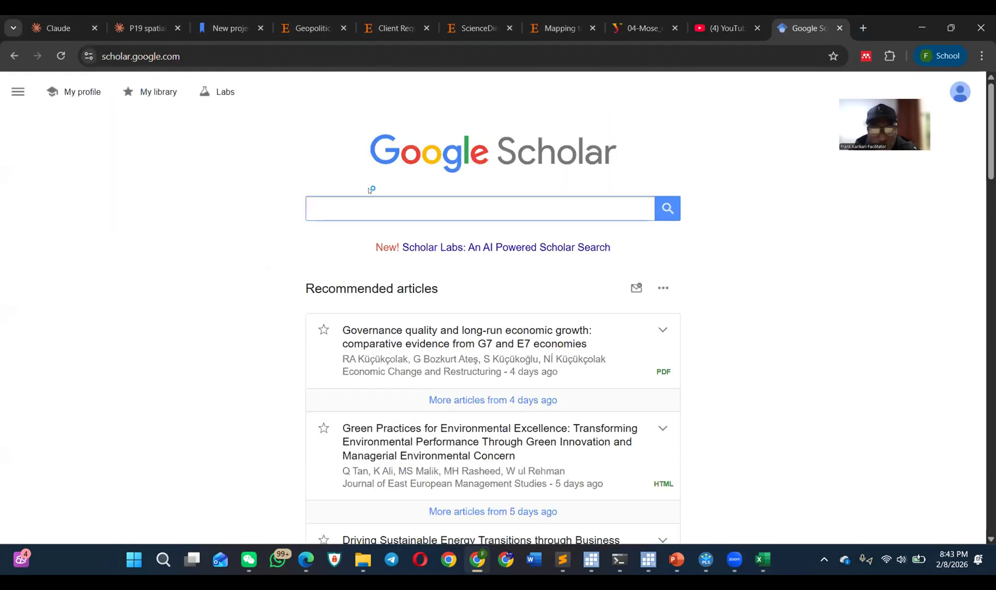
{"action": "type", "text": "fr"}
{"action": "key", "text": "Down"}
{"action": "key", "text": "Return"}
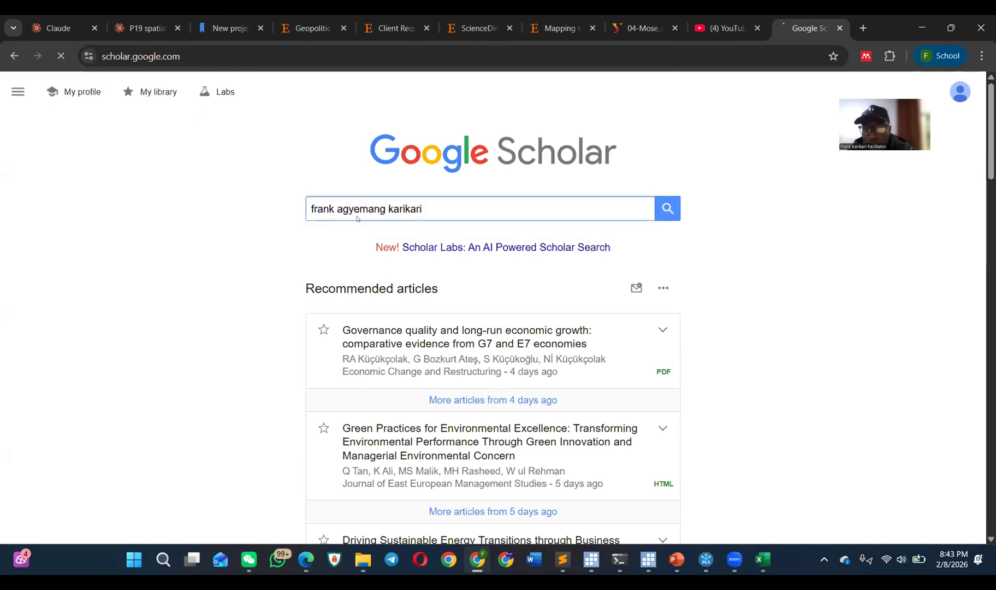
Step: Open the article "Digital Transformation and Green Practices: Pathways to Sustainable SME Performance in Ghana" on ScienceDirect, completing the human verification check
{"action": "scroll", "coordinate": [284, 209], "scroll_direction": "down", "scroll_amount": 3}
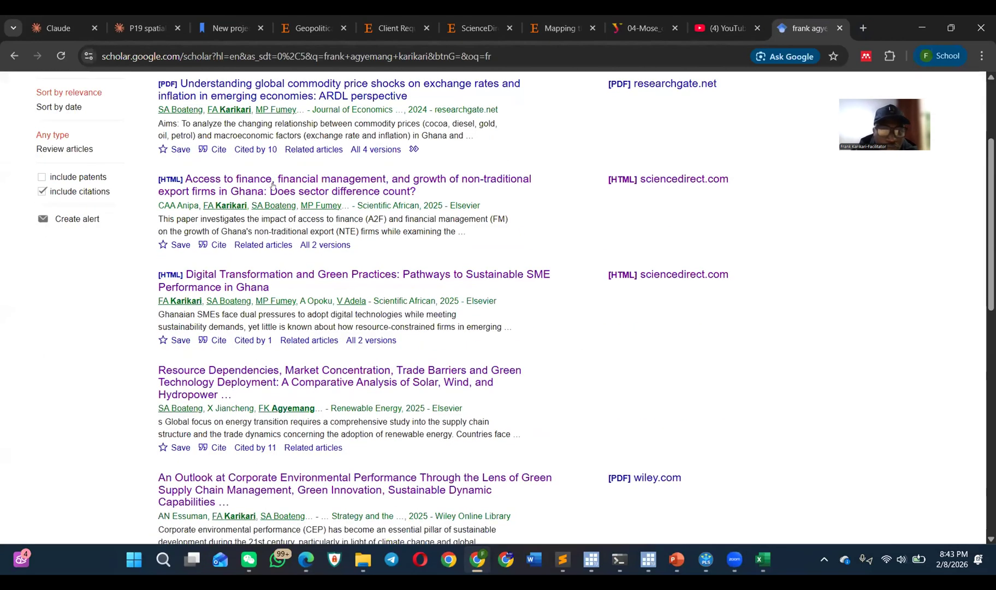
{"action": "left_click", "coordinate": [279, 276]}
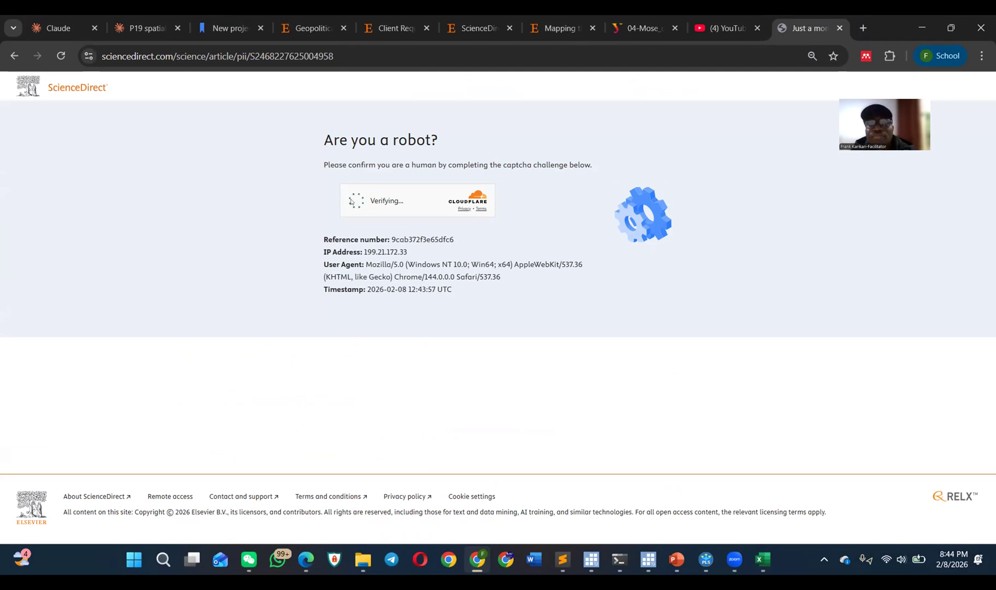
{"action": "left_click", "coordinate": [353, 201]}
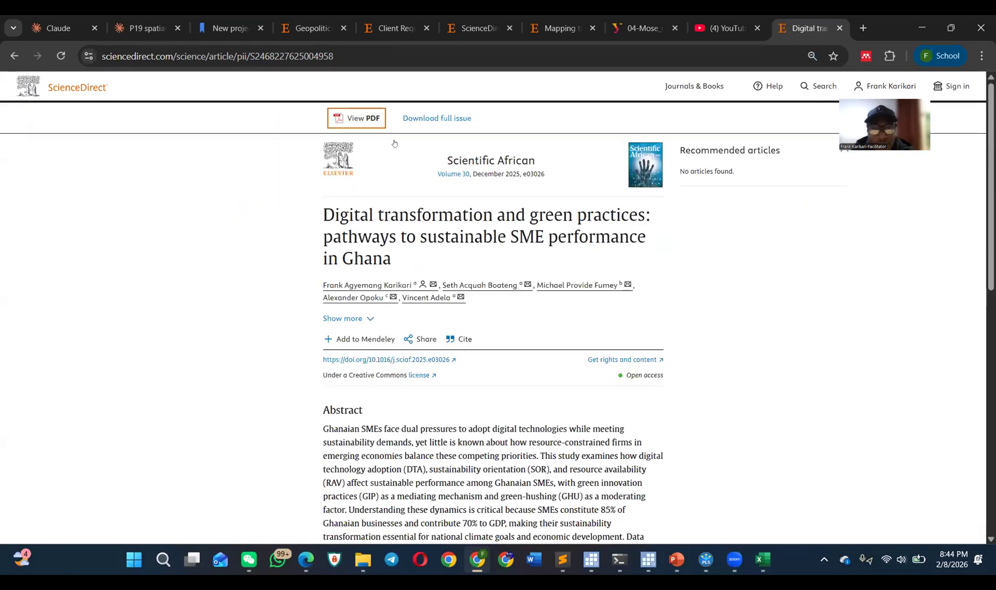
Step: Open the PDF version of the digital transformation and green practices article
{"action": "scroll", "coordinate": [289, 205], "scroll_direction": "down", "scroll_amount": 10}
{"action": "scroll", "coordinate": [291, 205], "scroll_direction": "up", "scroll_amount": 10}
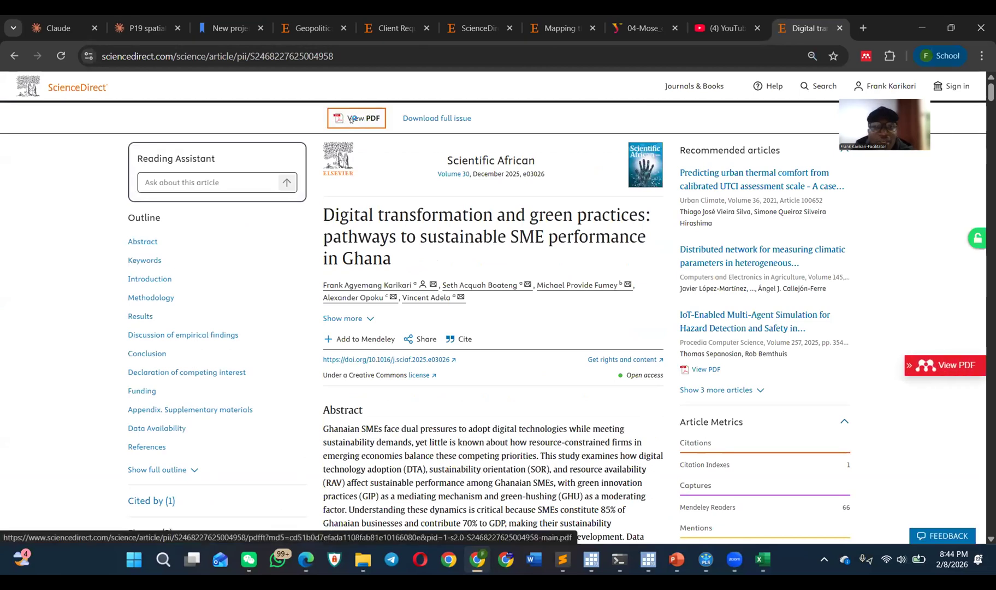
{"action": "left_click", "coordinate": [351, 119]}
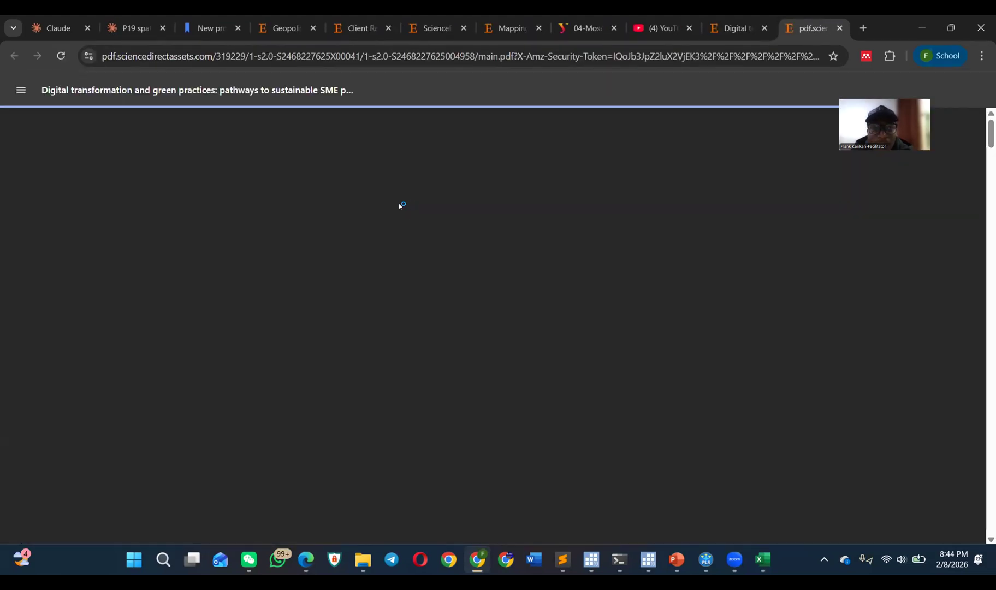
Step: Examine the PDF's indicator loadings figure, effect sizes, model fit, hypotheses results and mediation analysis on pages 5 to 7
{"action": "scroll", "coordinate": [402, 212], "scroll_direction": "down", "scroll_amount": 8}
{"action": "scroll", "coordinate": [393, 204], "scroll_direction": "down", "scroll_amount": 20}
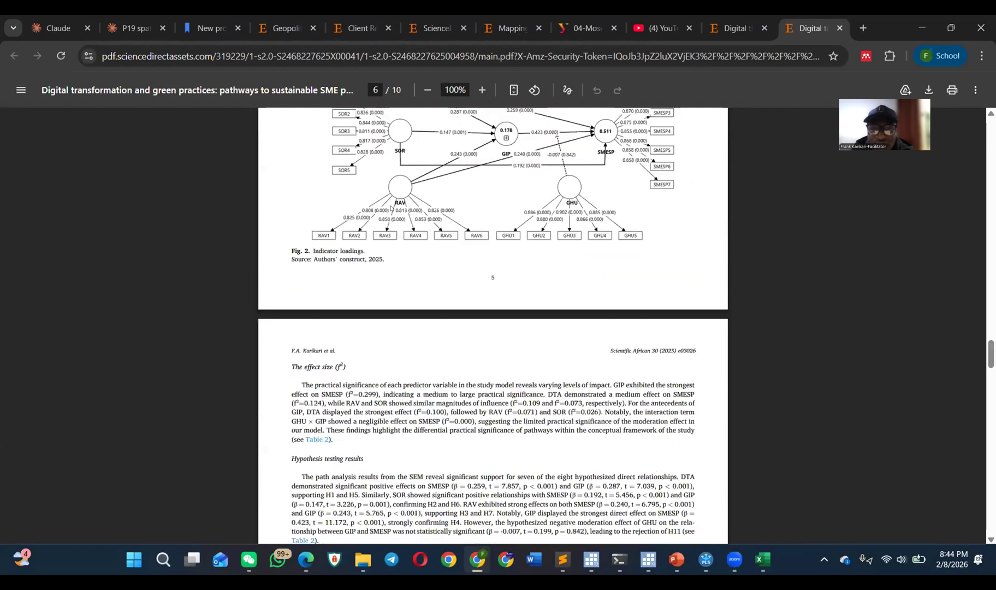
{"action": "scroll", "coordinate": [384, 201], "scroll_direction": "down", "scroll_amount": 8}
{"action": "scroll", "coordinate": [378, 184], "scroll_direction": "up", "scroll_amount": 13}
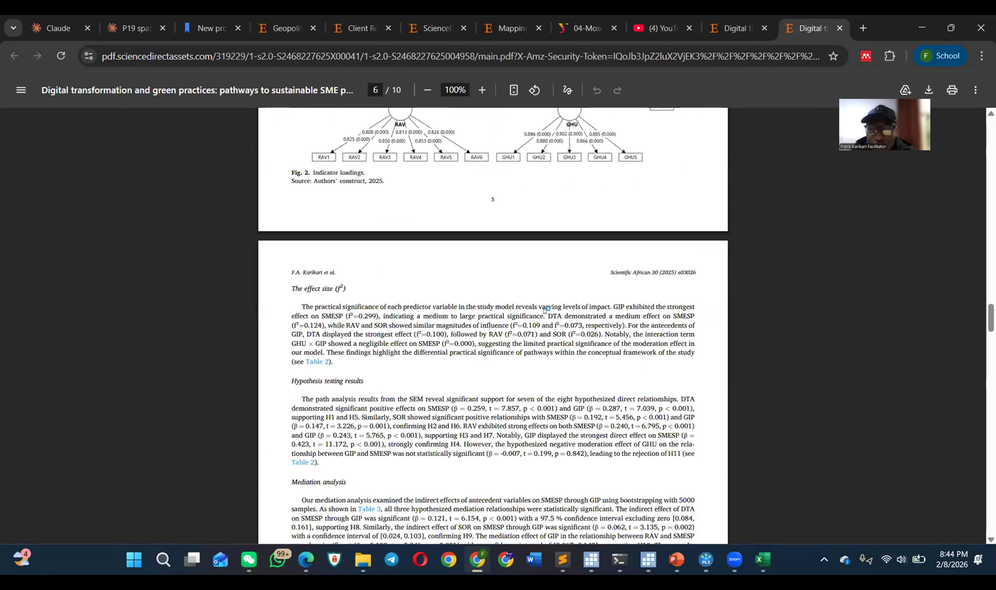
{"action": "scroll", "coordinate": [466, 257], "scroll_direction": "up", "scroll_amount": 5}
{"action": "scroll", "coordinate": [481, 271], "scroll_direction": "down", "scroll_amount": 17}
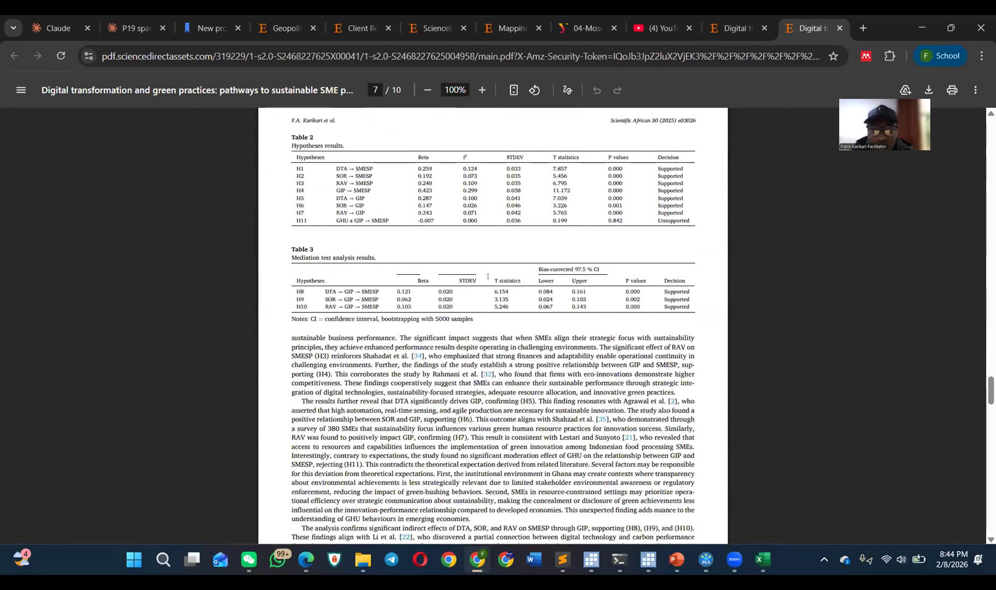
{"action": "scroll", "coordinate": [488, 276], "scroll_direction": "down", "scroll_amount": 3}
{"action": "scroll", "coordinate": [486, 271], "scroll_direction": "up", "scroll_amount": 18}
{"action": "scroll", "coordinate": [486, 272], "scroll_direction": "up", "scroll_amount": 10}
{"action": "scroll", "coordinate": [480, 270], "scroll_direction": "down", "scroll_amount": 20}
{"action": "scroll", "coordinate": [479, 269], "scroll_direction": "down", "scroll_amount": 5}
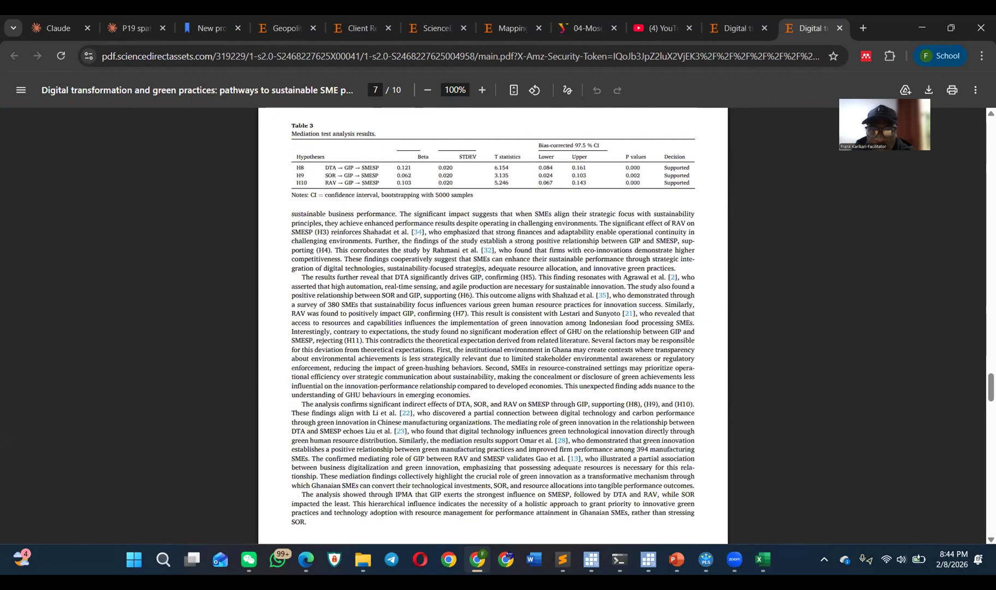
{"action": "scroll", "coordinate": [479, 269], "scroll_direction": "down", "scroll_amount": 10}
{"action": "scroll", "coordinate": [465, 273], "scroll_direction": "up", "scroll_amount": 18}
{"action": "scroll", "coordinate": [453, 280], "scroll_direction": "up", "scroll_amount": 20}
{"action": "scroll", "coordinate": [450, 283], "scroll_direction": "up", "scroll_amount": 20}
{"action": "scroll", "coordinate": [443, 276], "scroll_direction": "down", "scroll_amount": 19}
{"action": "scroll", "coordinate": [443, 276], "scroll_direction": "down", "scroll_amount": 20}
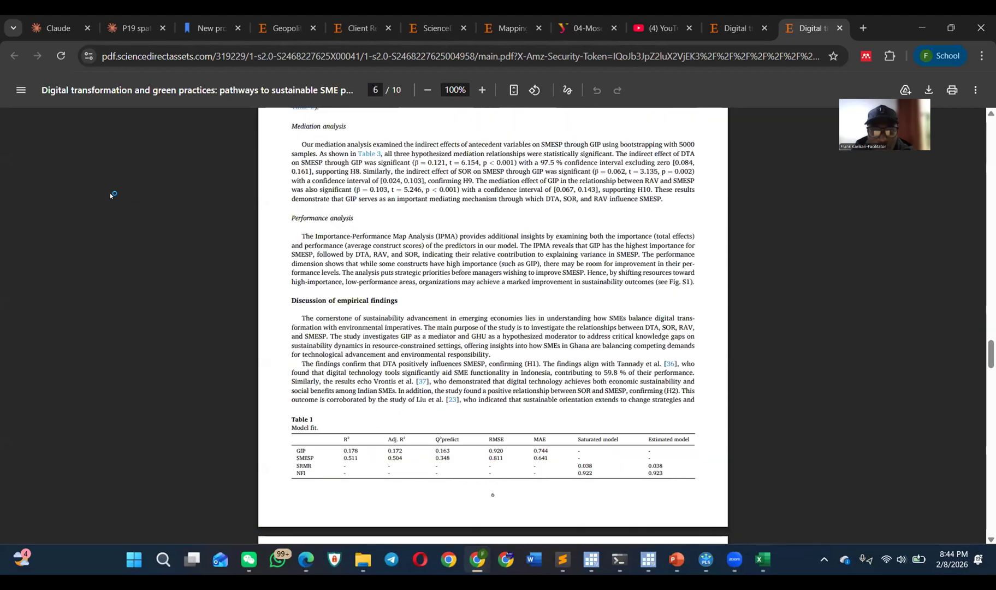
{"action": "scroll", "coordinate": [319, 235], "scroll_direction": "down", "scroll_amount": 5}
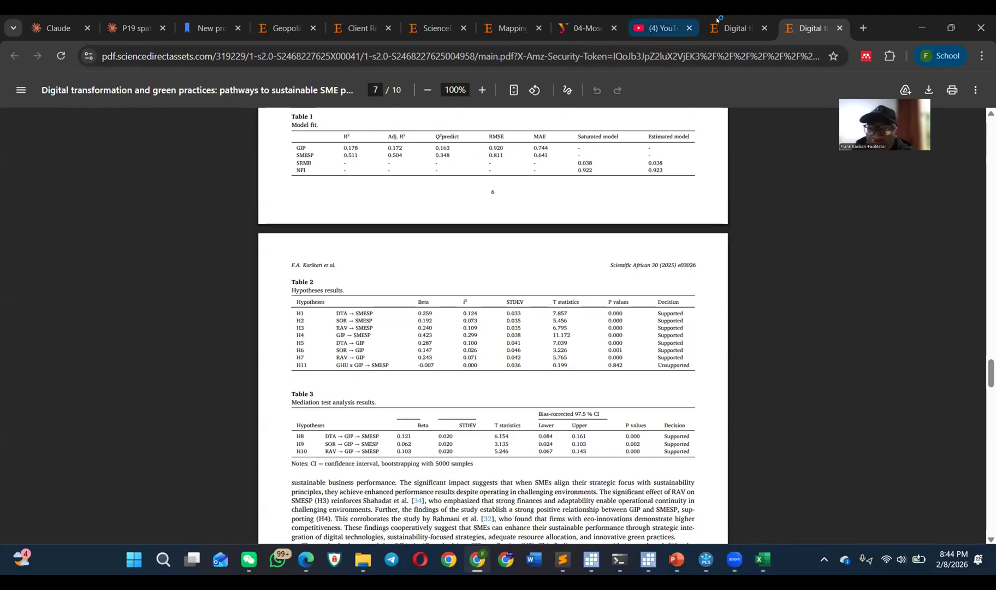
Step: Go back to the Google Scholar results and open the PDF of "Access to finance, financial management, and growth of non-traditional export firms in Ghana"
{"action": "left_click", "coordinate": [718, 22]}
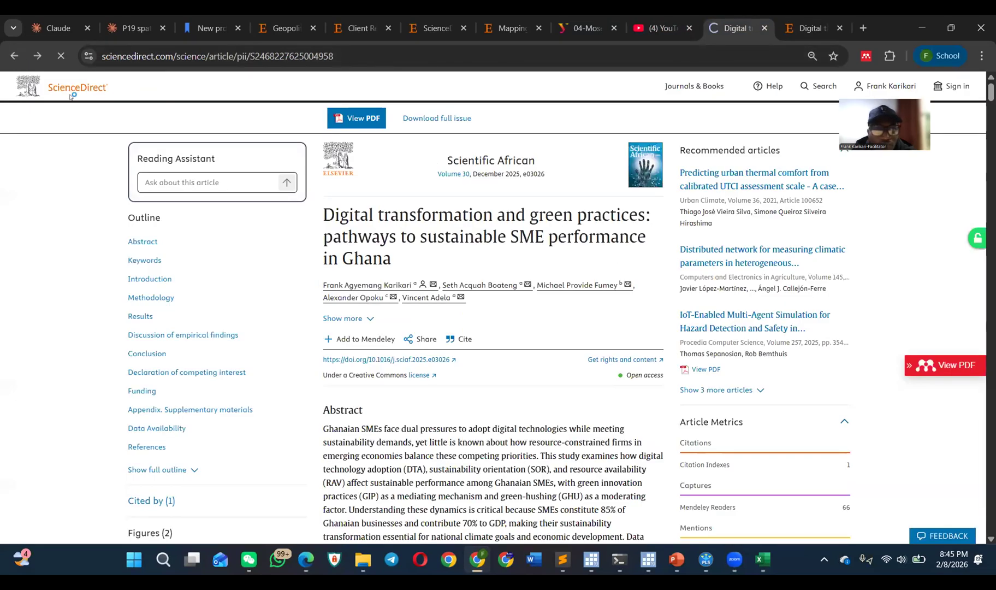
{"action": "left_click", "coordinate": [13, 57]}
{"action": "scroll", "coordinate": [253, 321], "scroll_direction": "up", "scroll_amount": 3}
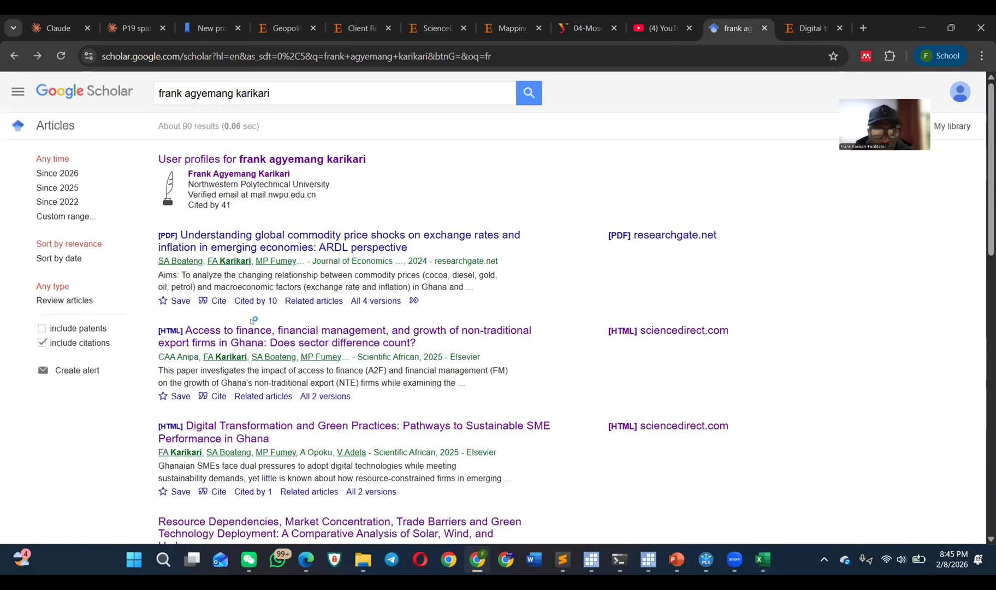
{"action": "left_click", "coordinate": [268, 322]}
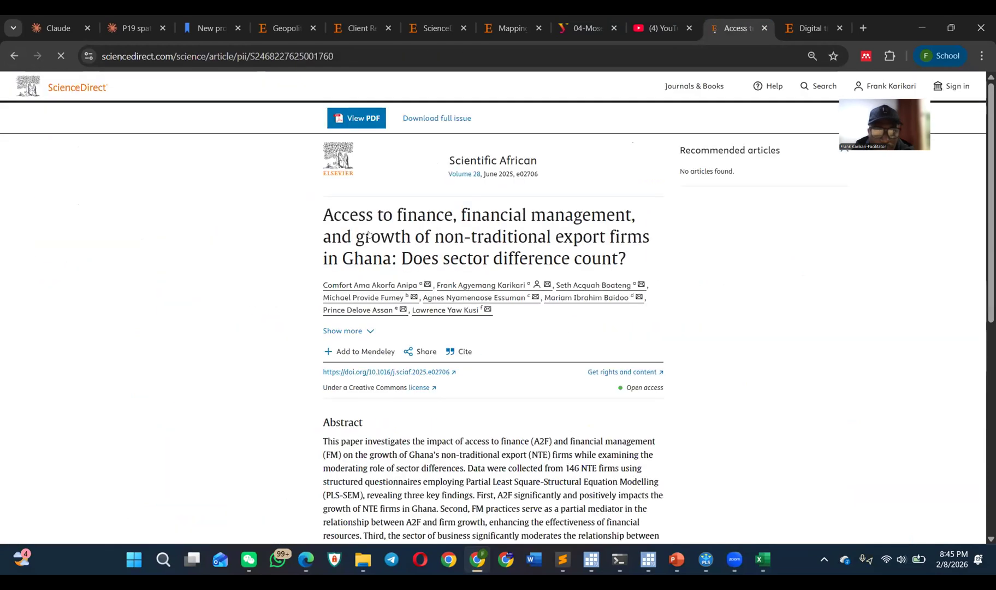
{"action": "left_click", "coordinate": [361, 118]}
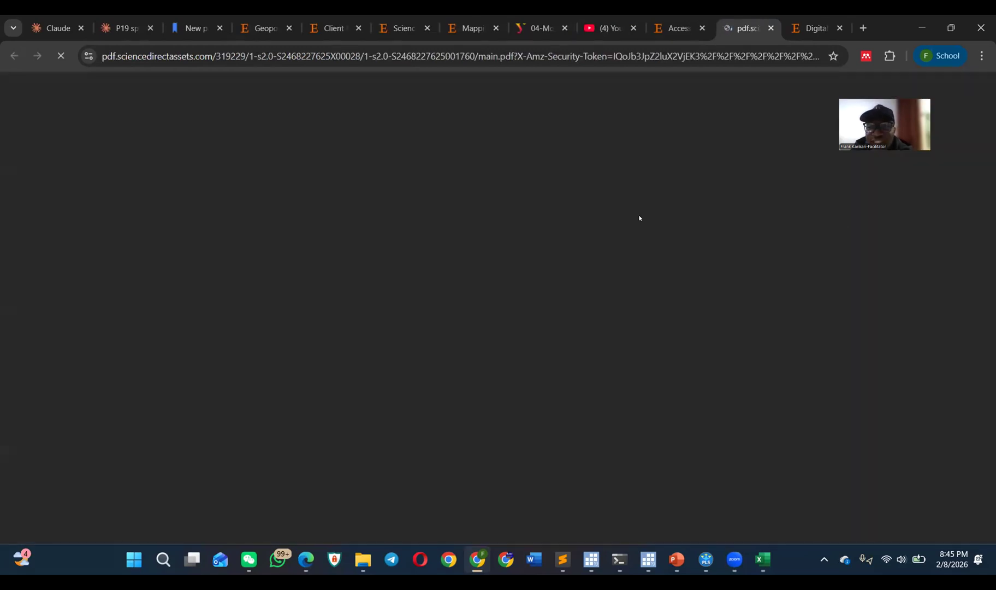
Step: Skim the access-to-finance article from the literature review through the measurement and structural results to the limitations section
{"action": "scroll", "coordinate": [463, 242], "scroll_direction": "down", "scroll_amount": 15}
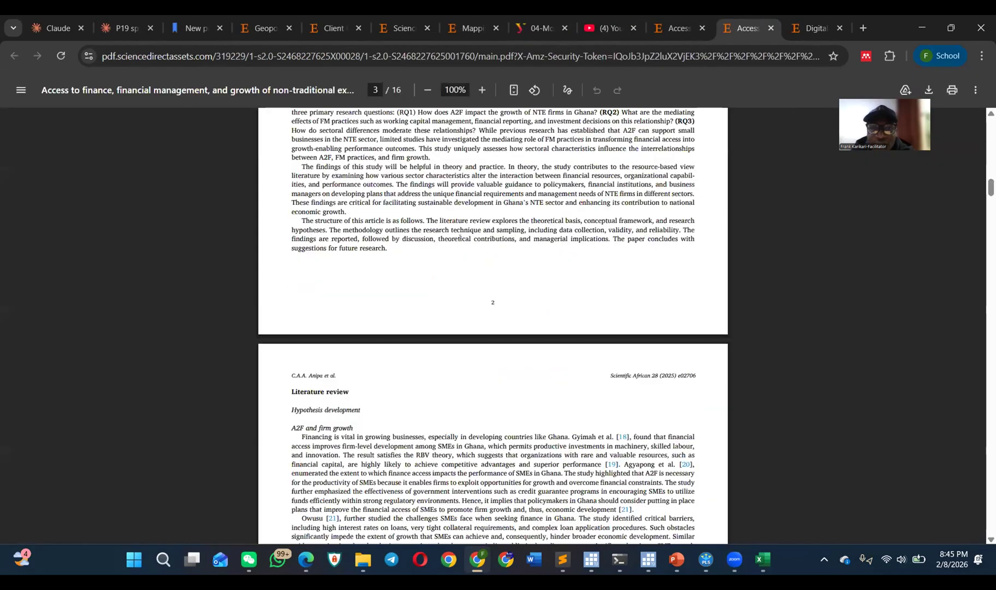
{"action": "scroll", "coordinate": [455, 237], "scroll_direction": "down", "scroll_amount": 8}
{"action": "scroll", "coordinate": [452, 234], "scroll_direction": "down", "scroll_amount": 20}
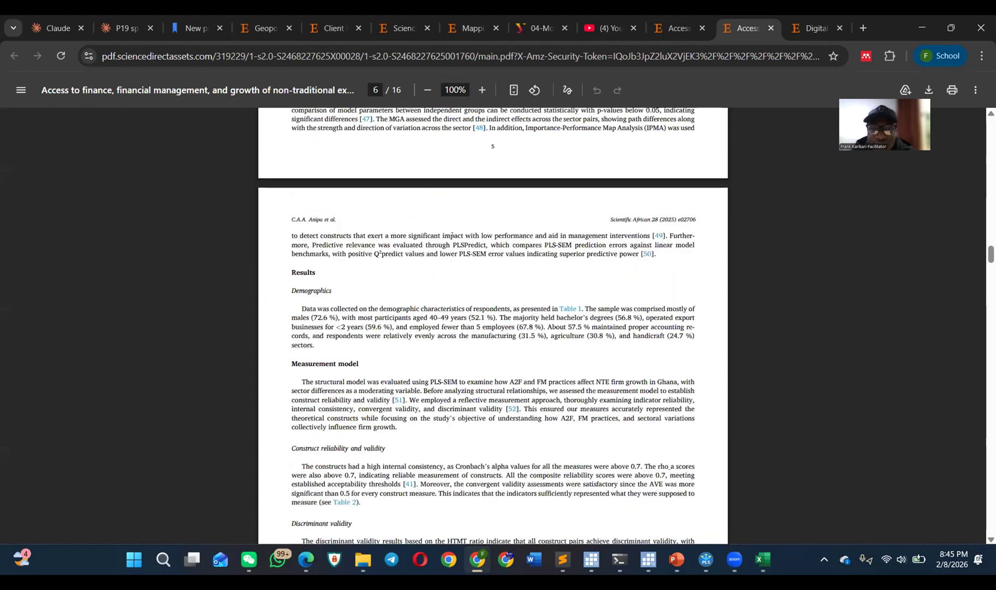
{"action": "scroll", "coordinate": [452, 236], "scroll_direction": "down", "scroll_amount": 15}
{"action": "scroll", "coordinate": [453, 235], "scroll_direction": "down", "scroll_amount": 20}
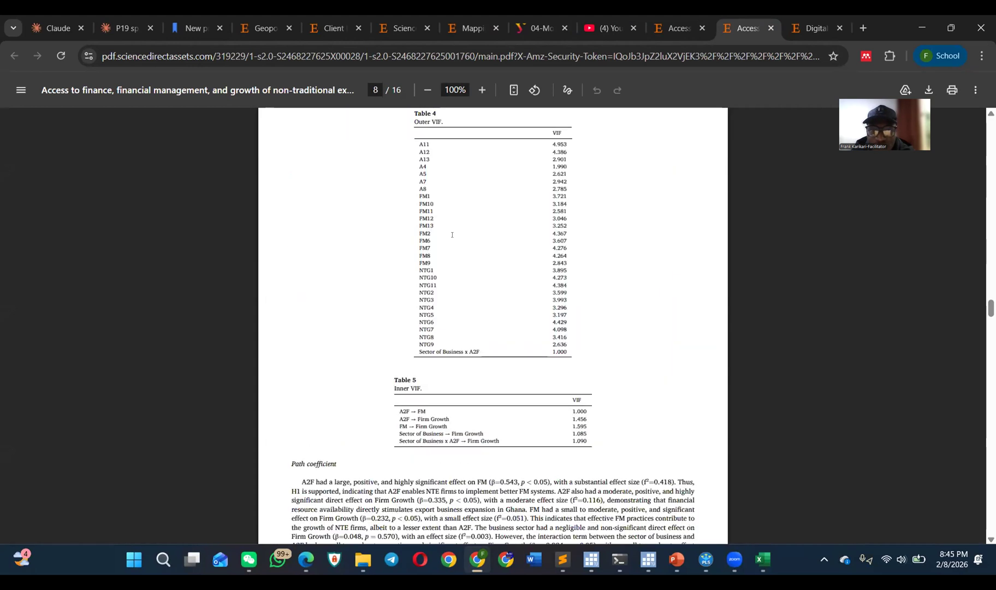
{"action": "scroll", "coordinate": [452, 237], "scroll_direction": "down", "scroll_amount": 15}
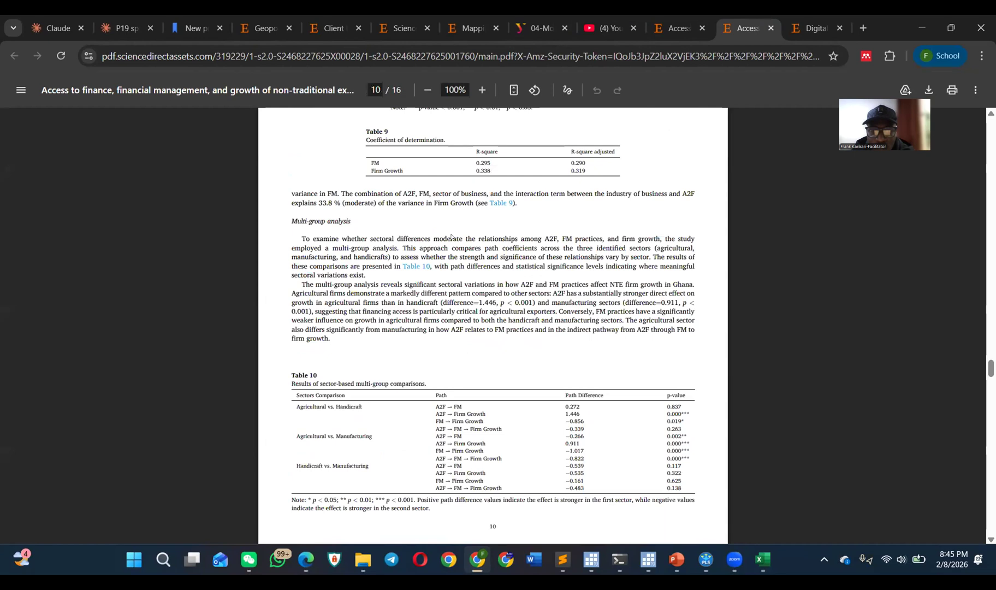
{"action": "scroll", "coordinate": [452, 237], "scroll_direction": "down", "scroll_amount": 12}
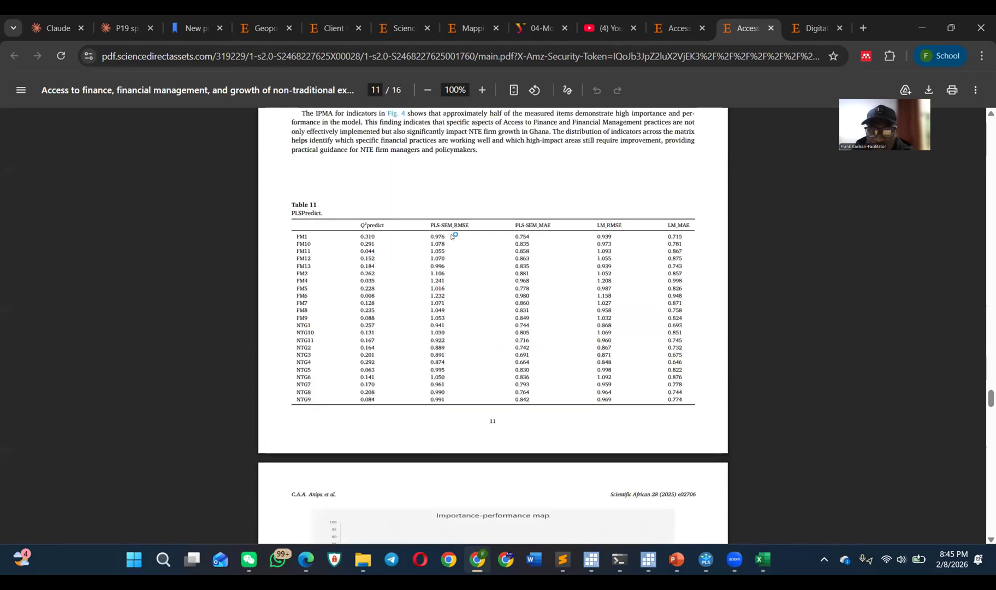
{"action": "scroll", "coordinate": [452, 236], "scroll_direction": "down", "scroll_amount": 12}
{"action": "scroll", "coordinate": [452, 236], "scroll_direction": "down", "scroll_amount": 15}
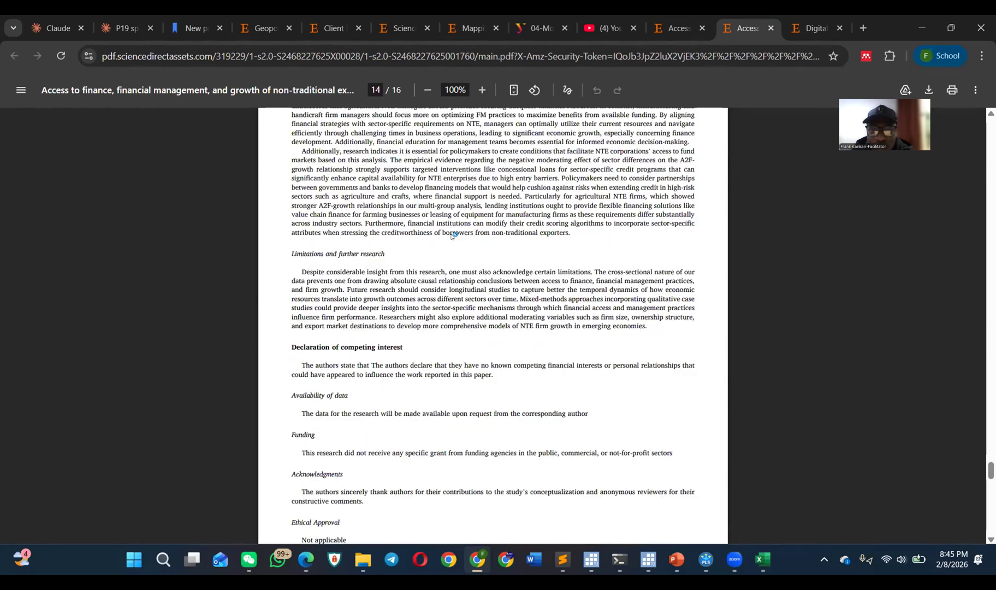
Step: Review the article's reported results in reverse, from PLSPredict and multi-group analysis through outer loadings and VIF to HTMT and construct reliability
{"action": "scroll", "coordinate": [452, 236], "scroll_direction": "up", "scroll_amount": 5}
{"action": "scroll", "coordinate": [453, 236], "scroll_direction": "up", "scroll_amount": 8}
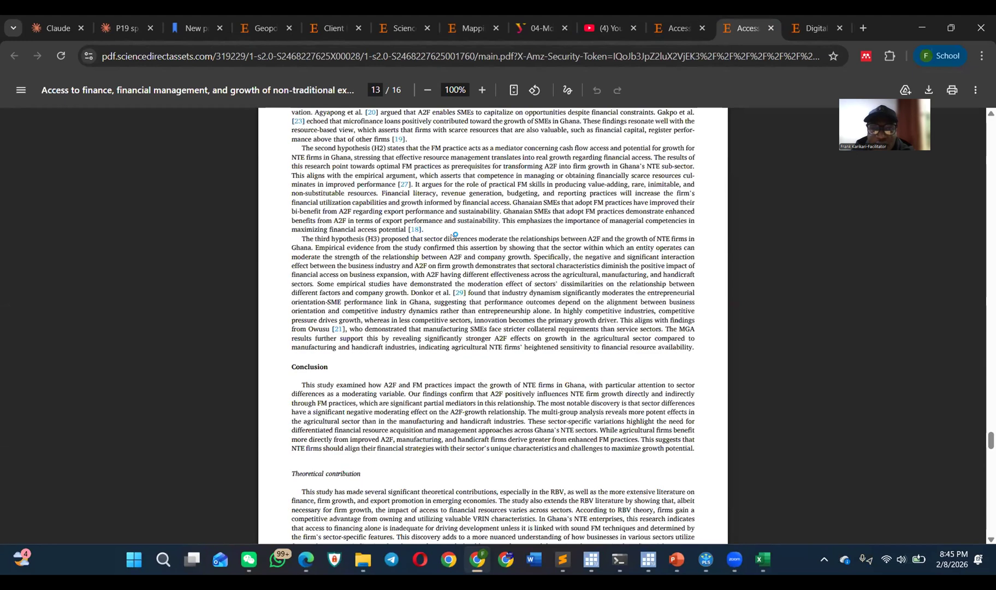
{"action": "scroll", "coordinate": [452, 236], "scroll_direction": "up", "scroll_amount": 10}
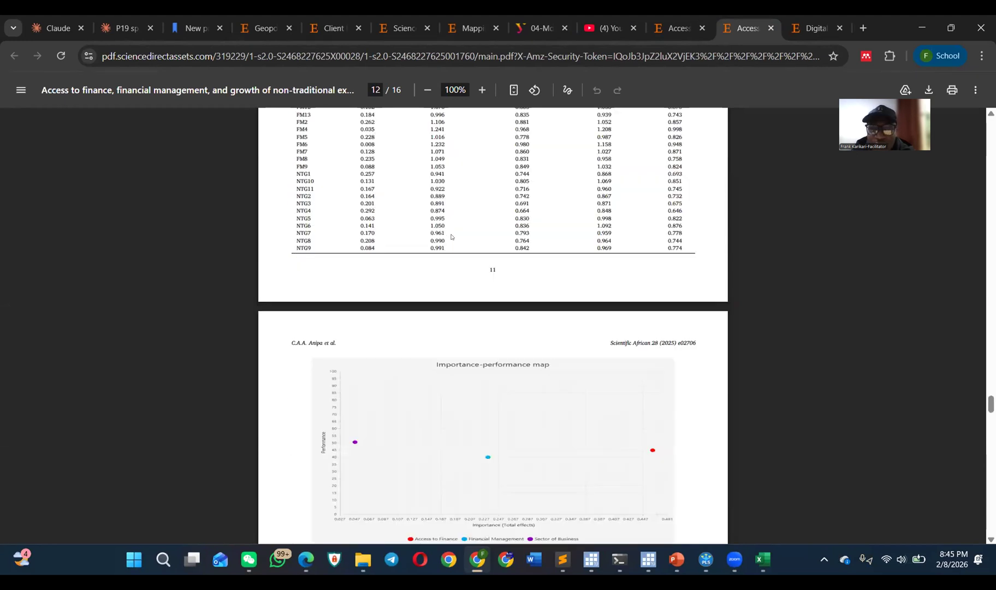
{"action": "scroll", "coordinate": [453, 236], "scroll_direction": "up", "scroll_amount": 3}
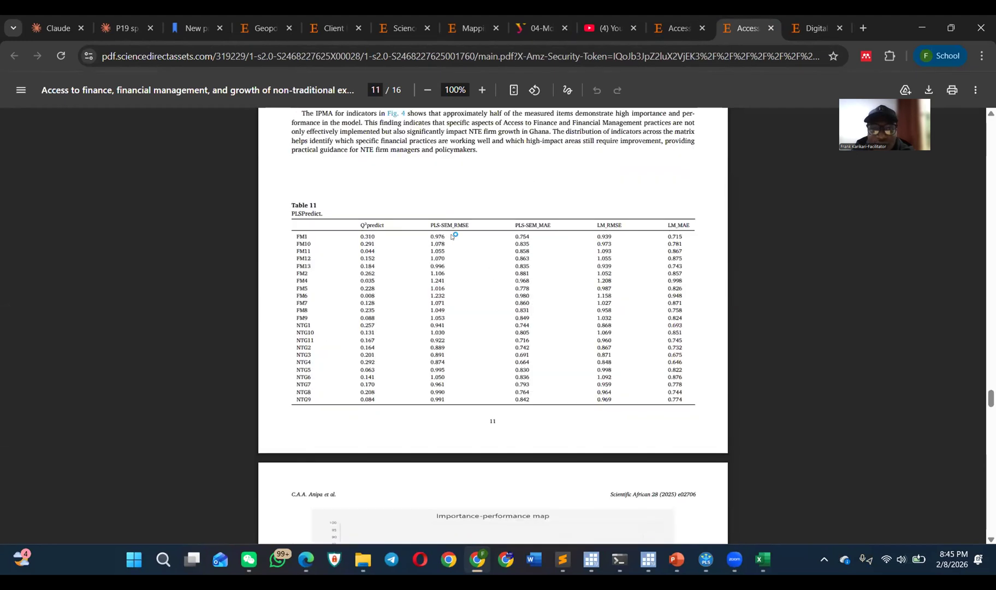
{"action": "scroll", "coordinate": [453, 236], "scroll_direction": "up", "scroll_amount": 3}
{"action": "scroll", "coordinate": [452, 236], "scroll_direction": "up", "scroll_amount": 6}
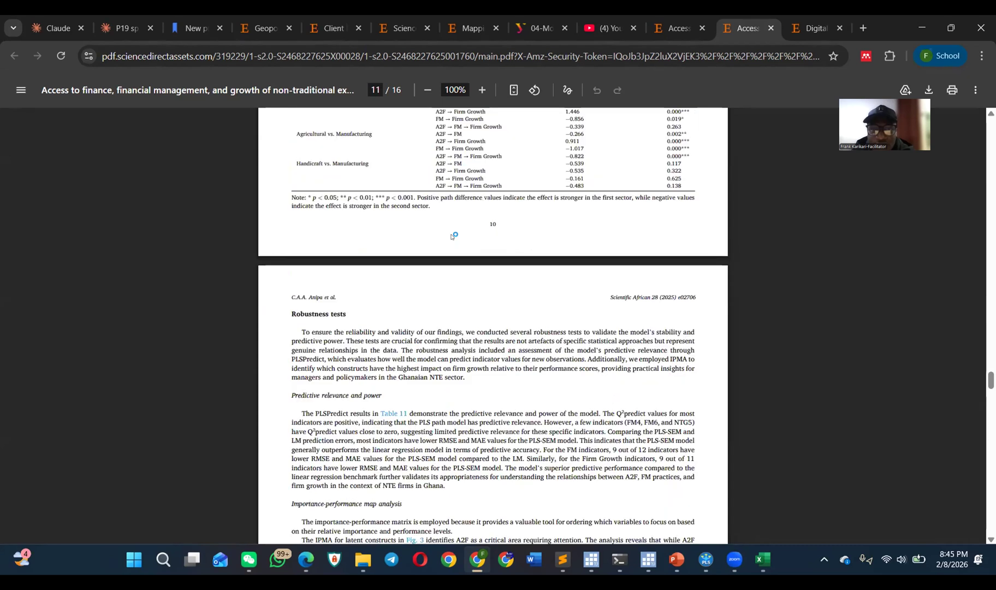
{"action": "scroll", "coordinate": [453, 236], "scroll_direction": "up", "scroll_amount": 6}
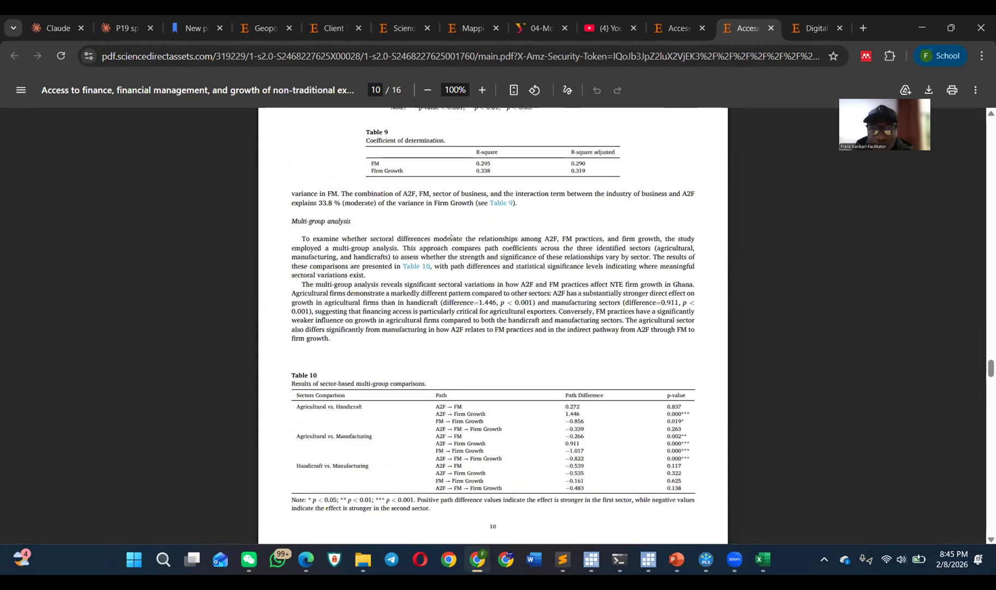
{"action": "scroll", "coordinate": [452, 237], "scroll_direction": "up", "scroll_amount": 3}
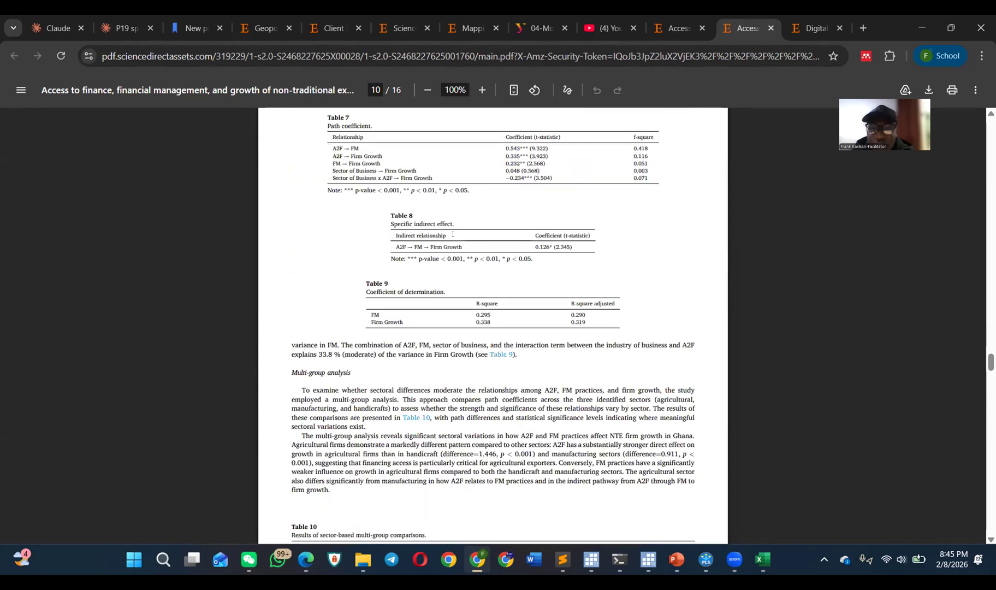
{"action": "scroll", "coordinate": [453, 238], "scroll_direction": "up", "scroll_amount": 3}
{"action": "scroll", "coordinate": [475, 243], "scroll_direction": "up", "scroll_amount": 4}
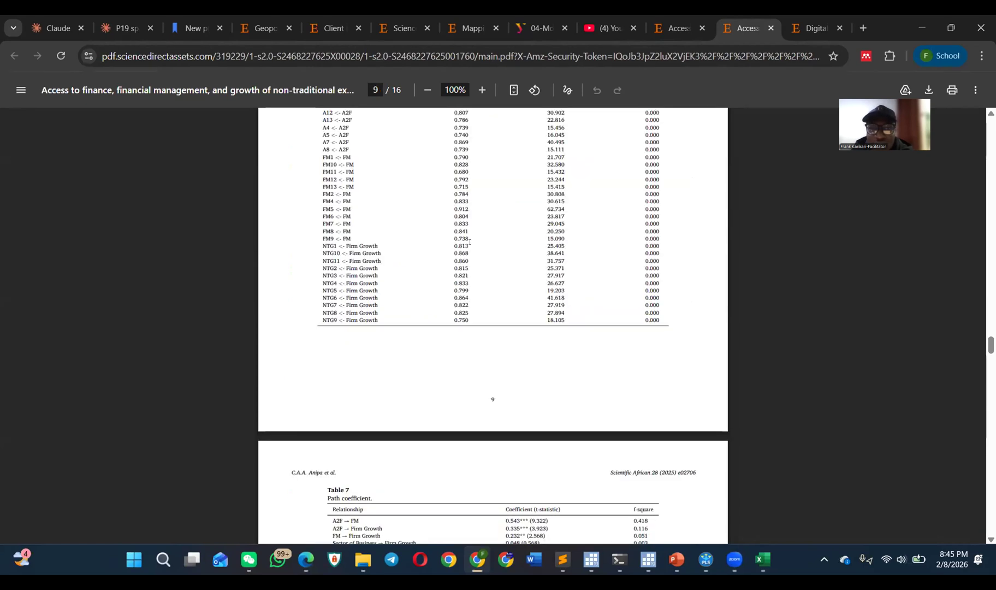
{"action": "scroll", "coordinate": [471, 241], "scroll_direction": "up", "scroll_amount": 2}
{"action": "scroll", "coordinate": [486, 247], "scroll_direction": "up", "scroll_amount": 11}
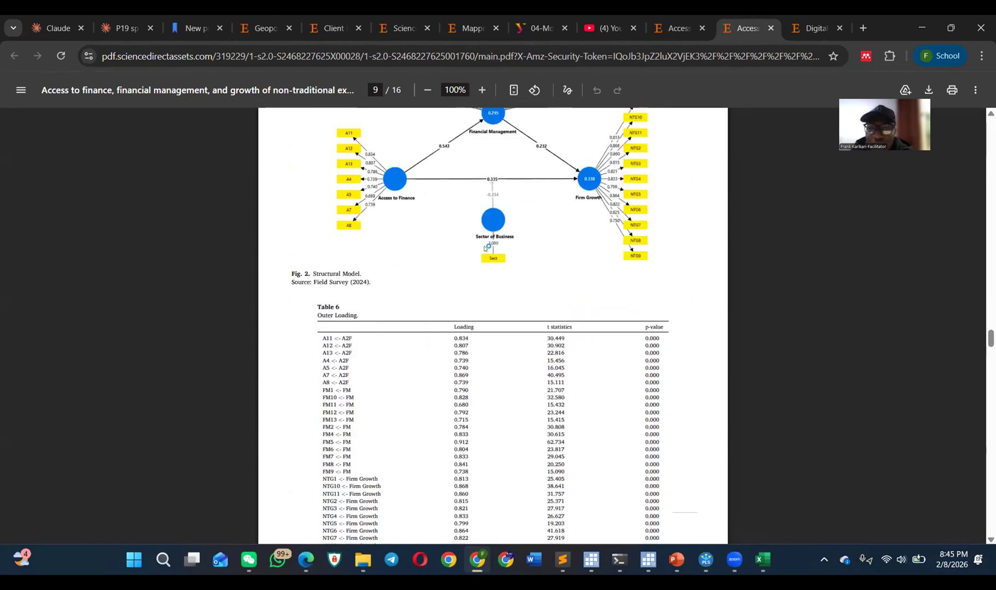
{"action": "scroll", "coordinate": [484, 251], "scroll_direction": "up", "scroll_amount": 3}
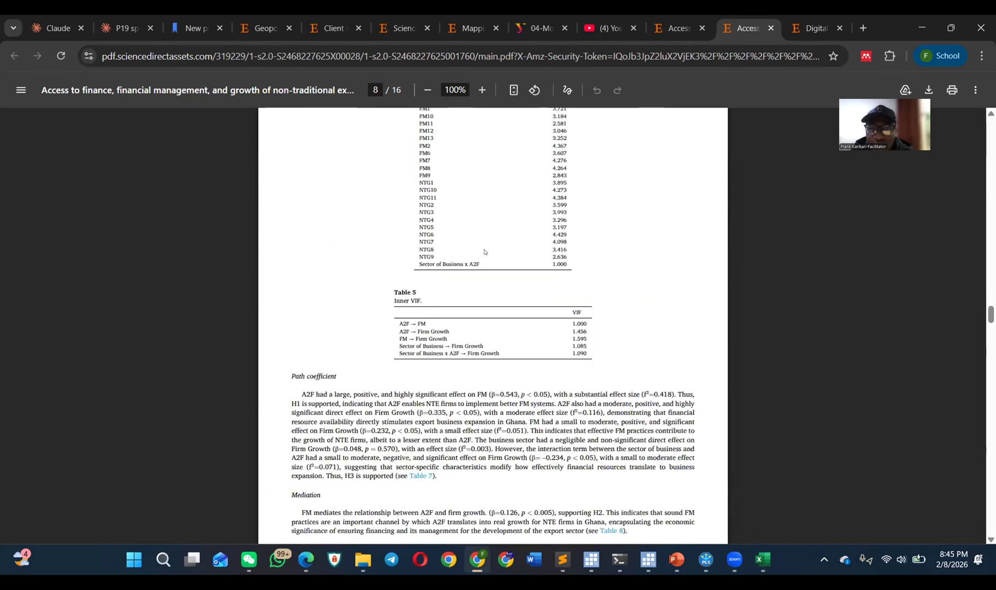
{"action": "scroll", "coordinate": [484, 251], "scroll_direction": "up", "scroll_amount": 3}
{"action": "scroll", "coordinate": [509, 253], "scroll_direction": "up", "scroll_amount": 6}
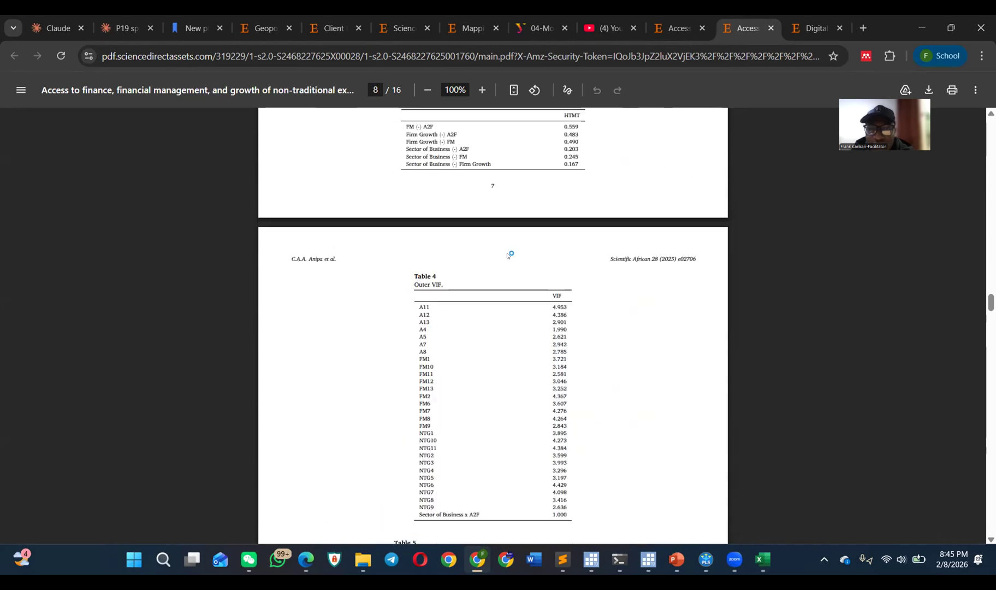
{"action": "scroll", "coordinate": [496, 279], "scroll_direction": "up", "scroll_amount": 20}
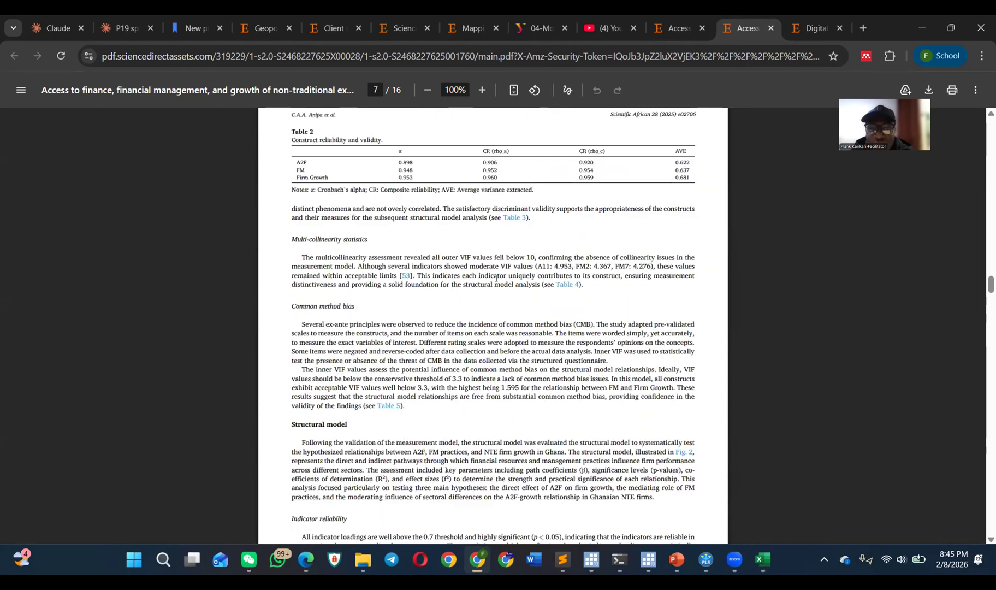
Step: Return to the article's first page, highlight its full title and magnify the page to 195%
{"action": "scroll", "coordinate": [496, 279], "scroll_direction": "up", "scroll_amount": 8}
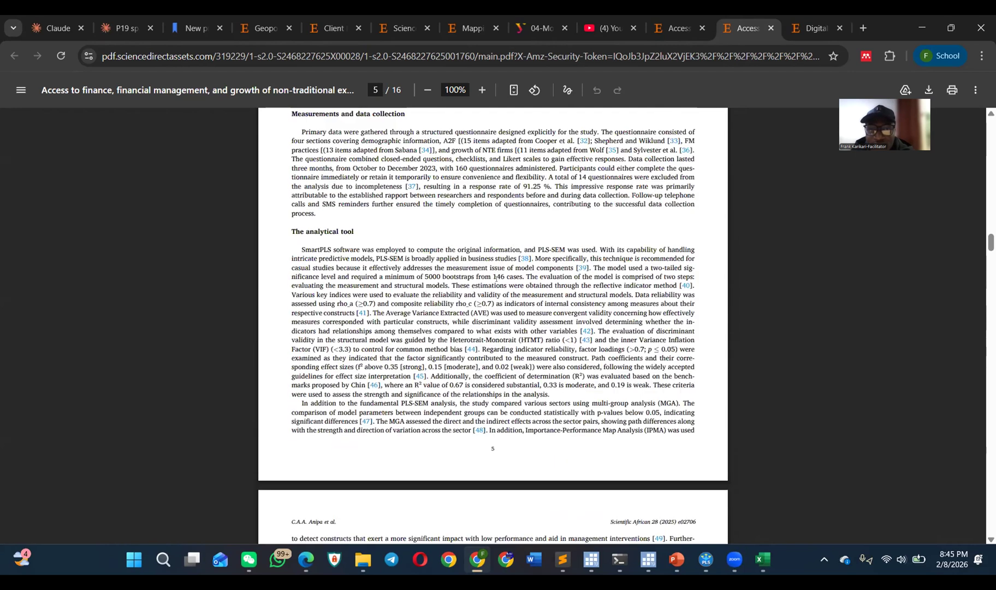
{"action": "scroll", "coordinate": [681, 113], "scroll_direction": "up", "scroll_amount": 20}
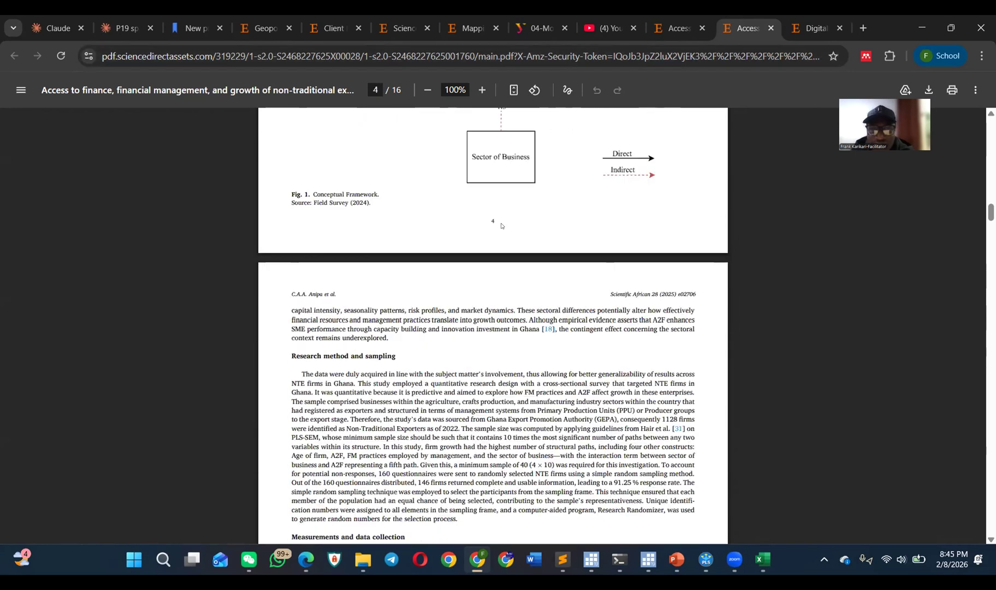
{"action": "scroll", "coordinate": [462, 227], "scroll_direction": "down", "scroll_amount": 20}
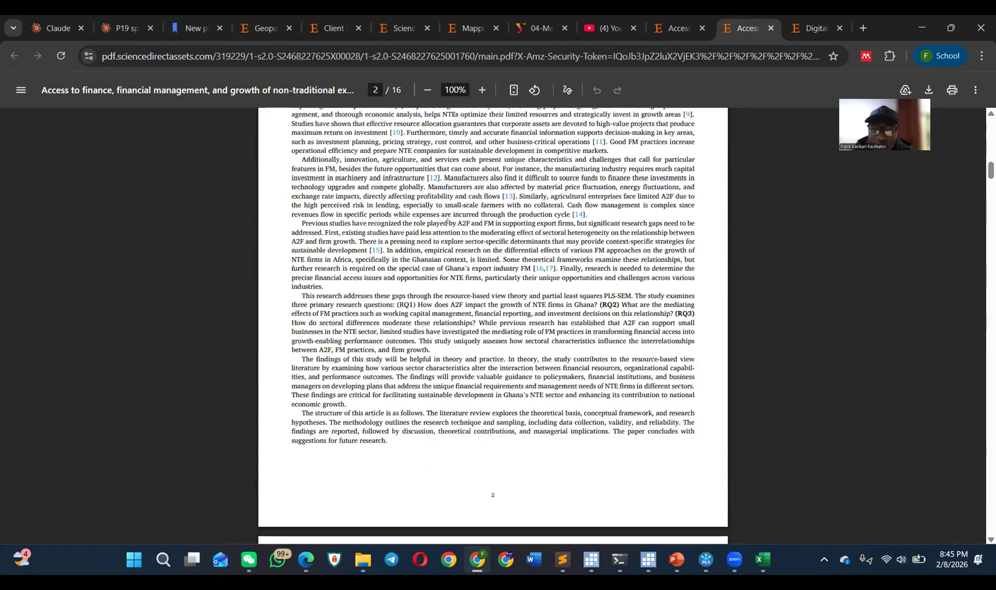
{"action": "scroll", "coordinate": [420, 236], "scroll_direction": "up", "scroll_amount": 18}
{"action": "scroll", "coordinate": [420, 235], "scroll_direction": "up", "scroll_amount": 20}
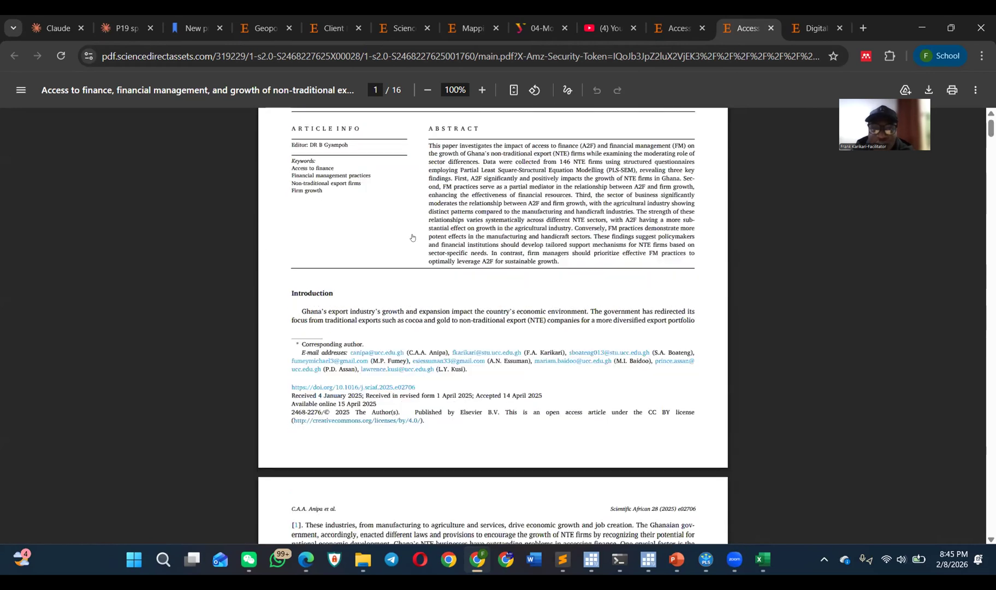
{"action": "left_click_drag", "start_coordinate": [288, 251], "coordinate": [383, 287]}
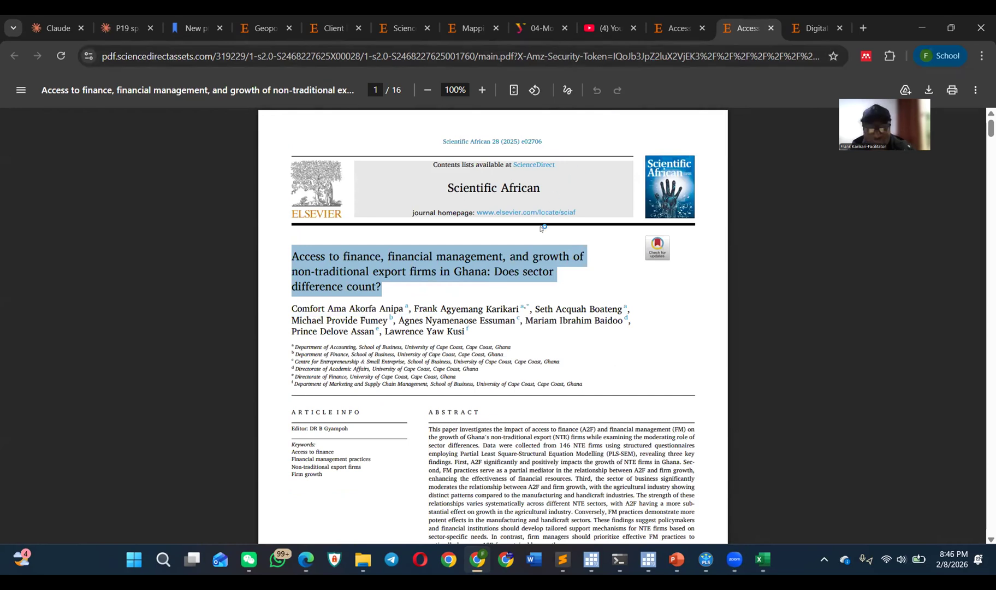
{"action": "scroll", "coordinate": [519, 211], "scroll_direction": "up", "scroll_amount": 5, "text": "ctrl"}
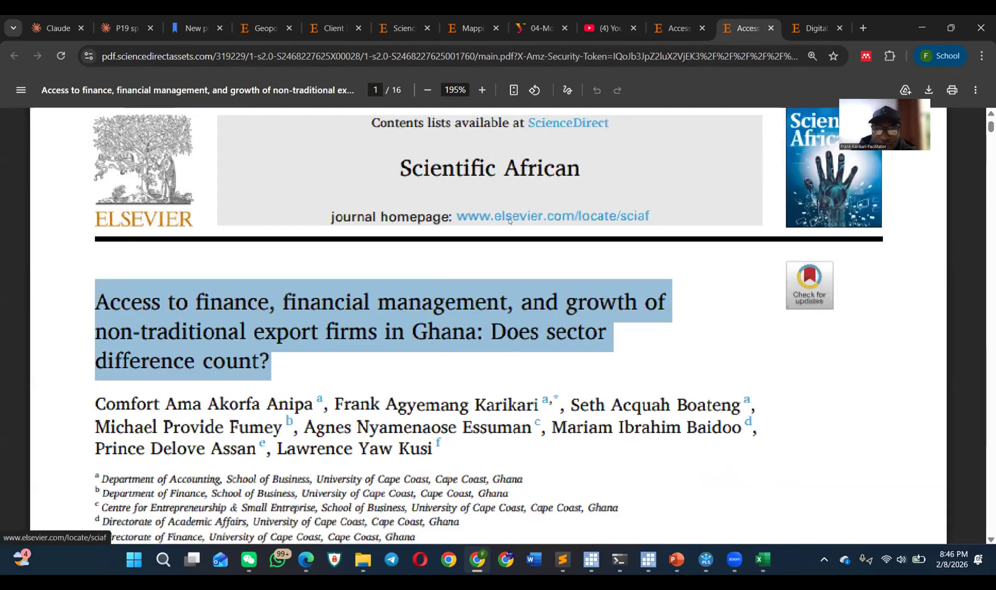
Step: Go to the article's Measurement model section and highlight the subheadings "Construct reliability and validity" and "Discriminant validity"
{"action": "scroll", "coordinate": [503, 206], "scroll_direction": "down", "scroll_amount": 3, "text": "ctrl"}
{"action": "scroll", "coordinate": [500, 204], "scroll_direction": "down", "scroll_amount": 20}
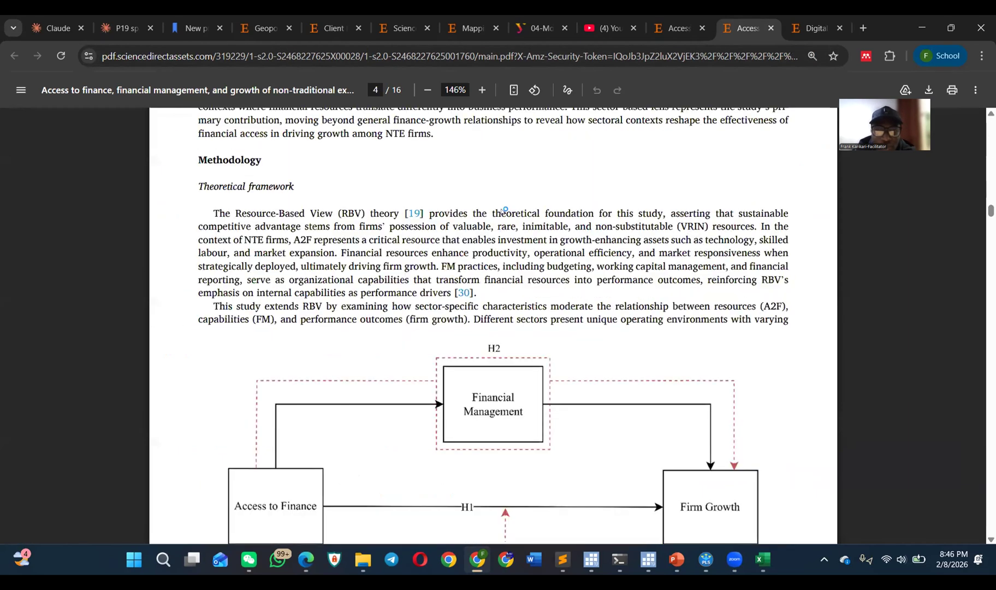
{"action": "scroll", "coordinate": [495, 201], "scroll_direction": "down", "scroll_amount": 10}
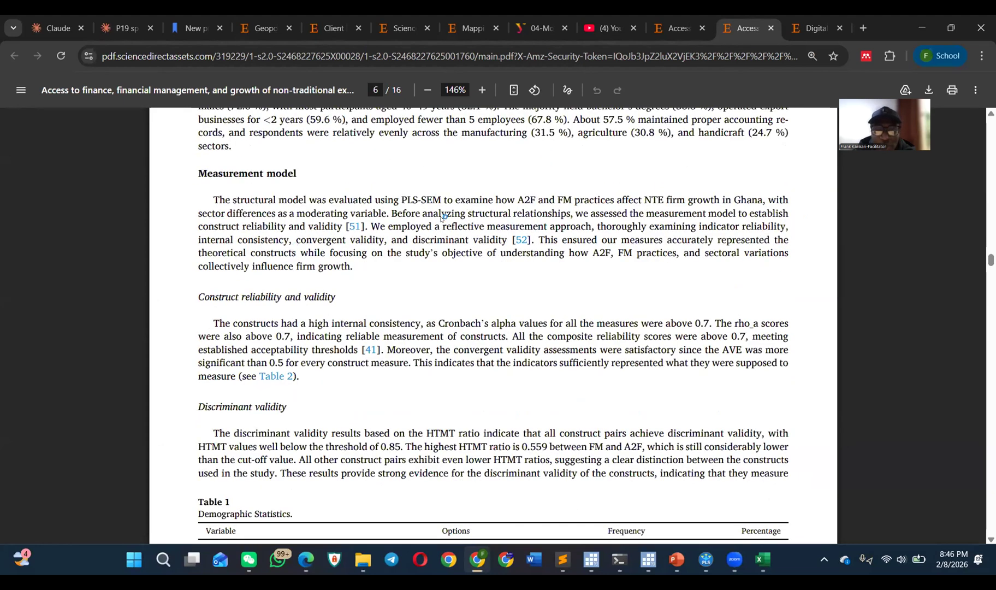
{"action": "left_click_drag", "start_coordinate": [198, 297], "coordinate": [338, 291]}
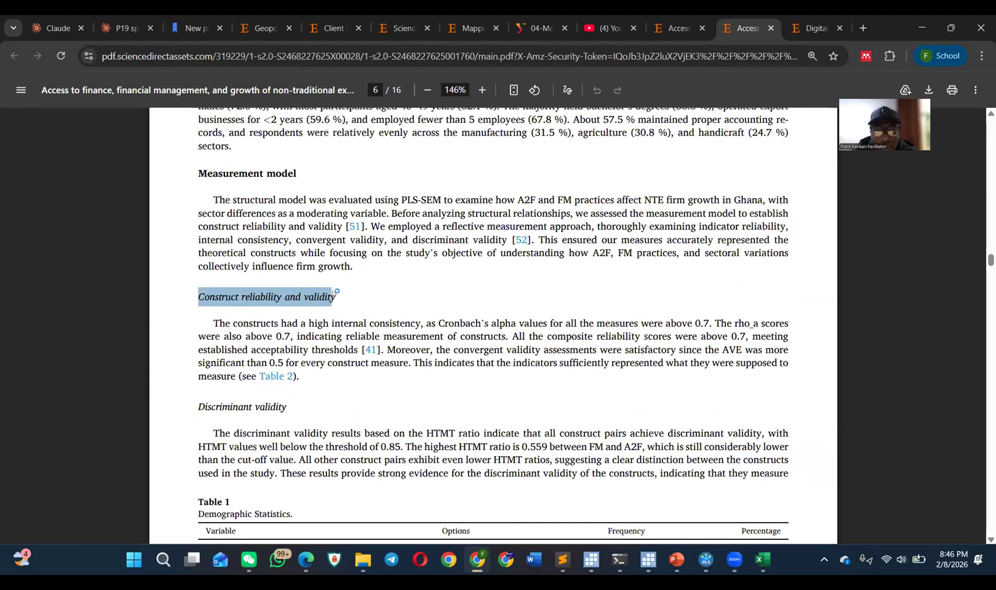
{"action": "scroll", "coordinate": [295, 276], "scroll_direction": "down", "scroll_amount": 3}
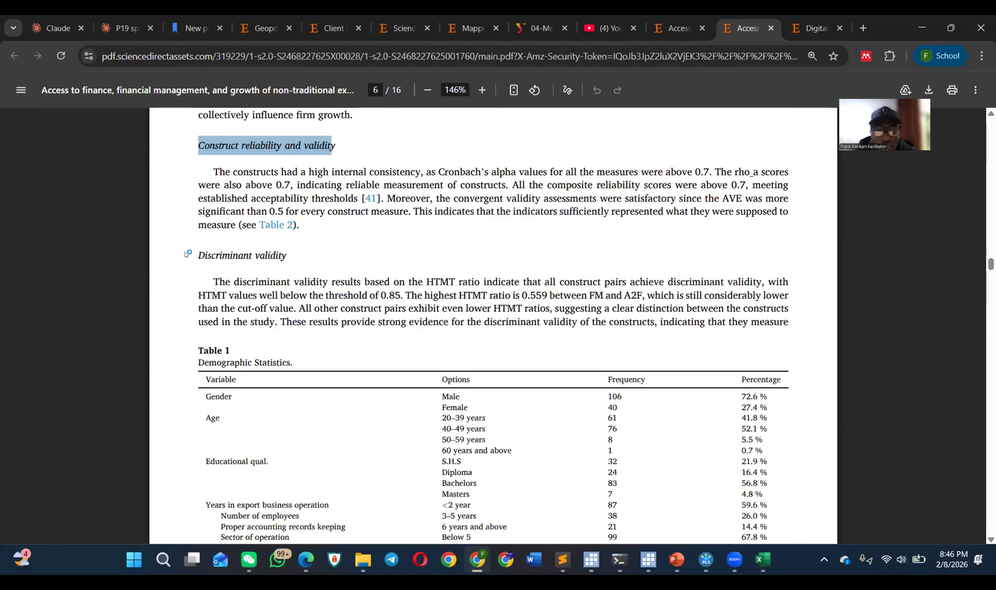
{"action": "left_click_drag", "start_coordinate": [186, 254], "coordinate": [304, 245]}
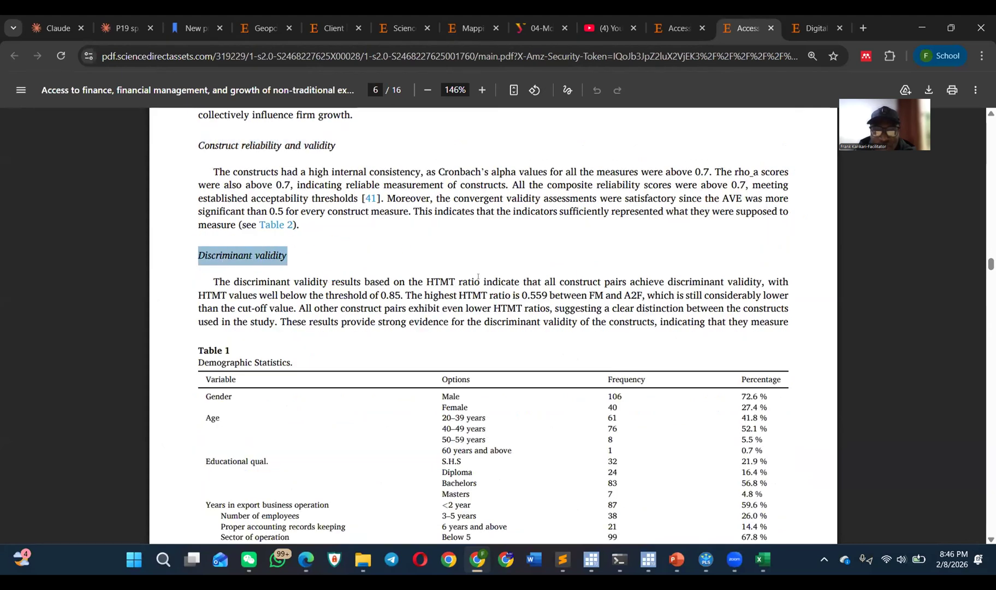
Step: Point out Table 2's α, CR (rho_a), CR (rho_c) and AVE headings by highlighting each, along with the Cronbach's alpha note and the AVE values
{"action": "scroll", "coordinate": [578, 295], "scroll_direction": "down", "scroll_amount": 12}
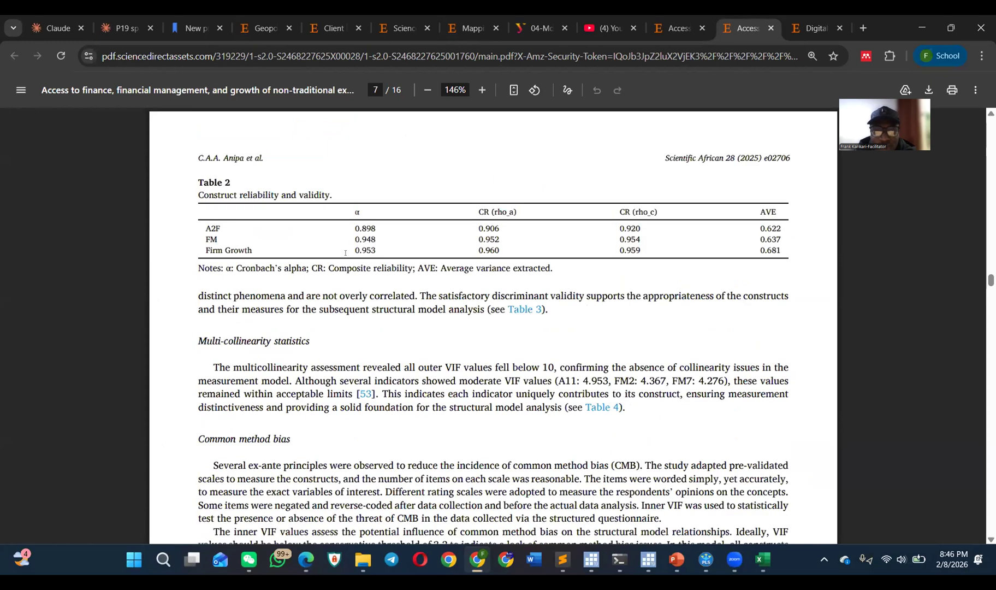
{"action": "left_click_drag", "start_coordinate": [518, 210], "coordinate": [464, 211]}
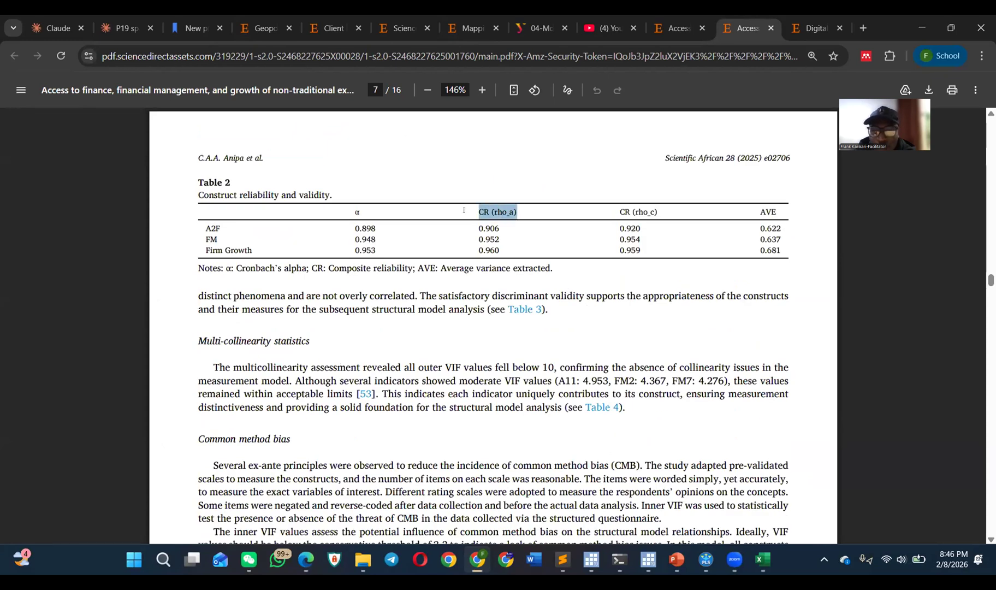
{"action": "left_click_drag", "start_coordinate": [362, 211], "coordinate": [352, 209]}
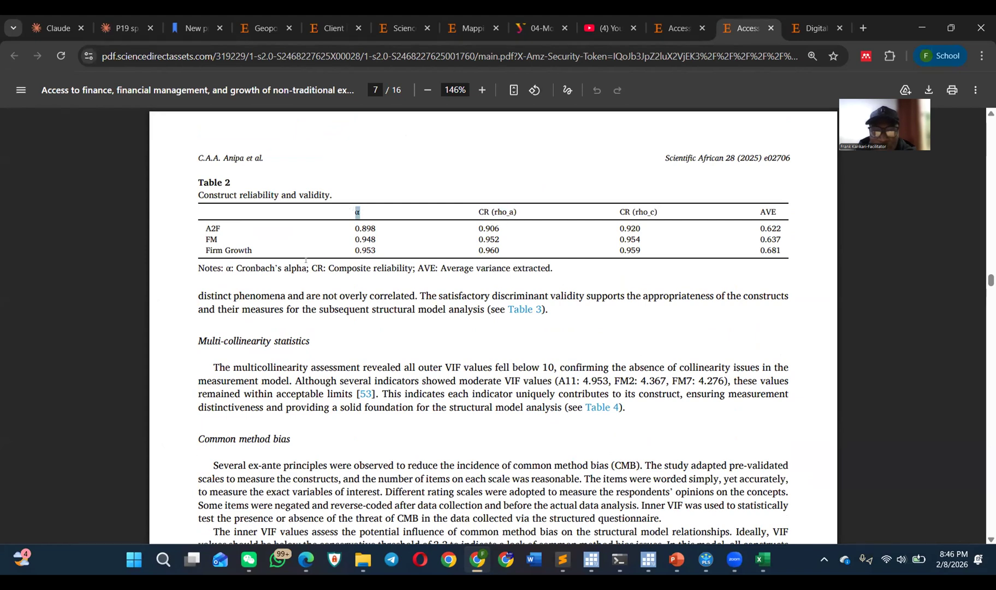
{"action": "left_click_drag", "start_coordinate": [302, 266], "coordinate": [236, 267]}
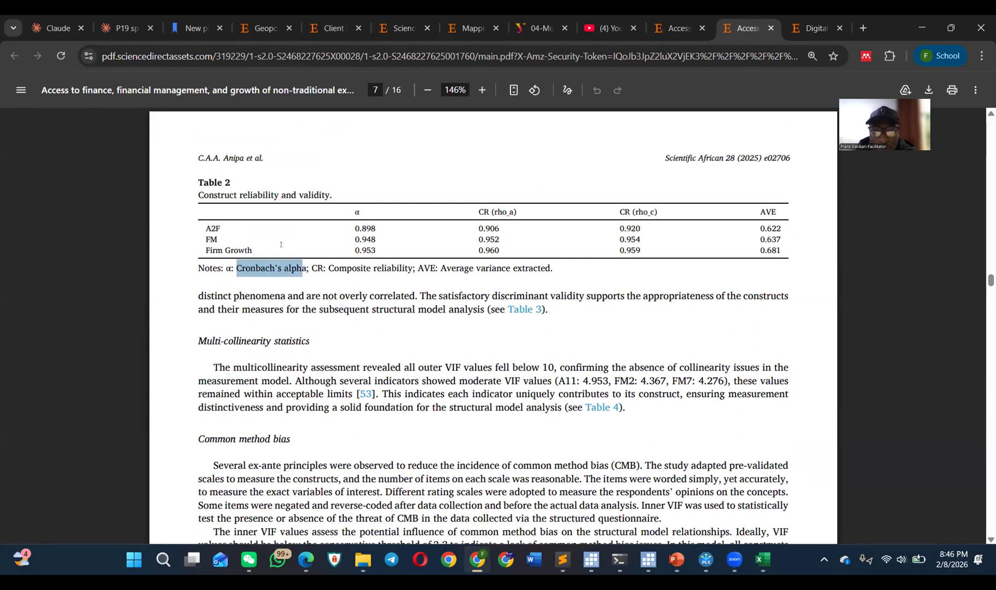
{"action": "left_click_drag", "start_coordinate": [518, 212], "coordinate": [472, 212]}
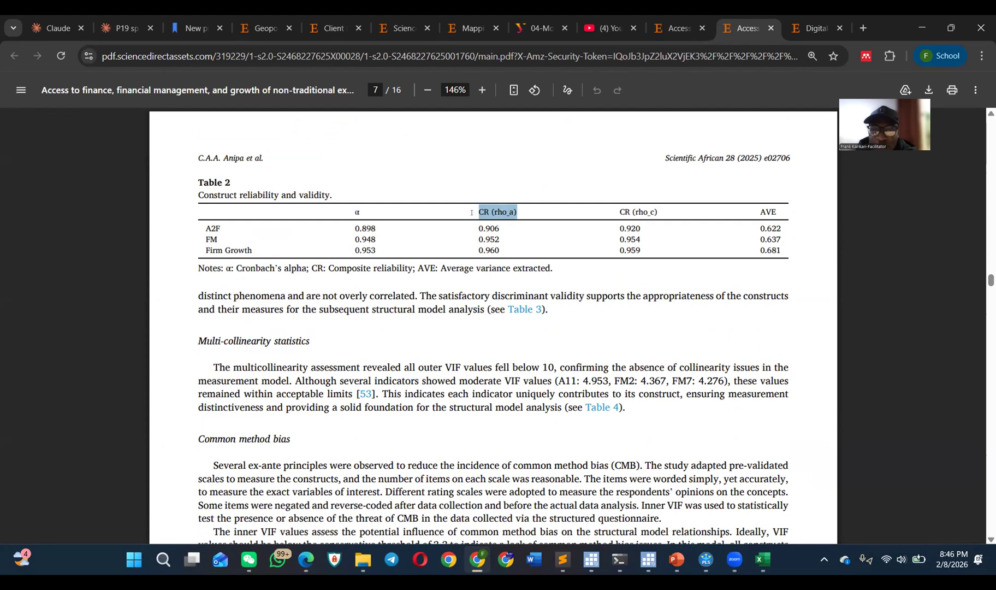
{"action": "left_click_drag", "start_coordinate": [667, 212], "coordinate": [619, 212]}
{"action": "left_click_drag", "start_coordinate": [780, 212], "coordinate": [759, 210]}
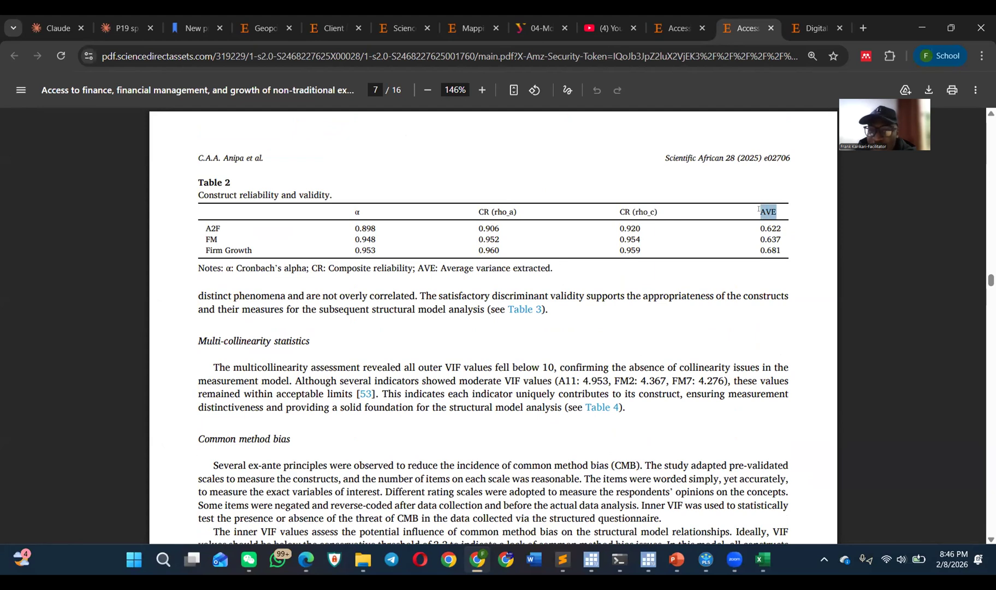
{"action": "left_click_drag", "start_coordinate": [781, 252], "coordinate": [759, 230]}
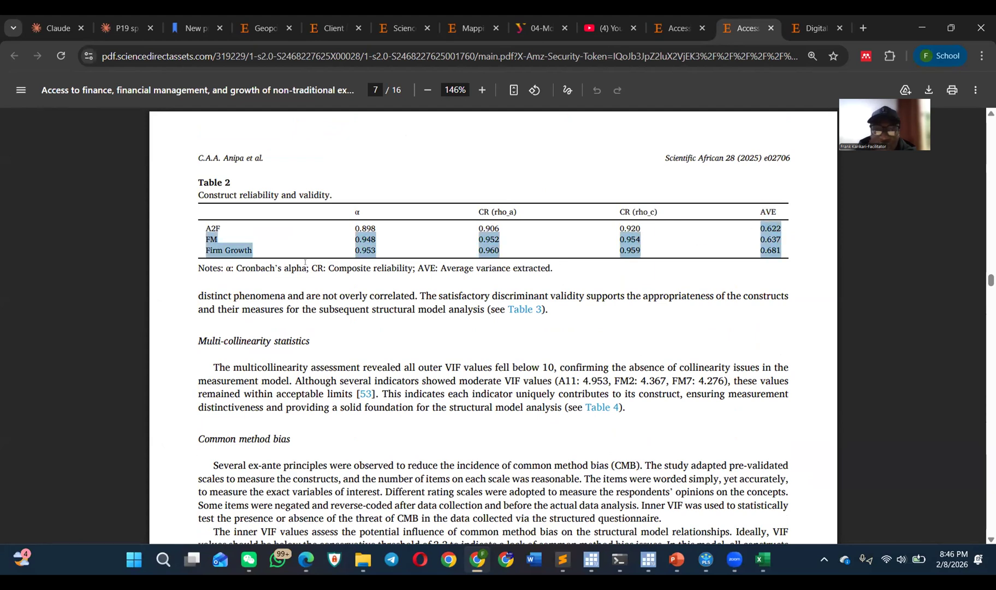
Step: Find Table 3 on the HTMT ratio and highlight its column of HTMT values for all construct pairs
{"action": "scroll", "coordinate": [306, 261], "scroll_direction": "down", "scroll_amount": 3}
{"action": "scroll", "coordinate": [305, 253], "scroll_direction": "down", "scroll_amount": 10}
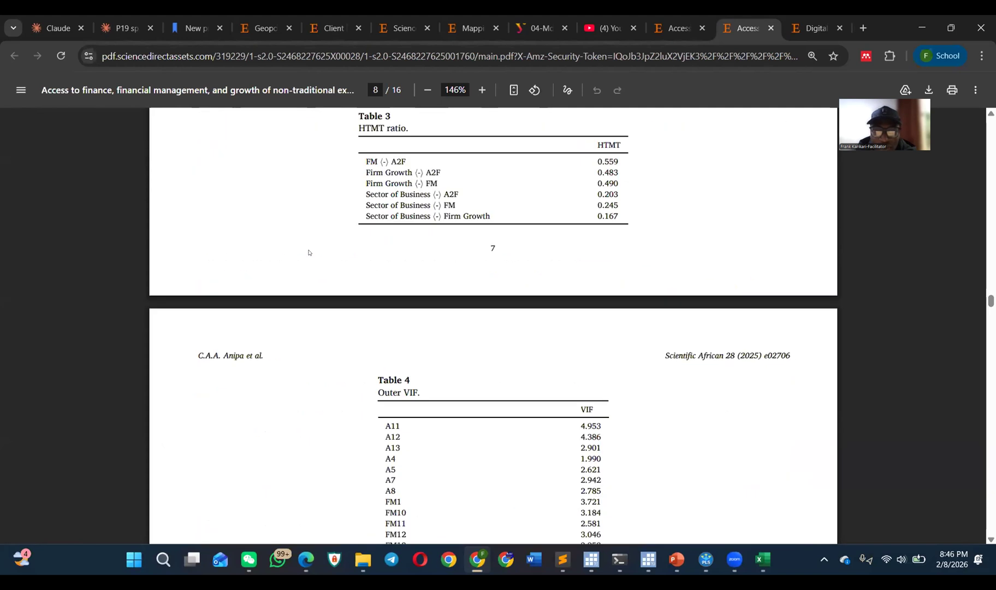
{"action": "scroll", "coordinate": [308, 253], "scroll_direction": "up", "scroll_amount": 3}
{"action": "left_click_drag", "start_coordinate": [612, 361], "coordinate": [594, 310]}
{"action": "scroll", "coordinate": [594, 309], "scroll_direction": "down", "scroll_amount": 6}
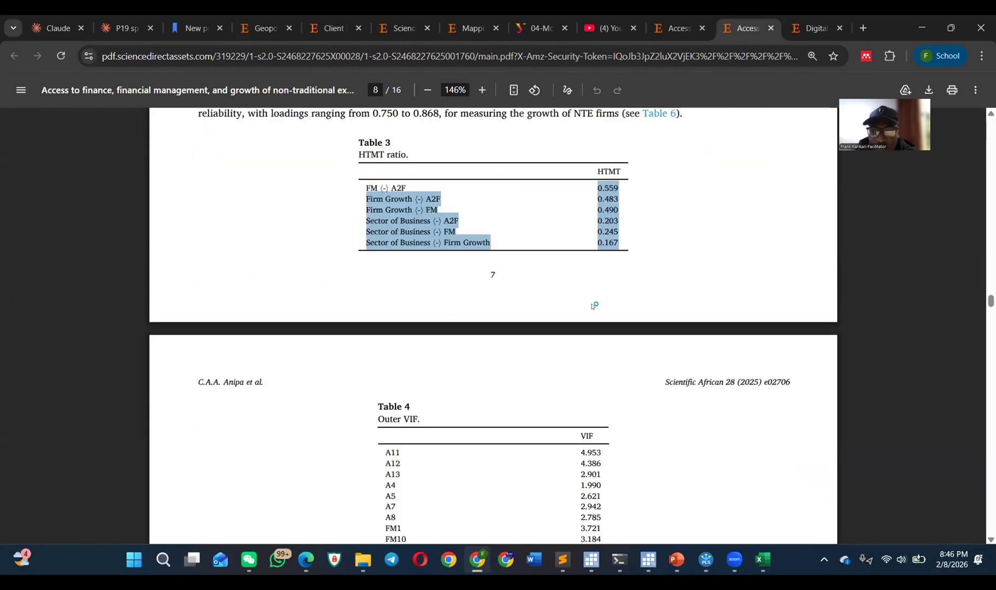
{"action": "scroll", "coordinate": [467, 251], "scroll_direction": "up", "scroll_amount": 9}
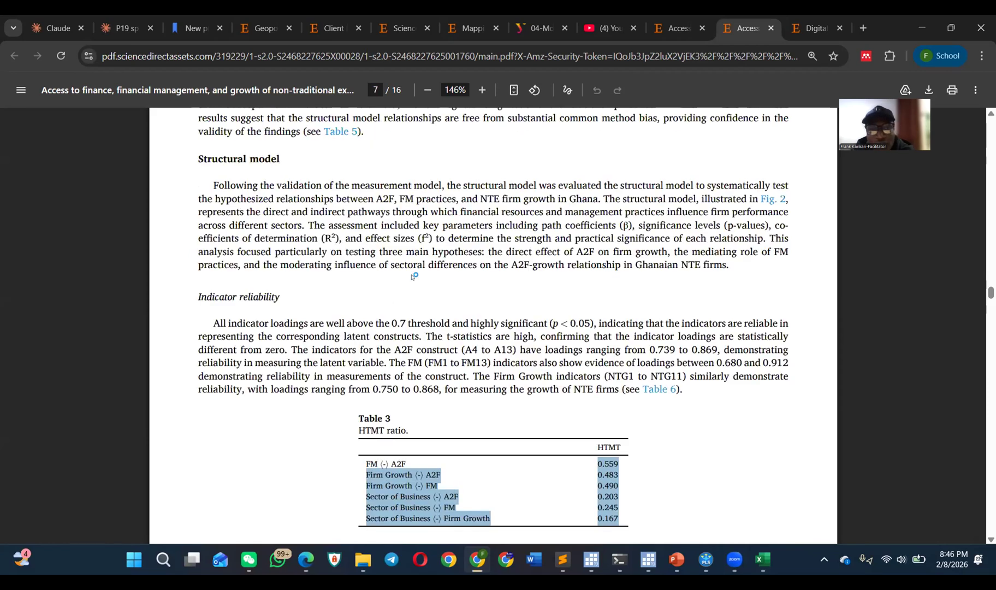
Step: Examine how the article reports multicollinearity in Table 4 (outer VIF) and Table 5 (inner VIF), alongside the structural model and path coefficient text
{"action": "scroll", "coordinate": [415, 275], "scroll_direction": "down", "scroll_amount": 6}
{"action": "scroll", "coordinate": [421, 262], "scroll_direction": "down", "scroll_amount": 3}
{"action": "scroll", "coordinate": [420, 261], "scroll_direction": "down", "scroll_amount": 10}
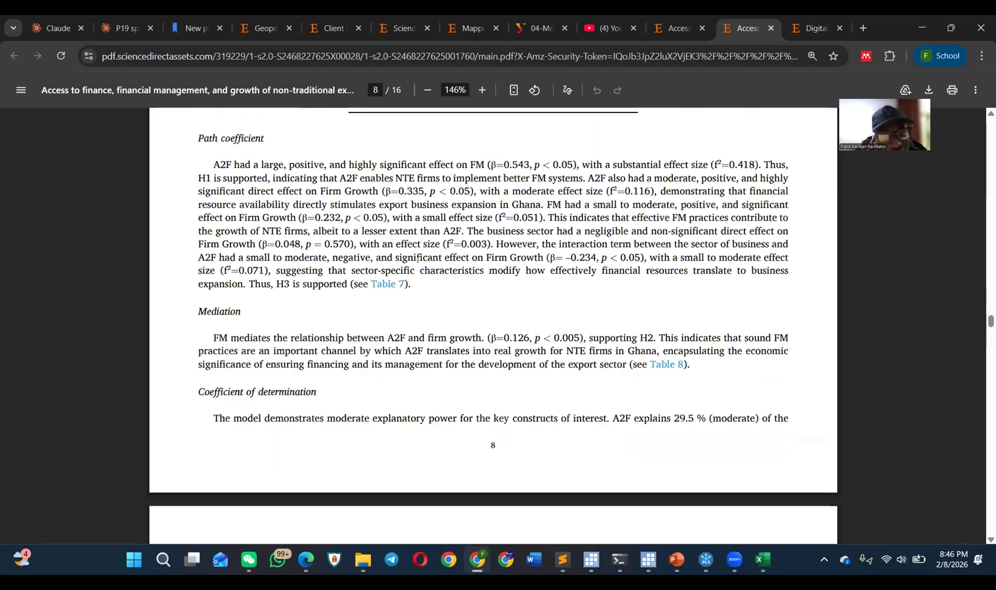
{"action": "scroll", "coordinate": [418, 260], "scroll_direction": "up", "scroll_amount": 5}
{"action": "scroll", "coordinate": [418, 260], "scroll_direction": "up", "scroll_amount": 12}
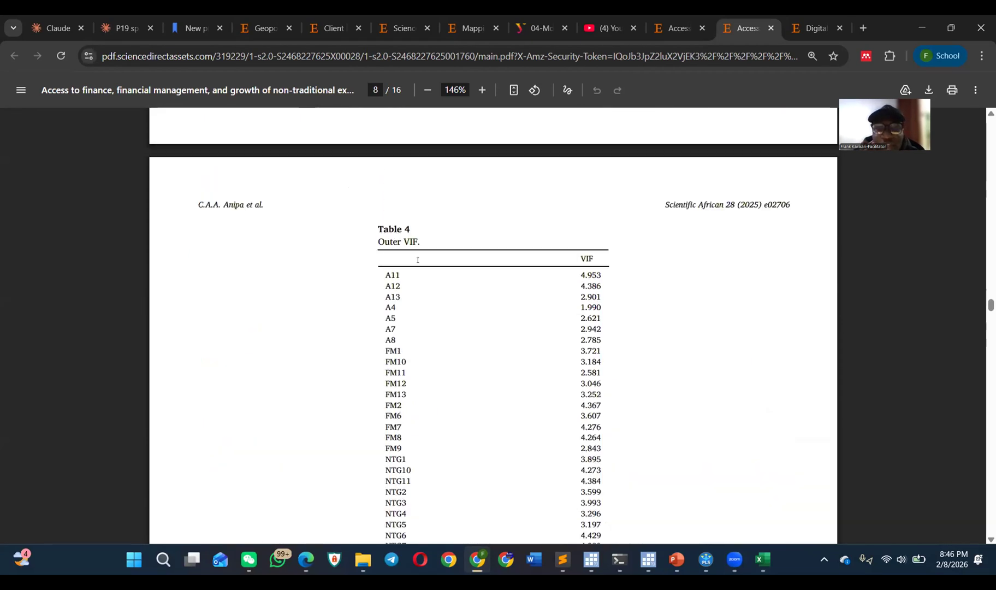
{"action": "scroll", "coordinate": [448, 301], "scroll_direction": "up", "scroll_amount": 1}
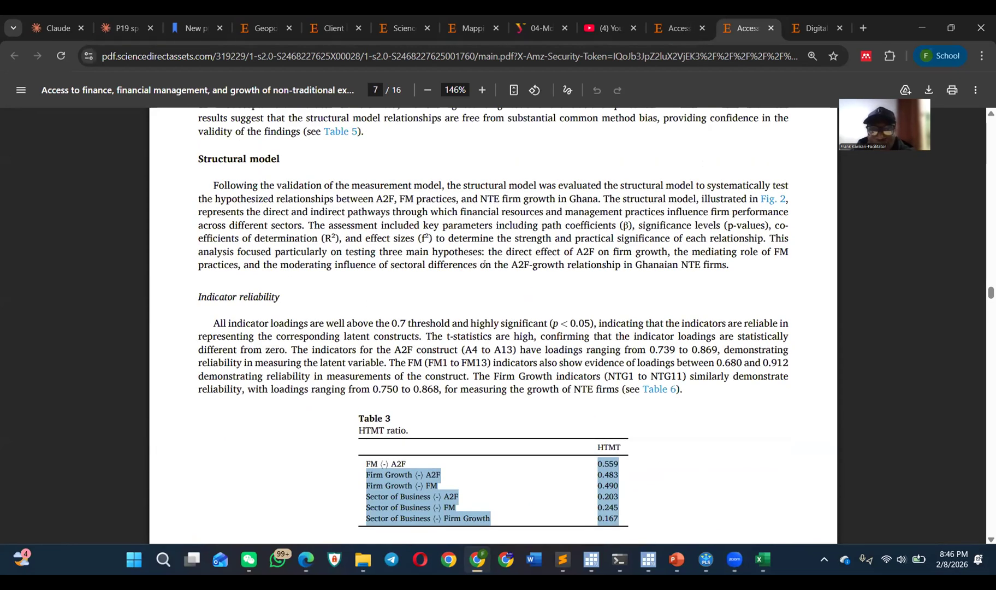
{"action": "scroll", "coordinate": [483, 264], "scroll_direction": "down", "scroll_amount": 3}
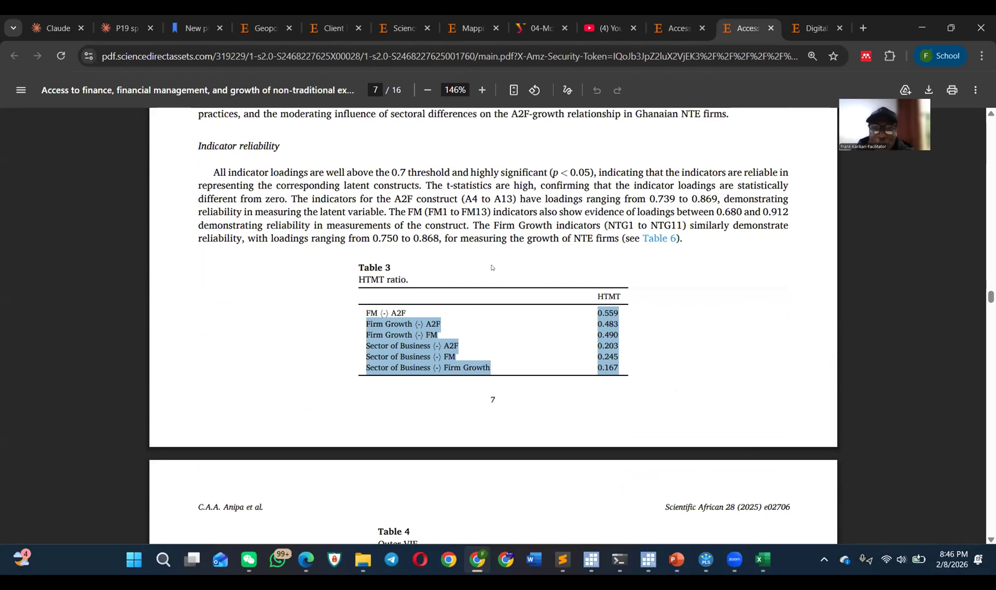
{"action": "scroll", "coordinate": [491, 265], "scroll_direction": "down", "scroll_amount": 9}
{"action": "scroll", "coordinate": [494, 261], "scroll_direction": "up", "scroll_amount": 3}
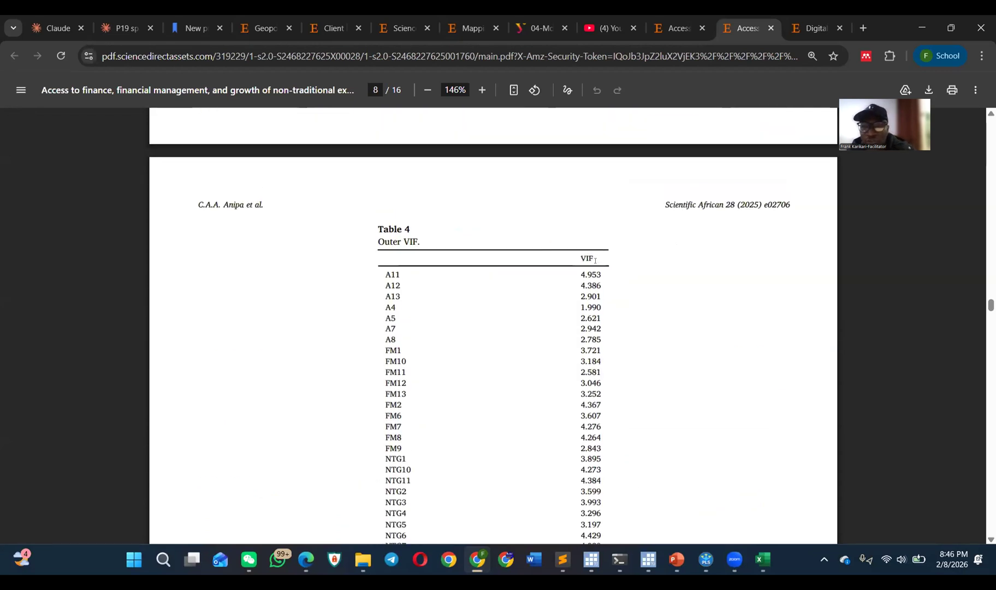
{"action": "scroll", "coordinate": [586, 255], "scroll_direction": "down", "scroll_amount": 3}
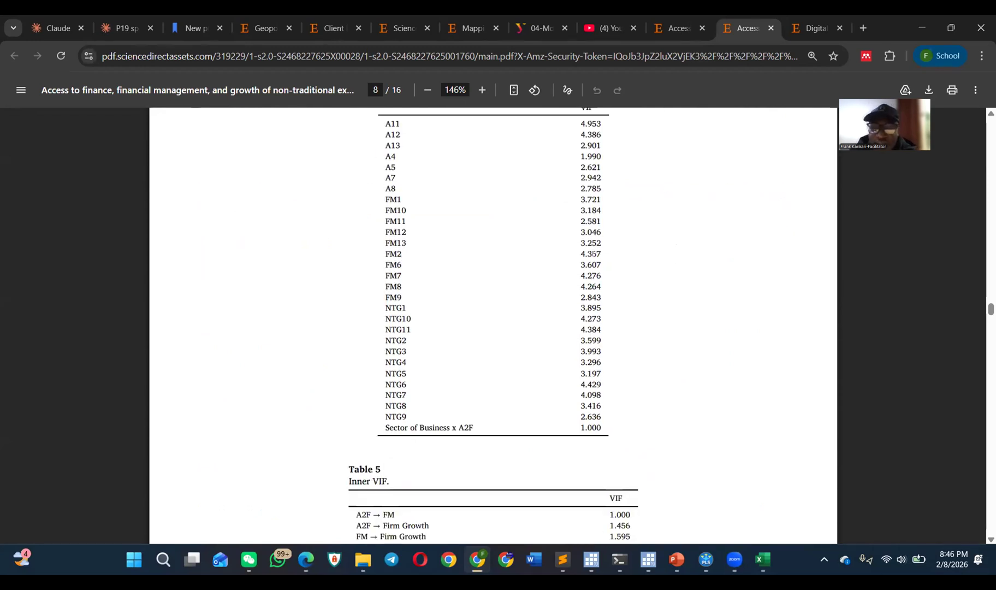
{"action": "scroll", "coordinate": [591, 255], "scroll_direction": "down", "scroll_amount": 3}
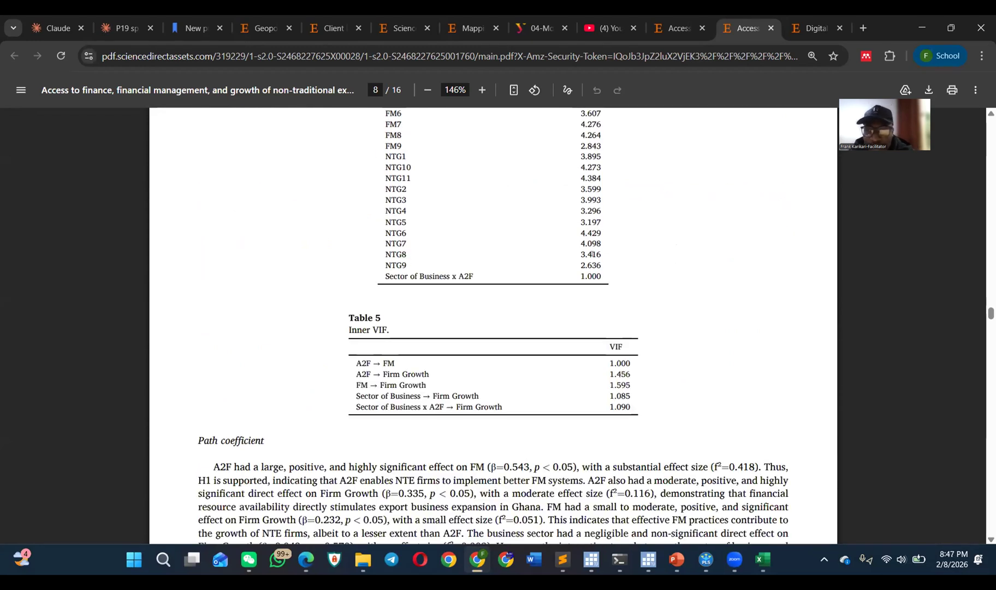
Step: Review the Fig. 2 structural model, highlight the Table 6 outer loadings from A11 through NTG6, and continue to the path coefficients in Table 7
{"action": "scroll", "coordinate": [601, 380], "scroll_direction": "down", "scroll_amount": 7}
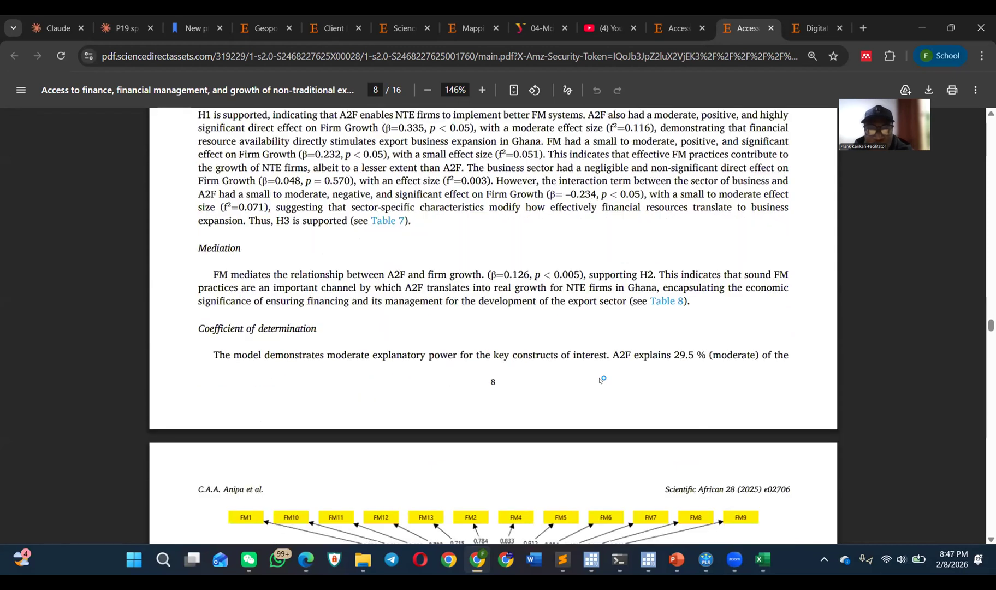
{"action": "scroll", "coordinate": [601, 379], "scroll_direction": "down", "scroll_amount": 5}
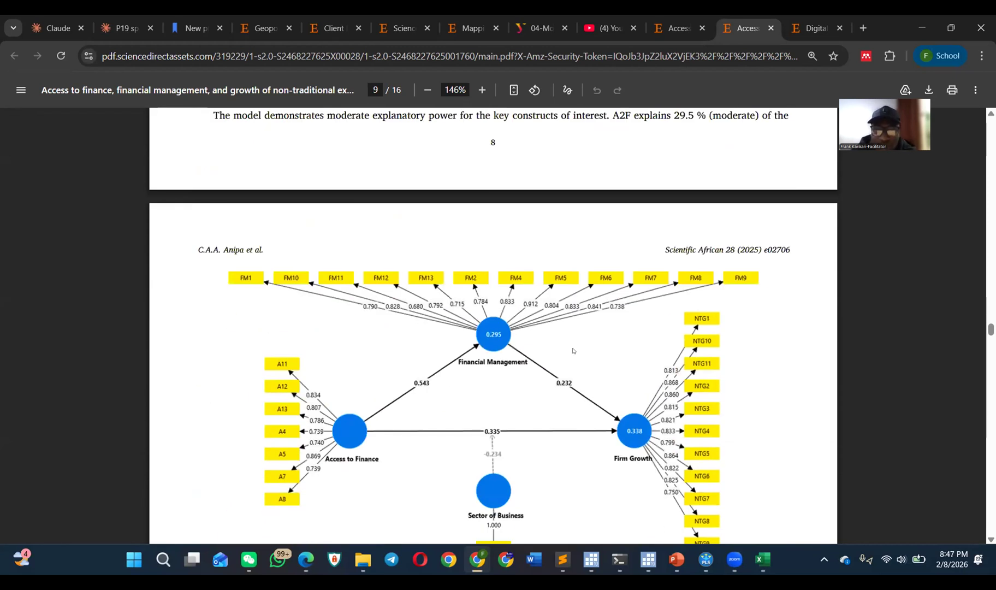
{"action": "scroll", "coordinate": [568, 346], "scroll_direction": "down", "scroll_amount": 3}
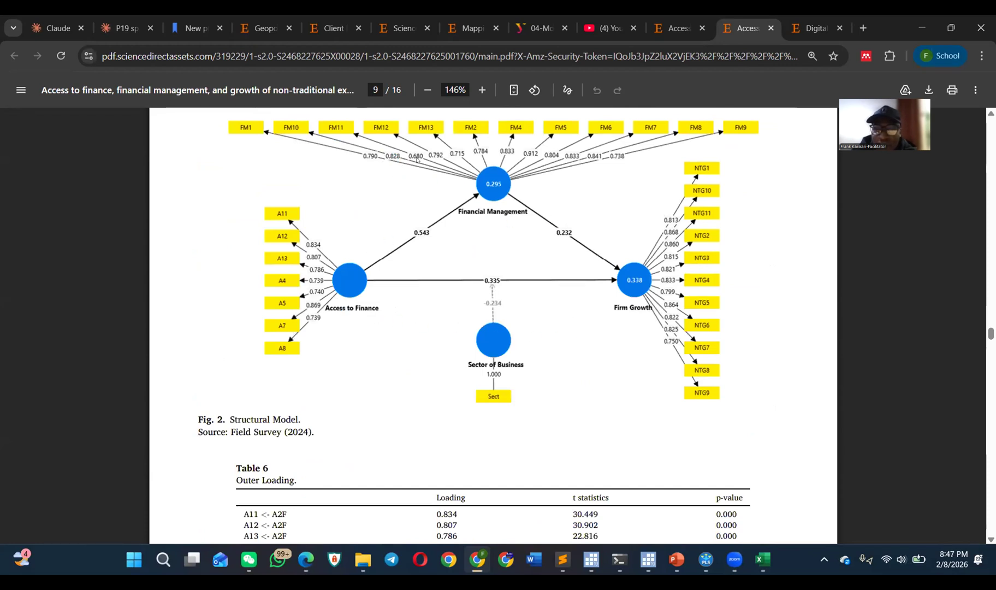
{"action": "scroll", "coordinate": [655, 241], "scroll_direction": "down", "scroll_amount": 6}
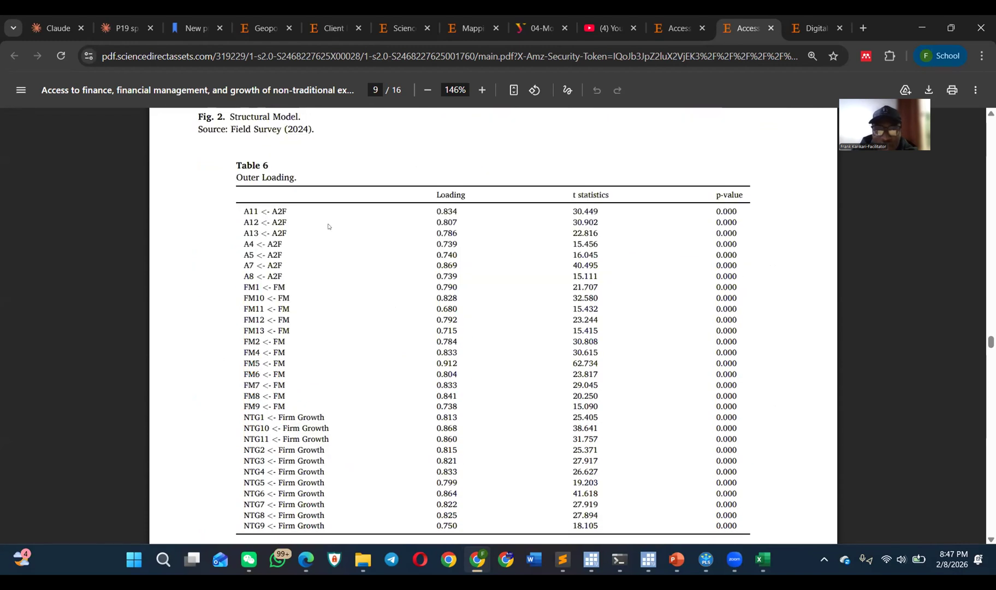
{"action": "scroll", "coordinate": [652, 251], "scroll_direction": "down", "scroll_amount": 3}
{"action": "scroll", "coordinate": [492, 245], "scroll_direction": "up", "scroll_amount": 3}
{"action": "left_click_drag", "start_coordinate": [436, 211], "coordinate": [447, 495]}
{"action": "scroll", "coordinate": [441, 317], "scroll_direction": "down", "scroll_amount": 10}
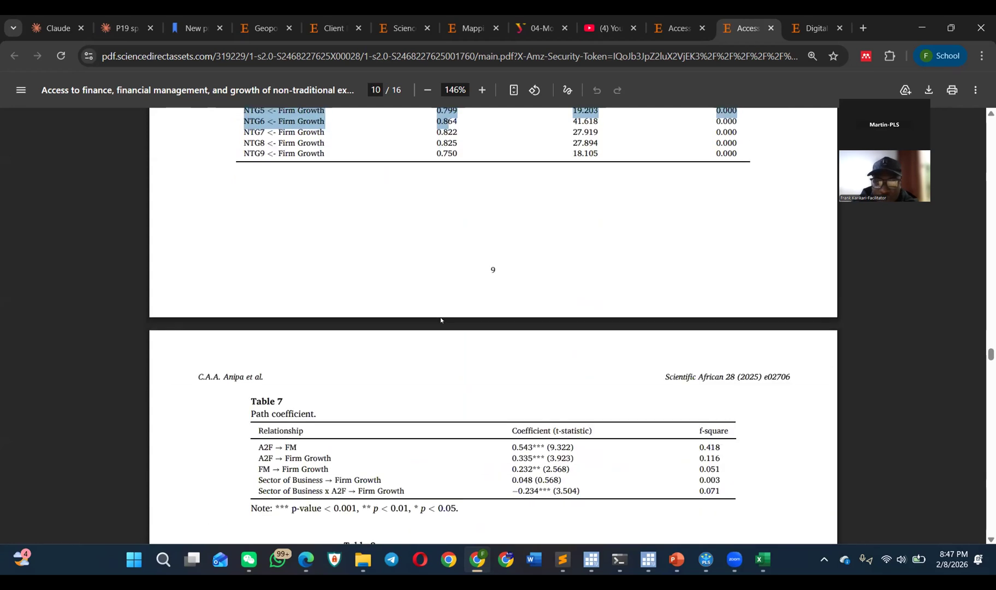
Step: Switch to the Excel workbook to view the cross-loadings on Sheet2, and return to the article PDF in Chrome
{"action": "key", "text": "alt+Tab"}
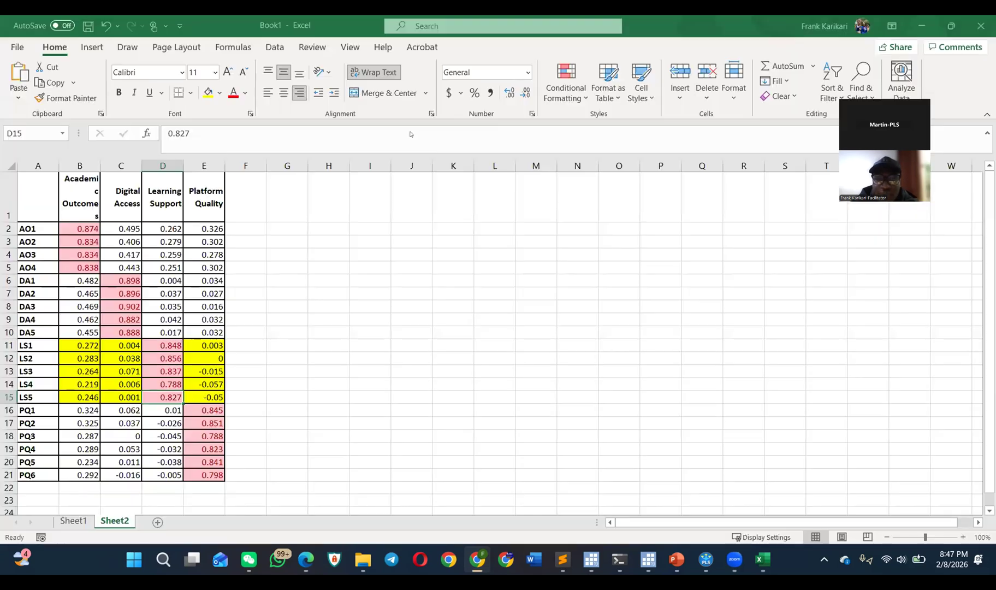
{"action": "key", "text": "alt+Tab"}
{"action": "key", "text": "alt+Tab"}
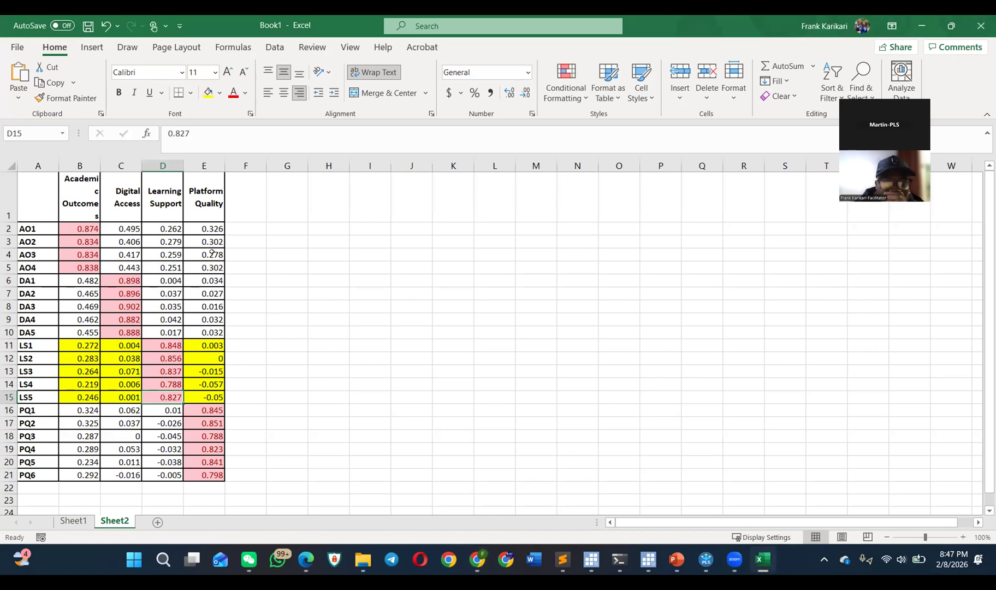
{"action": "mouse_move", "coordinate": [723, 569]}
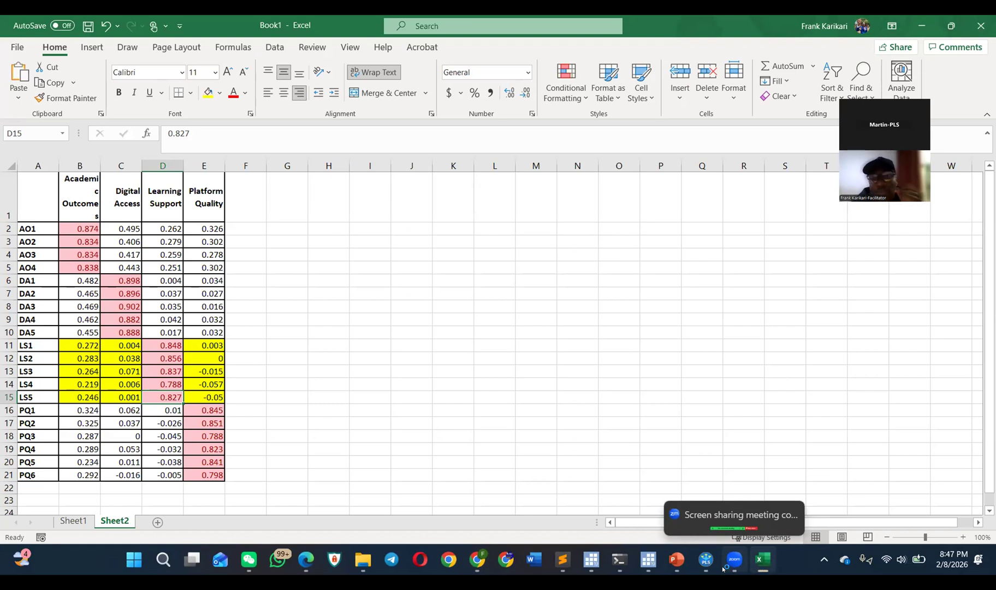
{"action": "key", "text": "alt+Tab"}
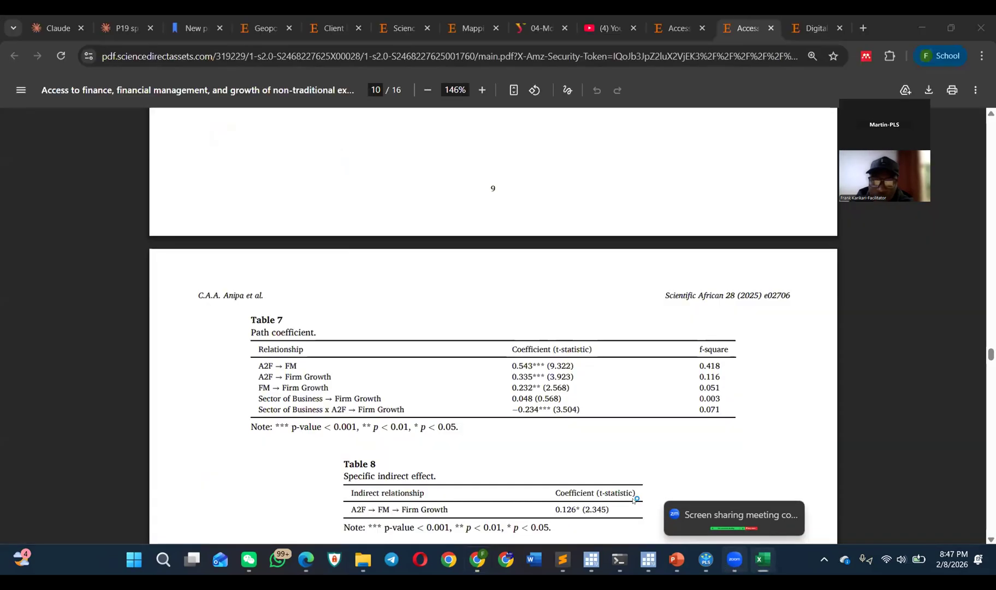
Step: Return to Table 2 on construct reliability and validity and highlight the α and rho_c column headings
{"action": "scroll", "coordinate": [604, 360], "scroll_direction": "up", "scroll_amount": 10}
{"action": "scroll", "coordinate": [623, 293], "scroll_direction": "up", "scroll_amount": 10}
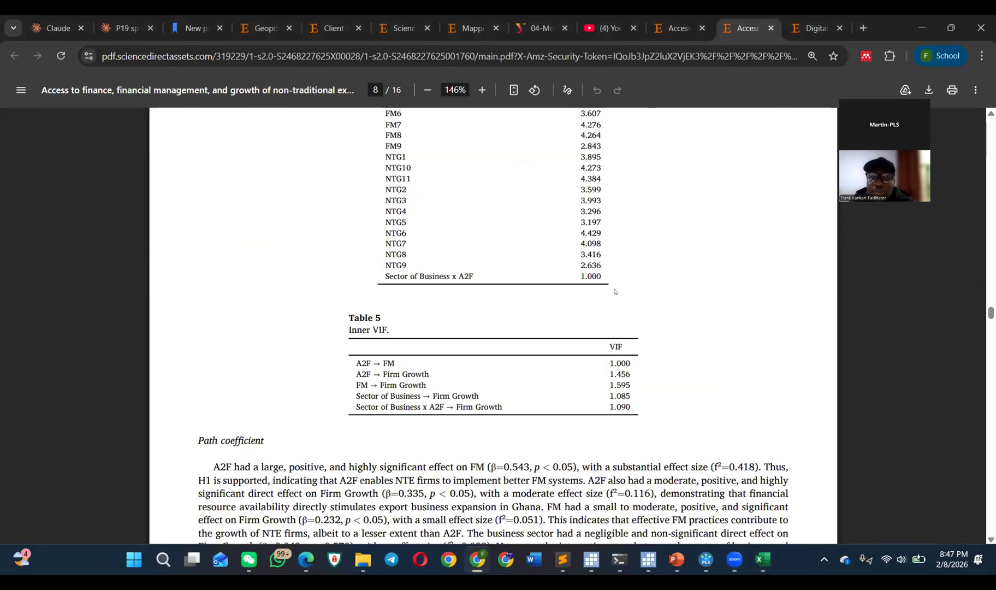
{"action": "scroll", "coordinate": [616, 288], "scroll_direction": "up", "scroll_amount": 5}
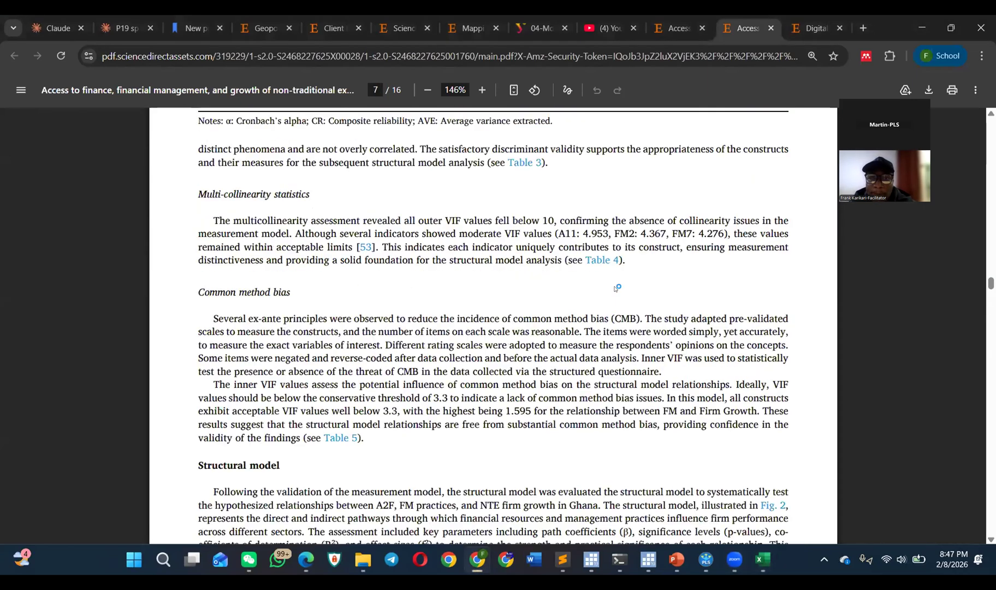
{"action": "scroll", "coordinate": [616, 288], "scroll_direction": "up", "scroll_amount": 5}
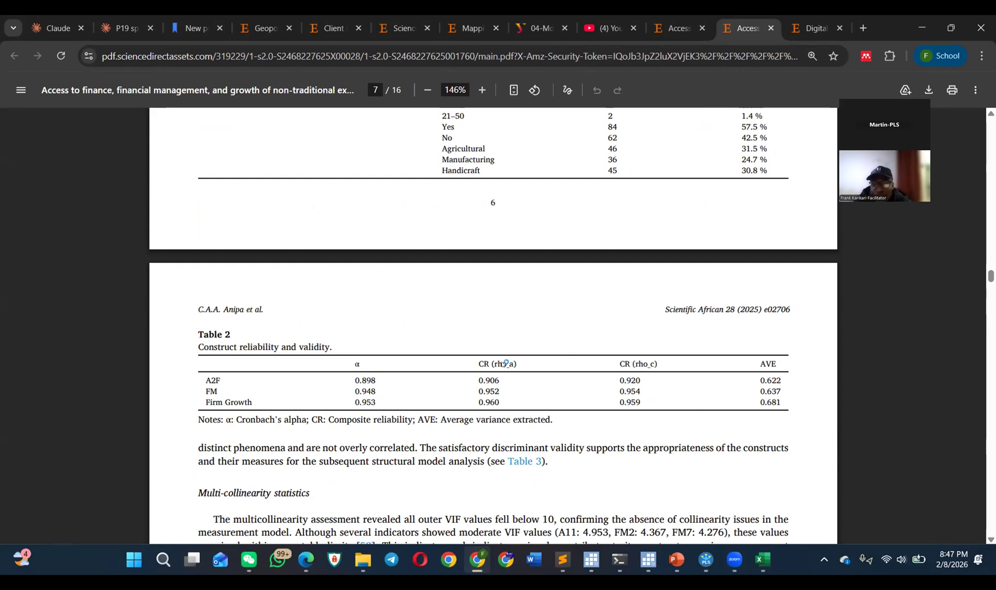
{"action": "left_click_drag", "start_coordinate": [356, 363], "coordinate": [345, 359]}
{"action": "left_click_drag", "start_coordinate": [667, 366], "coordinate": [629, 362]}
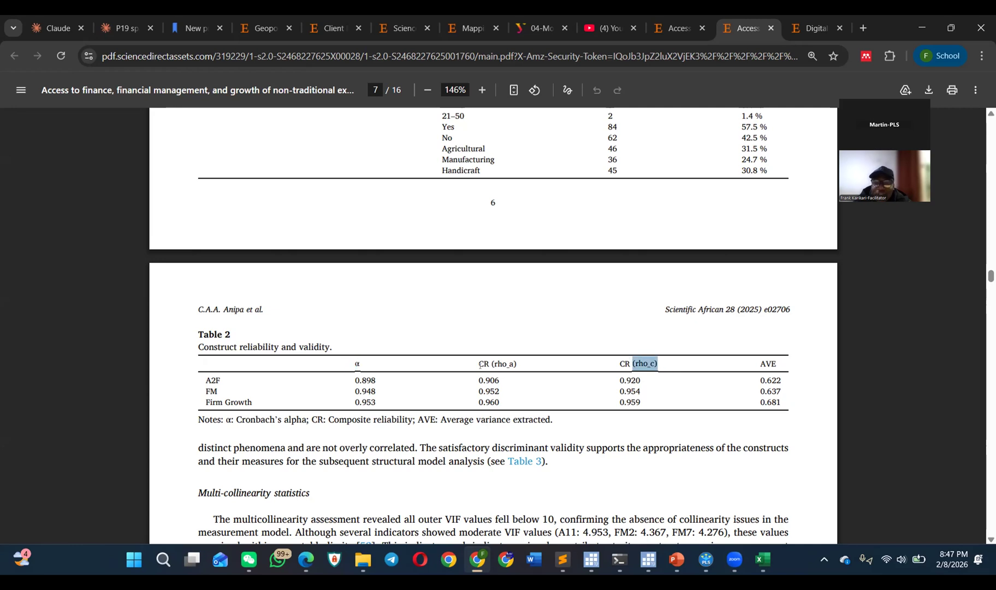
Step: Highlight the CR (rho_a) heading and the surrounding headings and values in Table 2, and clear the highlight
{"action": "left_click_drag", "start_coordinate": [521, 359], "coordinate": [476, 361]}
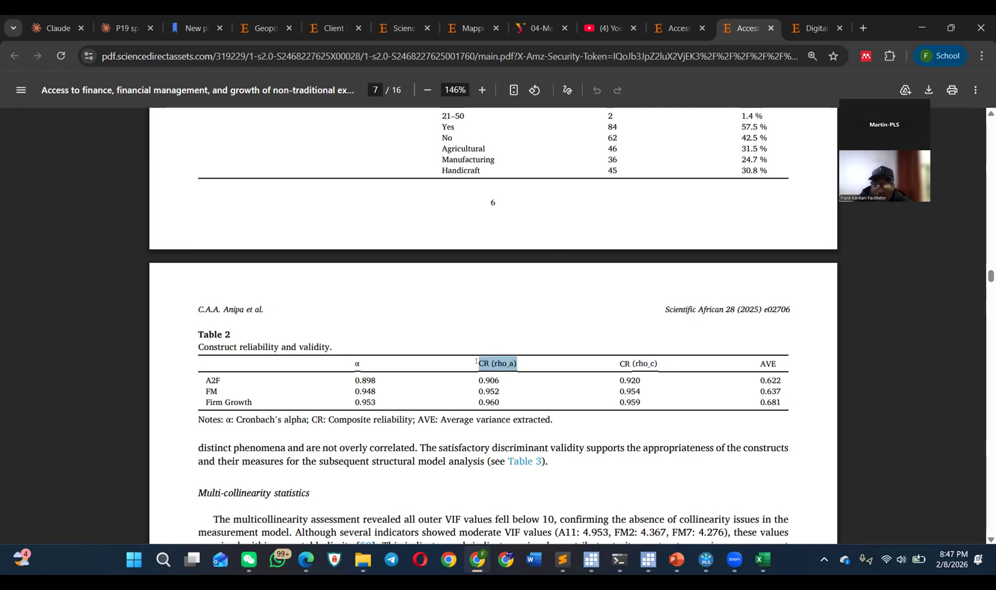
{"action": "left_click_drag", "start_coordinate": [367, 359], "coordinate": [528, 372]}
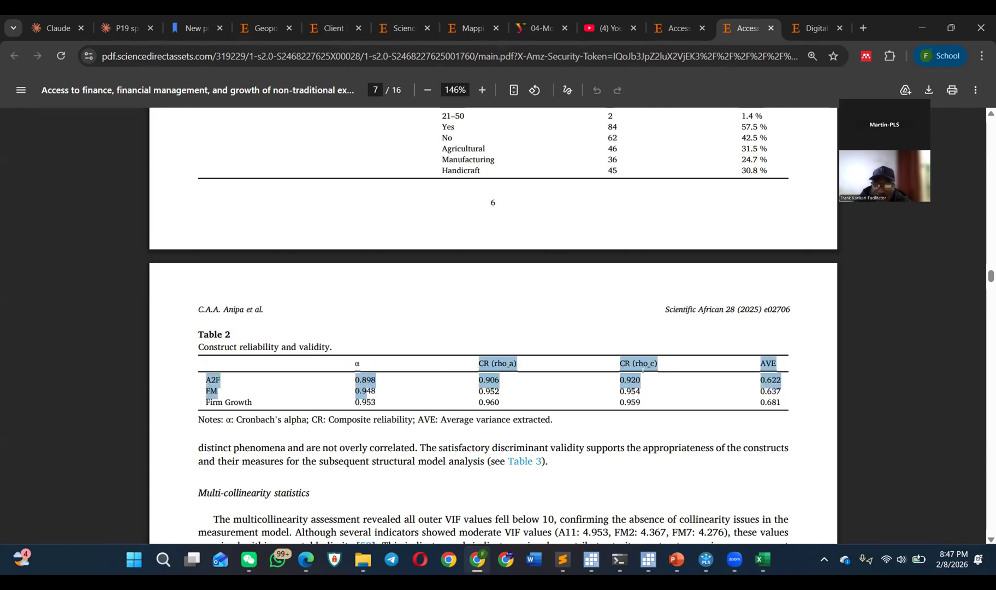
{"action": "left_click", "coordinate": [640, 367]}
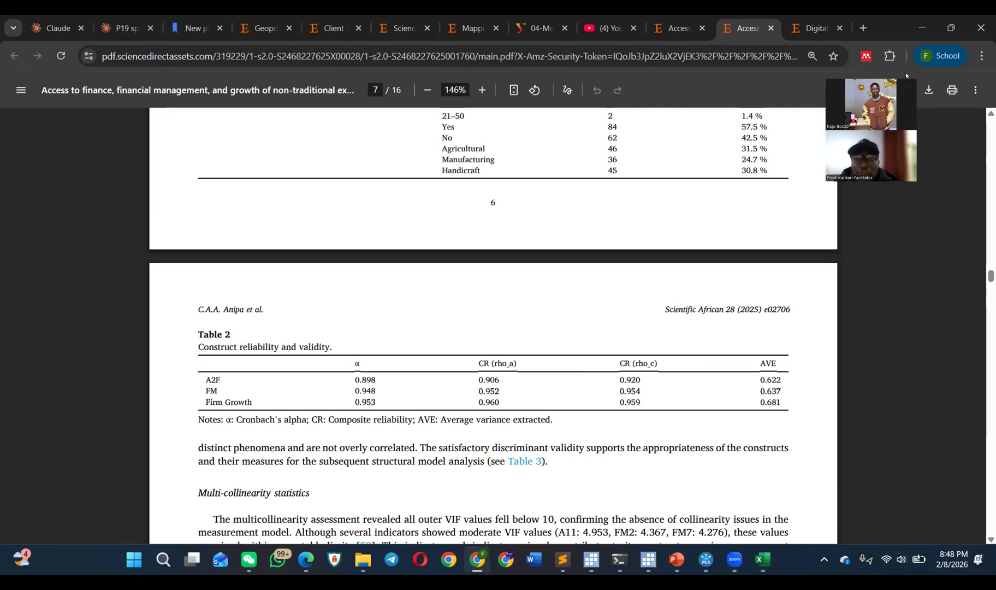
Step: Switch to SmartPLS 4 to view the discriminant validity cross loadings, and return to the article PDF in Chrome
{"action": "mouse_move", "coordinate": [714, 574]}
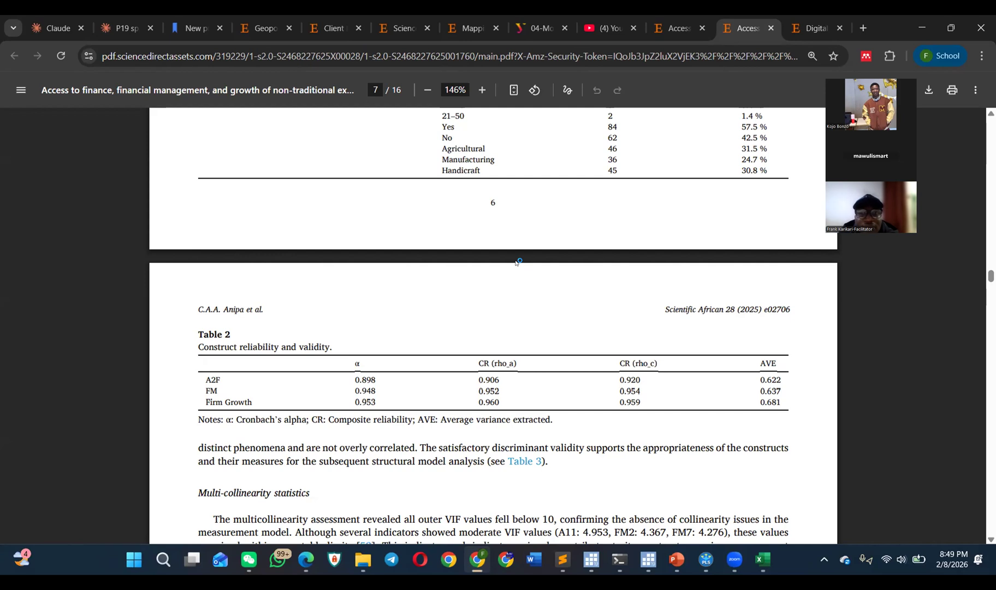
{"action": "scroll", "coordinate": [517, 262], "scroll_direction": "down", "scroll_amount": 10}
{"action": "key", "text": "alt+Tab"}
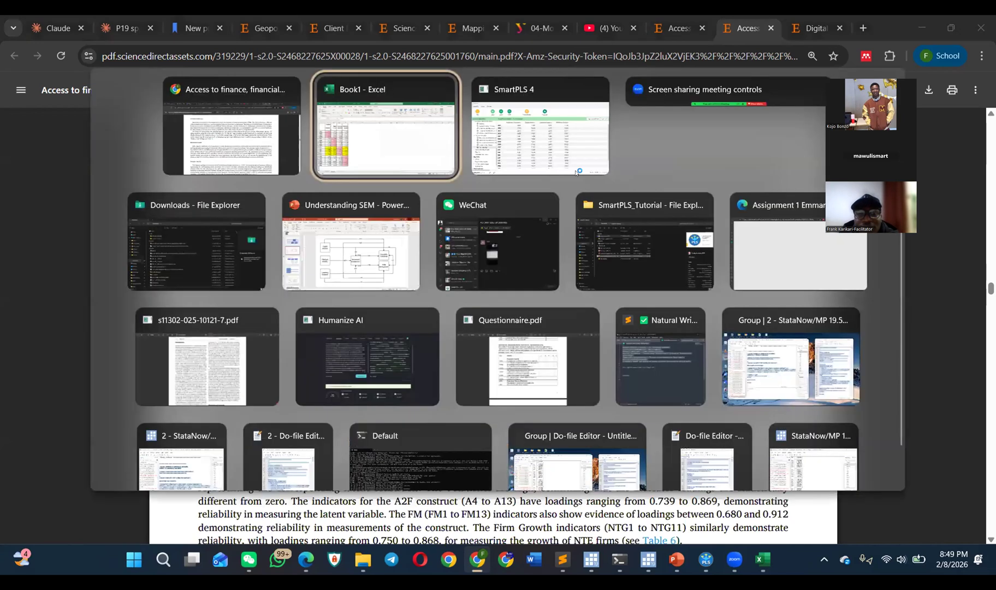
{"action": "left_click", "coordinate": [500, 160]}
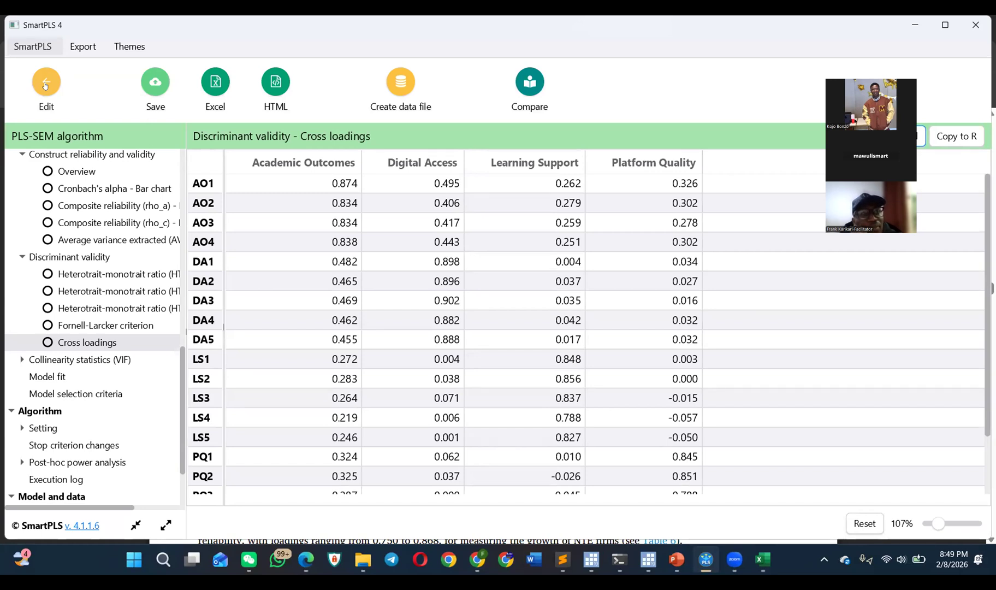
{"action": "key", "text": "alt+Tab"}
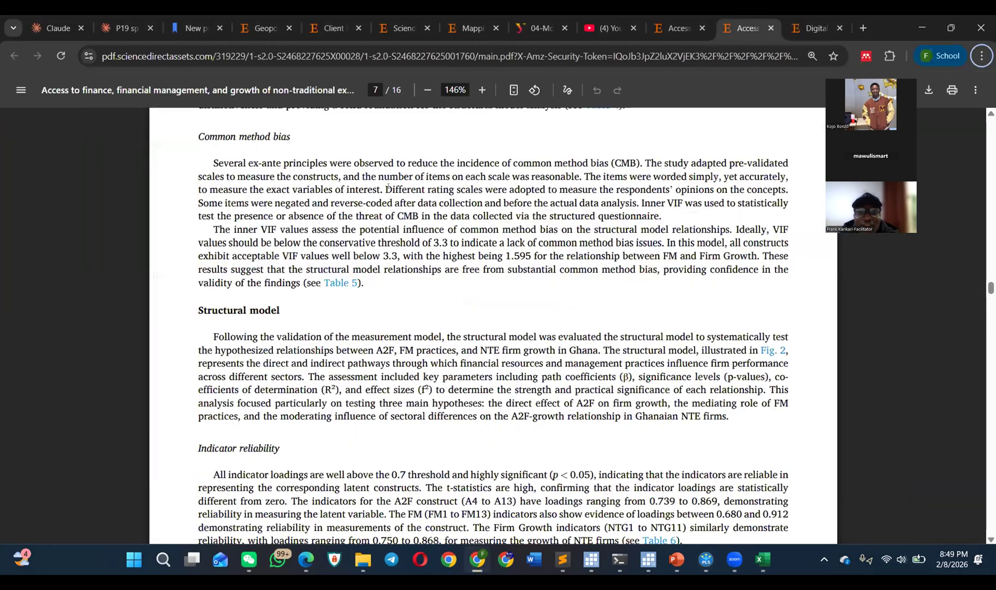
Step: Examine the article's reported results from Table 2 through the structural model, Tables 7 to 10 and robustness tests to the Fig. 3 importance-performance map
{"action": "scroll", "coordinate": [388, 189], "scroll_direction": "up", "scroll_amount": 10}
{"action": "scroll", "coordinate": [392, 189], "scroll_direction": "down", "scroll_amount": 5}
{"action": "scroll", "coordinate": [391, 190], "scroll_direction": "down", "scroll_amount": 3}
{"action": "scroll", "coordinate": [388, 191], "scroll_direction": "down", "scroll_amount": 2, "text": "ctrl"}
{"action": "scroll", "coordinate": [386, 194], "scroll_direction": "up", "scroll_amount": 3}
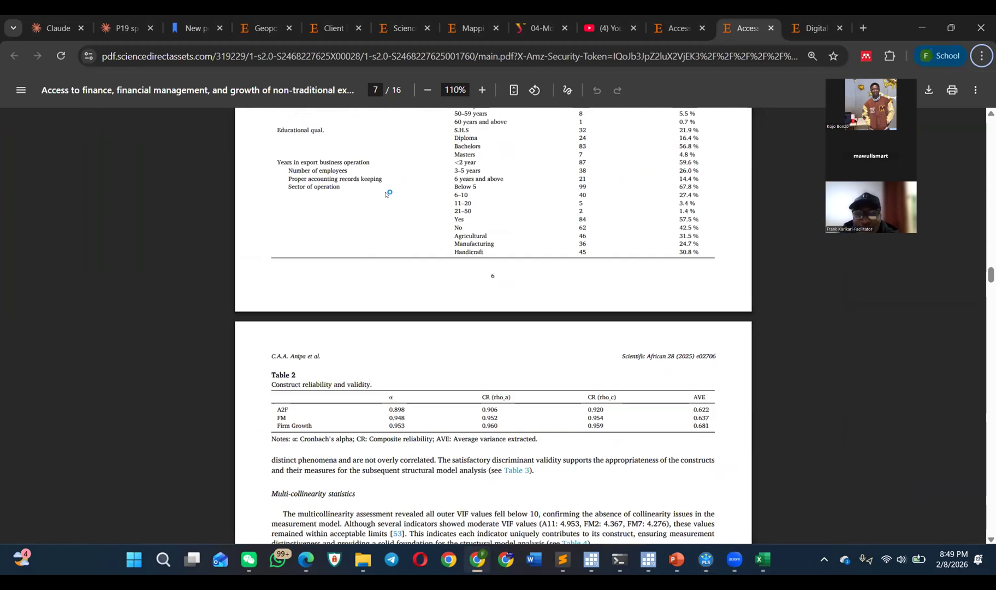
{"action": "scroll", "coordinate": [386, 194], "scroll_direction": "up", "scroll_amount": 3}
{"action": "scroll", "coordinate": [384, 199], "scroll_direction": "down", "scroll_amount": 8}
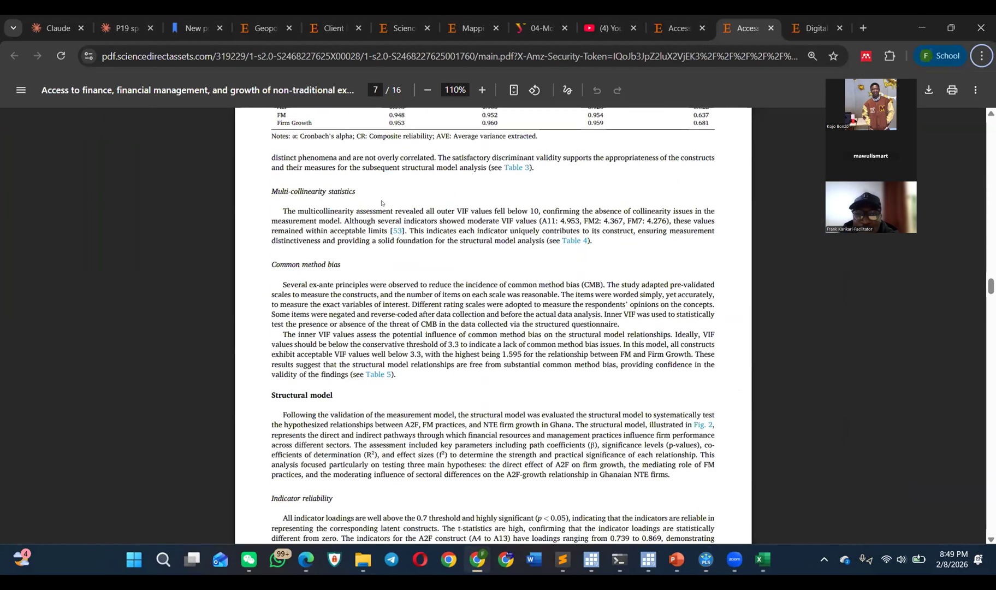
{"action": "scroll", "coordinate": [381, 203], "scroll_direction": "down", "scroll_amount": 15}
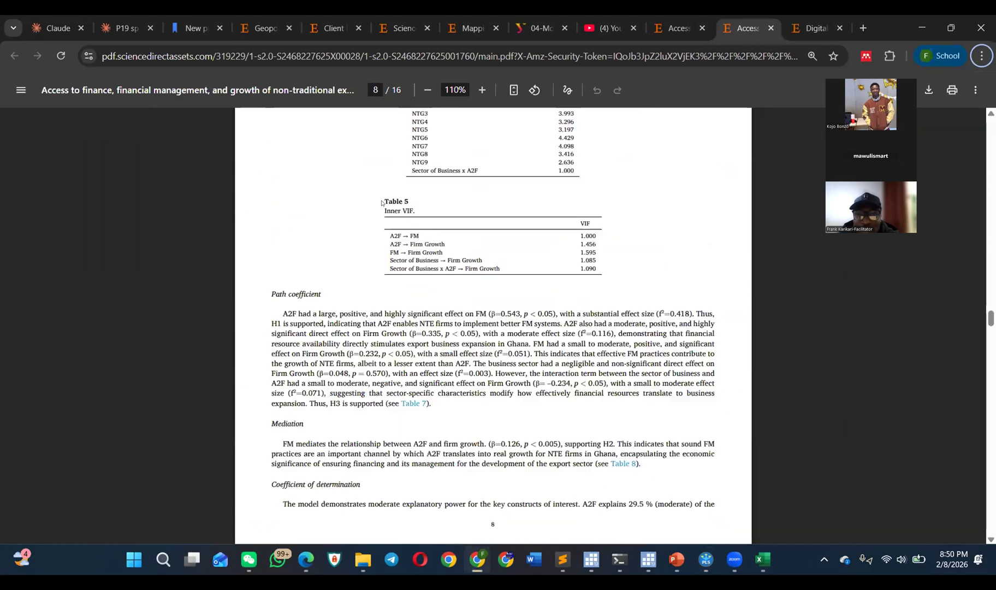
{"action": "scroll", "coordinate": [382, 204], "scroll_direction": "down", "scroll_amount": 9}
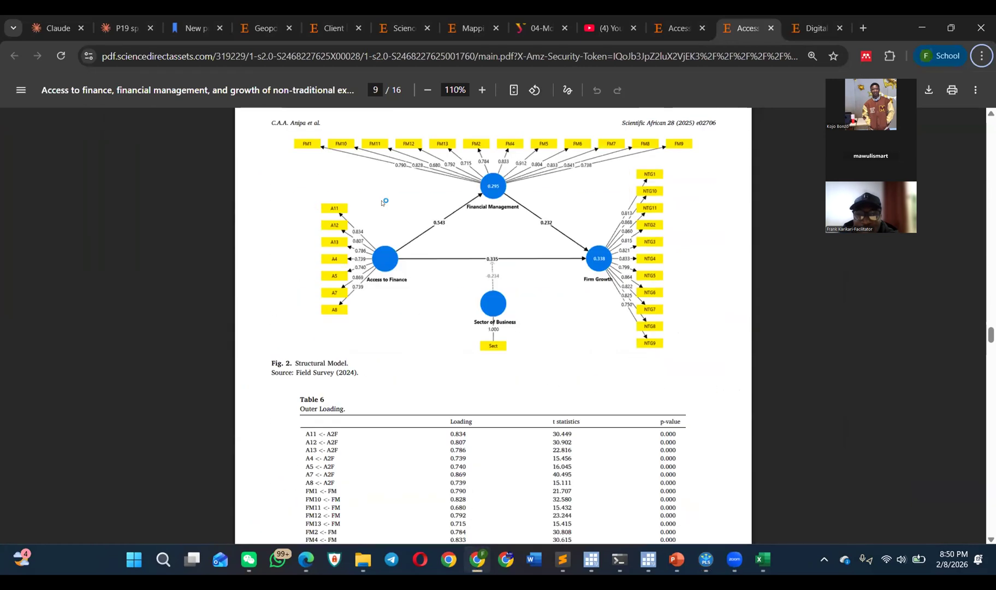
{"action": "scroll", "coordinate": [382, 203], "scroll_direction": "down", "scroll_amount": 3}
{"action": "scroll", "coordinate": [383, 203], "scroll_direction": "down", "scroll_amount": 12}
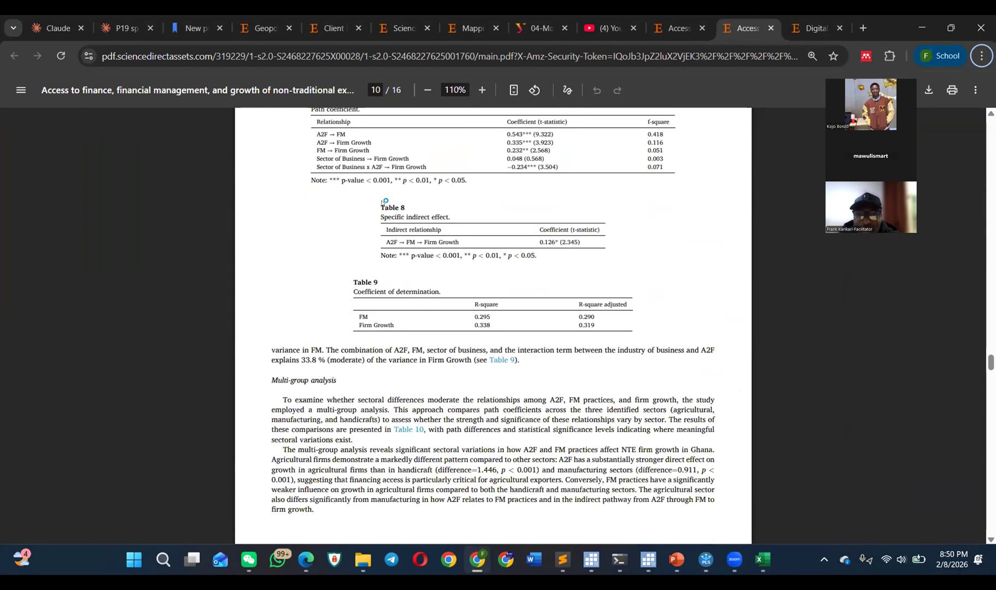
{"action": "scroll", "coordinate": [383, 202], "scroll_direction": "down", "scroll_amount": 6}
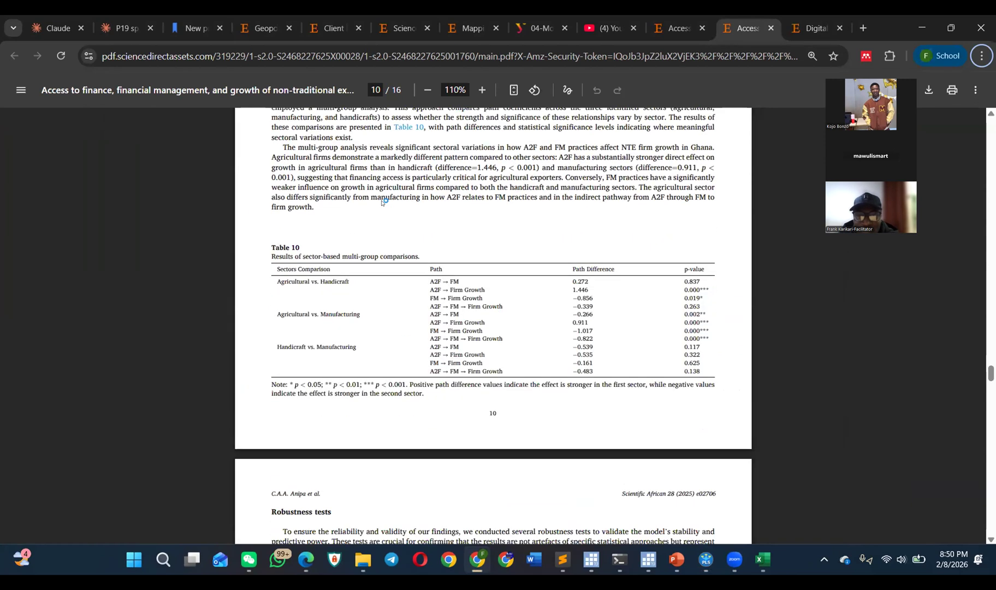
{"action": "scroll", "coordinate": [383, 202], "scroll_direction": "down", "scroll_amount": 9}
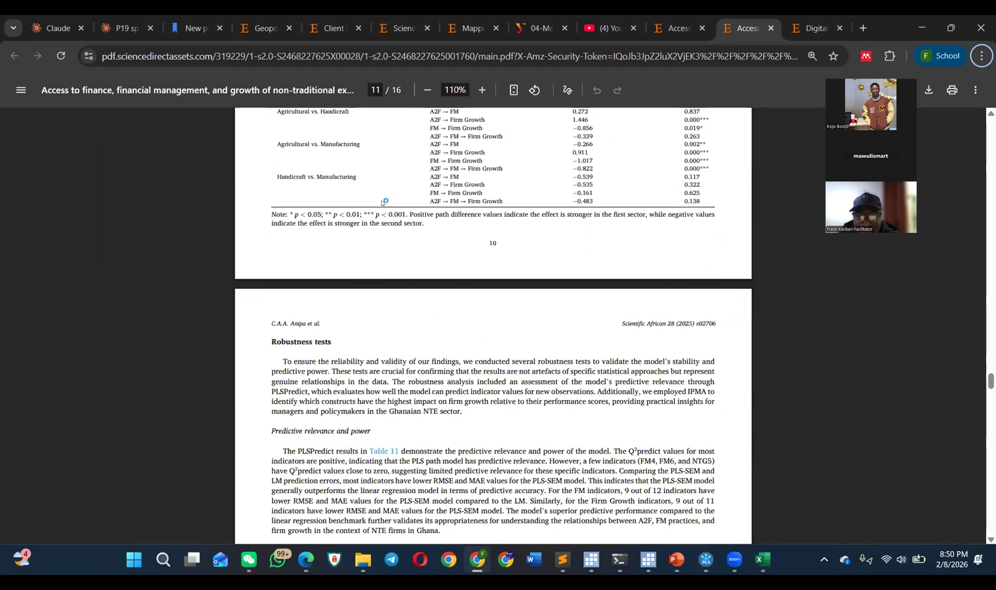
{"action": "scroll", "coordinate": [383, 202], "scroll_direction": "down", "scroll_amount": 12}
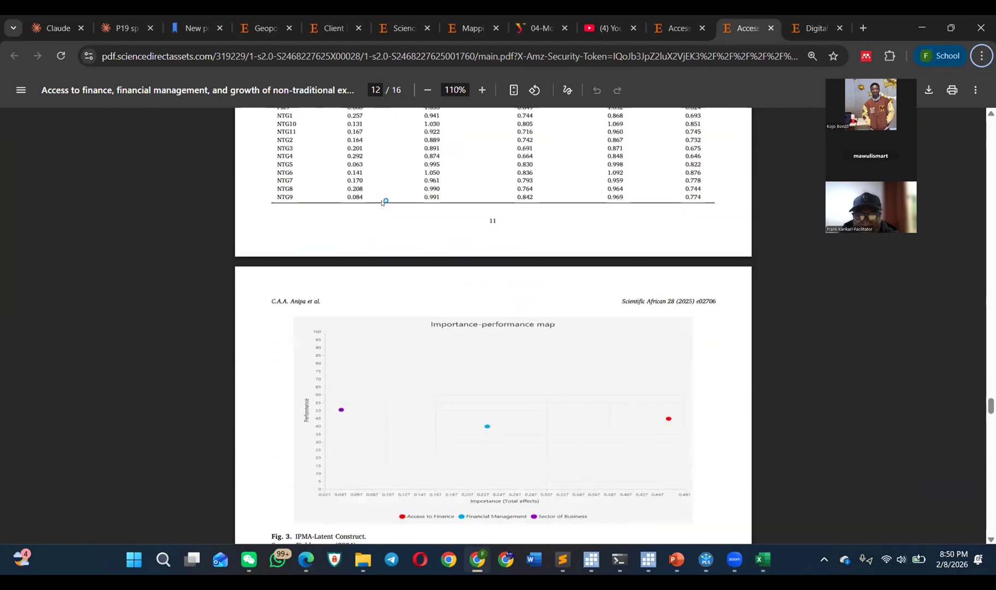
Step: Go back through the path coefficients, Table 3 HTMT ratios, multicollinearity and common method bias text to the start of the Results section
{"action": "scroll", "coordinate": [384, 185], "scroll_direction": "up", "scroll_amount": 11}
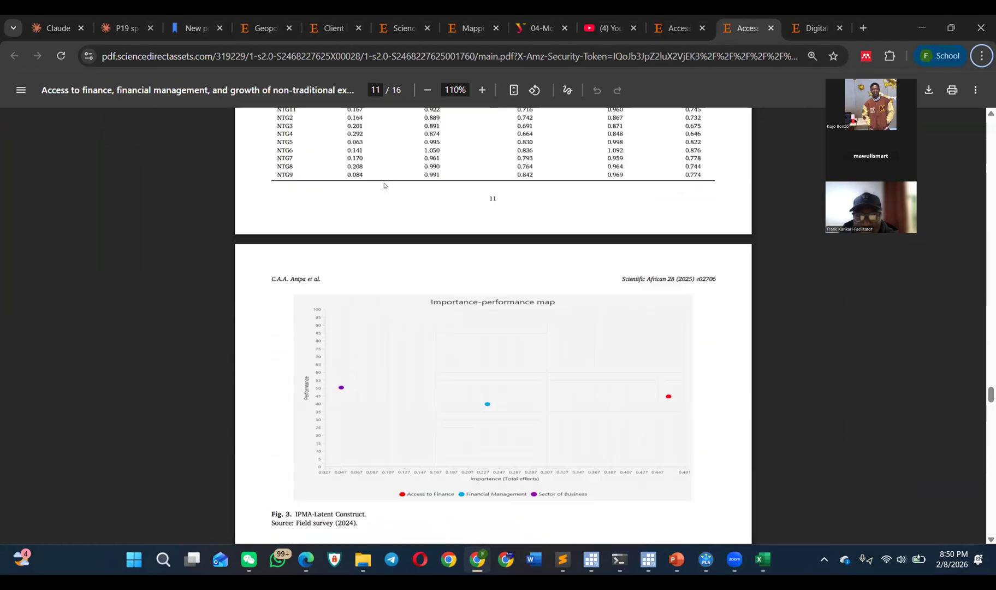
{"action": "scroll", "coordinate": [384, 185], "scroll_direction": "up", "scroll_amount": 20}
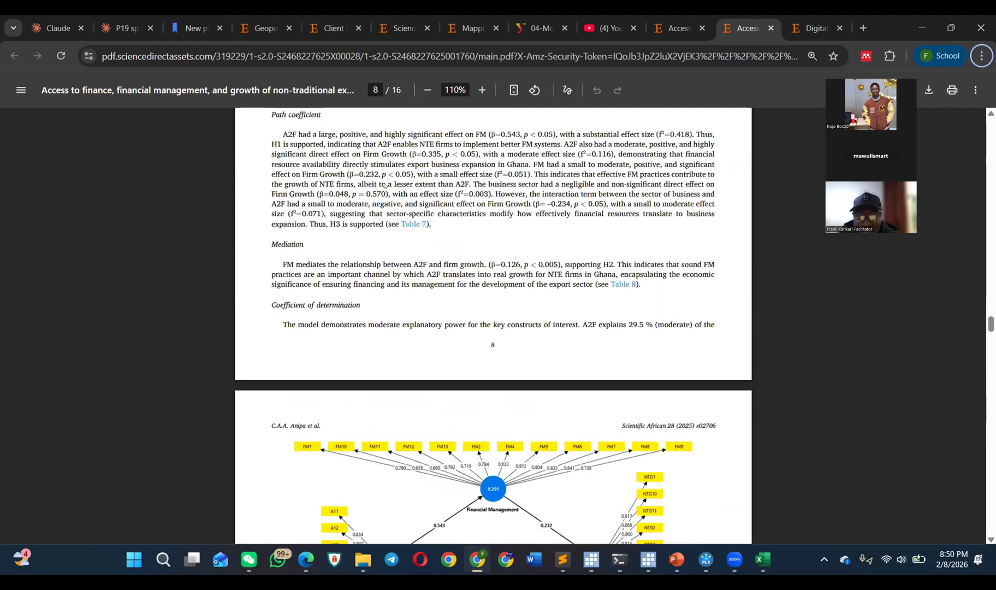
{"action": "scroll", "coordinate": [386, 181], "scroll_direction": "up", "scroll_amount": 8}
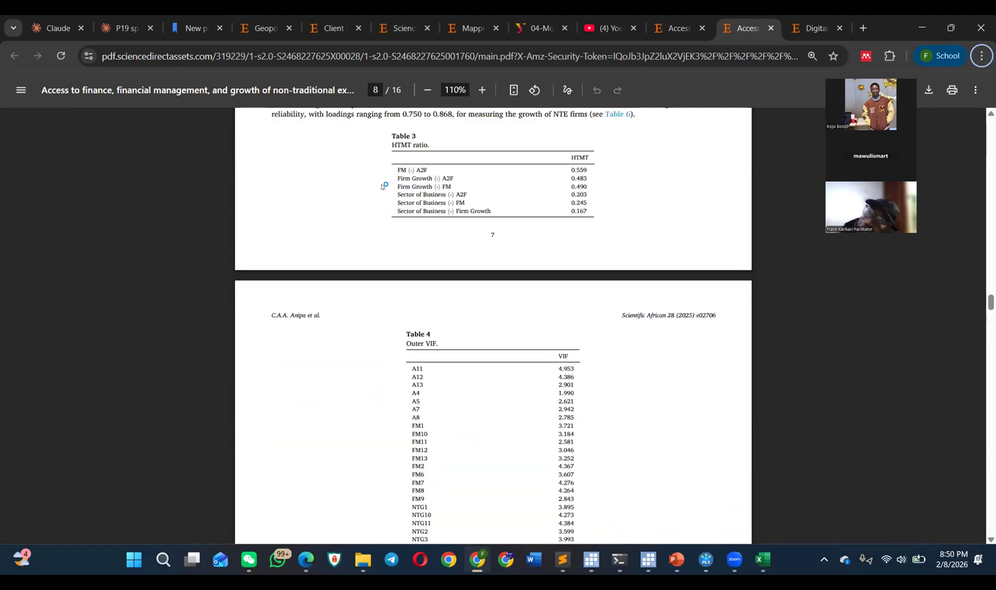
{"action": "scroll", "coordinate": [404, 179], "scroll_direction": "up", "scroll_amount": 10}
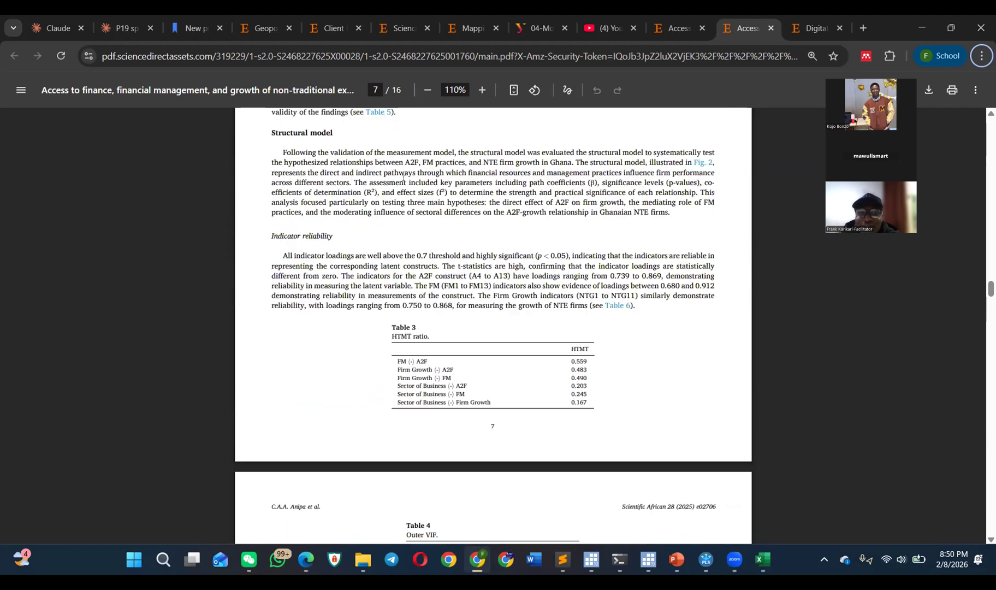
{"action": "scroll", "coordinate": [403, 178], "scroll_direction": "up", "scroll_amount": 10}
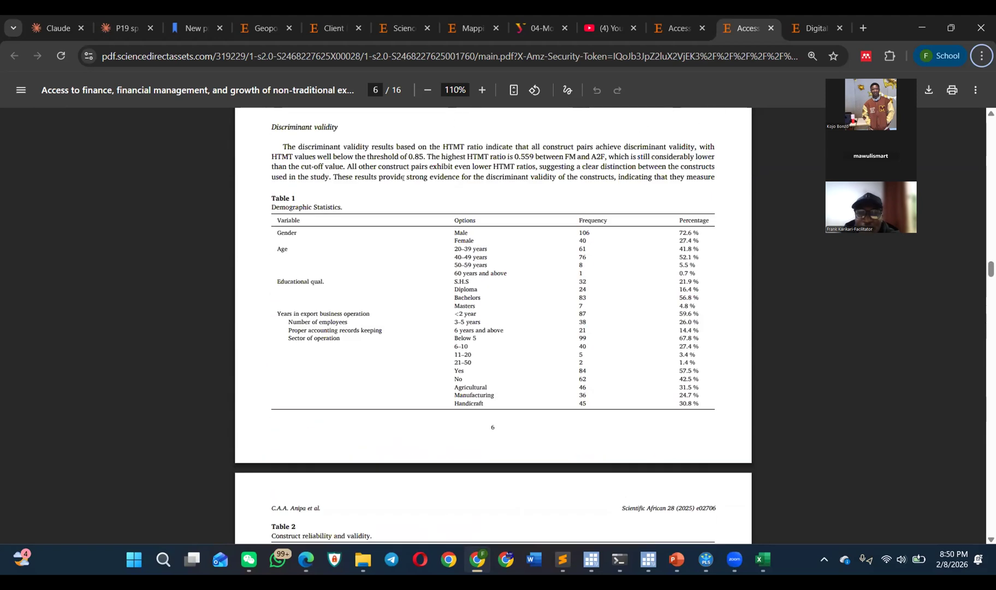
{"action": "scroll", "coordinate": [391, 202], "scroll_direction": "down", "scroll_amount": 15}
{"action": "scroll", "coordinate": [391, 202], "scroll_direction": "up", "scroll_amount": 5}
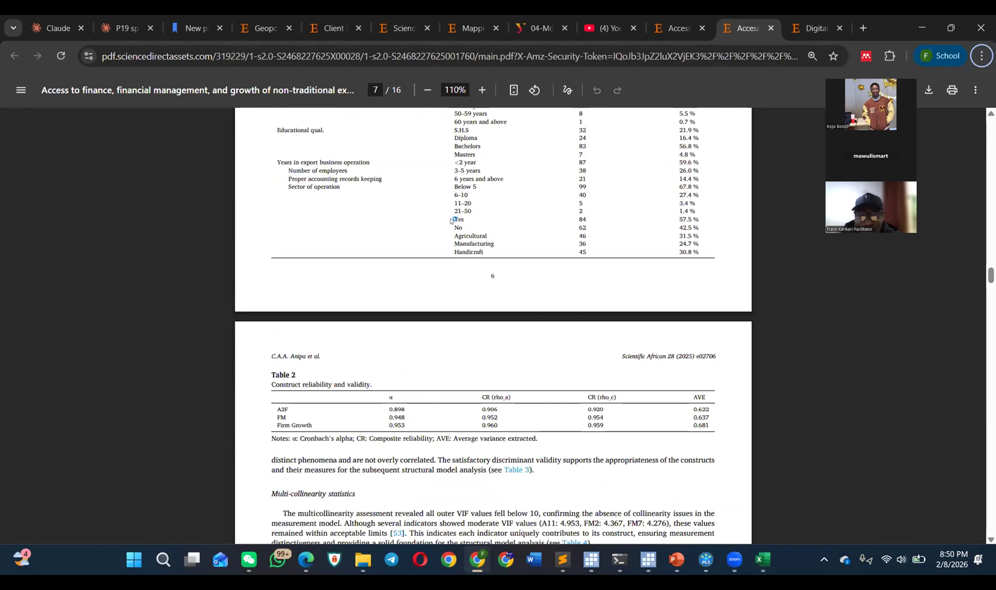
{"action": "scroll", "coordinate": [429, 222], "scroll_direction": "down", "scroll_amount": 8}
{"action": "scroll", "coordinate": [429, 221], "scroll_direction": "down", "scroll_amount": 3}
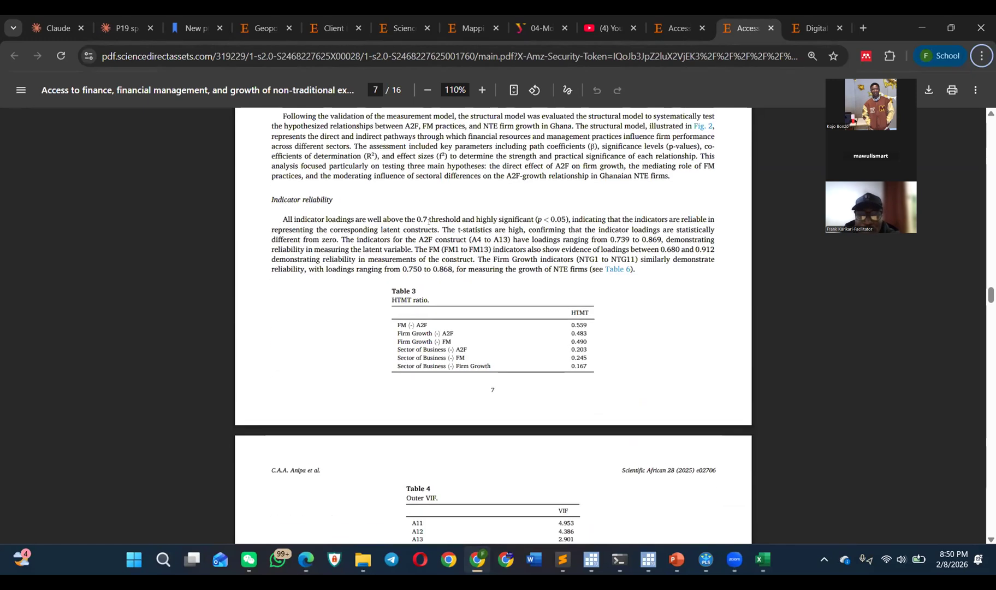
{"action": "scroll", "coordinate": [429, 221], "scroll_direction": "up", "scroll_amount": 3}
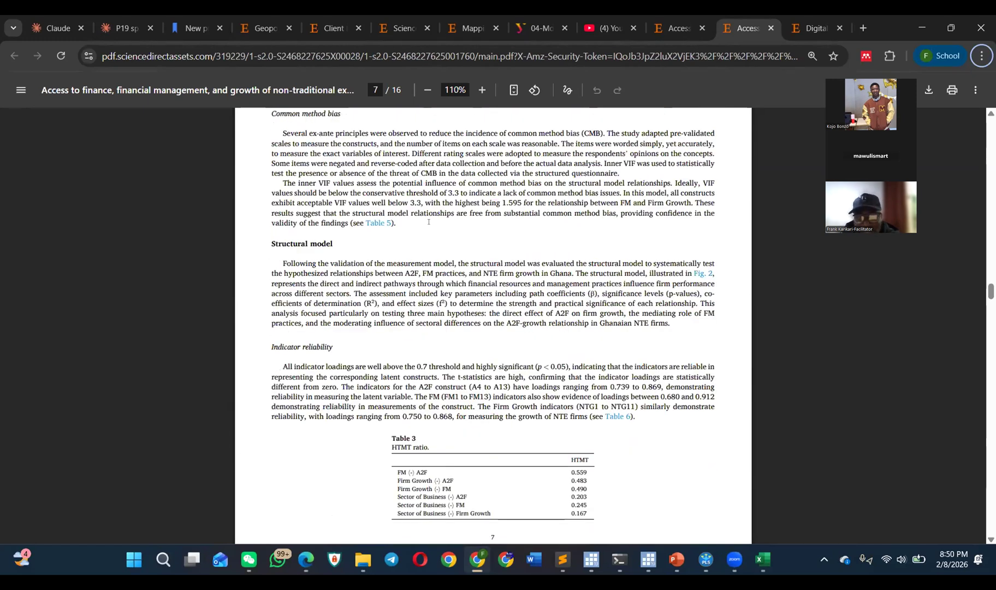
{"action": "scroll", "coordinate": [447, 213], "scroll_direction": "up", "scroll_amount": 12}
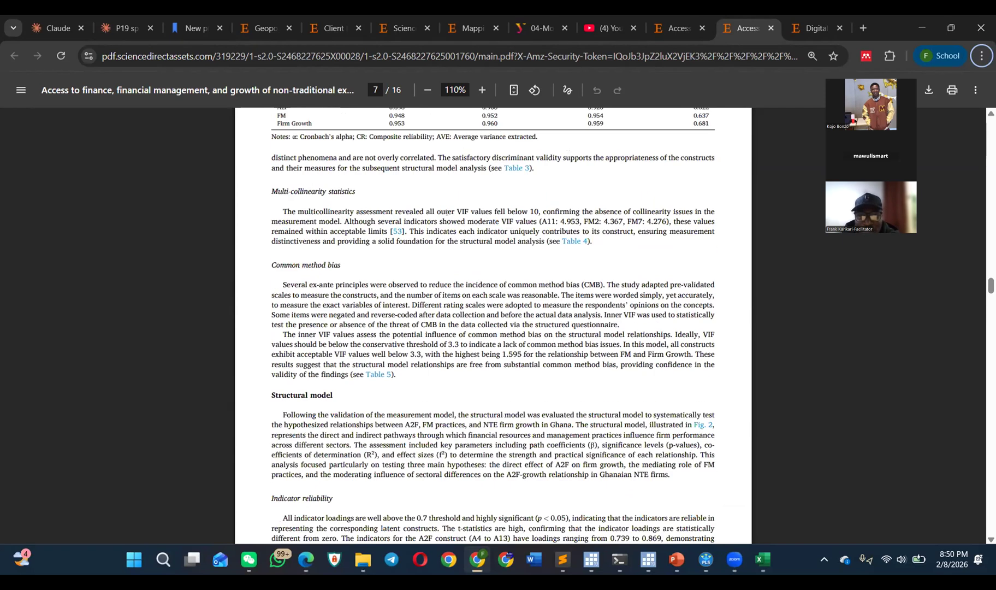
{"action": "scroll", "coordinate": [402, 269], "scroll_direction": "up", "scroll_amount": 9}
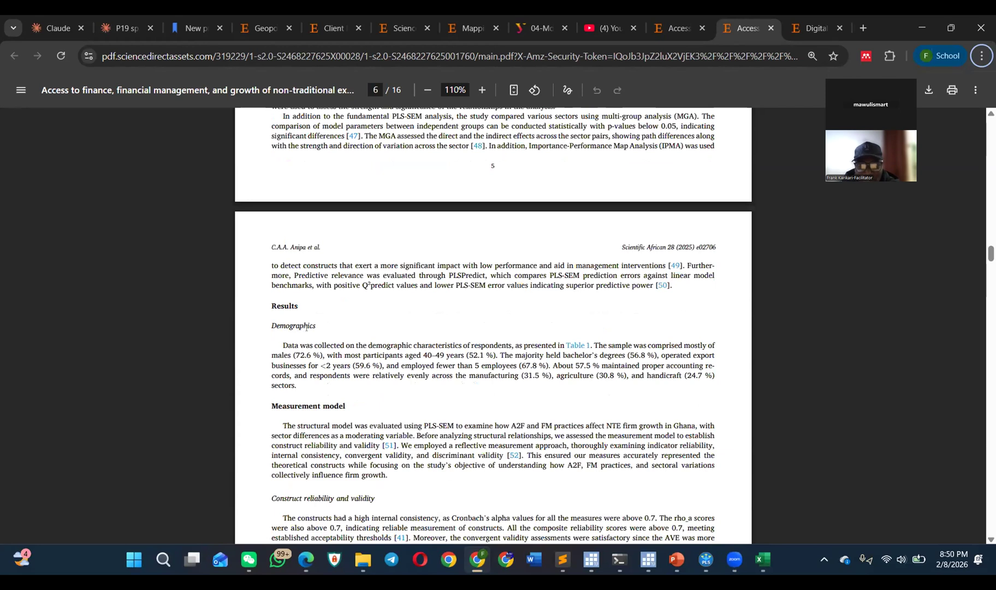
Step: Highlight the Measurement model heading and read the construct reliability and discriminant validity paragraphs beneath it
{"action": "scroll", "coordinate": [306, 327], "scroll_direction": "down", "scroll_amount": 3}
{"action": "left_click_drag", "start_coordinate": [272, 255], "coordinate": [347, 251]}
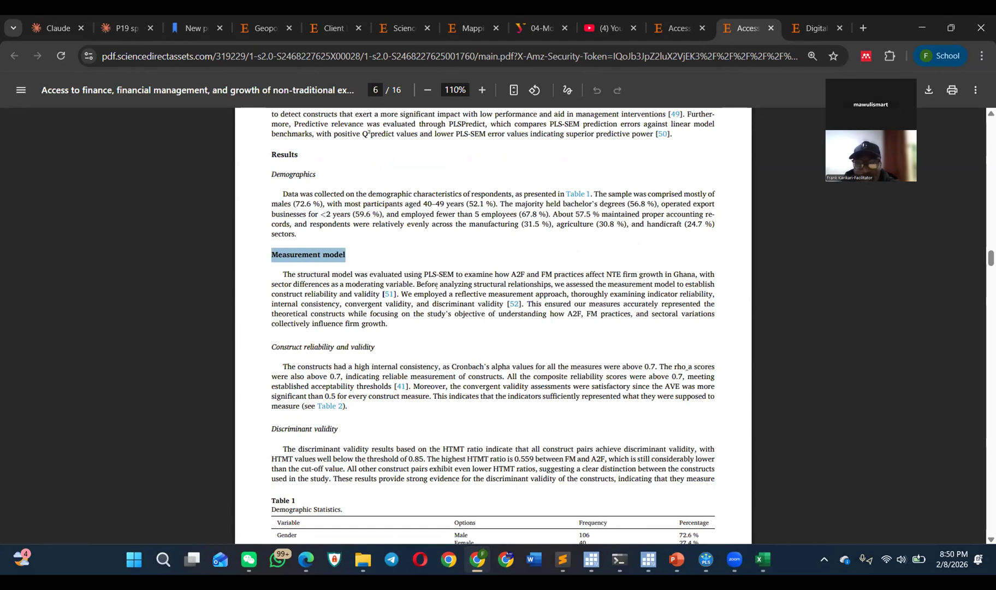
{"action": "scroll", "coordinate": [436, 285], "scroll_direction": "down", "scroll_amount": 3}
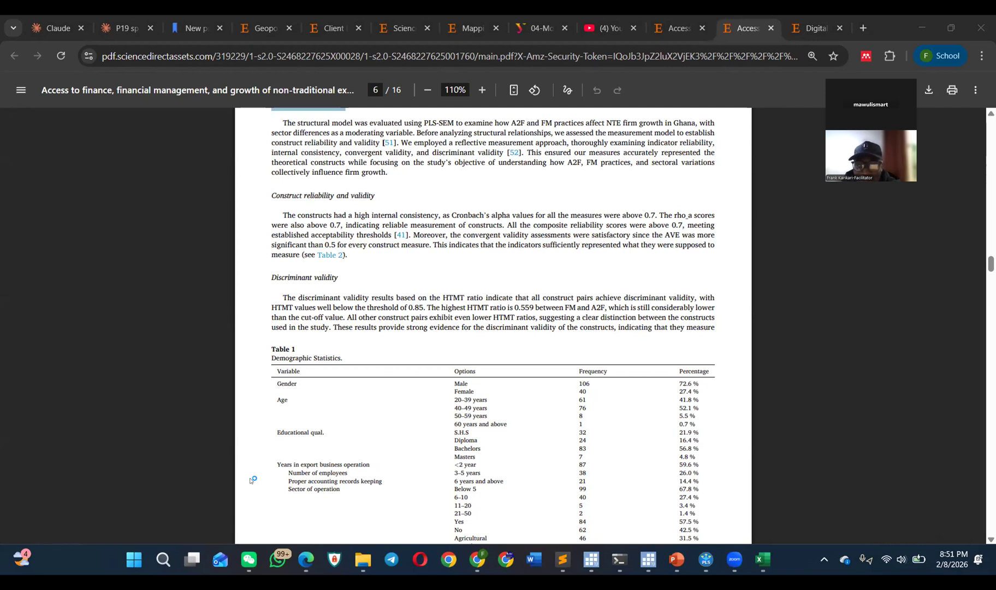
{"action": "left_click", "coordinate": [336, 235]}
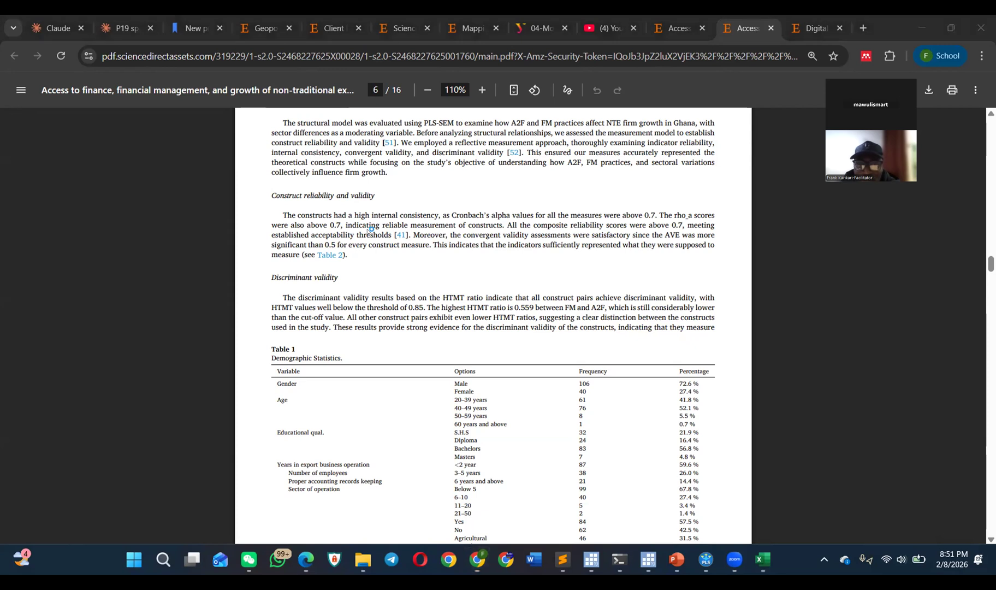
{"action": "left_click", "coordinate": [362, 251]}
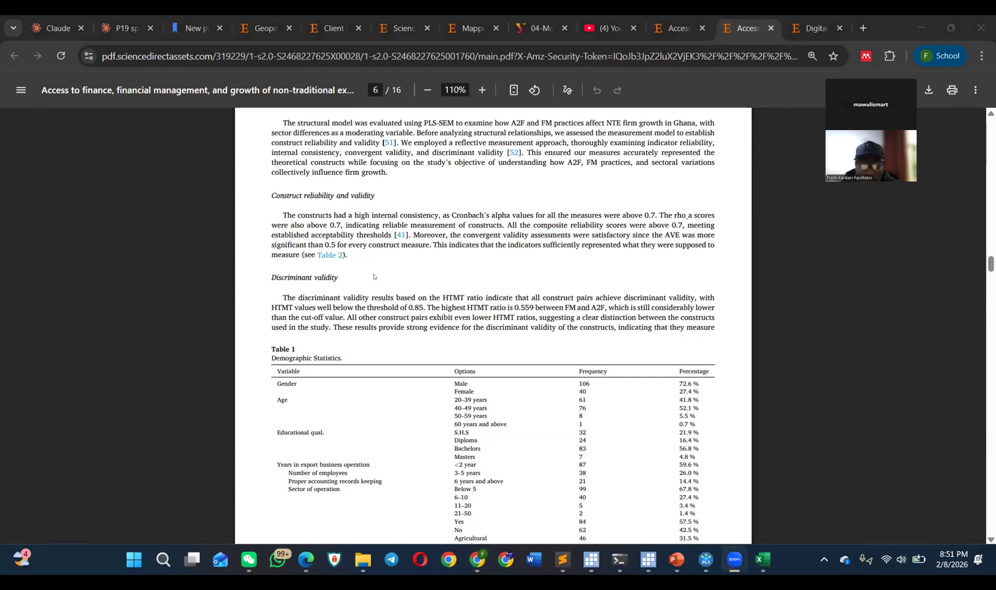
Step: Return to the article's first page and select its full title
{"action": "scroll", "coordinate": [376, 276], "scroll_direction": "down", "scroll_amount": 3}
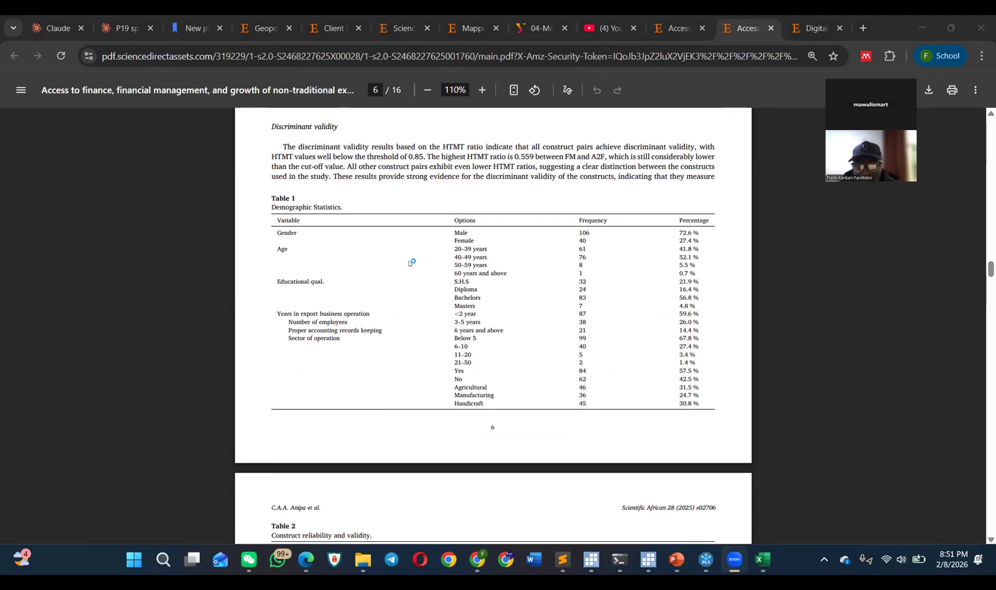
{"action": "scroll", "coordinate": [409, 260], "scroll_direction": "up", "scroll_amount": 1}
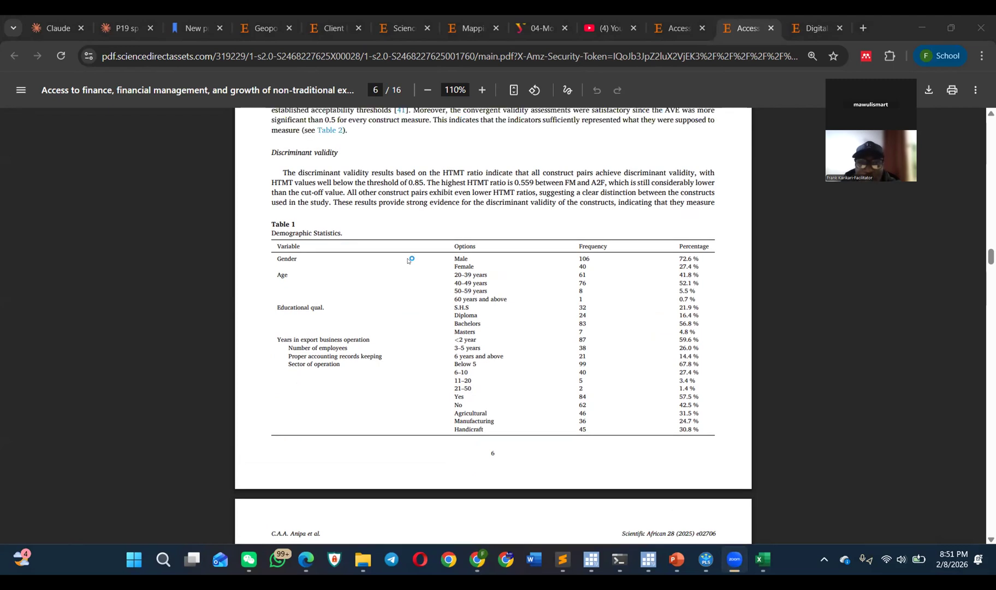
{"action": "scroll", "coordinate": [409, 261], "scroll_direction": "up", "scroll_amount": 20}
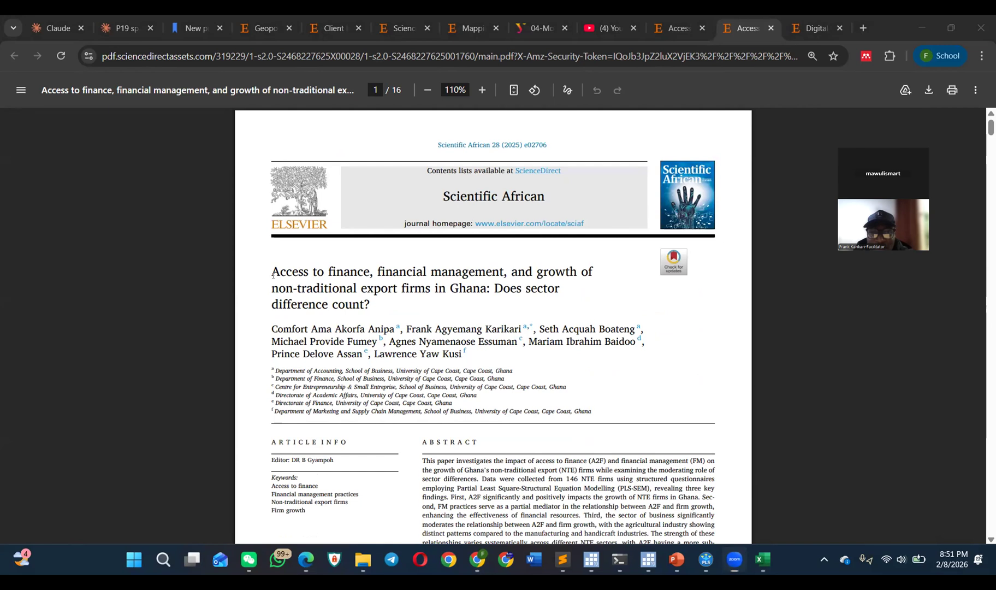
{"action": "triple_click", "coordinate": [372, 303]}
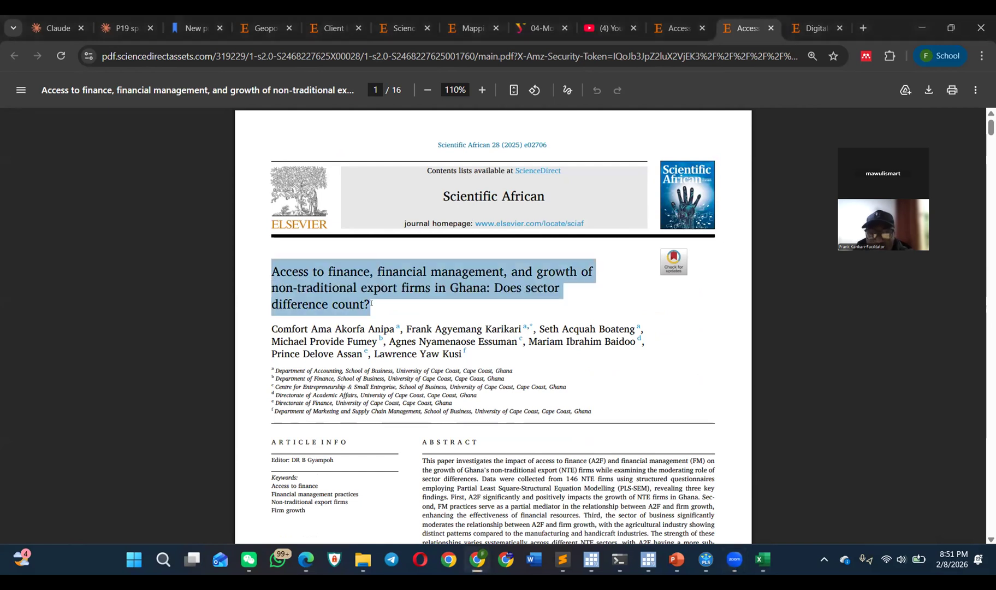
Step: Switch to the article's ScienceDirect web page and load scholar.google.com in its place
{"action": "left_click", "coordinate": [678, 28]}
{"action": "left_click", "coordinate": [202, 60]}
{"action": "type", "text": "sc"}
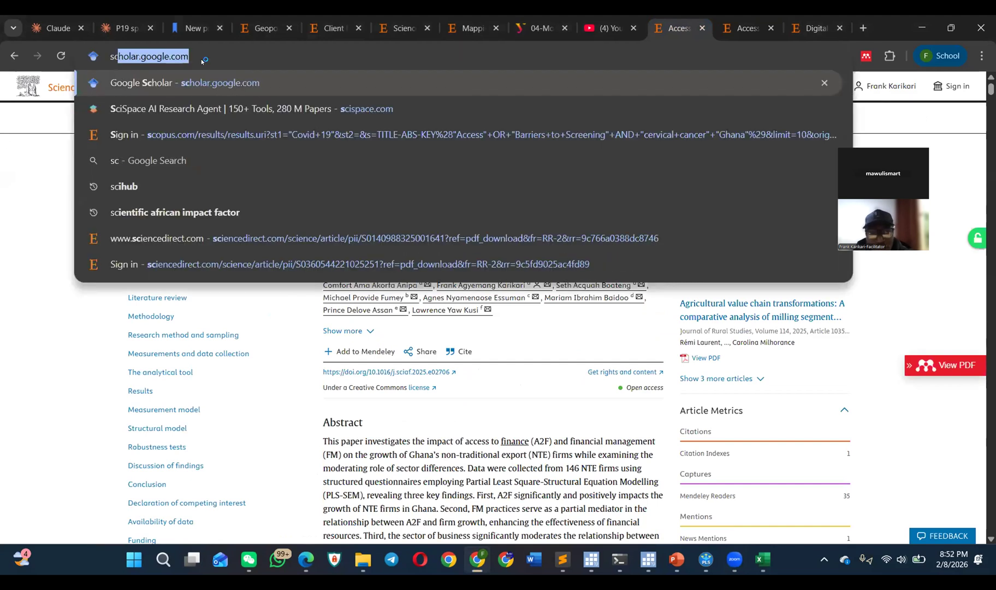
{"action": "key", "text": "Return"}
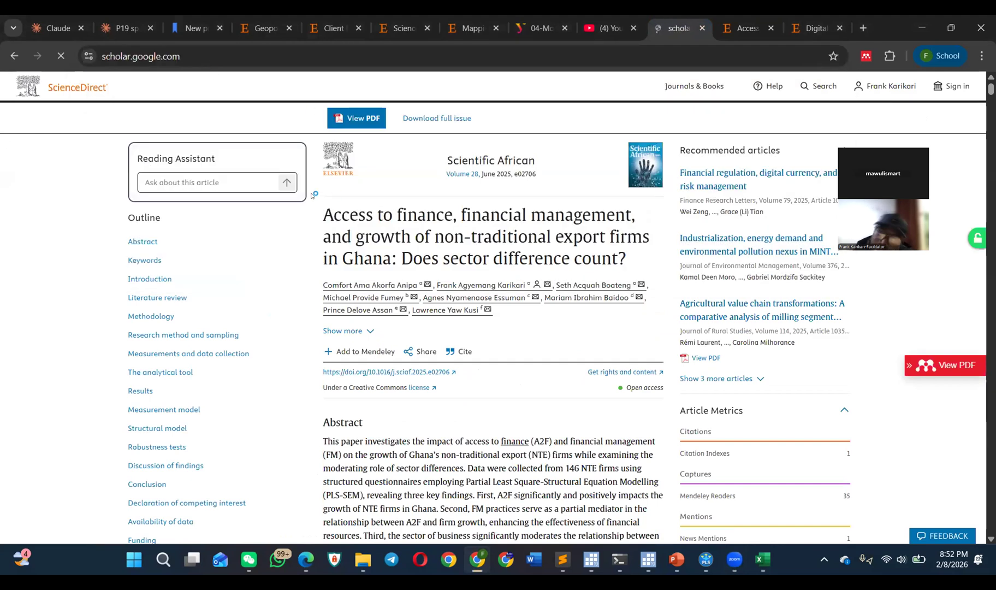
Step: Search Google Scholar for the article co-author's full name and look through the listed publications
{"action": "type", "text": "fra"}
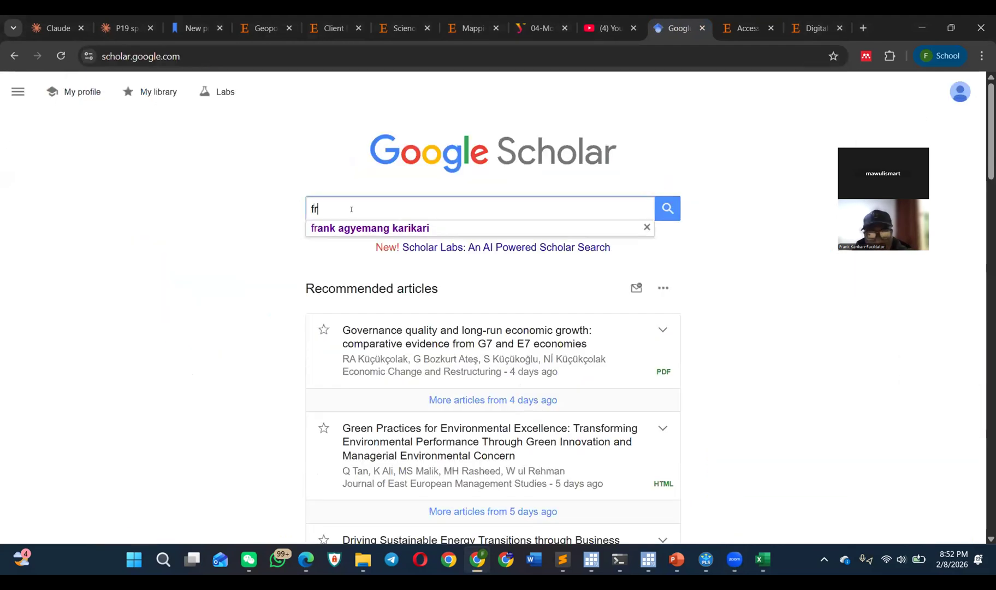
{"action": "left_click", "coordinate": [370, 228]}
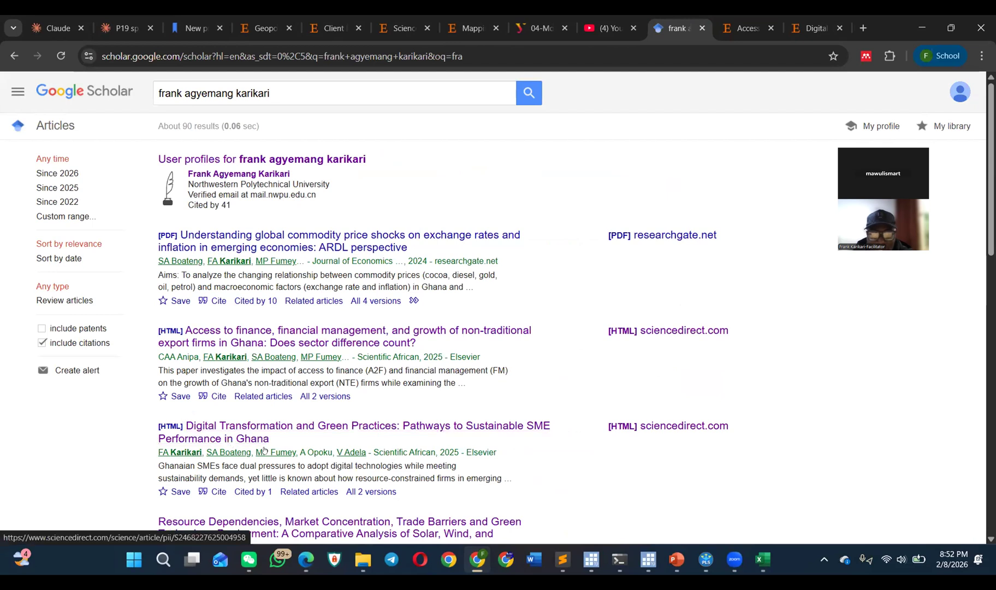
{"action": "scroll", "coordinate": [306, 437], "scroll_direction": "down", "scroll_amount": 4}
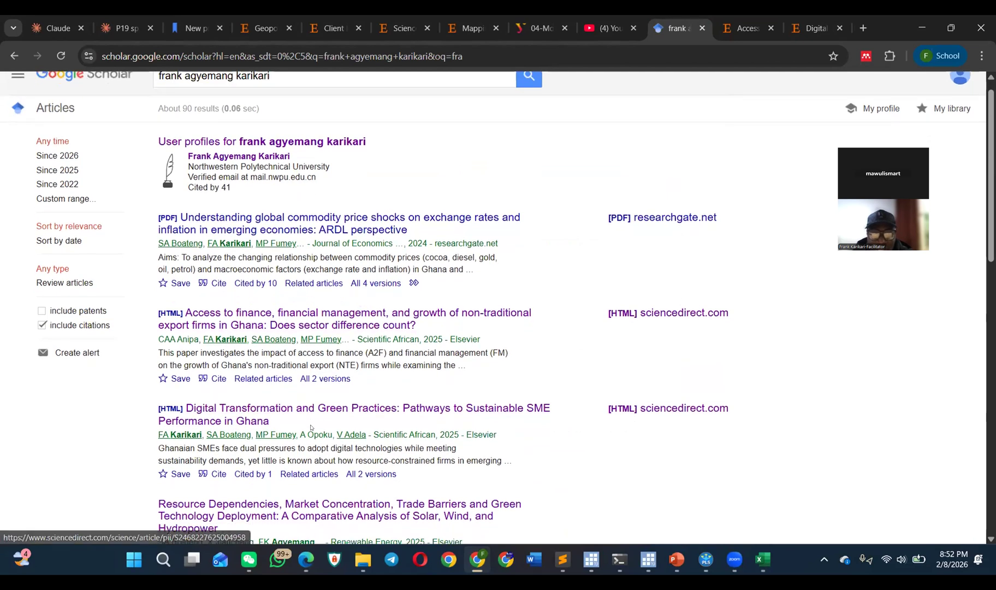
{"action": "scroll", "coordinate": [311, 428], "scroll_direction": "down", "scroll_amount": 4}
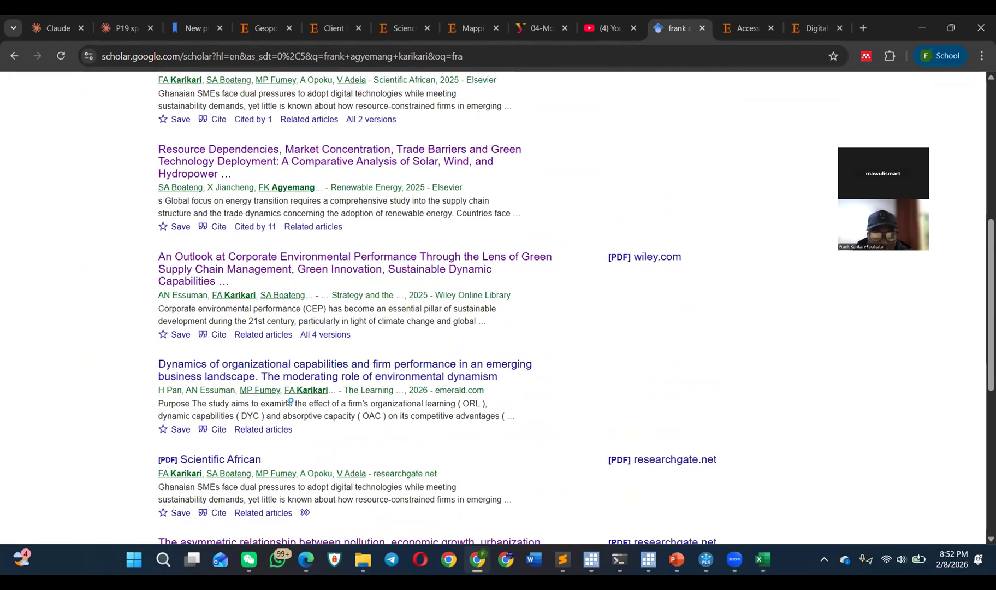
{"action": "scroll", "coordinate": [270, 394], "scroll_direction": "down", "scroll_amount": 3}
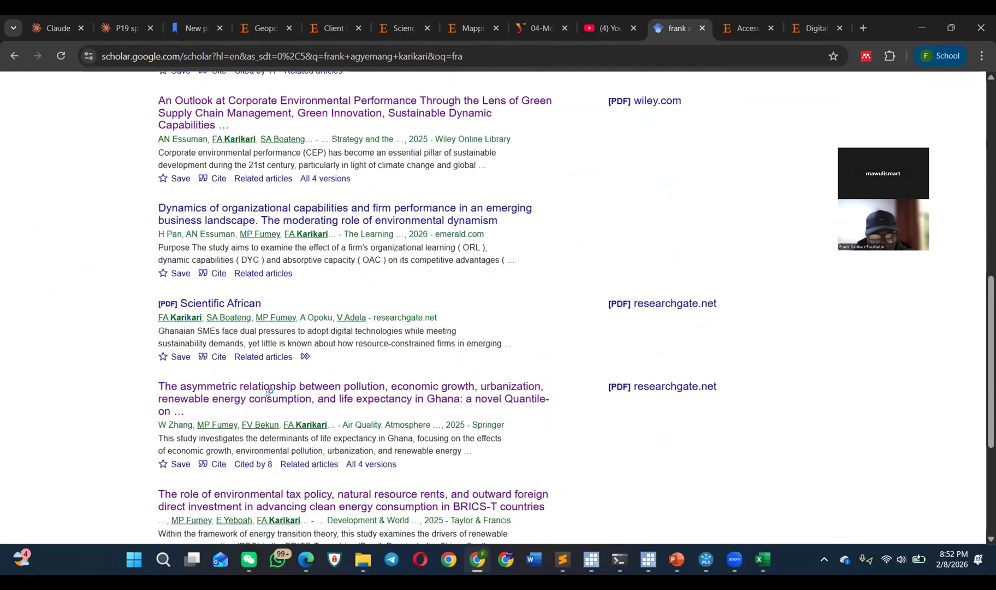
{"action": "scroll", "coordinate": [263, 394], "scroll_direction": "down", "scroll_amount": 2}
{"action": "scroll", "coordinate": [273, 339], "scroll_direction": "up", "scroll_amount": 10}
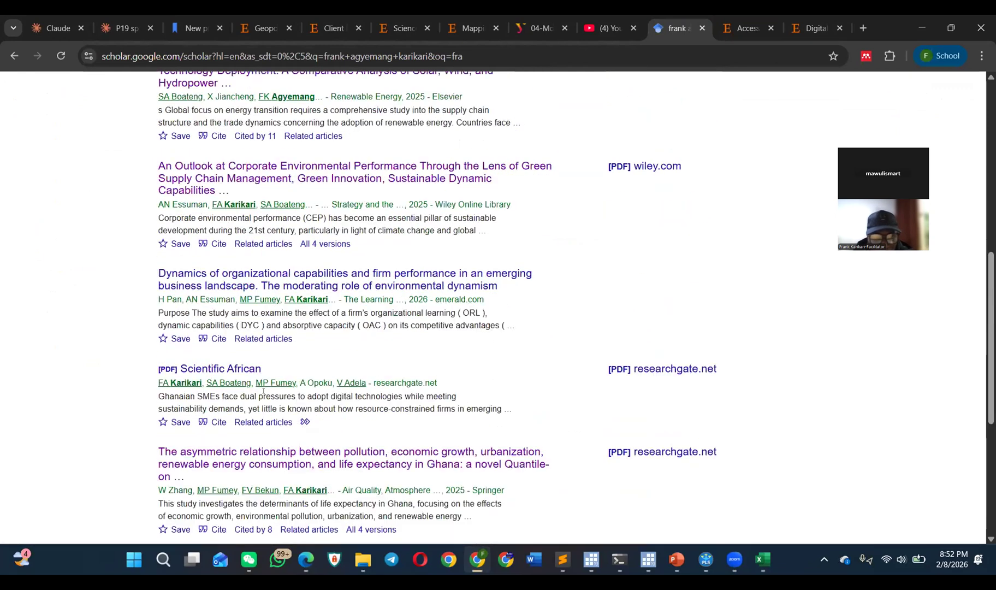
{"action": "scroll", "coordinate": [287, 212], "scroll_direction": "up", "scroll_amount": 3}
Step: Open the author's Scholar profile and highlight the organizational capabilities and flood preparedness article titles in the publication list
{"action": "left_click", "coordinate": [260, 159]}
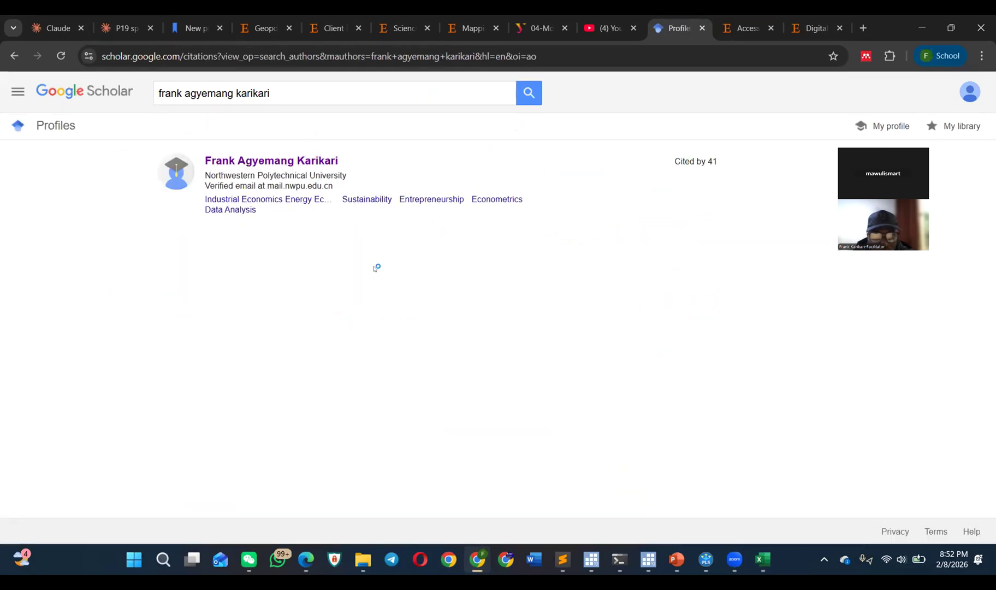
{"action": "left_click", "coordinate": [284, 162]}
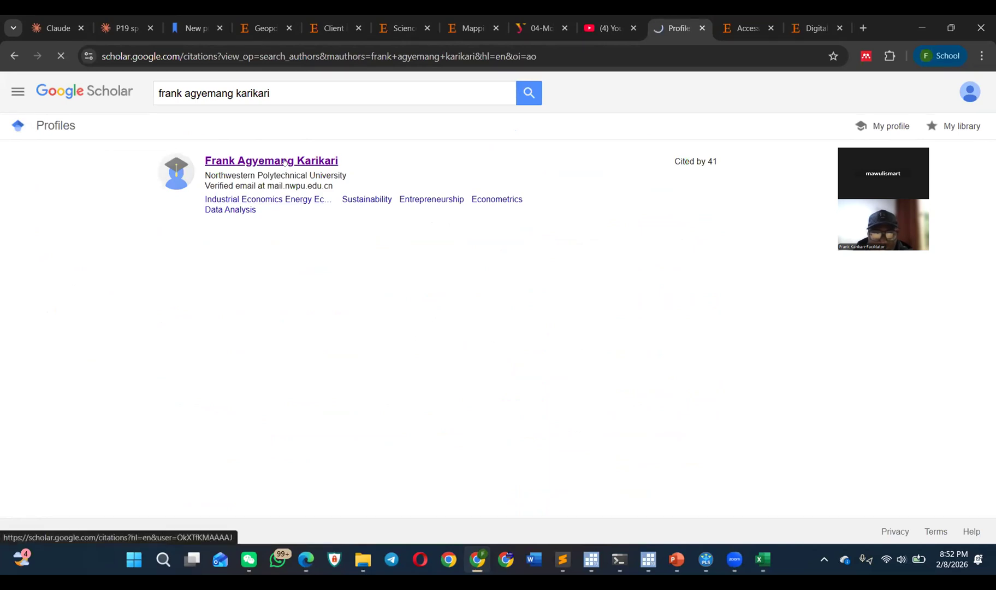
{"action": "scroll", "coordinate": [322, 238], "scroll_direction": "down", "scroll_amount": 5}
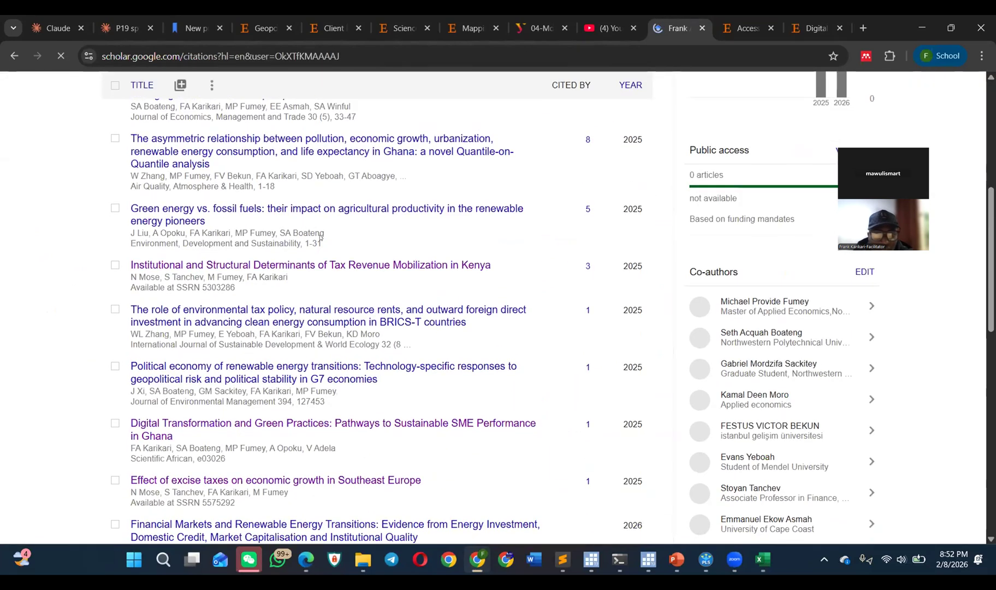
{"action": "scroll", "coordinate": [321, 237], "scroll_direction": "down", "scroll_amount": 5}
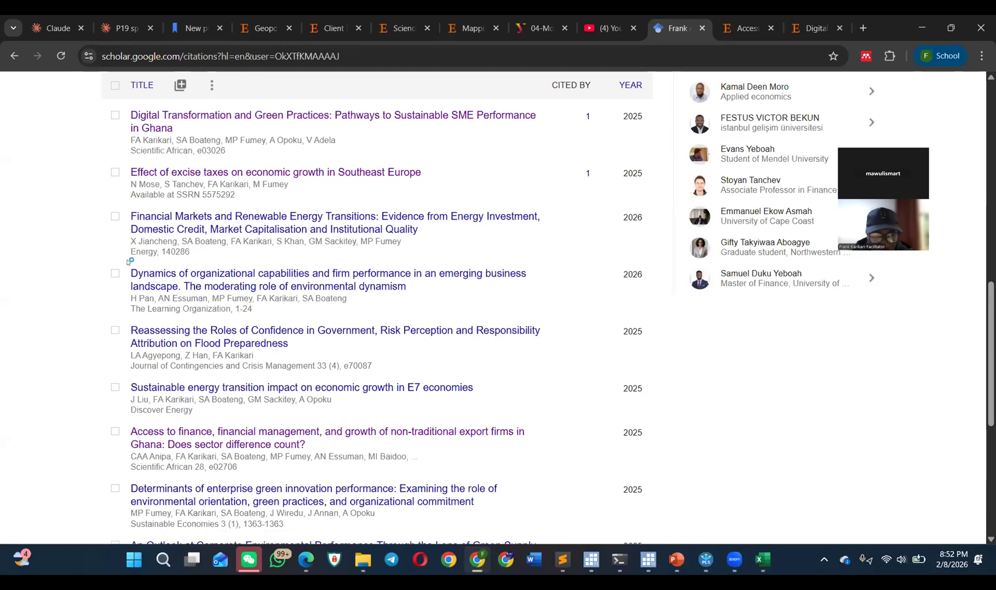
{"action": "left_click_drag", "start_coordinate": [129, 268], "coordinate": [410, 286]}
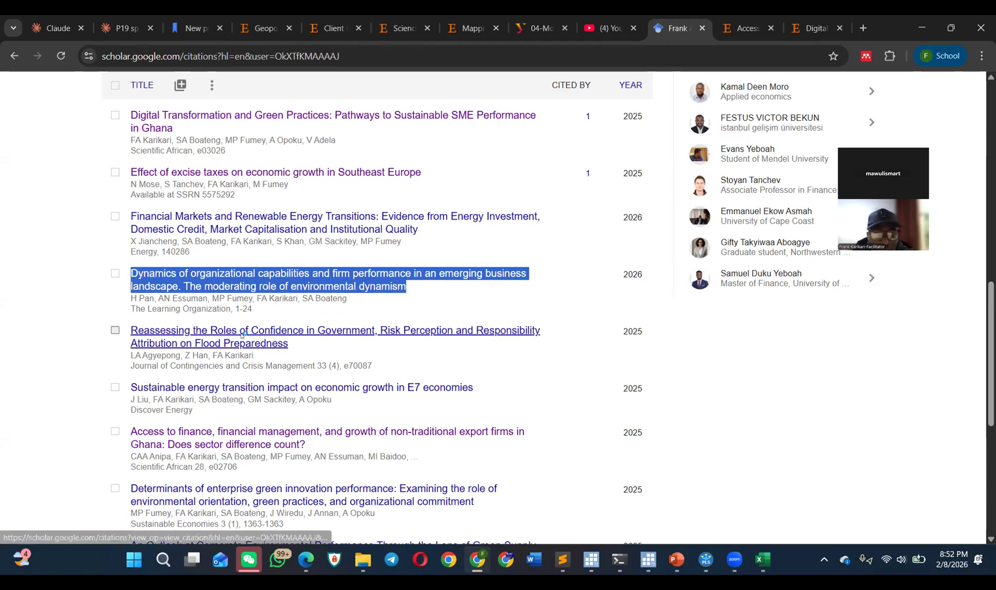
{"action": "left_click_drag", "start_coordinate": [290, 343], "coordinate": [129, 318]}
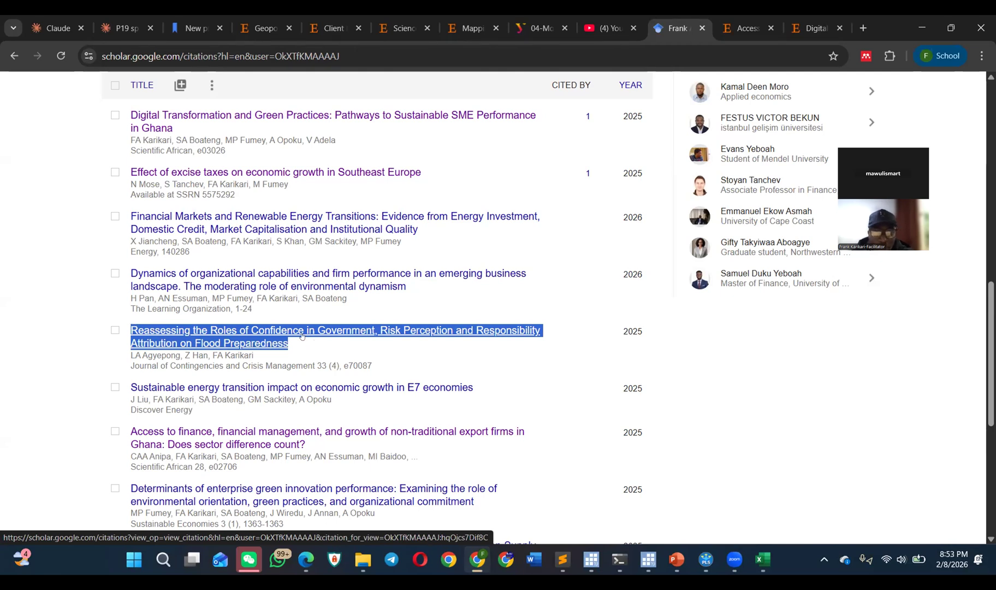
Step: Open the article "An Outlook at Corporate Environmental Performance" from the publication list and go to its Wiley Online Library page
{"action": "scroll", "coordinate": [302, 335], "scroll_direction": "down", "scroll_amount": 3}
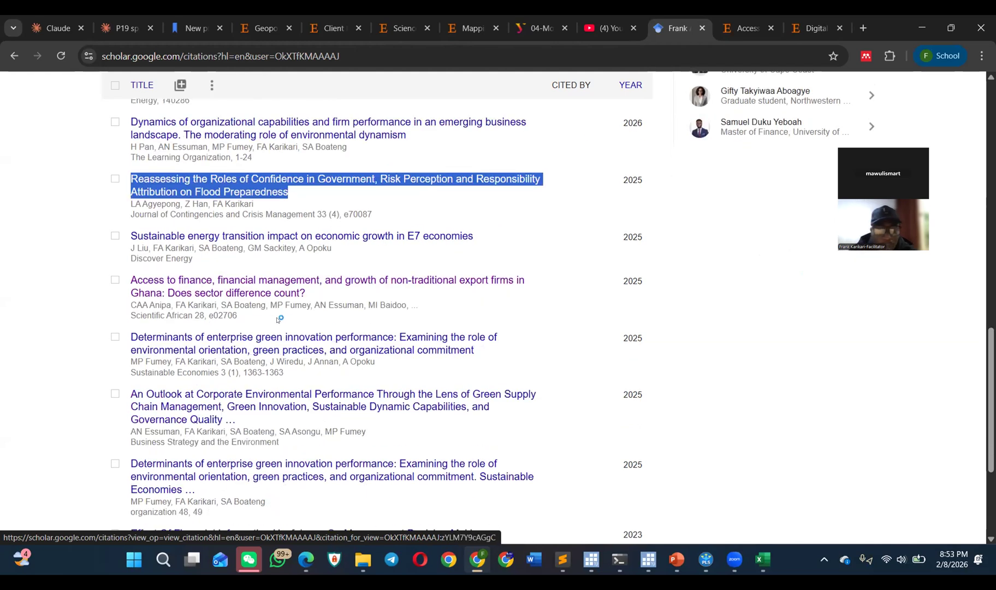
{"action": "scroll", "coordinate": [257, 314], "scroll_direction": "down", "scroll_amount": 3}
{"action": "left_click", "coordinate": [177, 243]}
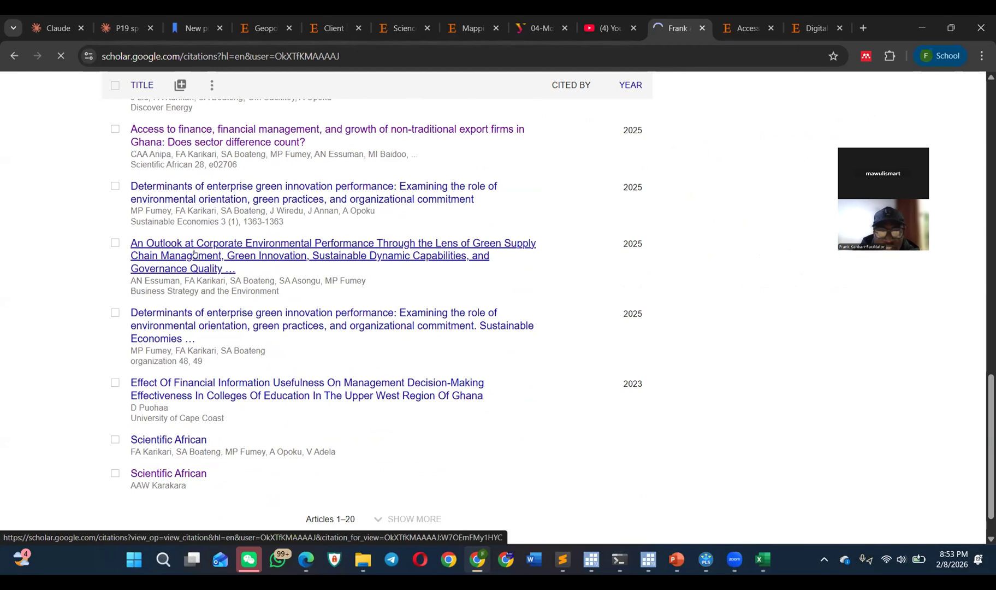
{"action": "left_click", "coordinate": [350, 198]}
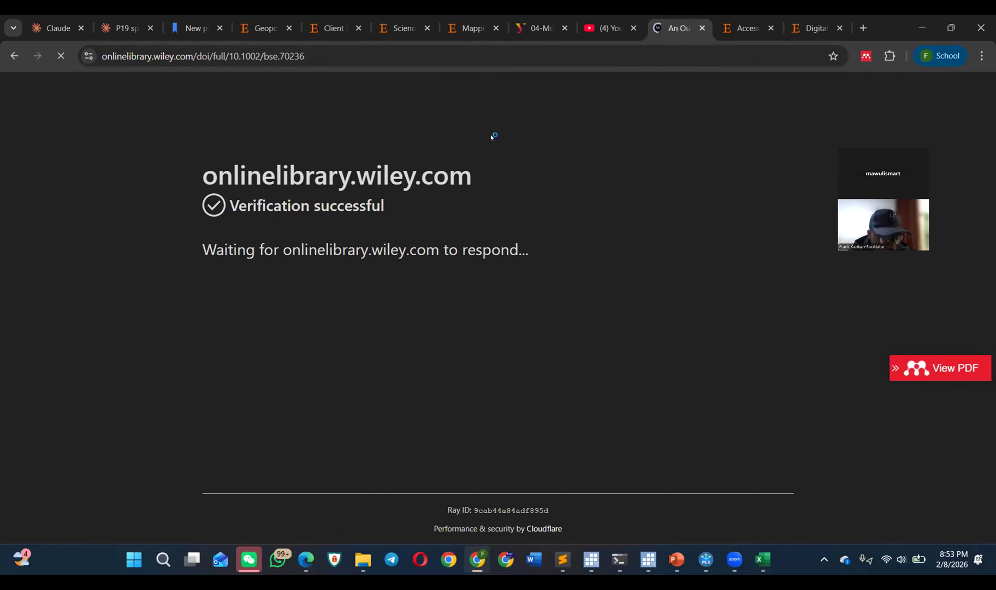
Step: Open the PDF version of the Wiley article and dismiss the cookie notice
{"action": "scroll", "coordinate": [479, 245], "scroll_direction": "down", "scroll_amount": 7}
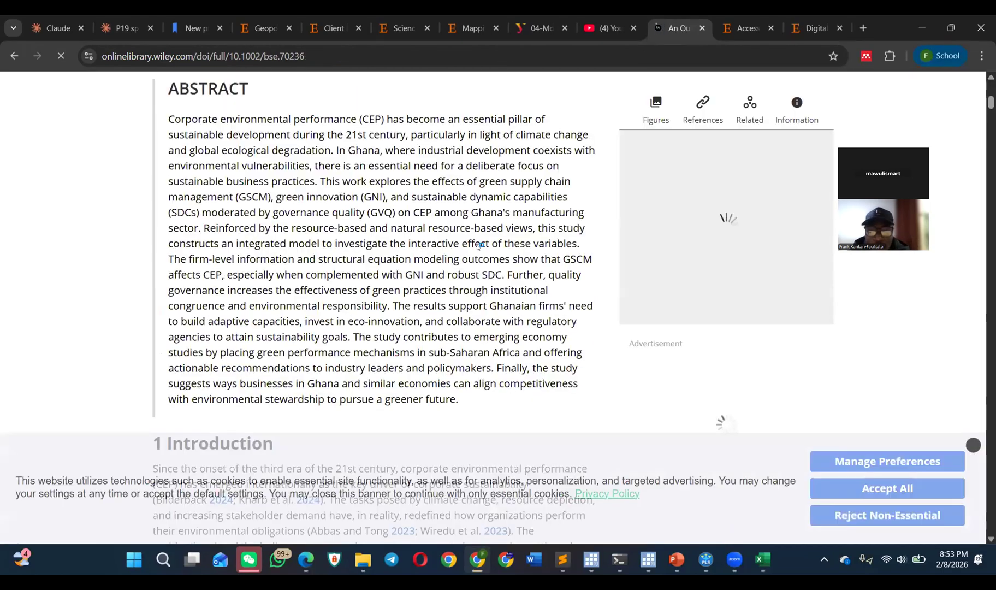
{"action": "scroll", "coordinate": [479, 246], "scroll_direction": "up", "scroll_amount": 3}
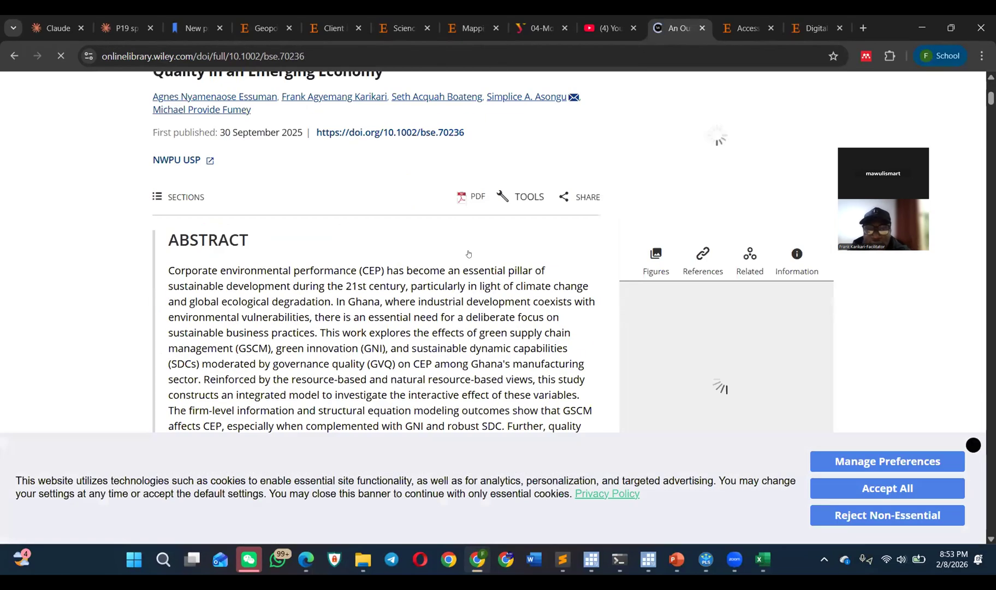
{"action": "left_click", "coordinate": [460, 202]}
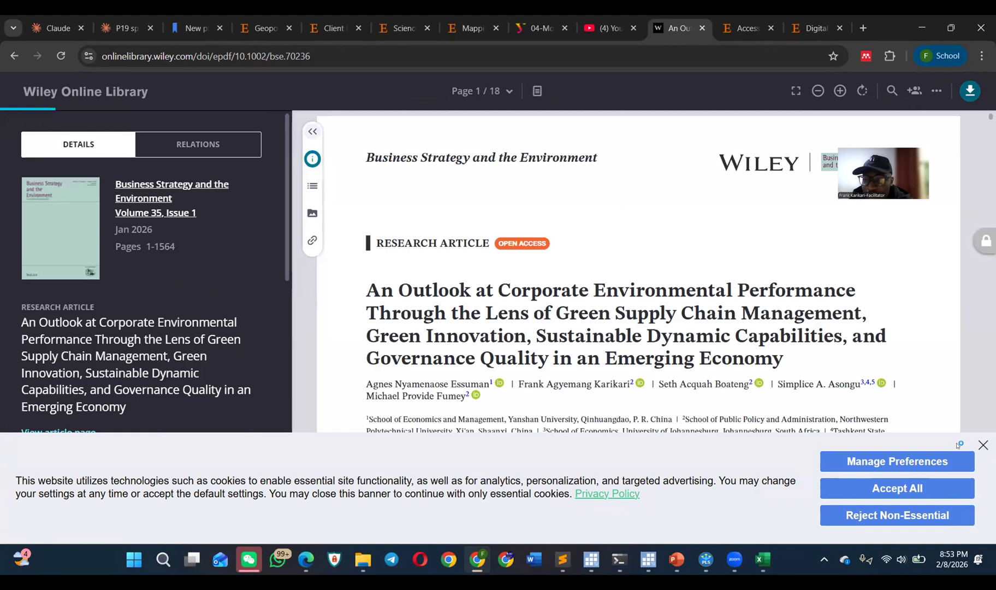
{"action": "left_click", "coordinate": [984, 445]}
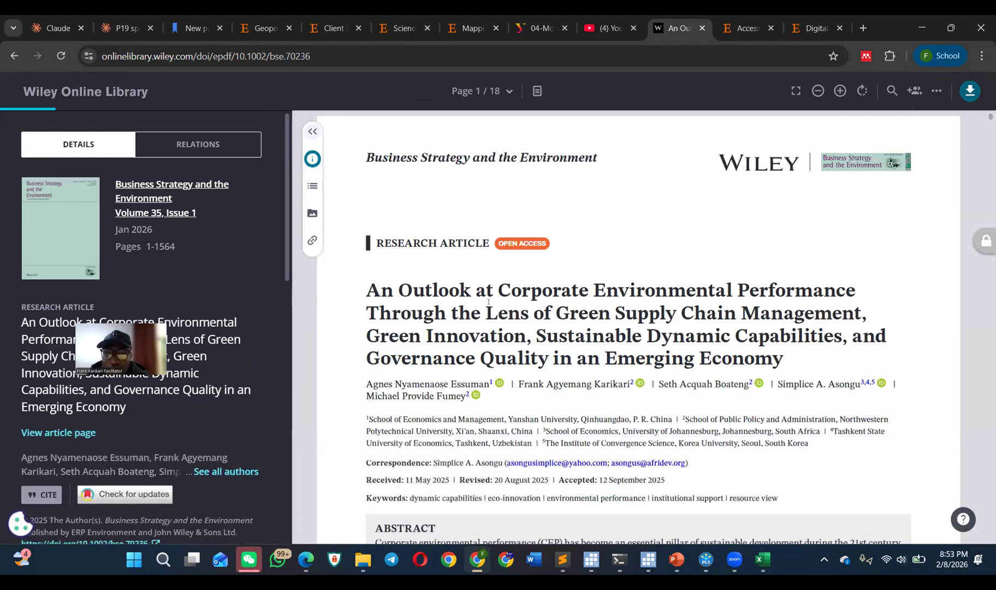
Step: Look through the article's Results section, covering descriptive statistics, measurement model assessment and the validity and reliability tables
{"action": "scroll", "coordinate": [489, 302], "scroll_direction": "down", "scroll_amount": 20}
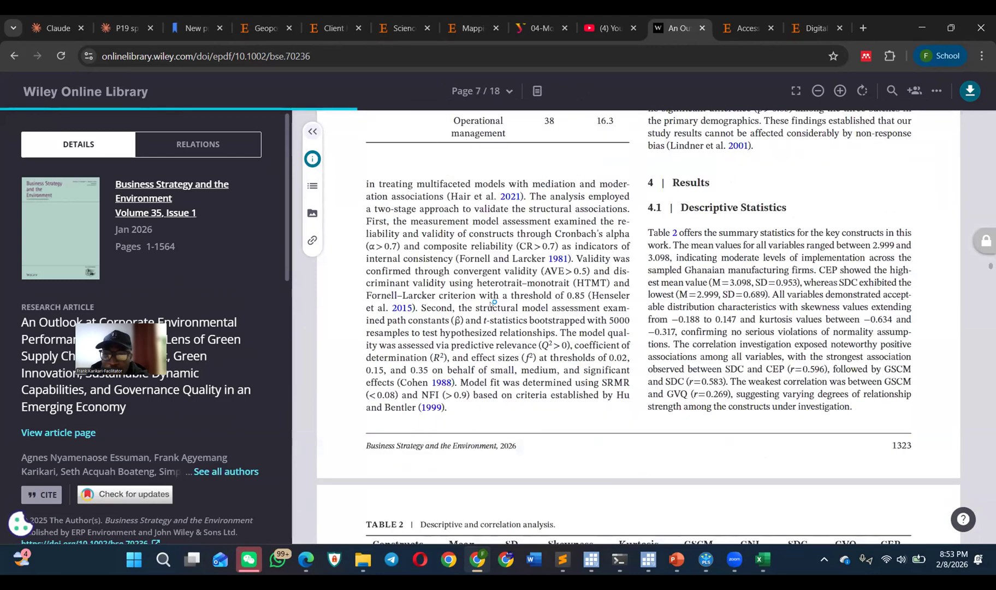
{"action": "scroll", "coordinate": [488, 301], "scroll_direction": "down", "scroll_amount": 10}
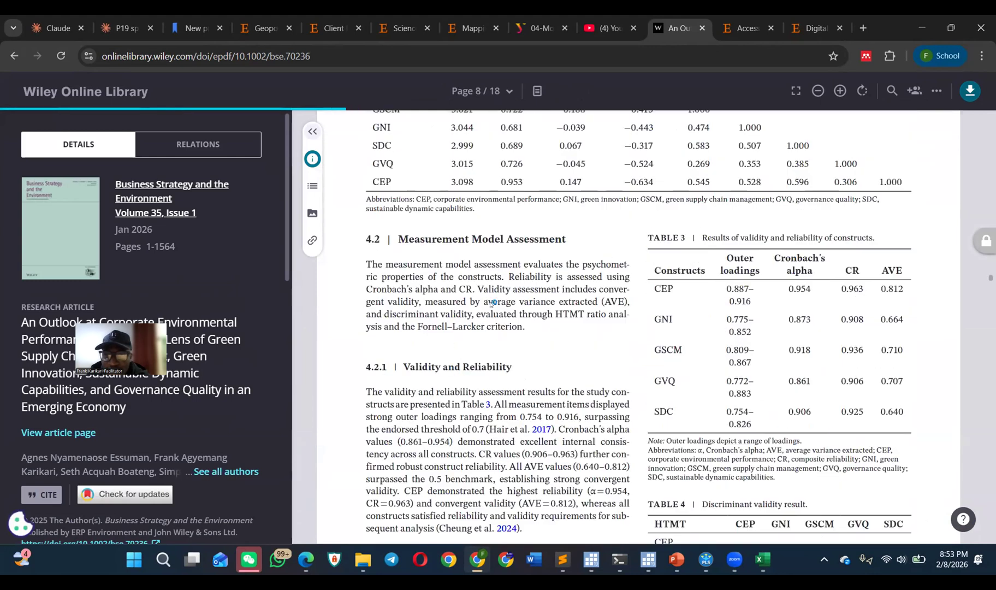
{"action": "scroll", "coordinate": [491, 303], "scroll_direction": "down", "scroll_amount": 10}
{"action": "scroll", "coordinate": [490, 304], "scroll_direction": "down", "scroll_amount": 5}
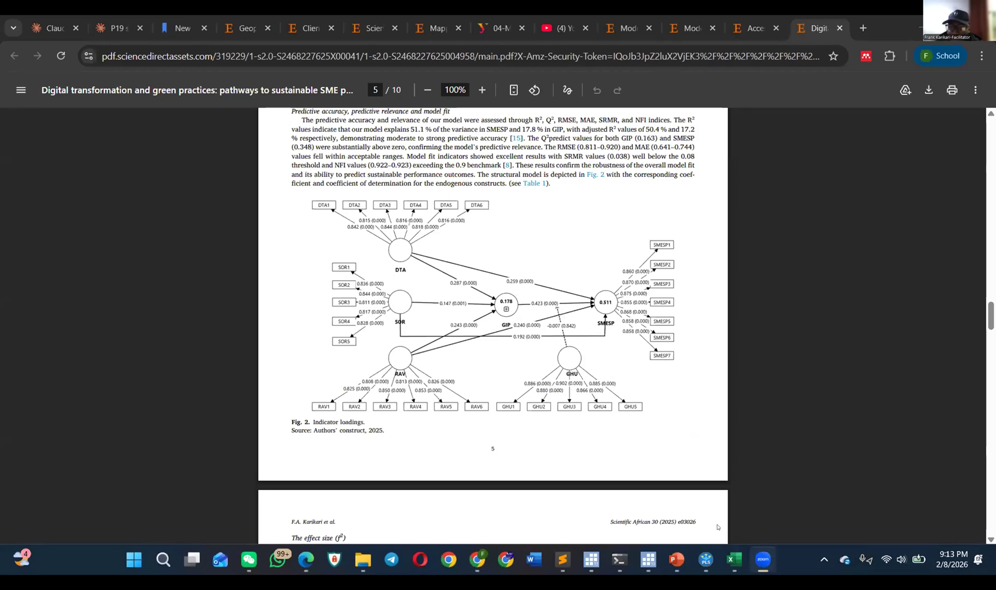
Step: Switch to SmartPLS 4 and return from the cross loadings report to the Model1_NugsTraining diagram
{"action": "mouse_move", "coordinate": [706, 558]}
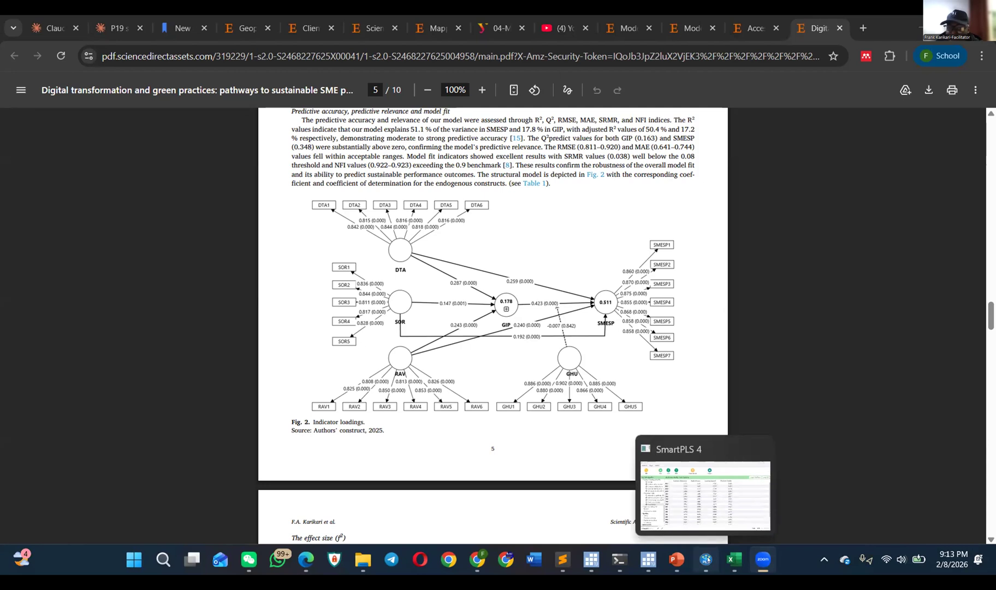
{"action": "left_click", "coordinate": [706, 558]}
{"action": "scroll", "coordinate": [81, 186], "scroll_direction": "up", "scroll_amount": 10}
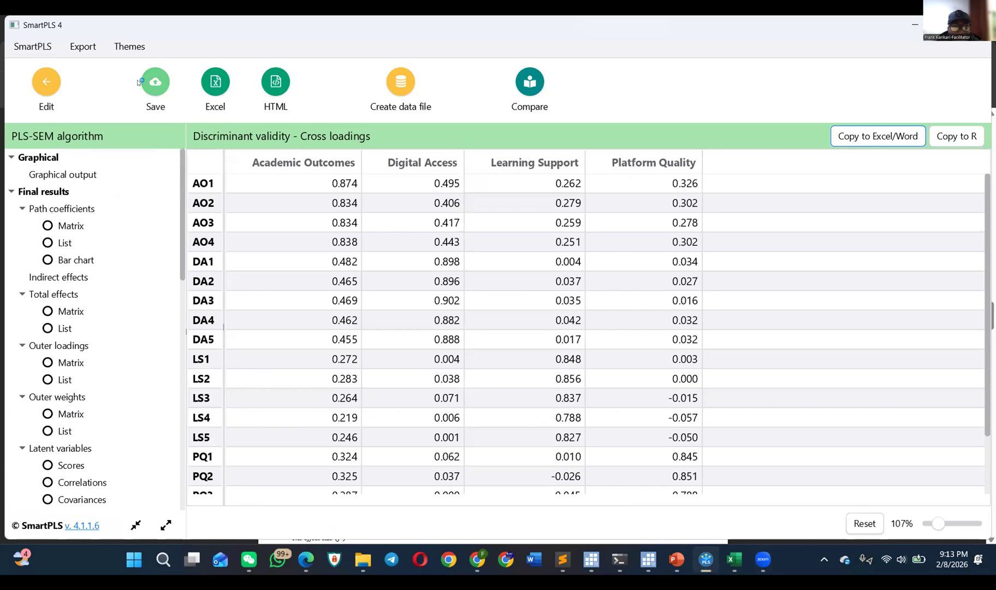
{"action": "left_click", "coordinate": [46, 81]}
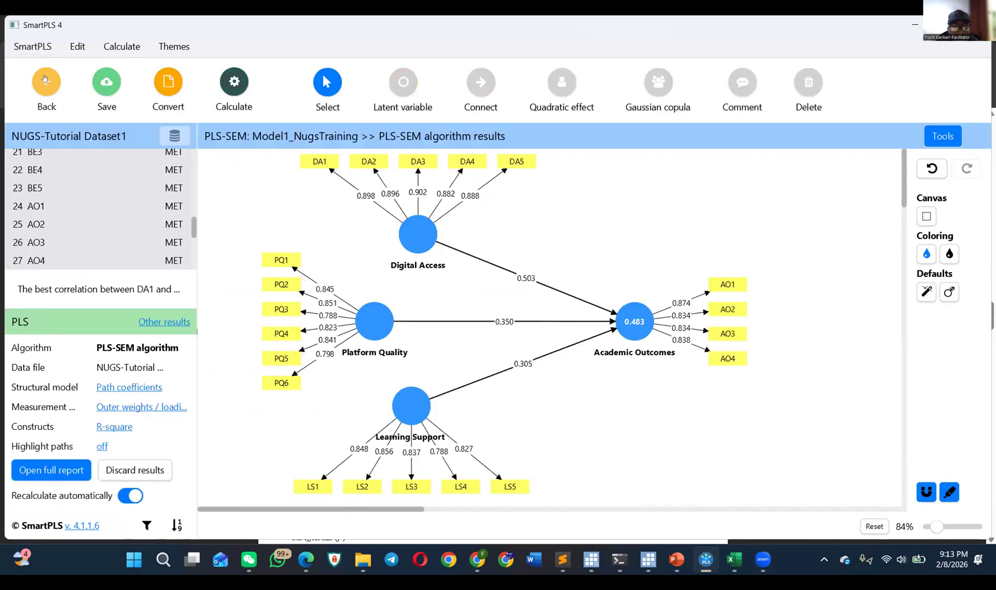
Step: Rerun the PLS-SEM algorithm with Path weighting, Standardized results and Default initial weight, and return to the model diagram
{"action": "left_click", "coordinate": [245, 82]}
{"action": "left_click", "coordinate": [294, 125]}
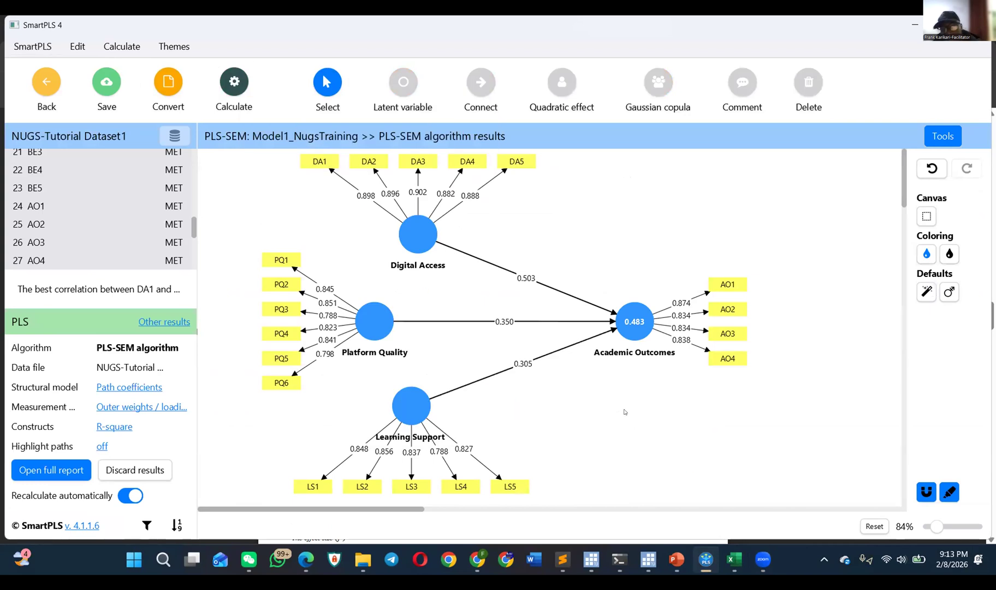
{"action": "left_click", "coordinate": [244, 86]}
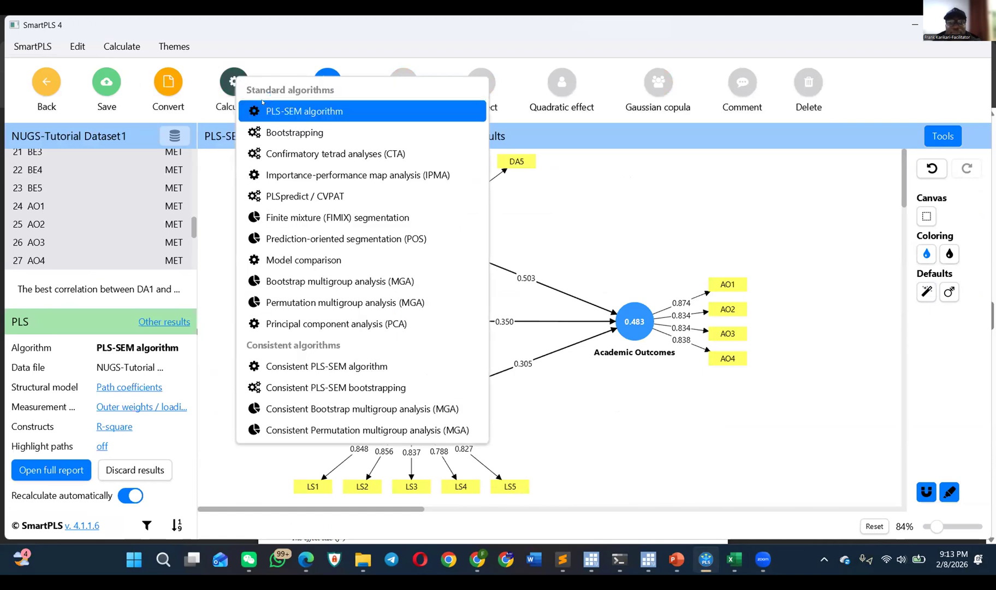
{"action": "left_click", "coordinate": [276, 104]}
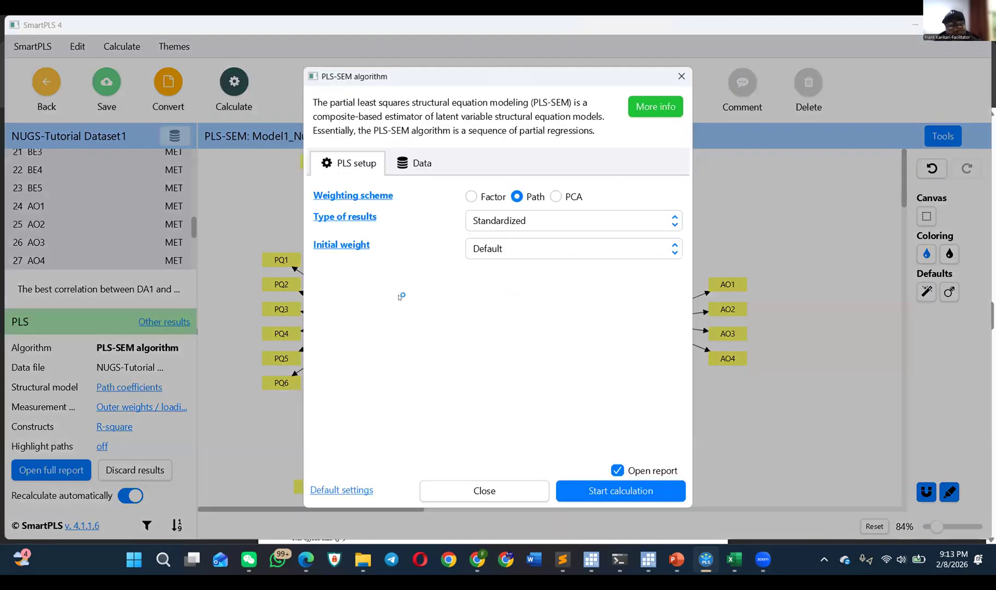
{"action": "left_click", "coordinate": [622, 490]}
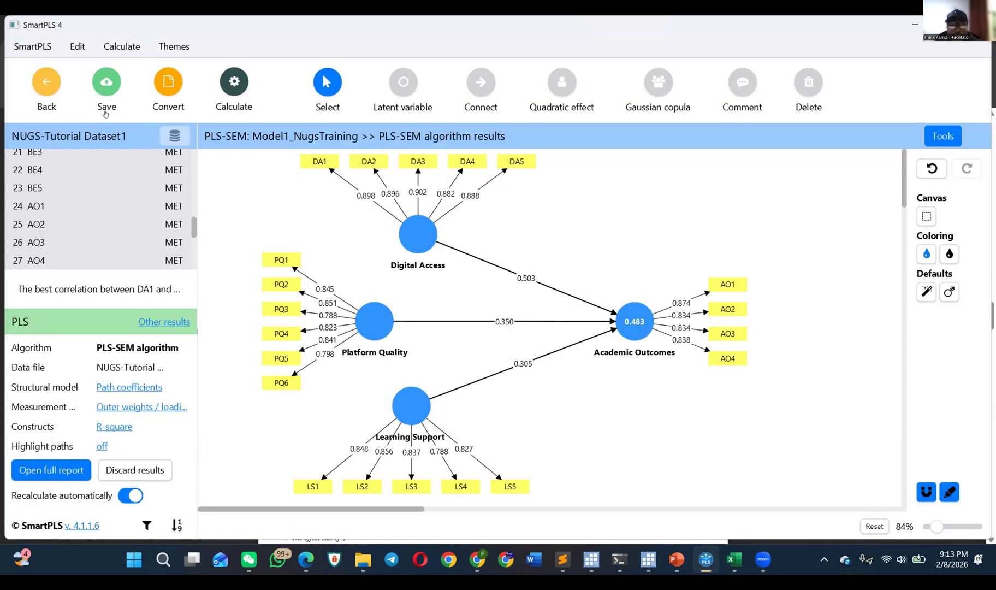
{"action": "left_click", "coordinate": [44, 77]}
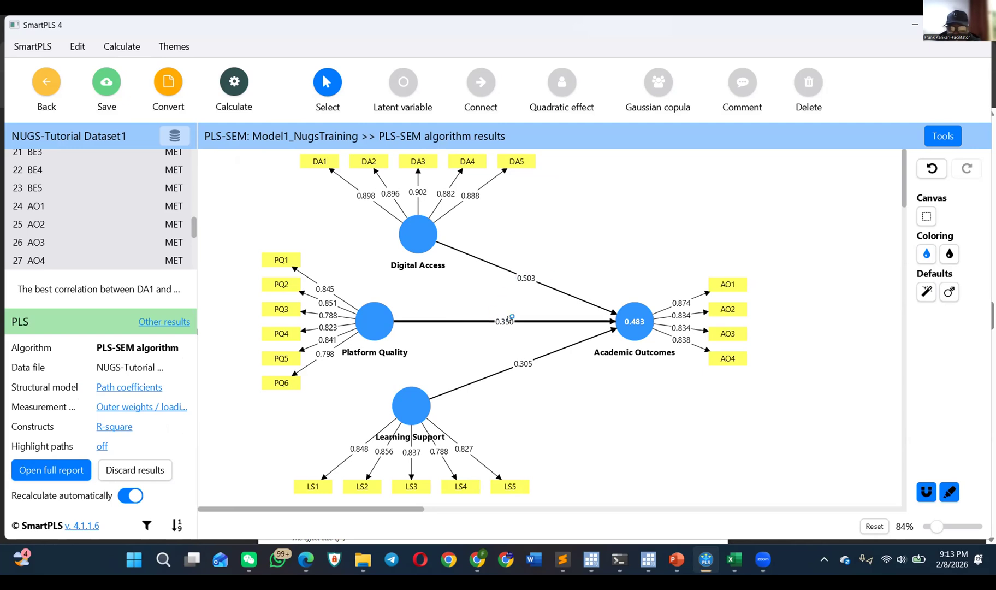
Step: Show f-square, correlations and indirect effects in turn on the structural model's paths
{"action": "left_click", "coordinate": [146, 386]}
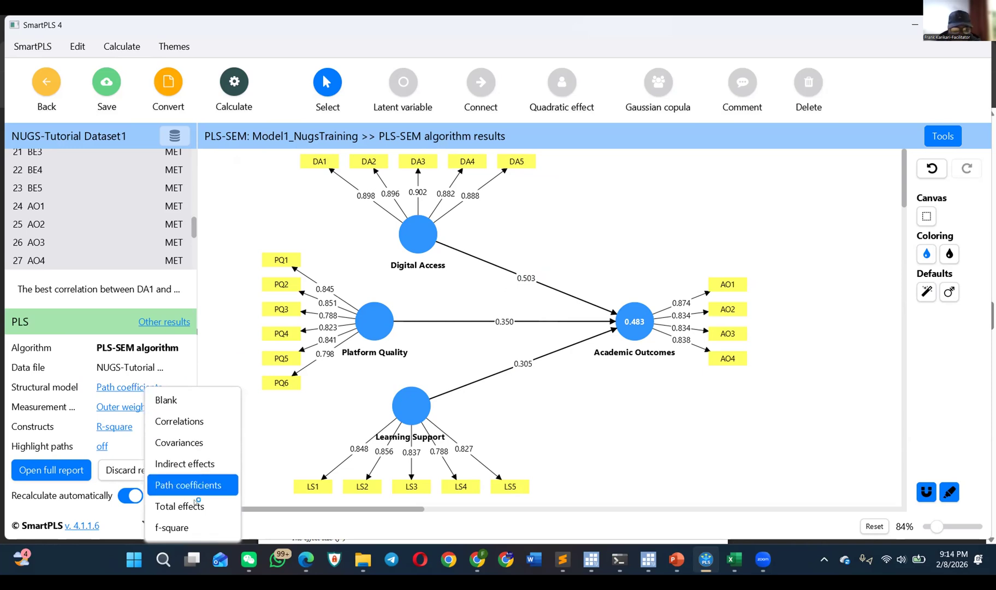
{"action": "left_click", "coordinate": [192, 528]}
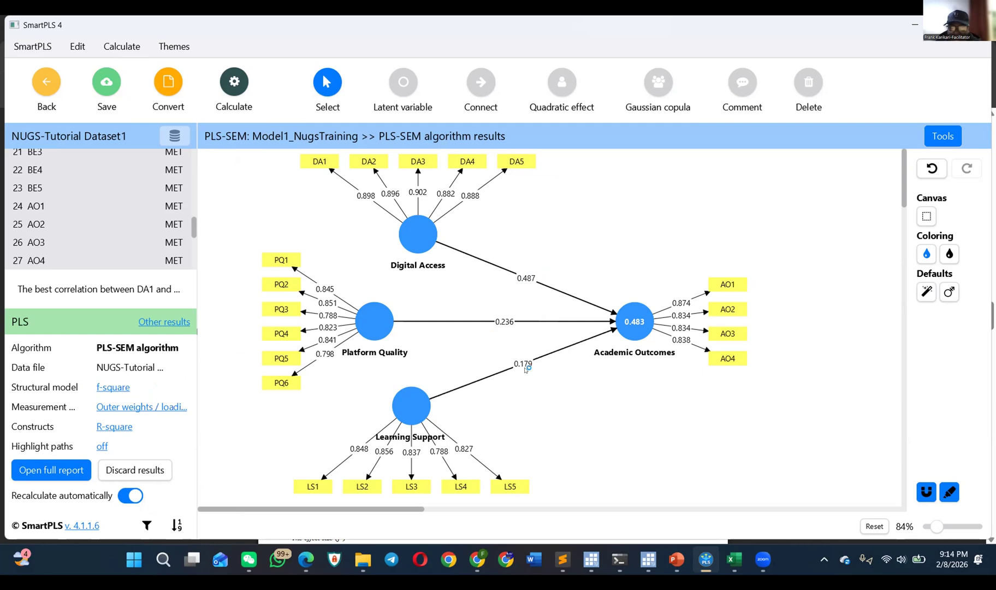
{"action": "left_click", "coordinate": [114, 386]}
{"action": "left_click", "coordinate": [149, 419]}
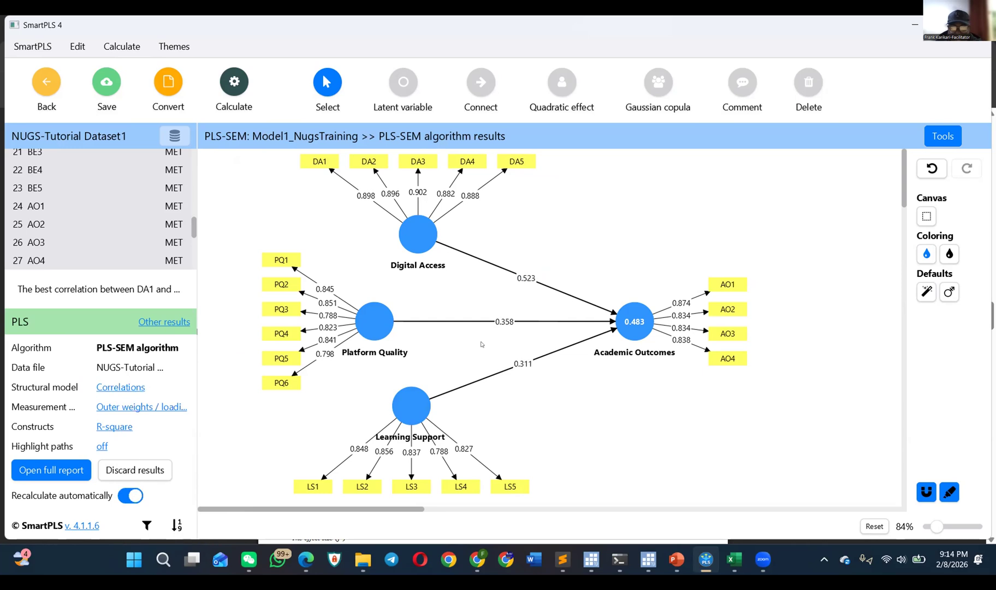
{"action": "left_click", "coordinate": [114, 387]}
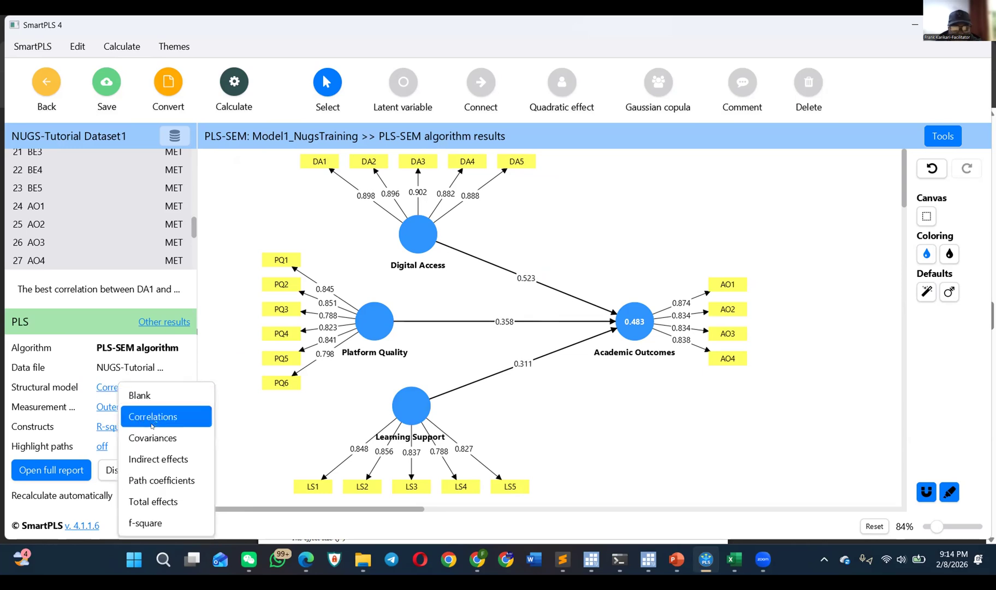
{"action": "left_click", "coordinate": [159, 455]}
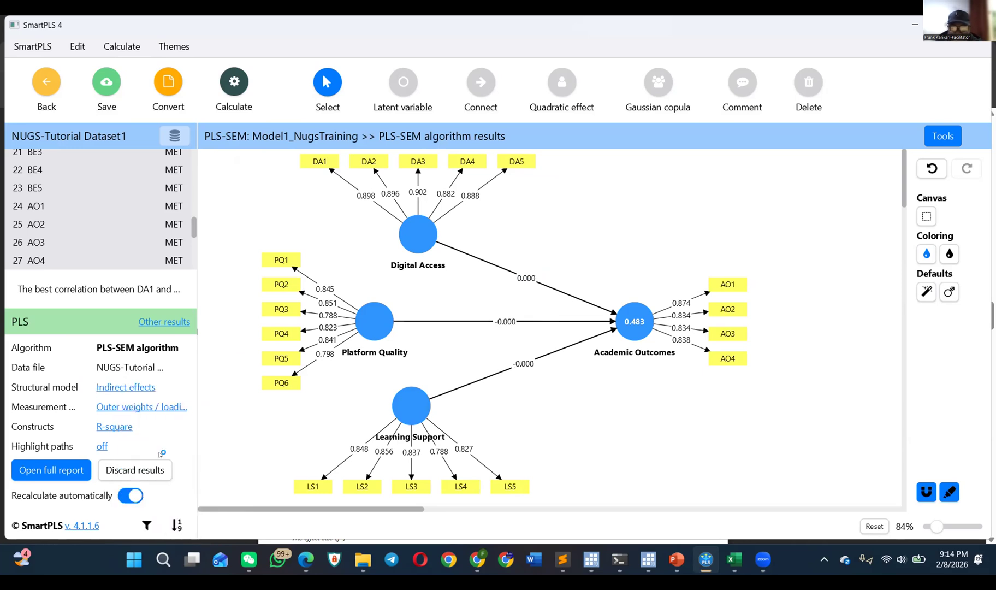
Step: Set the structural model's path display to Blank
{"action": "left_click", "coordinate": [132, 392]}
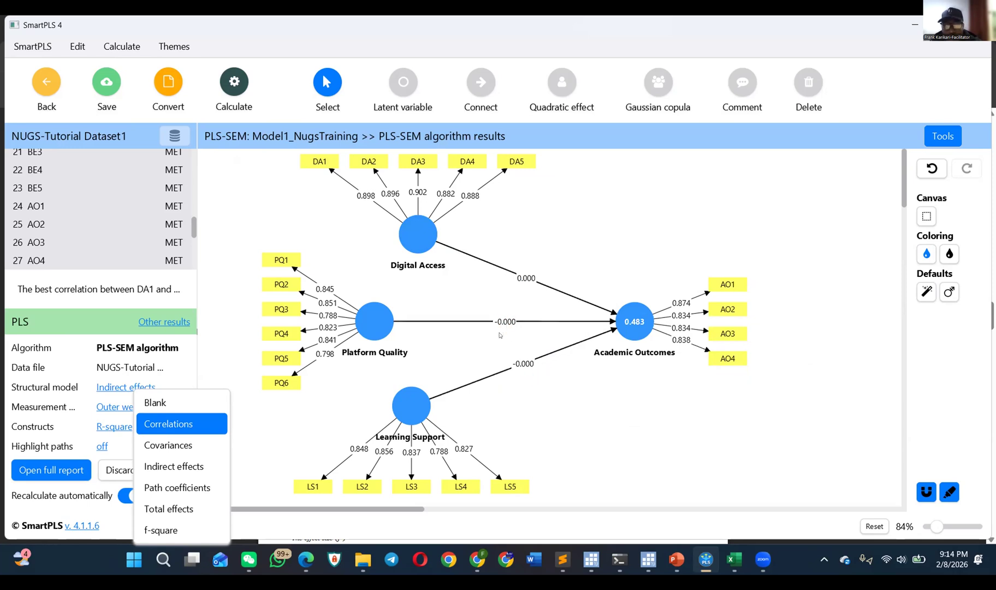
{"action": "left_click", "coordinate": [162, 403]}
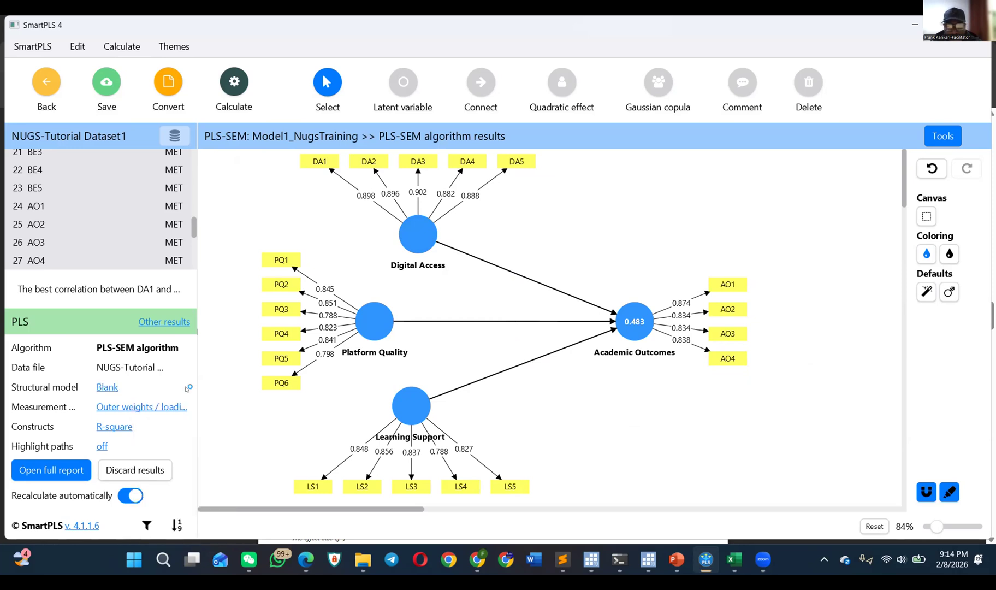
{"action": "left_click", "coordinate": [111, 387]}
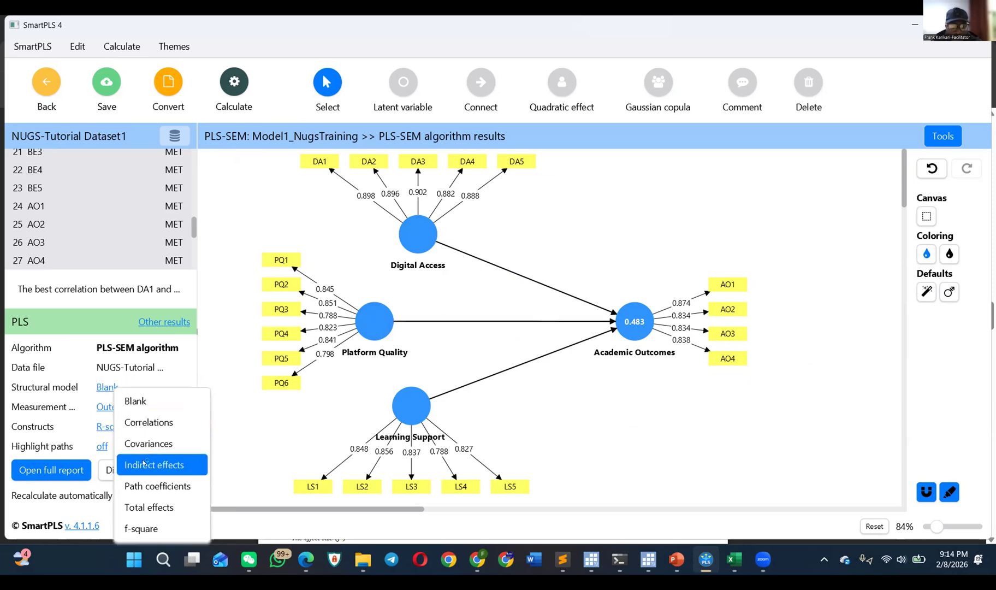
{"action": "left_click", "coordinate": [230, 403]}
Step: Show outer loadings, outer weights and combined outer weights / loadings in turn on the measurement model
{"action": "left_click", "coordinate": [164, 407]}
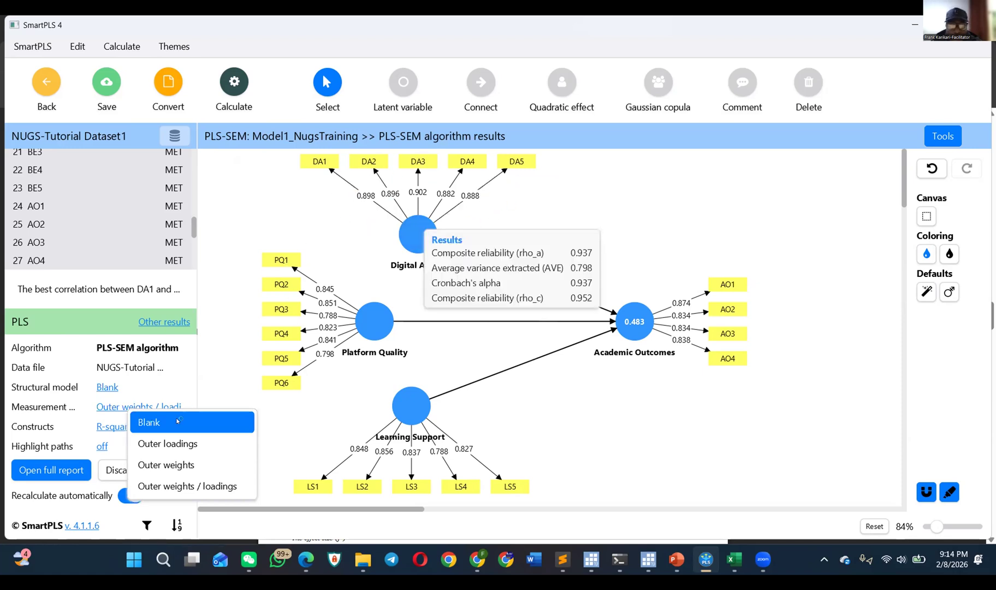
{"action": "left_click", "coordinate": [185, 451]}
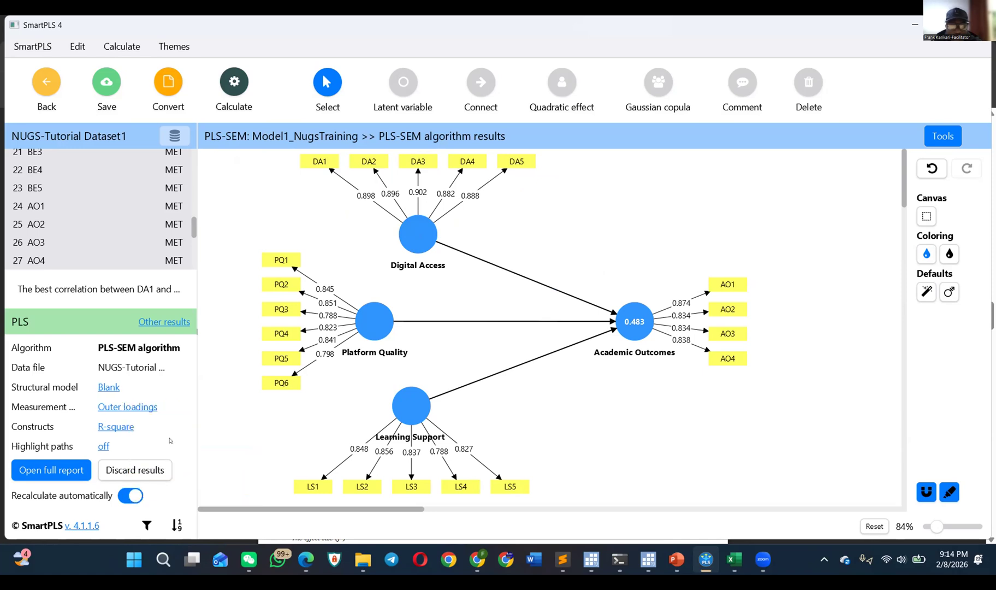
{"action": "left_click", "coordinate": [144, 410]}
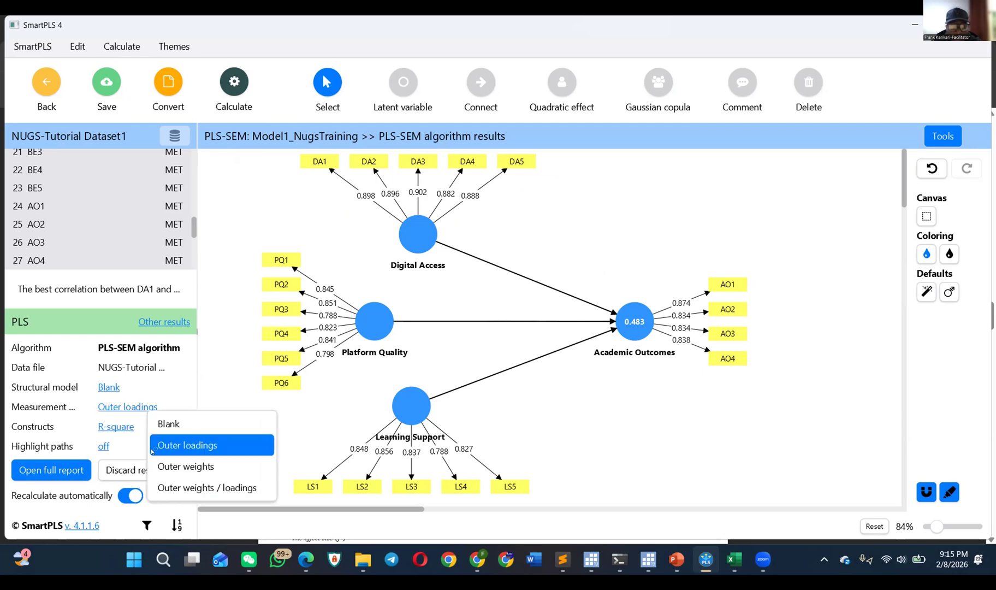
{"action": "left_click", "coordinate": [162, 463]}
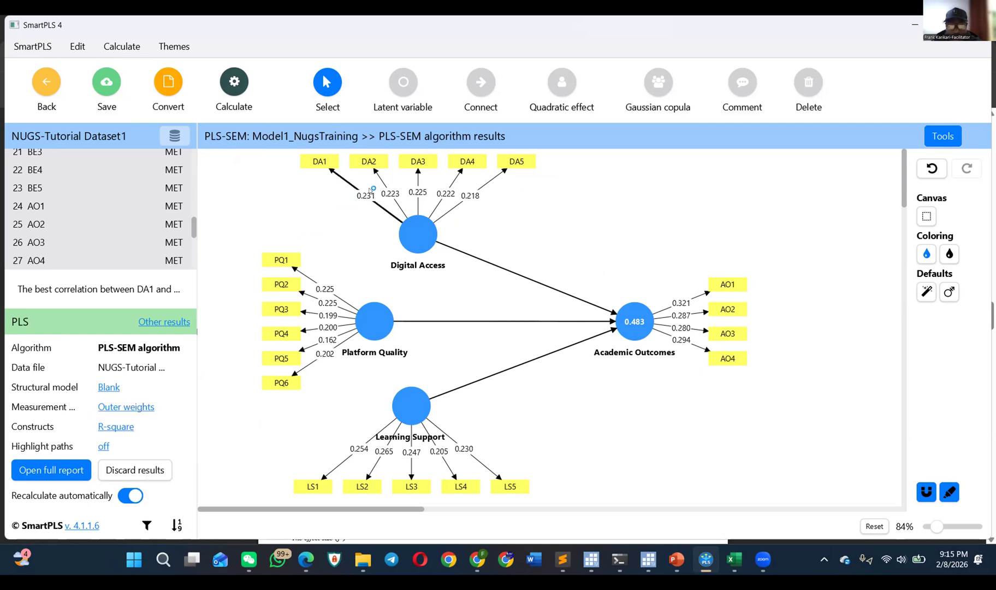
{"action": "left_click", "coordinate": [122, 410]}
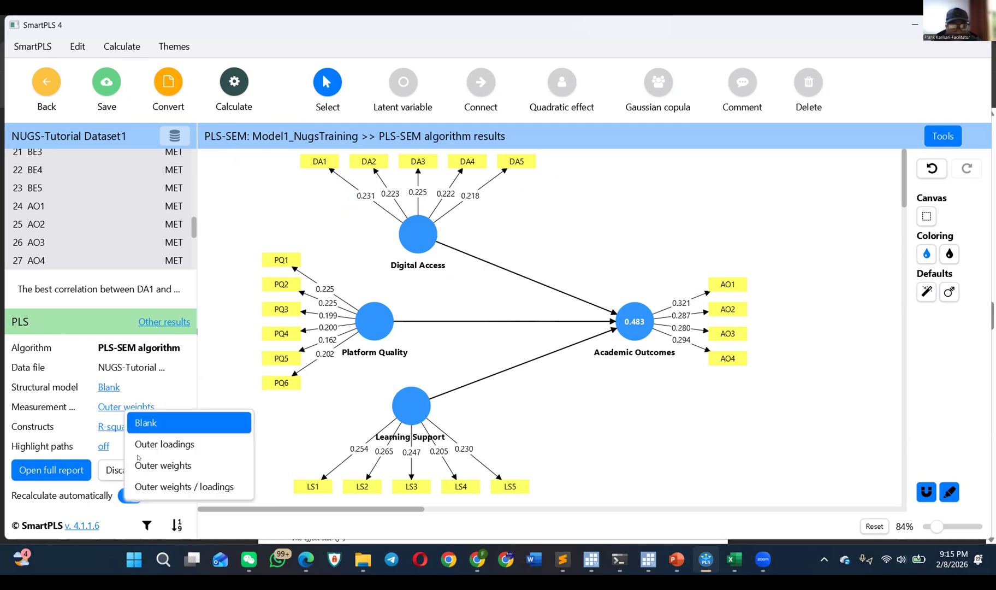
{"action": "left_click", "coordinate": [161, 486]}
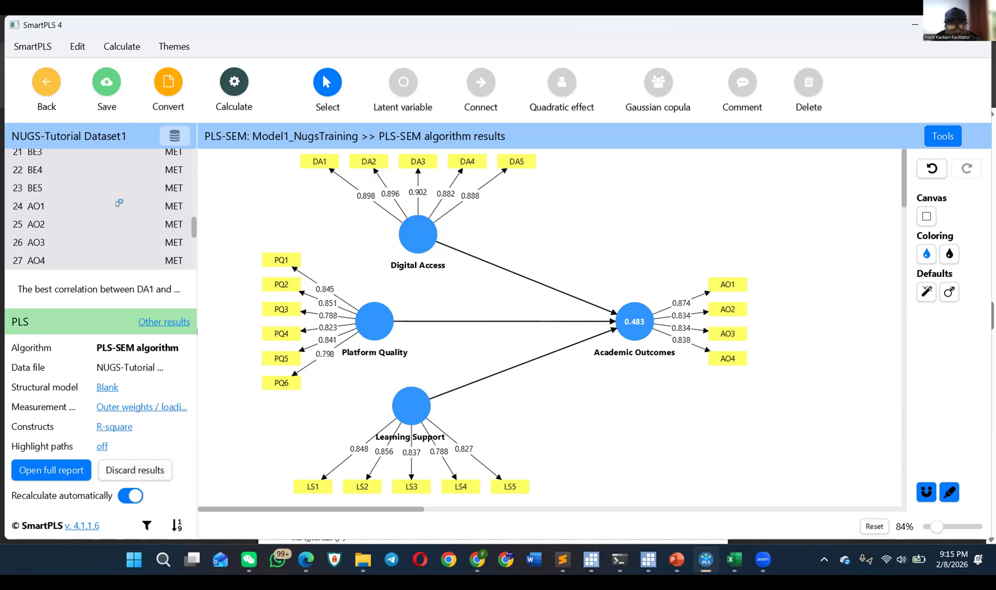
{"action": "left_click", "coordinate": [225, 122]}
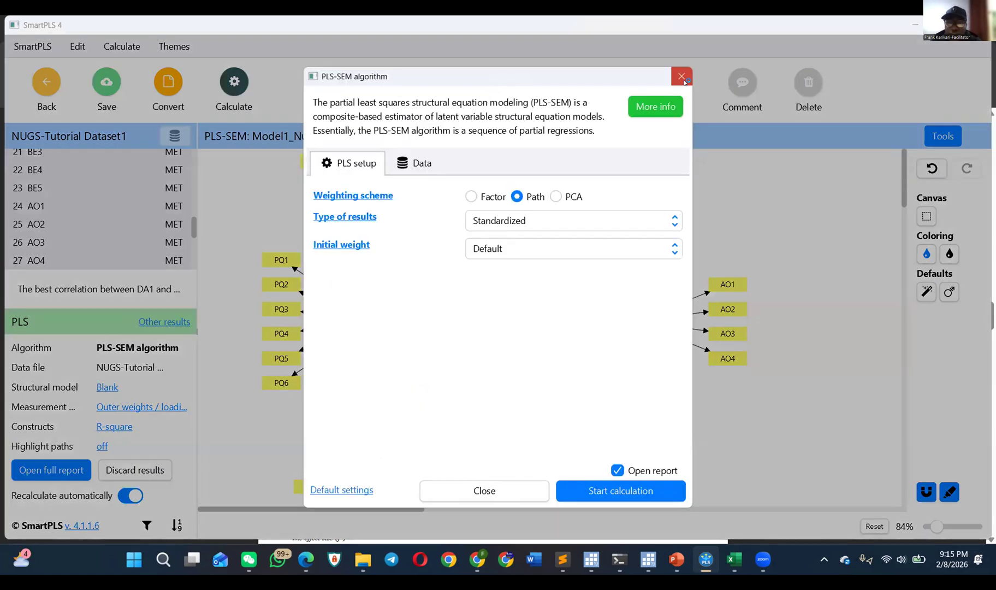
{"action": "left_click", "coordinate": [682, 79]}
{"action": "left_click", "coordinate": [236, 87]}
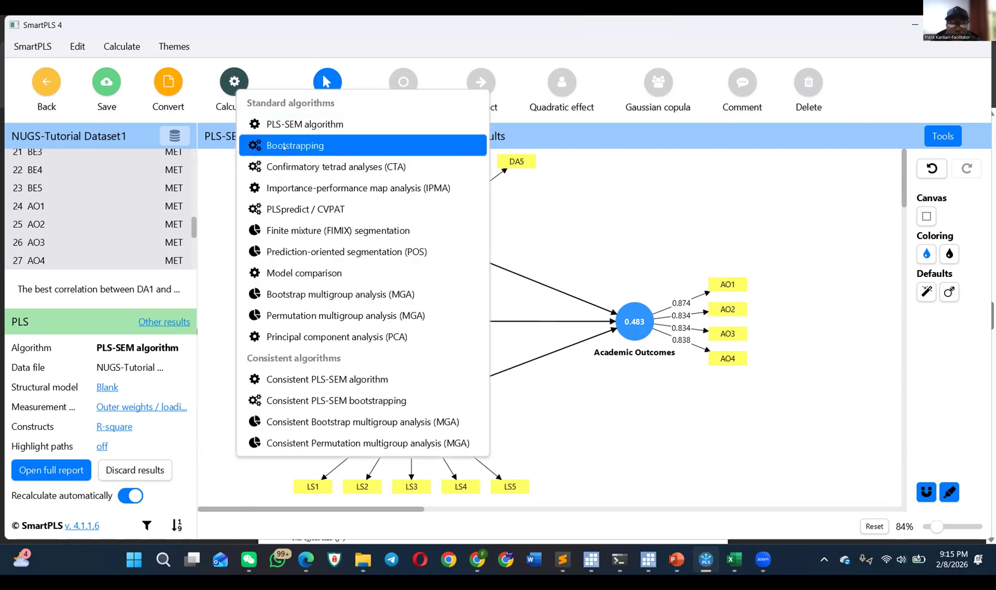
{"action": "left_click", "coordinate": [284, 147]}
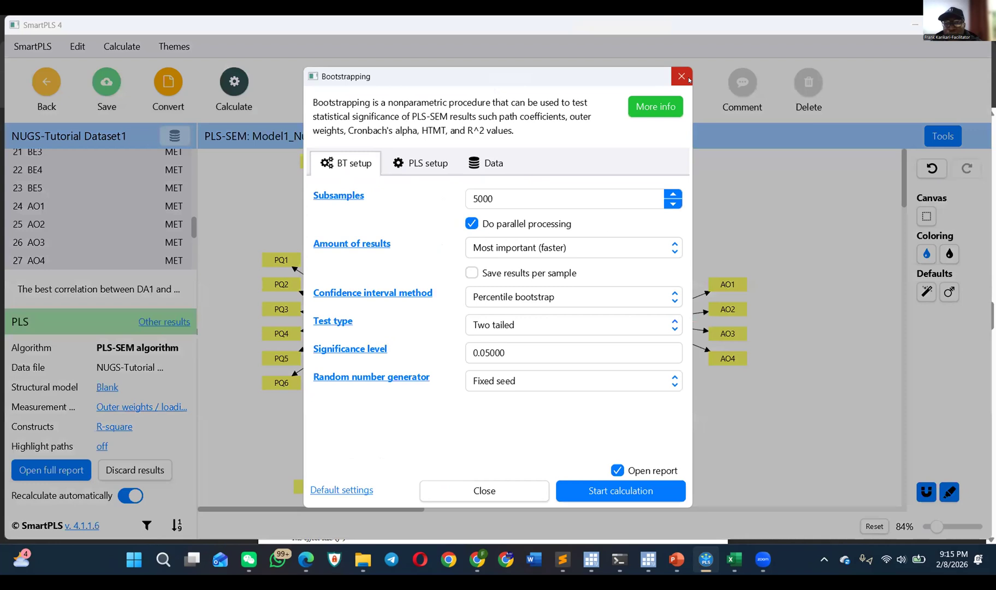
{"action": "left_click", "coordinate": [683, 76]}
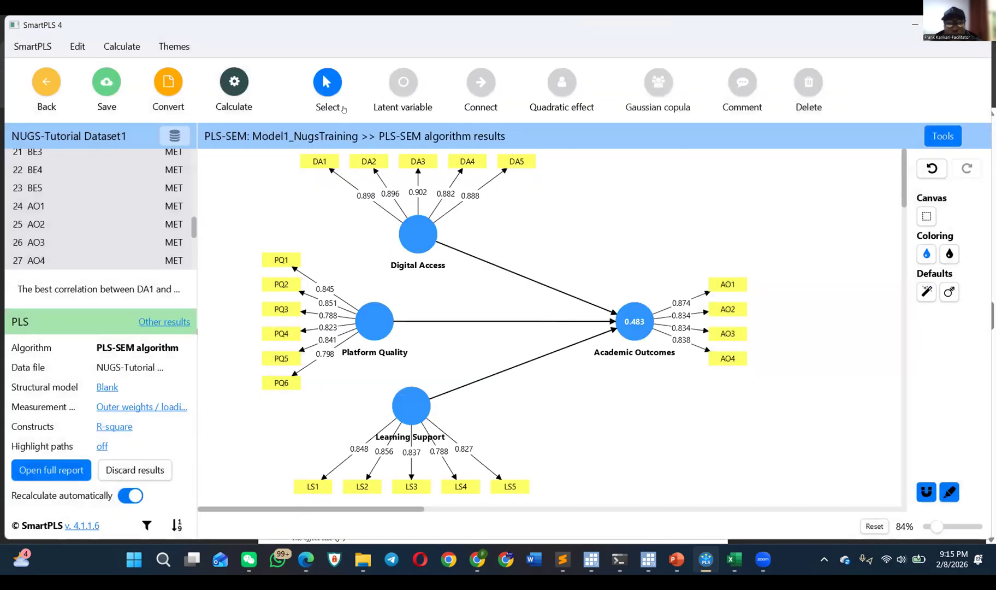
Step: Run Bootstrapping with 5000 subsamples, Most important (faster) results, Percentile bootstrap and a two-tailed test at 0.05, without opening the report
{"action": "left_click", "coordinate": [235, 82]}
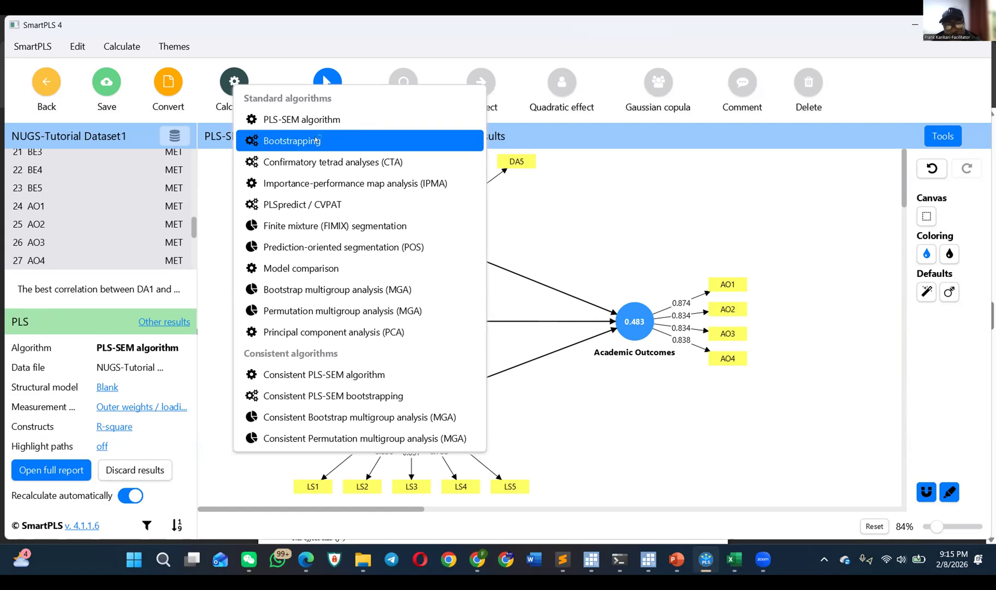
{"action": "left_click", "coordinate": [315, 141]}
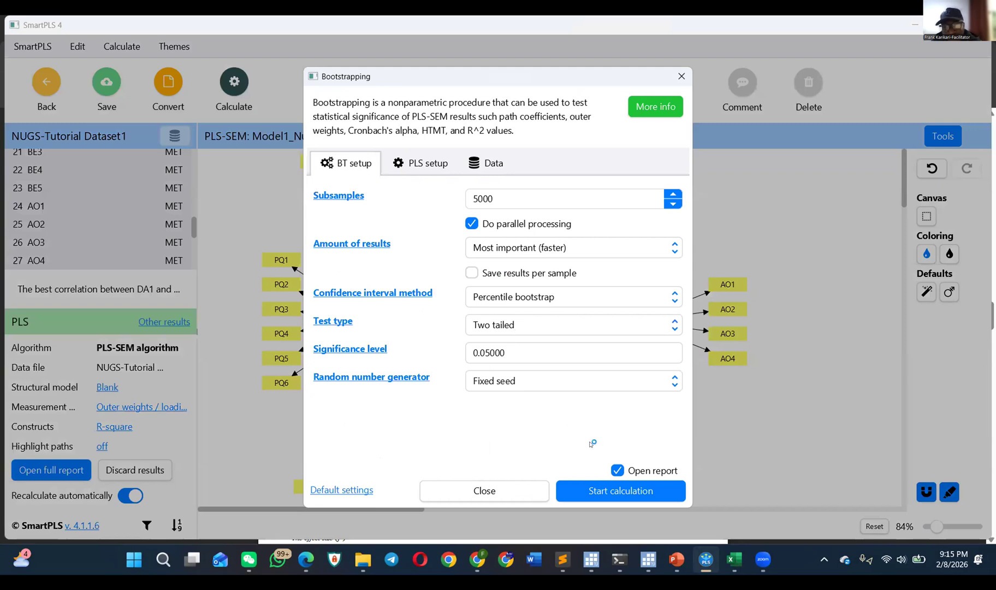
{"action": "left_click", "coordinate": [617, 472]}
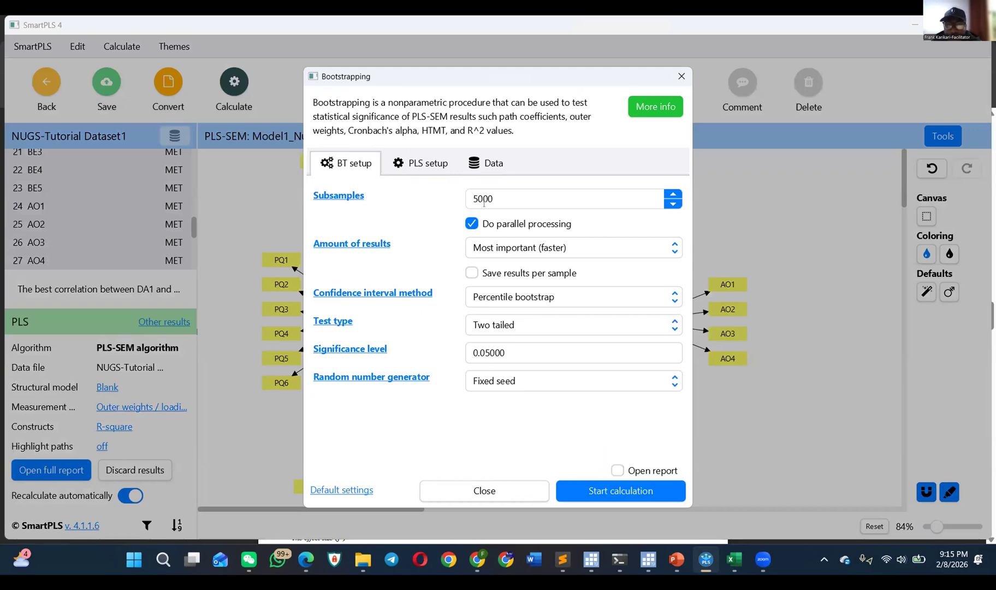
{"action": "left_click", "coordinate": [507, 198]}
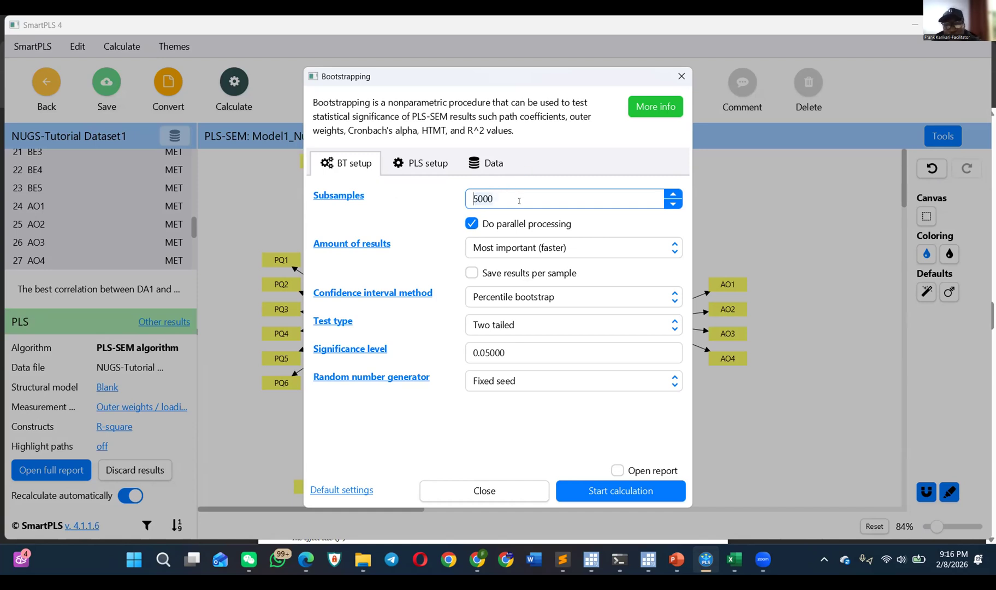
{"action": "left_click", "coordinate": [493, 245]}
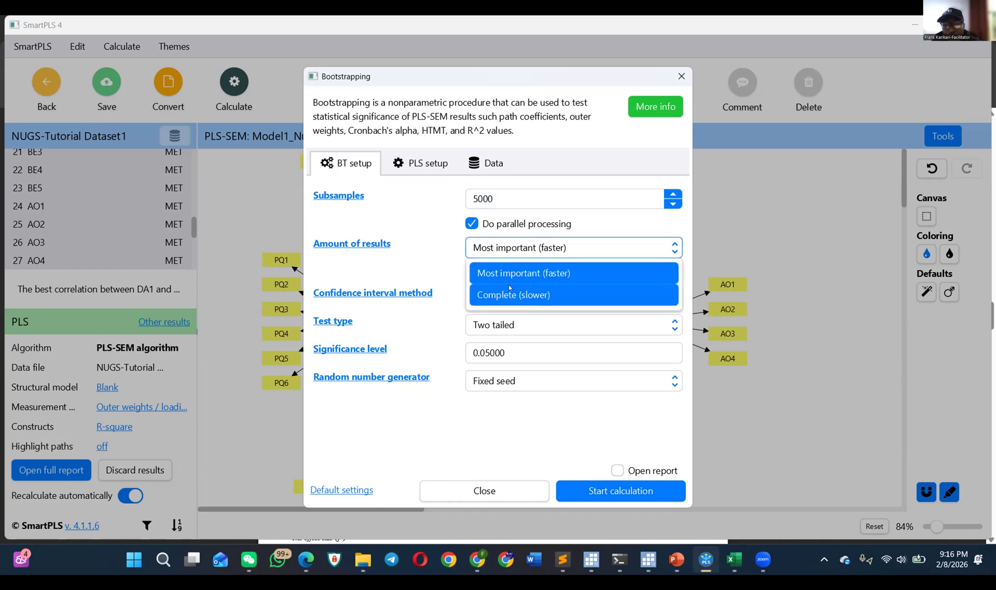
{"action": "left_click", "coordinate": [425, 262]}
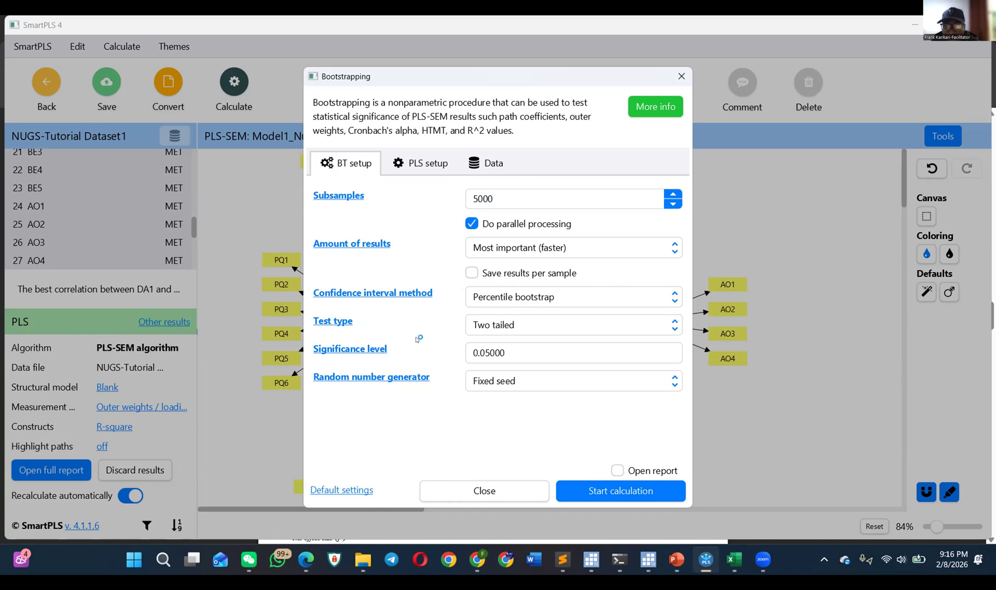
{"action": "left_click", "coordinate": [475, 347]}
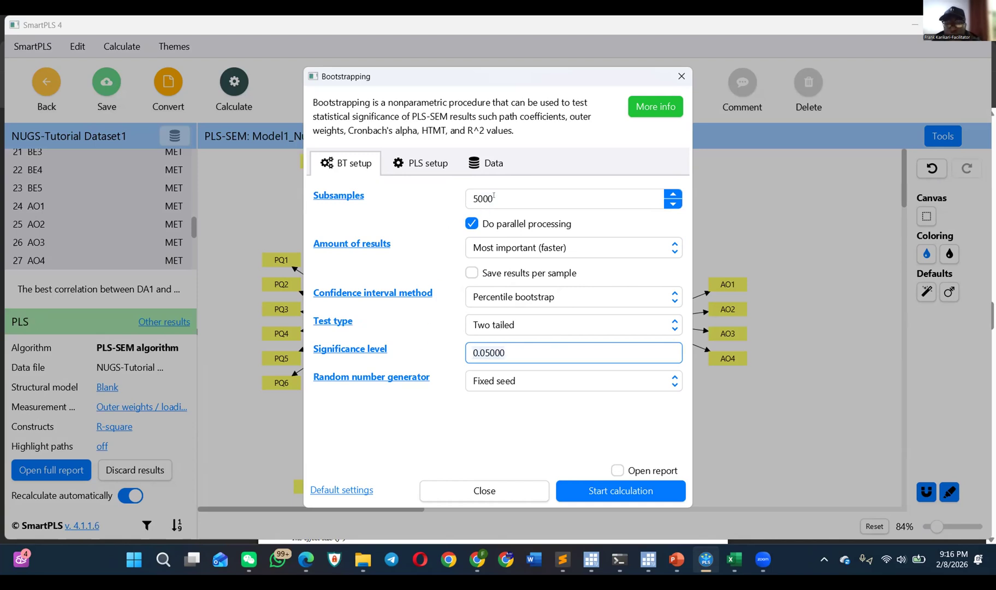
{"action": "left_click", "coordinate": [481, 240]}
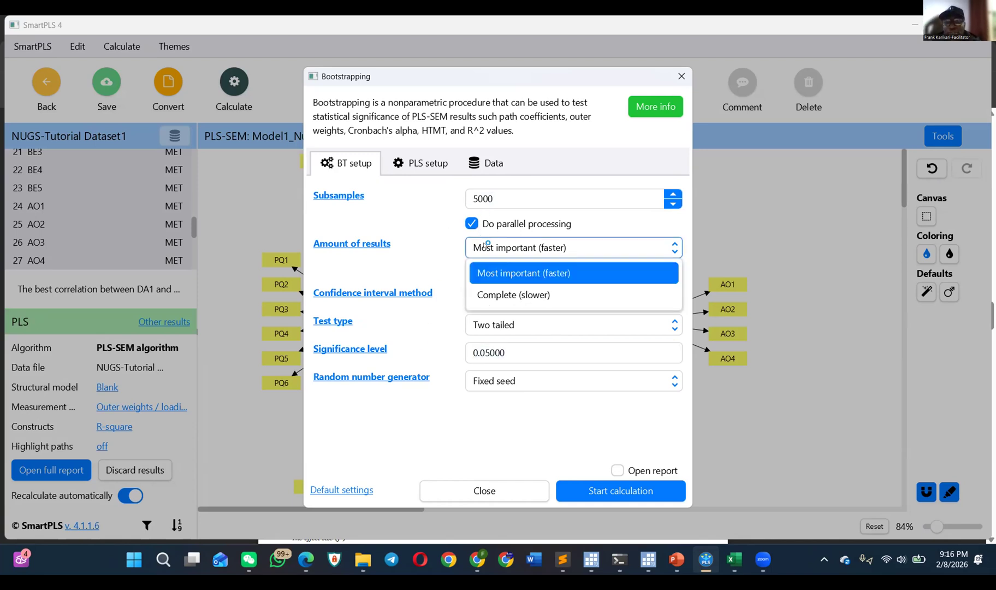
{"action": "left_click", "coordinate": [548, 273]}
{"action": "left_click", "coordinate": [615, 480]}
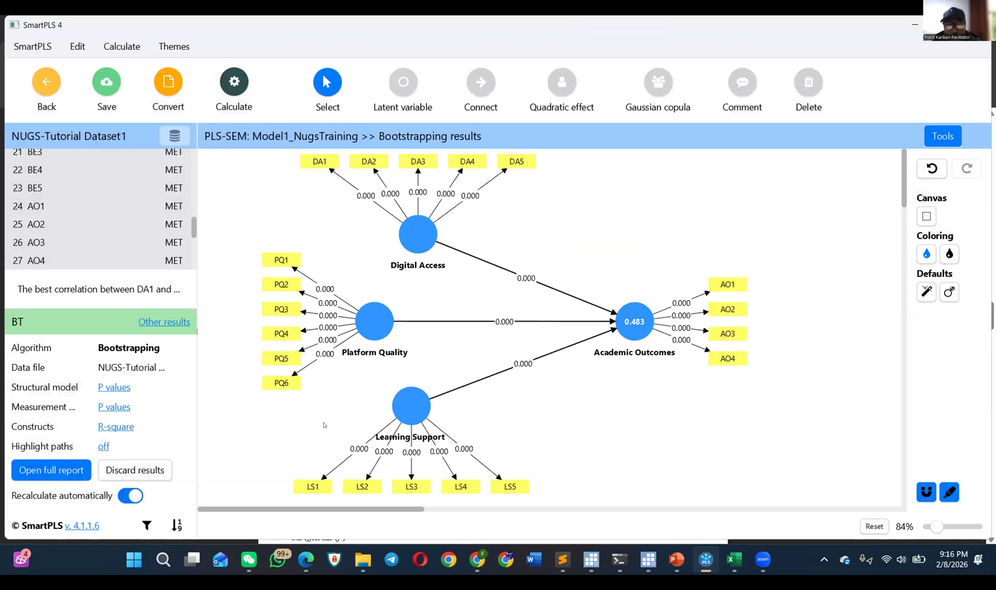
Step: Inspect the Digital Access construct's reliability results and display path coefficients and p values on the structural model
{"action": "left_click", "coordinate": [118, 386]}
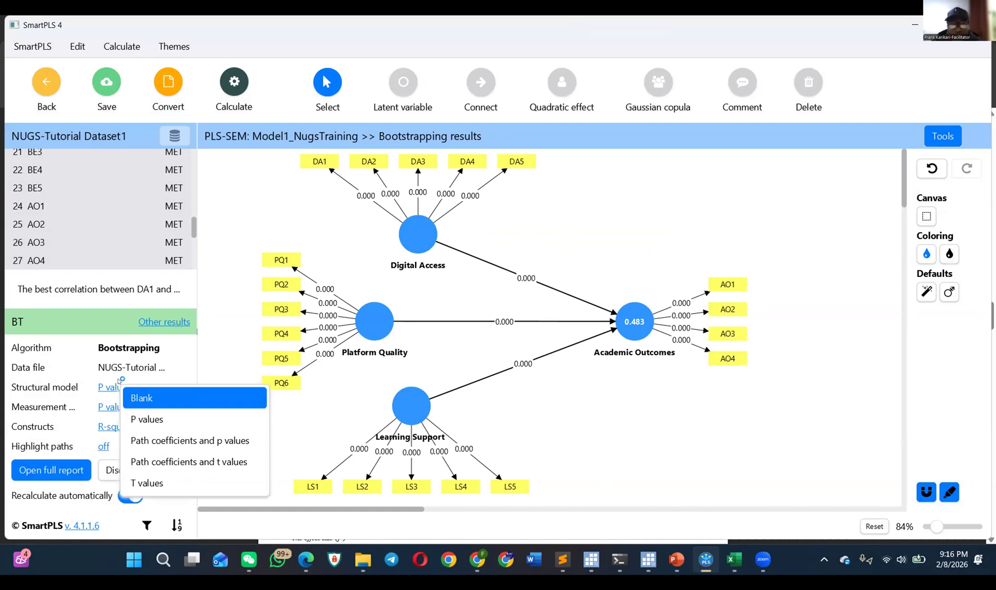
{"action": "left_click", "coordinate": [337, 399]}
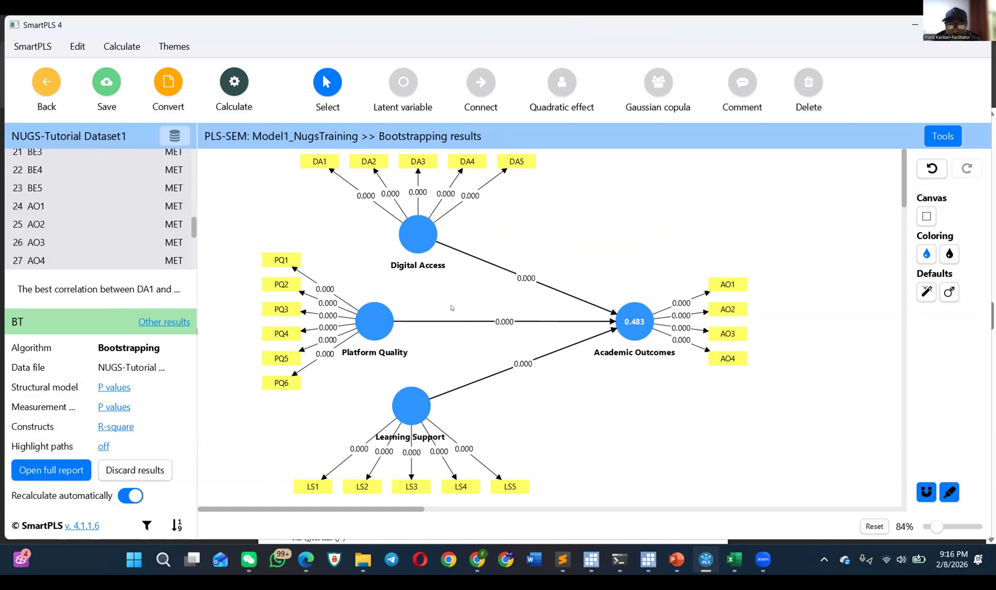
{"action": "mouse_move", "coordinate": [411, 232]}
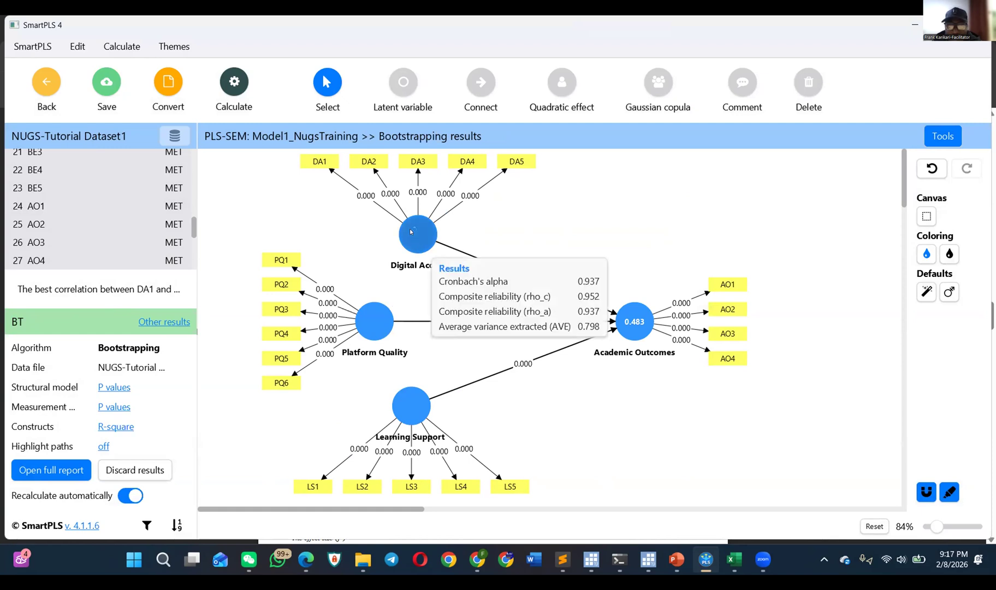
{"action": "mouse_move", "coordinate": [628, 330]}
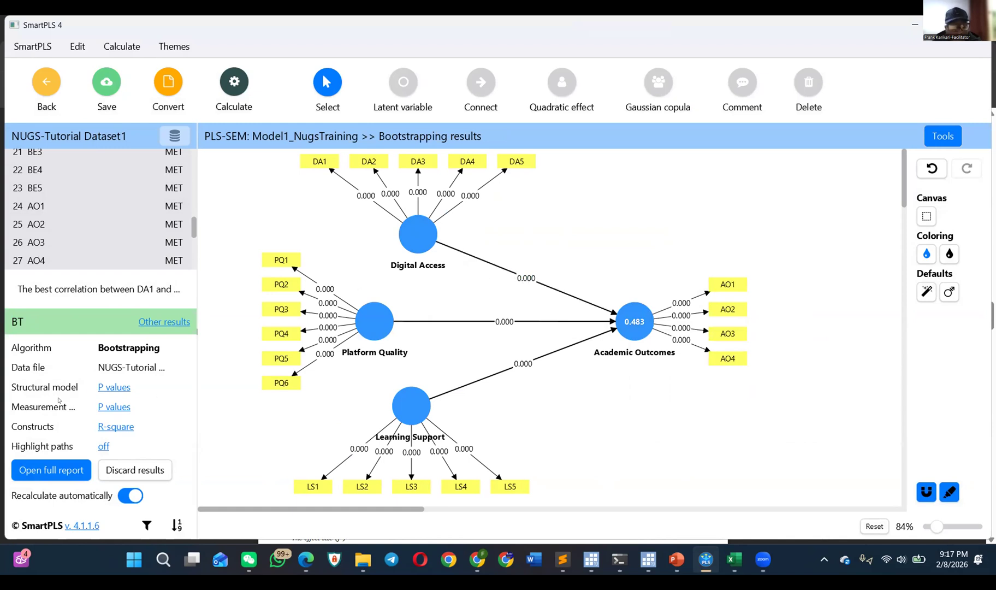
{"action": "left_click", "coordinate": [114, 386]}
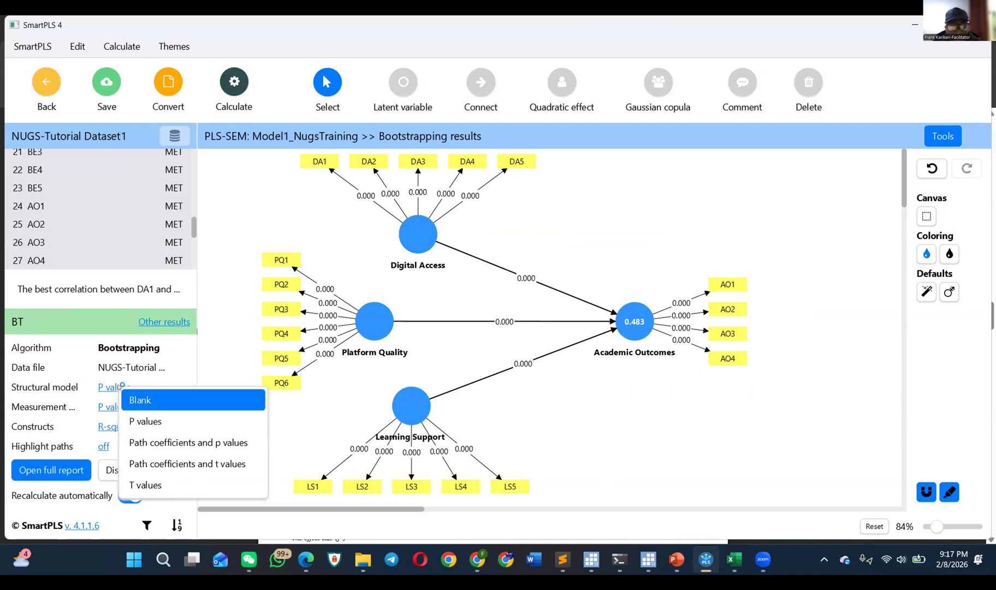
{"action": "left_click", "coordinate": [177, 443]}
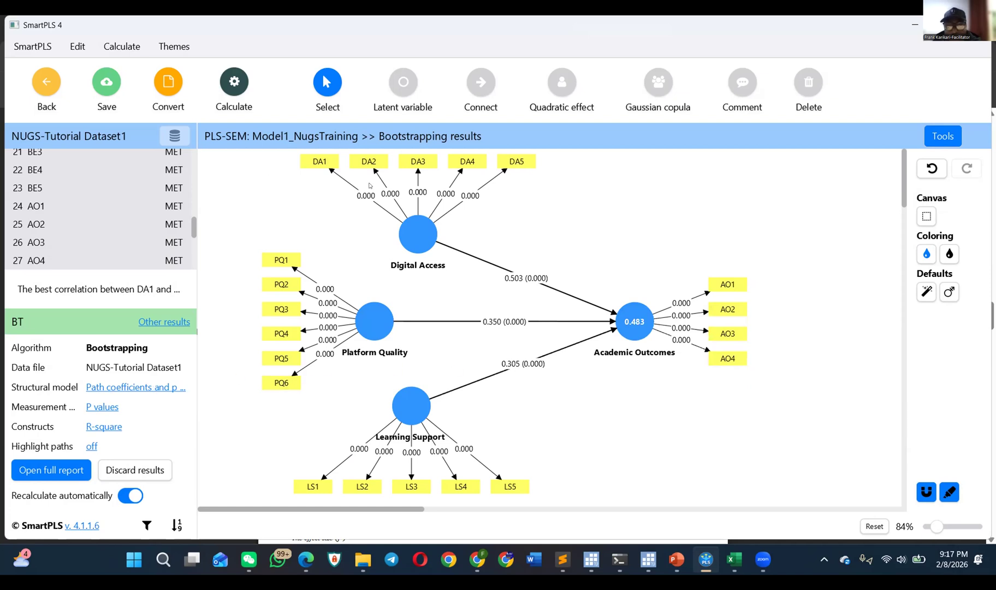
Step: Display outer weights/loadings and p values on the measurement model of the bootstrapping results
{"action": "left_click", "coordinate": [91, 406]}
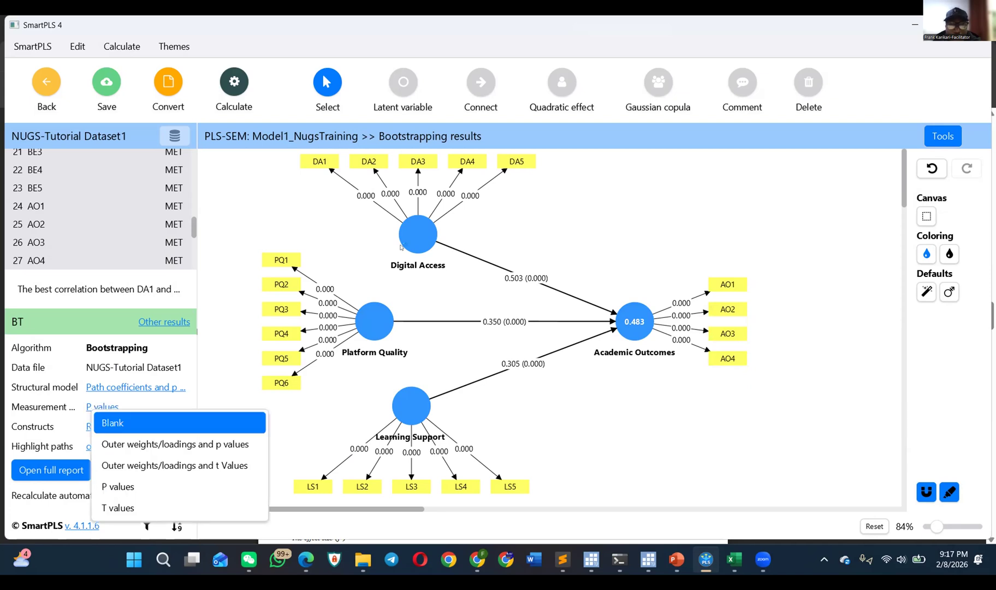
{"action": "left_click", "coordinate": [518, 220]}
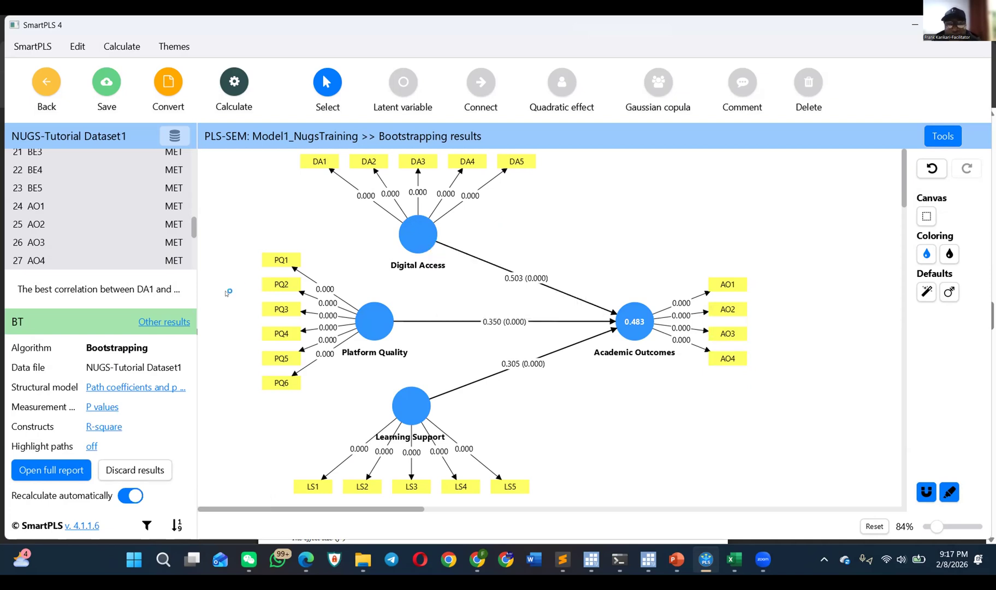
{"action": "left_click", "coordinate": [98, 408]}
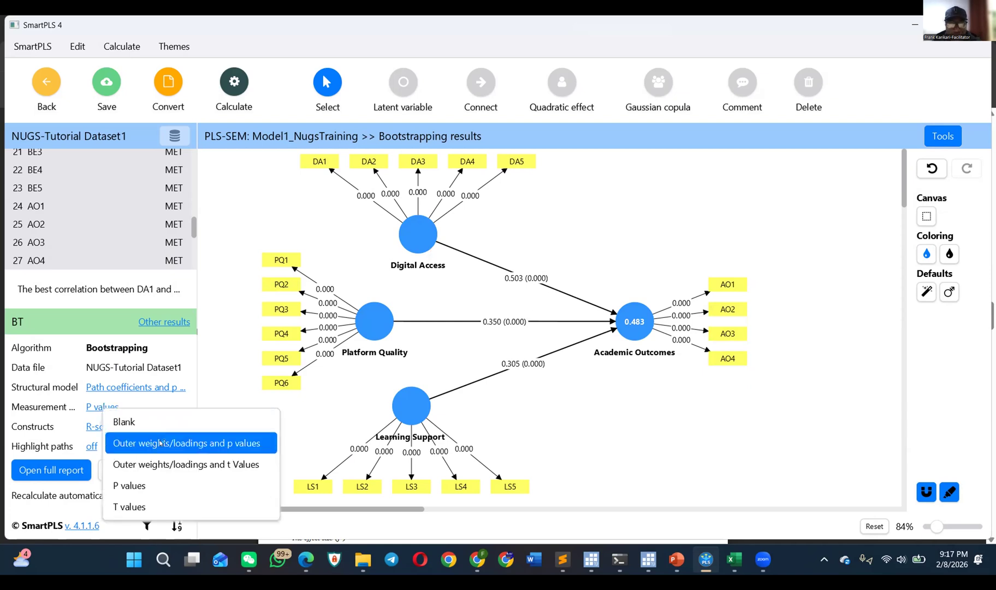
{"action": "left_click", "coordinate": [211, 449]}
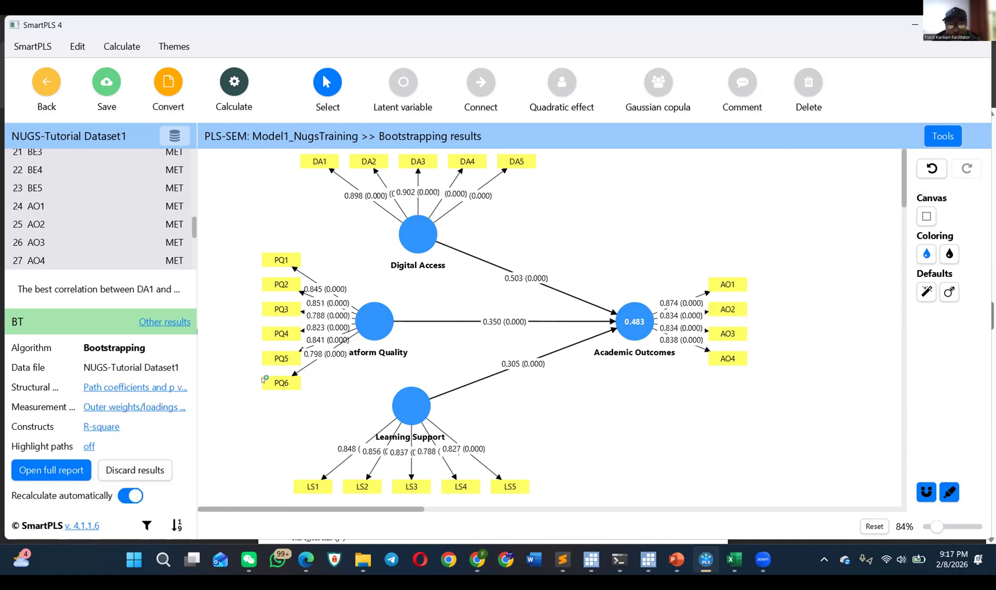
{"action": "left_click", "coordinate": [127, 408]}
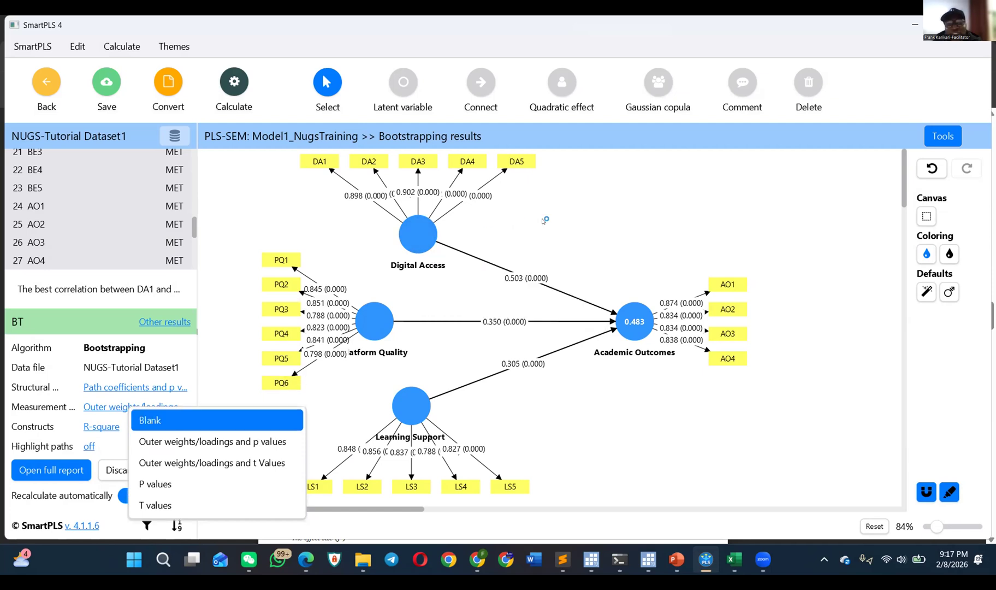
Step: Invert the measurement model of the Digital Access construct so its indicators DA1 to DA5 are formative
{"action": "mouse_move", "coordinate": [427, 235]}
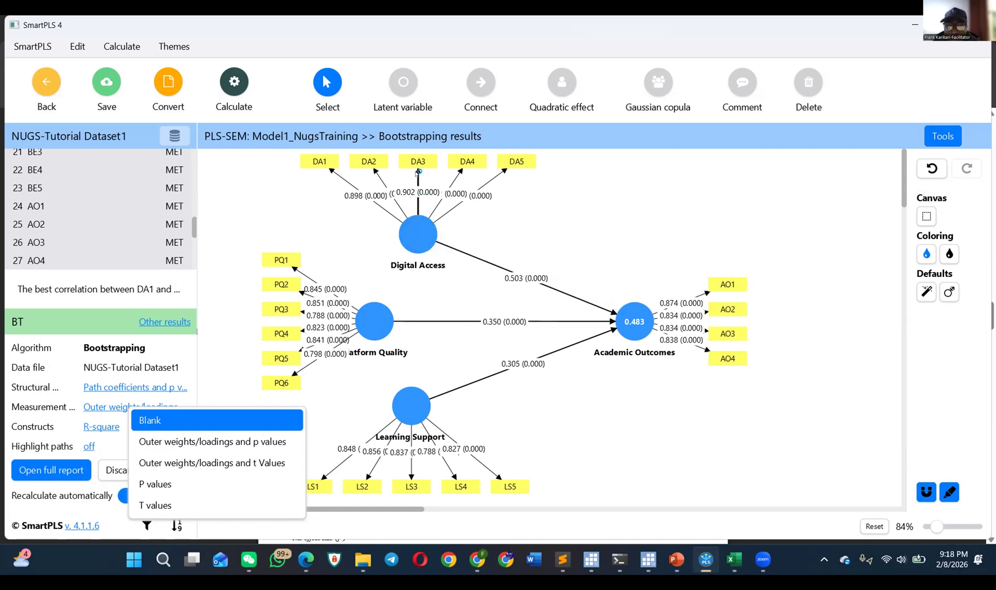
{"action": "right_click", "coordinate": [413, 239]}
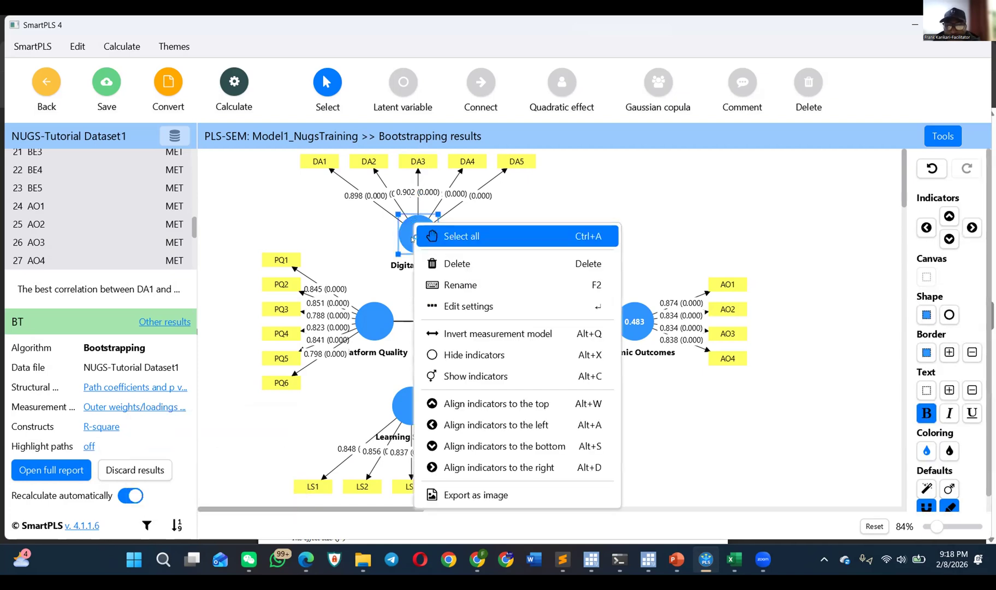
{"action": "left_click", "coordinate": [460, 331]}
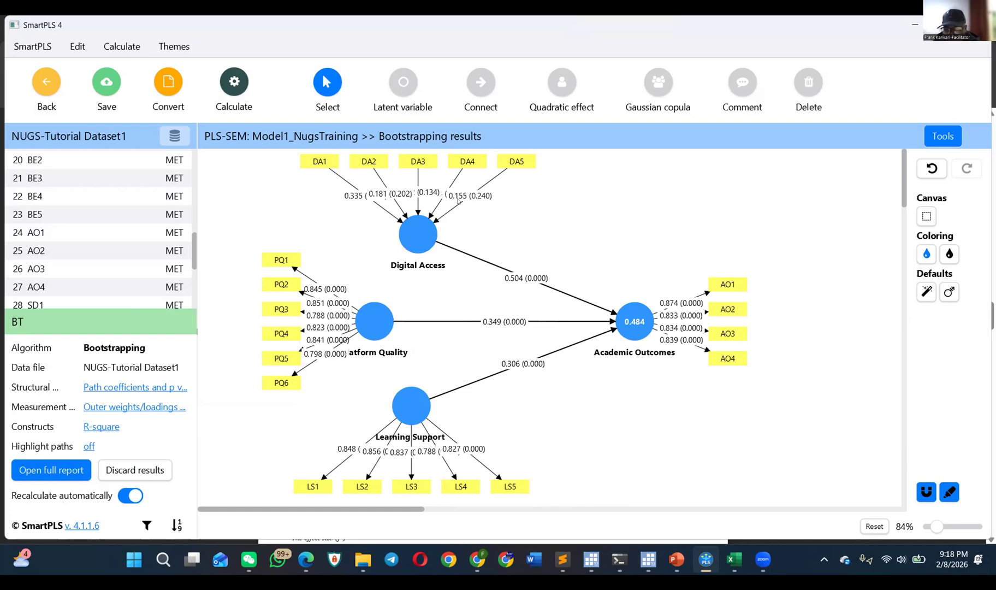
Step: Invert the Digital Access measurement model back to reflective, with arrows pointing from the construct to DA1 to DA5
{"action": "mouse_move", "coordinate": [417, 227]}
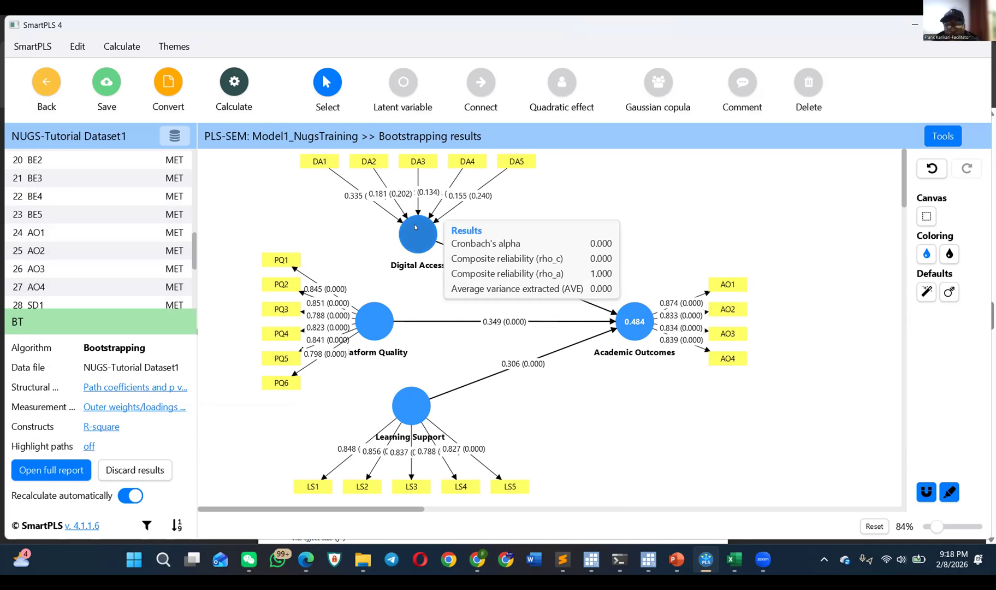
{"action": "left_click", "coordinate": [416, 226]}
{"action": "right_click", "coordinate": [416, 227]}
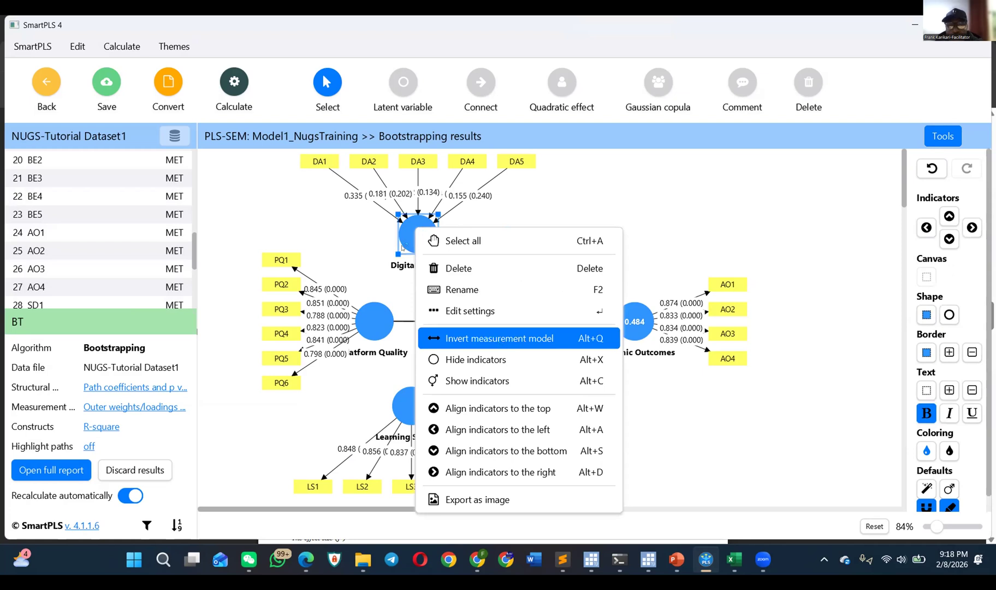
{"action": "key", "text": "alt+q"}
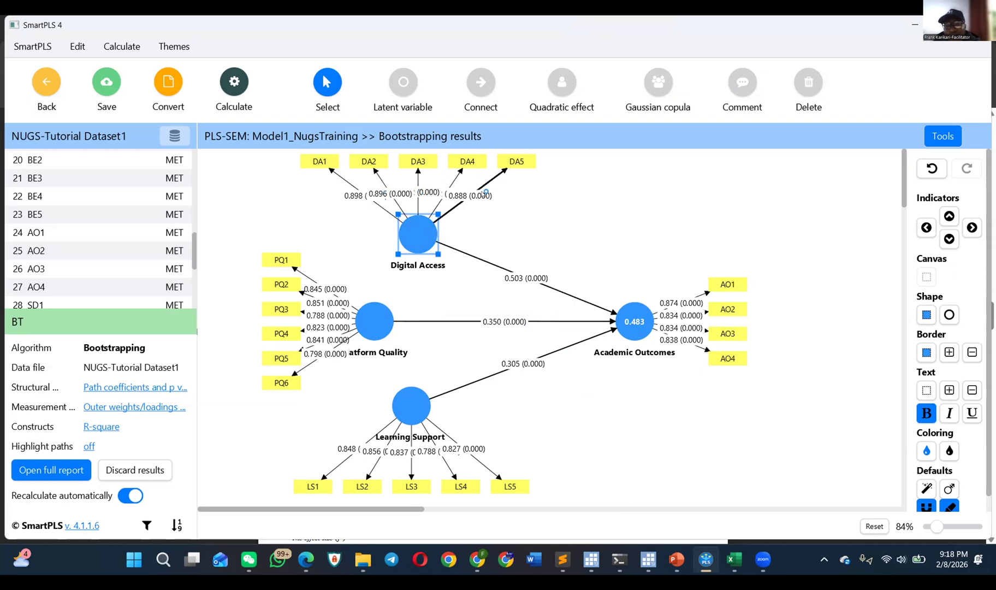
Step: Spread out the loading labels on the Digital Access indicator paths so they do not overlap, using the published article's structural model figure as reference
{"action": "left_click_drag", "start_coordinate": [379, 194], "coordinate": [403, 209]}
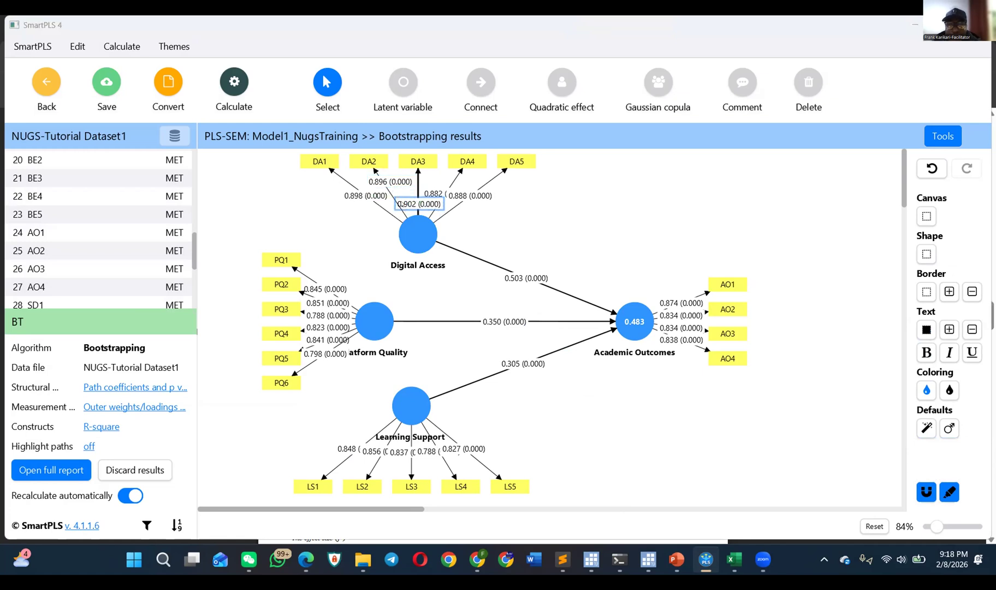
{"action": "key", "text": "alt+Tab"}
{"action": "key", "text": "Tab"}
{"action": "scroll", "coordinate": [403, 233], "scroll_direction": "up", "scroll_amount": 5}
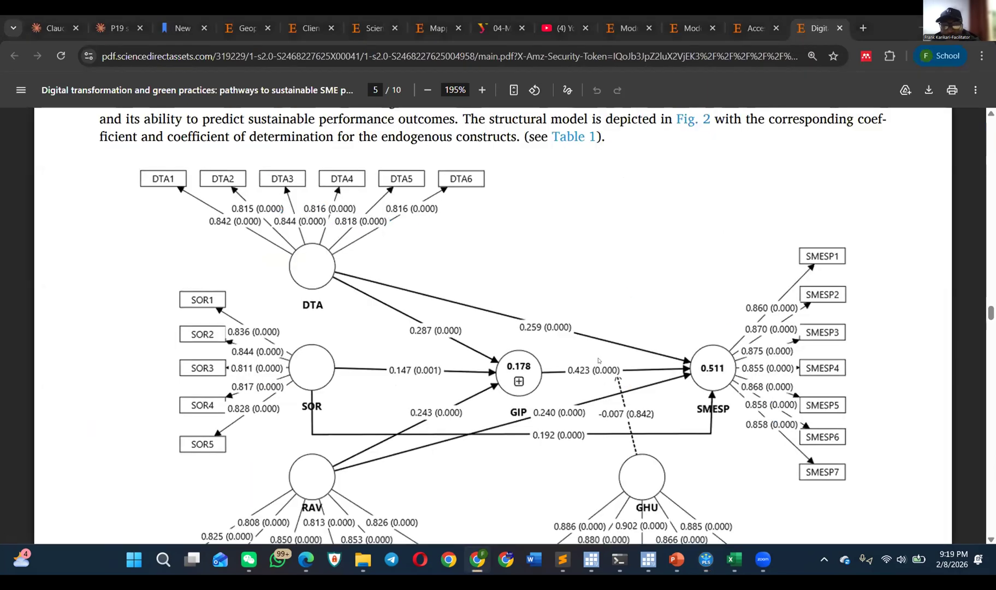
{"action": "key", "text": "alt+Tab"}
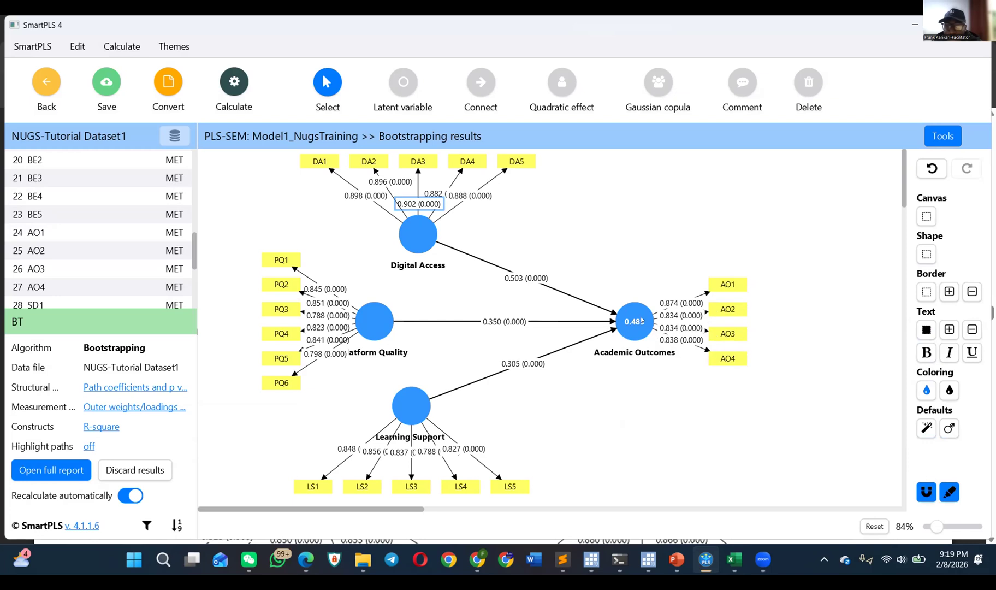
{"action": "mouse_move", "coordinate": [430, 191]}
{"action": "left_mouse_down"}
{"action": "mouse_move", "coordinate": [441, 179]}
{"action": "mouse_move", "coordinate": [456, 200]}
{"action": "mouse_move", "coordinate": [472, 193]}
{"action": "mouse_move", "coordinate": [427, 196]}
{"action": "left_mouse_up"}
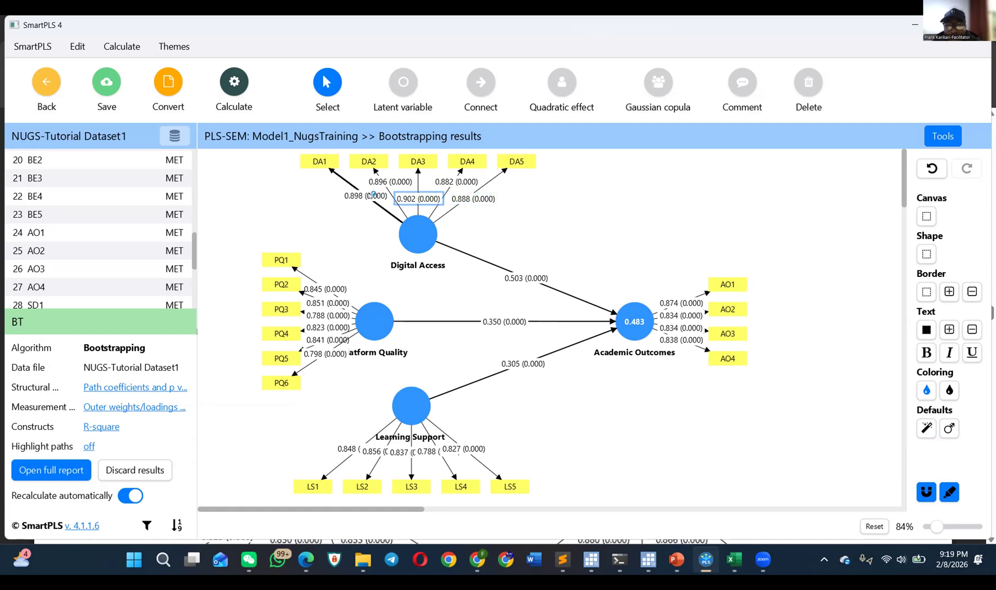
{"action": "left_click", "coordinate": [368, 198]}
{"action": "left_click_drag", "start_coordinate": [364, 196], "coordinate": [354, 200]}
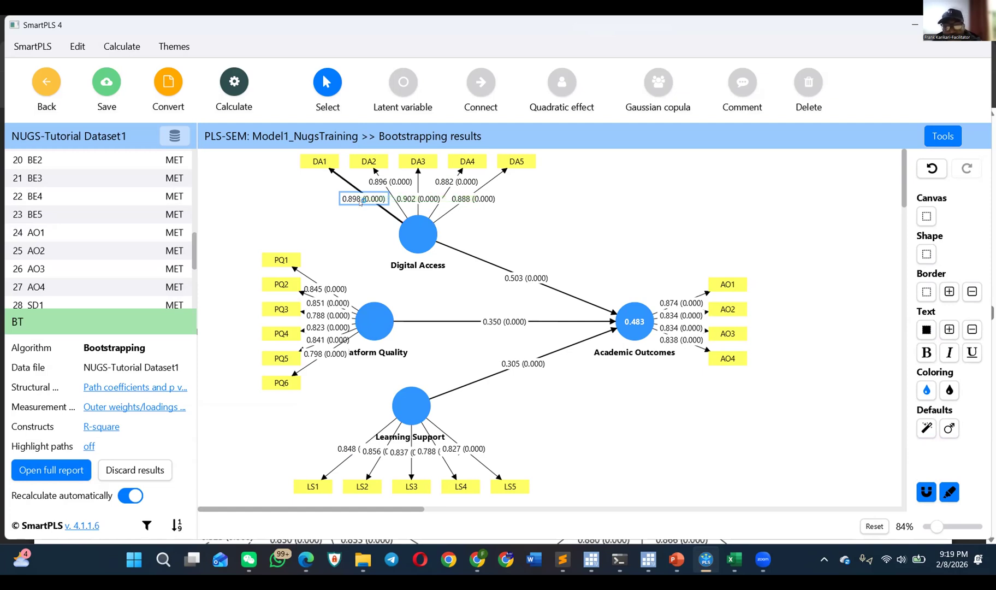
{"action": "key", "text": "alt+Tab"}
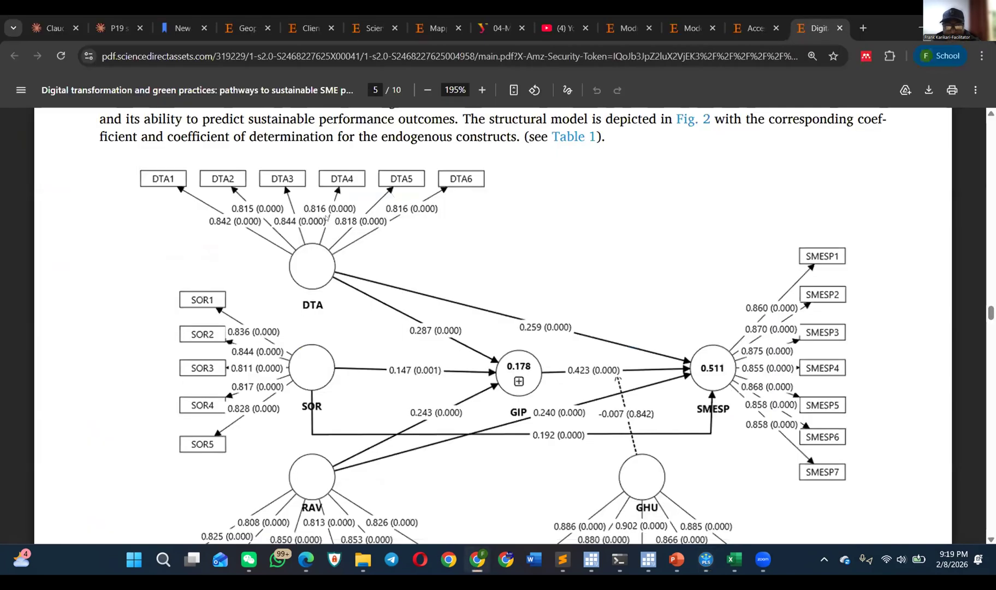
{"action": "key", "text": "alt+Tab"}
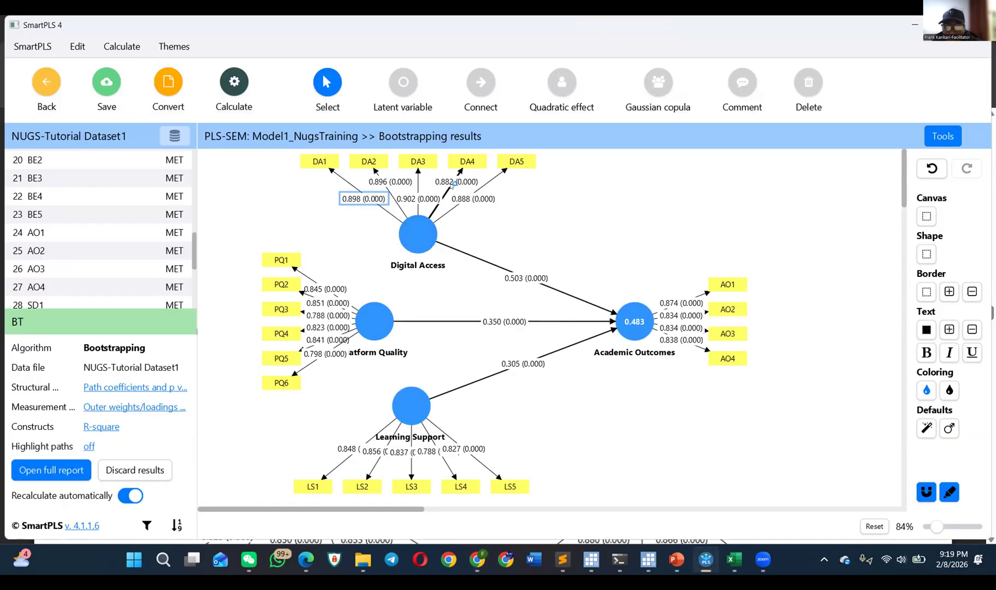
{"action": "left_click", "coordinate": [455, 180]}
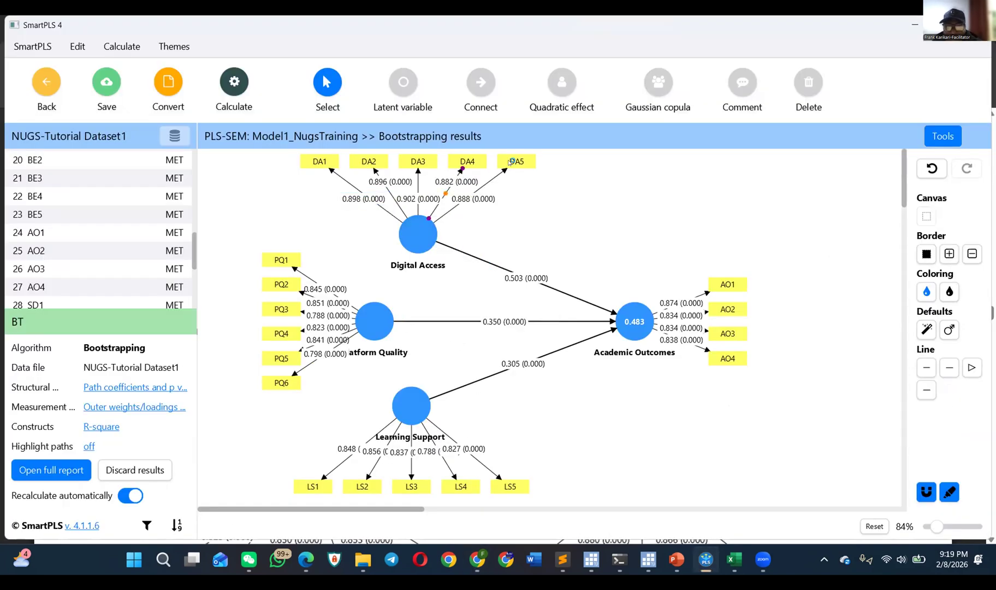
Step: Move the Digital Access construct slightly lower on the canvas and align its indicators DA1 to DA5 in a row above it
{"action": "mouse_move", "coordinate": [517, 161]}
{"action": "left_mouse_down"}
{"action": "mouse_move", "coordinate": [525, 173]}
{"action": "mouse_move", "coordinate": [533, 156]}
{"action": "left_mouse_up"}
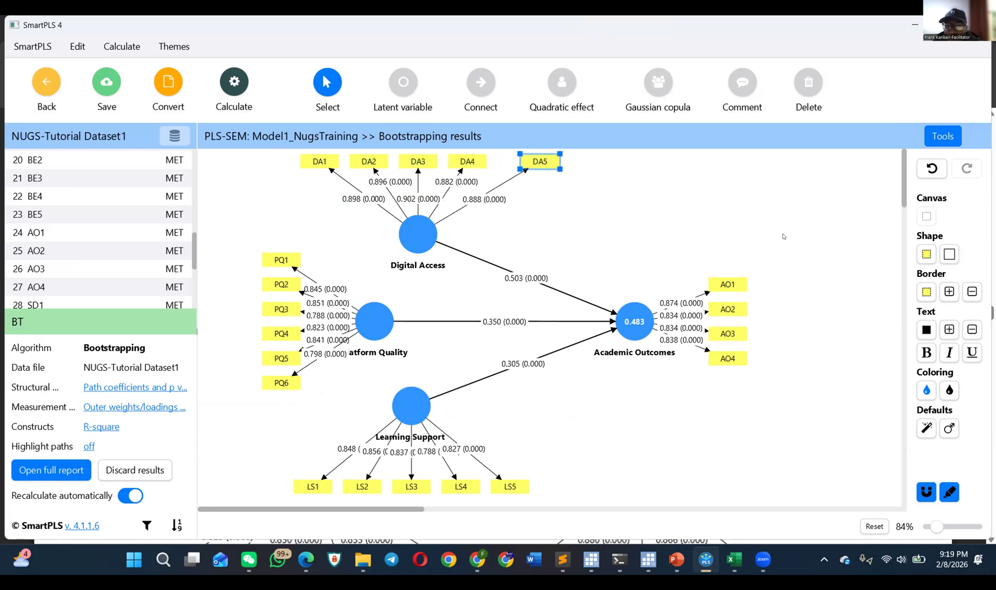
{"action": "left_click", "coordinate": [419, 235]}
{"action": "left_click", "coordinate": [949, 216]}
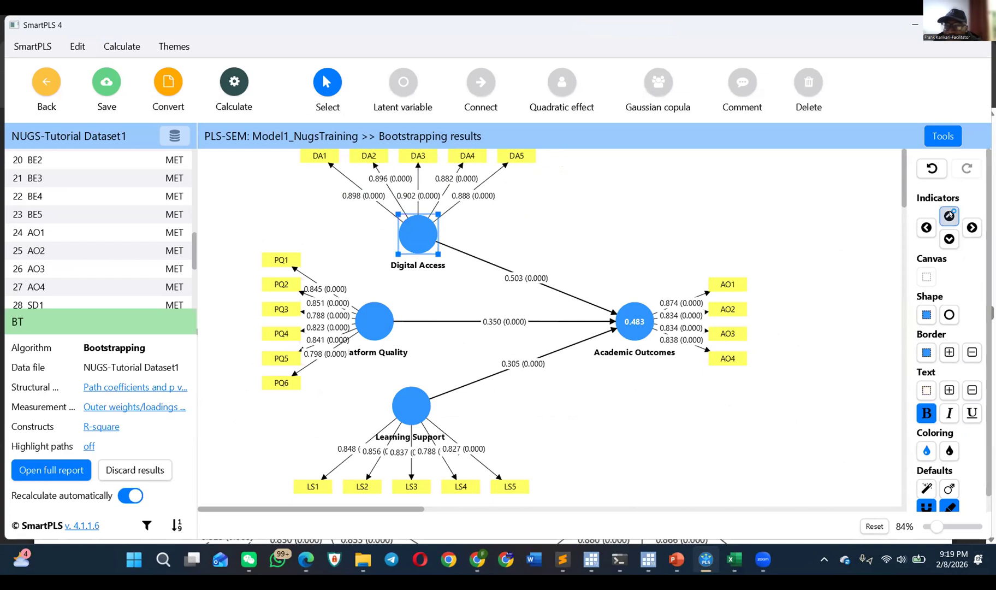
{"action": "left_click_drag", "start_coordinate": [416, 231], "coordinate": [419, 247]}
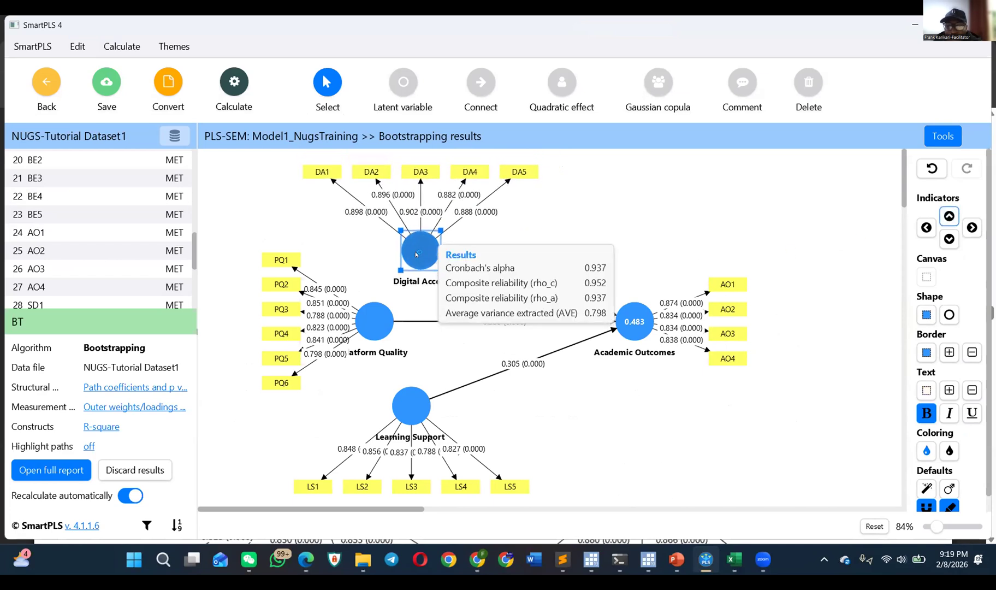
{"action": "left_click", "coordinate": [949, 216]}
{"action": "right_click", "coordinate": [404, 253]}
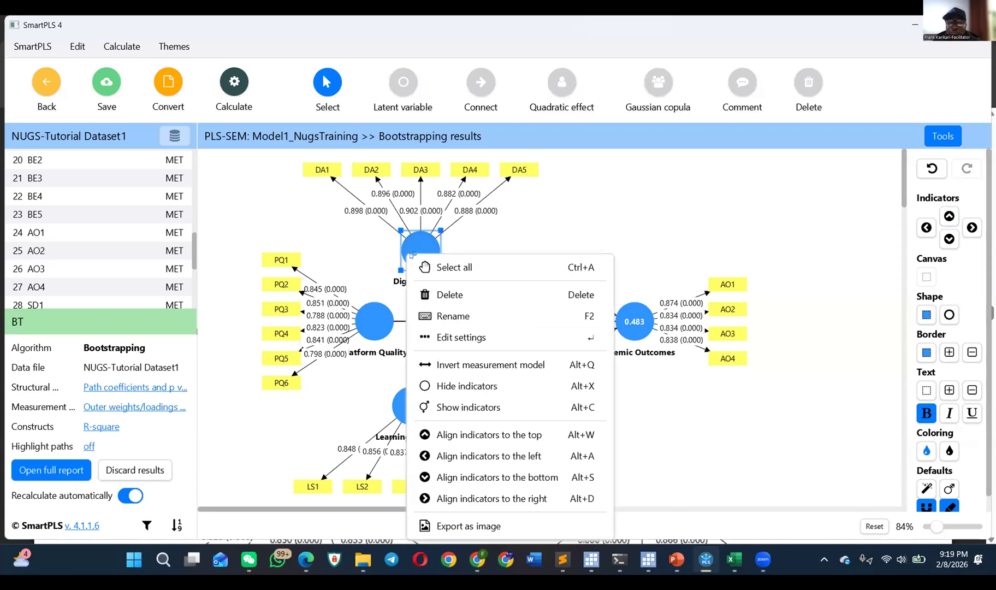
{"action": "left_click", "coordinate": [593, 201]}
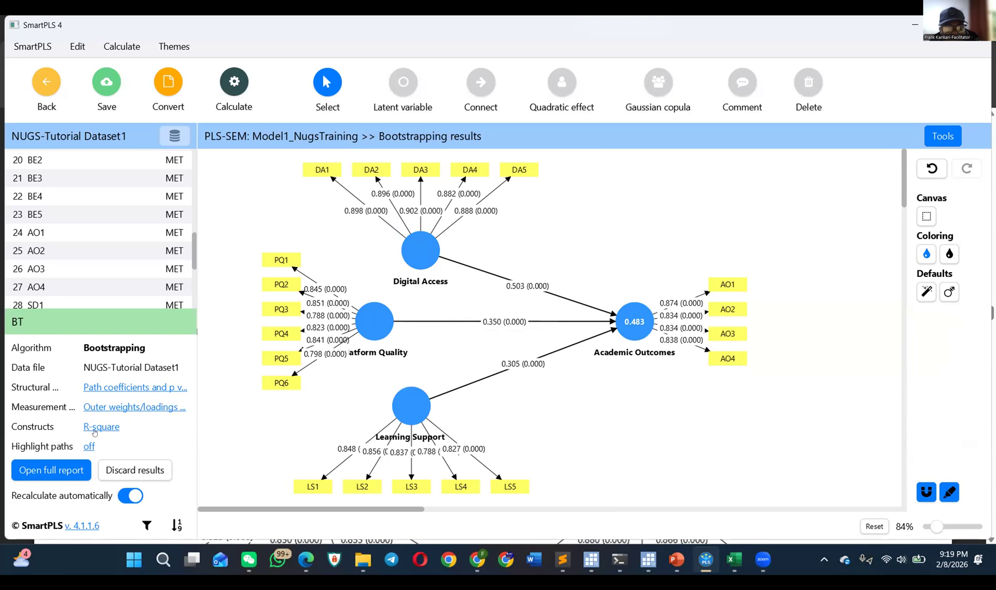
Step: Check the Academic Outcomes results and show AVE, composite reliability (rhoa) and composite reliability (rhoc) in turn inside the constructs
{"action": "mouse_move", "coordinate": [643, 327]}
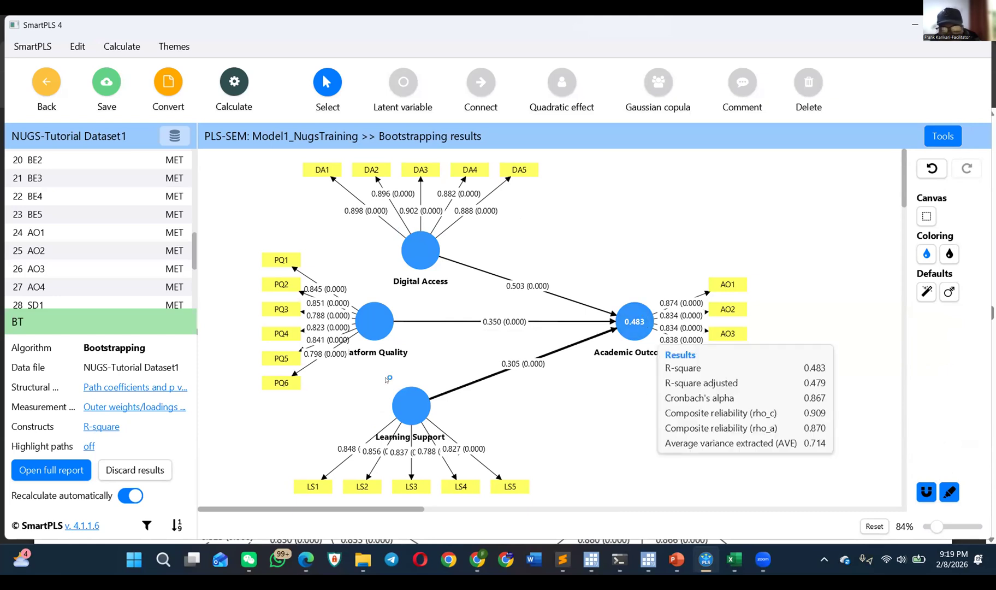
{"action": "left_click", "coordinate": [96, 427]}
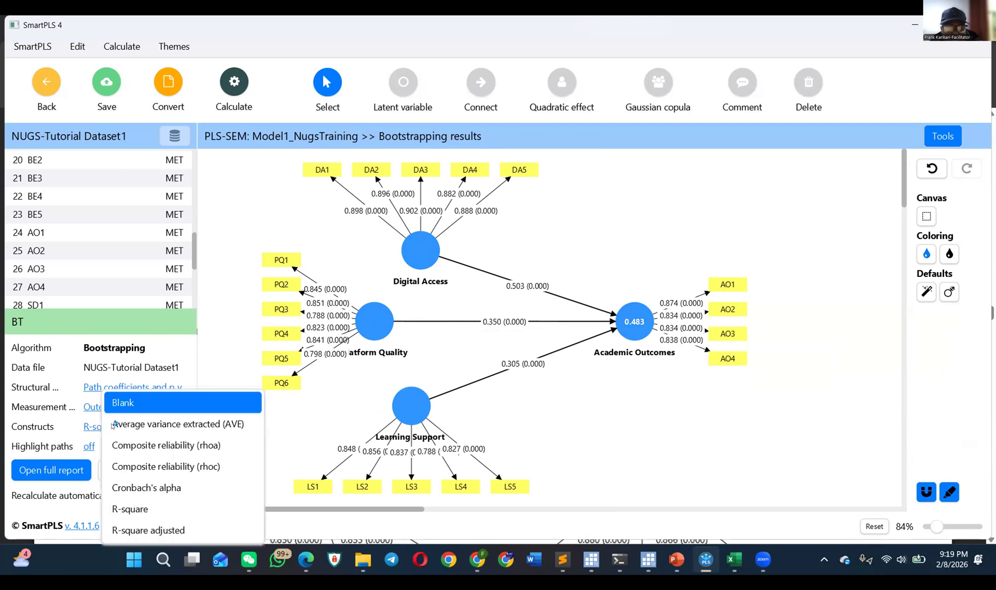
{"action": "left_click", "coordinate": [186, 428]}
{"action": "mouse_move", "coordinate": [412, 261]}
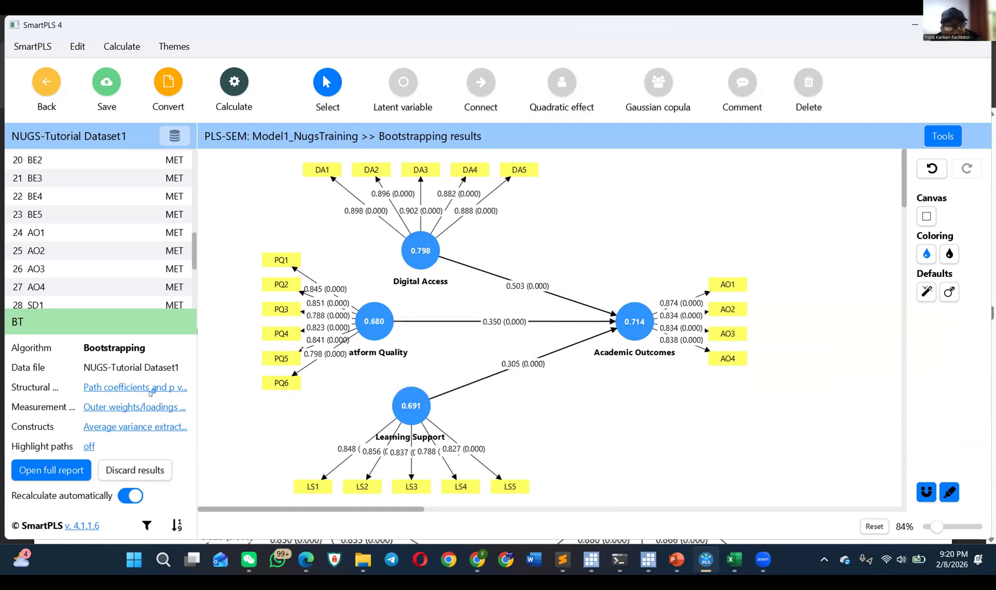
{"action": "left_click", "coordinate": [120, 427]}
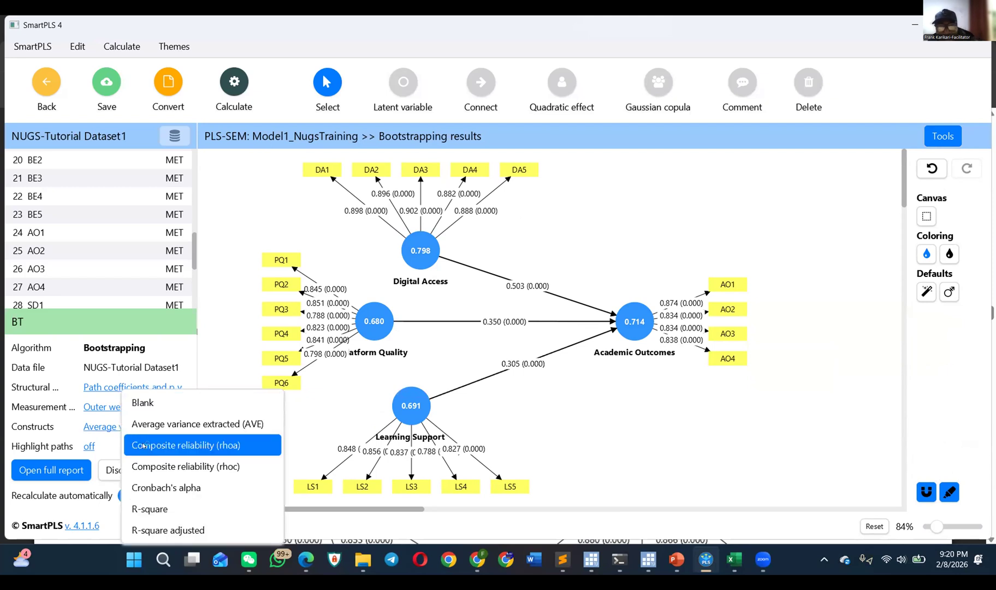
{"action": "left_click", "coordinate": [144, 446]}
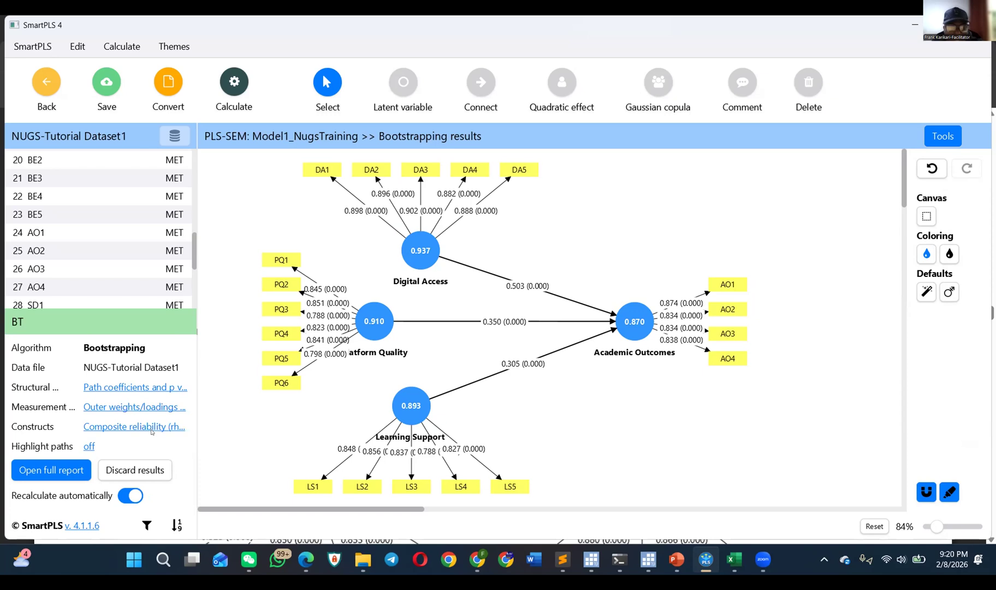
{"action": "left_click", "coordinate": [152, 430]}
{"action": "left_click", "coordinate": [195, 463]}
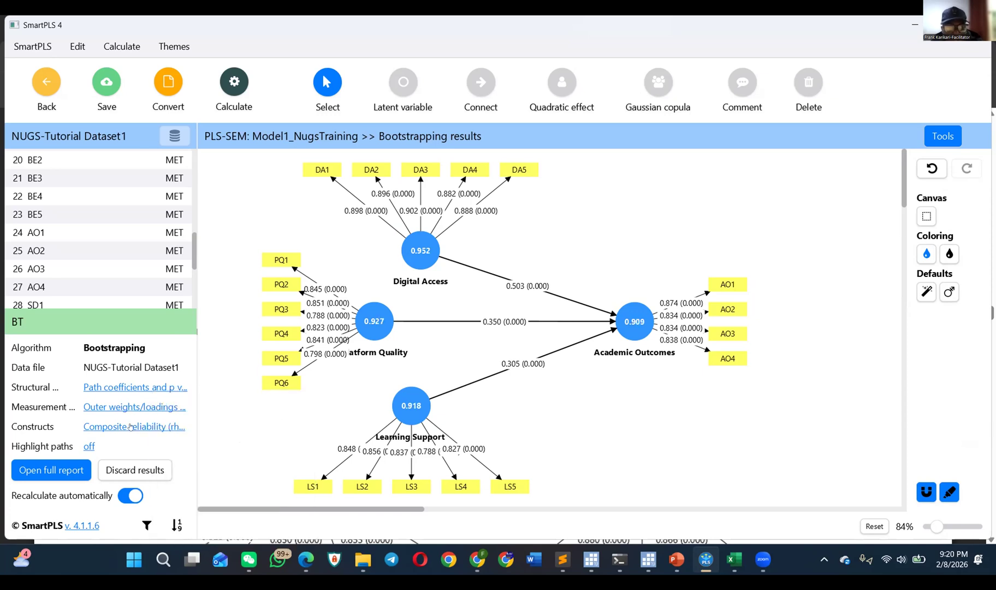
Step: Switch the value shown inside the constructs to R-square and on to R-square adjusted
{"action": "left_click", "coordinate": [138, 431]}
{"action": "left_click", "coordinate": [191, 509]}
{"action": "left_click", "coordinate": [101, 427]}
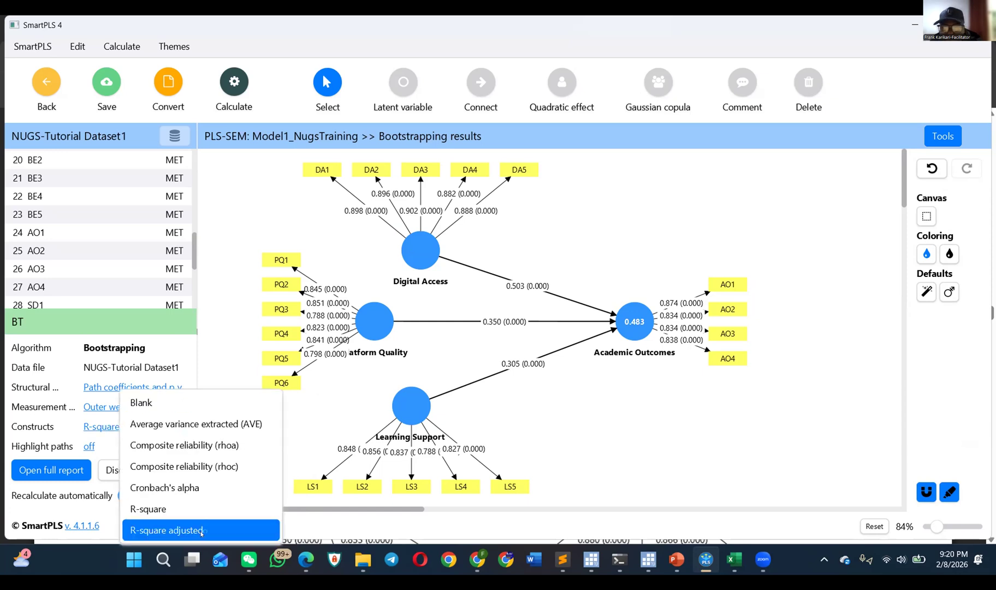
{"action": "left_click", "coordinate": [201, 531]}
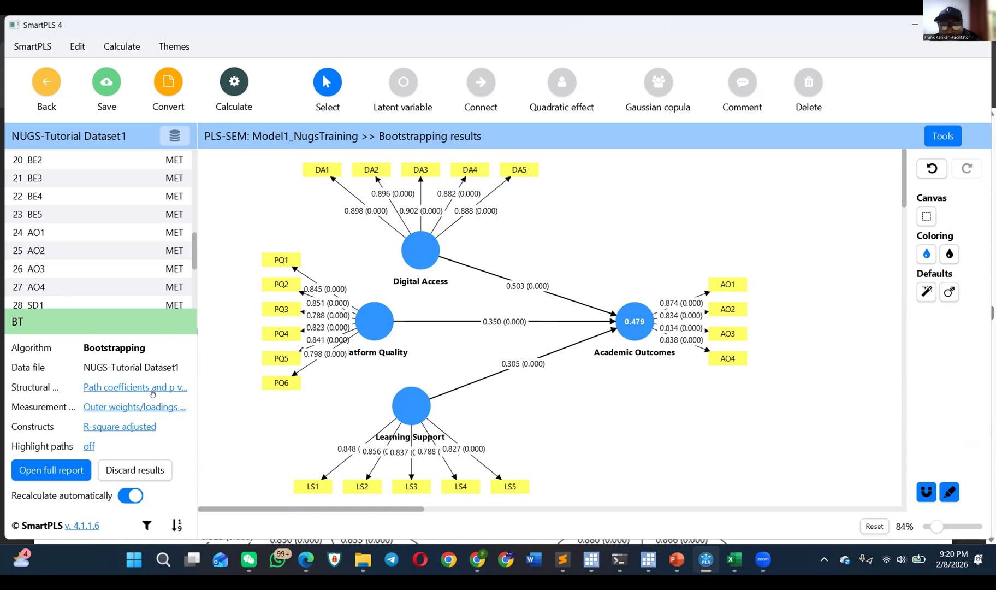
Step: Try path highlighting with relative values and with absolute values, and turn the highlighting back off
{"action": "left_click", "coordinate": [88, 446]}
{"action": "left_click", "coordinate": [120, 476]}
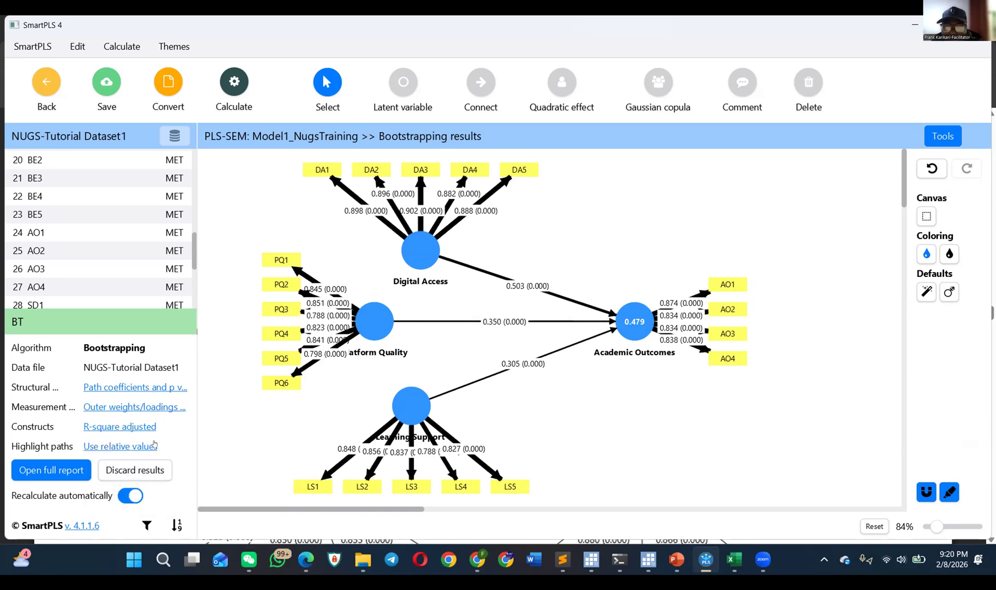
{"action": "left_click", "coordinate": [111, 449]}
{"action": "left_click", "coordinate": [130, 499]}
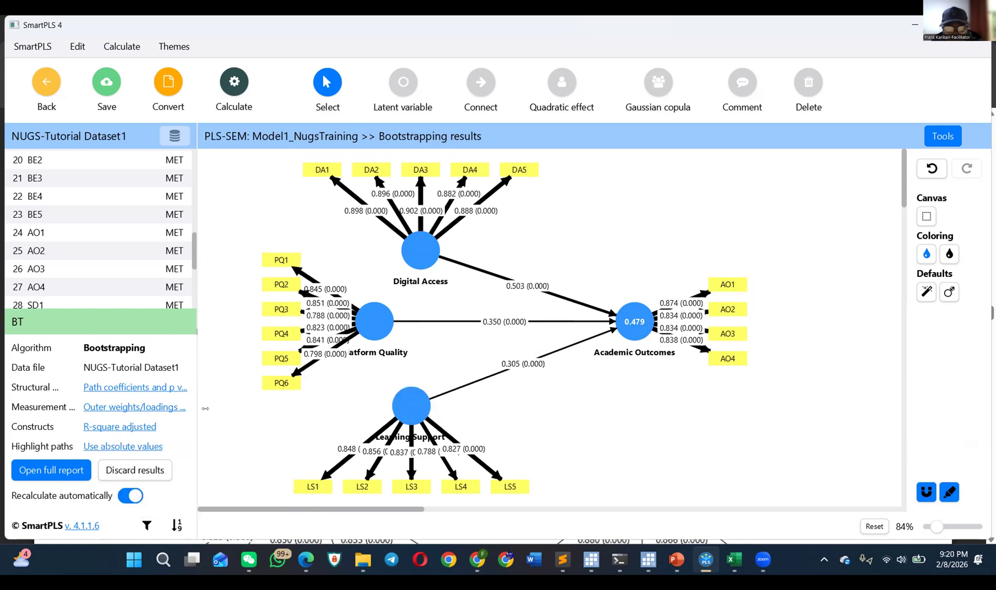
{"action": "left_click", "coordinate": [123, 447]}
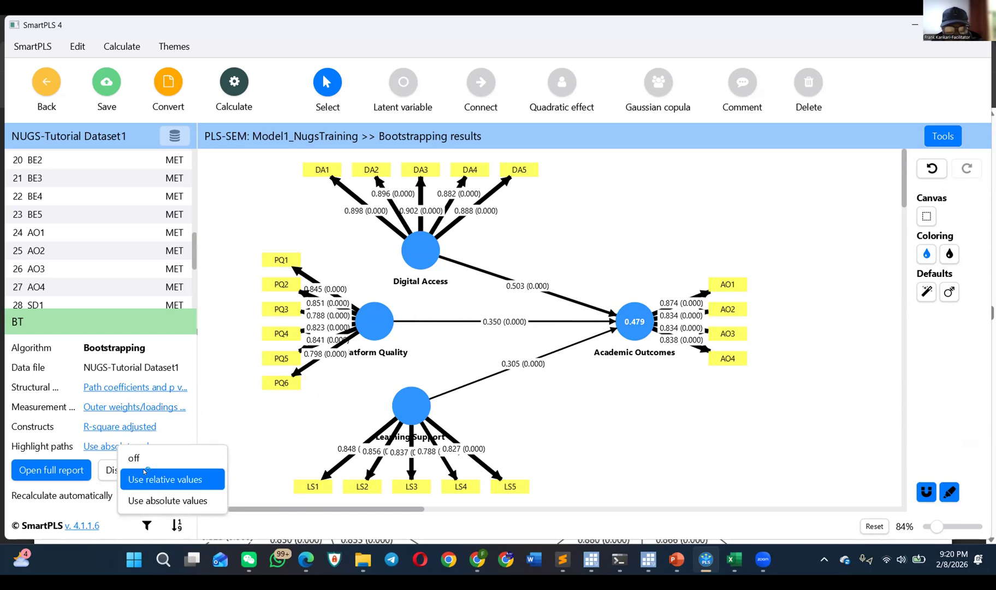
{"action": "left_click", "coordinate": [128, 476]}
{"action": "left_click", "coordinate": [103, 446]}
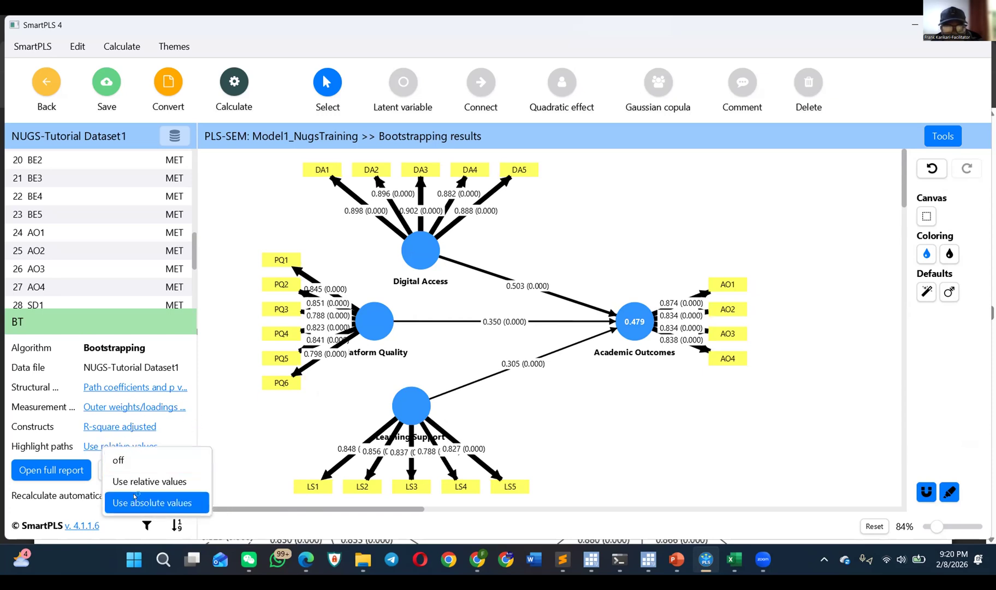
{"action": "left_click", "coordinate": [142, 457]}
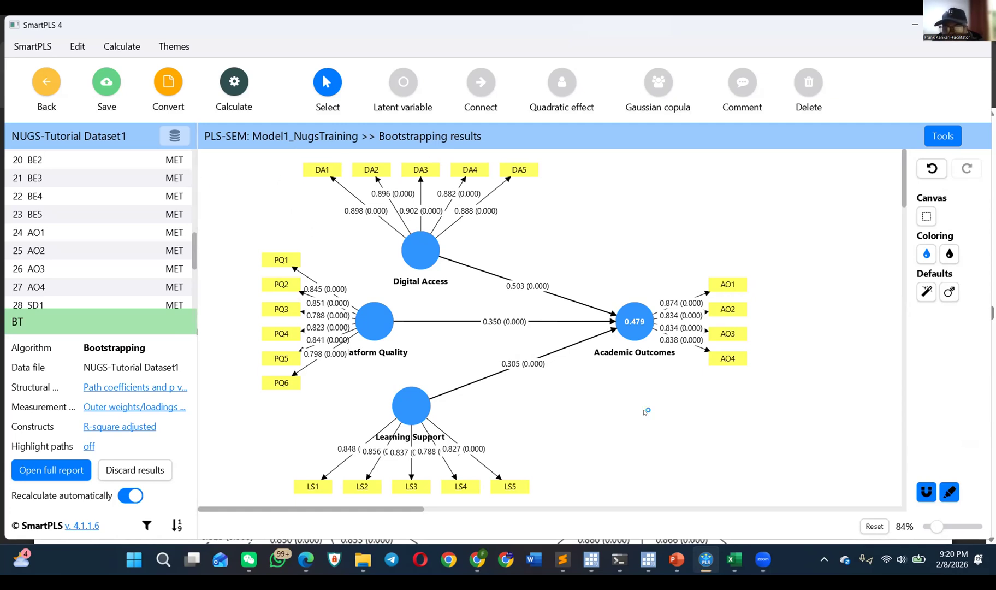
Step: Arrange the Digital Access indicators DA1 to DA5 individually in a wider arc above the construct
{"action": "mouse_move", "coordinate": [412, 253]}
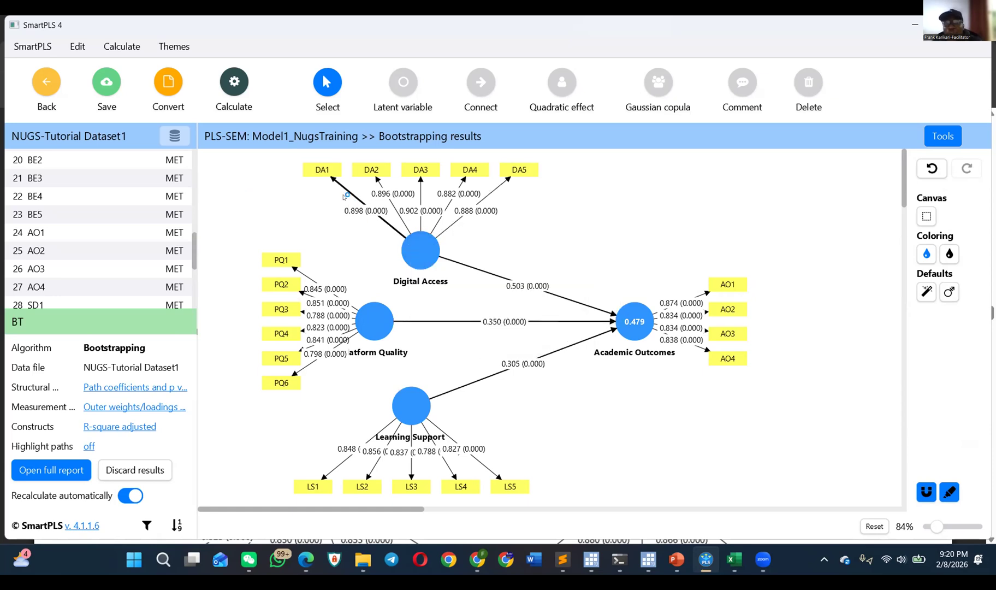
{"action": "left_click_drag", "start_coordinate": [328, 172], "coordinate": [357, 163]}
{"action": "mouse_move", "coordinate": [419, 167]}
{"action": "left_mouse_down"}
{"action": "mouse_move", "coordinate": [535, 178]}
{"action": "mouse_move", "coordinate": [412, 171]}
{"action": "mouse_move", "coordinate": [421, 171]}
{"action": "left_mouse_up"}
{"action": "left_click", "coordinate": [436, 171]}
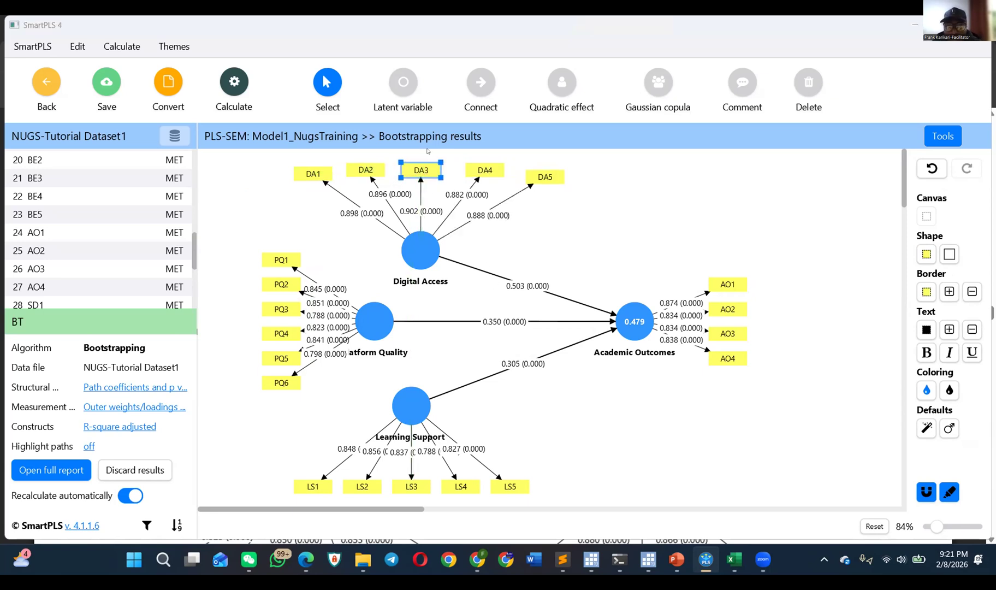
Step: Switch to the browser and find Appendix A, Measures, in the PDF of the article on circular economy capabilities and sustainable manufacturing practices
{"action": "key", "text": "alt+Tab"}
{"action": "left_click", "coordinate": [747, 21]}
{"action": "left_click", "coordinate": [799, 19]}
{"action": "left_click", "coordinate": [690, 28]}
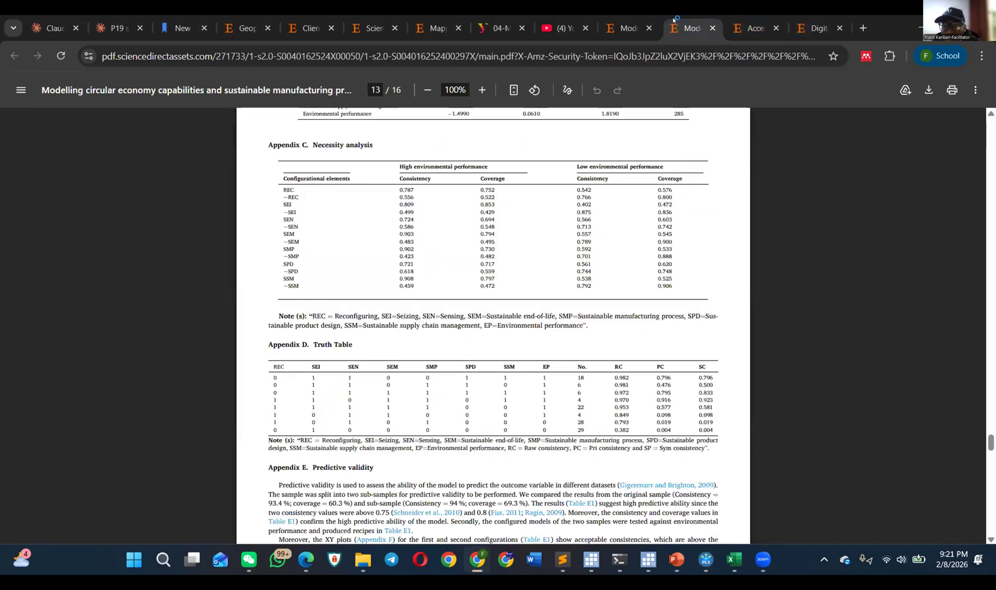
{"action": "scroll", "coordinate": [507, 235], "scroll_direction": "down", "scroll_amount": 5}
{"action": "scroll", "coordinate": [507, 235], "scroll_direction": "down", "scroll_amount": 6}
{"action": "left_click", "coordinate": [641, 28]}
{"action": "scroll", "coordinate": [486, 262], "scroll_direction": "down", "scroll_amount": 15}
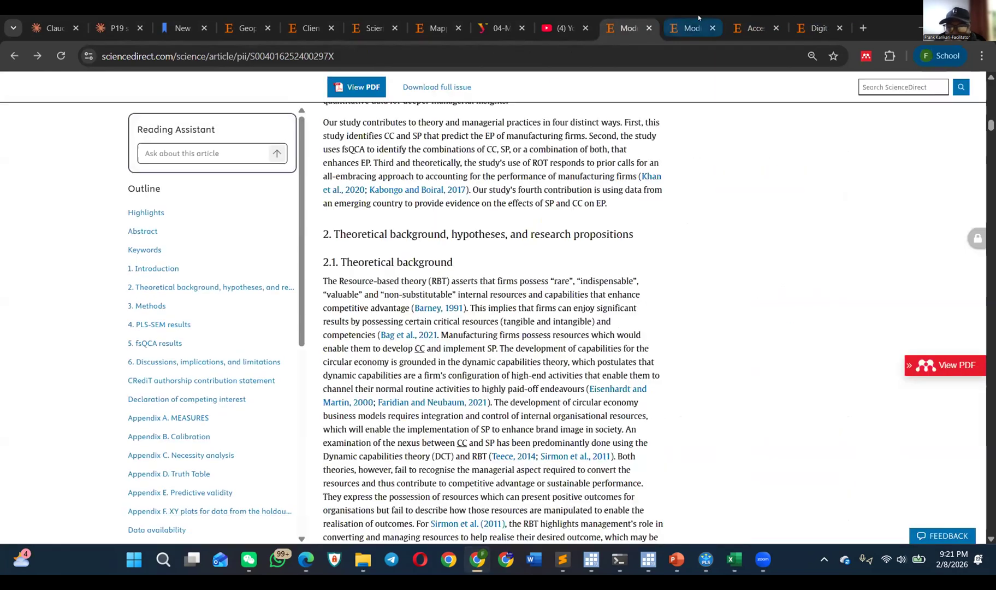
{"action": "left_click", "coordinate": [691, 28]}
{"action": "scroll", "coordinate": [478, 261], "scroll_direction": "up", "scroll_amount": 10}
{"action": "scroll", "coordinate": [477, 259], "scroll_direction": "up", "scroll_amount": 20}
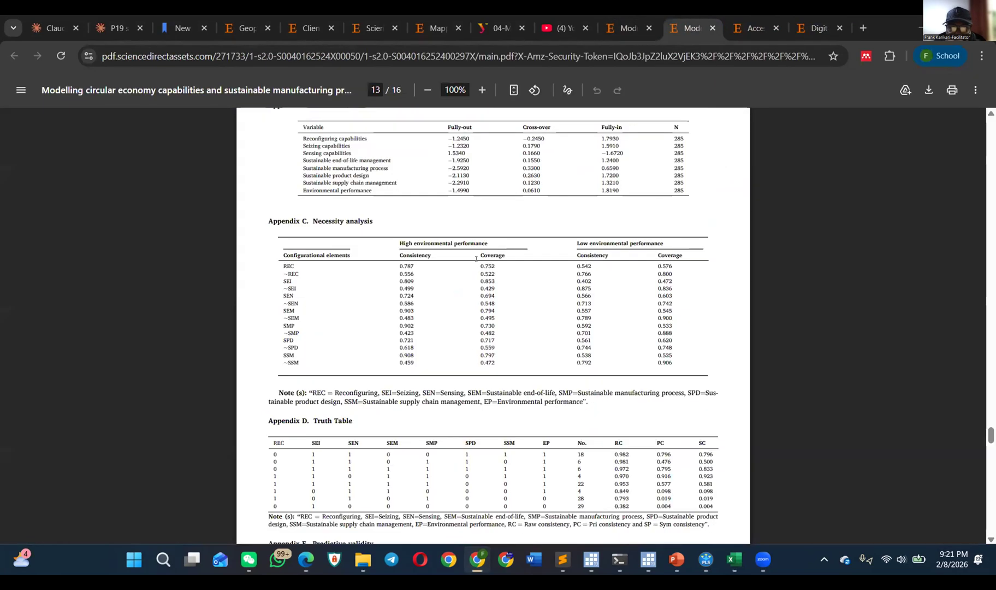
{"action": "scroll", "coordinate": [464, 261], "scroll_direction": "up", "scroll_amount": 7}
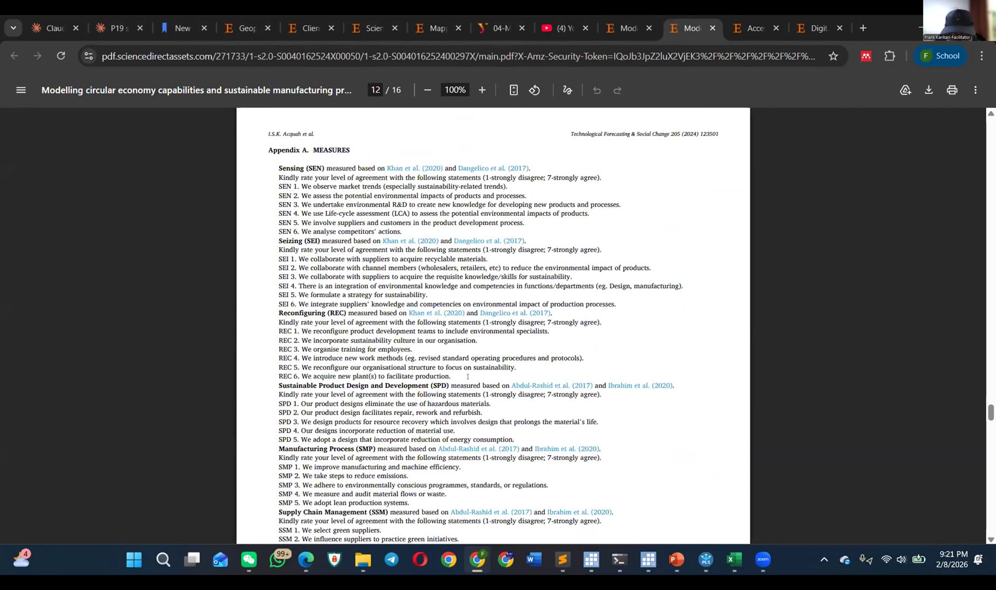
Step: Mark item SPD 1 in the appendix, extend the marking to SPD 2, and finally cover all items SPD 1 to SPD 5
{"action": "left_click_drag", "start_coordinate": [273, 382], "coordinate": [448, 385]}
{"action": "left_click_drag", "start_coordinate": [280, 403], "coordinate": [494, 402]}
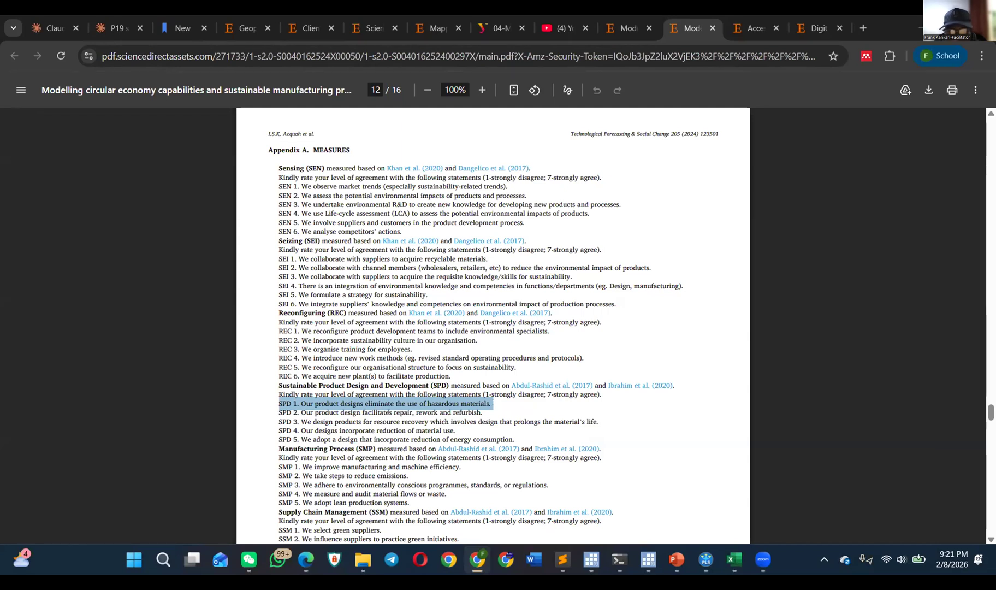
{"action": "left_click", "coordinate": [403, 413]}
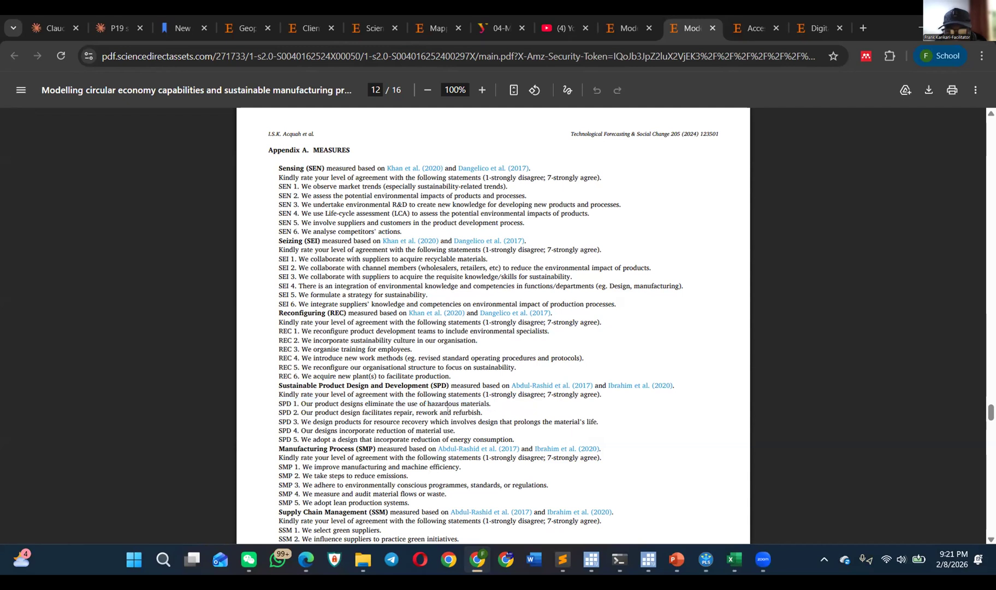
{"action": "left_click_drag", "start_coordinate": [483, 412], "coordinate": [272, 401]}
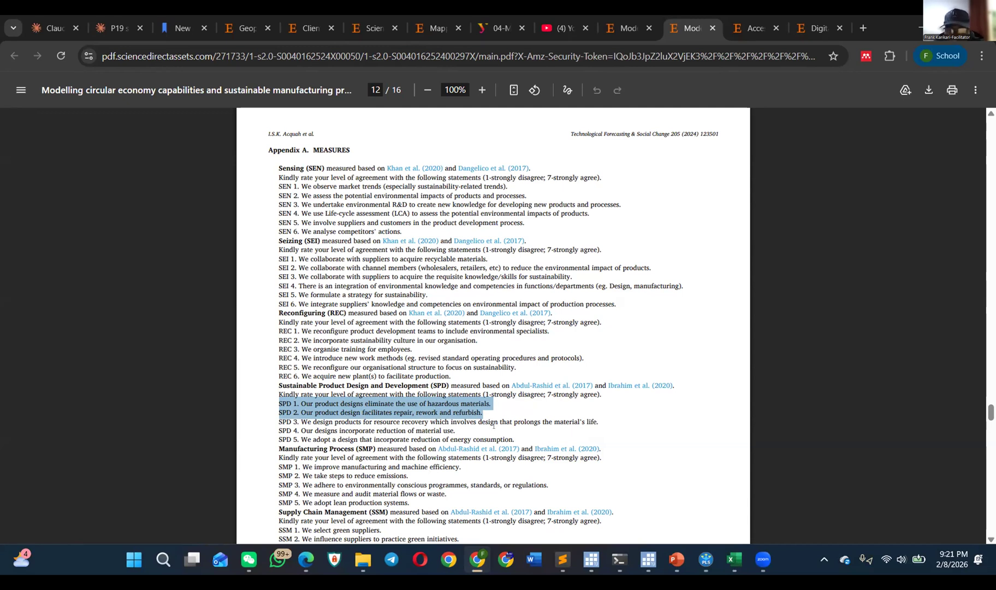
{"action": "left_click_drag", "start_coordinate": [516, 440], "coordinate": [269, 399]}
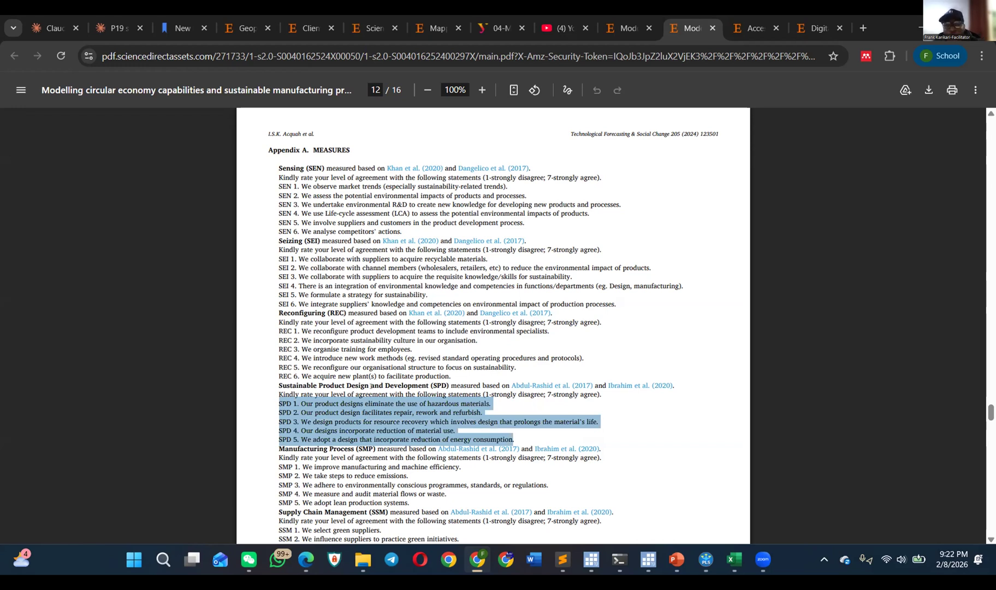
Step: Mark the construct heading Sustainable Product Design and Development, first without and finally with its abbreviation (SPD)
{"action": "left_click_drag", "start_coordinate": [272, 385], "coordinate": [430, 386]}
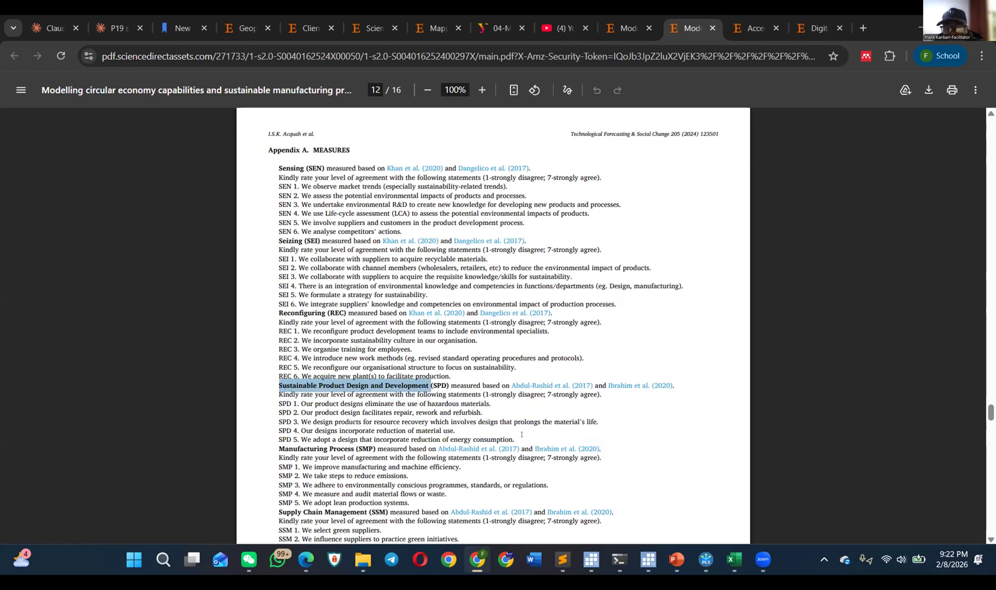
{"action": "left_click", "coordinate": [310, 409]}
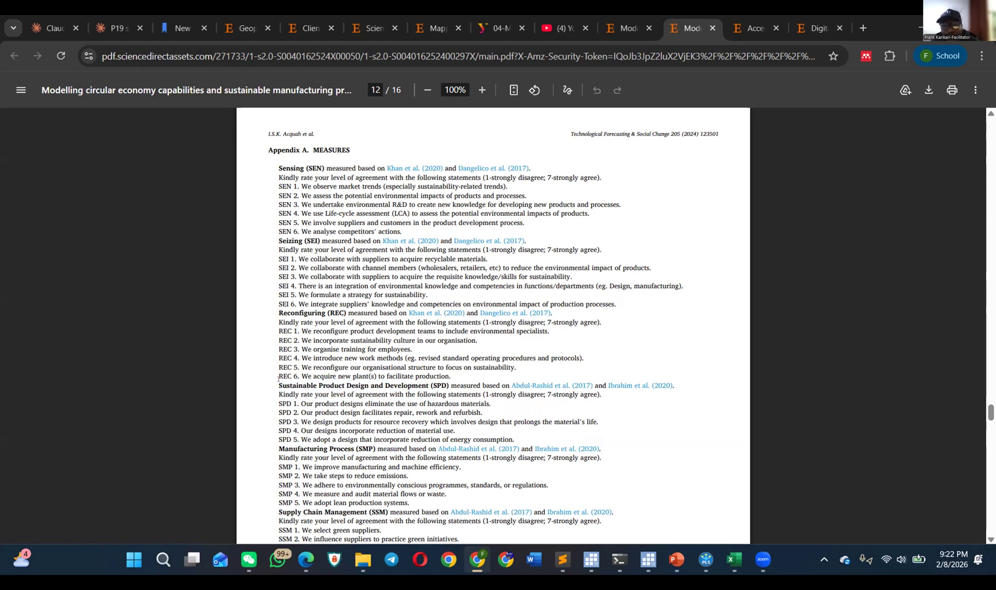
{"action": "left_click_drag", "start_coordinate": [284, 378], "coordinate": [449, 380]}
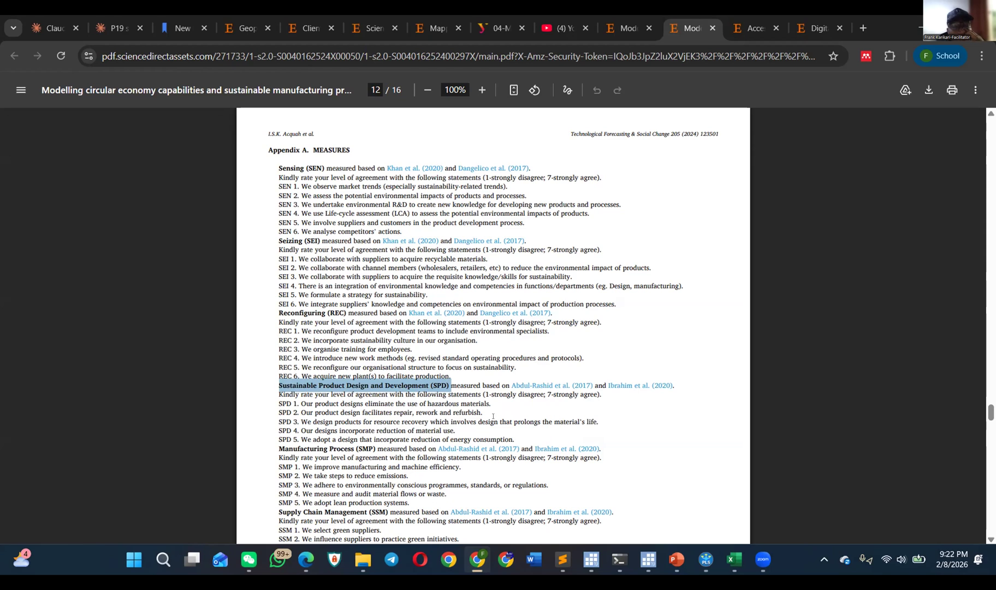
Step: Switch to the Understanding SEM presentation in PowerPoint and go back to slide 7, Example 1: Academic Research (Depression)
{"action": "mouse_move", "coordinate": [731, 564]}
{"action": "left_click", "coordinate": [676, 560]}
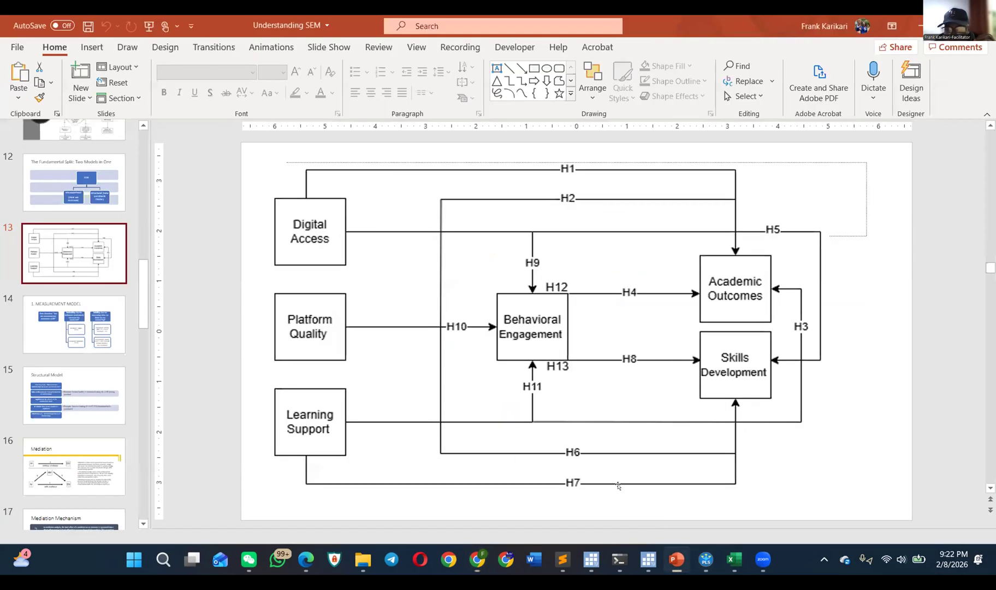
{"action": "scroll", "coordinate": [412, 380], "scroll_direction": "up", "scroll_amount": 3}
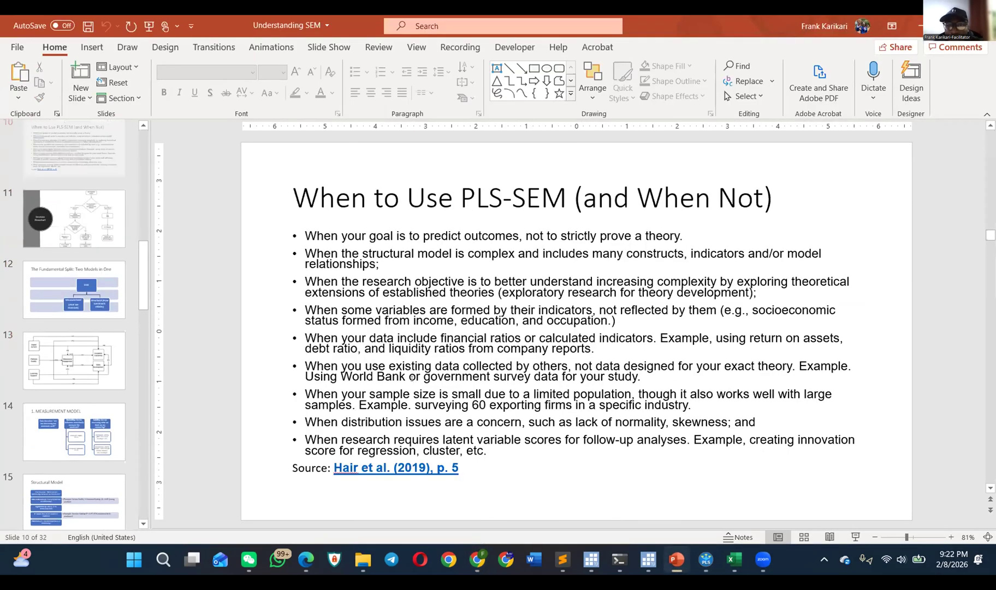
{"action": "scroll", "coordinate": [412, 379], "scroll_direction": "up", "scroll_amount": 1}
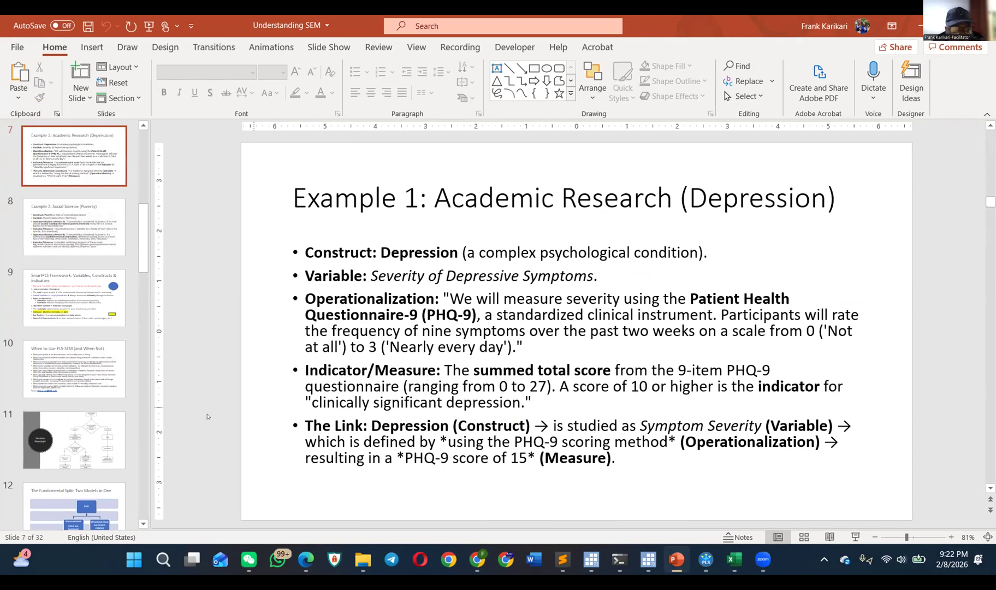
{"action": "scroll", "coordinate": [86, 384], "scroll_direction": "up", "scroll_amount": 1}
{"action": "scroll", "coordinate": [85, 384], "scroll_direction": "up", "scroll_amount": 3}
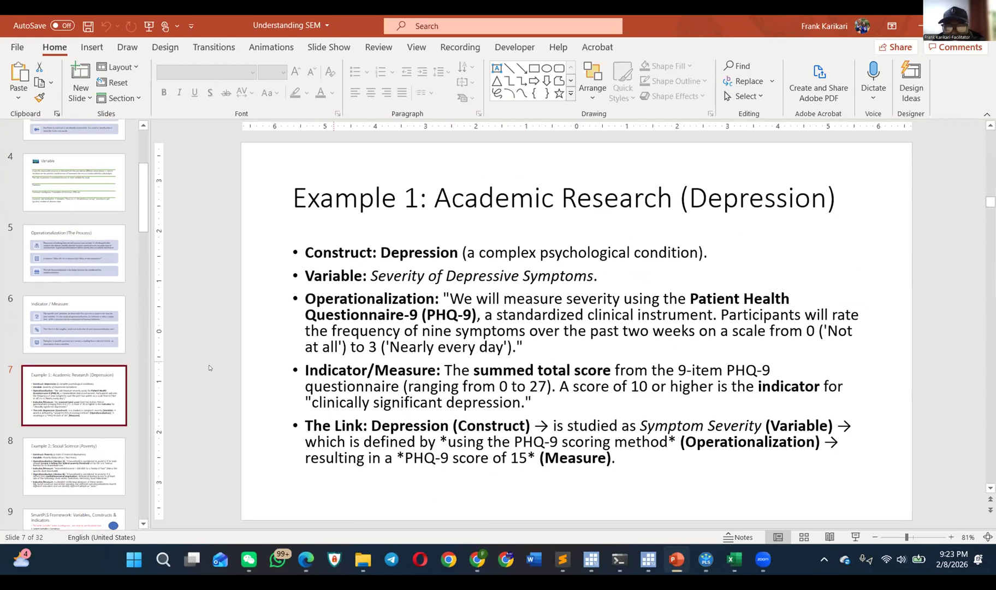
Step: Compare the Poverty example, the SmartPLS Framework slide and the Depression example, ending on slide 8, Example 2: Social Science (Poverty)
{"action": "scroll", "coordinate": [209, 368], "scroll_direction": "down", "scroll_amount": 1}
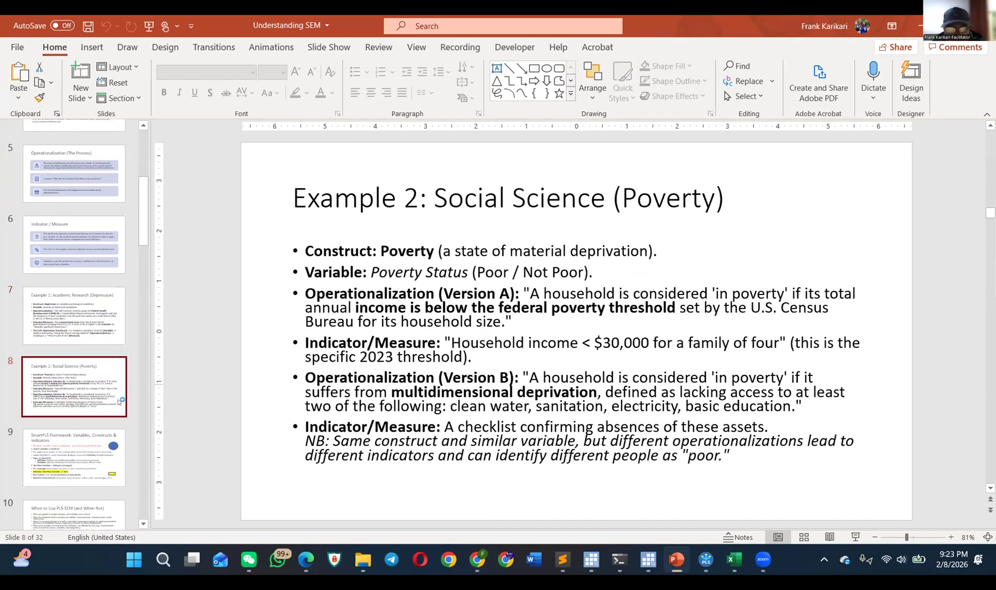
{"action": "scroll", "coordinate": [78, 418], "scroll_direction": "down", "scroll_amount": 1}
{"action": "left_click", "coordinate": [79, 419]}
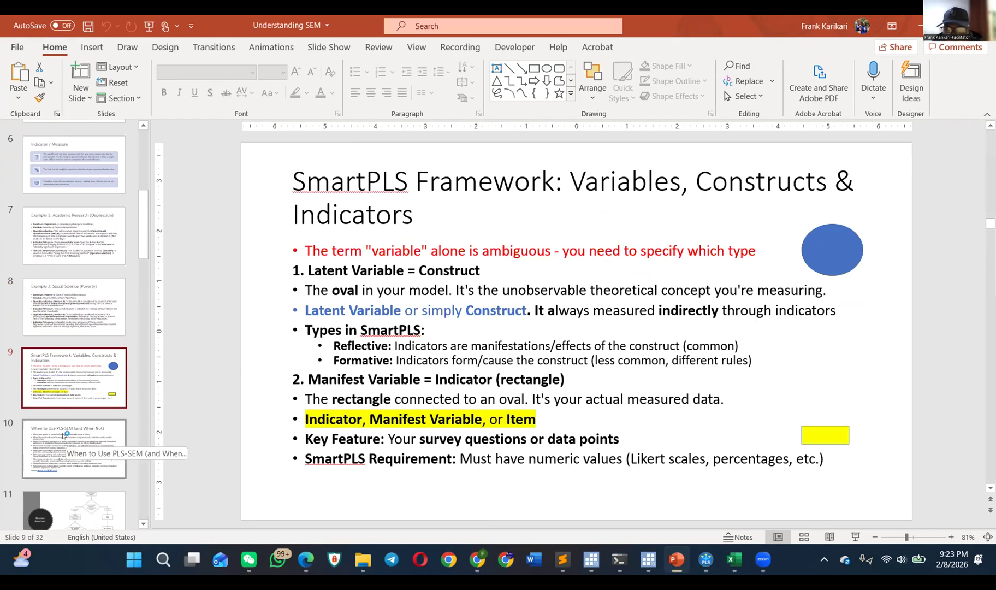
{"action": "key", "text": "Up"}
{"action": "key", "text": "Up"}
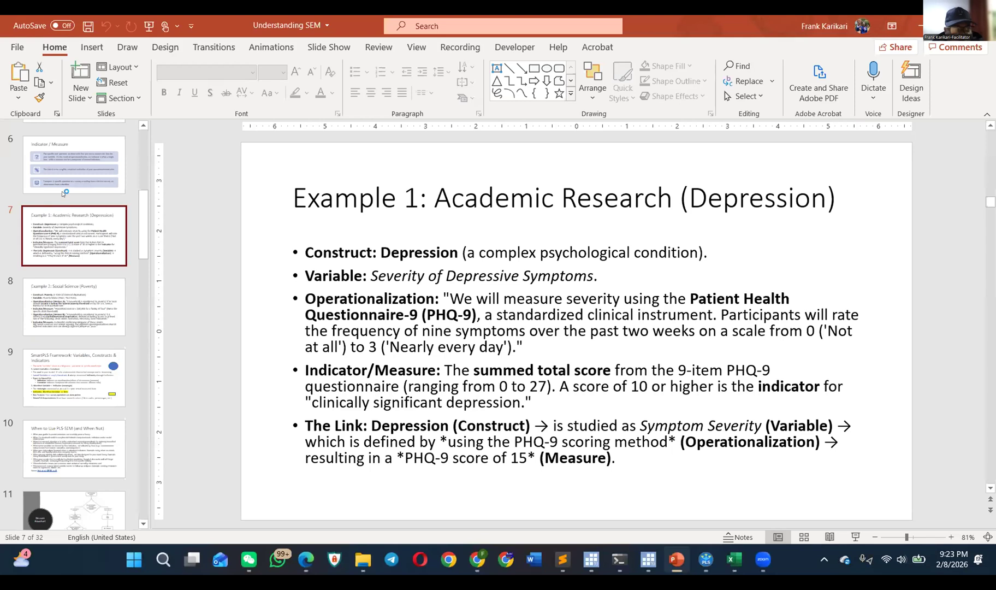
{"action": "left_click", "coordinate": [72, 304]}
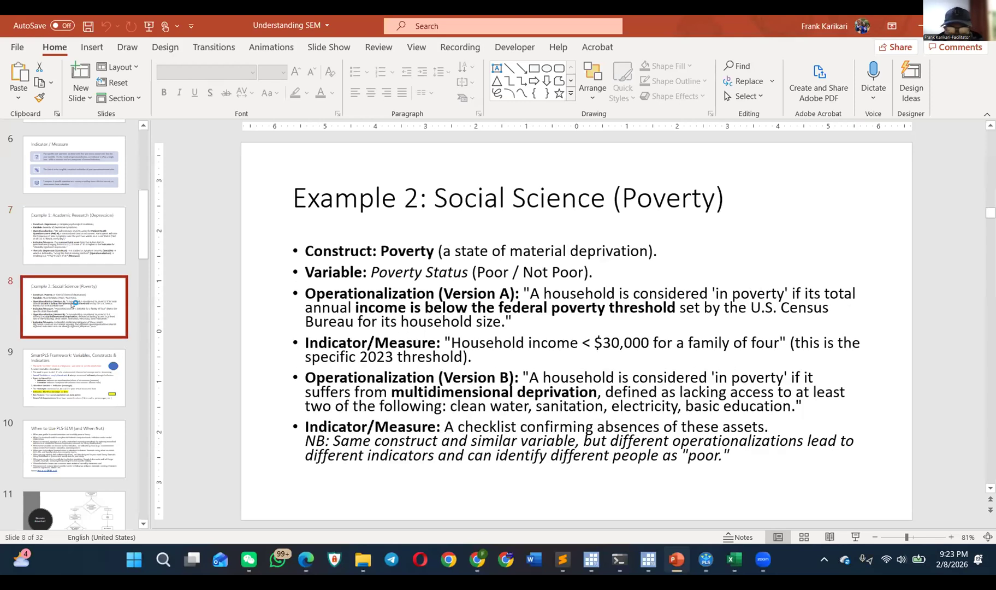
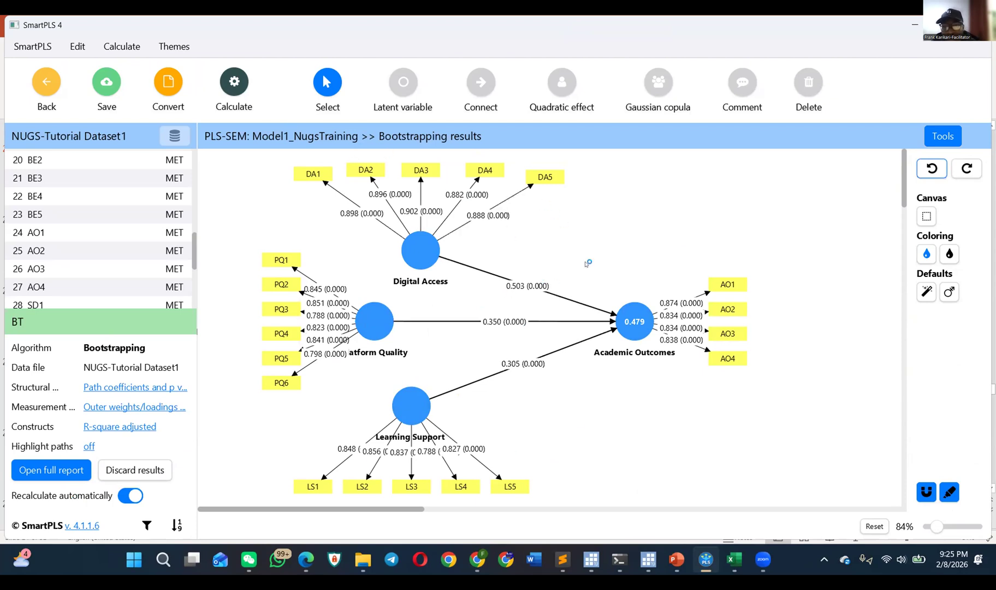
Step: Hide the indicators of the Digital Access construct in the path model
{"action": "left_click", "coordinate": [366, 325]}
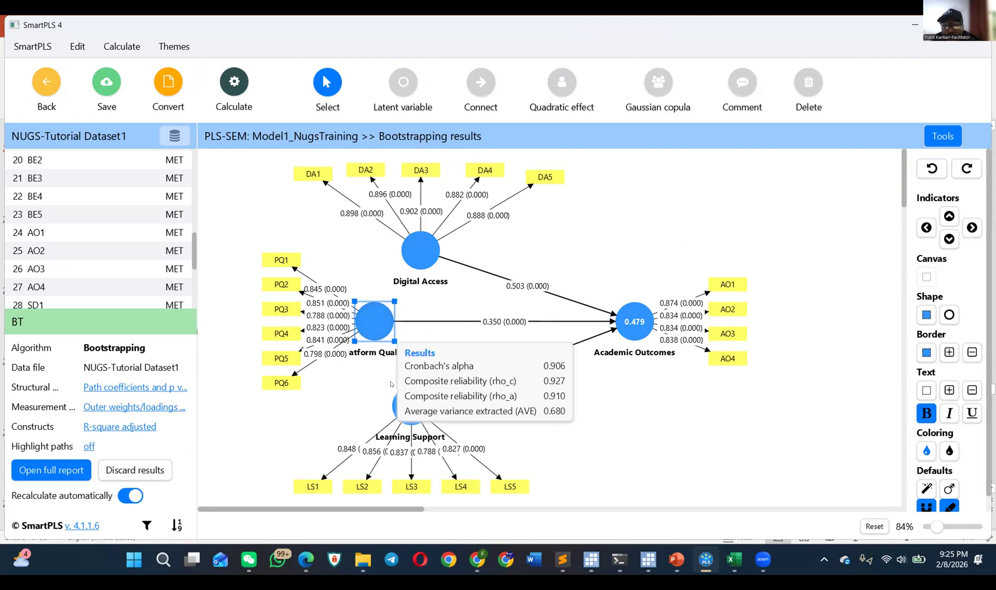
{"action": "right_click", "coordinate": [385, 323]}
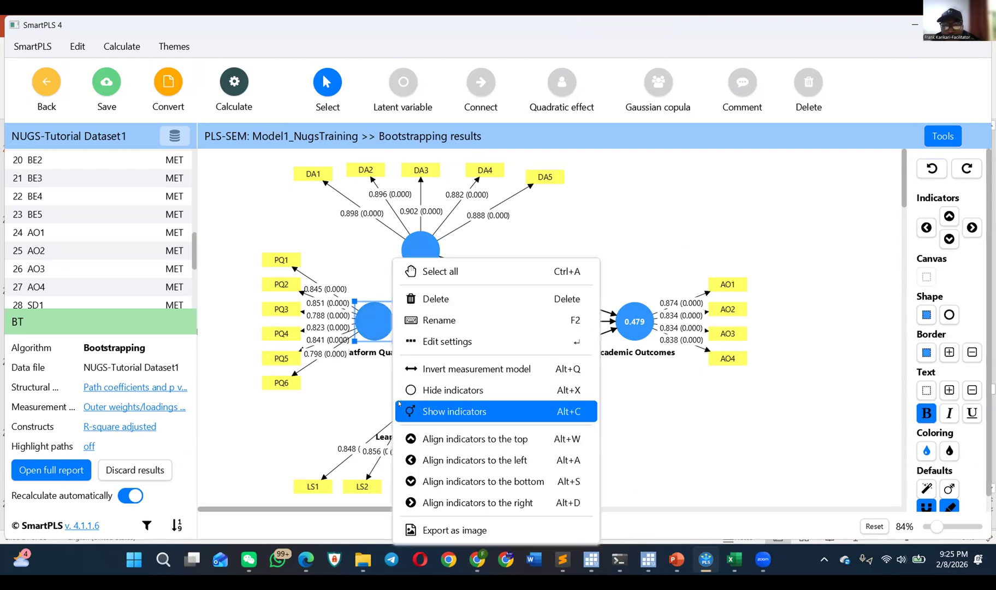
{"action": "right_click", "coordinate": [410, 238]}
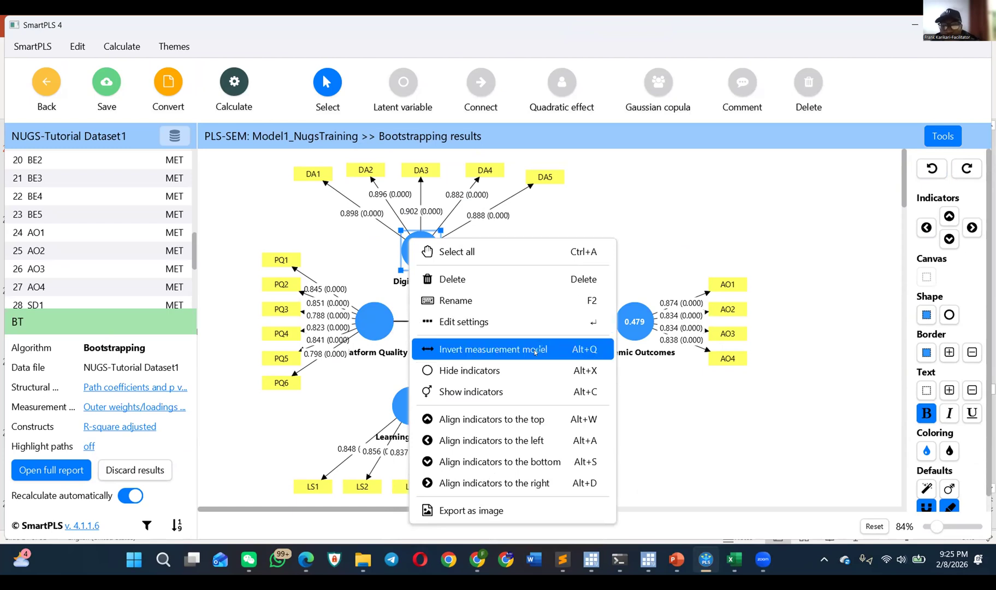
{"action": "left_click", "coordinate": [427, 286]}
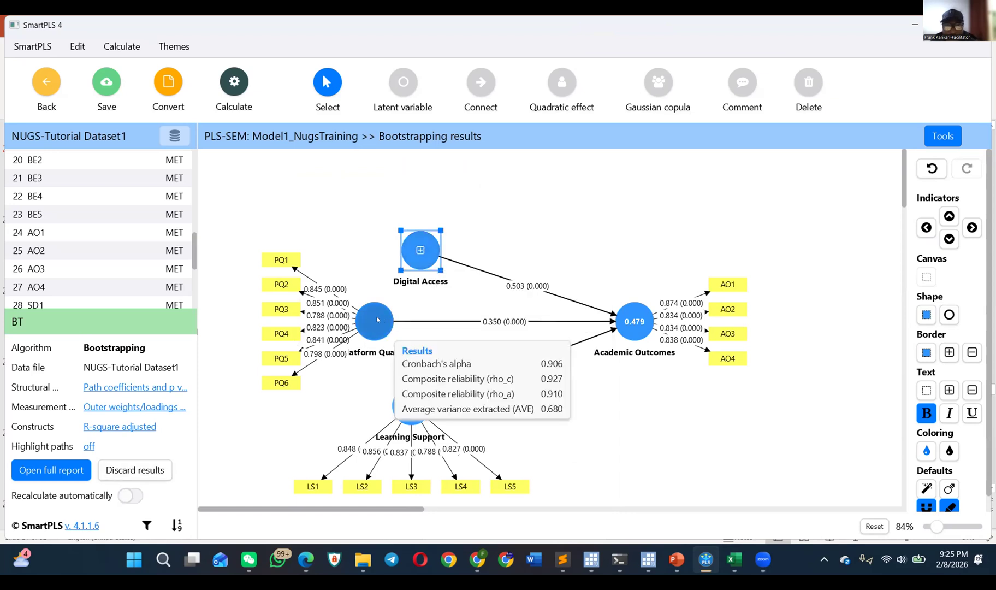
Step: Hide the indicators of the Platform Quality and Learning Support constructs in the model
{"action": "right_click", "coordinate": [360, 335]}
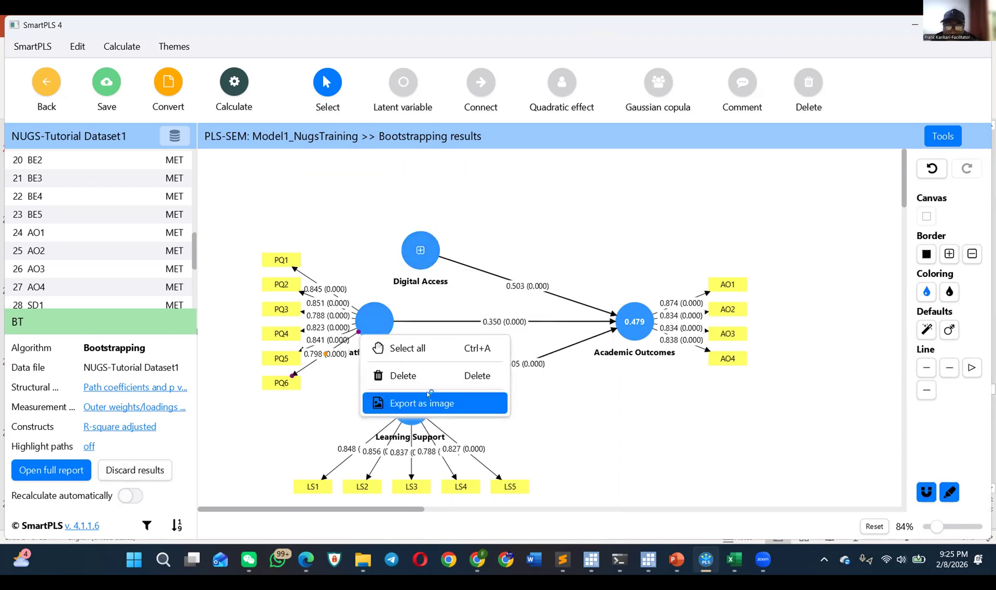
{"action": "left_click", "coordinate": [377, 312]}
{"action": "right_click", "coordinate": [377, 312]}
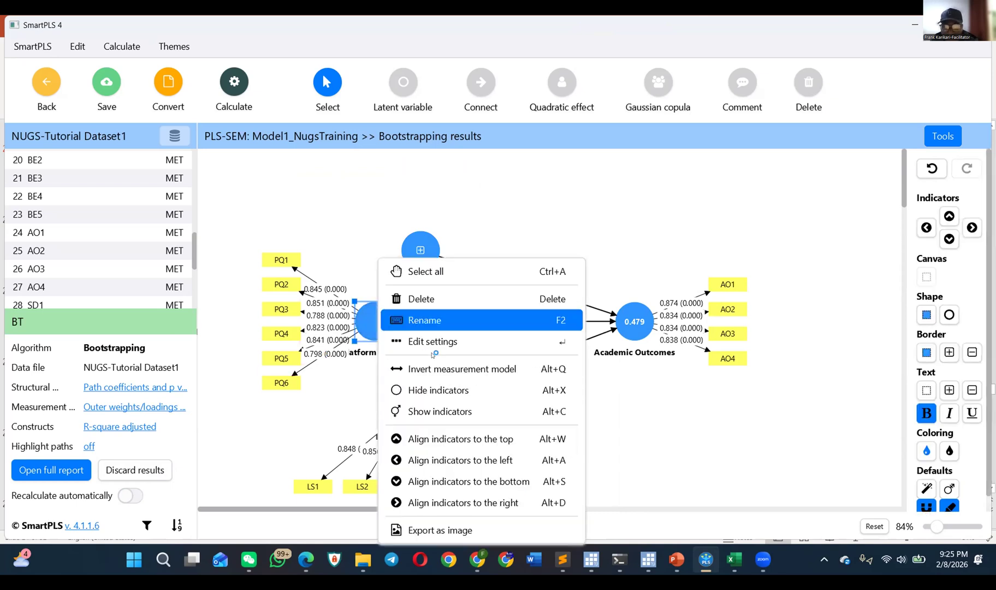
{"action": "left_click", "coordinate": [454, 389]}
{"action": "left_click", "coordinate": [411, 404]}
{"action": "right_click", "coordinate": [416, 403]}
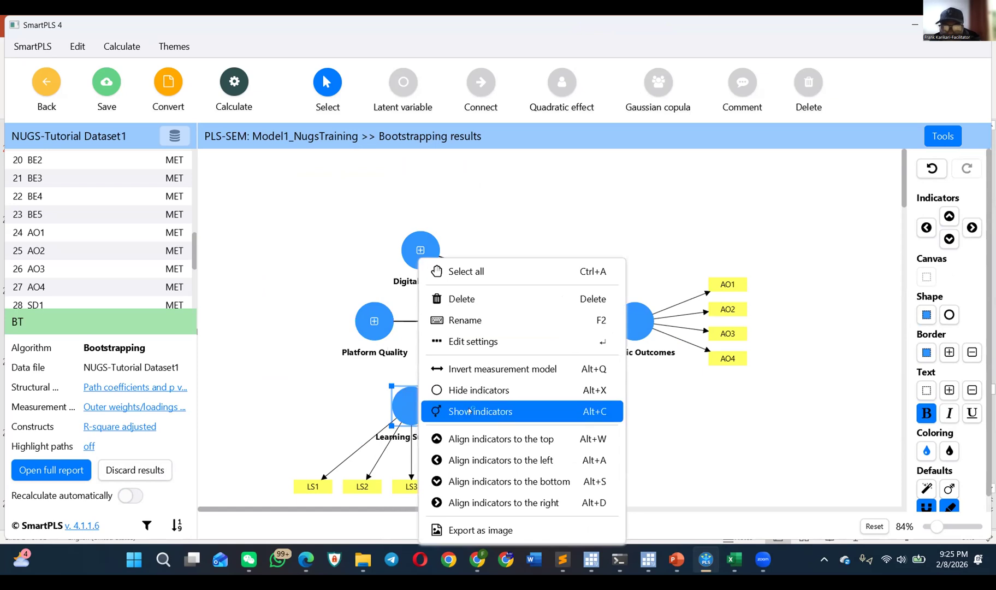
{"action": "left_click", "coordinate": [512, 389]}
Step: Try import order as indicator sorting and a margin of 130 for Academic Outcomes, closing its settings without applying them
{"action": "left_click", "coordinate": [615, 336]}
{"action": "right_click", "coordinate": [623, 334]}
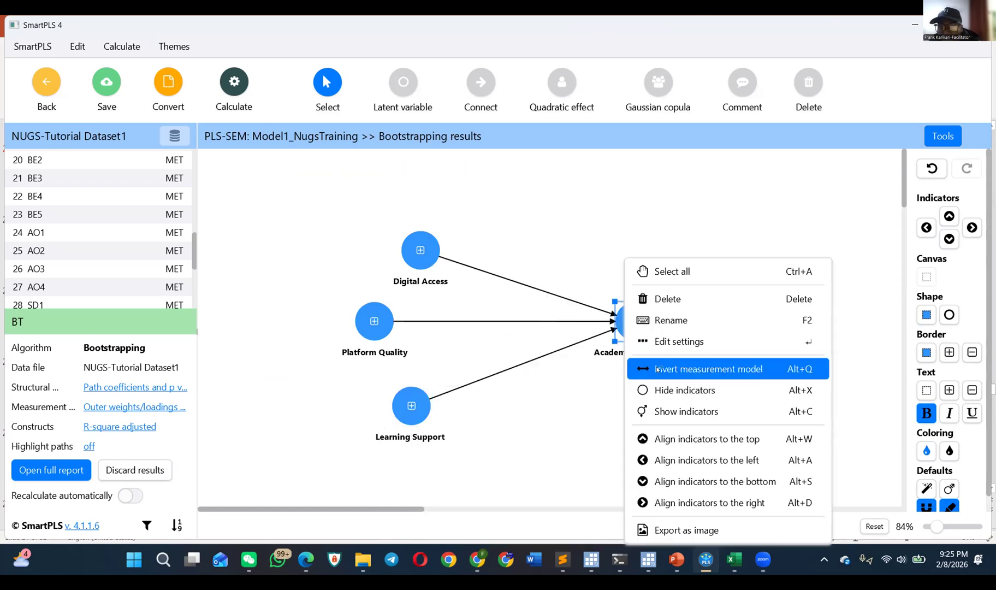
{"action": "left_click", "coordinate": [677, 342]}
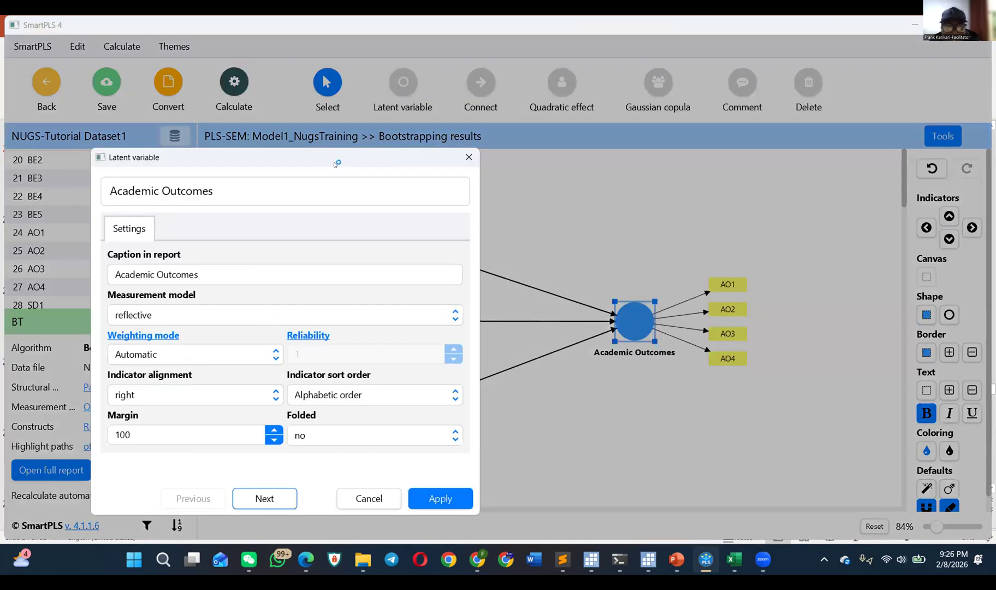
{"action": "left_click_drag", "start_coordinate": [335, 155], "coordinate": [310, 112]}
{"action": "left_click", "coordinate": [392, 345]}
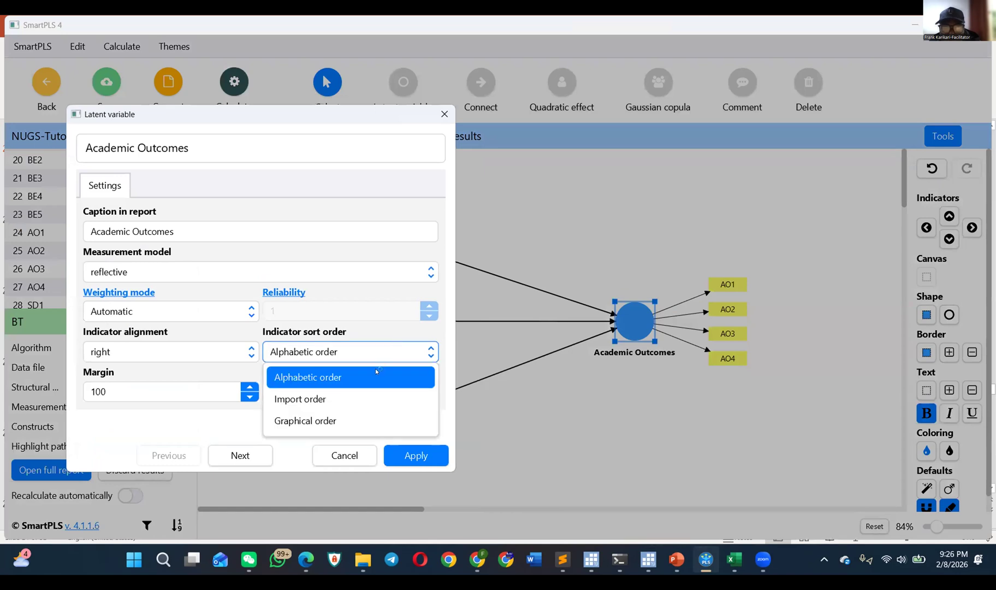
{"action": "left_click", "coordinate": [353, 401]}
{"action": "left_click", "coordinate": [363, 351]}
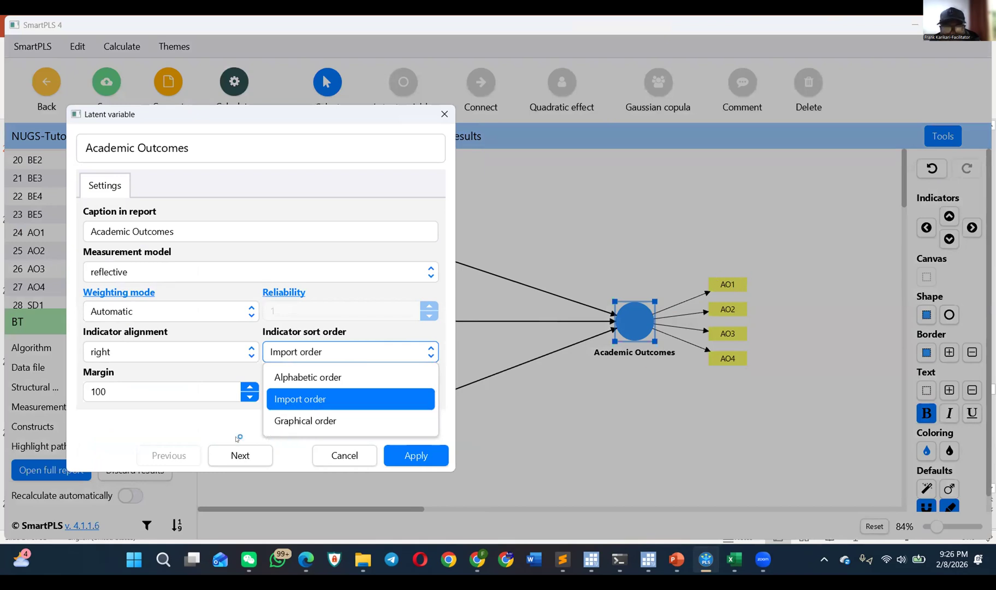
{"action": "left_click", "coordinate": [249, 387]}
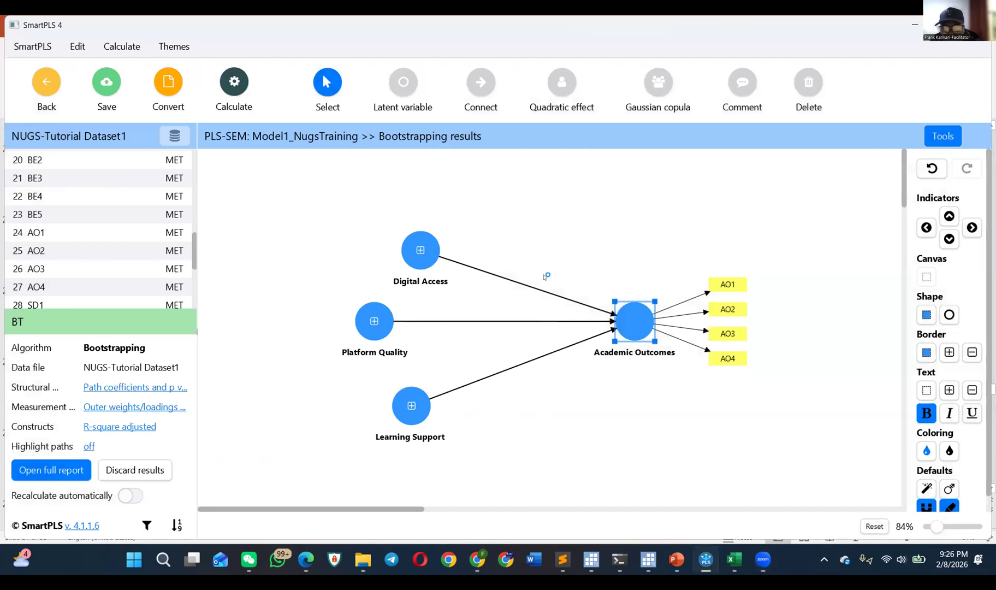
{"action": "left_click", "coordinate": [445, 113]}
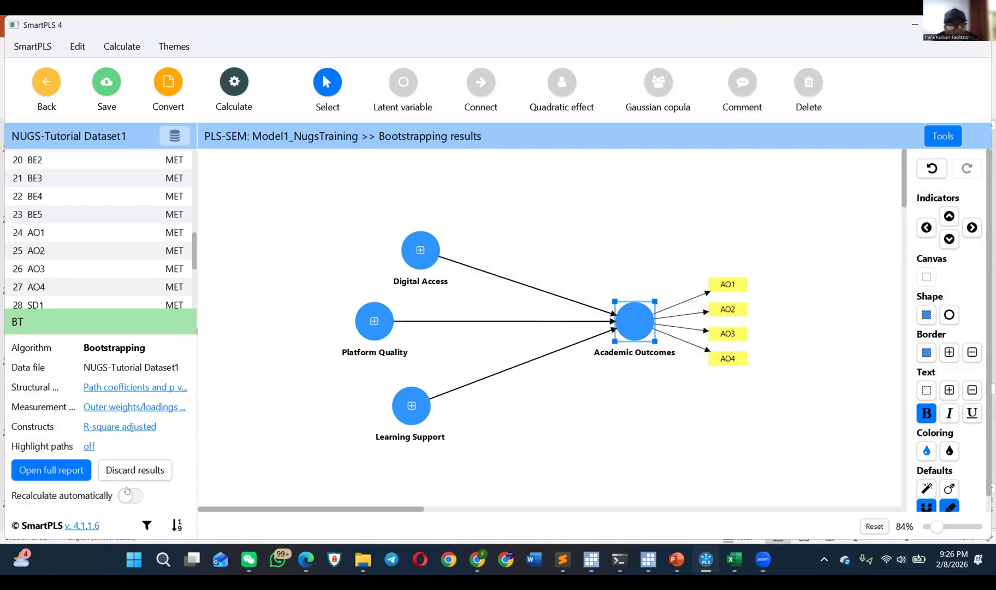
Step: Undo the hiding of indicators for Learning Support, Platform Quality and Digital Access
{"action": "left_click", "coordinate": [926, 167]}
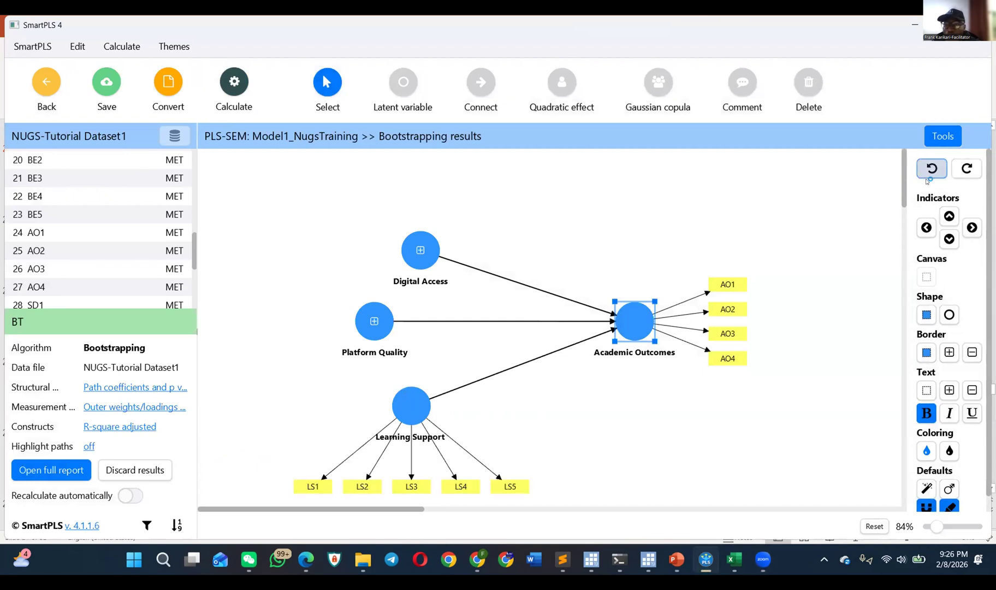
{"action": "left_click", "coordinate": [926, 166]}
{"action": "left_click", "coordinate": [926, 167]}
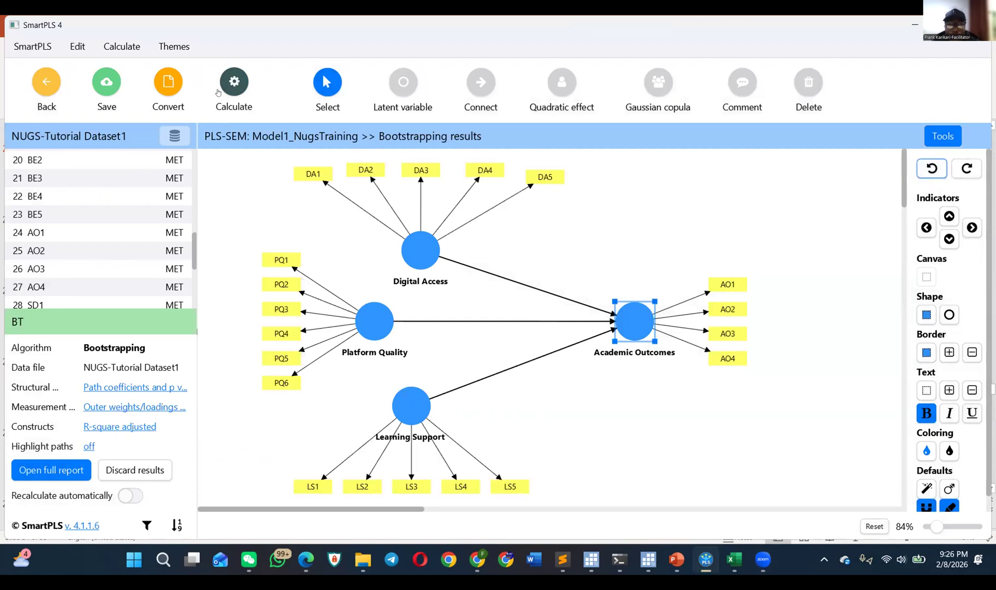
Step: Run the PLS-SEM algorithm with the Path weighting scheme, standardized results and default initial weights
{"action": "left_click", "coordinate": [234, 82]}
{"action": "left_click", "coordinate": [291, 118]}
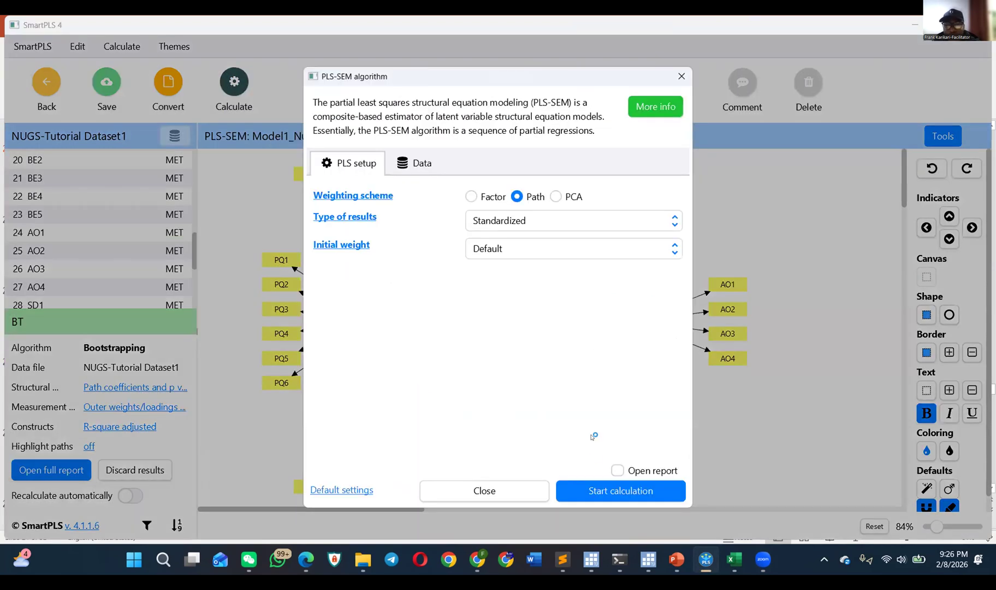
{"action": "left_click", "coordinate": [610, 487]}
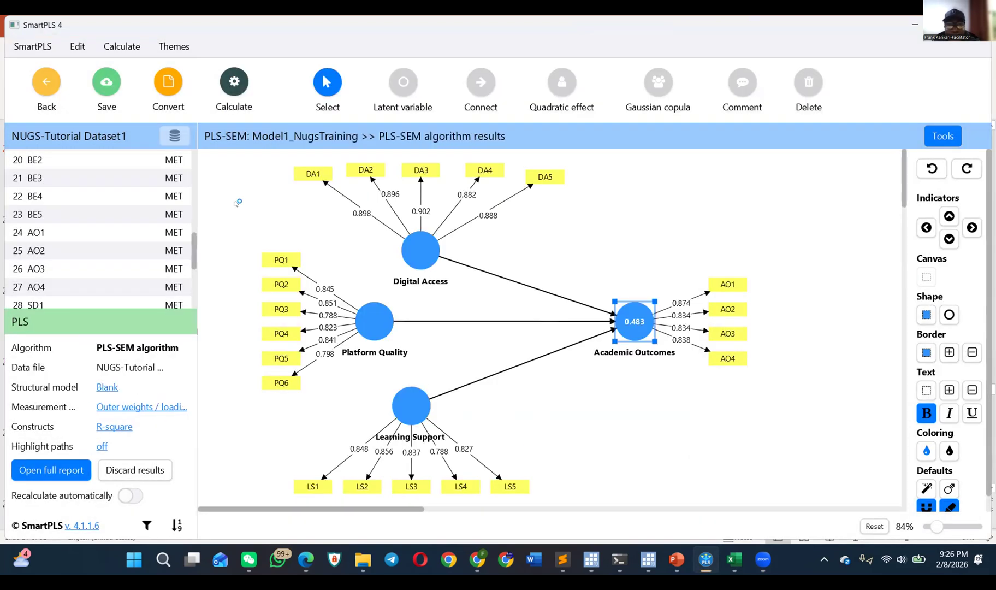
Step: Run bootstrapping with 5000 subsamples, percentile bootstrap intervals, a two-tailed test and a 0.05 significance level
{"action": "left_click", "coordinate": [234, 83]}
{"action": "left_click", "coordinate": [301, 147]}
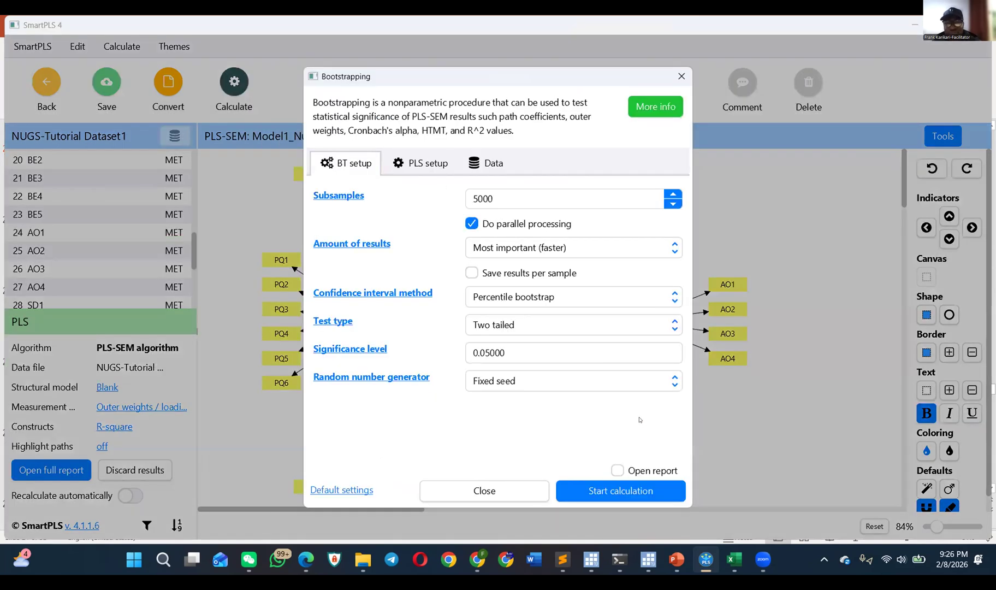
{"action": "left_click", "coordinate": [618, 484]}
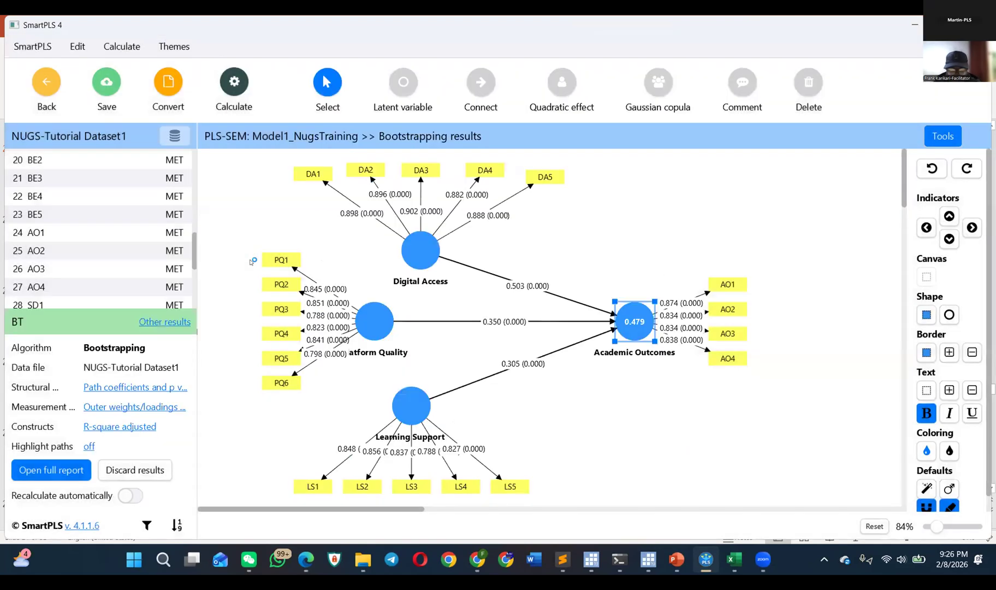
Step: Open the full bootstrapping report and shift the Platform Quality label slightly toward its indicators in the graphical output
{"action": "left_click", "coordinate": [62, 463]}
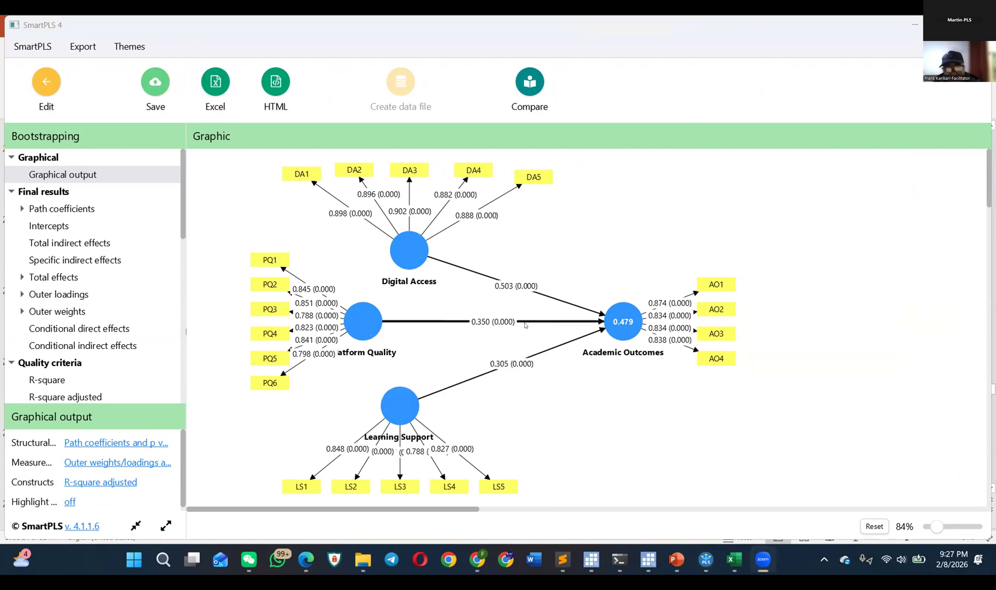
{"action": "left_click", "coordinate": [373, 354]}
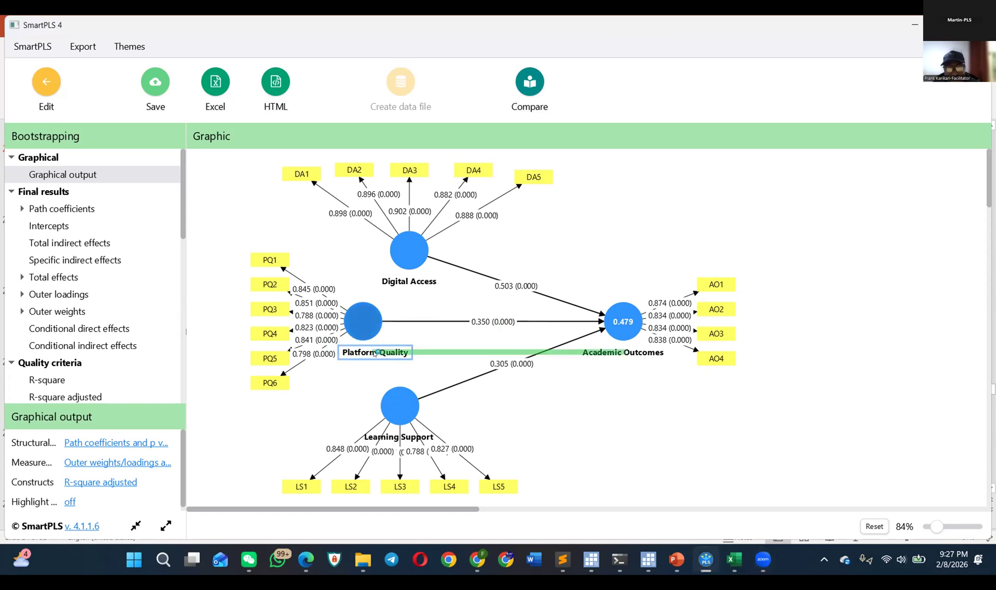
{"action": "left_click_drag", "start_coordinate": [375, 354], "coordinate": [371, 351]}
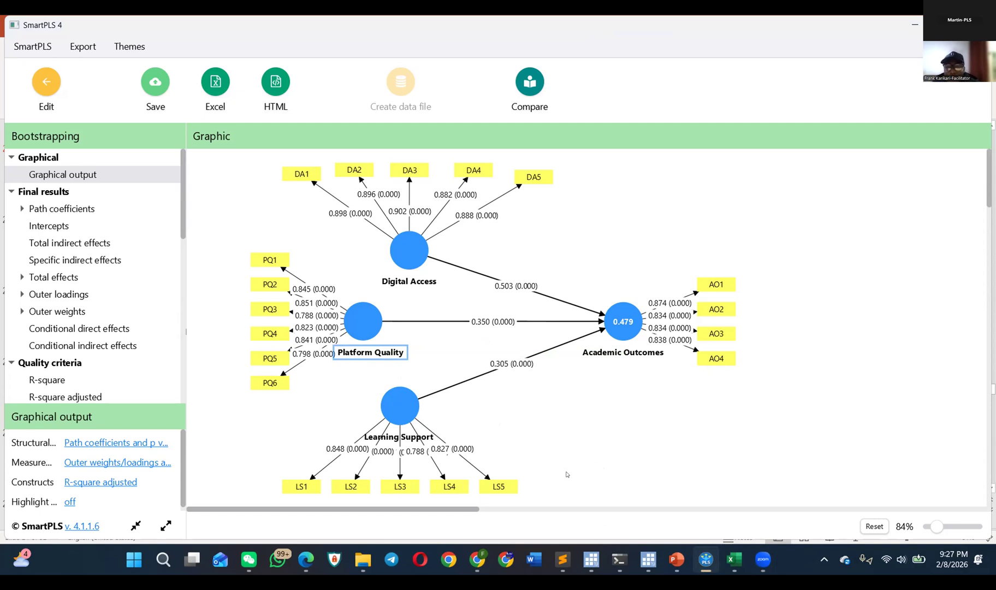
Step: Switch to Chrome and find Table 2, Construct reliability and validity, in the article on access to finance and financial management
{"action": "mouse_move", "coordinate": [482, 572]}
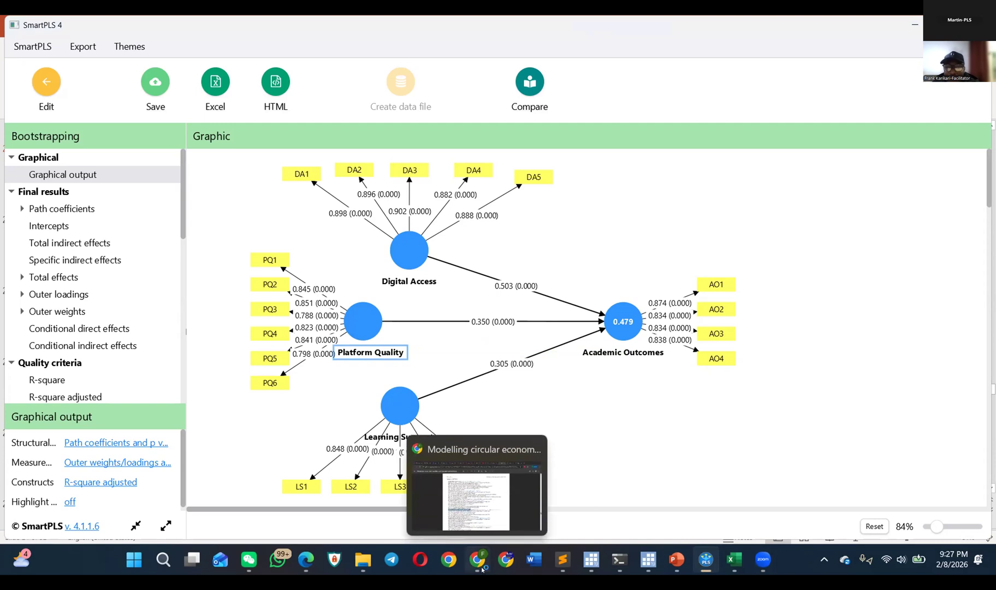
{"action": "left_click", "coordinate": [482, 572]}
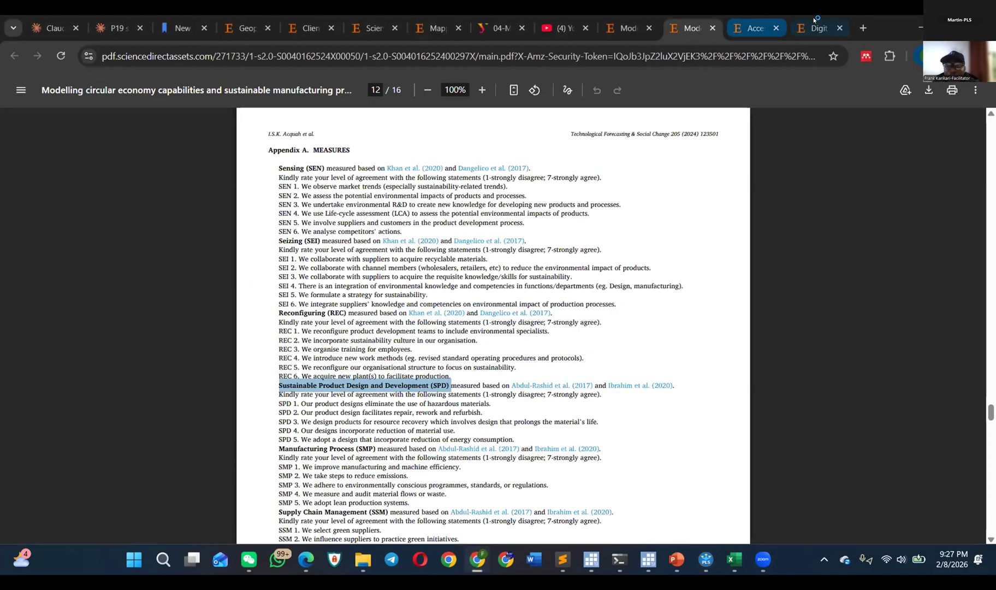
{"action": "left_click", "coordinate": [765, 20]}
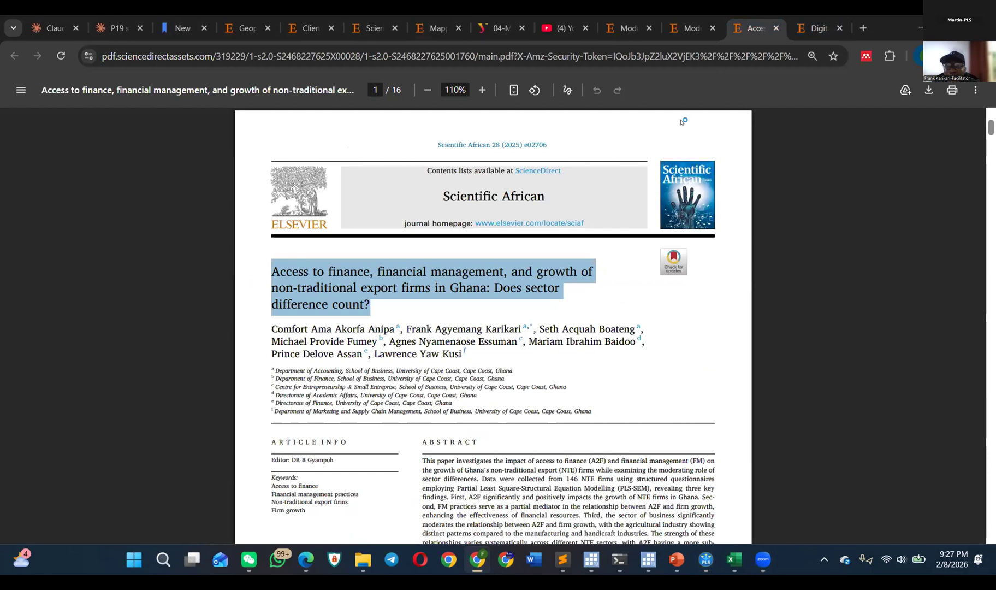
{"action": "scroll", "coordinate": [467, 393], "scroll_direction": "down", "scroll_amount": 10}
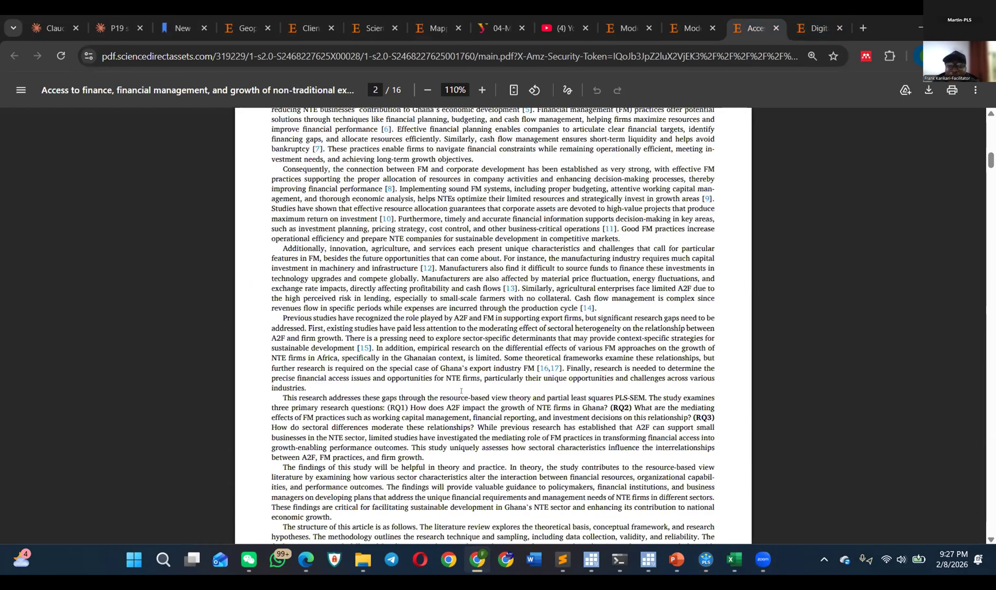
{"action": "scroll", "coordinate": [462, 391], "scroll_direction": "down", "scroll_amount": 20}
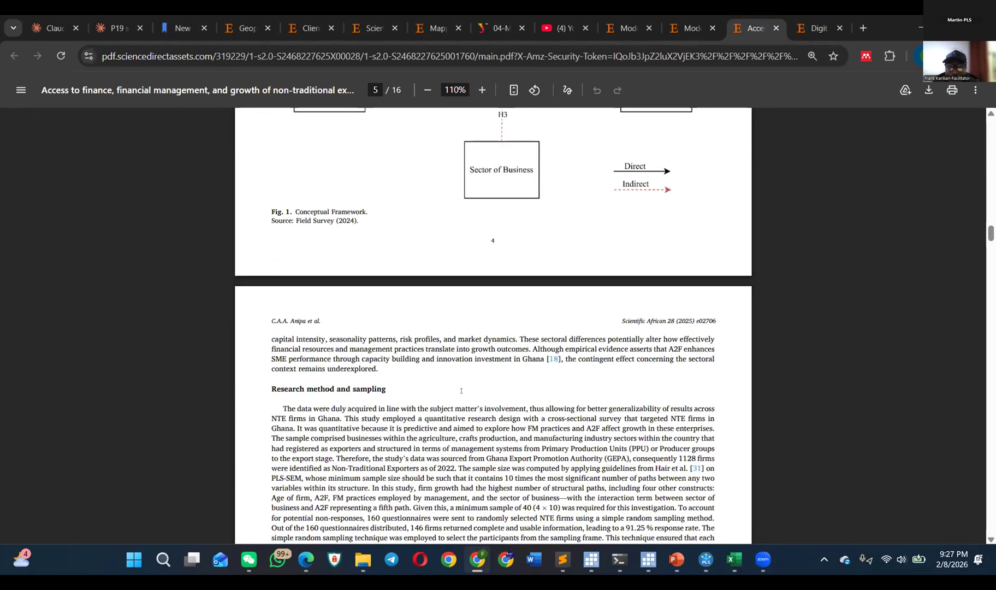
{"action": "scroll", "coordinate": [264, 229], "scroll_direction": "down", "scroll_amount": 2}
{"action": "scroll", "coordinate": [263, 229], "scroll_direction": "up", "scroll_amount": 1}
{"action": "scroll", "coordinate": [264, 228], "scroll_direction": "down", "scroll_amount": 1}
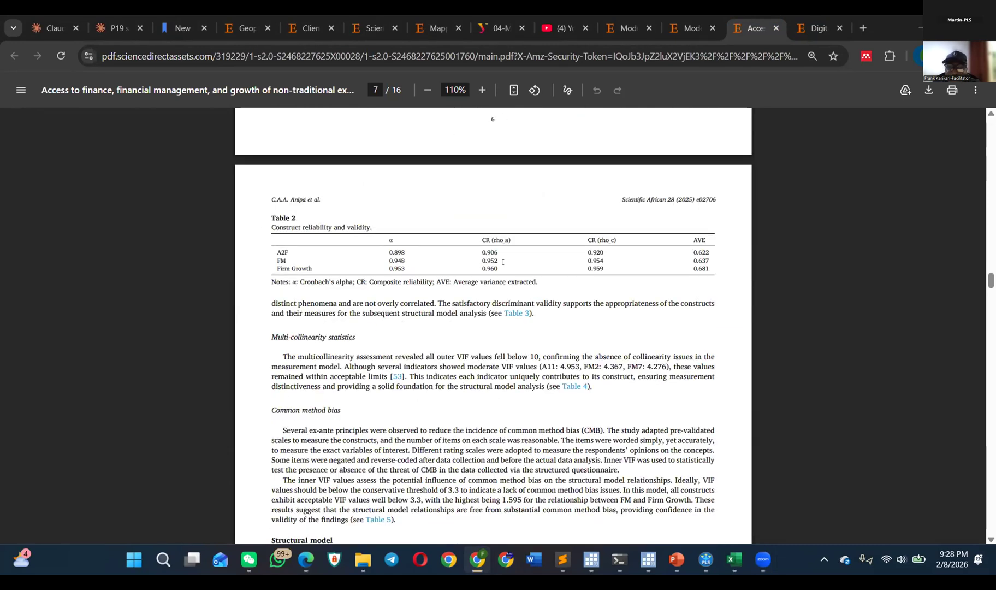
Step: Mark the construct rows of Table 2 and finally include its header row with α, CR (rho_a), CR (rho_c) and AVE
{"action": "left_click_drag", "start_coordinate": [605, 266], "coordinate": [588, 249]}
{"action": "left_click_drag", "start_coordinate": [409, 255], "coordinate": [279, 253]}
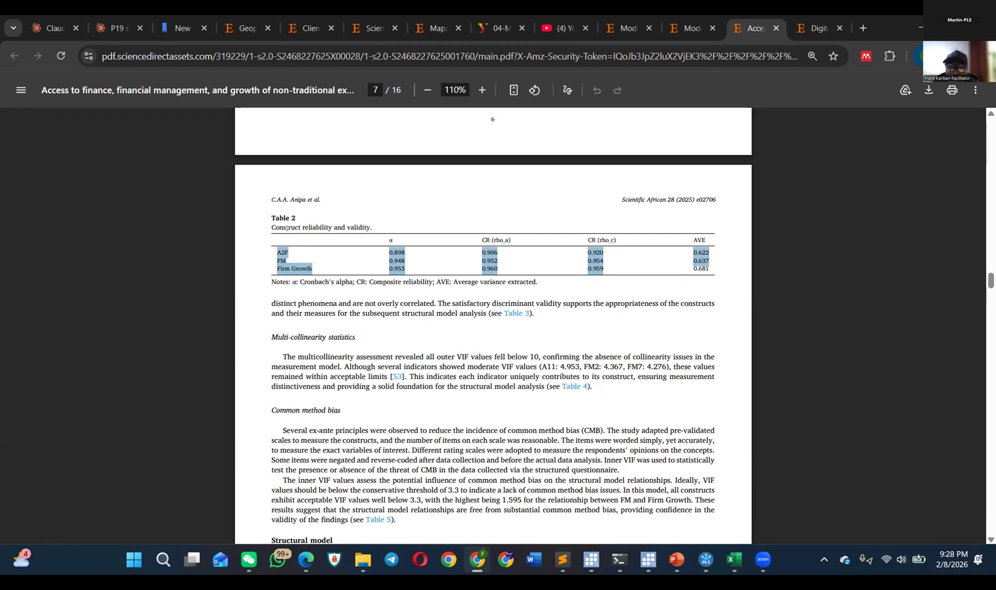
{"action": "left_click_drag", "start_coordinate": [711, 269], "coordinate": [347, 236]}
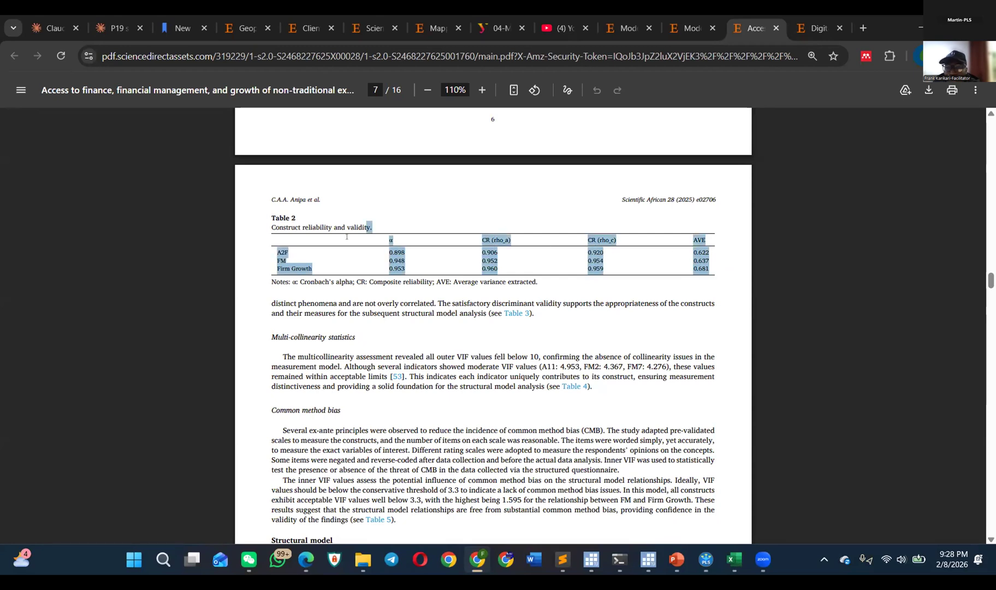
Step: Return to the circular economy capabilities article, find Table 3 on page 8 and mark its caption Measurement model results
{"action": "left_click", "coordinate": [627, 27]}
{"action": "left_click", "coordinate": [689, 28]}
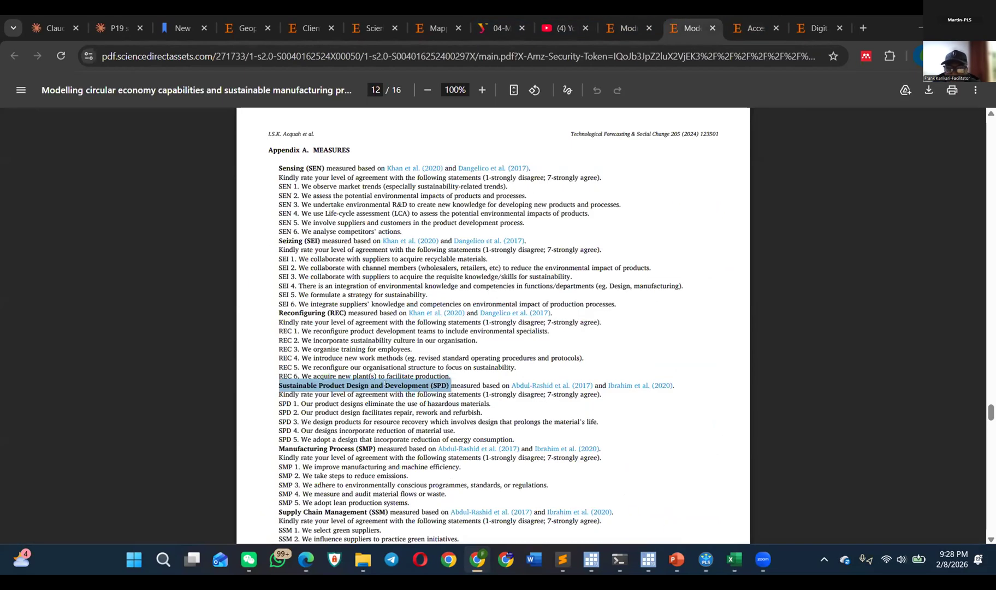
{"action": "scroll", "coordinate": [377, 377], "scroll_direction": "up", "scroll_amount": 20}
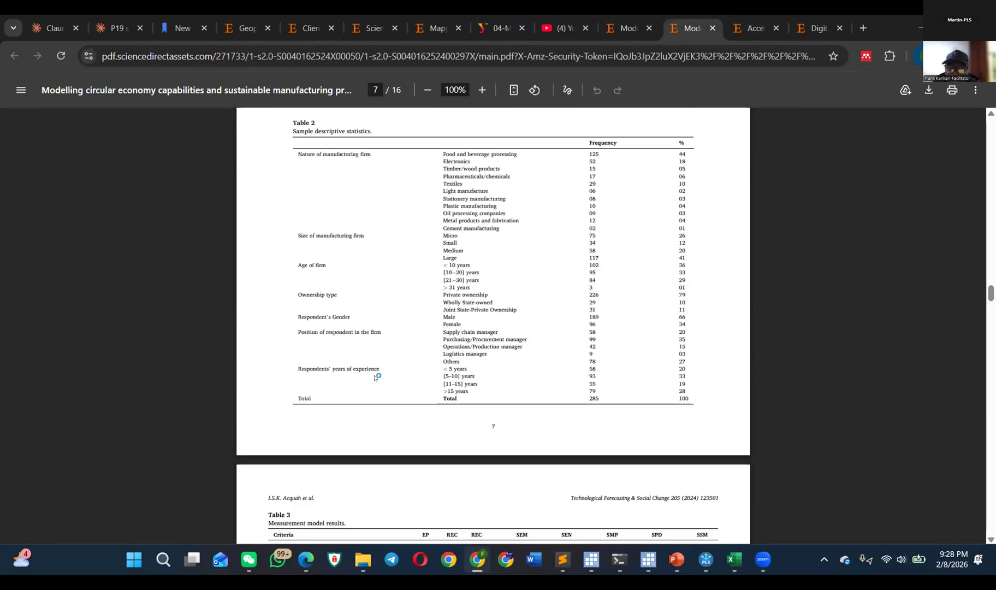
{"action": "scroll", "coordinate": [412, 342], "scroll_direction": "up", "scroll_amount": 6}
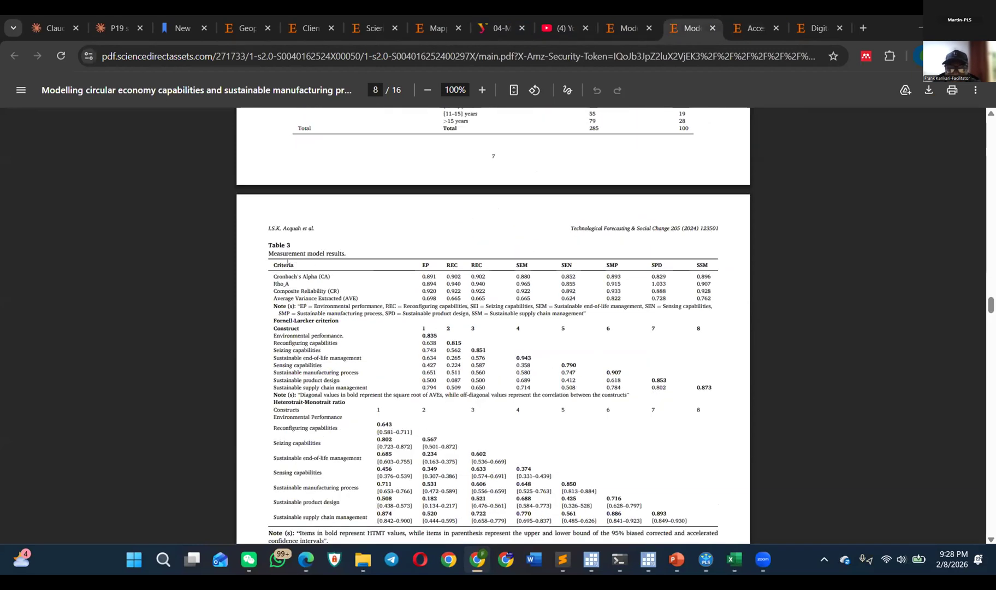
{"action": "left_click_drag", "start_coordinate": [265, 253], "coordinate": [343, 244]}
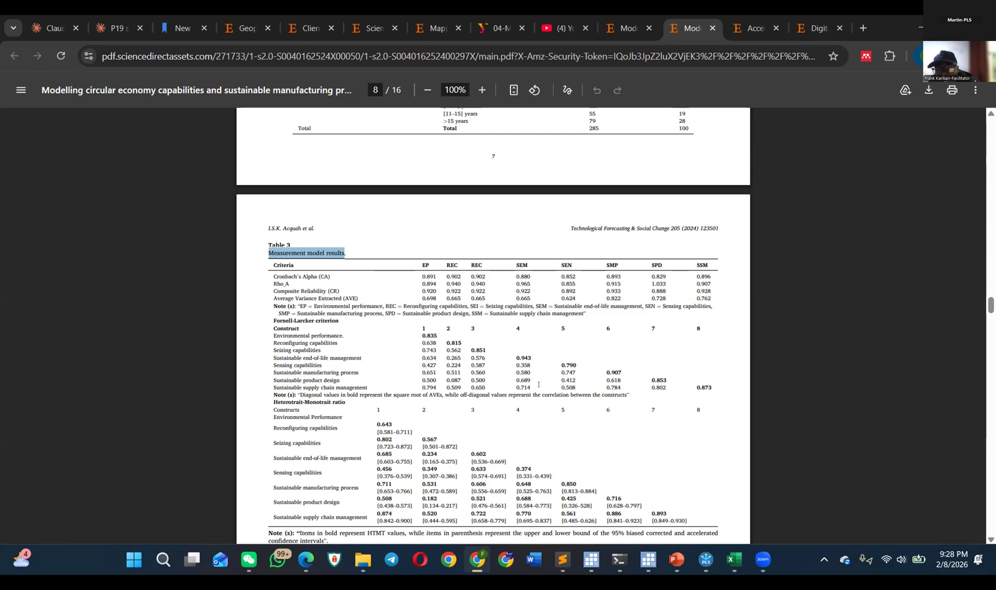
{"action": "scroll", "coordinate": [539, 385], "scroll_direction": "down", "scroll_amount": 1}
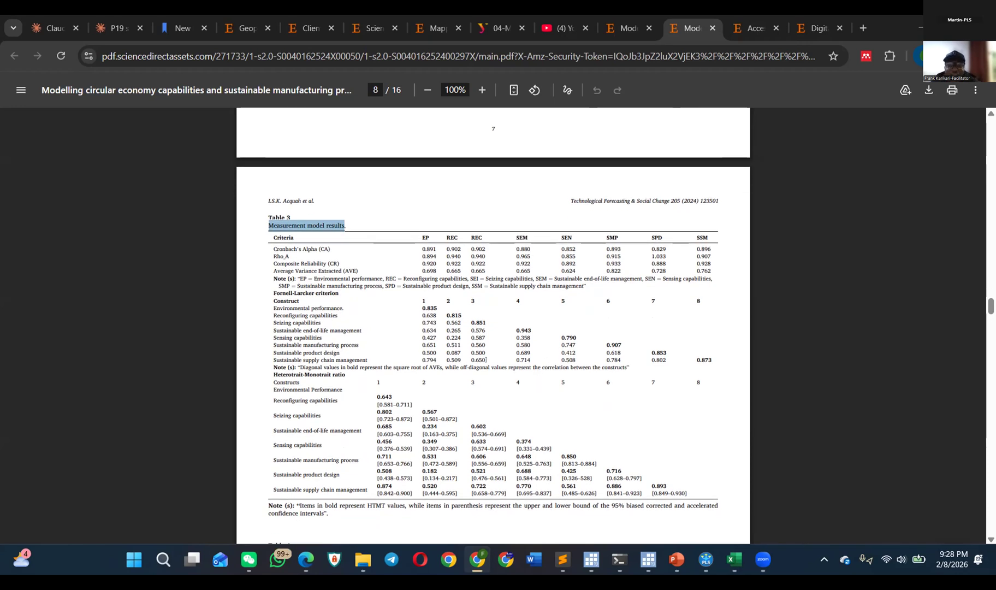
Step: Mark the Cronbach's Alpha, Rho_A, Composite Reliability and AVE rows of Table 3 and the construct headings above them
{"action": "left_click_drag", "start_coordinate": [272, 246], "coordinate": [334, 252]}
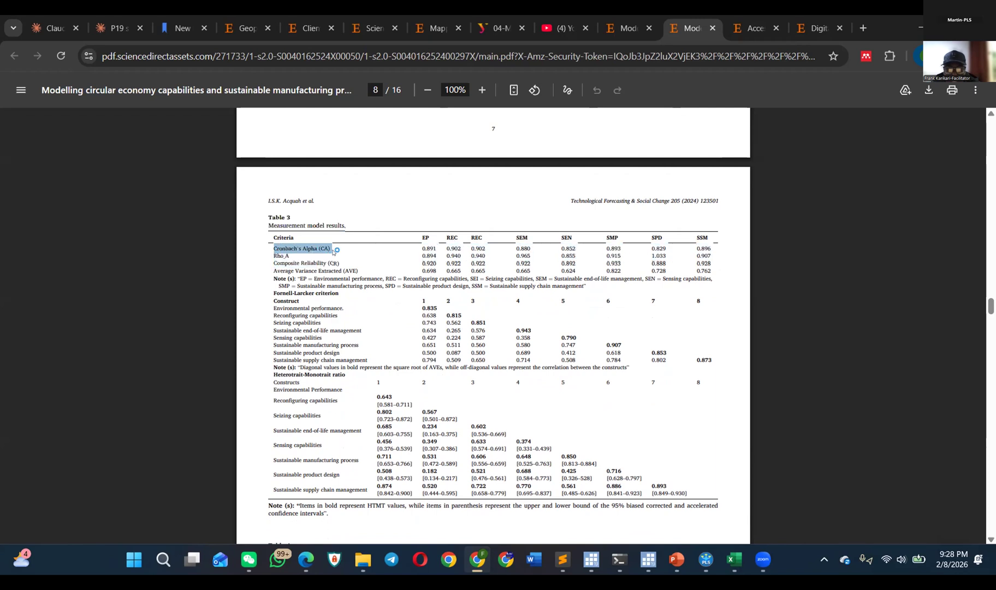
{"action": "scroll", "coordinate": [333, 251], "scroll_direction": "up", "scroll_amount": 2}
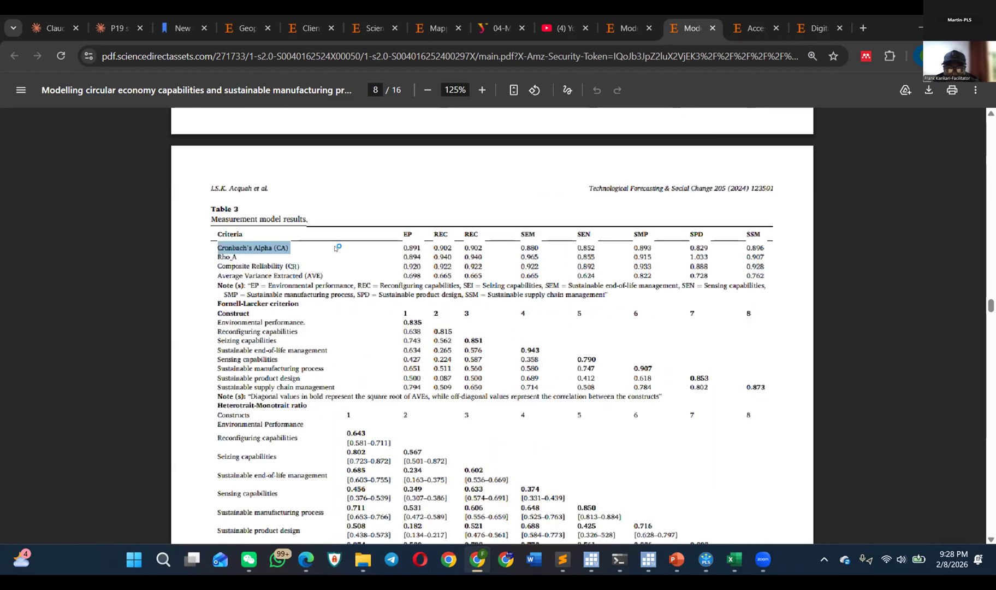
{"action": "left_click", "coordinate": [245, 255]}
{"action": "left_click_drag", "start_coordinate": [244, 259], "coordinate": [768, 277]}
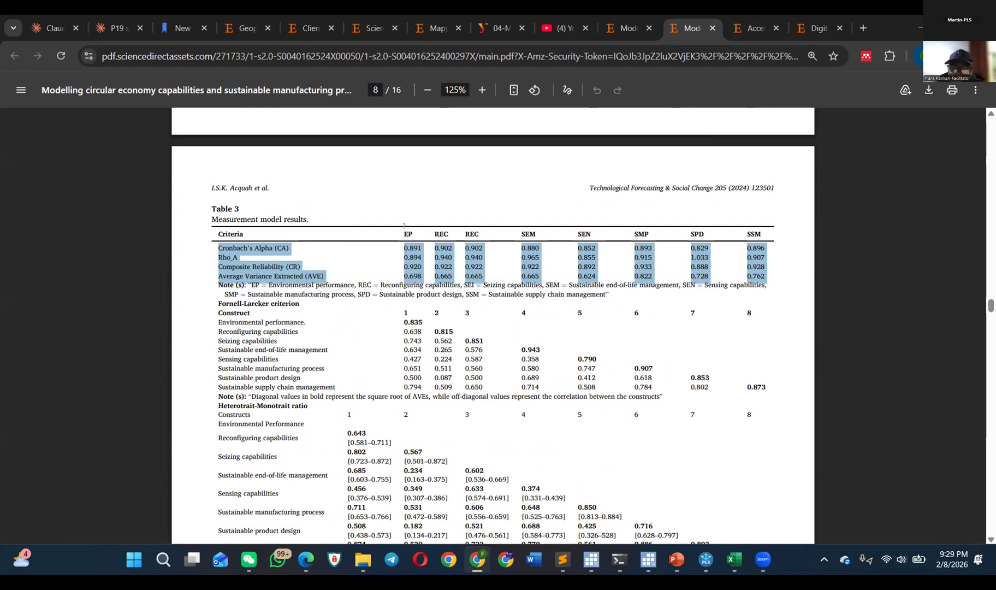
{"action": "left_click_drag", "start_coordinate": [404, 225], "coordinate": [742, 252]}
Step: Mark the Fornell-Larcker criterion matrix and the Heterotrait-Monotrait ratio matrix of Table 3 in the circular economy capabilities article
{"action": "left_click_drag", "start_coordinate": [218, 322], "coordinate": [270, 320]}
{"action": "left_click_drag", "start_coordinate": [212, 302], "coordinate": [648, 388]}
{"action": "scroll", "coordinate": [305, 354], "scroll_direction": "down", "scroll_amount": 5}
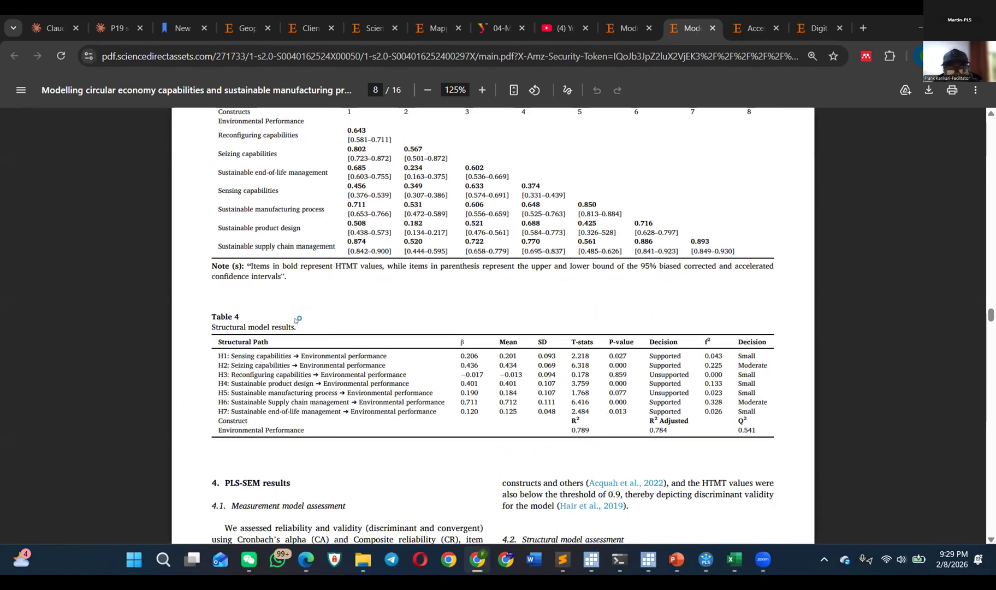
{"action": "scroll", "coordinate": [295, 321], "scroll_direction": "up", "scroll_amount": 3}
{"action": "left_click_drag", "start_coordinate": [218, 254], "coordinate": [735, 402]}
{"action": "scroll", "coordinate": [324, 410], "scroll_direction": "up", "scroll_amount": 5}
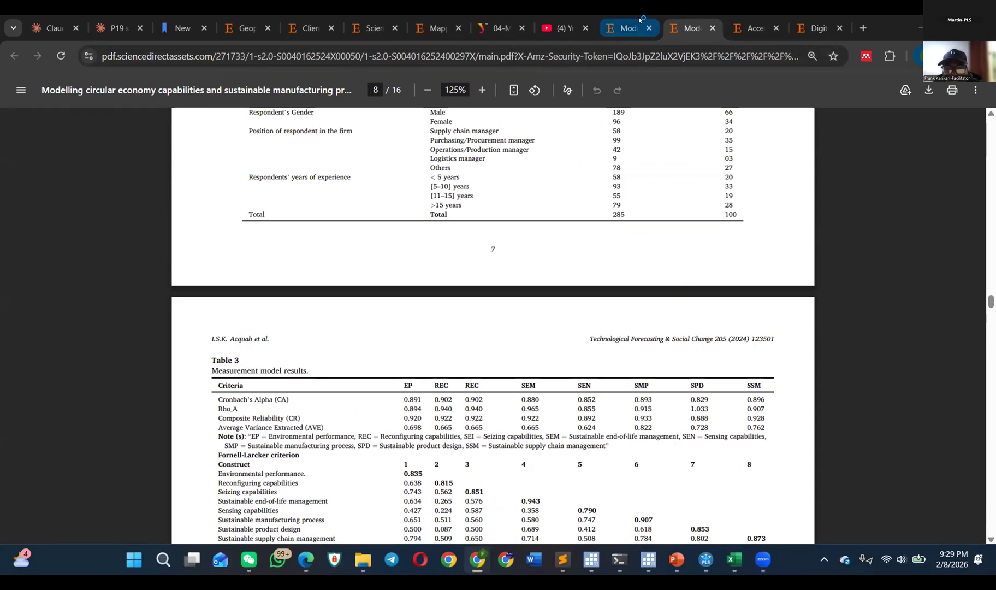
Step: Switch to the access to finance article, find Table 3, HTMT ratio, on page 7 and mark all its construct pair rows
{"action": "left_click", "coordinate": [756, 28]}
{"action": "scroll", "coordinate": [509, 263], "scroll_direction": "up", "scroll_amount": 3}
{"action": "scroll", "coordinate": [686, 288], "scroll_direction": "down", "scroll_amount": 3}
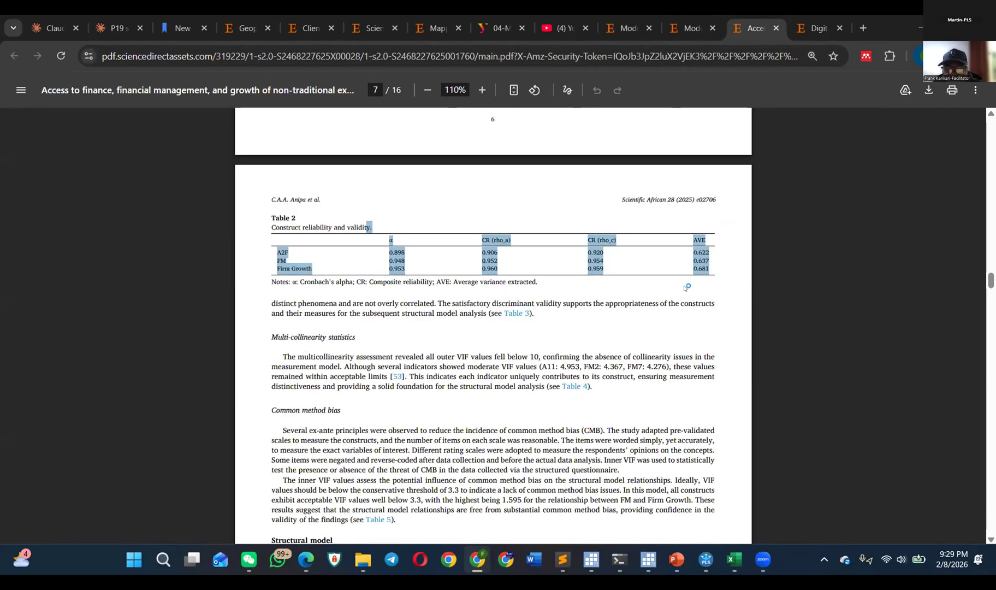
{"action": "scroll", "coordinate": [686, 288], "scroll_direction": "down", "scroll_amount": 8}
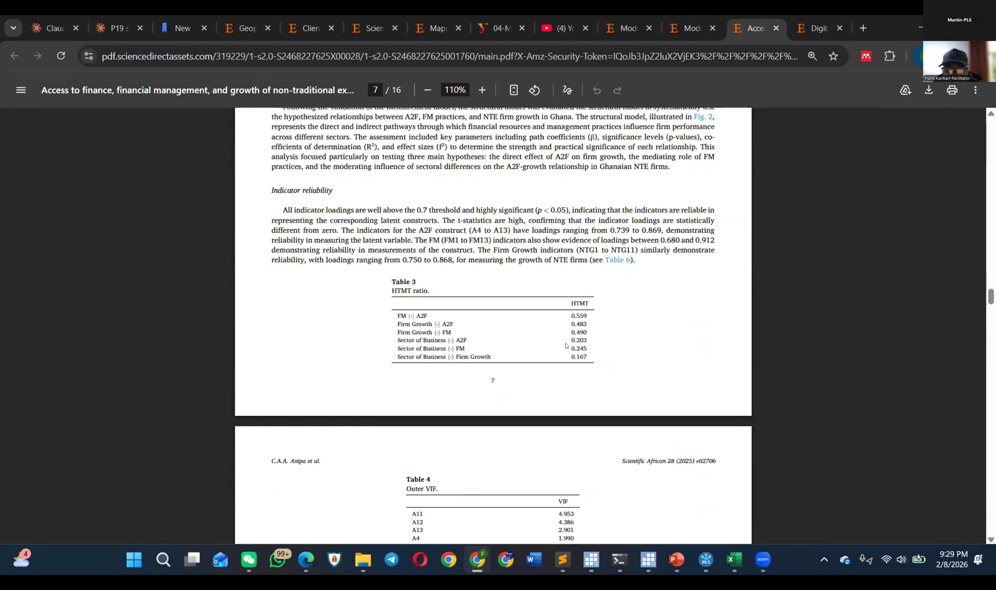
{"action": "left_click_drag", "start_coordinate": [588, 357], "coordinate": [396, 314]}
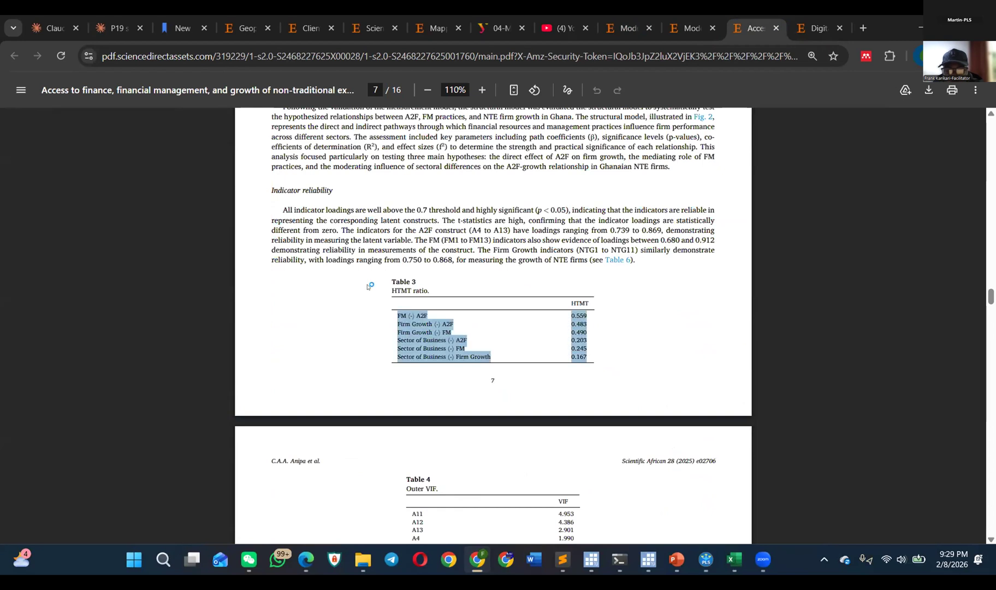
Step: Go back to Table 2, Construct reliability and validity, and mark its construct rows together with the AVE heading
{"action": "scroll", "coordinate": [471, 296], "scroll_direction": "up", "scroll_amount": 5}
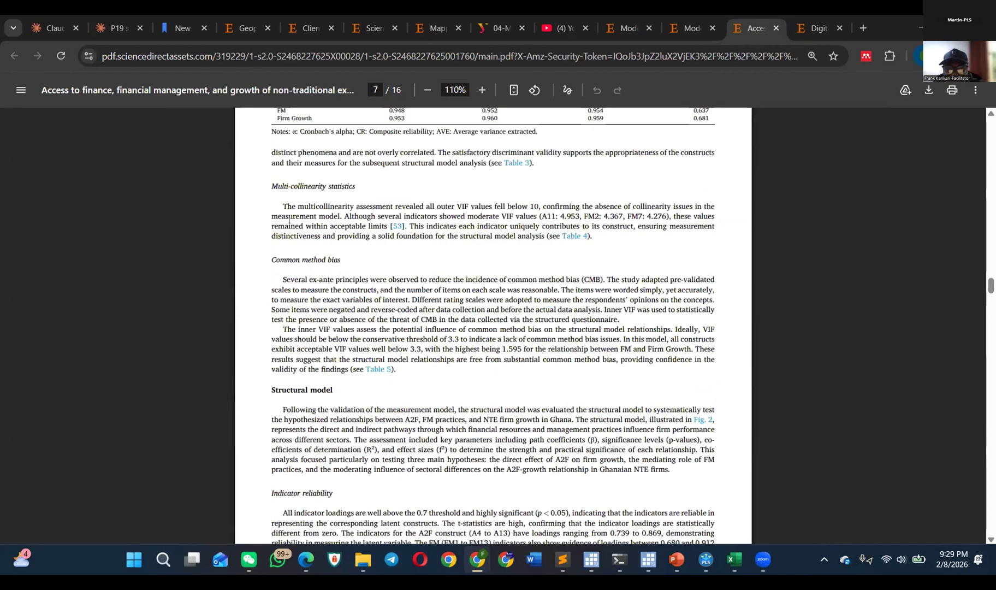
{"action": "scroll", "coordinate": [290, 218], "scroll_direction": "up", "scroll_amount": 3}
{"action": "left_click_drag", "start_coordinate": [710, 271], "coordinate": [688, 236]}
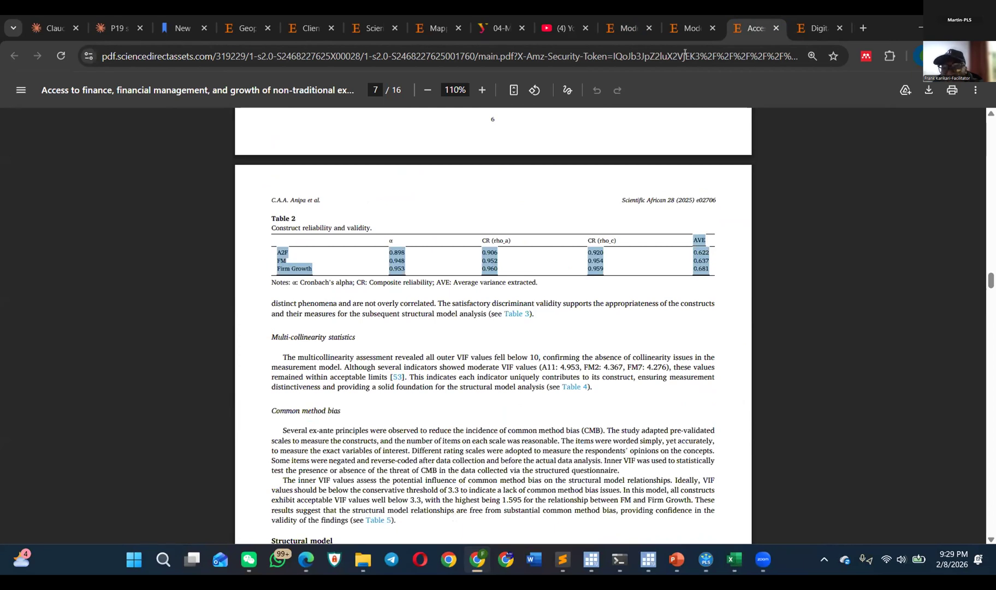
Step: Open the digital transformation and green practices article and examine its structural model, hypothesis testing and mediation sections, conceptual framework and abstract
{"action": "left_click", "coordinate": [809, 22]}
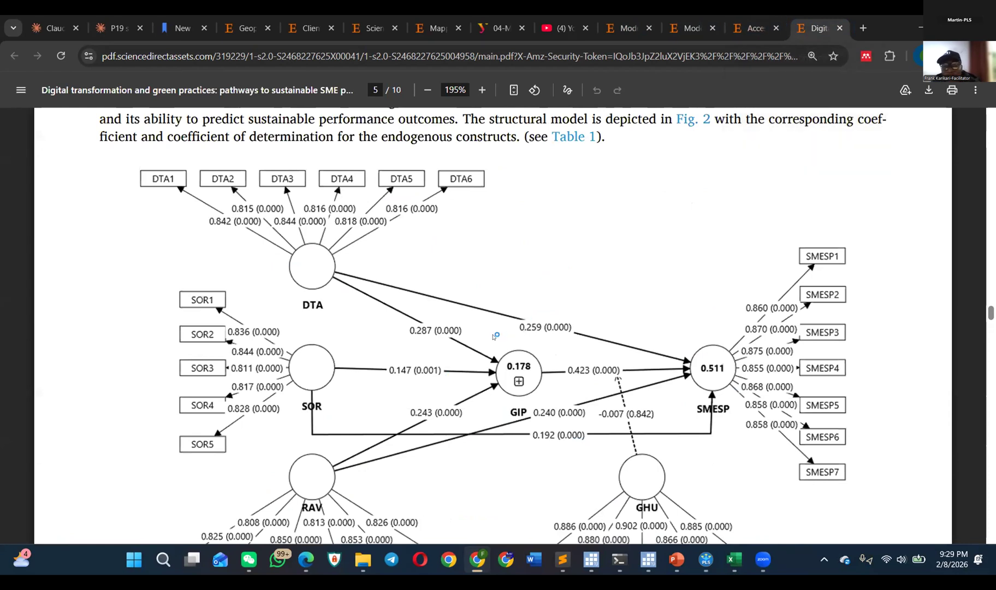
{"action": "scroll", "coordinate": [494, 335], "scroll_direction": "down", "scroll_amount": 2}
{"action": "scroll", "coordinate": [480, 336], "scroll_direction": "down", "scroll_amount": 10}
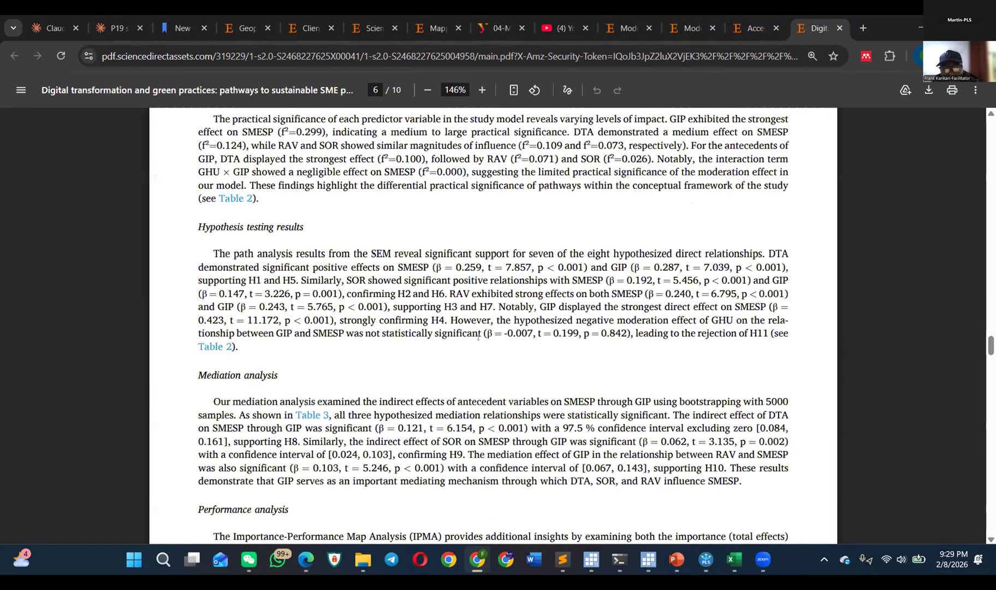
{"action": "scroll", "coordinate": [477, 344], "scroll_direction": "down", "scroll_amount": 2}
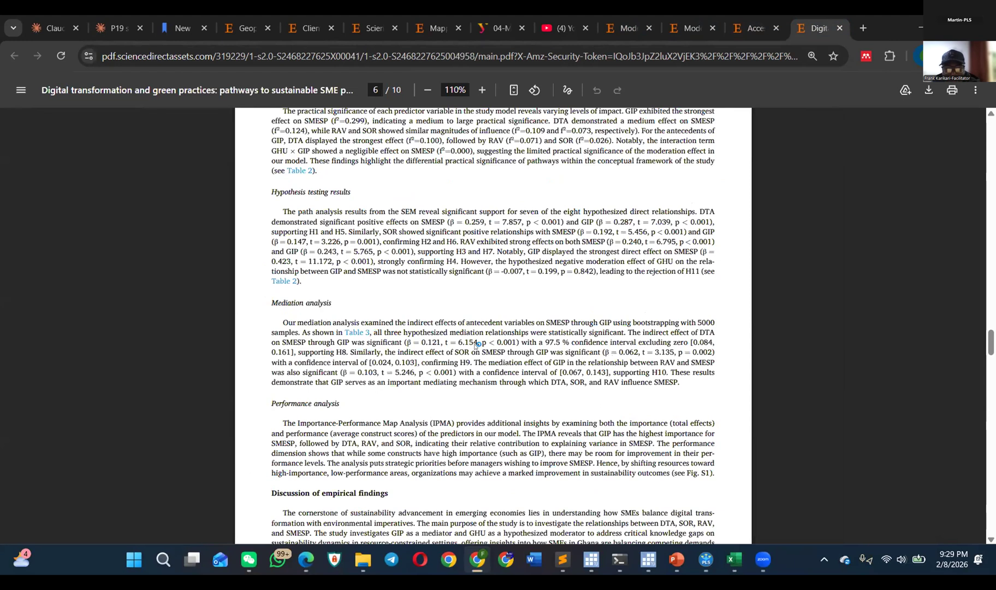
{"action": "scroll", "coordinate": [477, 345], "scroll_direction": "up", "scroll_amount": 15}
{"action": "scroll", "coordinate": [477, 344], "scroll_direction": "up", "scroll_amount": 8}
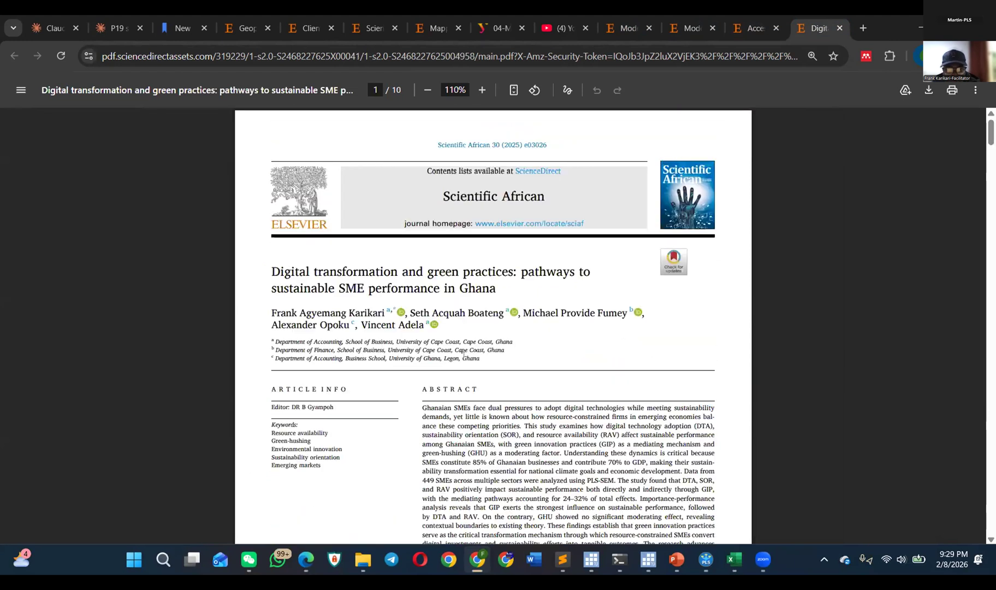
{"action": "scroll", "coordinate": [463, 355], "scroll_direction": "down", "scroll_amount": 9}
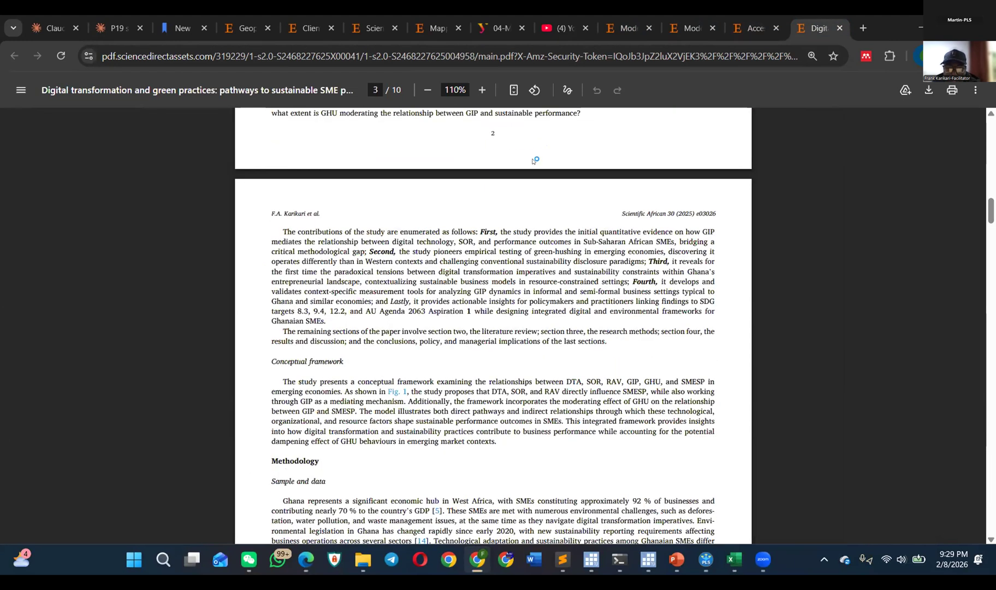
{"action": "scroll", "coordinate": [534, 160], "scroll_direction": "down", "scroll_amount": 5}
{"action": "scroll", "coordinate": [363, 293], "scroll_direction": "up", "scroll_amount": 3}
{"action": "scroll", "coordinate": [363, 294], "scroll_direction": "up", "scroll_amount": 10}
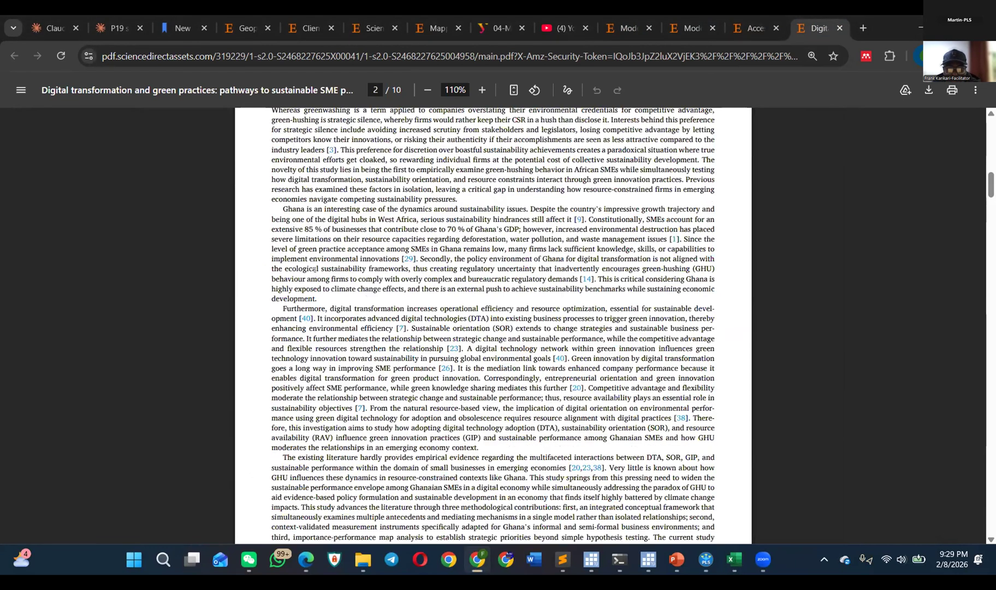
{"action": "scroll", "coordinate": [313, 273], "scroll_direction": "up", "scroll_amount": 10}
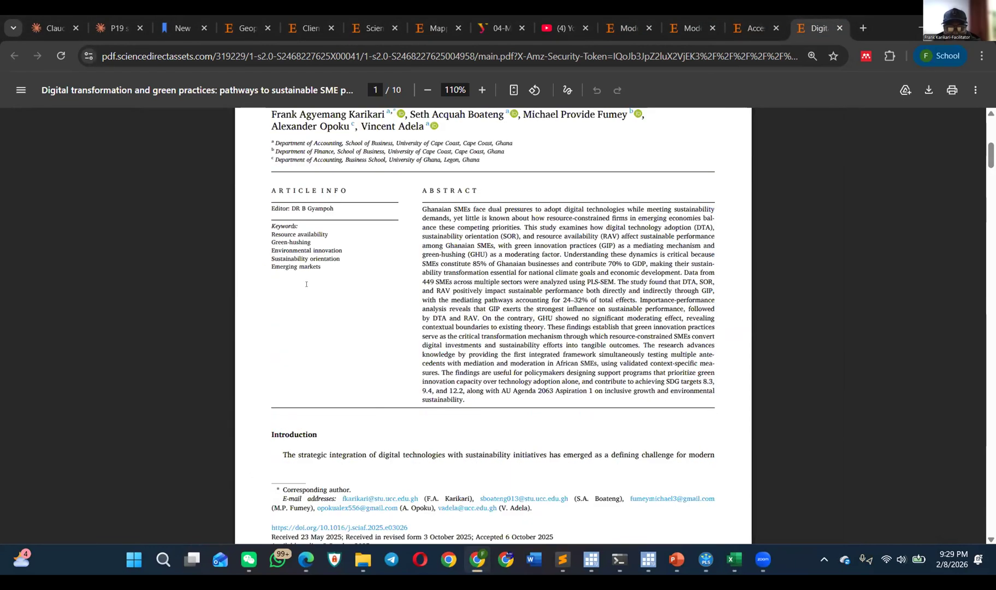
Step: Mark two short passages in the digital transformation article and examine the Fig. 2 indicator loadings on page 5
{"action": "scroll", "coordinate": [307, 284], "scroll_direction": "down", "scroll_amount": 10}
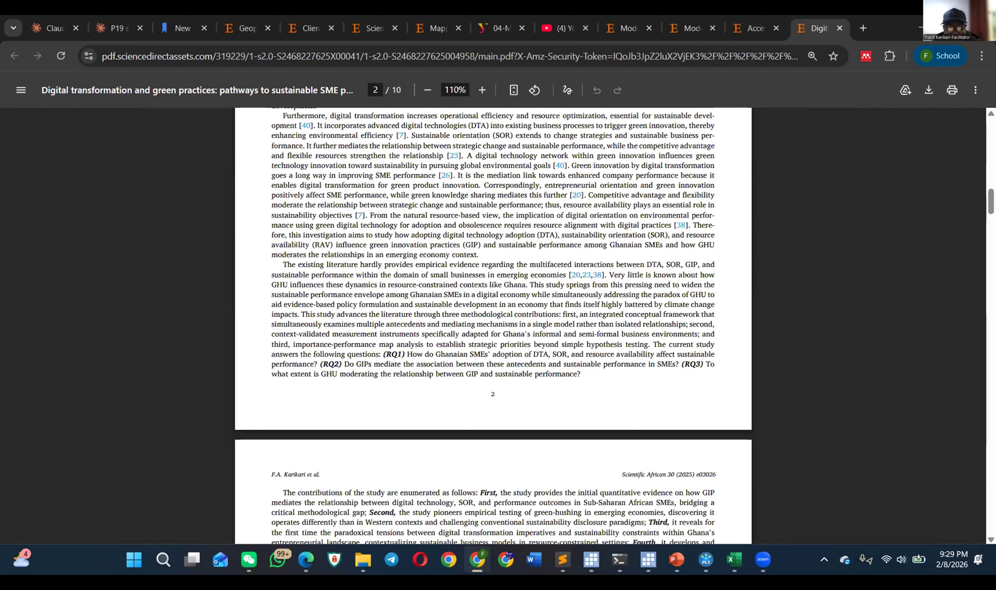
{"action": "scroll", "coordinate": [295, 244], "scroll_direction": "down", "scroll_amount": 8}
{"action": "left_click_drag", "start_coordinate": [276, 210], "coordinate": [341, 211]}
{"action": "left_click_drag", "start_coordinate": [321, 310], "coordinate": [271, 310]}
{"action": "scroll", "coordinate": [426, 236], "scroll_direction": "down", "scroll_amount": 20}
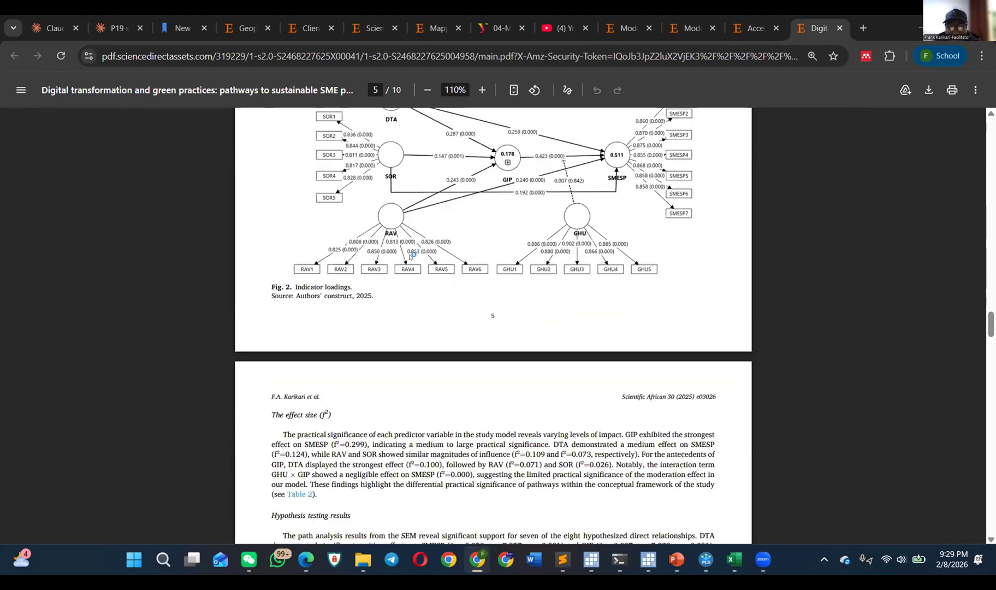
Step: Look through the policy implications and references, and mark the Supplementary materials statement on page 9 up to its DOI link
{"action": "scroll", "coordinate": [411, 254], "scroll_direction": "down", "scroll_amount": 10}
{"action": "scroll", "coordinate": [407, 262], "scroll_direction": "down", "scroll_amount": 10}
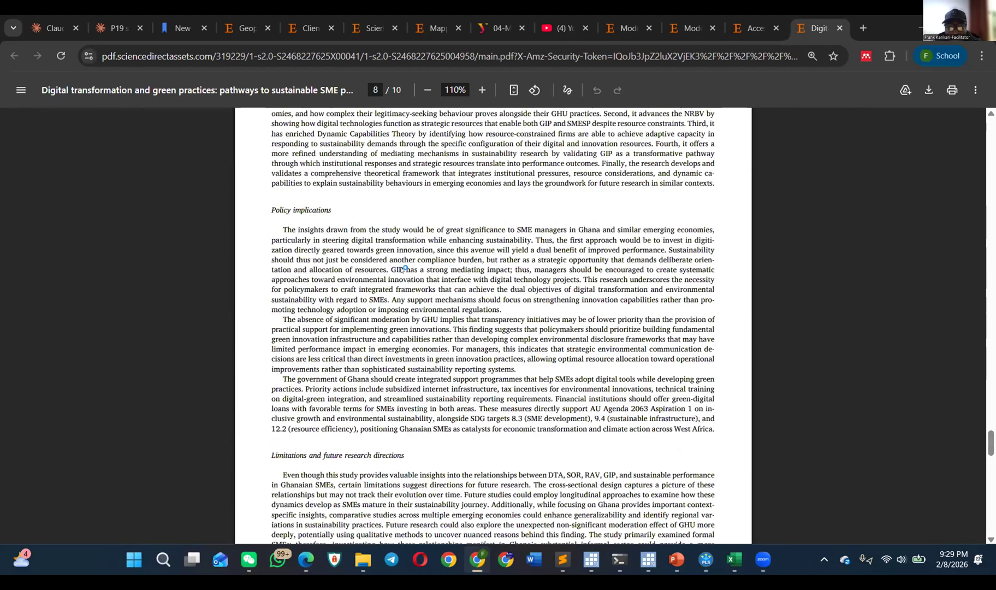
{"action": "scroll", "coordinate": [394, 295], "scroll_direction": "down", "scroll_amount": 15}
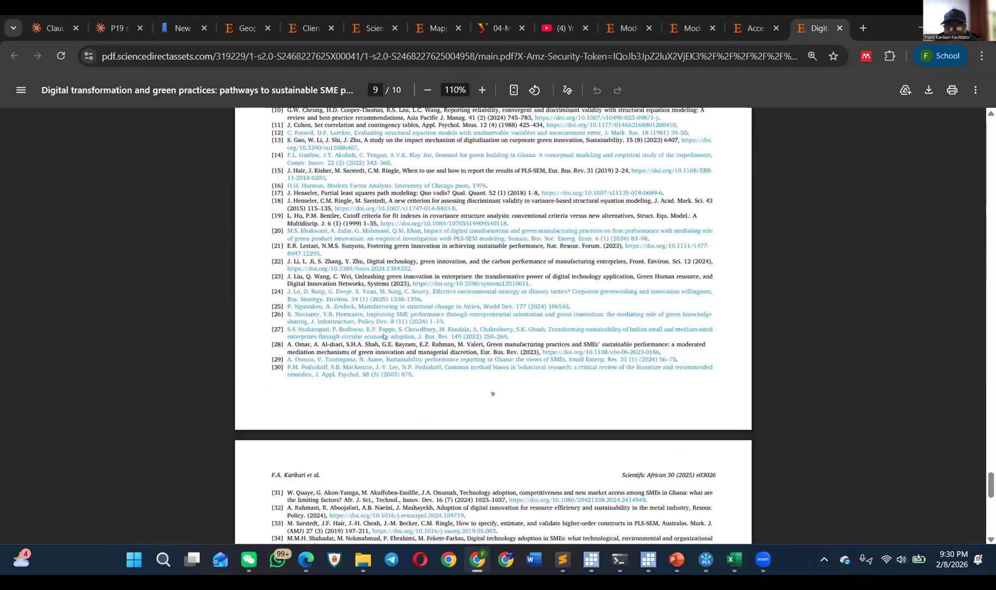
{"action": "scroll", "coordinate": [380, 334], "scroll_direction": "up", "scroll_amount": 12}
{"action": "scroll", "coordinate": [376, 333], "scroll_direction": "down", "scroll_amount": 7}
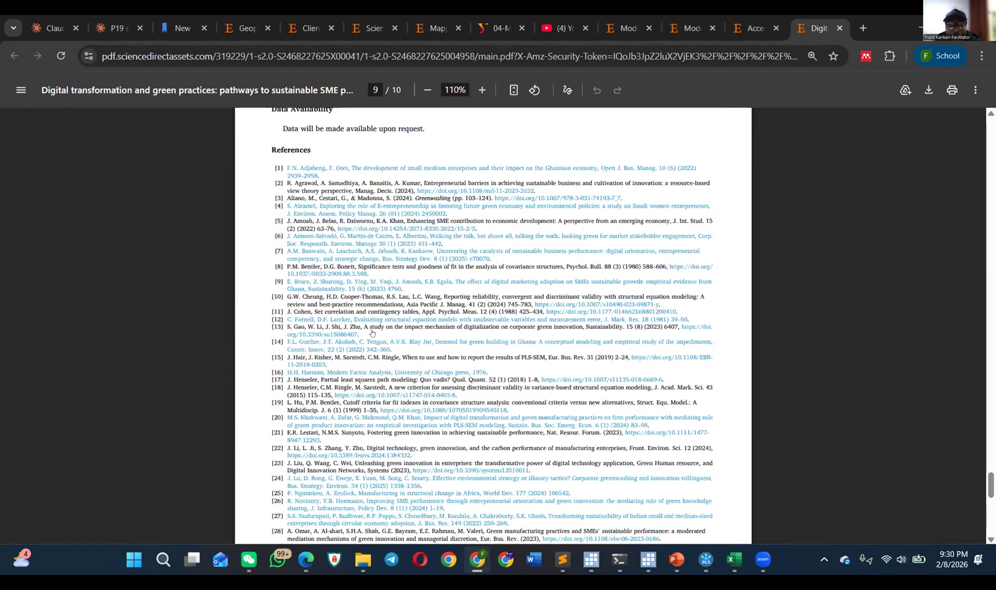
{"action": "scroll", "coordinate": [372, 332], "scroll_direction": "down", "scroll_amount": 3}
{"action": "scroll", "coordinate": [453, 290], "scroll_direction": "up", "scroll_amount": 2}
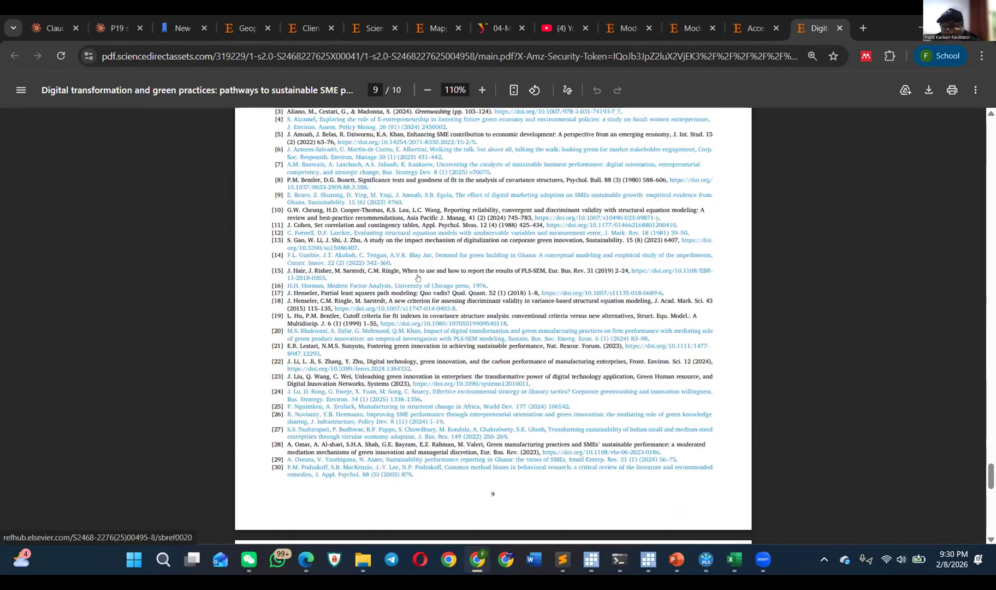
{"action": "scroll", "coordinate": [415, 281], "scroll_direction": "down", "scroll_amount": 5}
{"action": "scroll", "coordinate": [366, 342], "scroll_direction": "down", "scroll_amount": 3}
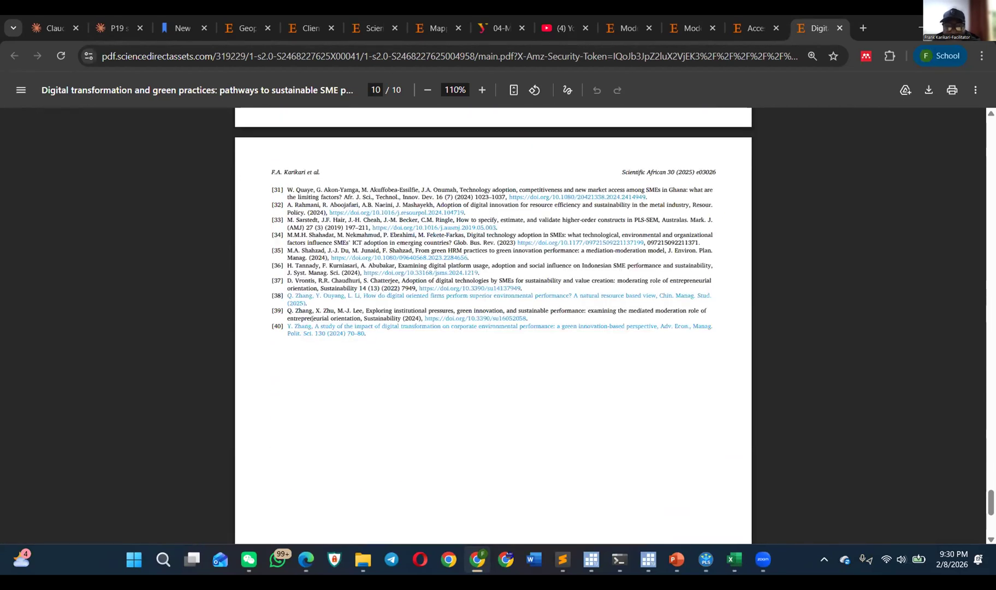
{"action": "scroll", "coordinate": [287, 303], "scroll_direction": "up", "scroll_amount": 8}
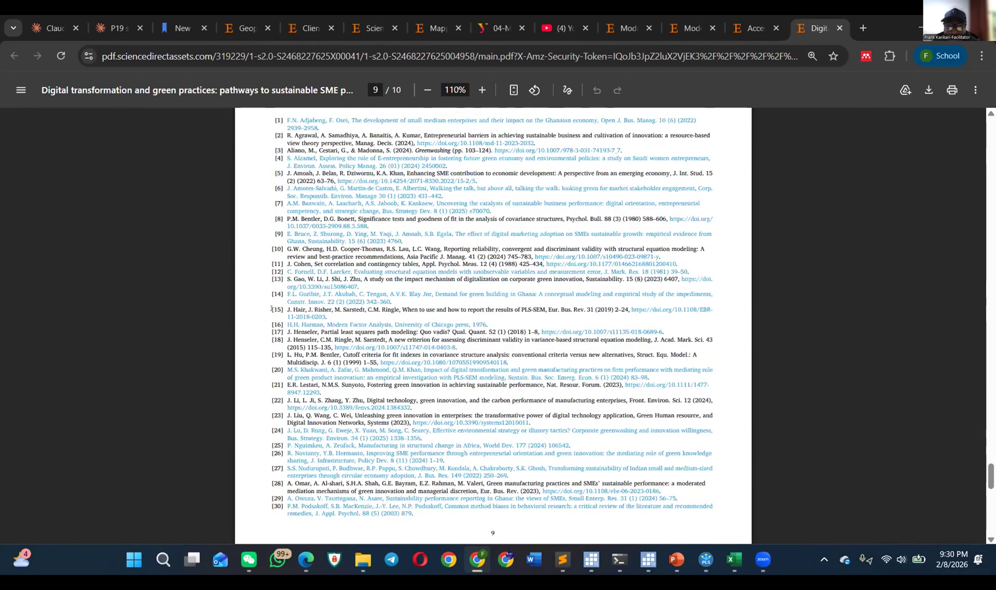
{"action": "scroll", "coordinate": [272, 309], "scroll_direction": "up", "scroll_amount": 6}
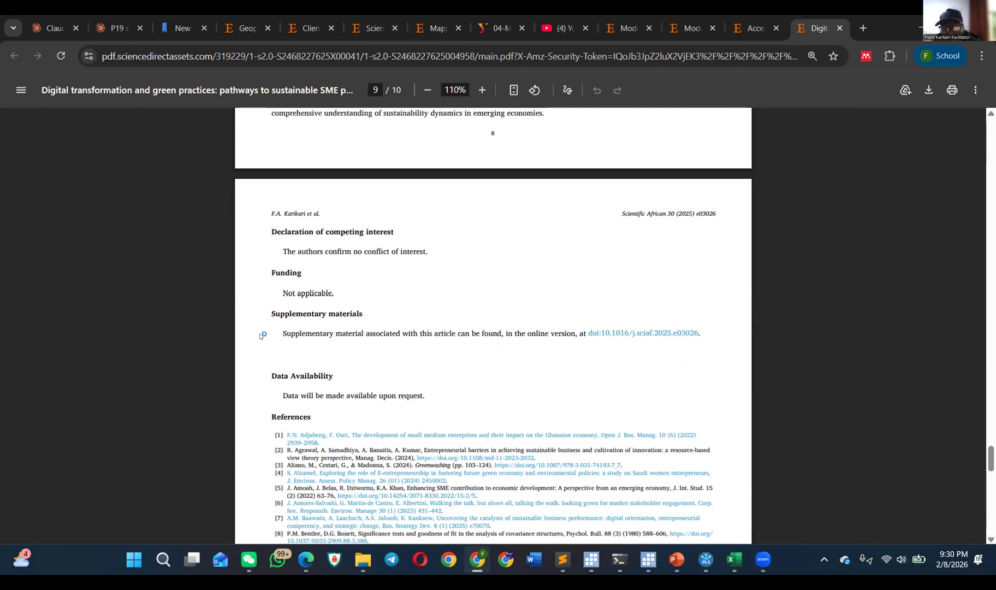
{"action": "left_click_drag", "start_coordinate": [286, 337], "coordinate": [577, 338]}
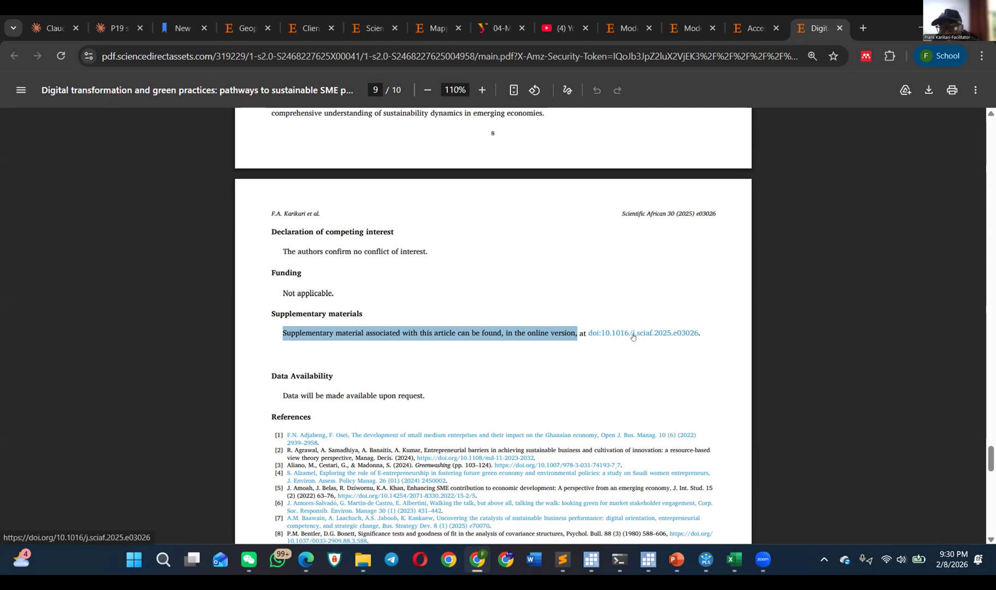
Step: Look back through the limitations, conclusion and discussion to Table 2, Hypotheses results, and Table 3, Mediation test analysis results, on page 7
{"action": "scroll", "coordinate": [426, 344], "scroll_direction": "up", "scroll_amount": 5}
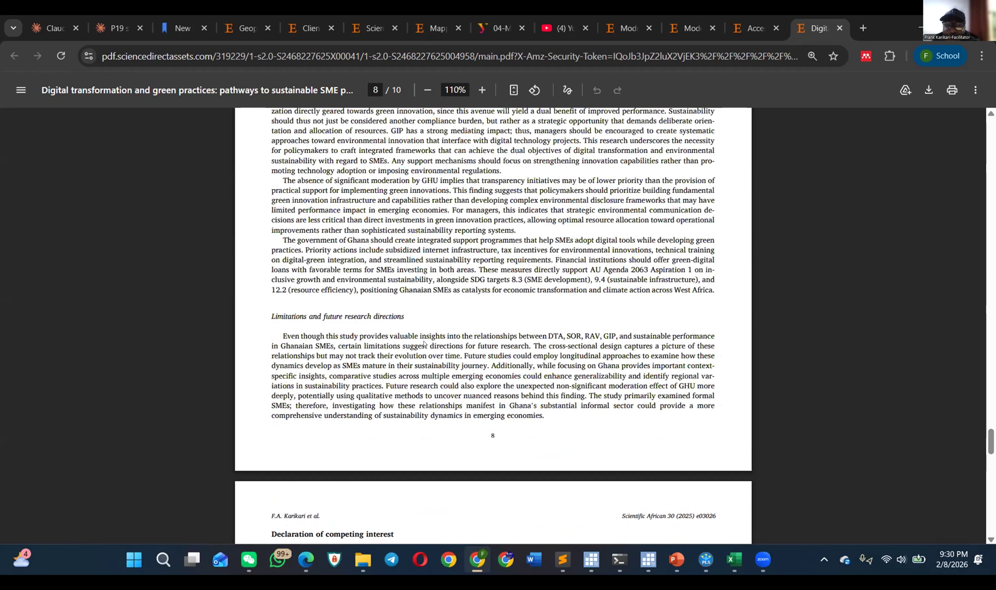
{"action": "scroll", "coordinate": [430, 336], "scroll_direction": "up", "scroll_amount": 1}
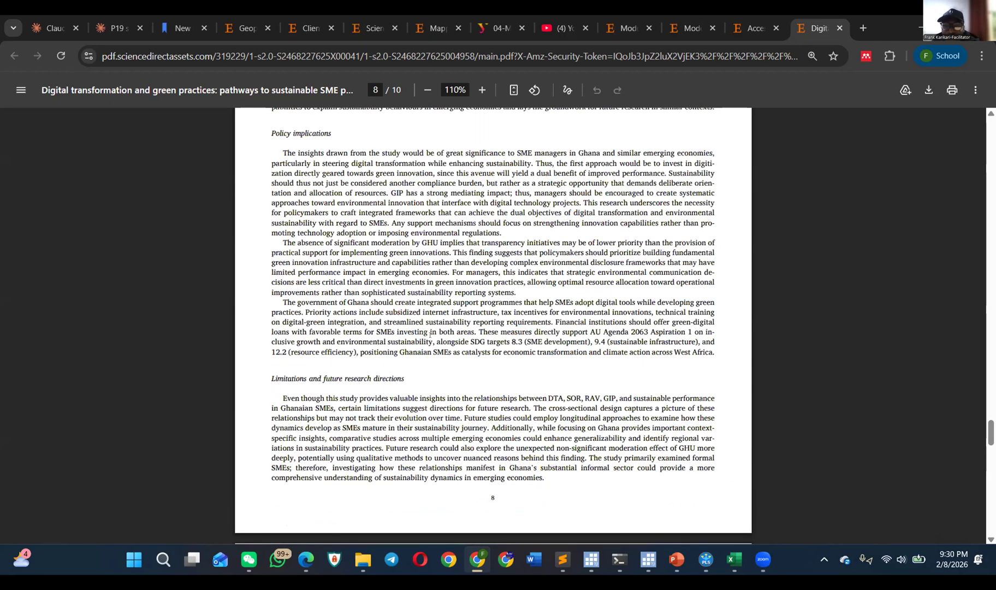
{"action": "scroll", "coordinate": [446, 321], "scroll_direction": "up", "scroll_amount": 4}
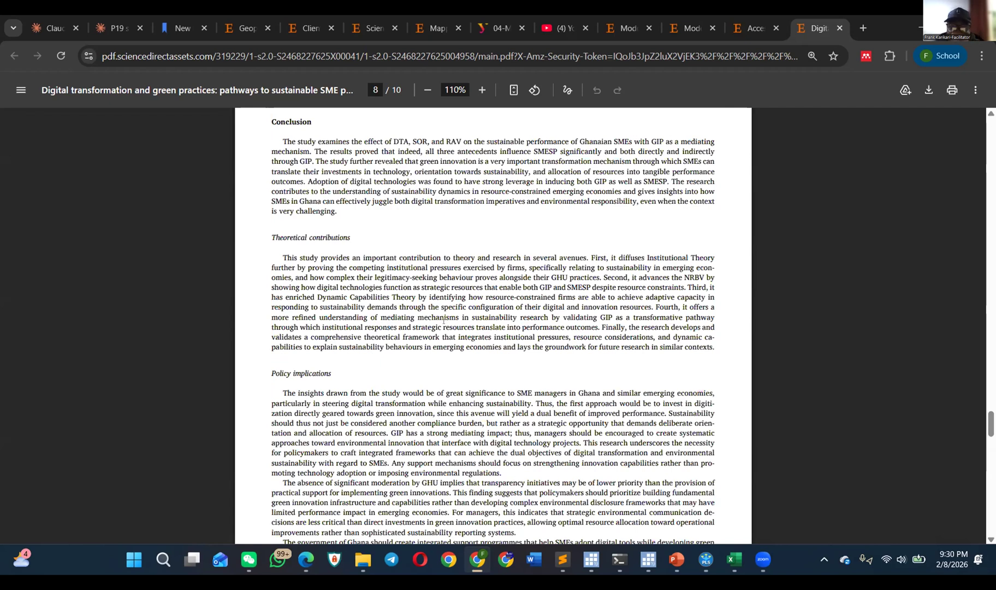
{"action": "scroll", "coordinate": [443, 321], "scroll_direction": "up", "scroll_amount": 10}
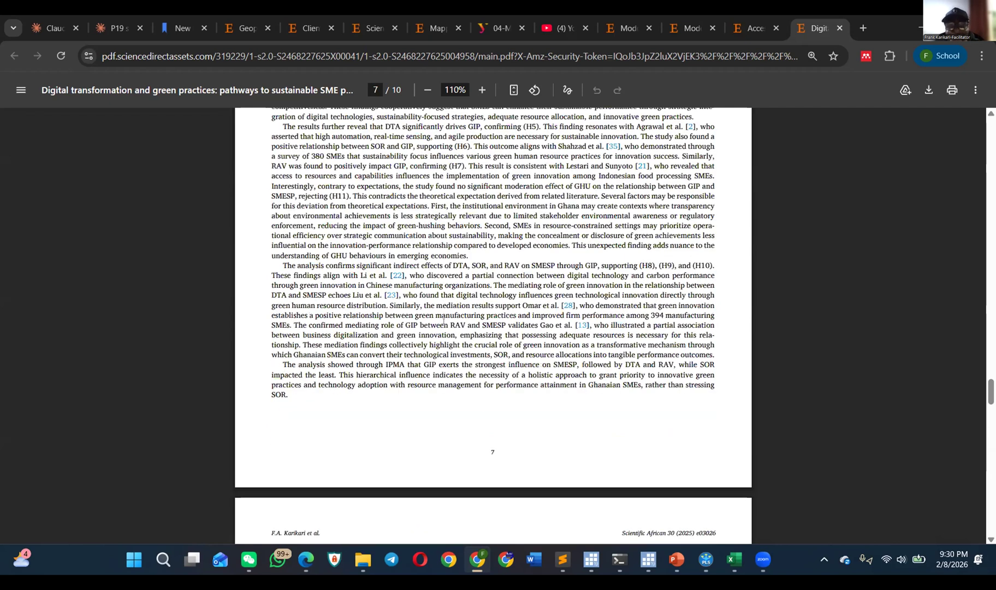
{"action": "scroll", "coordinate": [444, 321], "scroll_direction": "up", "scroll_amount": 3}
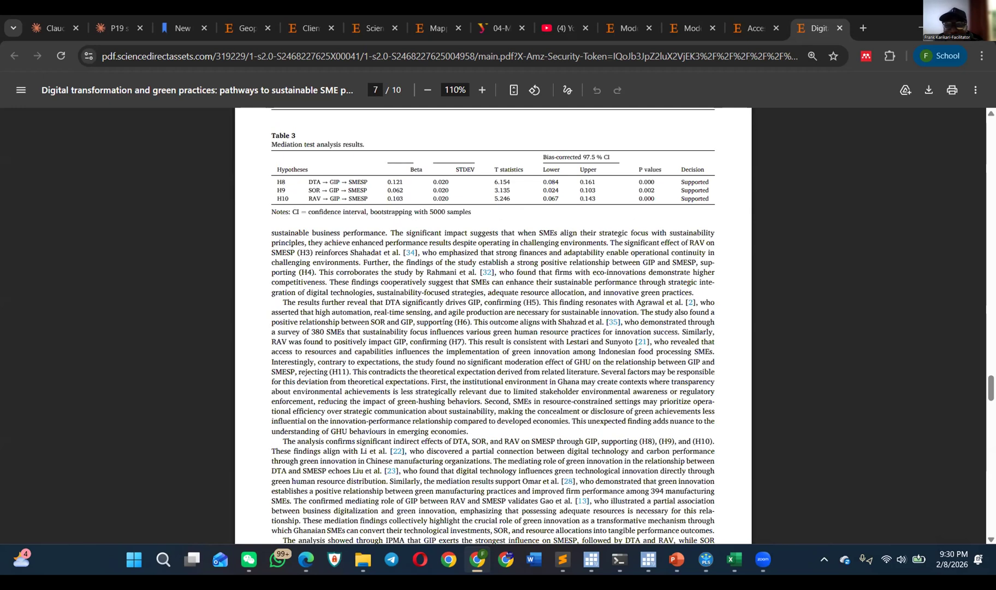
{"action": "scroll", "coordinate": [438, 322], "scroll_direction": "up", "scroll_amount": 3}
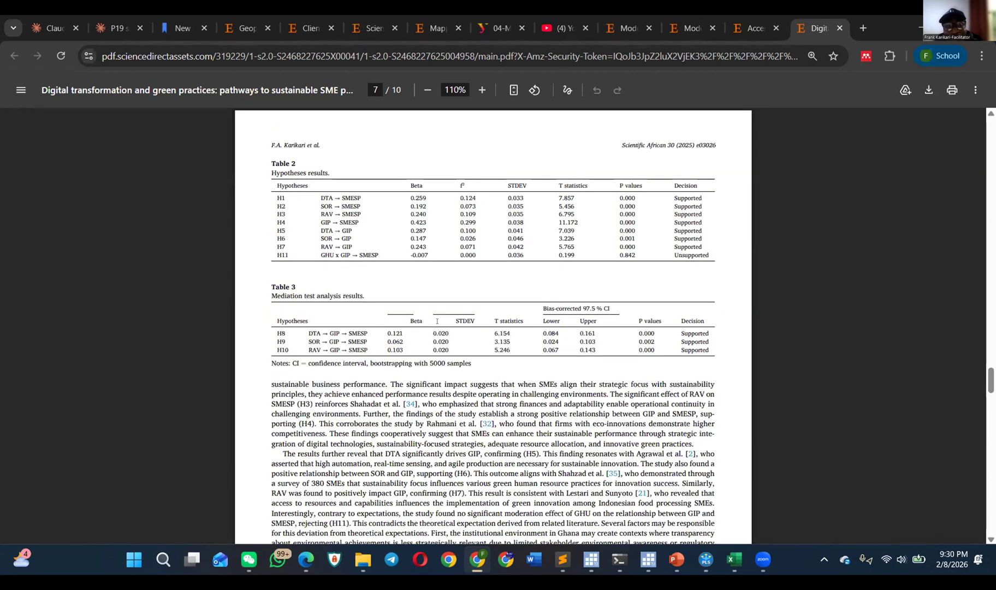
{"action": "scroll", "coordinate": [454, 311], "scroll_direction": "up", "scroll_amount": 3}
Step: Switch to the circular economy capabilities article PDF and examine Table 2, the Table 3 measurement model results and the Table 4 structural results
{"action": "left_click", "coordinate": [655, 25]}
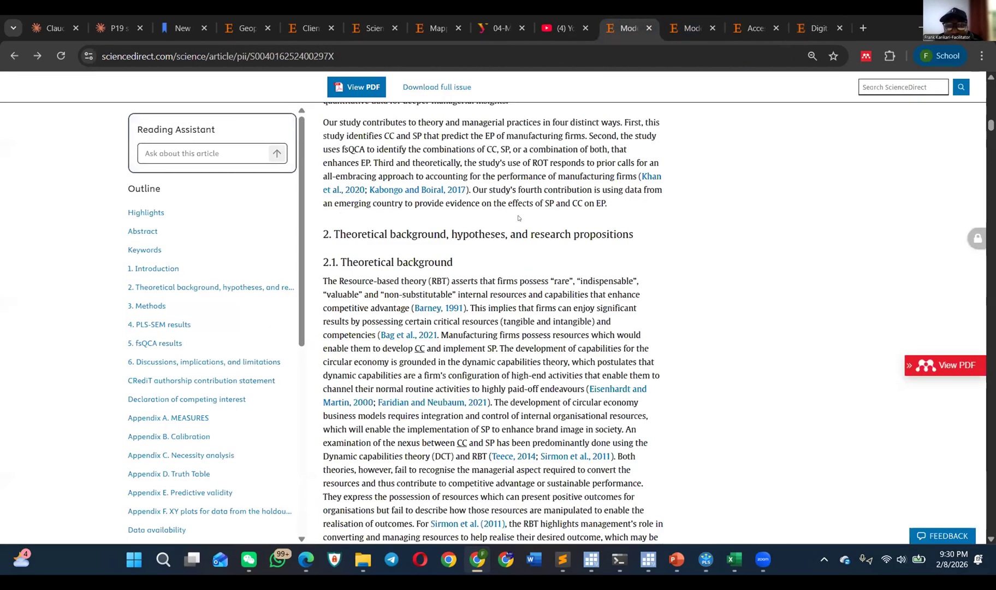
{"action": "left_click", "coordinate": [689, 28]}
{"action": "scroll", "coordinate": [438, 270], "scroll_direction": "up", "scroll_amount": 3}
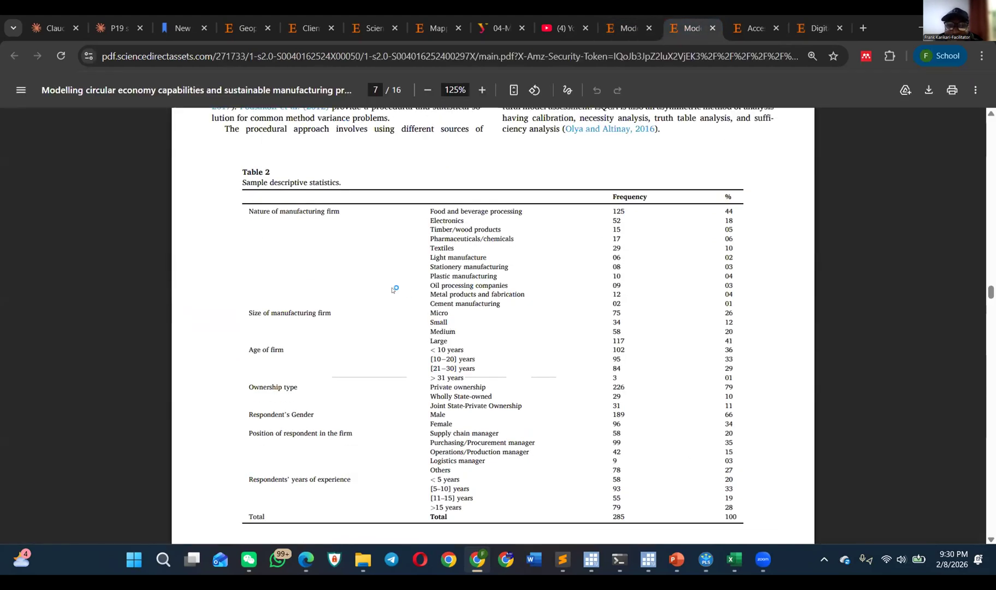
{"action": "scroll", "coordinate": [436, 279], "scroll_direction": "down", "scroll_amount": 14}
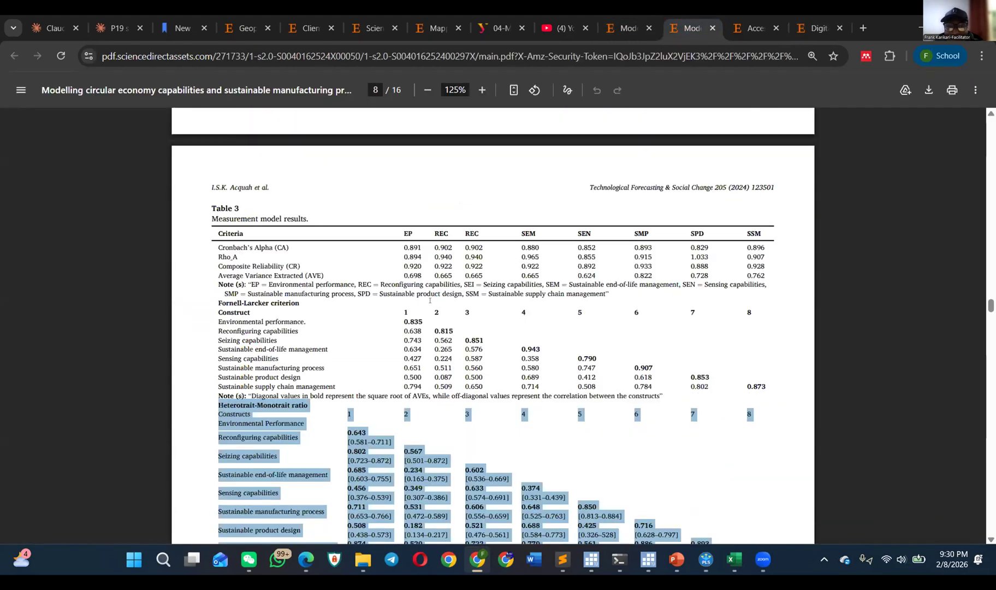
{"action": "scroll", "coordinate": [429, 308], "scroll_direction": "up", "scroll_amount": 6}
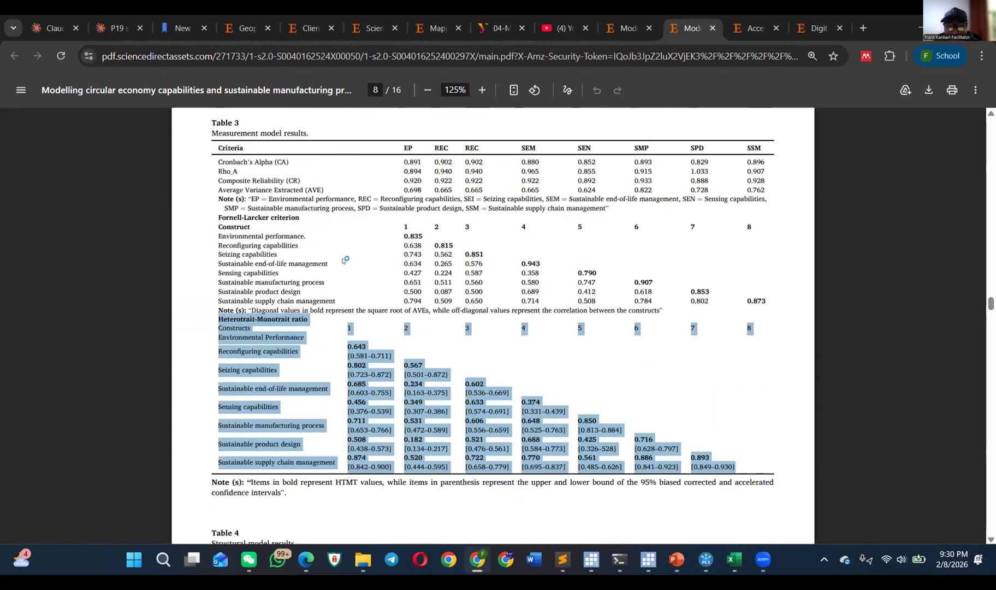
{"action": "scroll", "coordinate": [357, 321], "scroll_direction": "down", "scroll_amount": 1}
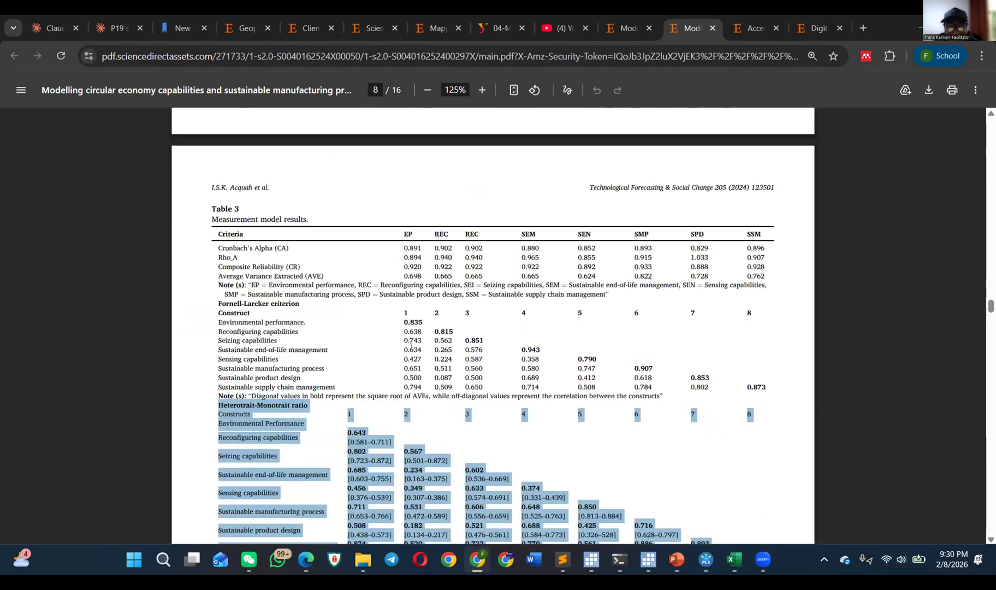
{"action": "scroll", "coordinate": [411, 345], "scroll_direction": "down", "scroll_amount": 3}
{"action": "scroll", "coordinate": [437, 344], "scroll_direction": "down", "scroll_amount": 18}
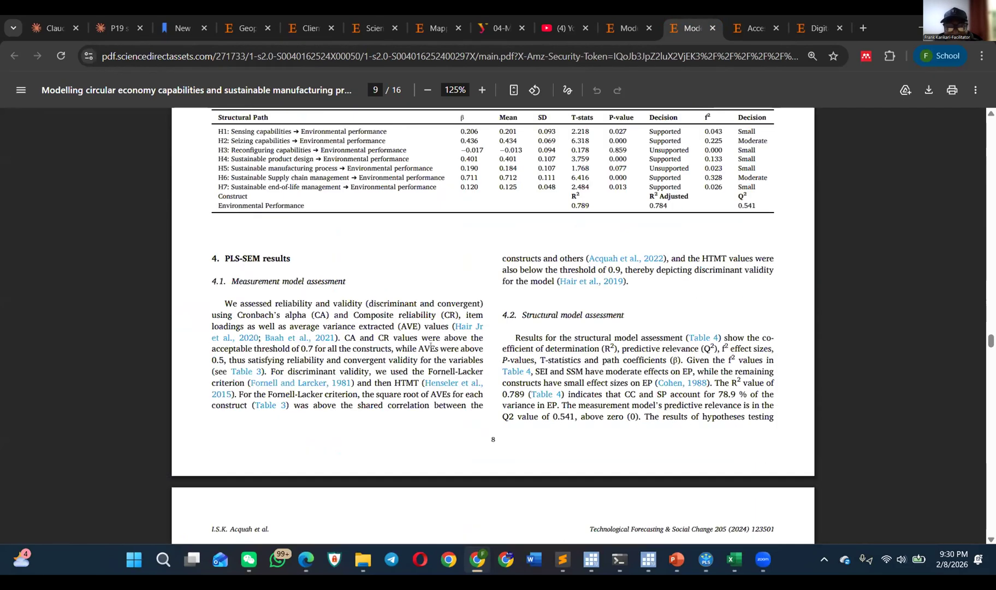
Step: Look through the fsQCA discussion, Appendices C to F and the references of the circular economy article
{"action": "scroll", "coordinate": [463, 319], "scroll_direction": "down", "scroll_amount": 10}
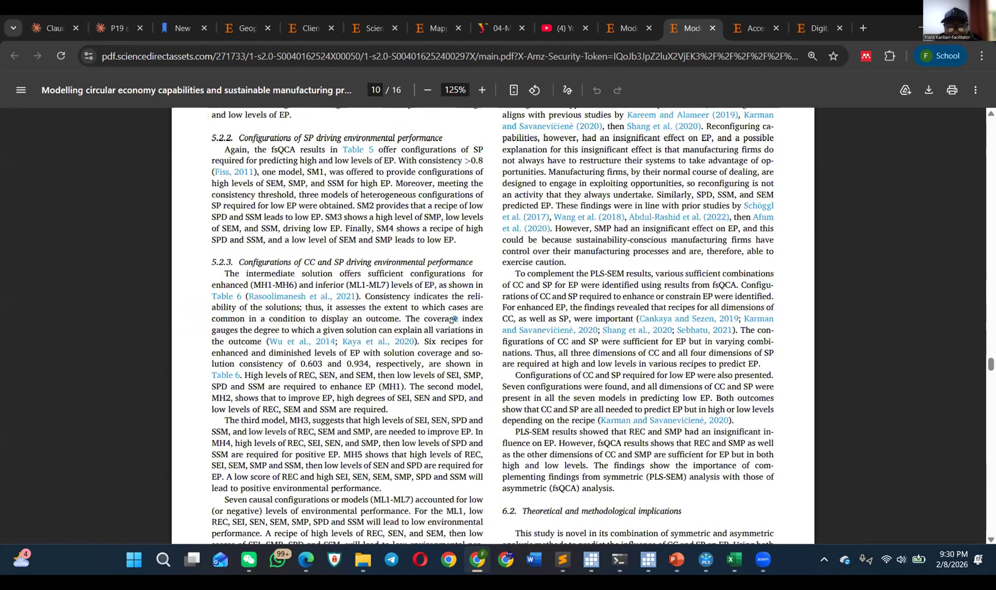
{"action": "scroll", "coordinate": [453, 318], "scroll_direction": "down", "scroll_amount": 20}
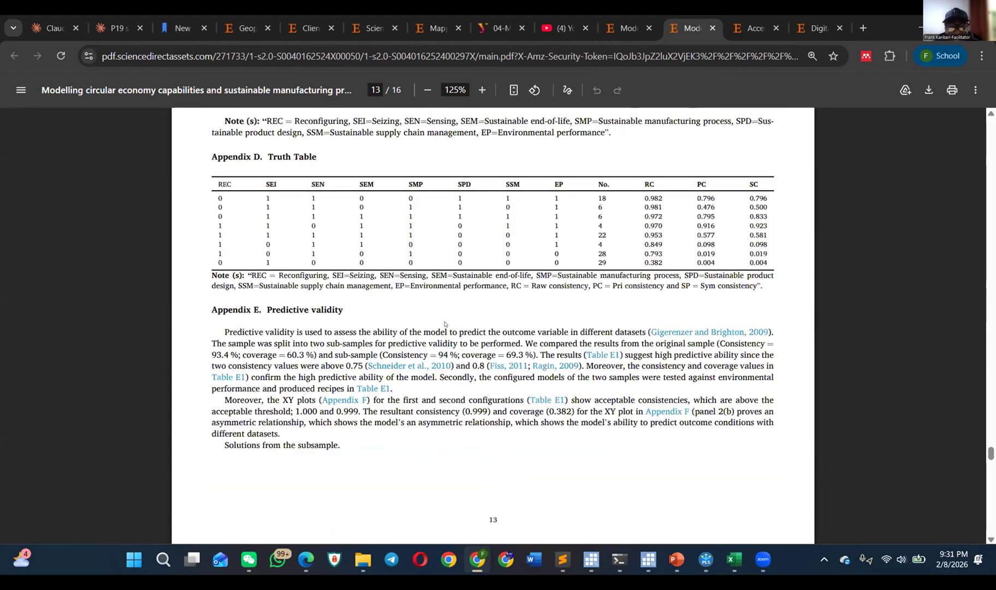
{"action": "scroll", "coordinate": [445, 323], "scroll_direction": "up", "scroll_amount": 10}
{"action": "scroll", "coordinate": [437, 325], "scroll_direction": "down", "scroll_amount": 5}
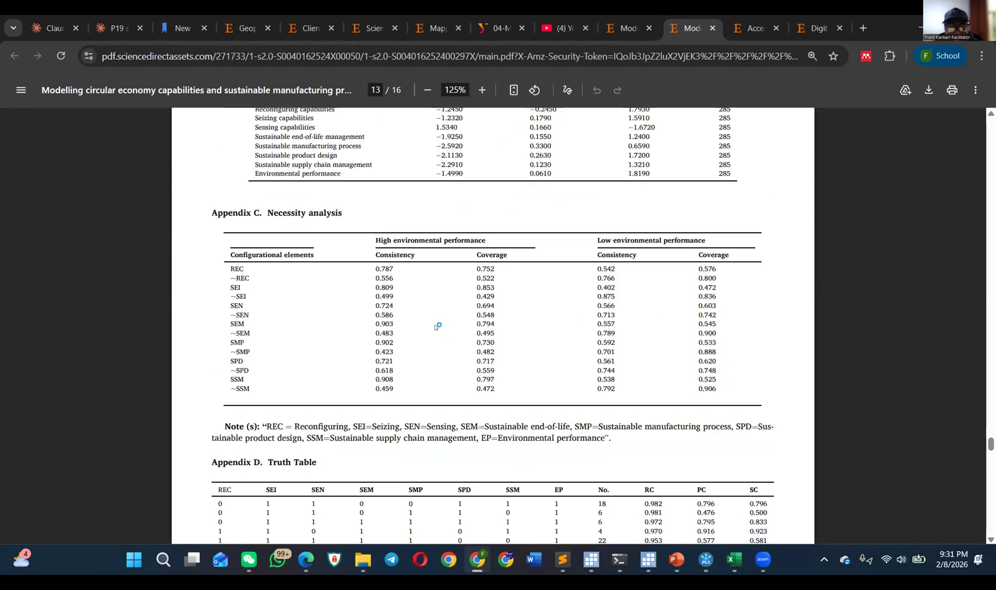
{"action": "scroll", "coordinate": [437, 327], "scroll_direction": "down", "scroll_amount": 10}
{"action": "scroll", "coordinate": [437, 326], "scroll_direction": "down", "scroll_amount": 12}
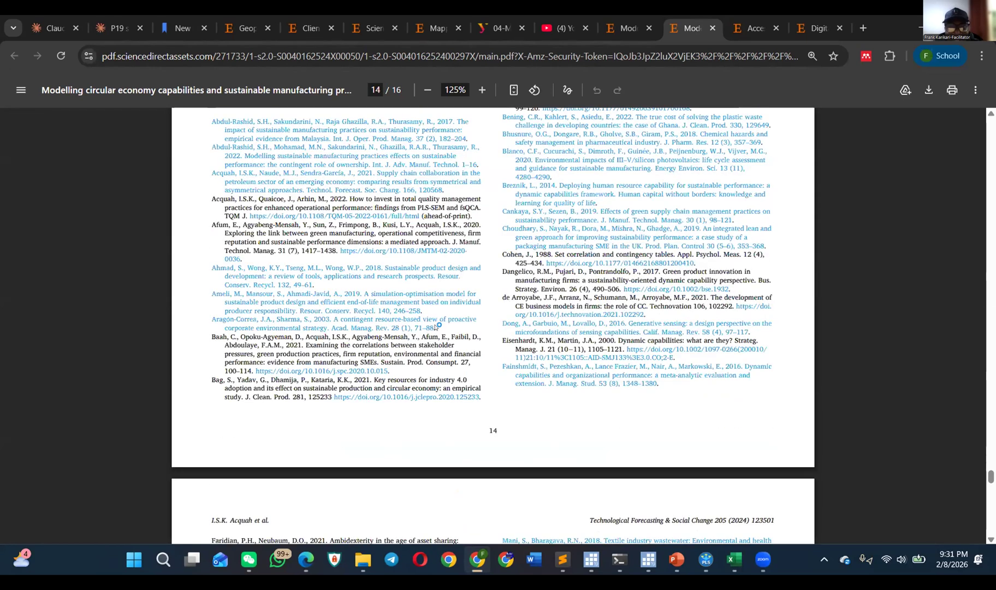
{"action": "scroll", "coordinate": [437, 326], "scroll_direction": "down", "scroll_amount": 15}
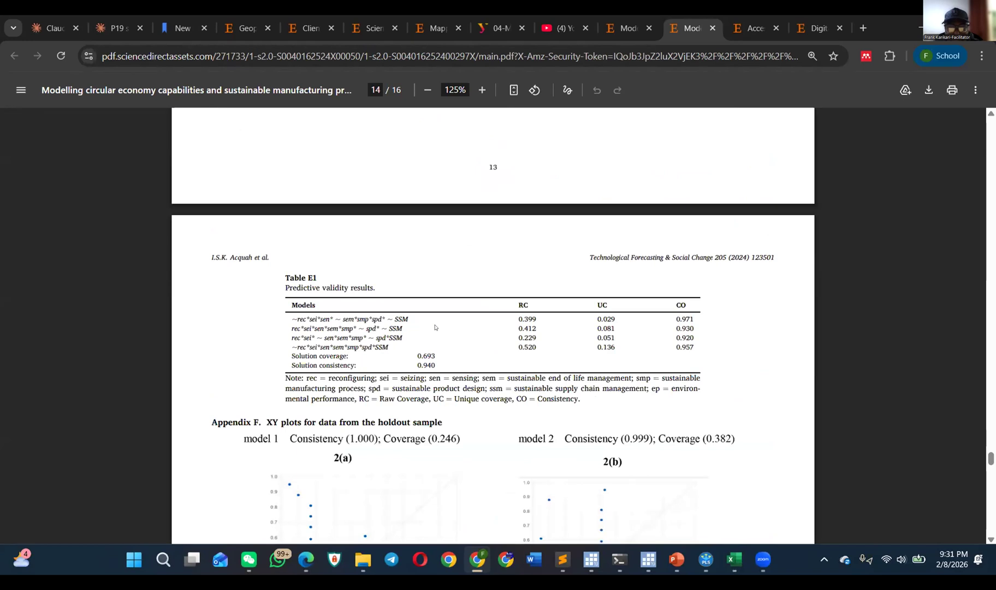
Step: Look back through the limitations, conclusion, implications and discussion sections to the fsQCA results on page 9
{"action": "scroll", "coordinate": [437, 326], "scroll_direction": "up", "scroll_amount": 20}
{"action": "scroll", "coordinate": [435, 326], "scroll_direction": "up", "scroll_amount": 20}
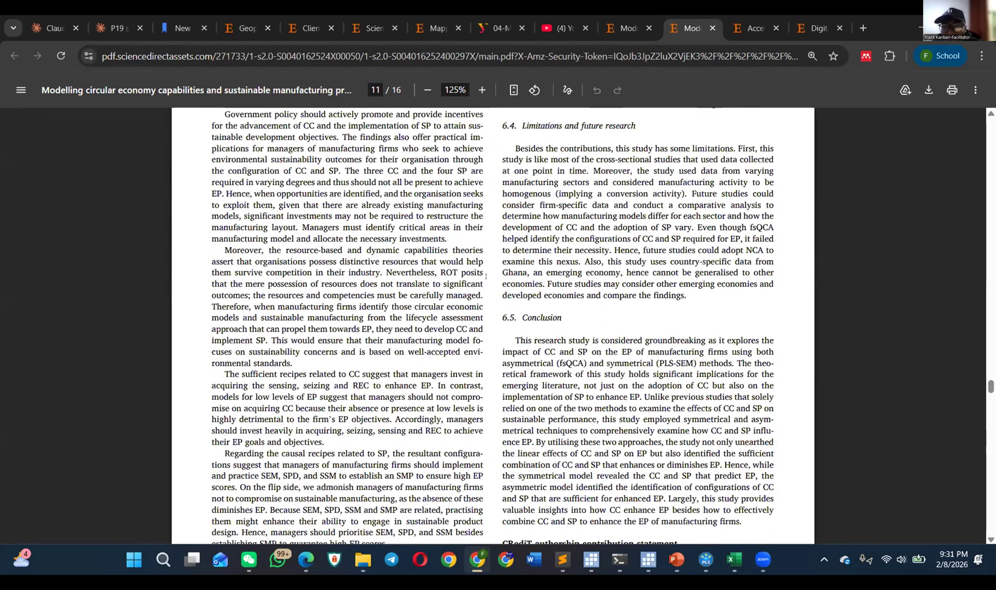
{"action": "scroll", "coordinate": [486, 276], "scroll_direction": "up", "scroll_amount": 10}
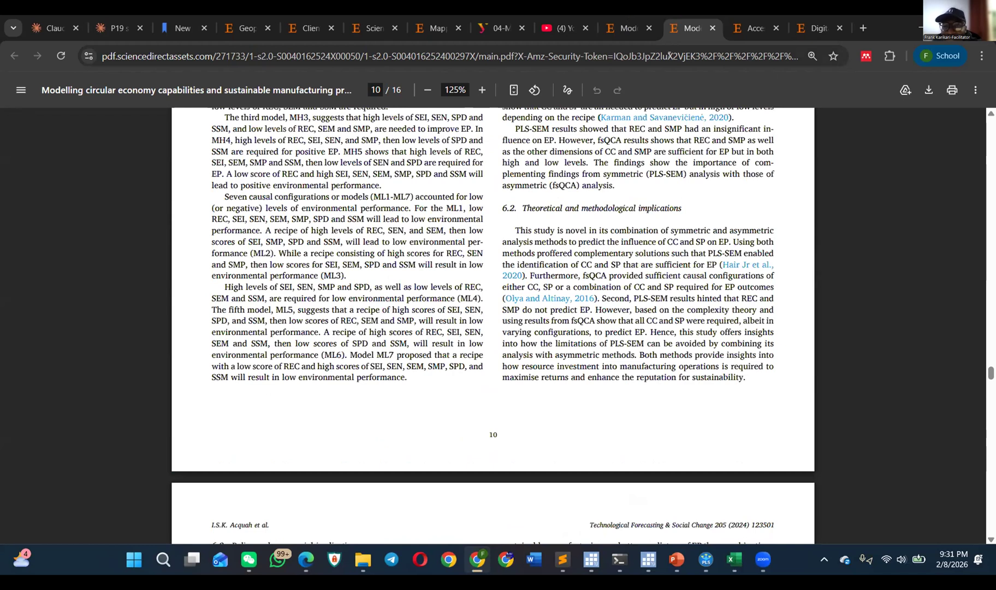
{"action": "scroll", "coordinate": [569, 259], "scroll_direction": "up", "scroll_amount": 8}
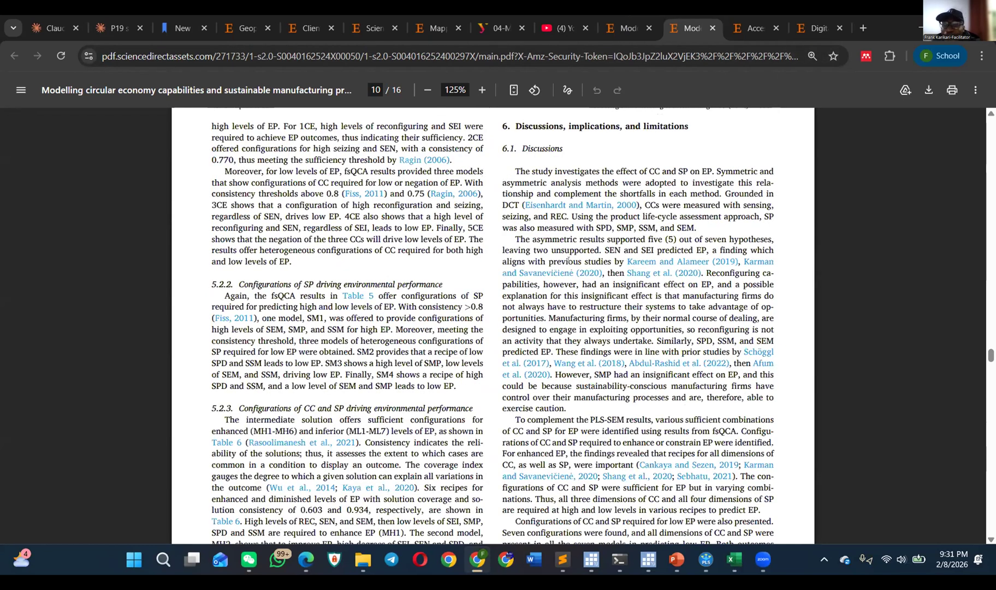
{"action": "scroll", "coordinate": [543, 285], "scroll_direction": "up", "scroll_amount": 10}
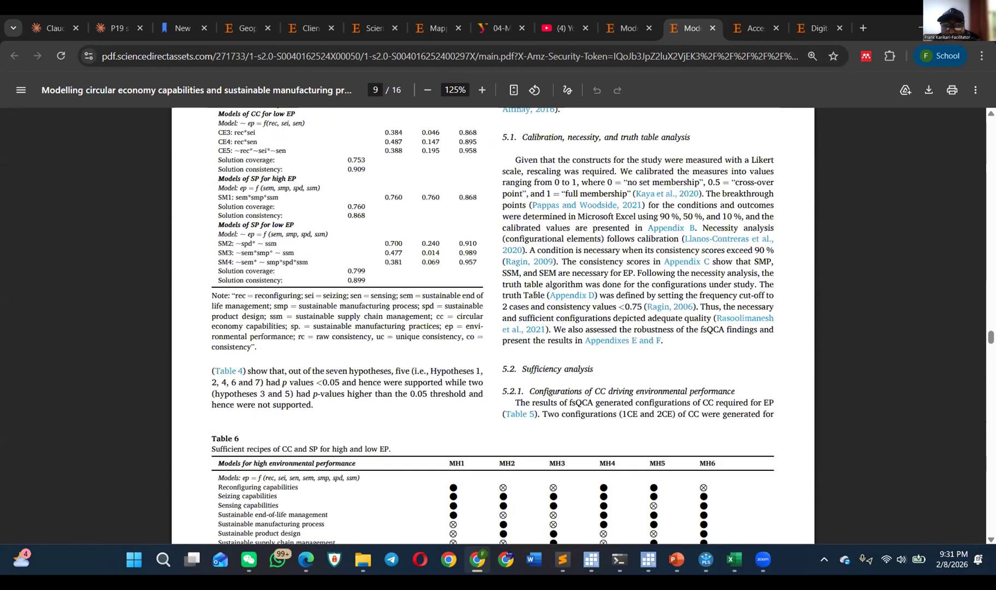
Step: Return to Tables 3 and 4 on page 8 and clear the text selection over the Heterotrait-Monotrait ratio section
{"action": "scroll", "coordinate": [534, 295], "scroll_direction": "up", "scroll_amount": 5}
{"action": "scroll", "coordinate": [534, 314], "scroll_direction": "up", "scroll_amount": 10}
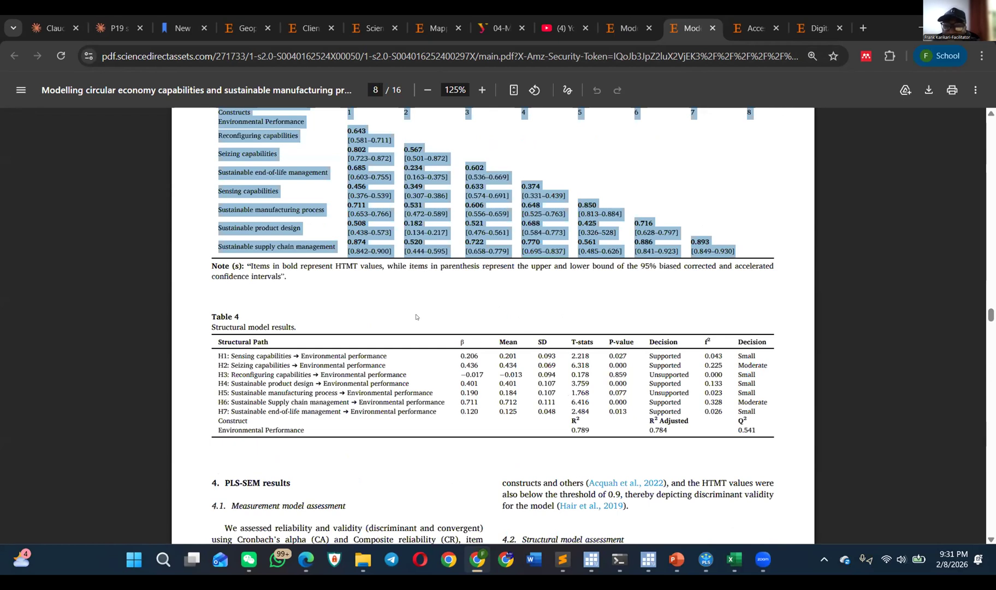
{"action": "scroll", "coordinate": [430, 351], "scroll_direction": "up", "scroll_amount": 3}
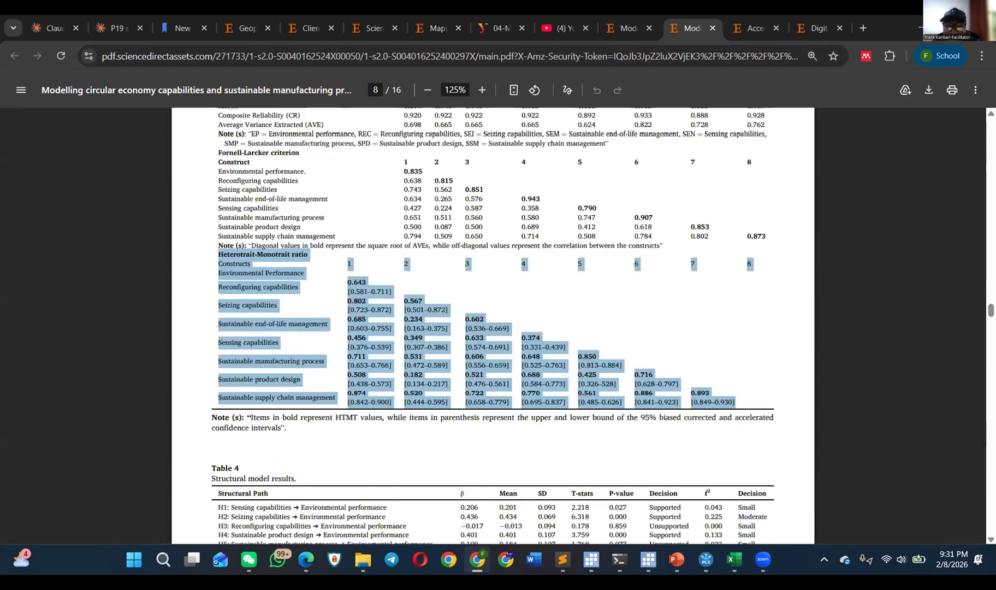
{"action": "left_click", "coordinate": [454, 470]}
{"action": "scroll", "coordinate": [453, 467], "scroll_direction": "down", "scroll_amount": 3}
{"action": "scroll", "coordinate": [453, 426], "scroll_direction": "up", "scroll_amount": 3}
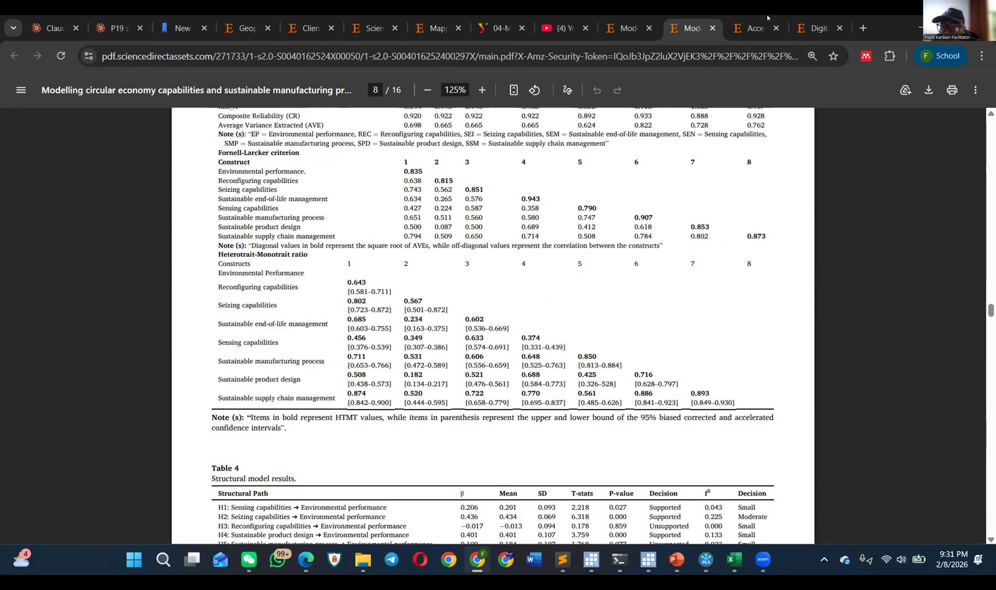
Step: Switch back to the digital transformation article and examine Table 1, Model fit, and the effect size, hypothesis testing and mediation sections on page 6
{"action": "left_click", "coordinate": [817, 28]}
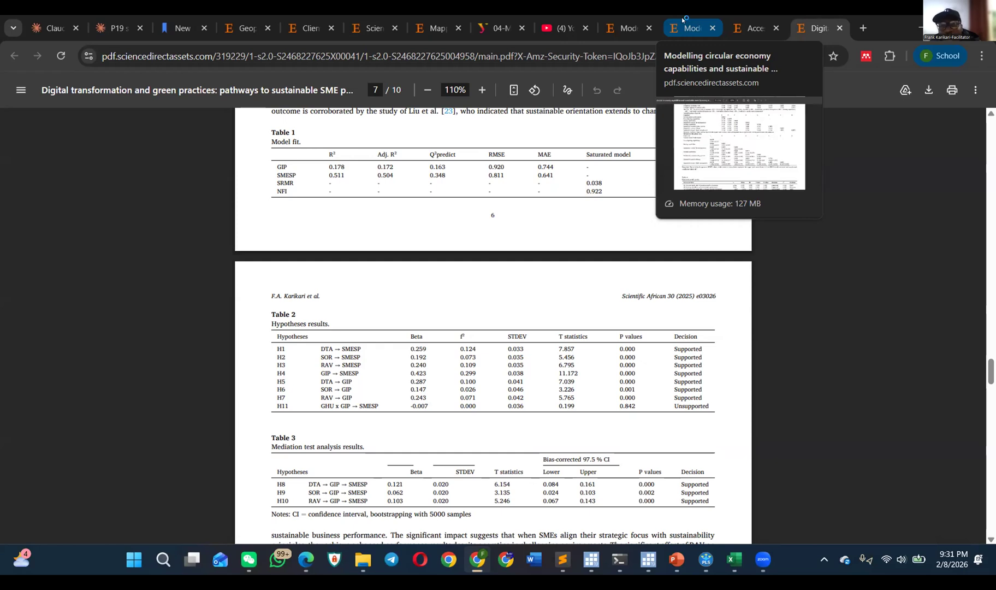
{"action": "scroll", "coordinate": [599, 240], "scroll_direction": "up", "scroll_amount": 3}
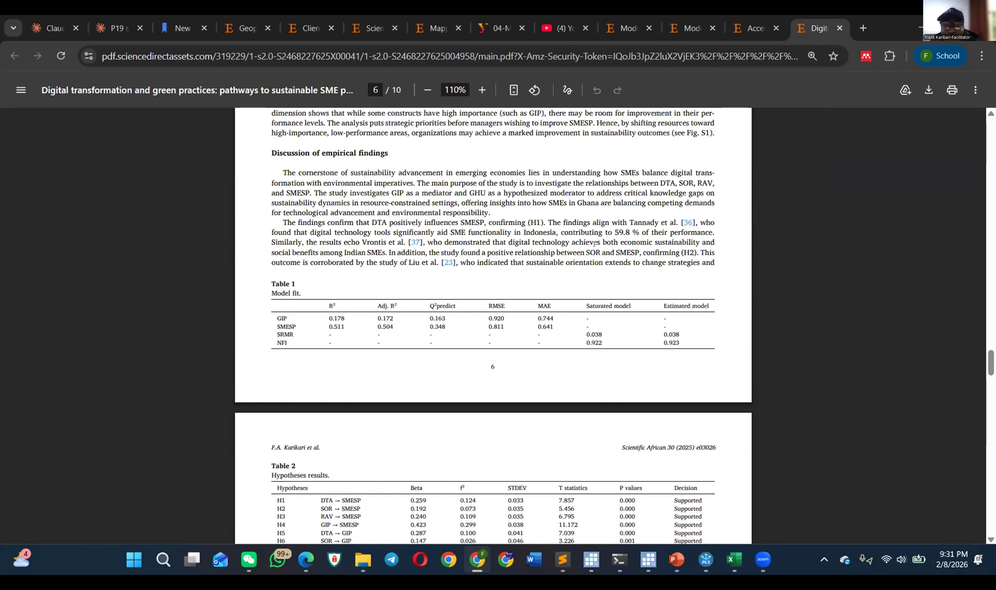
{"action": "scroll", "coordinate": [595, 244], "scroll_direction": "up", "scroll_amount": 7}
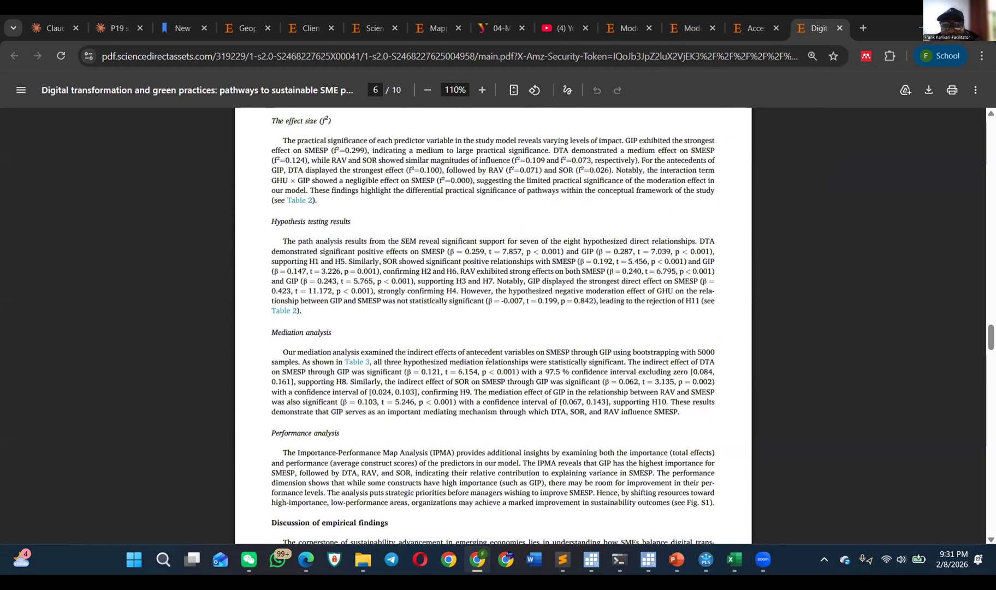
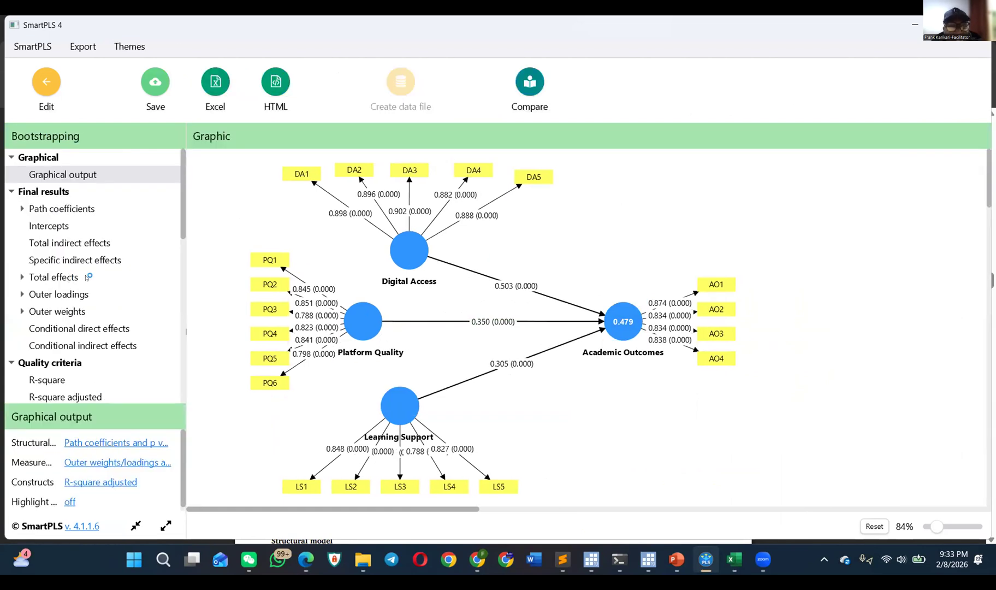
Step: Set up the bootstrapping path diagram's image export as PNG to the clipboard, with comments hidden and the model background overridden with White
{"action": "scroll", "coordinate": [85, 285], "scroll_direction": "down", "scroll_amount": 5}
{"action": "scroll", "coordinate": [85, 285], "scroll_direction": "down", "scroll_amount": 3}
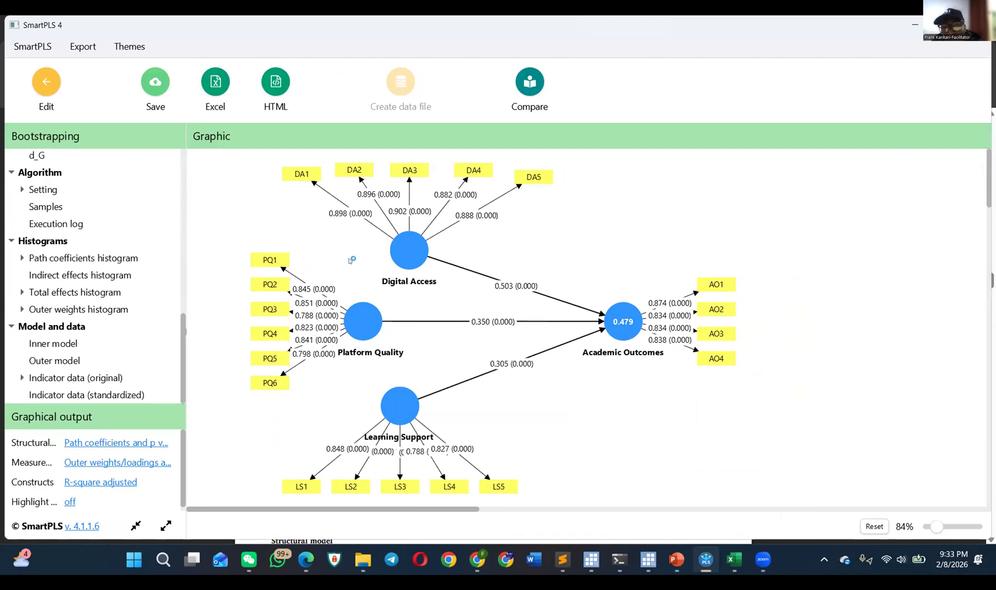
{"action": "right_click", "coordinate": [586, 250]}
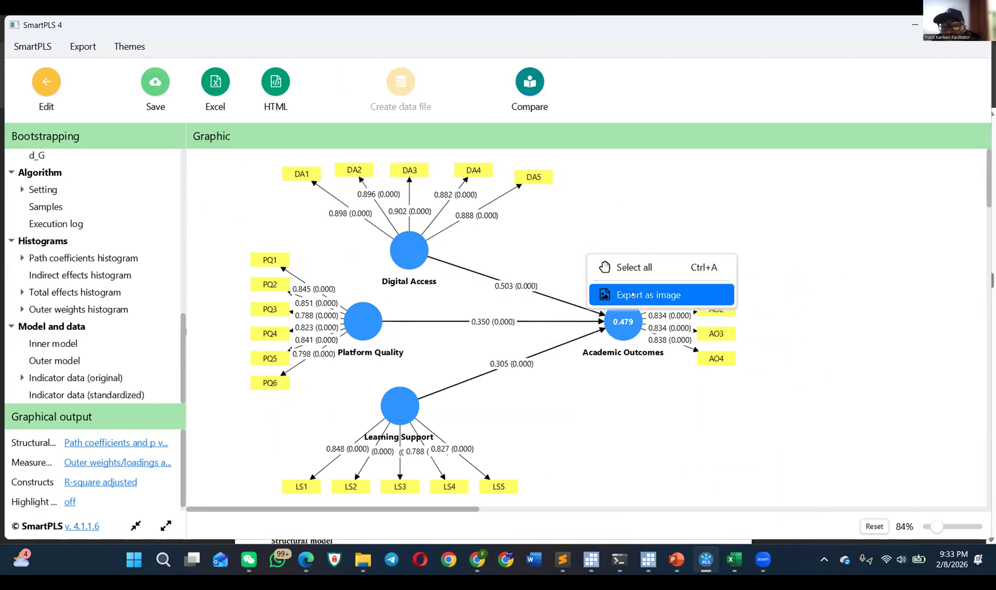
{"action": "left_click", "coordinate": [630, 293]}
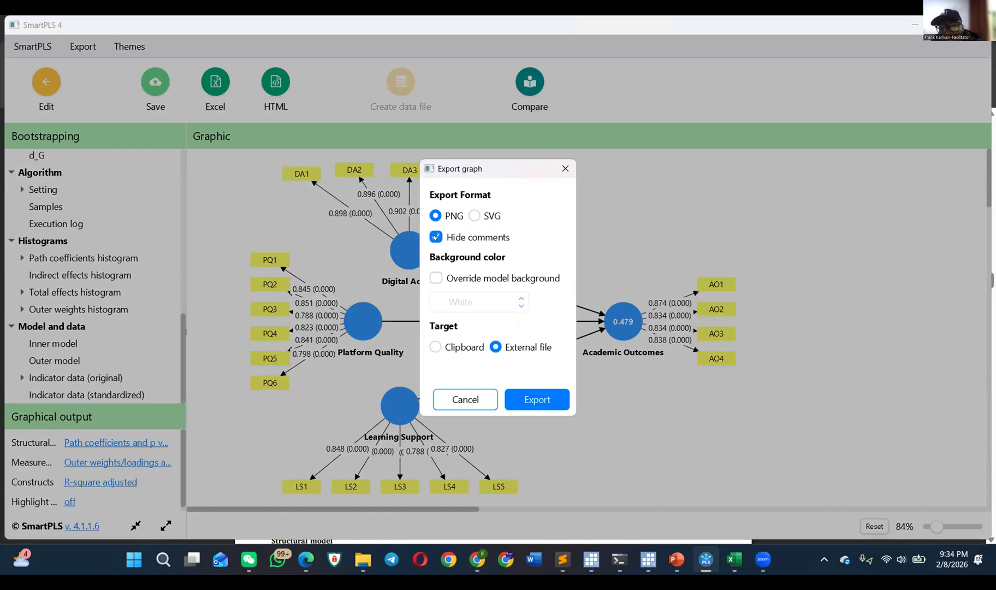
{"action": "left_click", "coordinate": [437, 238]}
{"action": "left_click", "coordinate": [437, 238]}
{"action": "left_click", "coordinate": [428, 281]}
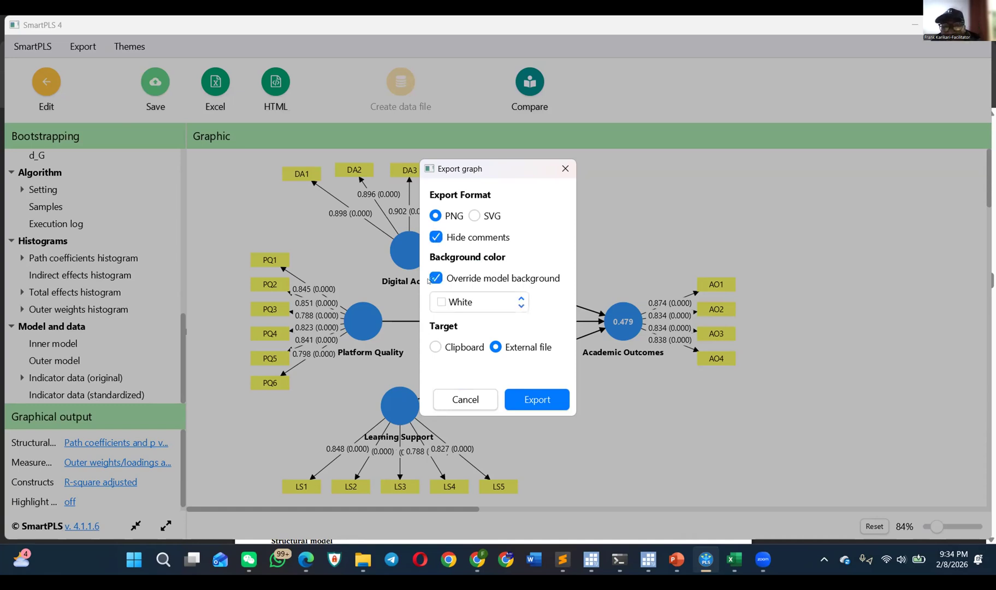
{"action": "left_click", "coordinate": [445, 301]}
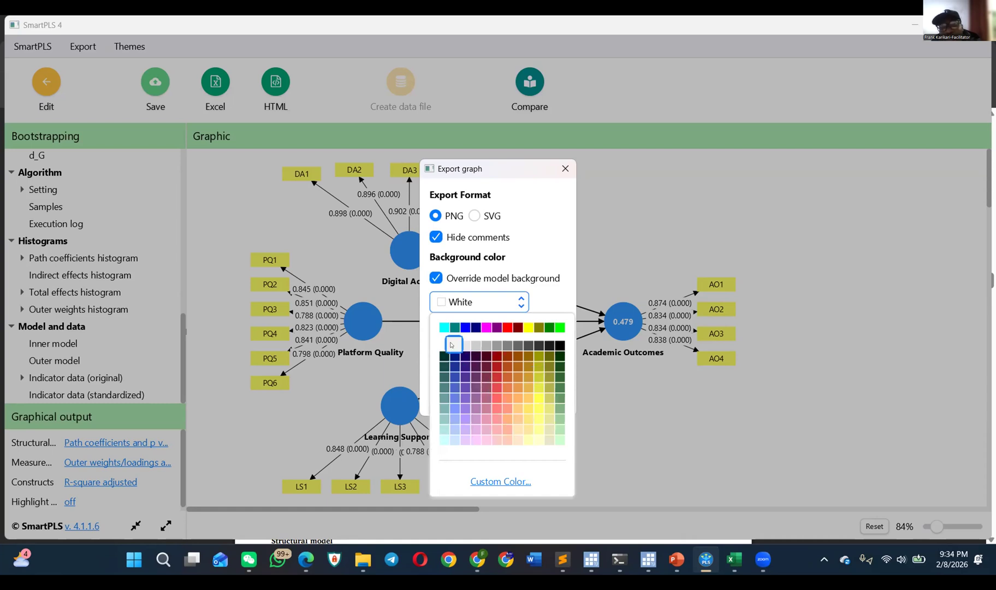
{"action": "left_click", "coordinate": [443, 302]}
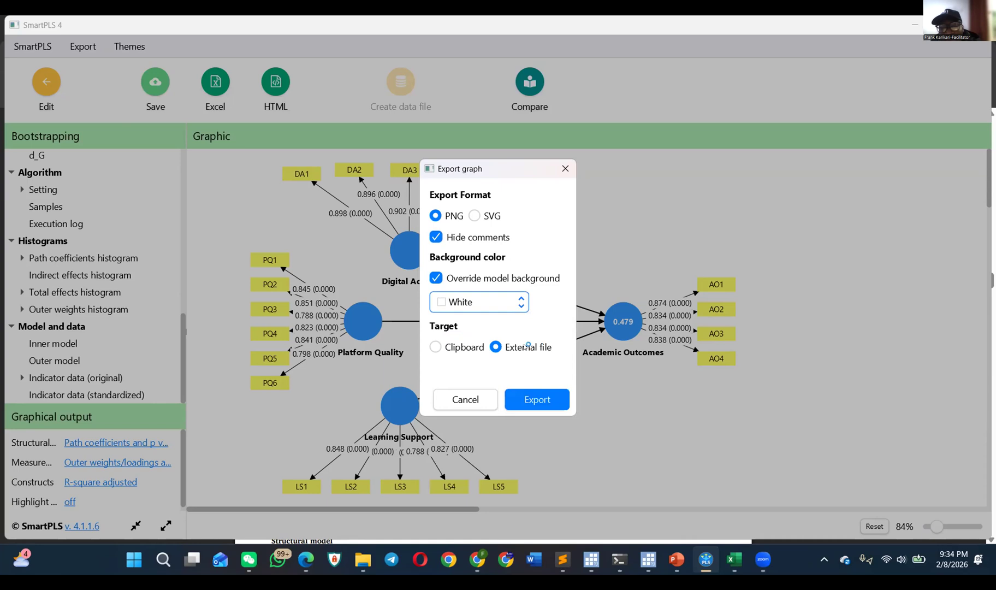
{"action": "left_click", "coordinate": [435, 347]}
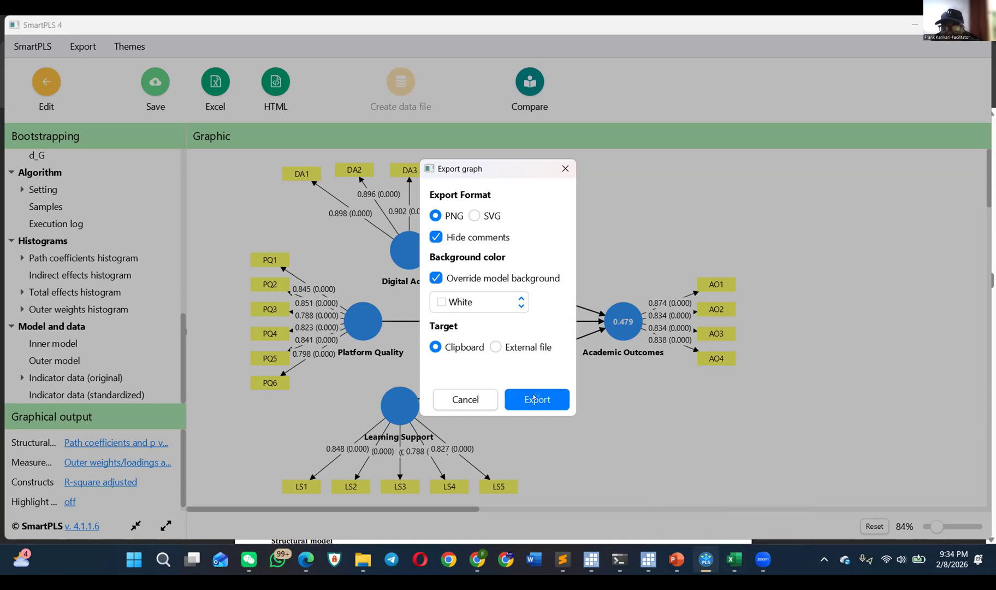
Step: Switch to Excel, paste the path diagram at cell L10 of Sheet2, and move its upper-left corner to about cell I3
{"action": "mouse_move", "coordinate": [706, 547]}
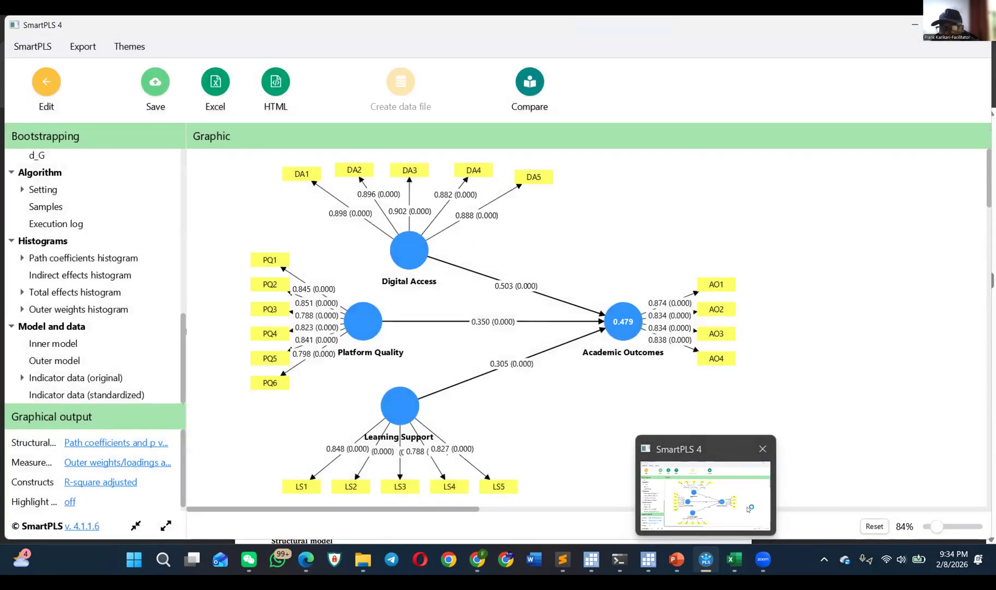
{"action": "left_click", "coordinate": [695, 521]}
{"action": "left_click", "coordinate": [503, 332]}
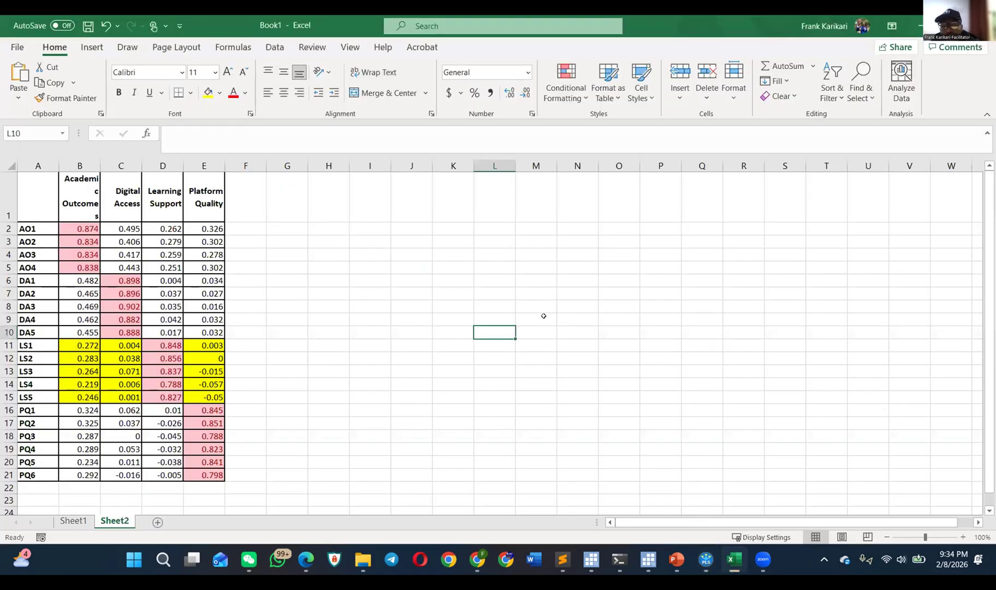
{"action": "key", "text": "ctrl+v"}
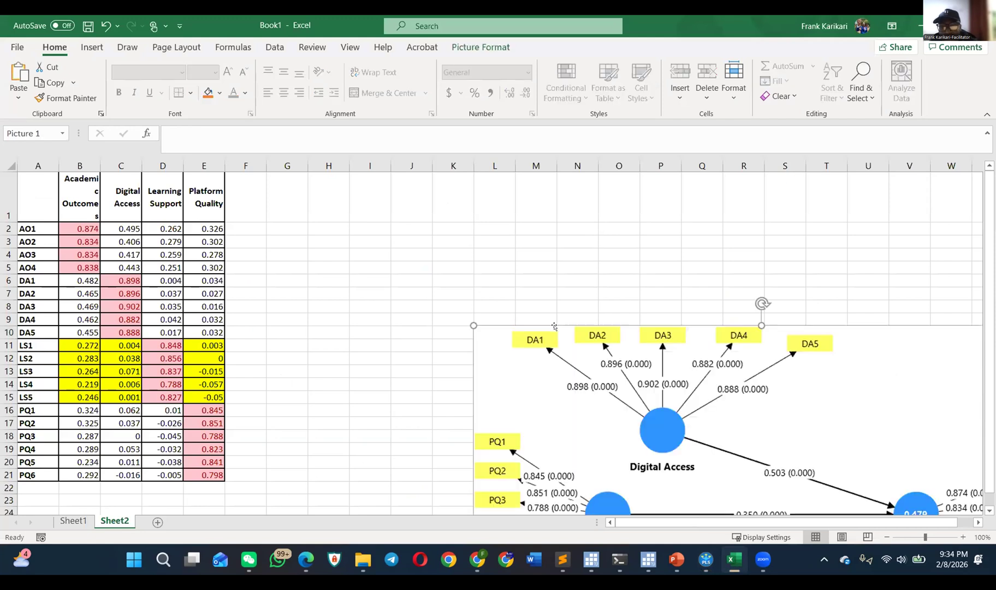
{"action": "left_click_drag", "start_coordinate": [607, 359], "coordinate": [497, 262]}
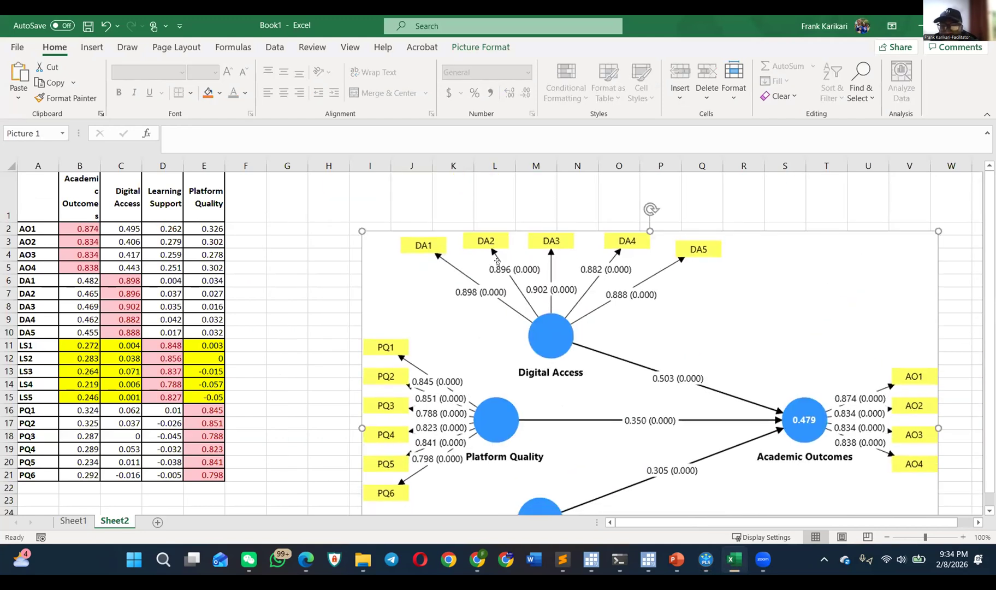
Step: Return to SmartPLS and export the path diagram as the PNG file Model1_NugsTraining into Downloads > NUGS_PLS-SEM2026 > Tutorials_NUGS_PLS-SEM
{"action": "key", "text": "alt+Tab"}
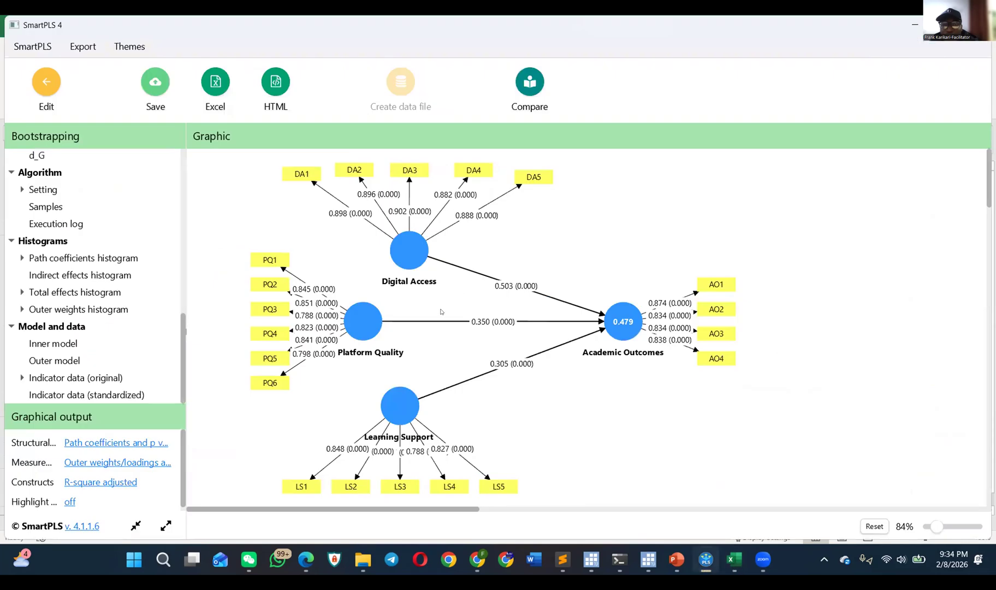
{"action": "right_click", "coordinate": [443, 311]}
{"action": "left_click", "coordinate": [495, 355]}
{"action": "left_click", "coordinate": [498, 346]}
{"action": "left_click", "coordinate": [533, 392]}
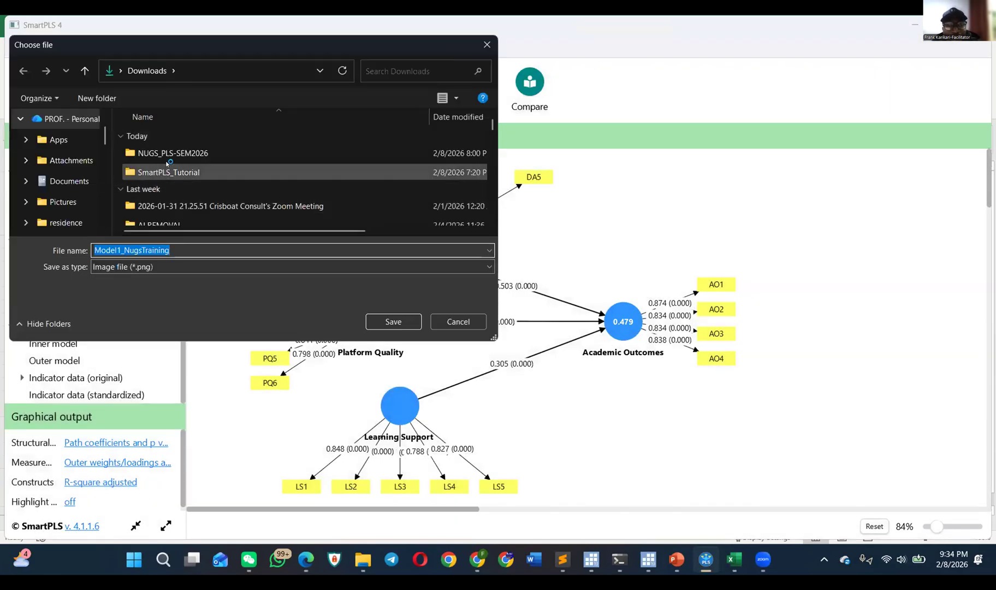
{"action": "left_click", "coordinate": [169, 153]}
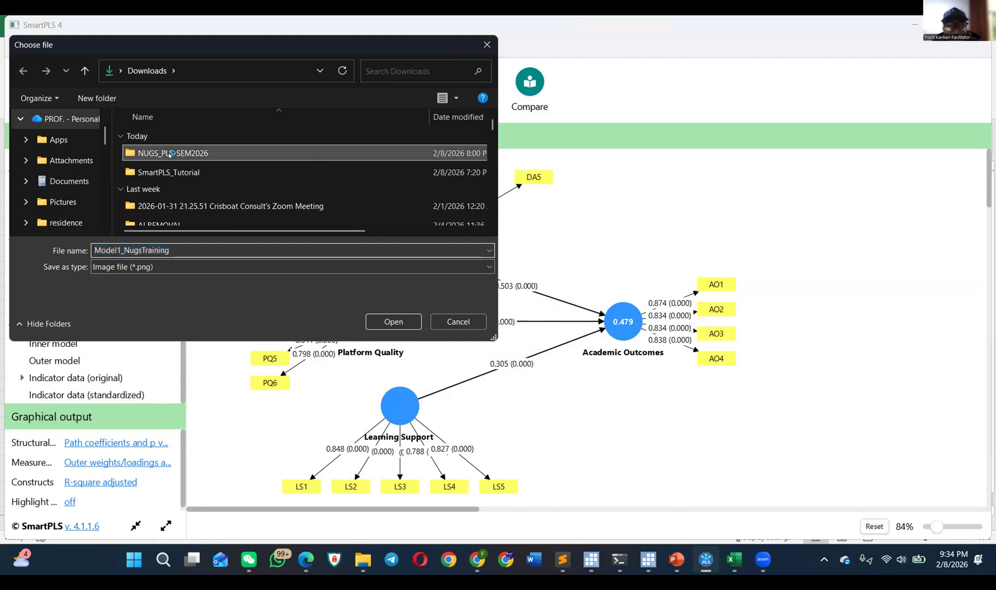
{"action": "double_click", "coordinate": [168, 152]}
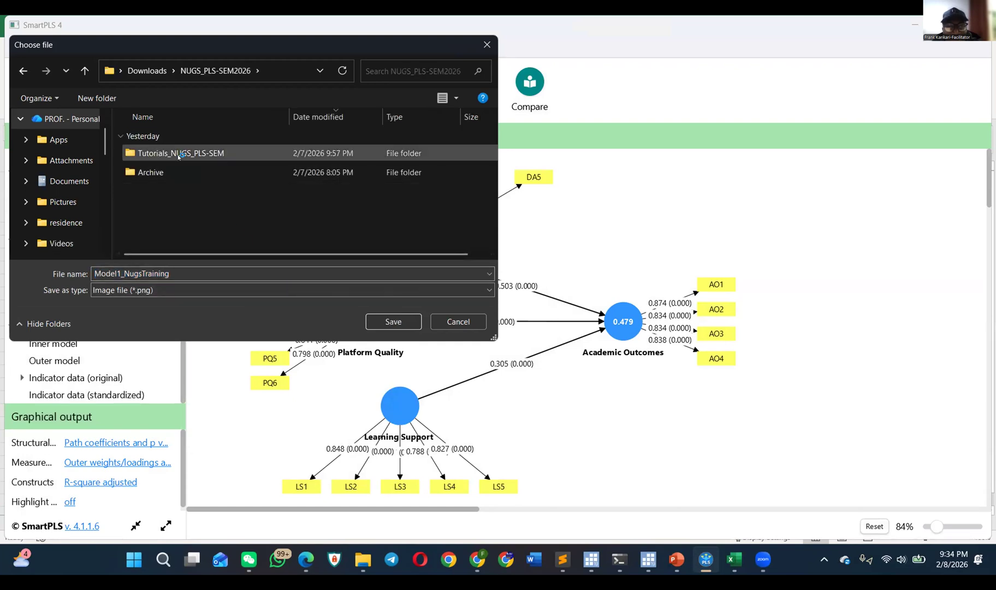
{"action": "double_click", "coordinate": [187, 154]}
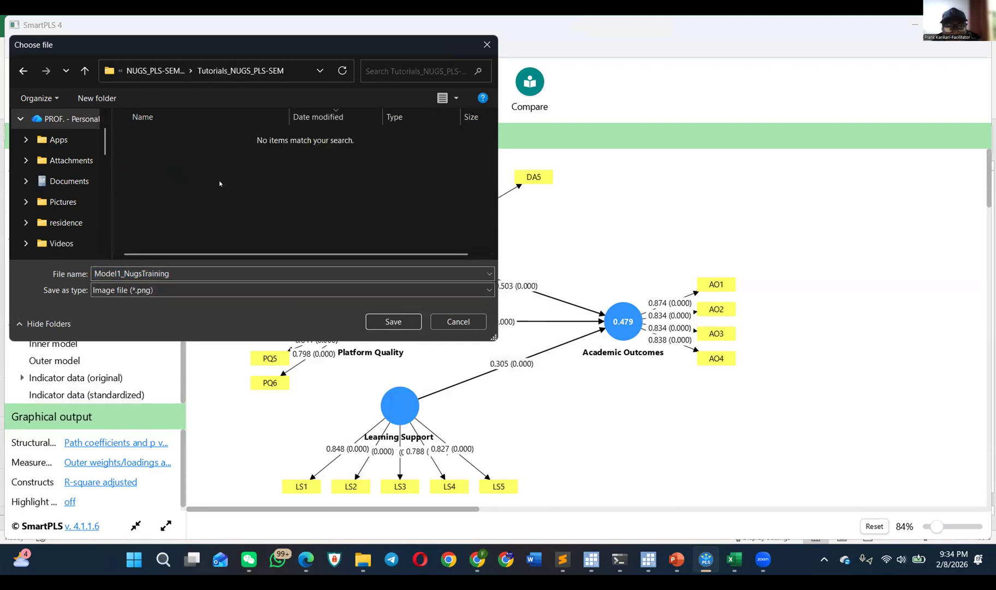
{"action": "left_click", "coordinate": [391, 321]}
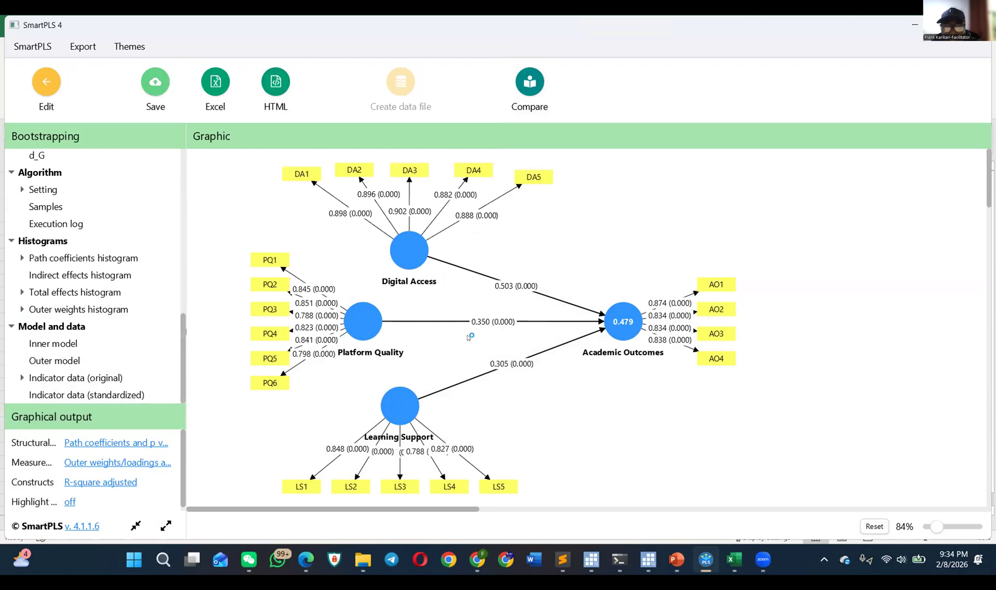
Step: Switch to File Explorer, view the exported Model1_NugsTraining image in the Tutorials_NUGS_PLS-SEM folder, and close the image
{"action": "left_click", "coordinate": [363, 560]}
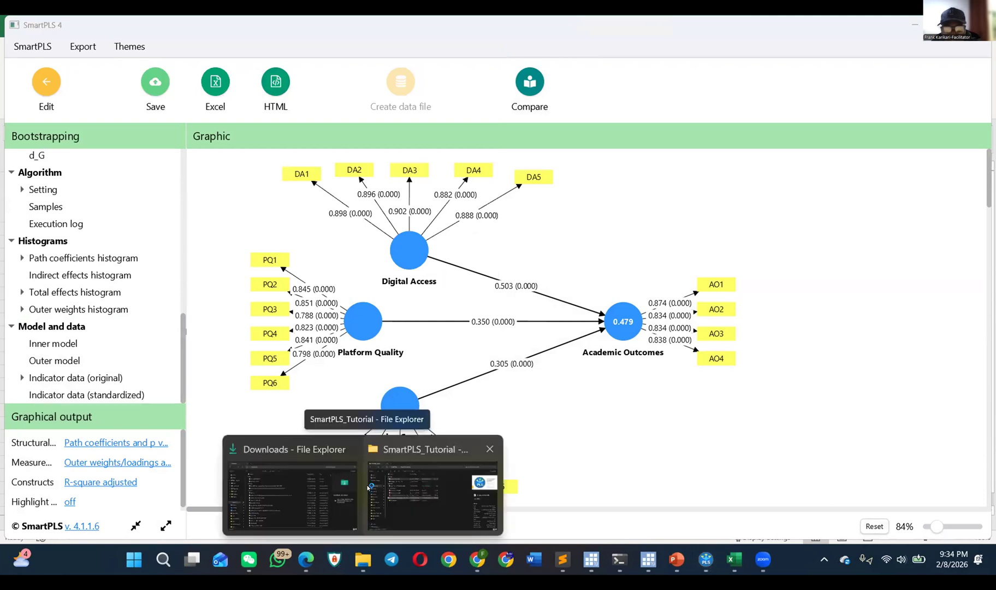
{"action": "left_click", "coordinate": [368, 487]}
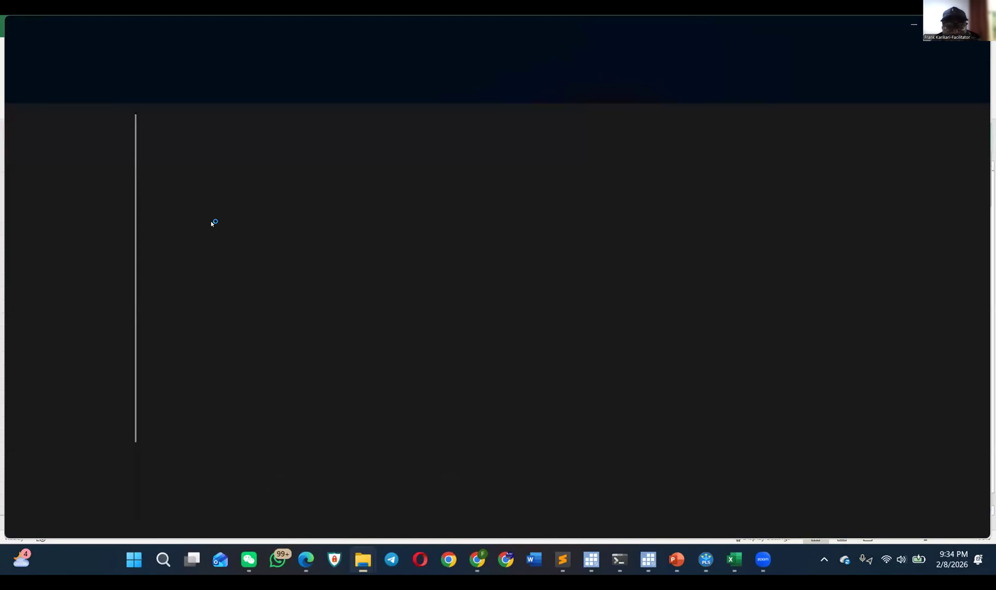
{"action": "left_click", "coordinate": [84, 57]}
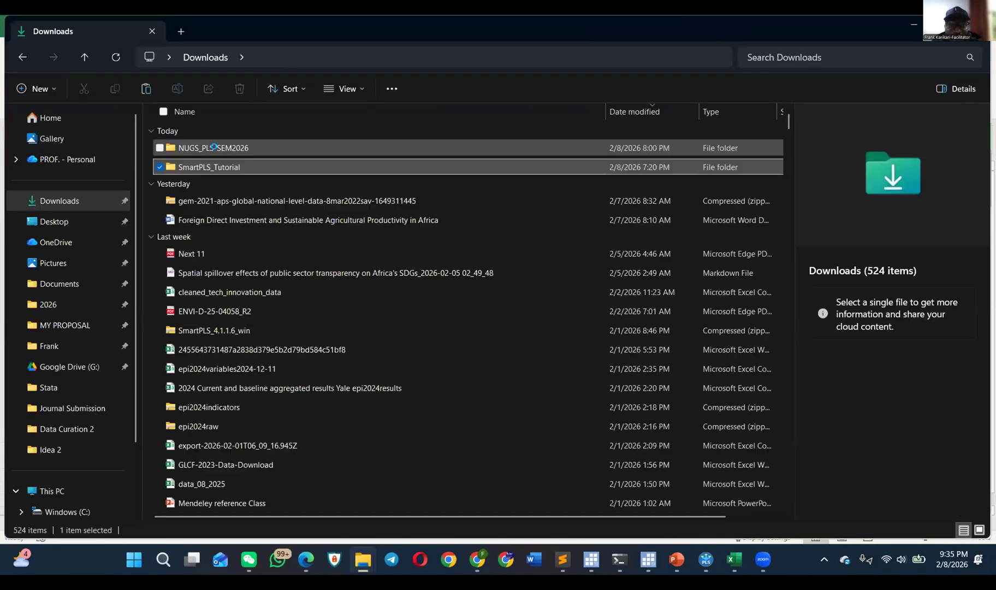
{"action": "double_click", "coordinate": [229, 148]}
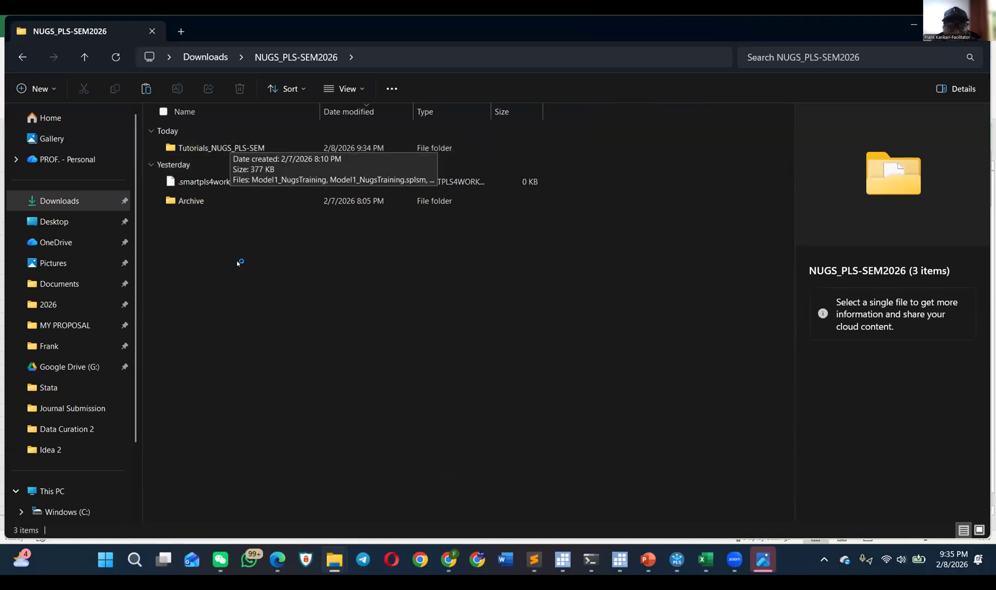
{"action": "double_click", "coordinate": [240, 149]}
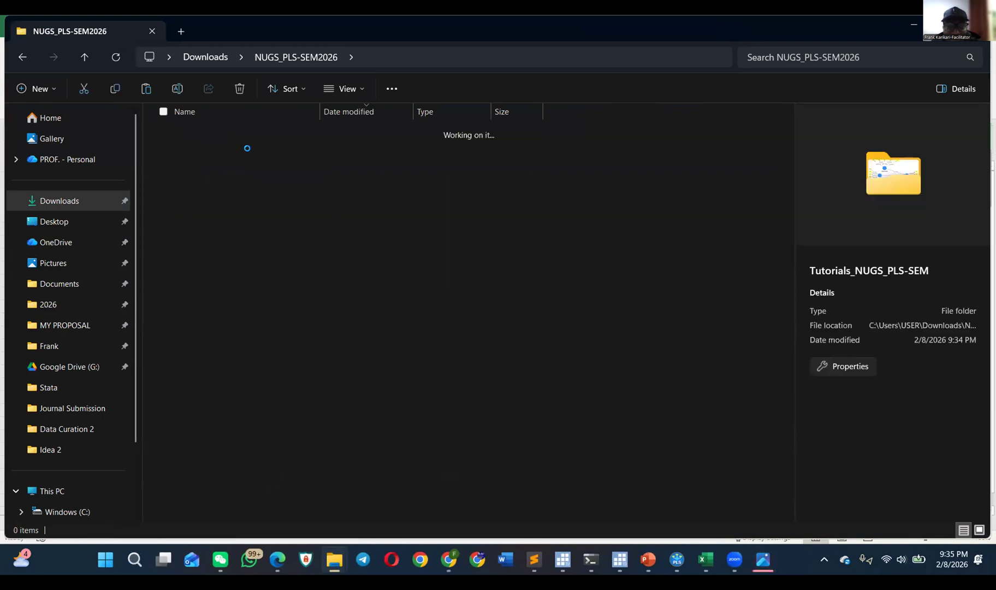
{"action": "double_click", "coordinate": [233, 148]}
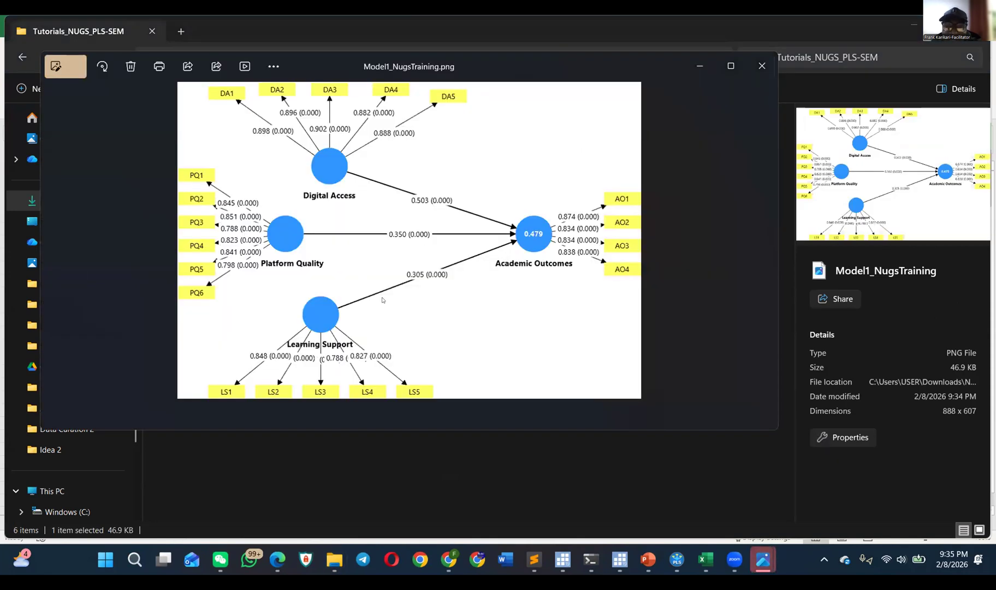
{"action": "left_click", "coordinate": [762, 65]}
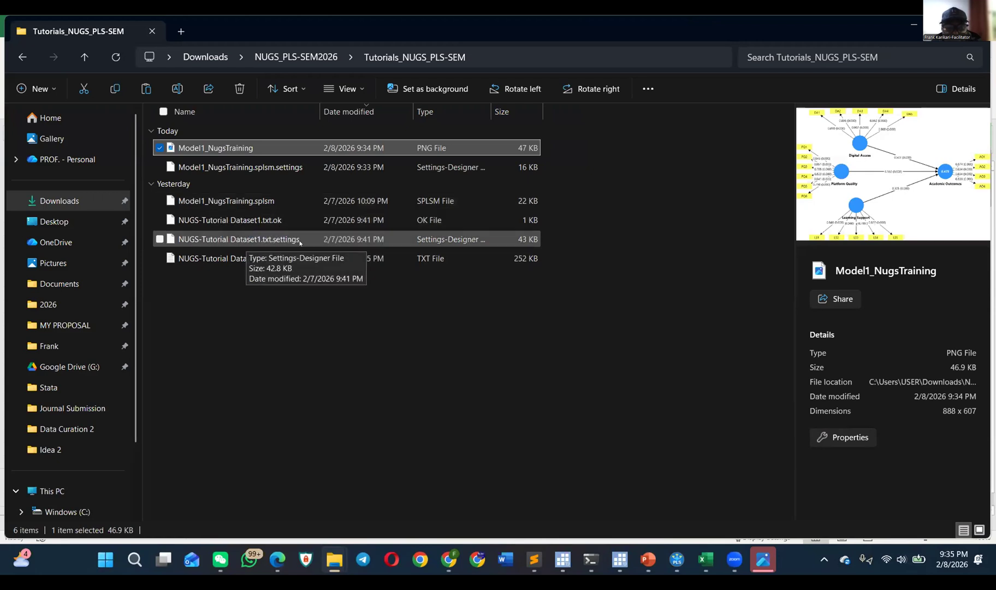
Step: Examine the project files in the Tutorials_NUGS_PLS-SEM folder, including Model1_NugsTraining.splsm.settings and NUGS-Tutorial Dataset1
{"action": "left_click_drag", "start_coordinate": [336, 315], "coordinate": [298, 194]}
{"action": "left_click", "coordinate": [286, 167]}
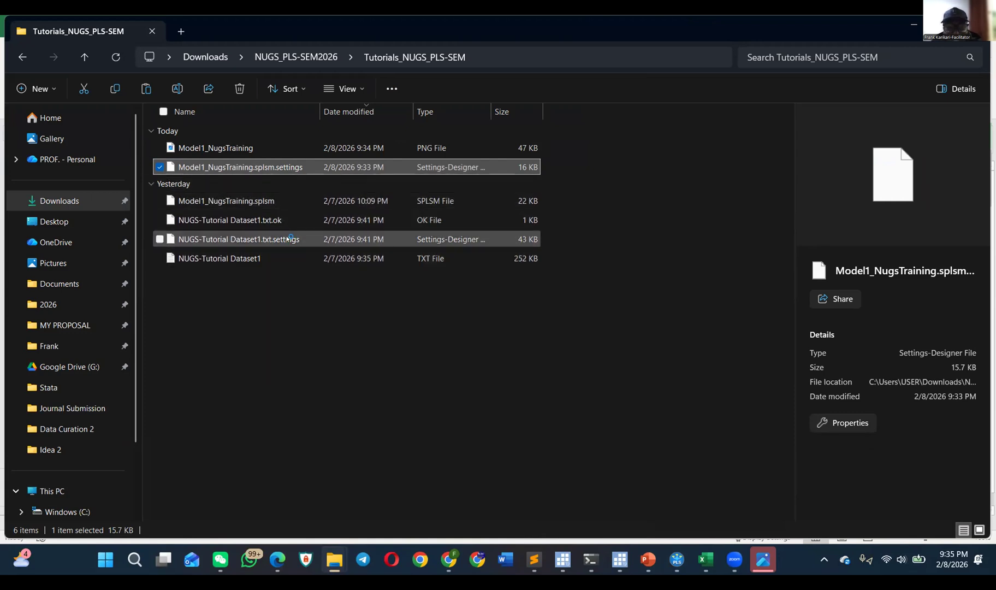
{"action": "left_click", "coordinate": [279, 260]}
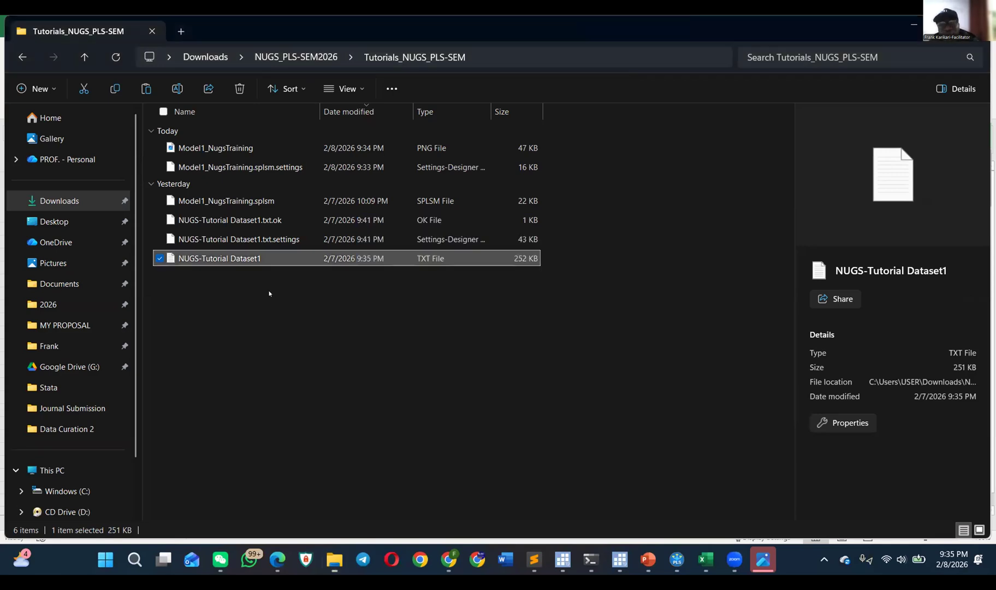
{"action": "left_click", "coordinate": [327, 320]}
Step: Switch back to SmartPLS and set up the Excel export to render graphs and the model image, without excluding large matrices
{"action": "key", "text": "alt+Tab"}
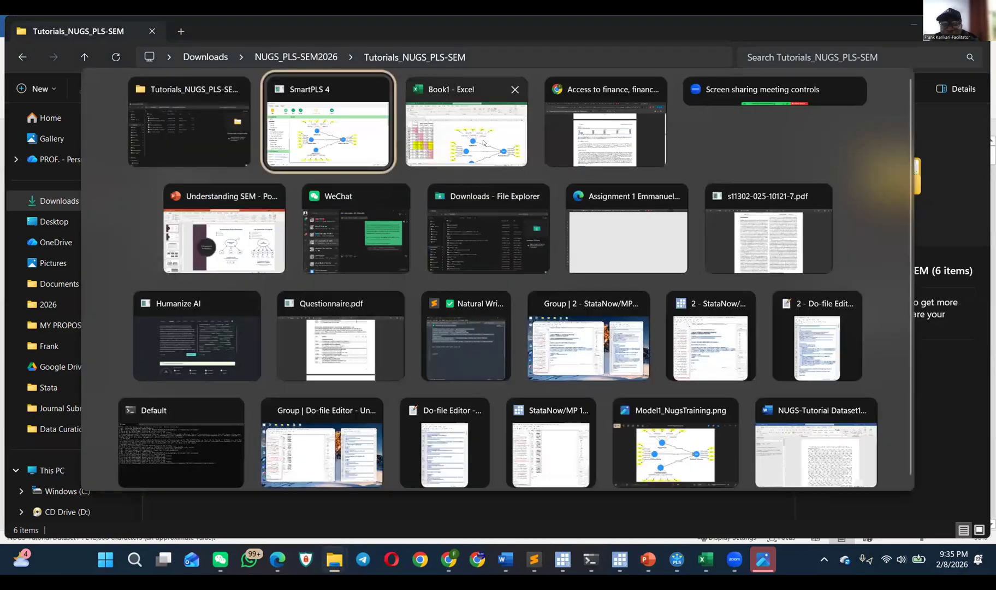
{"action": "left_click", "coordinate": [345, 127]}
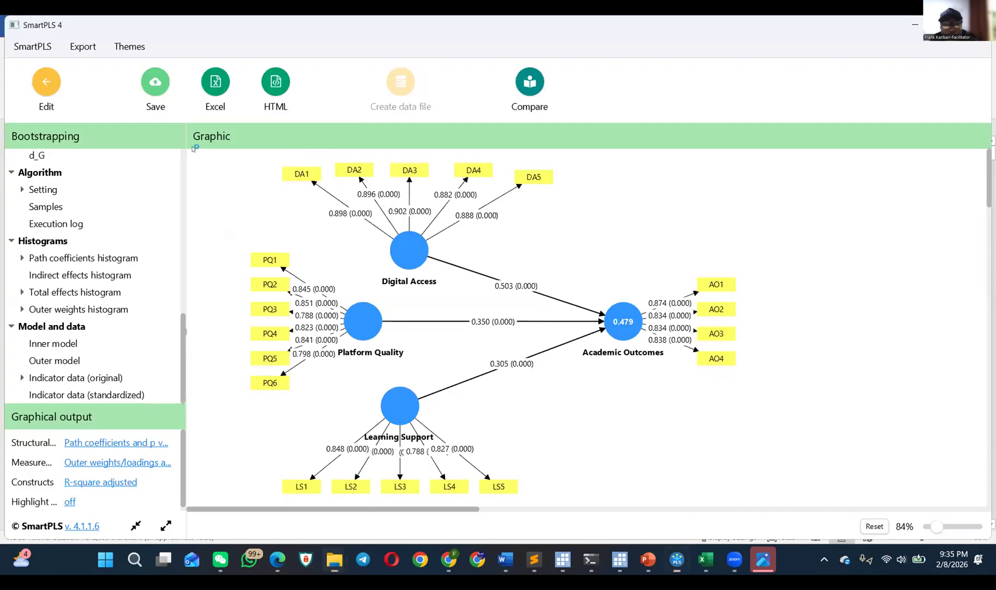
{"action": "left_click", "coordinate": [213, 83]}
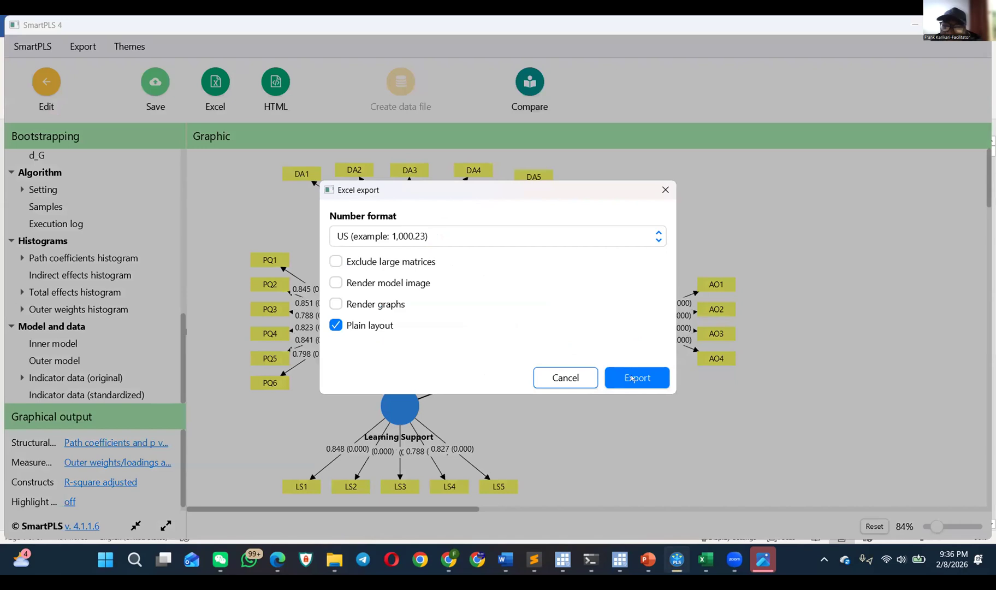
{"action": "left_click", "coordinate": [335, 303]}
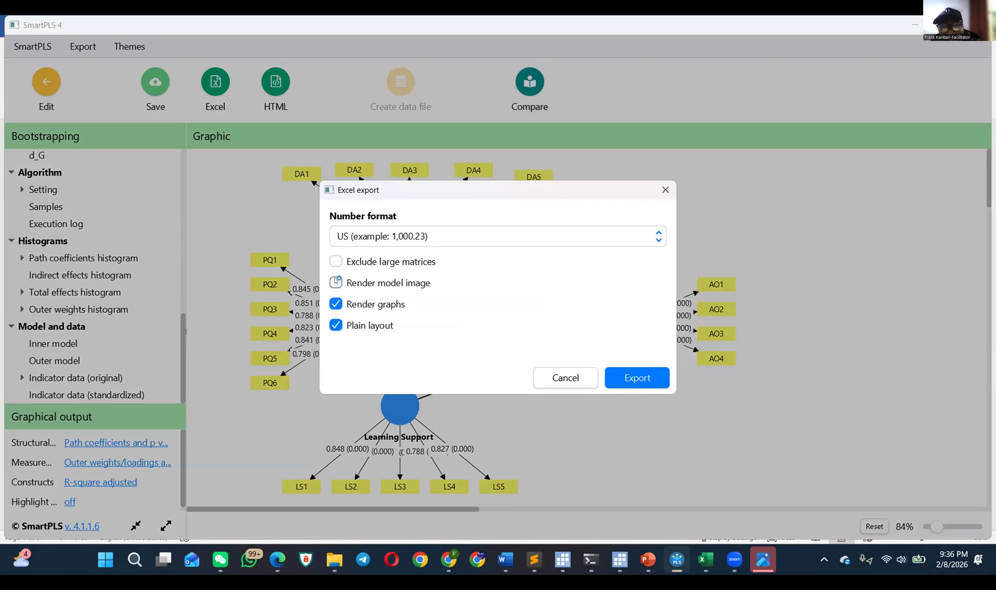
{"action": "left_click", "coordinate": [336, 281]}
{"action": "left_click", "coordinate": [335, 261]}
{"action": "left_click", "coordinate": [334, 262]}
Step: Export the bootstrapping results as the Excel file Boostr into Downloads > NUGS_PLS-SEM2026 > Tutorials_NUGS_PLS-SEM, and close the leftover Model1_NugsTraining image window
{"action": "left_click", "coordinate": [618, 371]}
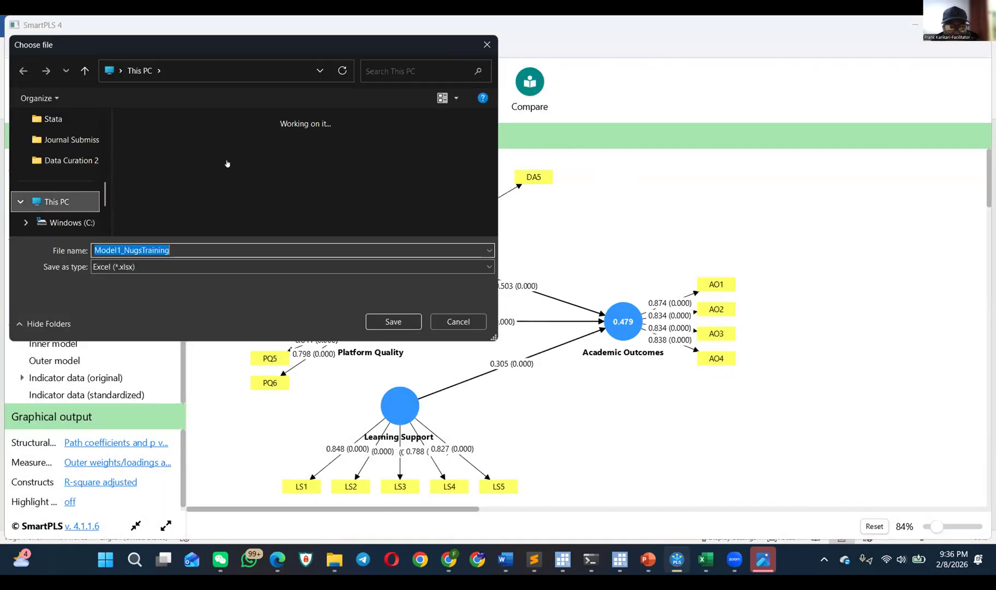
{"action": "scroll", "coordinate": [54, 192], "scroll_direction": "down", "scroll_amount": 2}
{"action": "scroll", "coordinate": [64, 175], "scroll_direction": "up", "scroll_amount": 6}
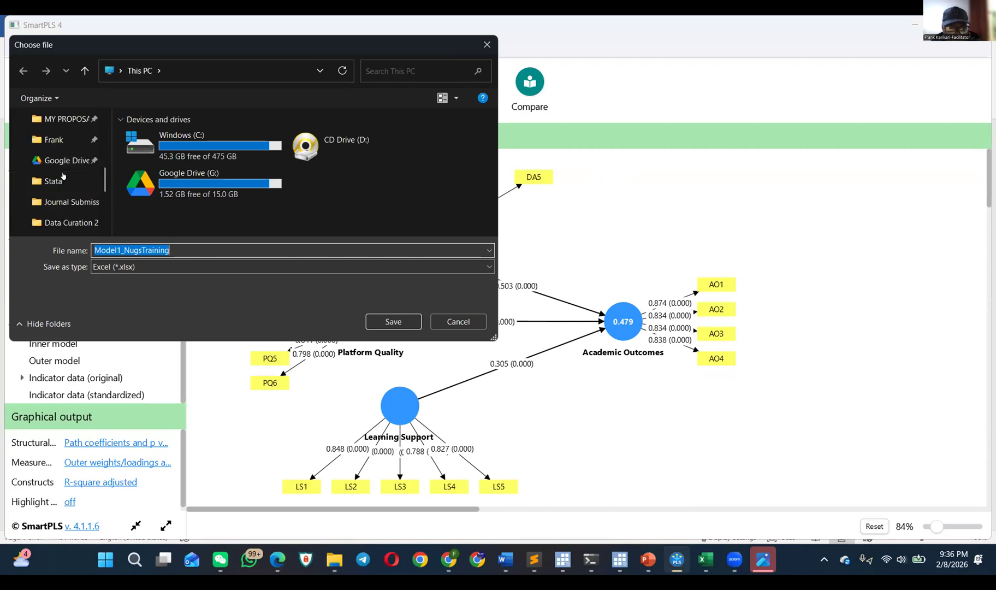
{"action": "left_click", "coordinate": [64, 160]}
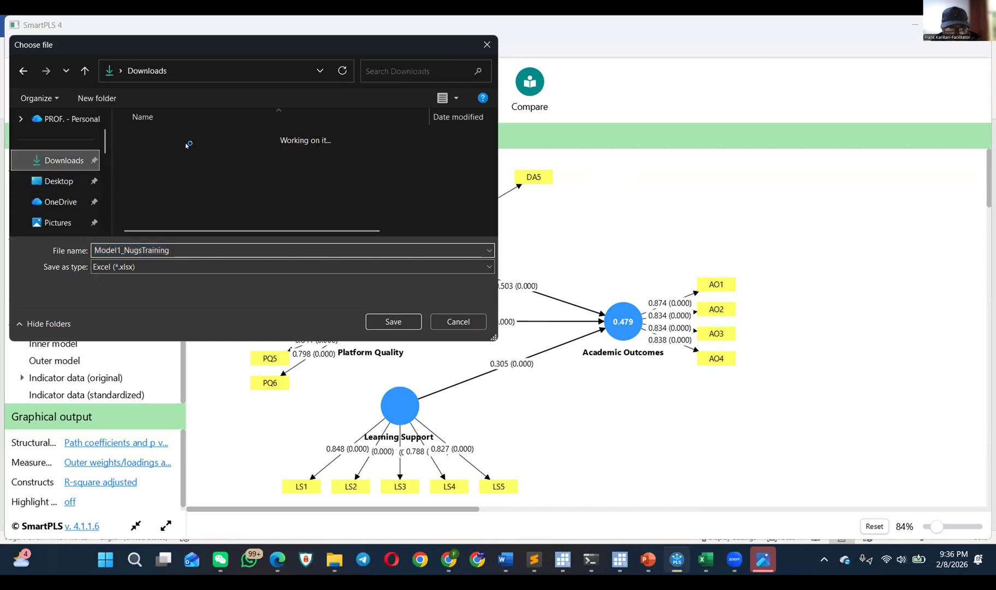
{"action": "double_click", "coordinate": [188, 152]}
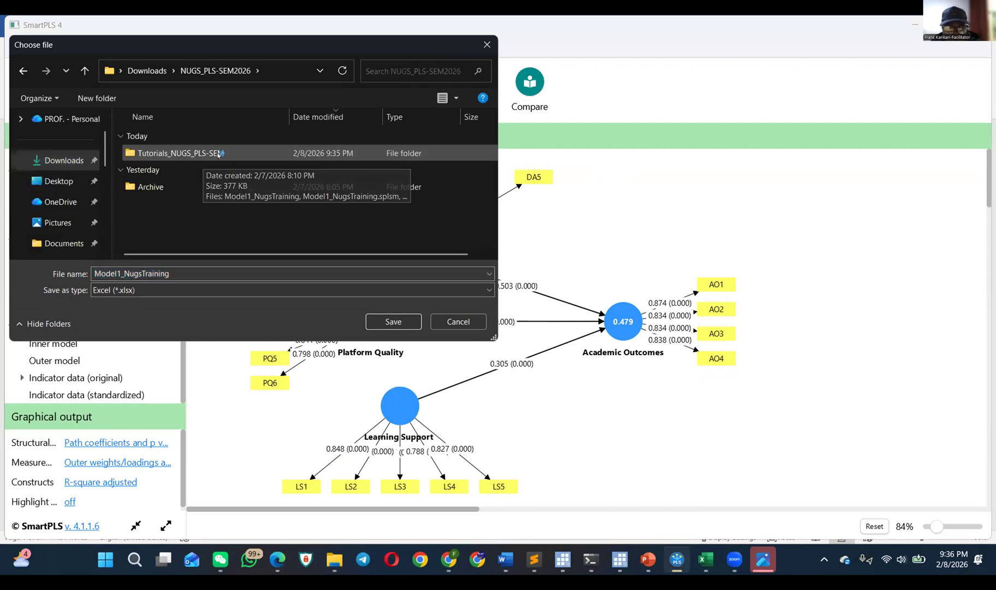
{"action": "double_click", "coordinate": [203, 155]}
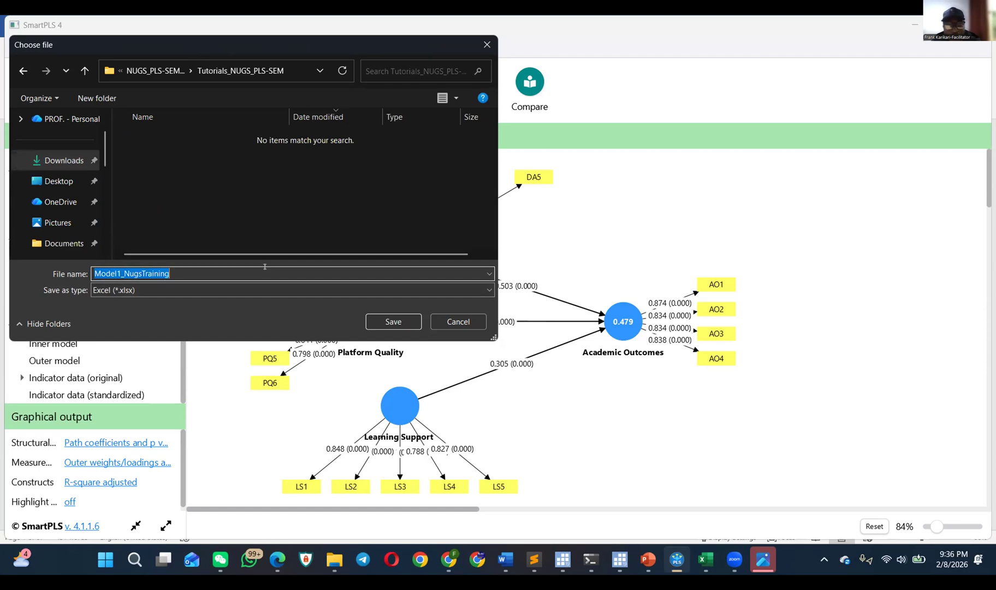
{"action": "type", "text": "Boostr"}
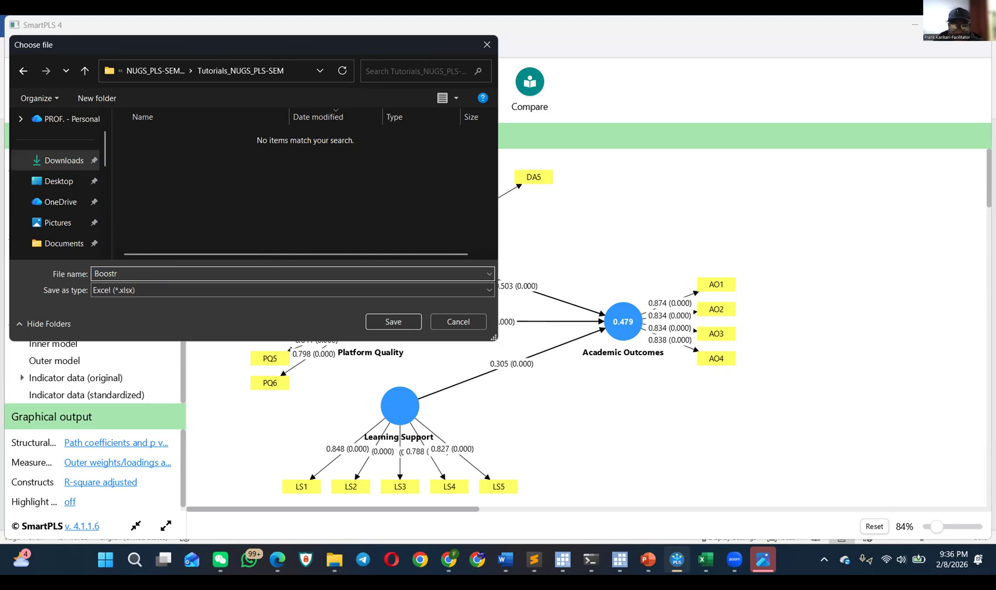
{"action": "key", "text": "Return"}
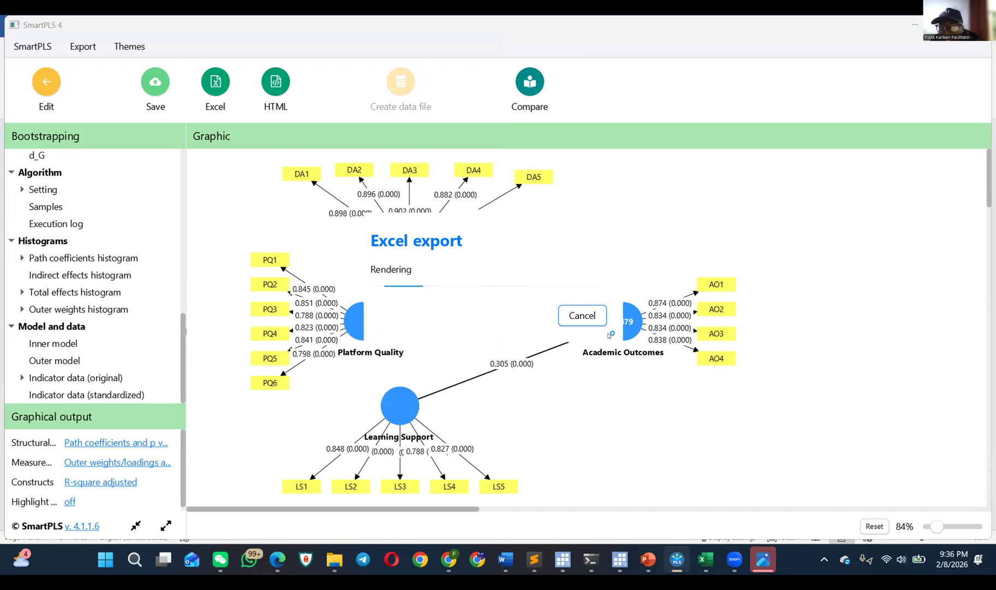
{"action": "mouse_move", "coordinate": [764, 558]}
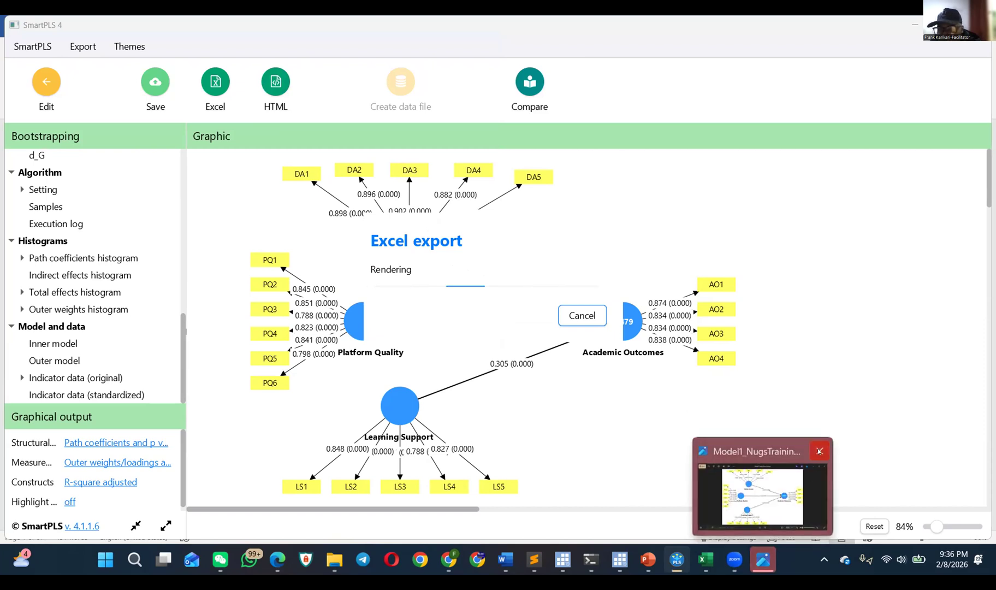
{"action": "left_click", "coordinate": [819, 448]}
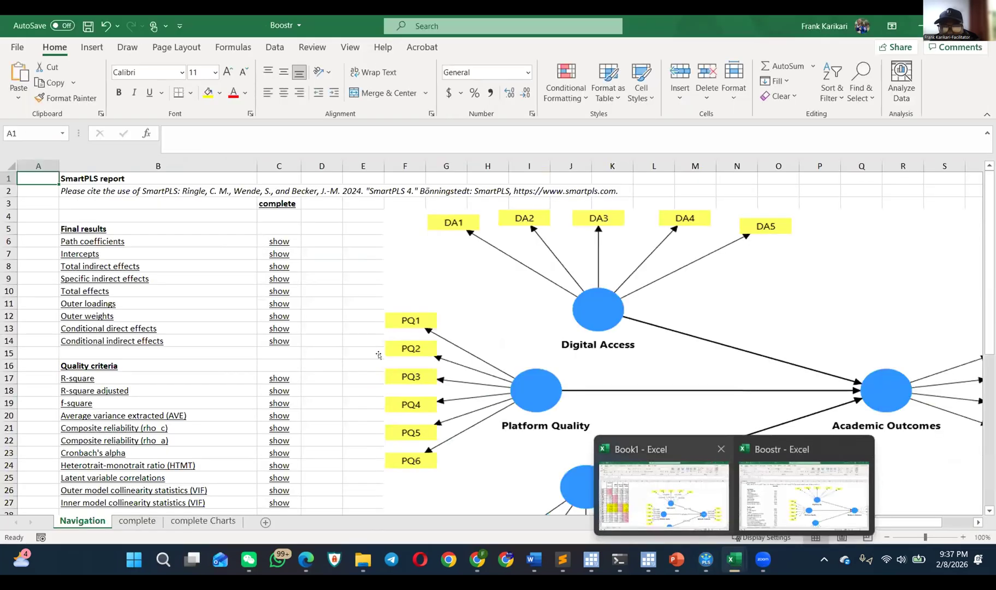
Step: In the exported Boostr workbook, follow the Path coefficients link to the complete sheet and narrow column B to bring the value columns into view
{"action": "left_click_drag", "start_coordinate": [535, 352], "coordinate": [678, 320]}
{"action": "left_click", "coordinate": [719, 312]}
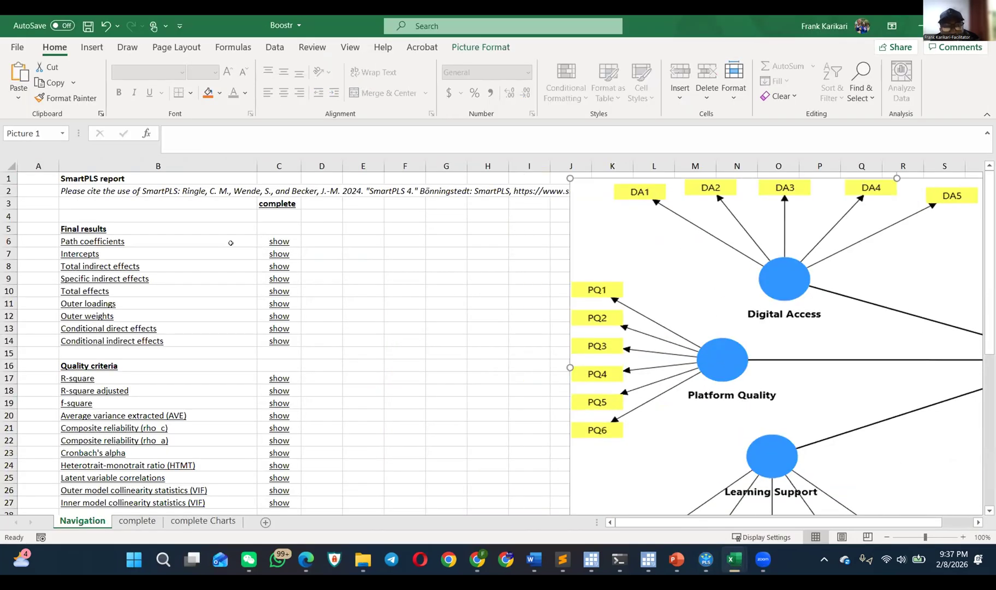
{"action": "left_click", "coordinate": [276, 243]}
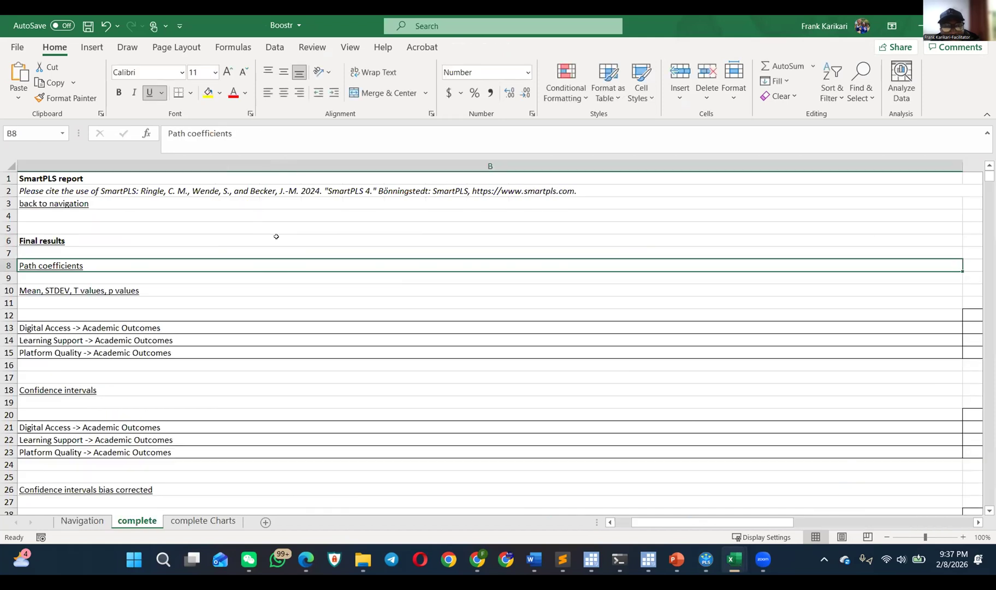
{"action": "left_click_drag", "start_coordinate": [959, 163], "coordinate": [513, 202]}
{"action": "left_click_drag", "start_coordinate": [286, 204], "coordinate": [287, 203]}
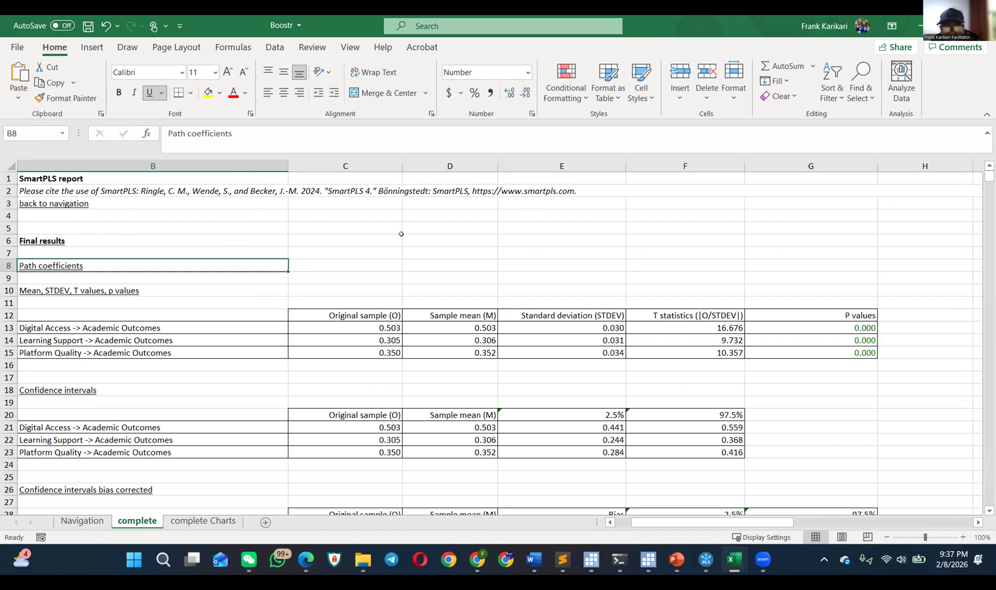
Step: Examine the path coefficients table by highlighting the original sample, standard deviation, T statistics and P values of the three paths
{"action": "left_click", "coordinate": [94, 324]}
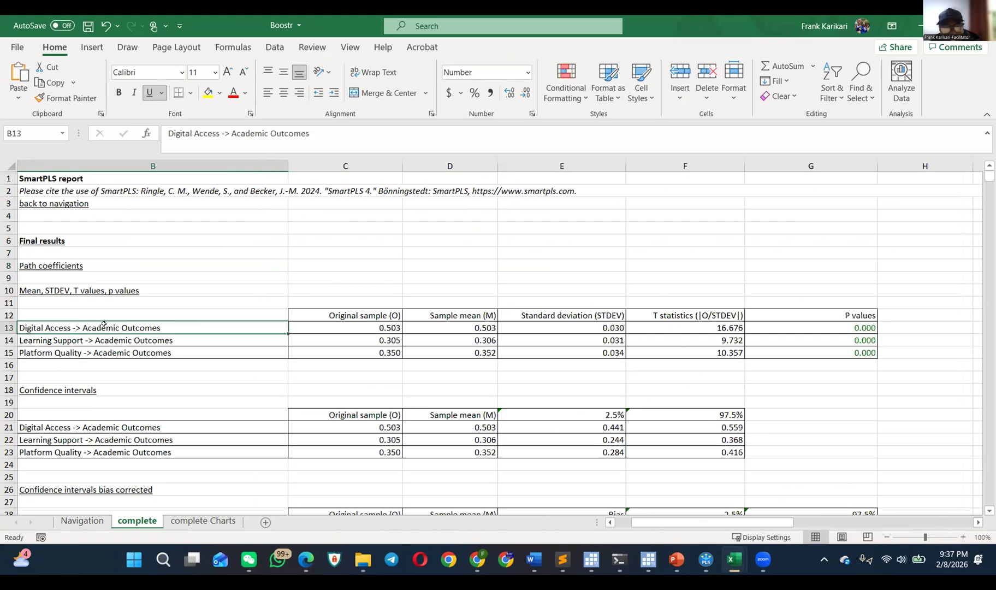
{"action": "left_click_drag", "start_coordinate": [346, 325], "coordinate": [395, 321]}
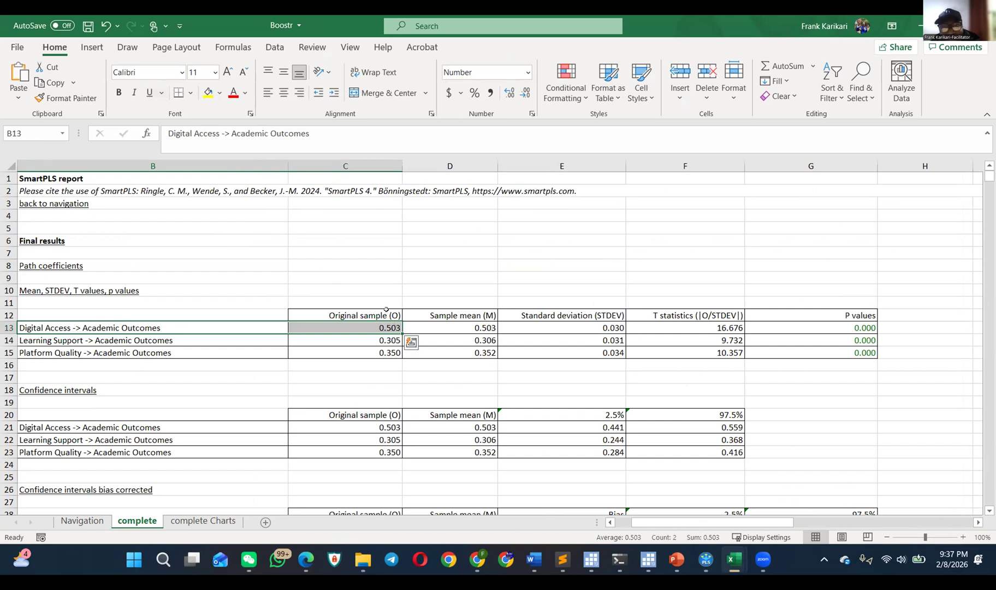
{"action": "left_click", "coordinate": [377, 311]}
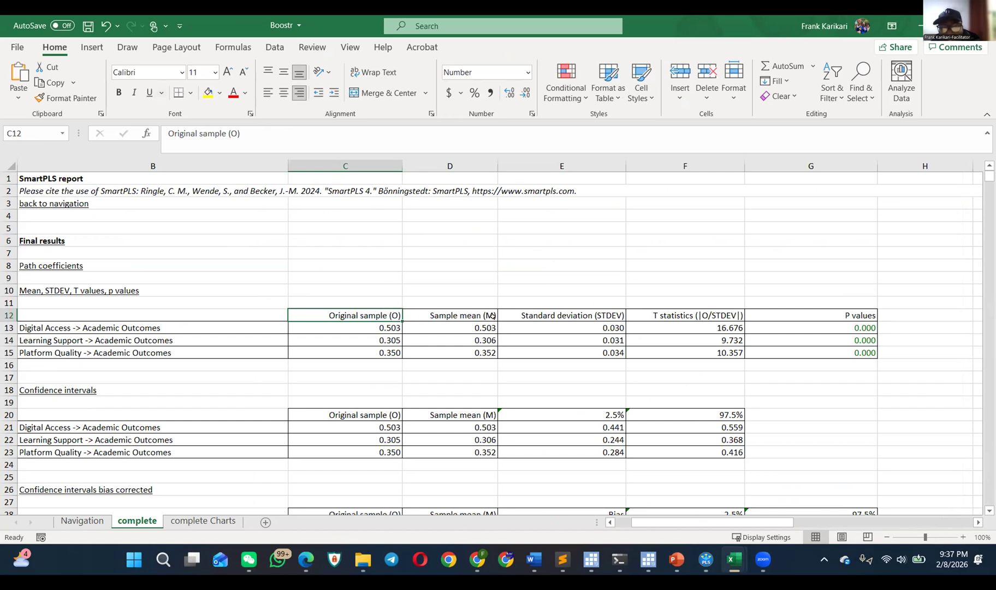
{"action": "left_click_drag", "start_coordinate": [385, 326], "coordinate": [377, 351]}
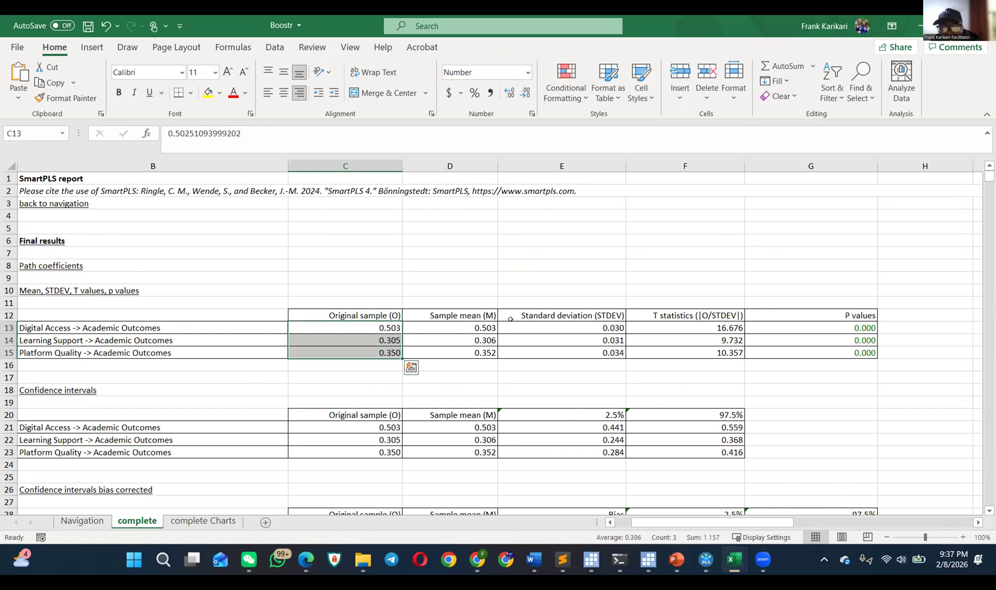
{"action": "left_click_drag", "start_coordinate": [586, 324], "coordinate": [584, 352]}
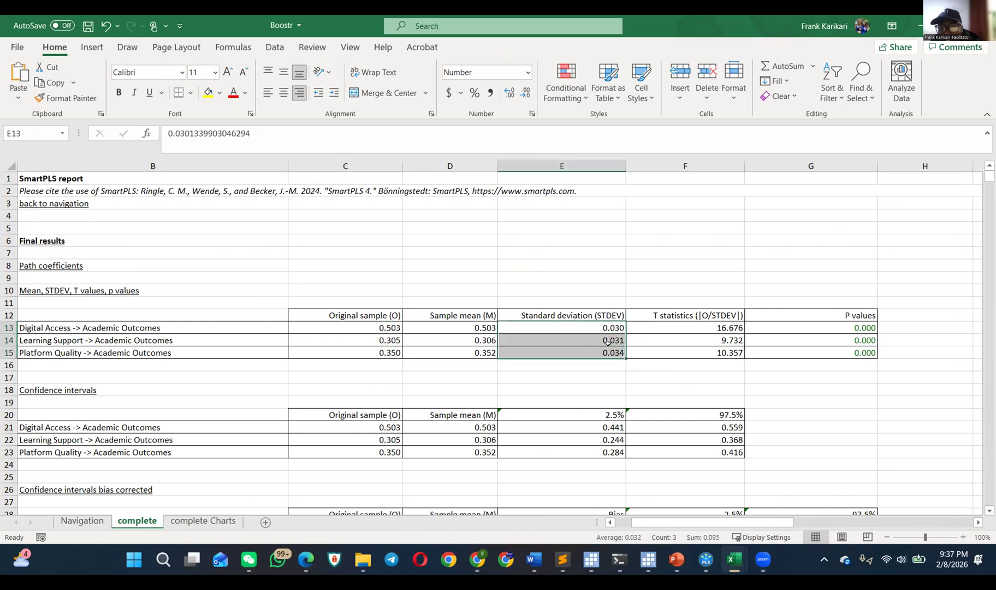
{"action": "left_click", "coordinate": [699, 332]}
{"action": "left_click_drag", "start_coordinate": [699, 332], "coordinate": [701, 352]}
{"action": "left_click_drag", "start_coordinate": [843, 327], "coordinate": [851, 353]}
Step: Review the 2.5% and 97.5% bounds in the confidence intervals and bias-corrected confidence intervals tables
{"action": "scroll", "coordinate": [436, 325], "scroll_direction": "down", "scroll_amount": 3}
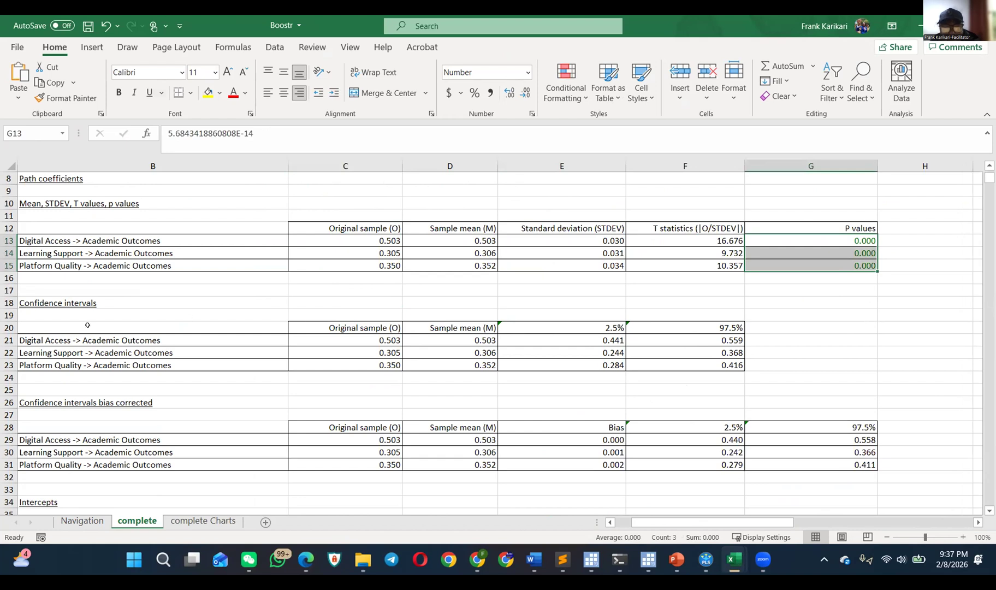
{"action": "left_click_drag", "start_coordinate": [588, 343], "coordinate": [702, 367]}
{"action": "scroll", "coordinate": [509, 352], "scroll_direction": "down", "scroll_amount": 3}
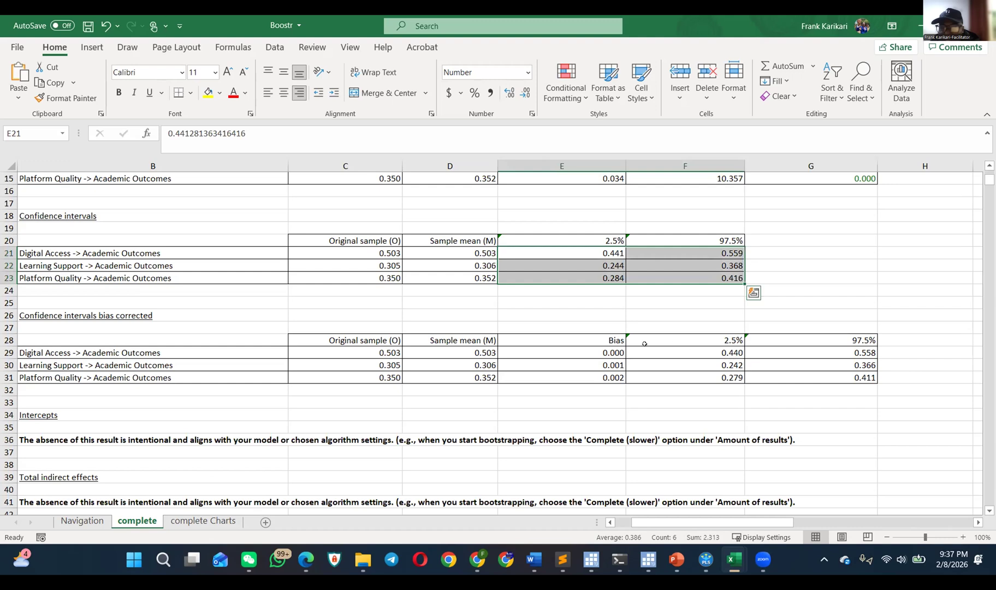
{"action": "left_click_drag", "start_coordinate": [629, 350], "coordinate": [787, 378]}
{"action": "scroll", "coordinate": [653, 360], "scroll_direction": "down", "scroll_amount": 5}
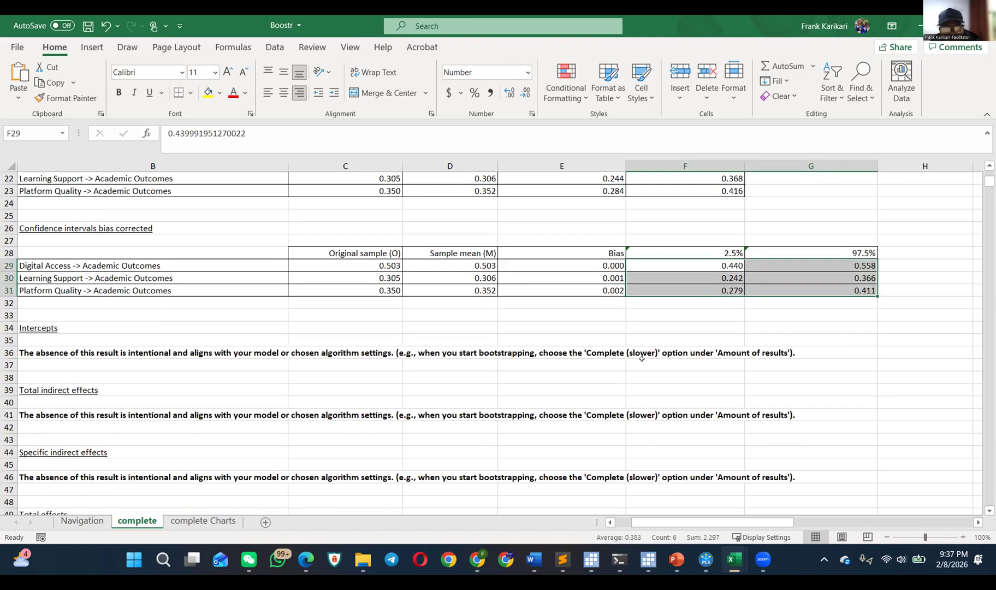
Step: Check the notes under Intercepts, Total indirect effects and Specific indirect effects, and look through the total effects and outer loadings tables
{"action": "left_click_drag", "start_coordinate": [8, 265], "coordinate": [13, 383]}
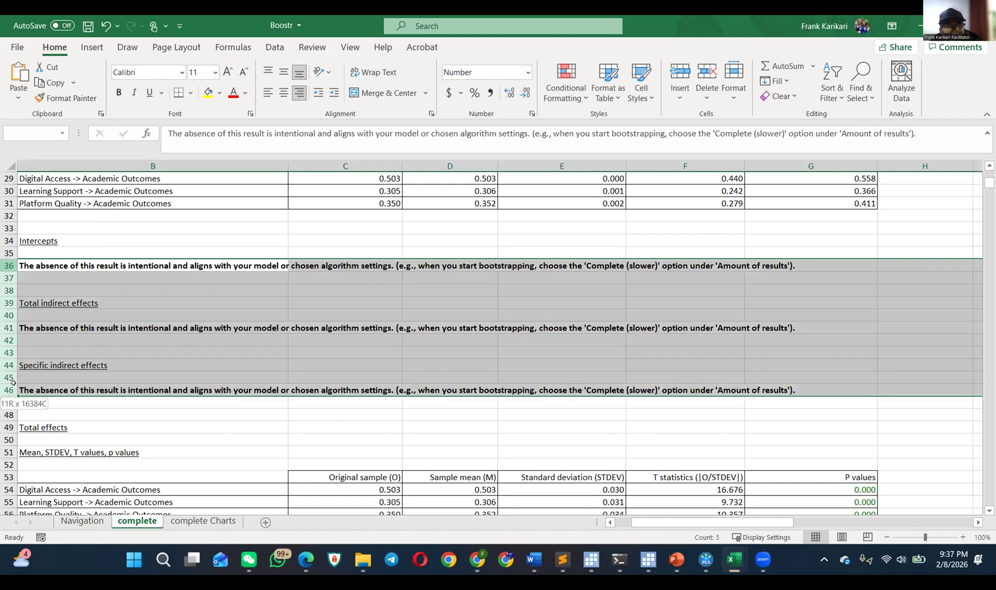
{"action": "left_click_drag", "start_coordinate": [13, 382], "coordinate": [13, 382]}
{"action": "scroll", "coordinate": [7, 248], "scroll_direction": "down", "scroll_amount": 2}
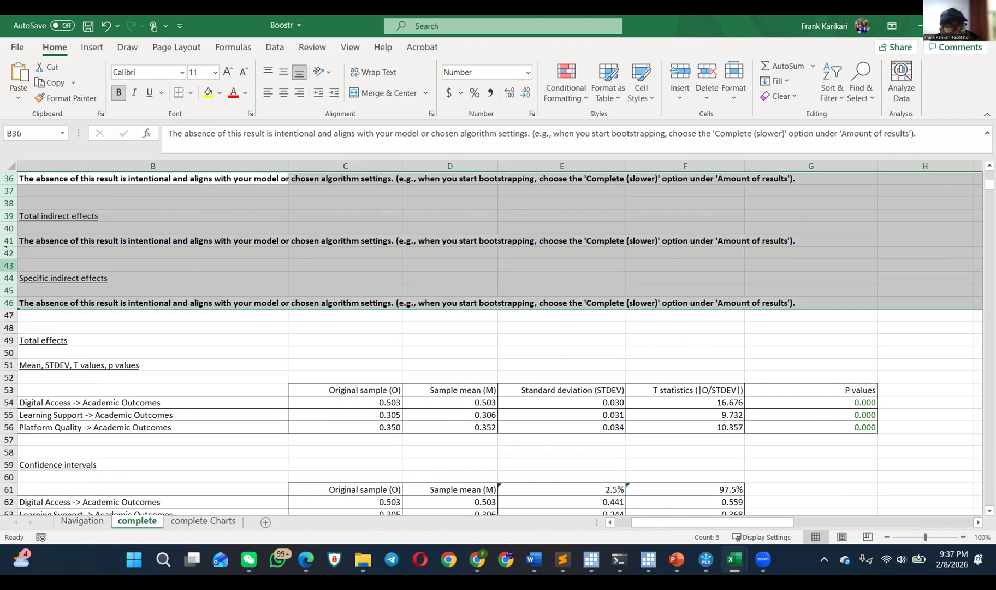
{"action": "left_click_drag", "start_coordinate": [8, 216], "coordinate": [2, 241]}
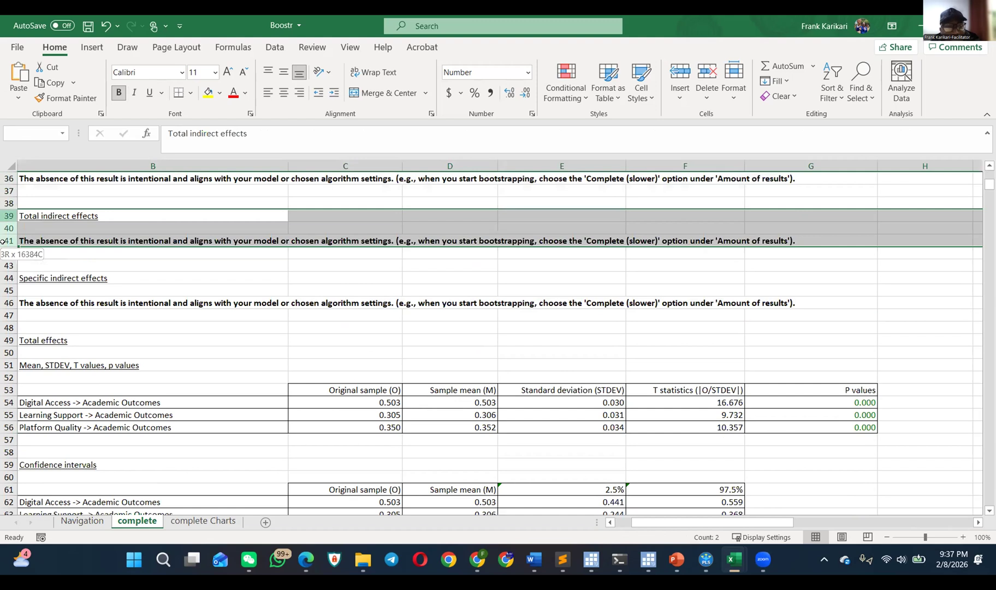
{"action": "left_click_drag", "start_coordinate": [3, 241], "coordinate": [3, 241]}
{"action": "scroll", "coordinate": [344, 268], "scroll_direction": "down", "scroll_amount": 16}
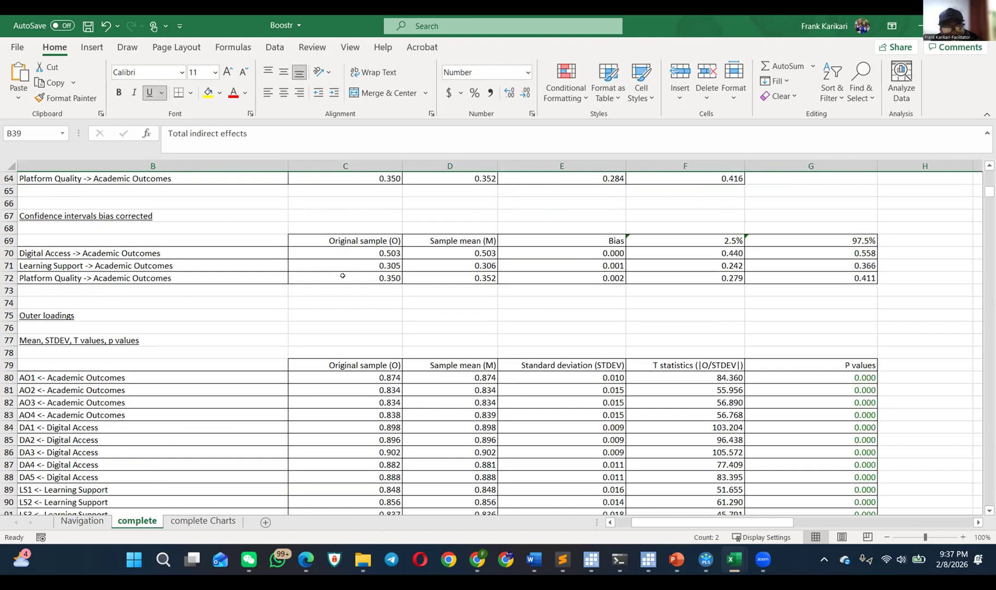
{"action": "scroll", "coordinate": [155, 279], "scroll_direction": "down", "scroll_amount": 20}
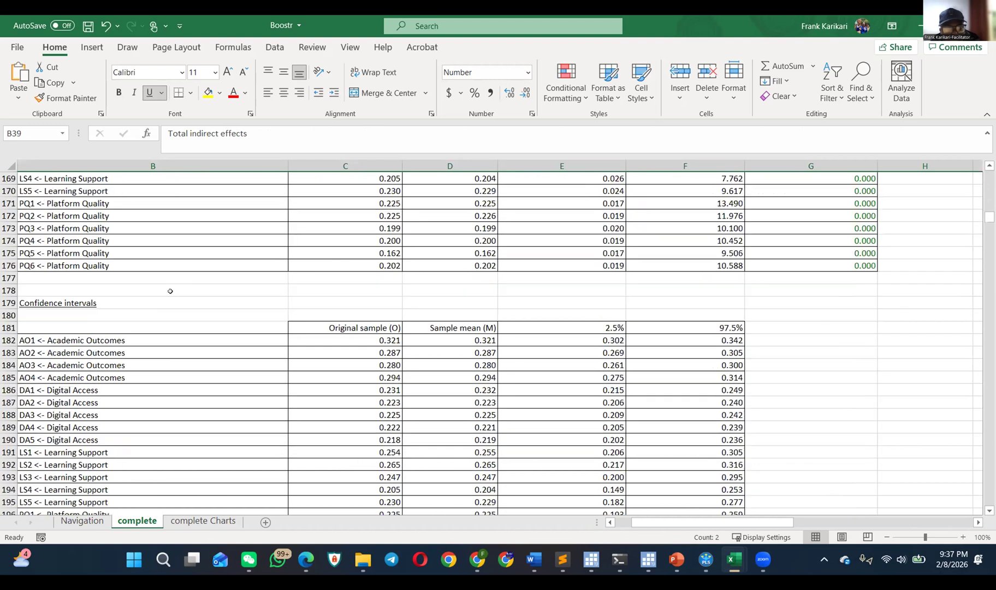
Step: Return to the Navigation sheet and follow the Average variance extracted (AVE) link to its section of the complete sheet
{"action": "scroll", "coordinate": [162, 287], "scroll_direction": "up", "scroll_amount": 20}
{"action": "left_click", "coordinate": [82, 520]}
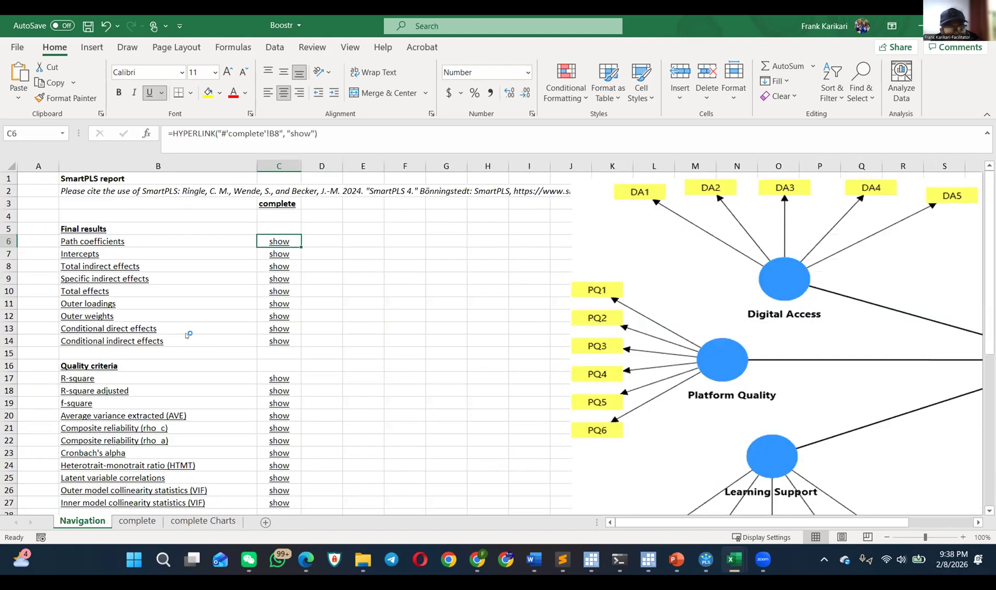
{"action": "scroll", "coordinate": [213, 350], "scroll_direction": "down", "scroll_amount": 5}
{"action": "scroll", "coordinate": [205, 278], "scroll_direction": "up", "scroll_amount": 2}
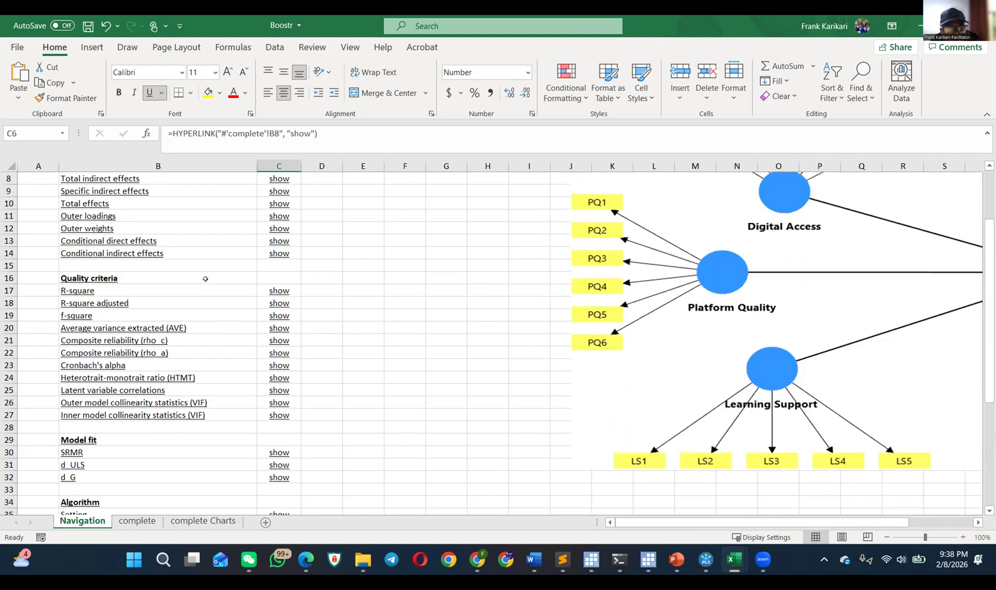
{"action": "left_click", "coordinate": [278, 327]}
{"action": "scroll", "coordinate": [213, 326], "scroll_direction": "up", "scroll_amount": 6}
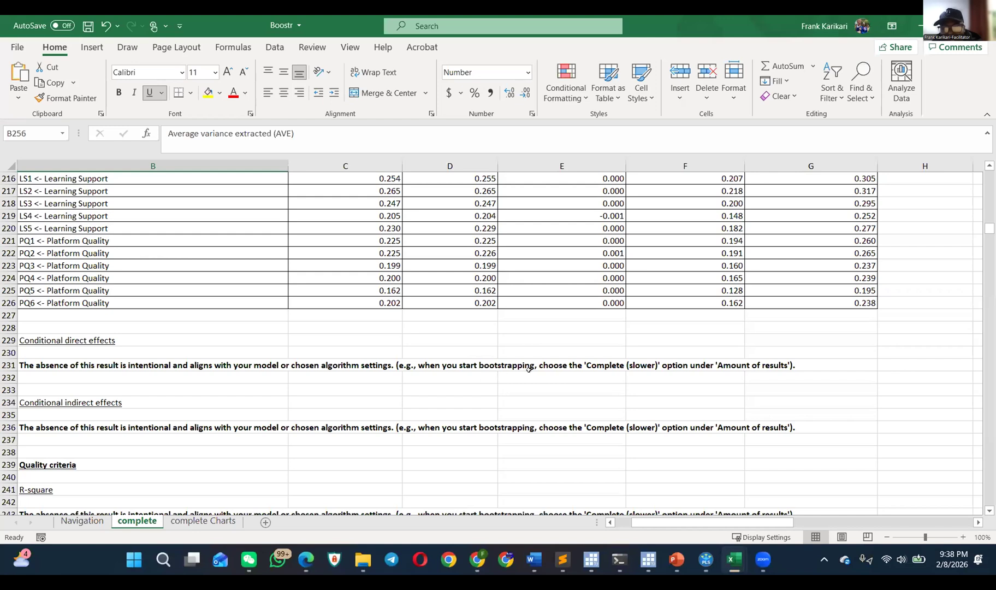
Step: Examine the notes about the 'Complete (slower)' option under Conditional direct effects, Conditional indirect effects and R-square
{"action": "left_click", "coordinate": [651, 363]}
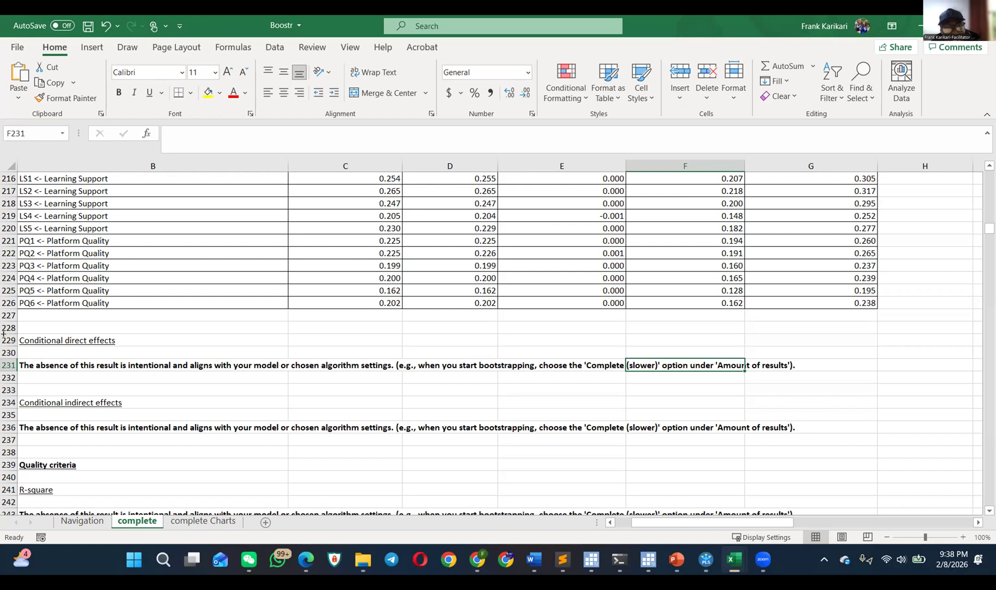
{"action": "left_click_drag", "start_coordinate": [3, 340], "coordinate": [21, 427]}
{"action": "scroll", "coordinate": [104, 417], "scroll_direction": "down", "scroll_amount": 2}
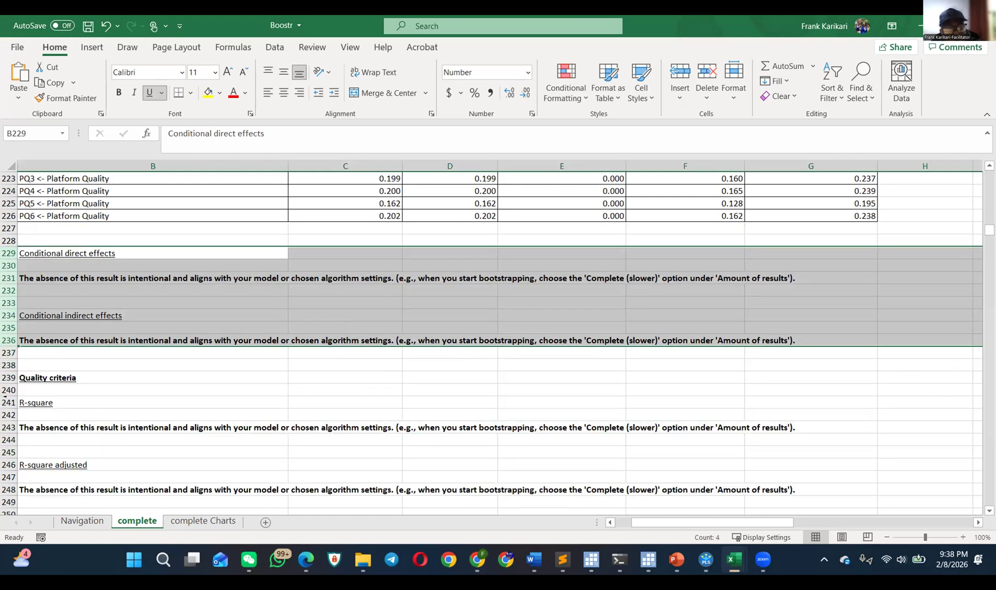
{"action": "left_click_drag", "start_coordinate": [3, 378], "coordinate": [2, 416]}
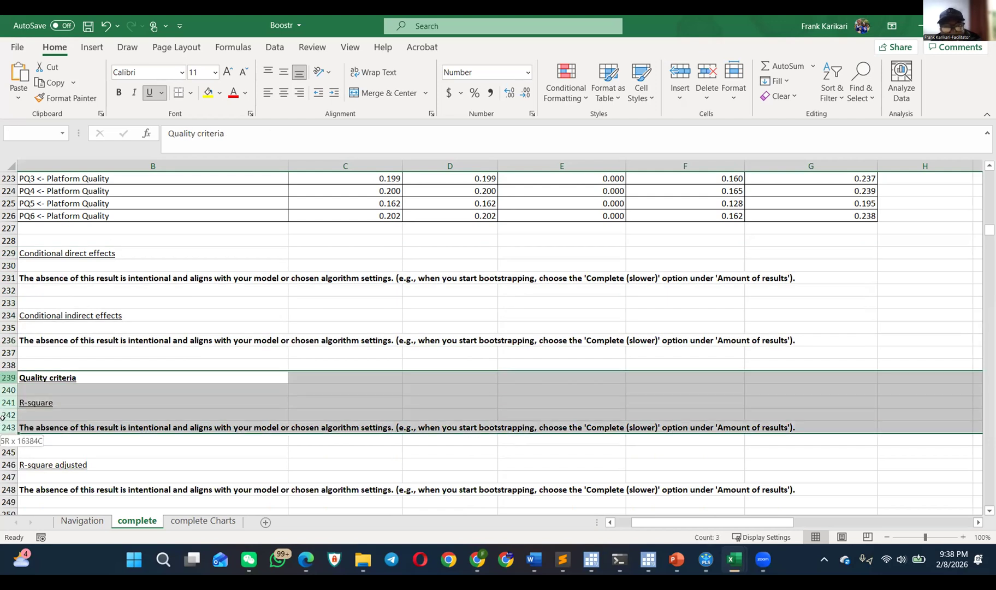
{"action": "left_click_drag", "start_coordinate": [3, 416], "coordinate": [2, 416]}
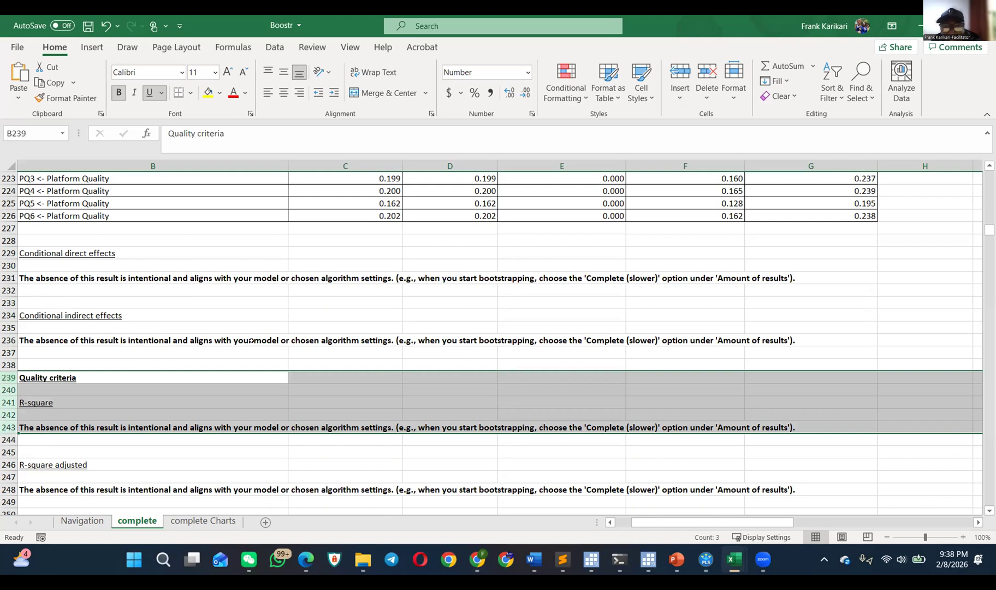
{"action": "left_click", "coordinate": [617, 277]}
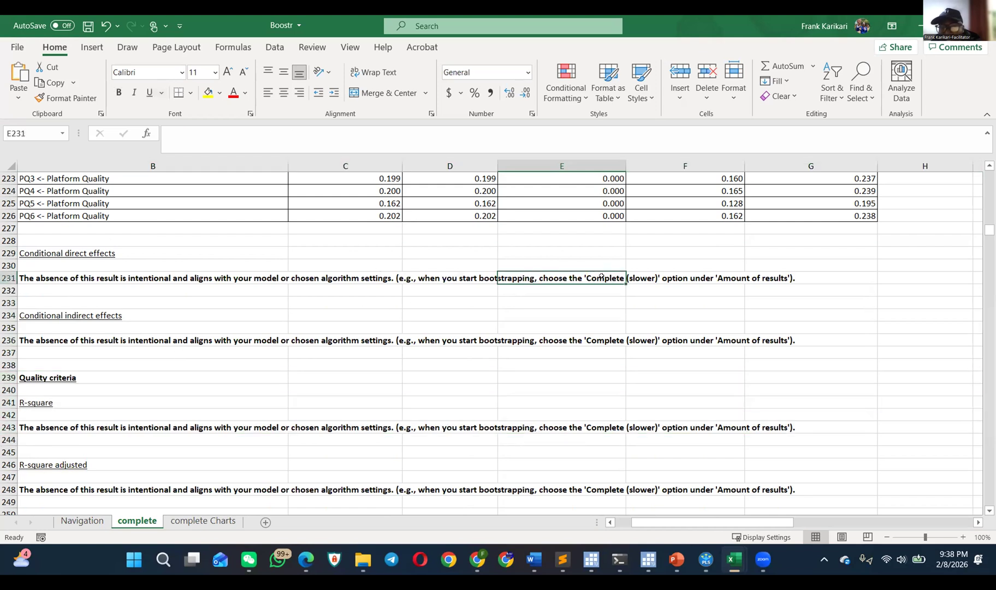
Step: Switch to SmartPLS and rerun bootstrapping on the model with the amount of results set to Complete (slower)
{"action": "left_click", "coordinate": [706, 559]}
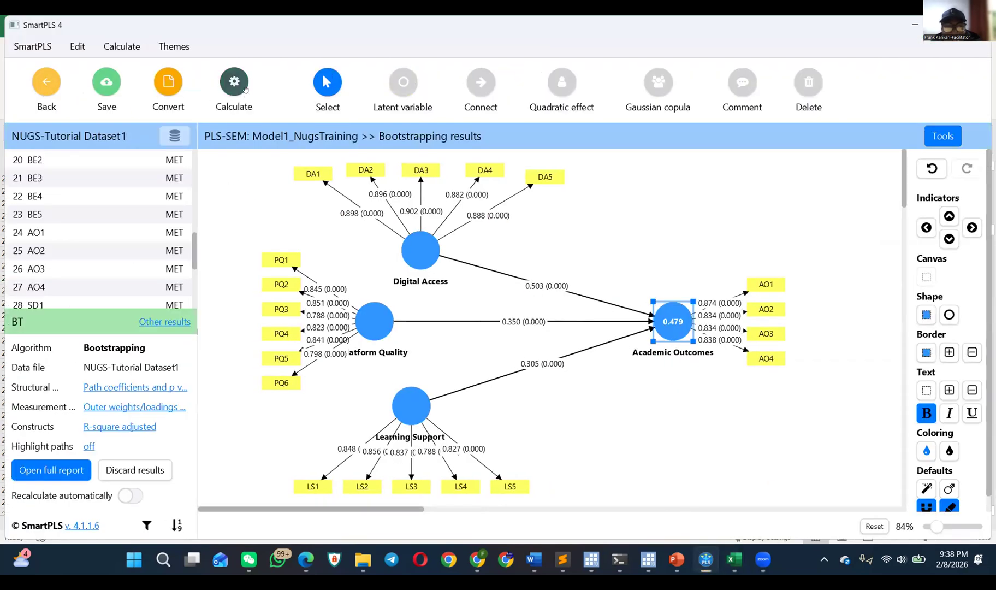
{"action": "left_click", "coordinate": [236, 85]}
{"action": "left_click", "coordinate": [345, 145]}
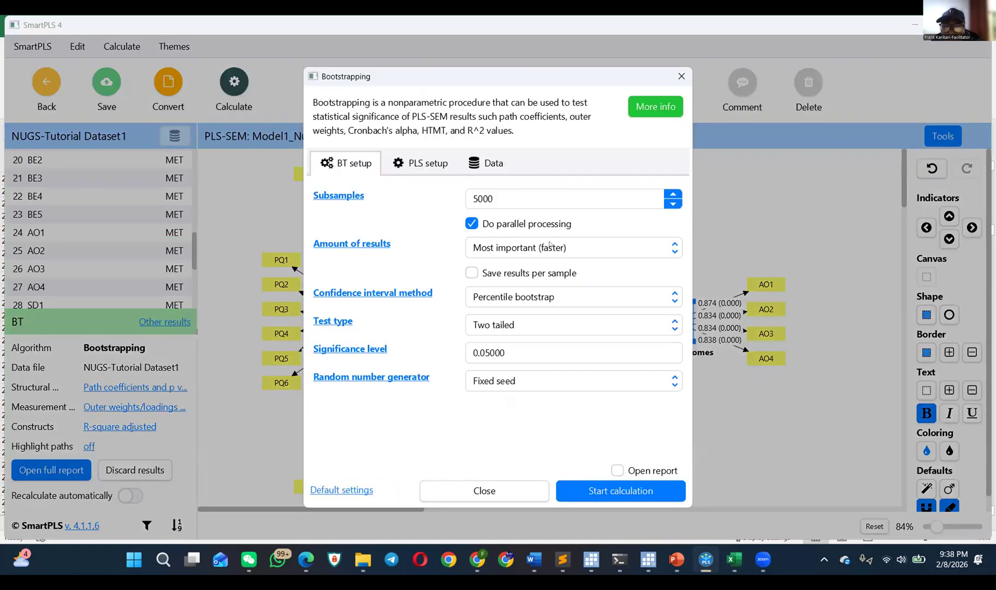
{"action": "left_click", "coordinate": [552, 247]}
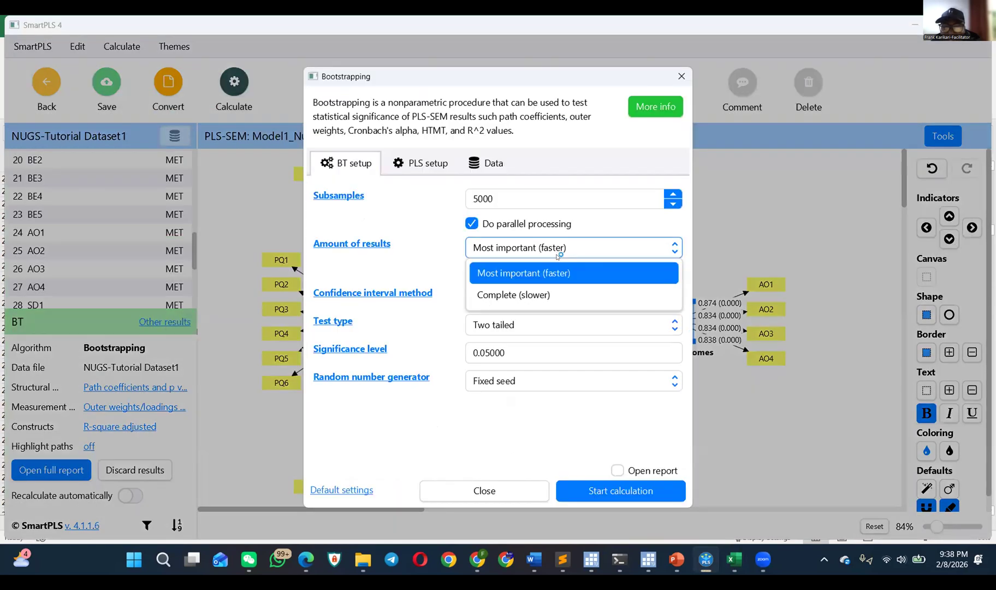
{"action": "left_click", "coordinate": [543, 295]}
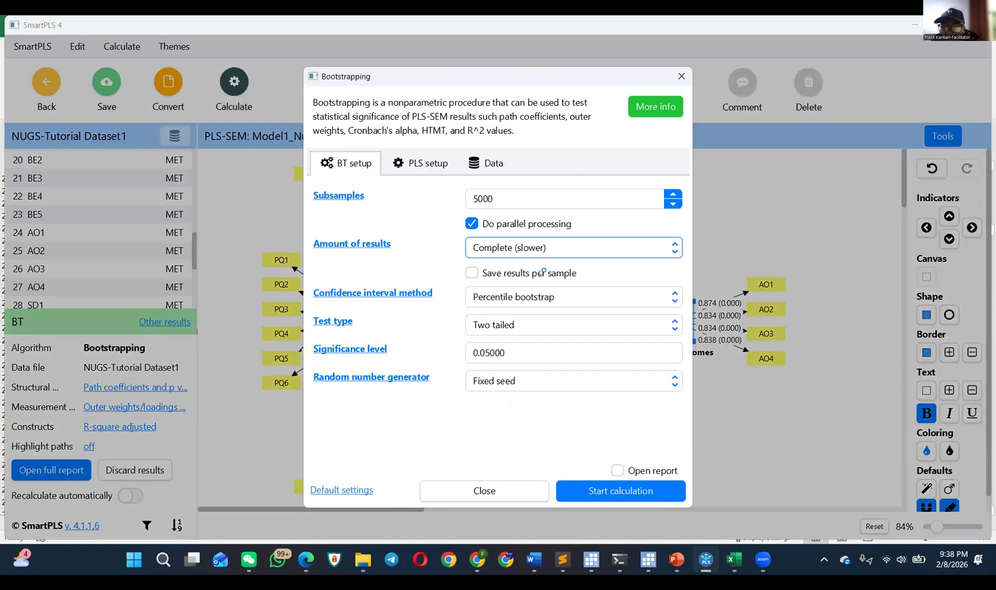
{"action": "left_click", "coordinate": [618, 491]}
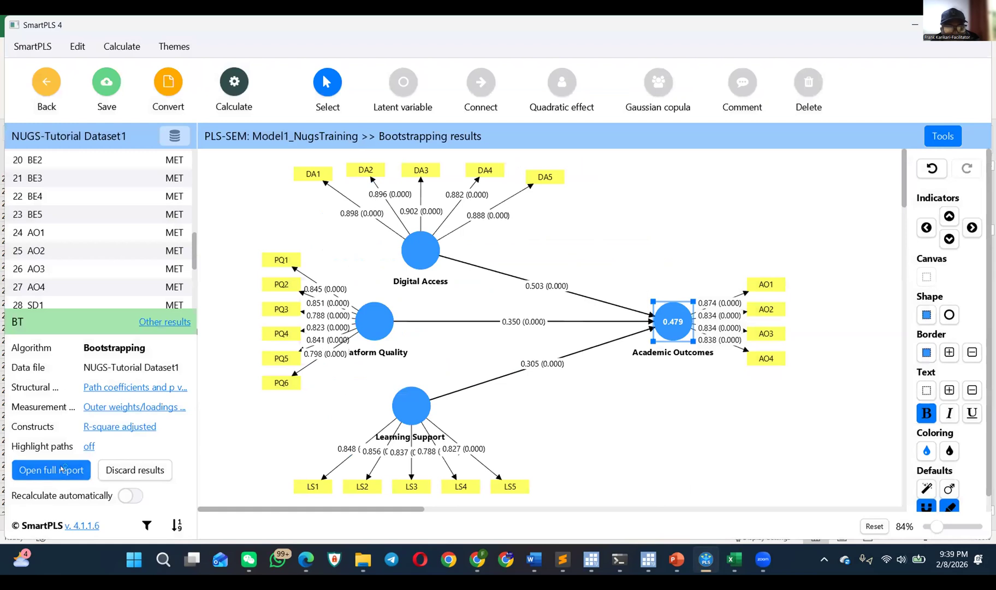
Step: Open the full bootstrapping report and examine the f-square table across all its columns, including the p values
{"action": "left_click", "coordinate": [63, 469]}
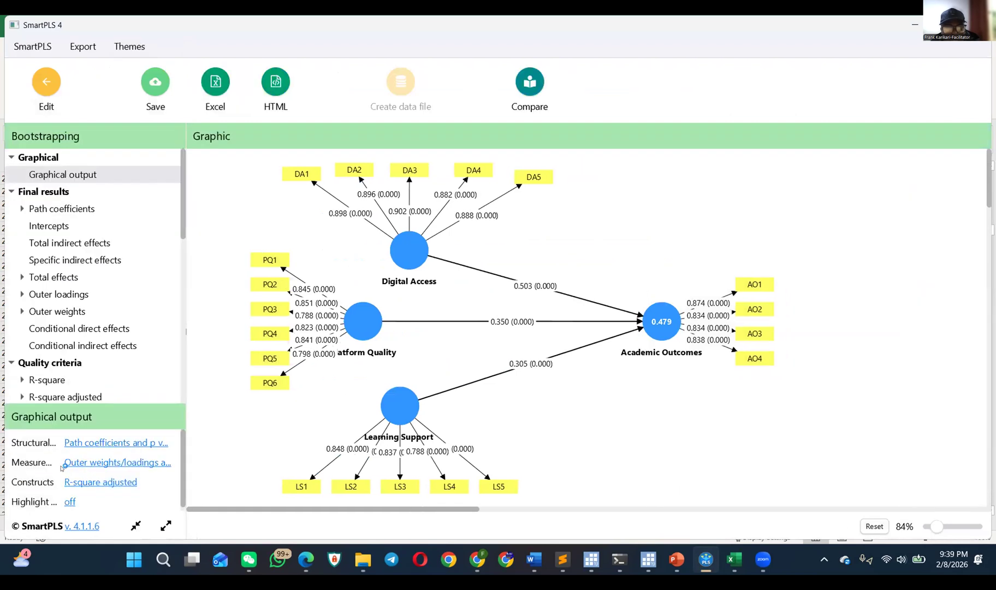
{"action": "scroll", "coordinate": [107, 336], "scroll_direction": "down", "scroll_amount": 10}
{"action": "scroll", "coordinate": [85, 311], "scroll_direction": "up", "scroll_amount": 3}
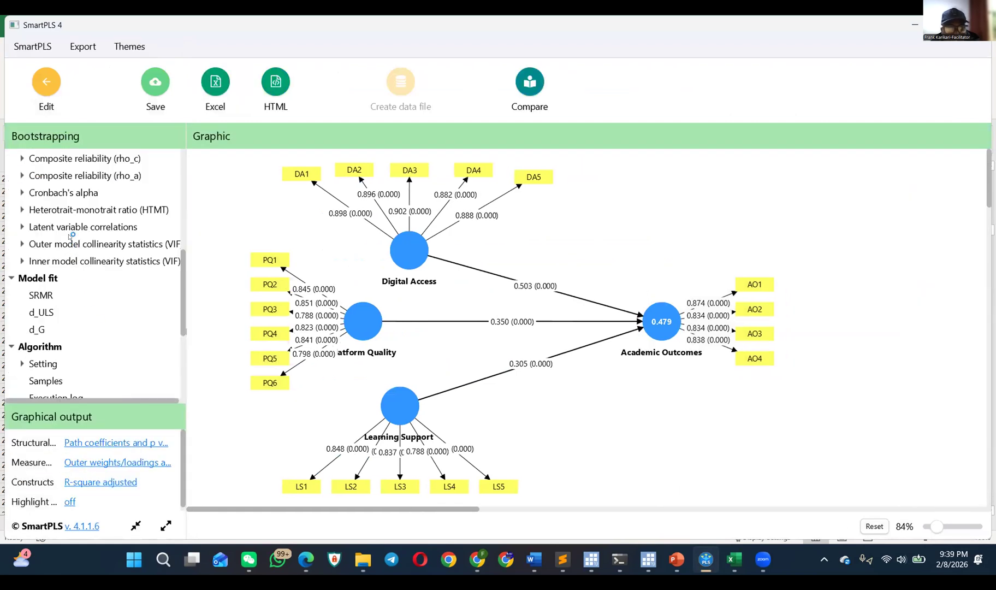
{"action": "scroll", "coordinate": [69, 238], "scroll_direction": "up", "scroll_amount": 3}
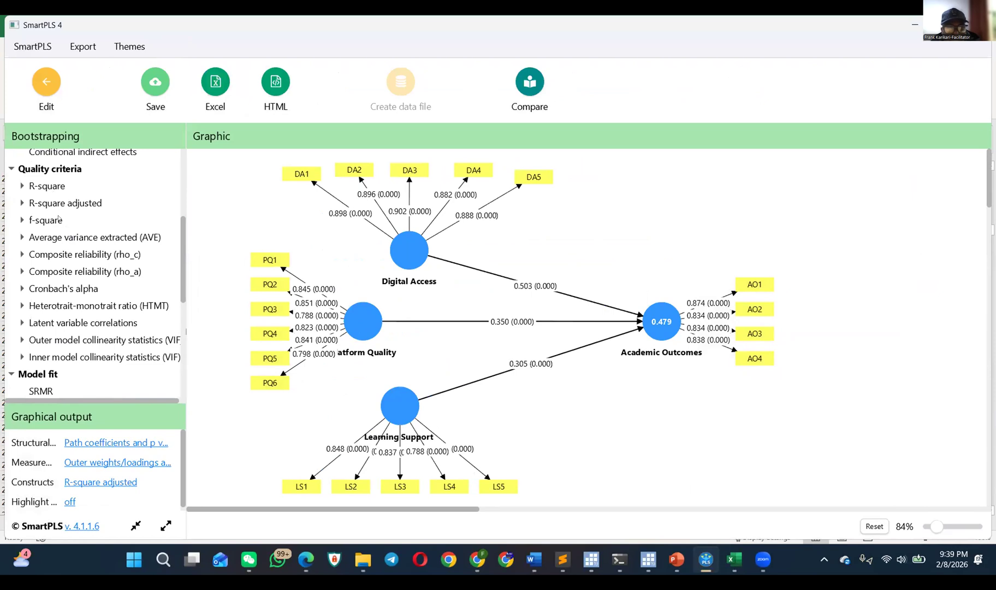
{"action": "left_click", "coordinate": [59, 218]}
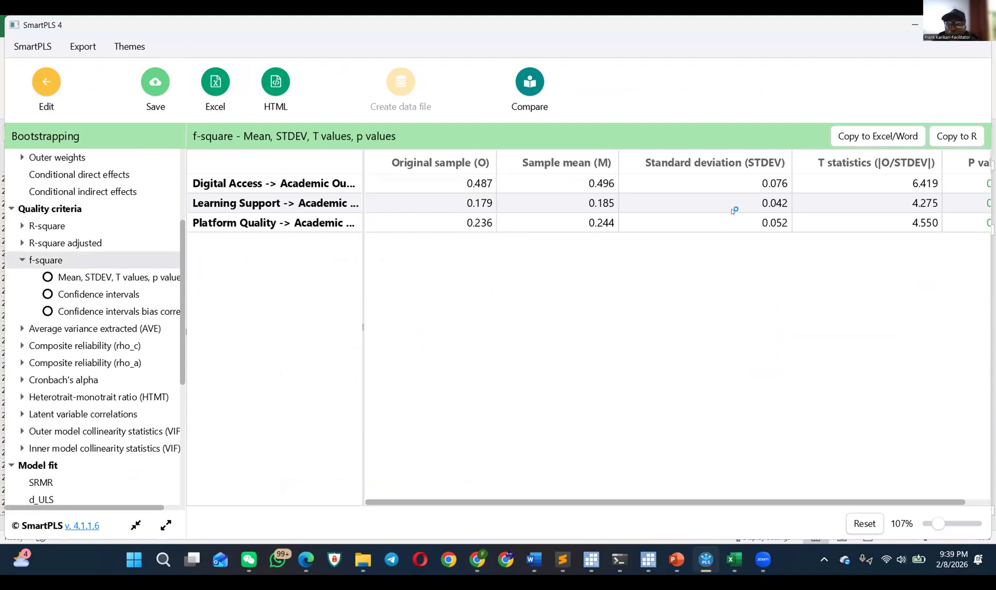
{"action": "scroll", "coordinate": [733, 205], "scroll_direction": "right", "scroll_amount": 2}
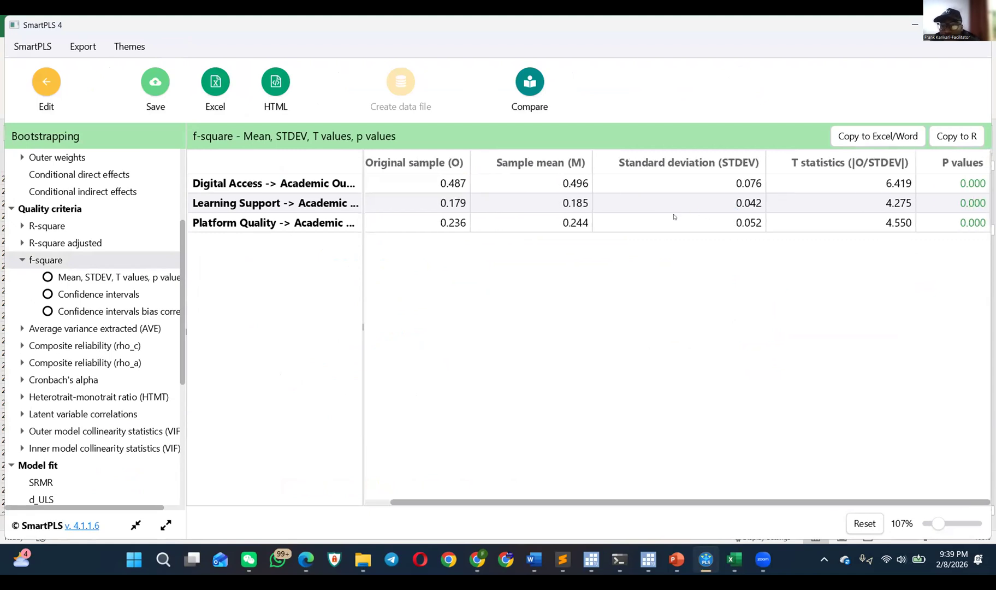
{"action": "scroll", "coordinate": [408, 178], "scroll_direction": "left", "scroll_amount": 2}
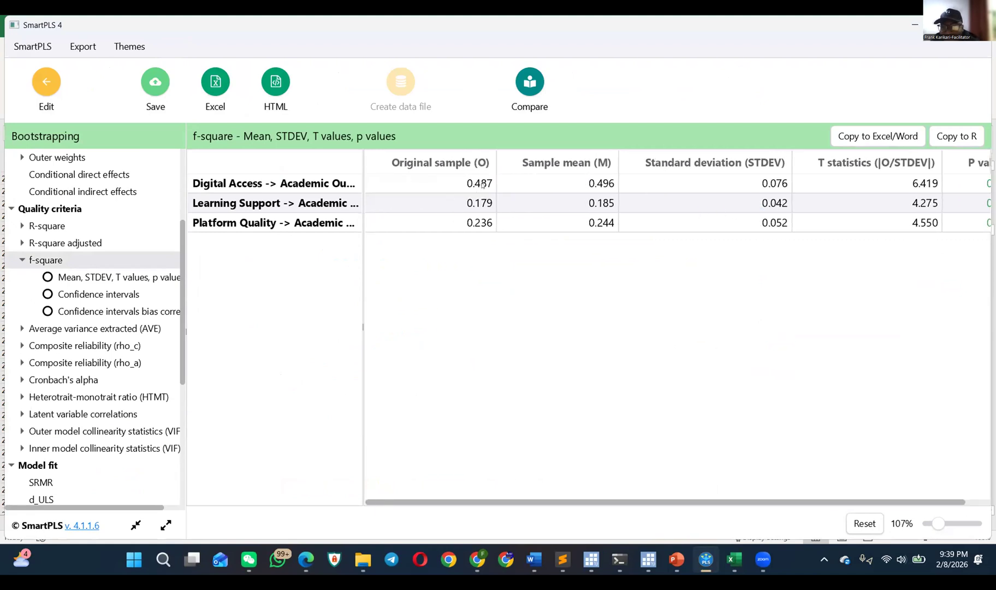
{"action": "scroll", "coordinate": [554, 196], "scroll_direction": "right", "scroll_amount": 2}
Step: Review the significance tables for average variance extracted, composite reliability (rho_c and rho_a) and latent variable correlations
{"action": "left_click", "coordinate": [74, 328]}
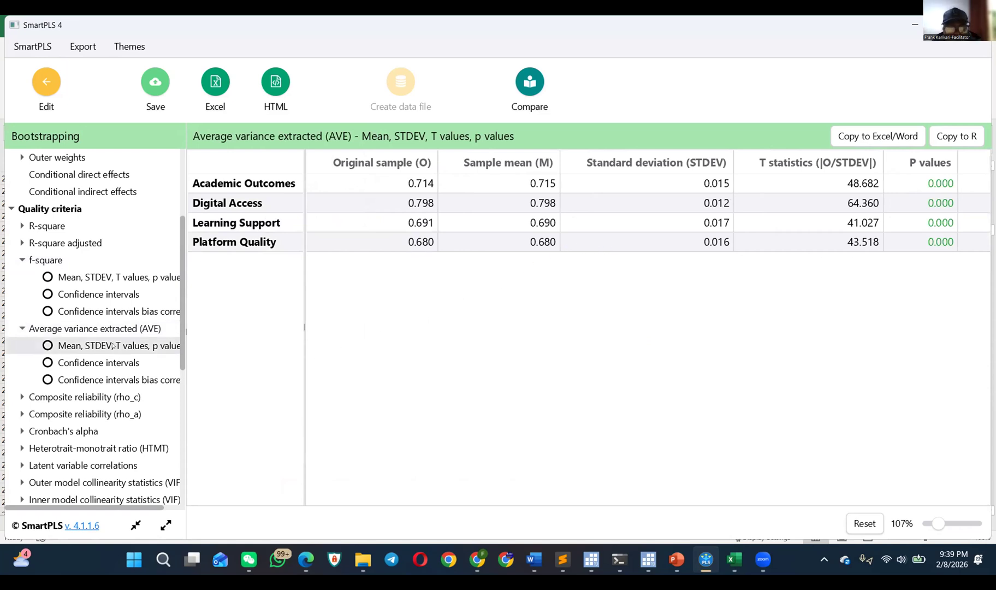
{"action": "left_click", "coordinate": [73, 397]}
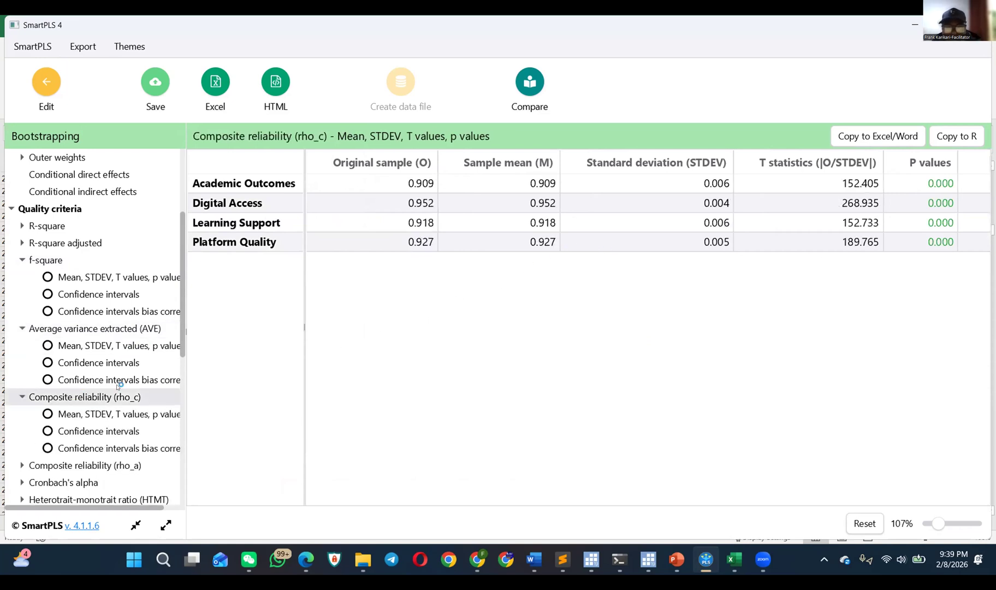
{"action": "left_click", "coordinate": [70, 415]}
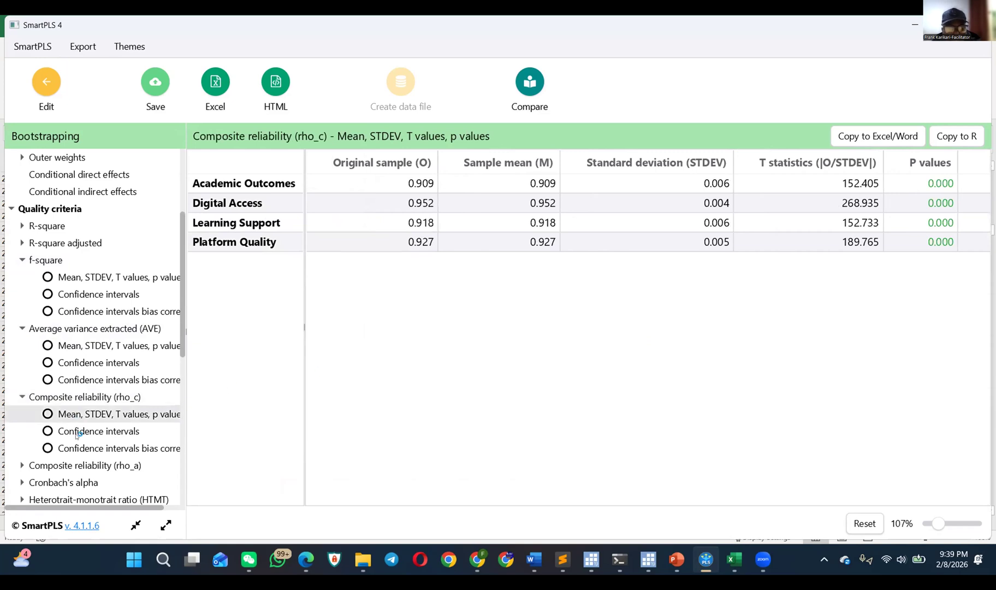
{"action": "left_click", "coordinate": [79, 465]}
{"action": "scroll", "coordinate": [80, 435], "scroll_direction": "down", "scroll_amount": 5}
{"action": "left_click", "coordinate": [82, 281]}
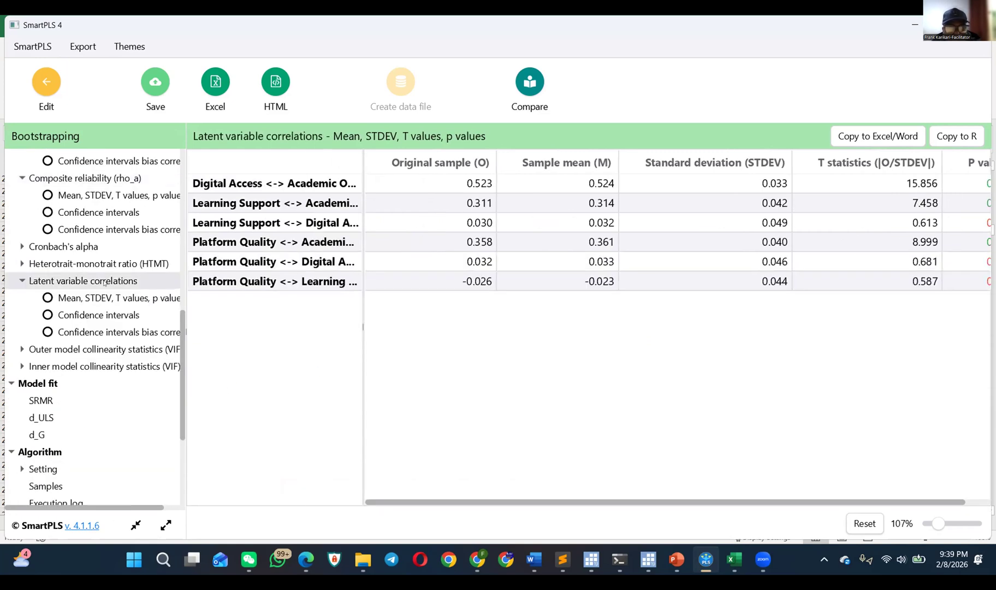
{"action": "scroll", "coordinate": [767, 262], "scroll_direction": "right", "scroll_amount": 1}
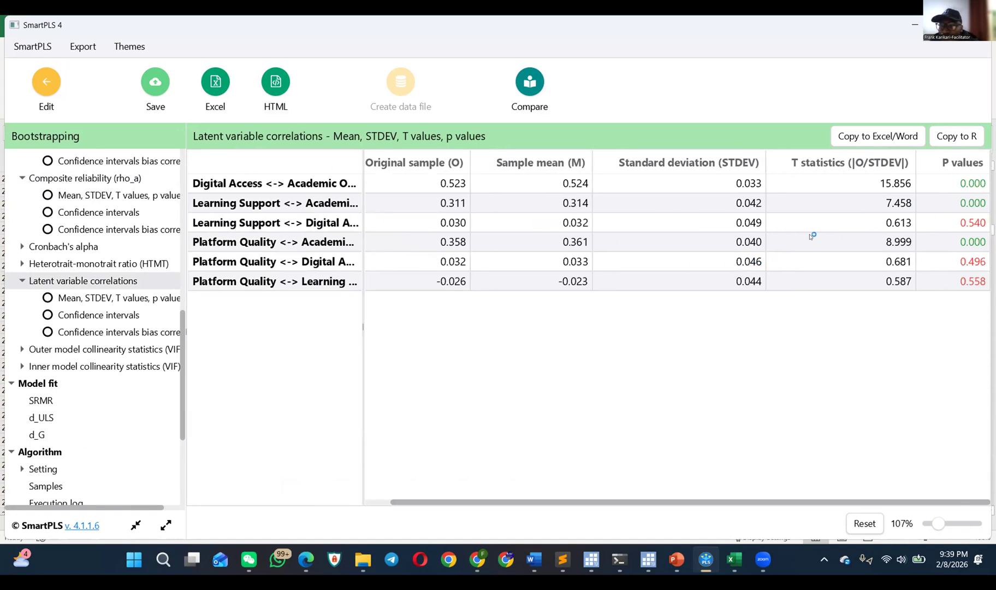
Step: Check the confidence intervals for the inner model collinearity statistics (VIF) and look through the remaining report sections
{"action": "left_click", "coordinate": [87, 366]}
{"action": "scroll", "coordinate": [62, 392], "scroll_direction": "down", "scroll_amount": 3}
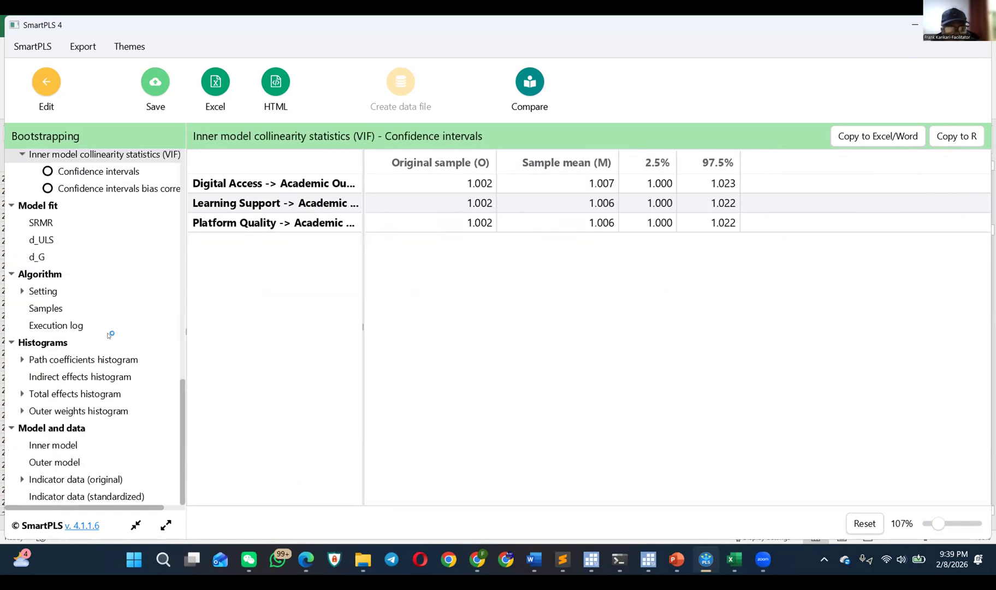
{"action": "scroll", "coordinate": [93, 334], "scroll_direction": "up", "scroll_amount": 5}
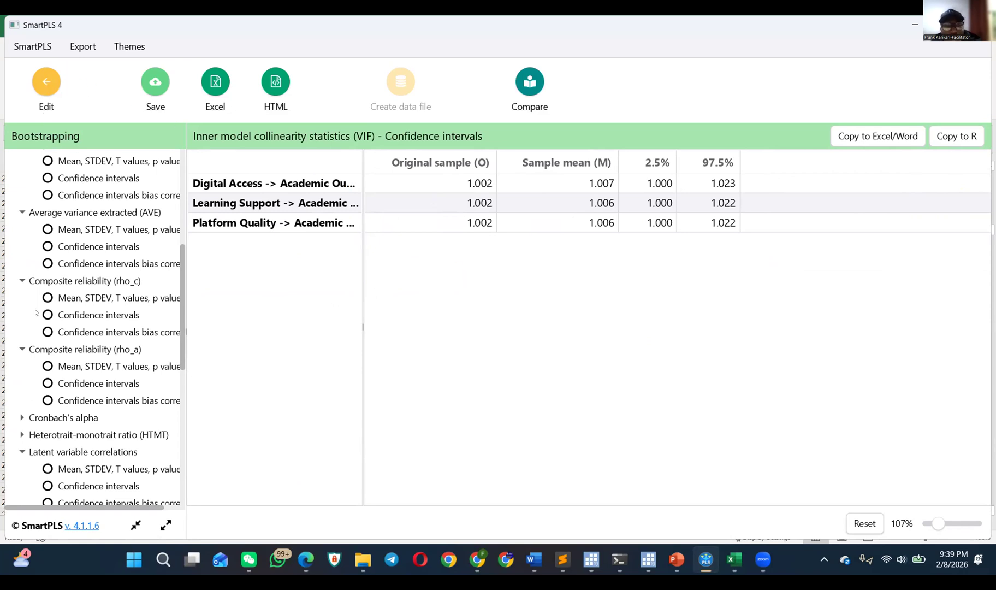
{"action": "scroll", "coordinate": [36, 312], "scroll_direction": "up", "scroll_amount": 5}
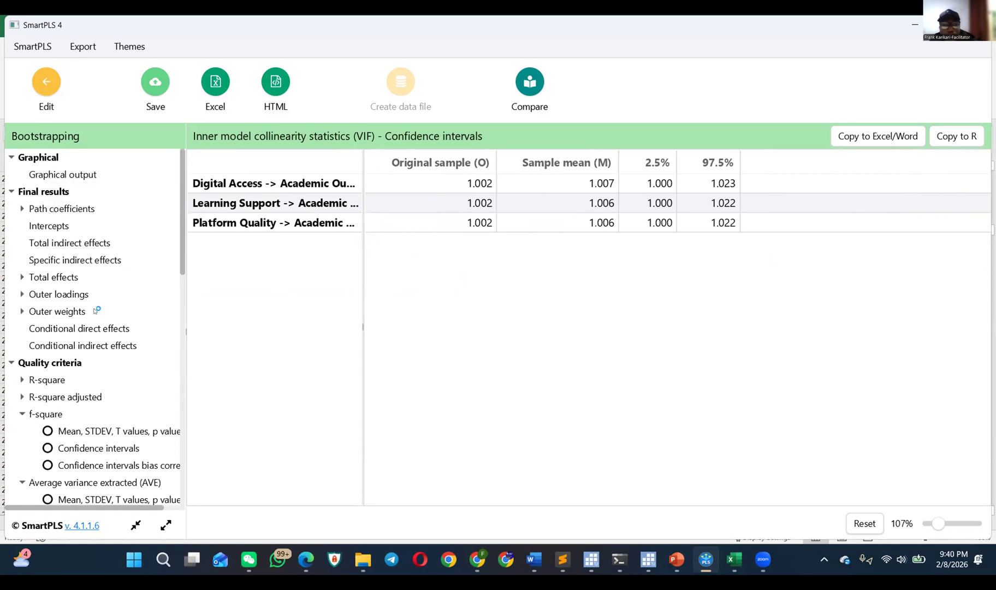
{"action": "key", "text": "alt+Tab"}
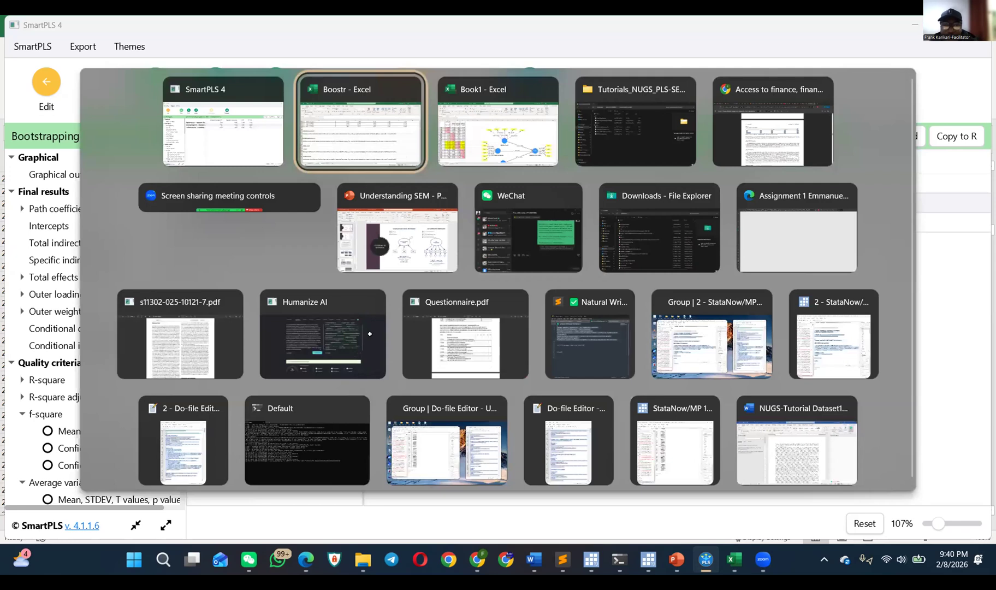
{"action": "scroll", "coordinate": [366, 339], "scroll_direction": "down", "scroll_amount": 2}
{"action": "key", "text": "alt+Tab"}
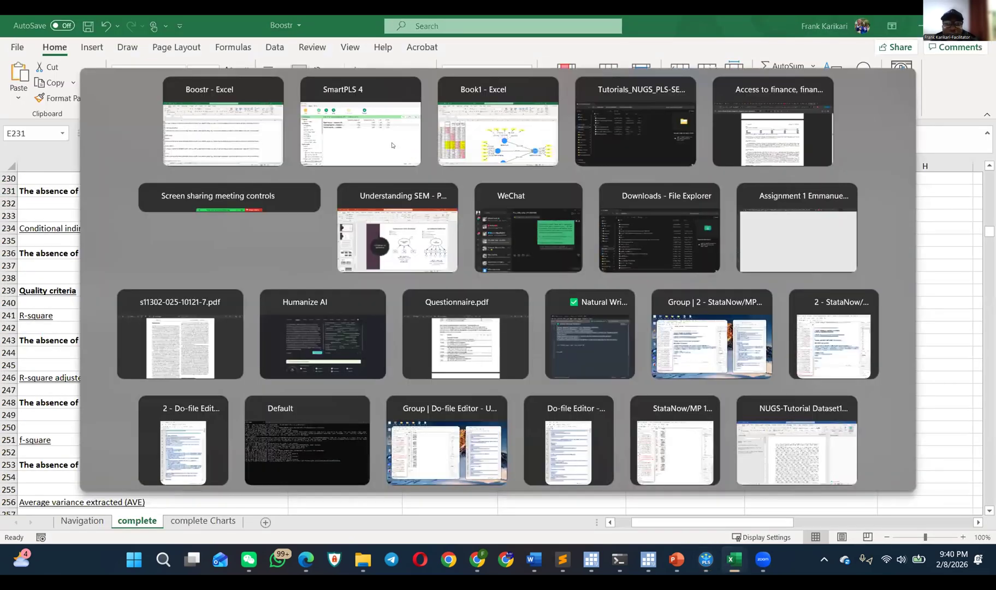
{"action": "left_click", "coordinate": [309, 133]}
{"action": "left_click", "coordinate": [224, 90]}
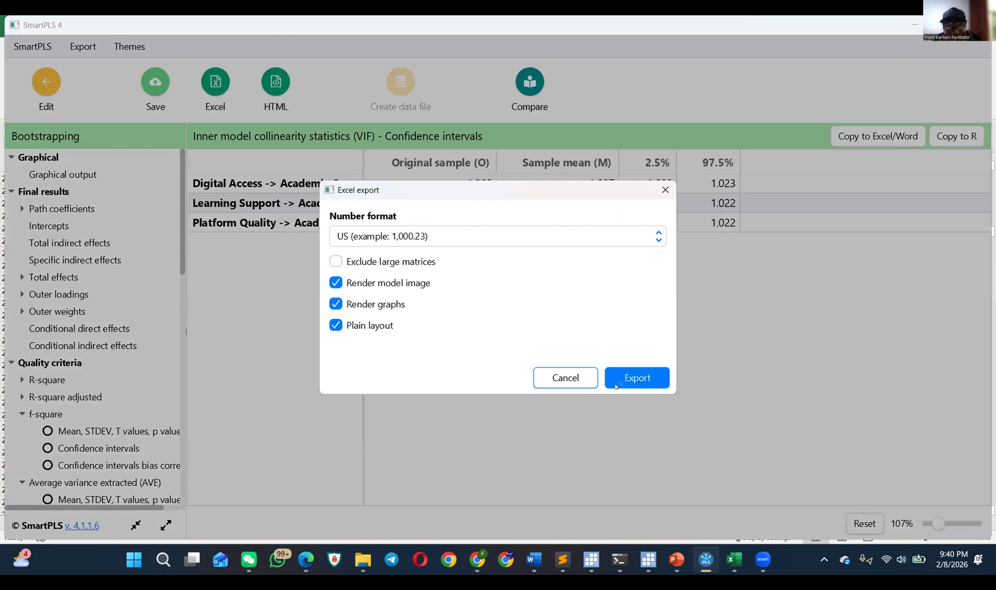
{"action": "left_click", "coordinate": [568, 378]}
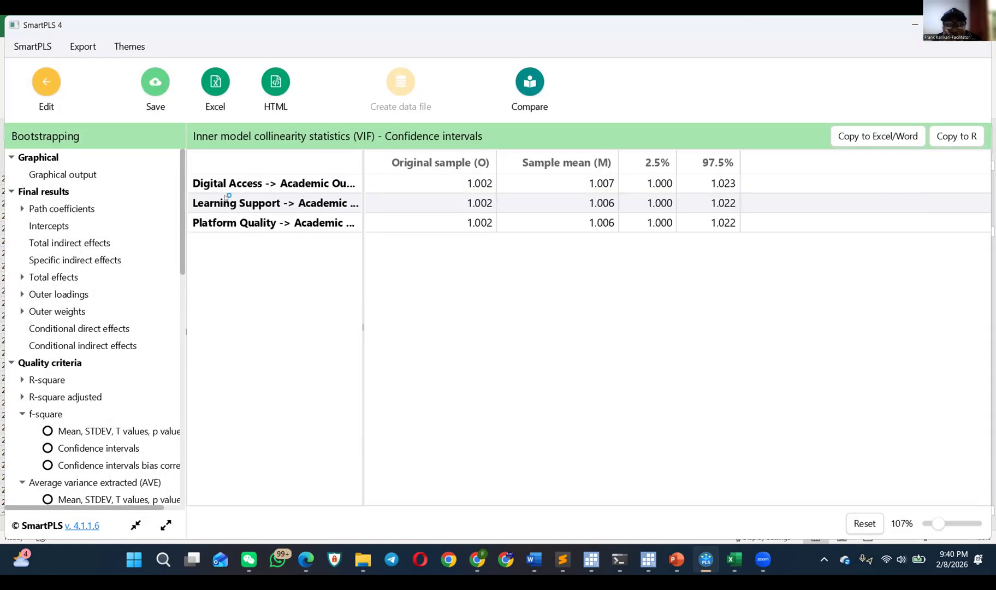
{"action": "left_click", "coordinate": [44, 88]}
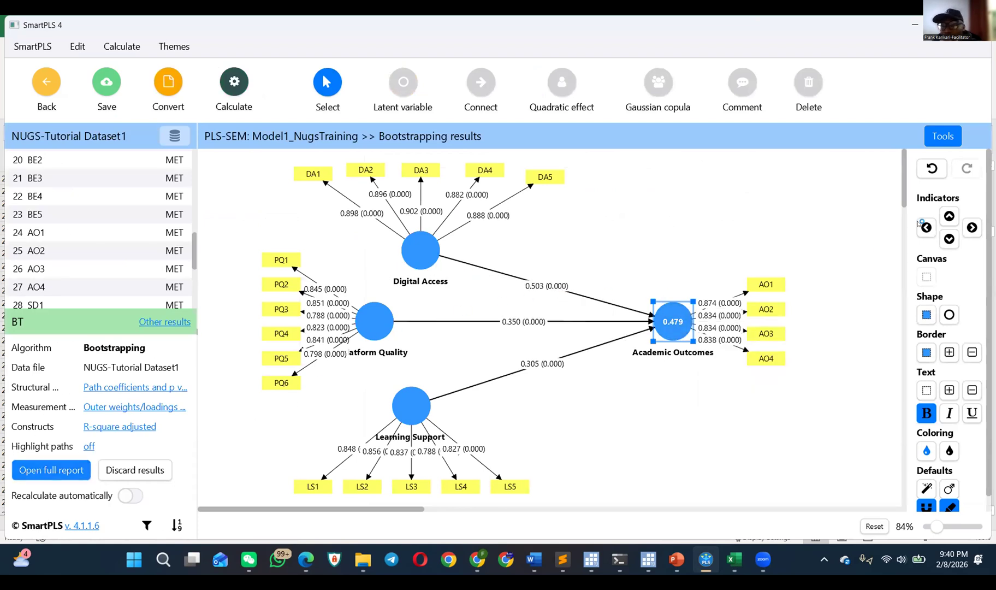
Step: Copy the inner model VIF confidence intervals table from the report and paste it into a new sheet of the Boostr workbook in Excel
{"action": "left_click", "coordinate": [892, 138]}
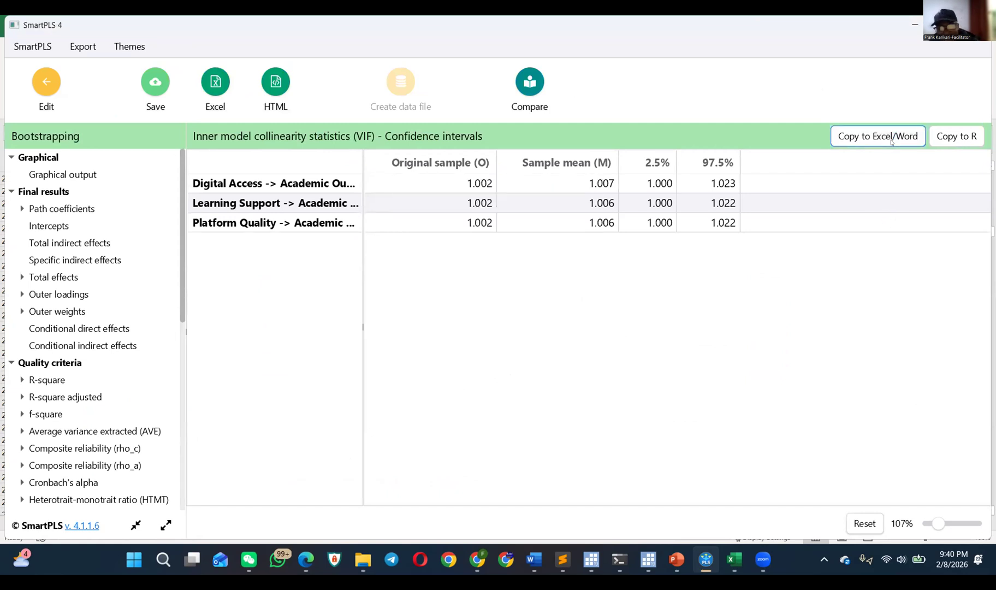
{"action": "key", "text": "alt+Tab"}
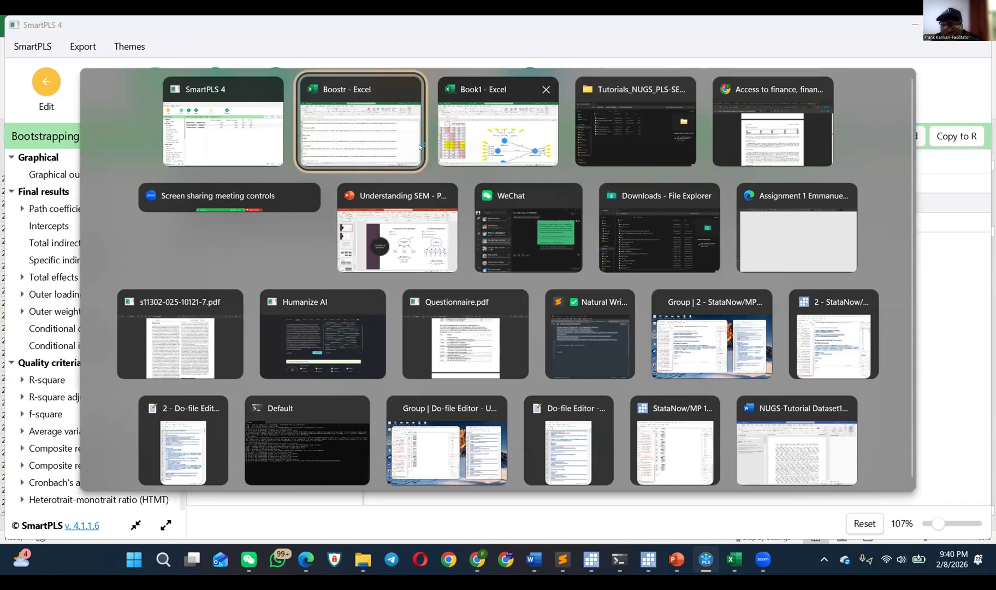
{"action": "left_click", "coordinate": [421, 145]}
{"action": "left_click", "coordinate": [268, 523]}
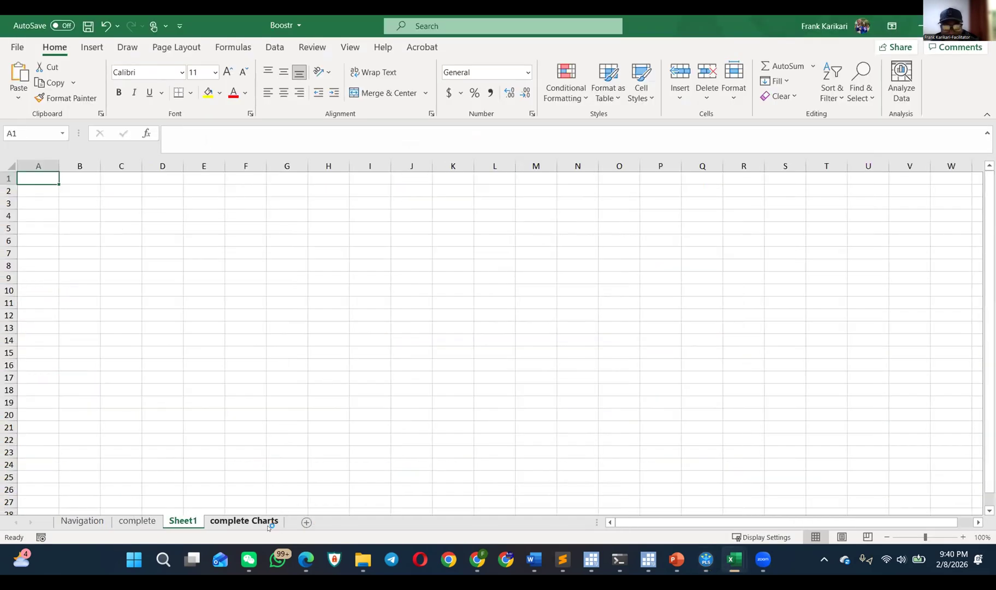
{"action": "key", "text": "ctrl+v"}
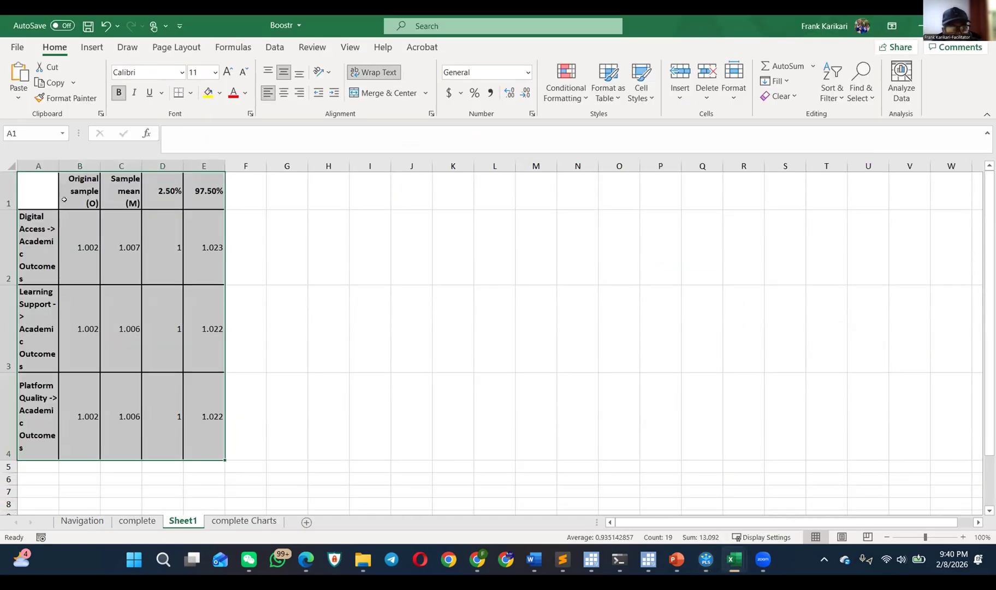
{"action": "left_click", "coordinate": [45, 191]}
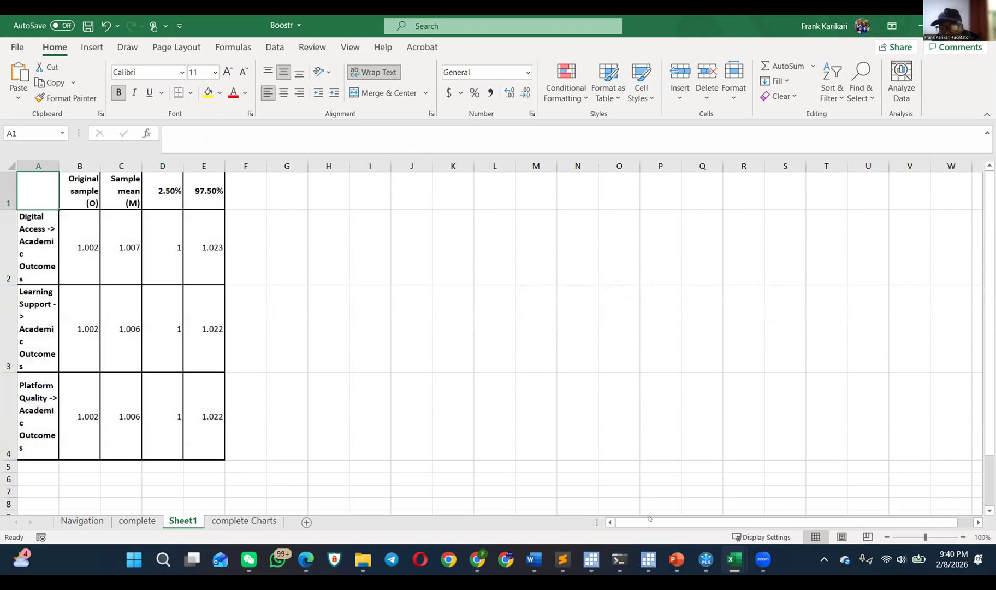
Step: Close the Boostr workbook without saving and return from the SmartPLS report to the model canvas
{"action": "key", "text": "ctrl+w"}
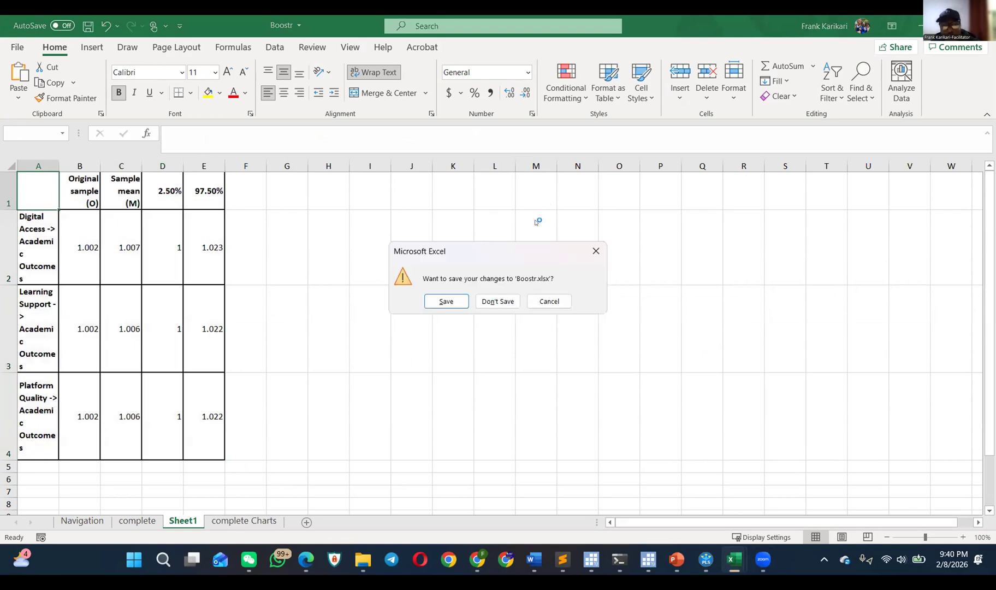
{"action": "left_click", "coordinate": [498, 300]}
{"action": "key", "text": "alt+Tab"}
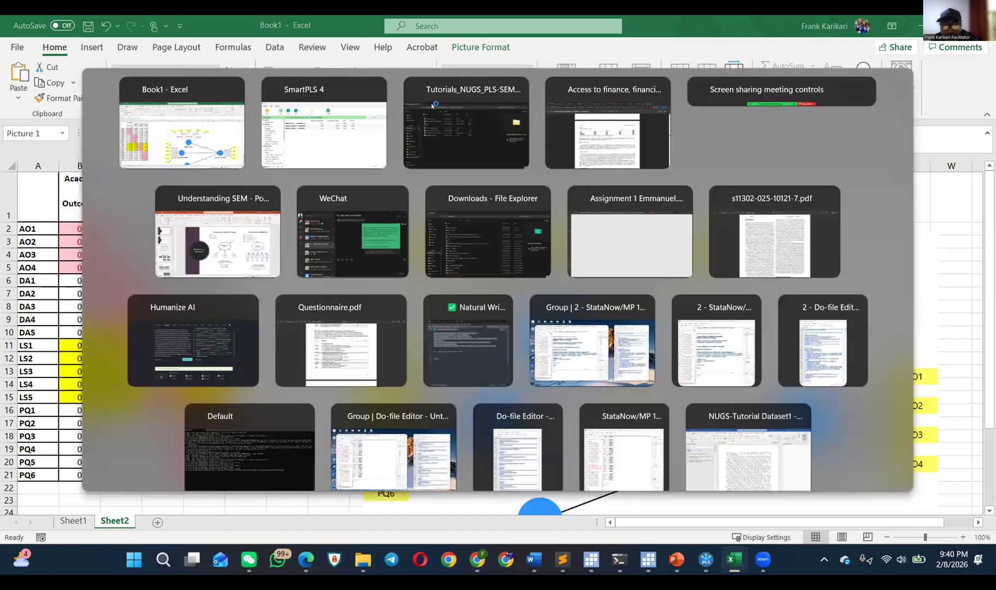
{"action": "left_click", "coordinate": [53, 93]}
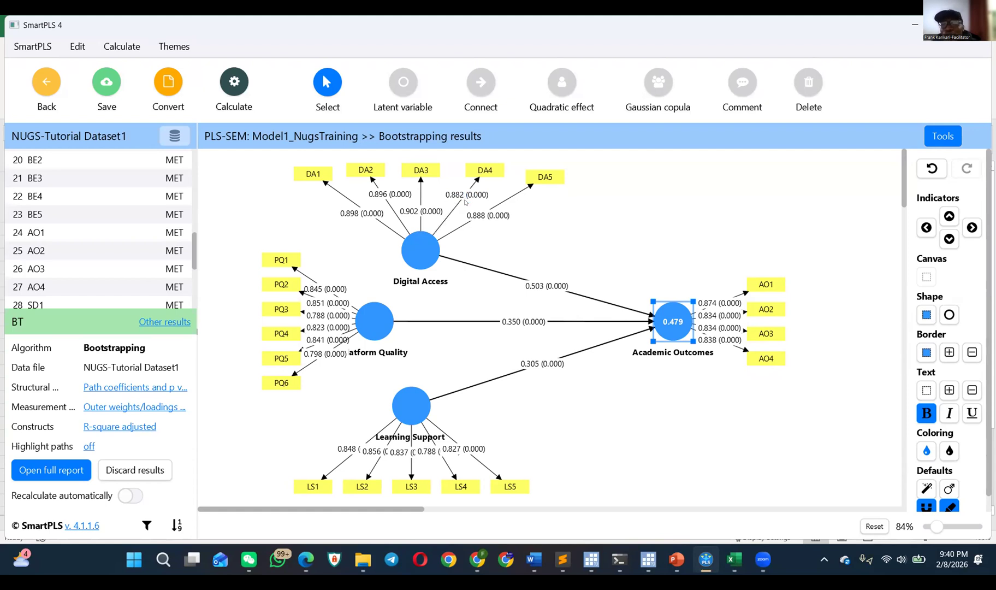
Step: Select all constructs and indicators of the model and move the whole diagram slightly to the left on the canvas
{"action": "mouse_move", "coordinate": [391, 247]}
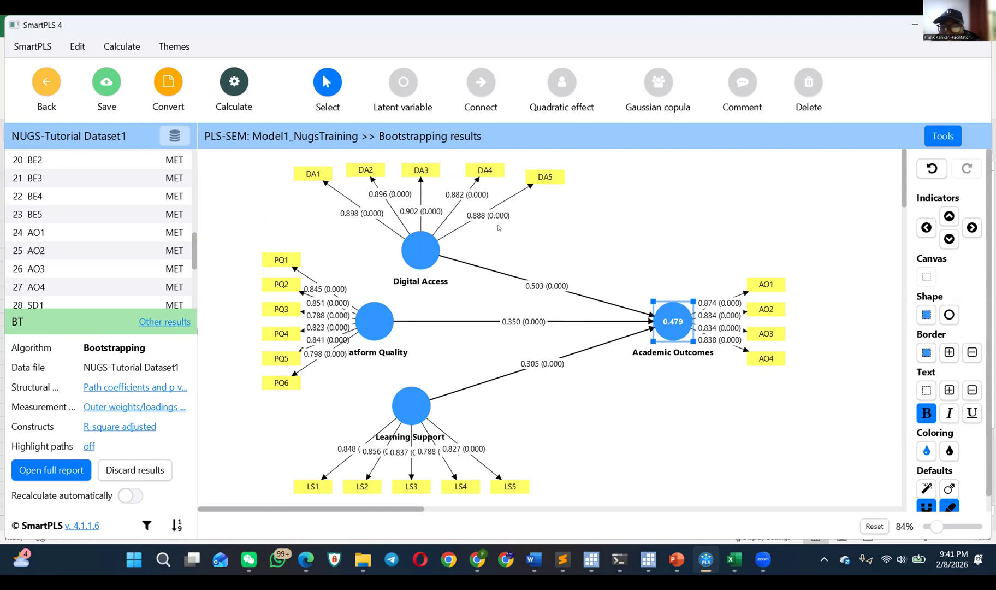
{"action": "left_click_drag", "start_coordinate": [261, 152], "coordinate": [818, 480]}
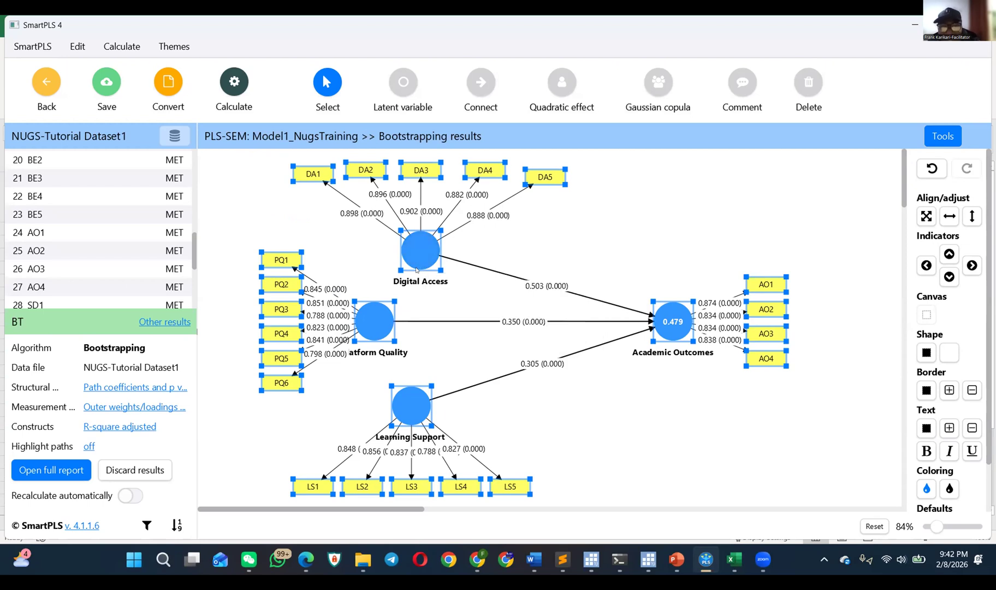
{"action": "left_click_drag", "start_coordinate": [252, 155], "coordinate": [812, 503]}
{"action": "left_click_drag", "start_coordinate": [368, 308], "coordinate": [342, 308]}
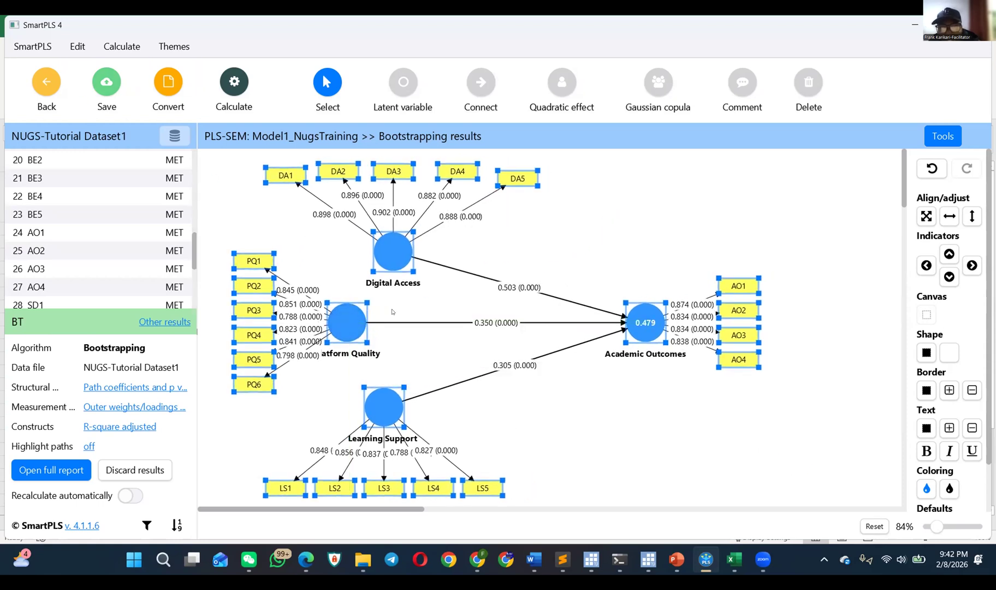
Step: Clear the whole-model selection, move the Digital Access construct with its indicators slightly up and left, and view the available calculation algorithms
{"action": "left_click", "coordinate": [472, 301]}
{"action": "left_click", "coordinate": [392, 255]}
{"action": "mouse_move", "coordinate": [392, 255]}
{"action": "left_mouse_down"}
{"action": "mouse_move", "coordinate": [473, 255]}
{"action": "mouse_move", "coordinate": [362, 255]}
{"action": "mouse_move", "coordinate": [383, 253]}
{"action": "left_mouse_up"}
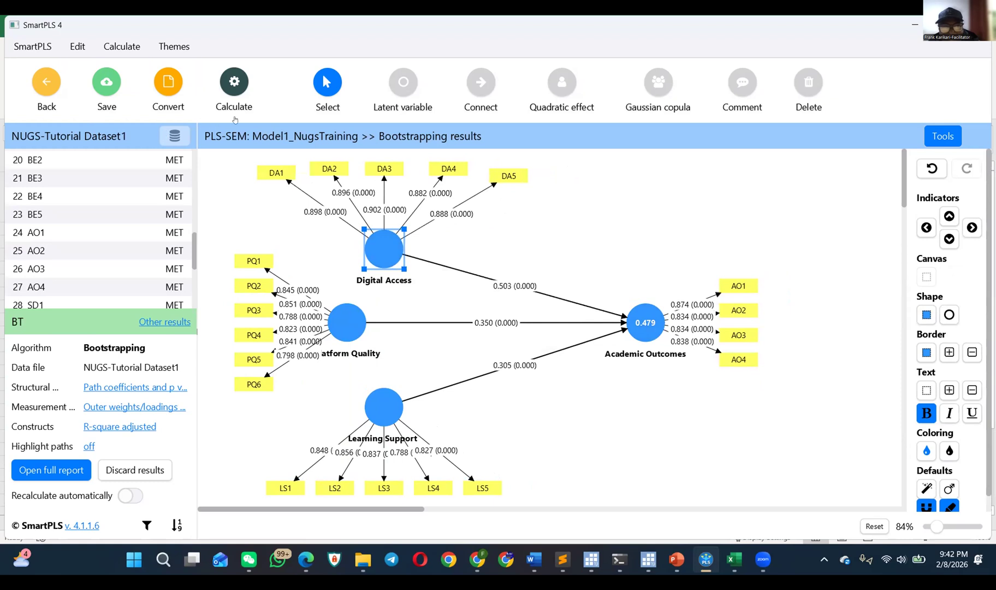
{"action": "left_click", "coordinate": [235, 83]}
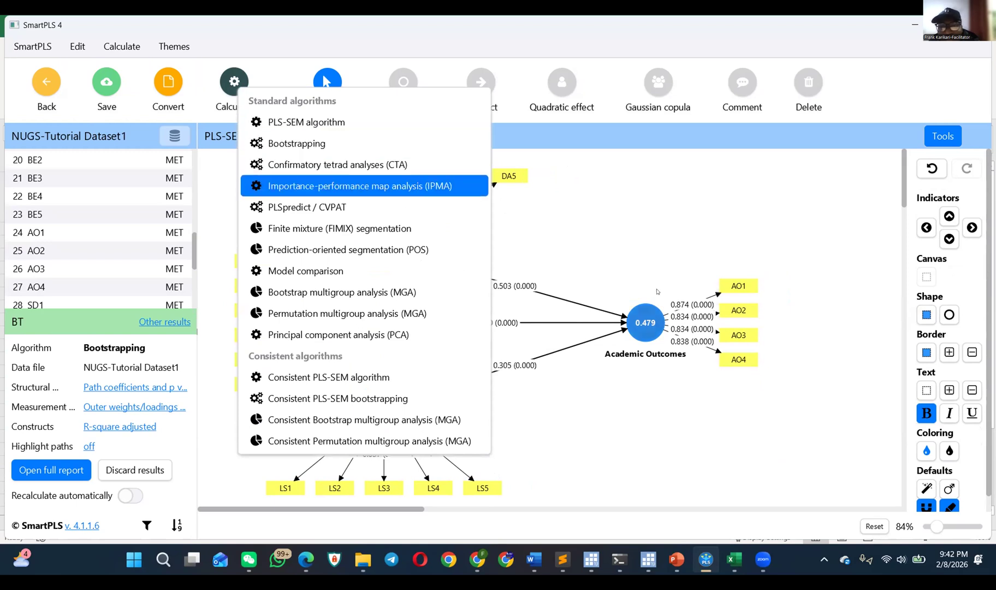
{"action": "left_click", "coordinate": [602, 210]}
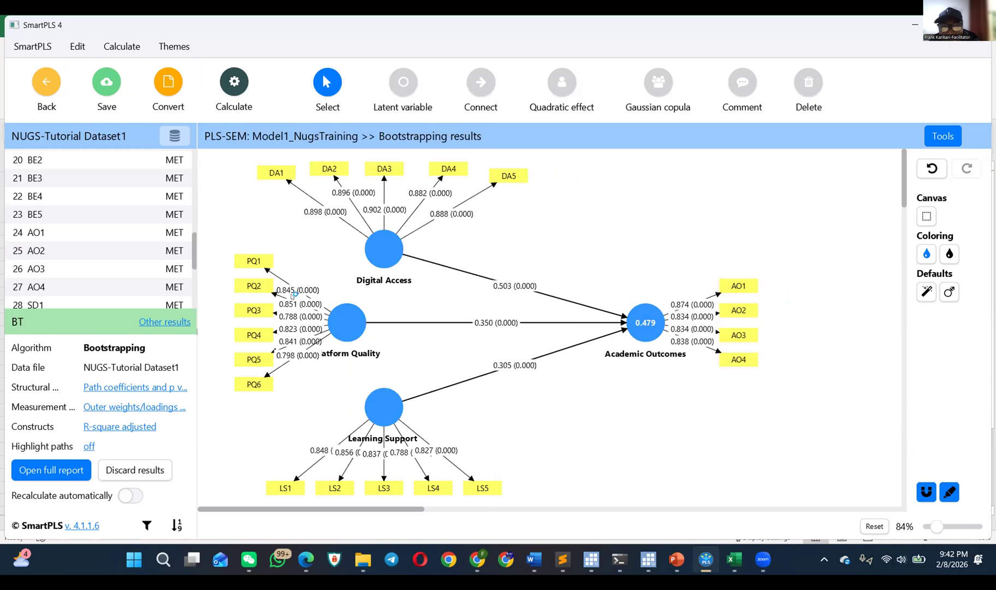
Step: Move the PQ1 indicator slightly up, away from PQ2, and shift the Digital Access construct with its indicators slightly to the right
{"action": "left_click_drag", "start_coordinate": [260, 261], "coordinate": [260, 249]}
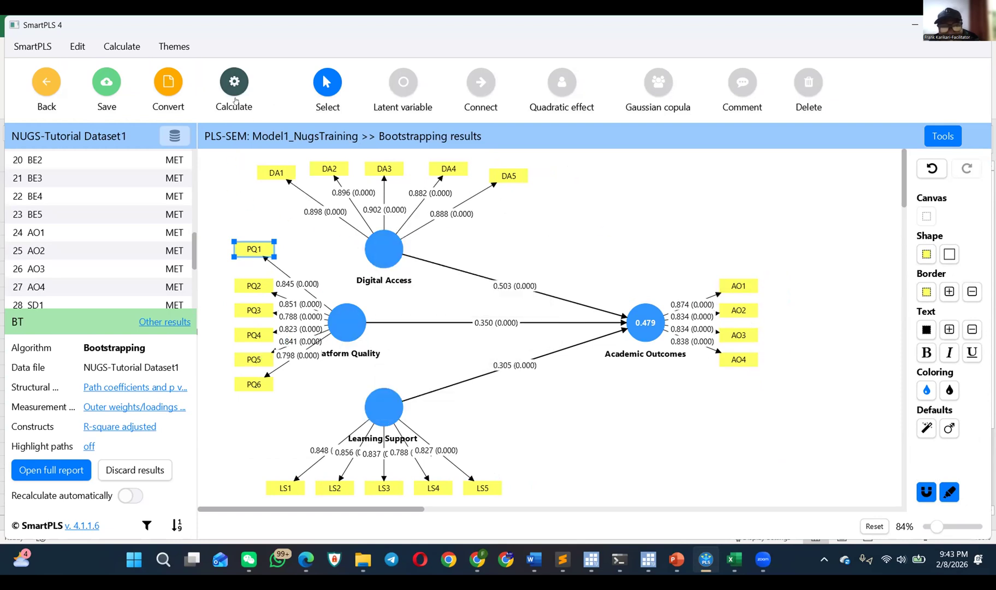
{"action": "mouse_move", "coordinate": [385, 239]}
{"action": "left_click_drag", "start_coordinate": [385, 238], "coordinate": [390, 239]}
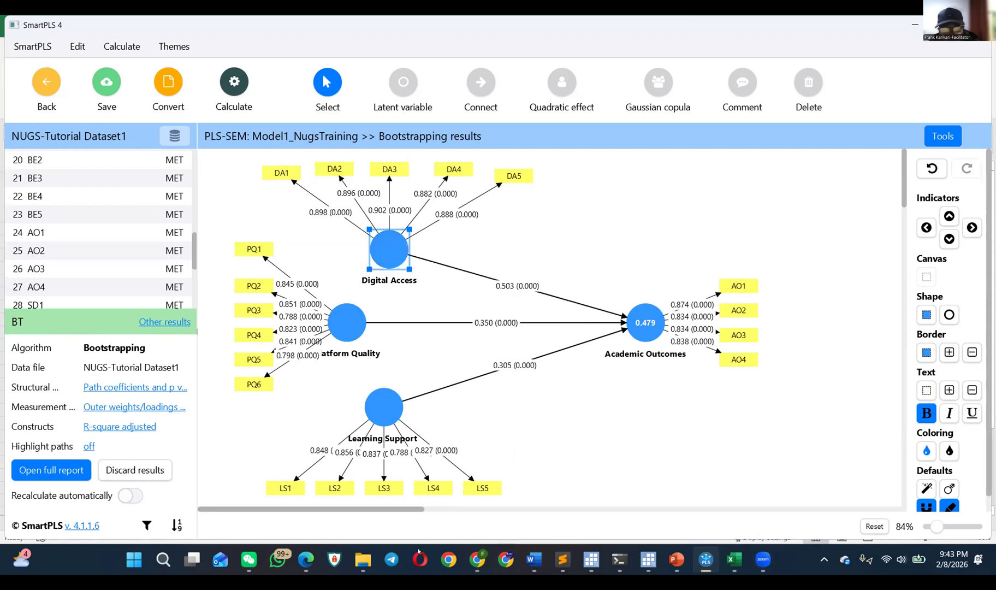
{"action": "mouse_move", "coordinate": [733, 561]}
{"action": "mouse_move", "coordinate": [767, 561]}
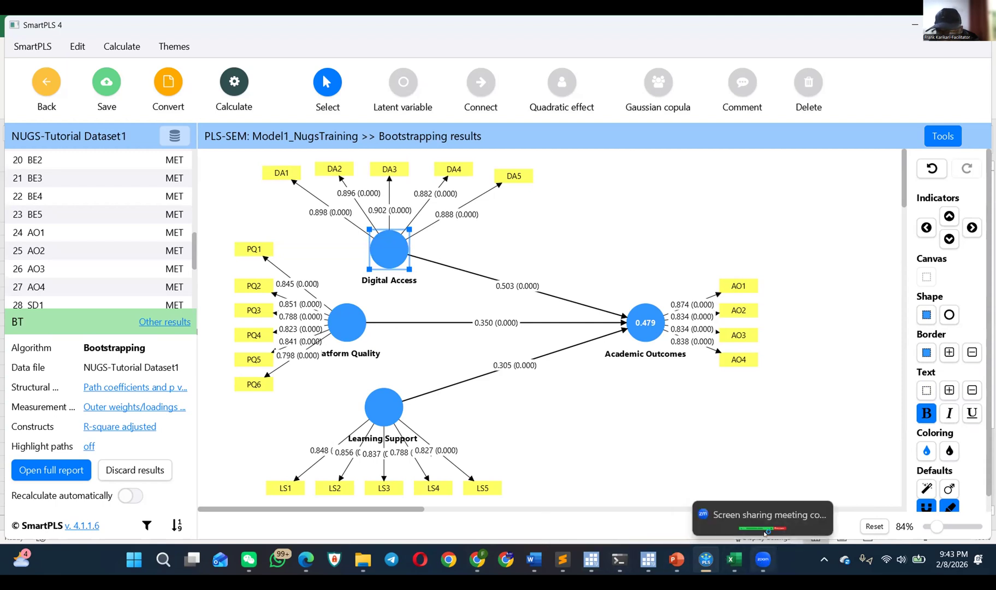